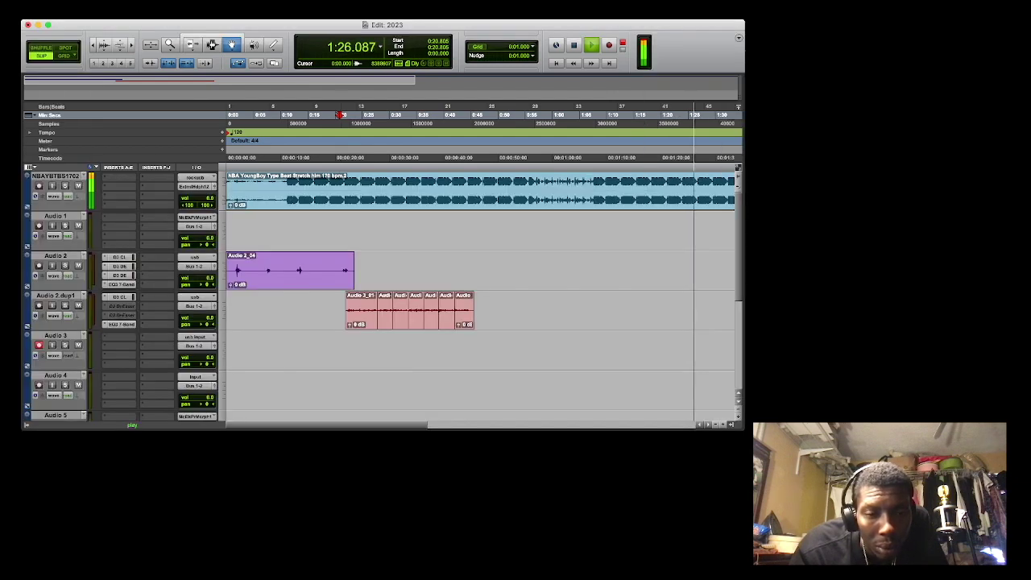
Play the session from about 0:17.5 to hear the vocal clips on the Audio 2.dup1 track with the beat.
key(space)
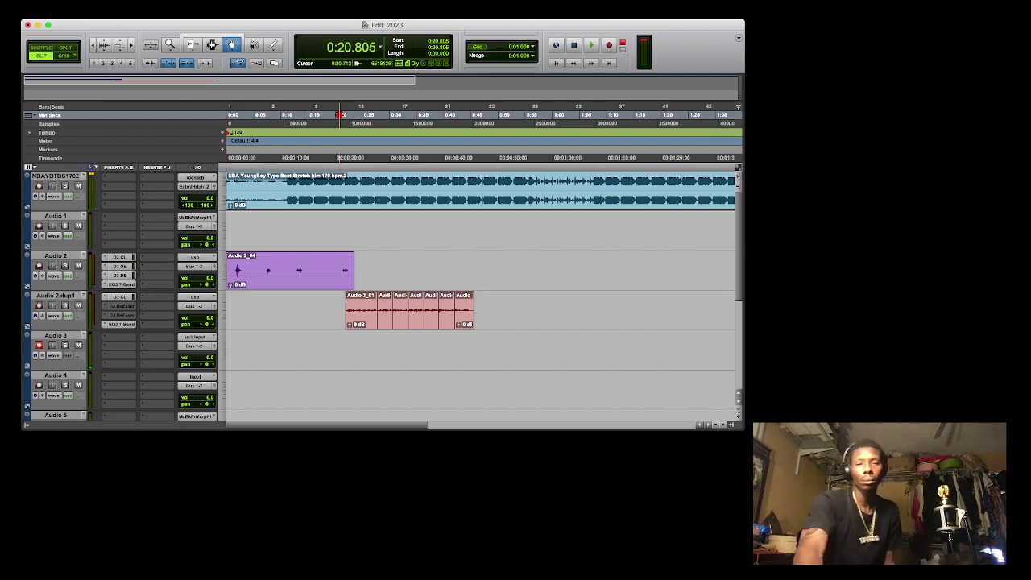
click(441, 114)
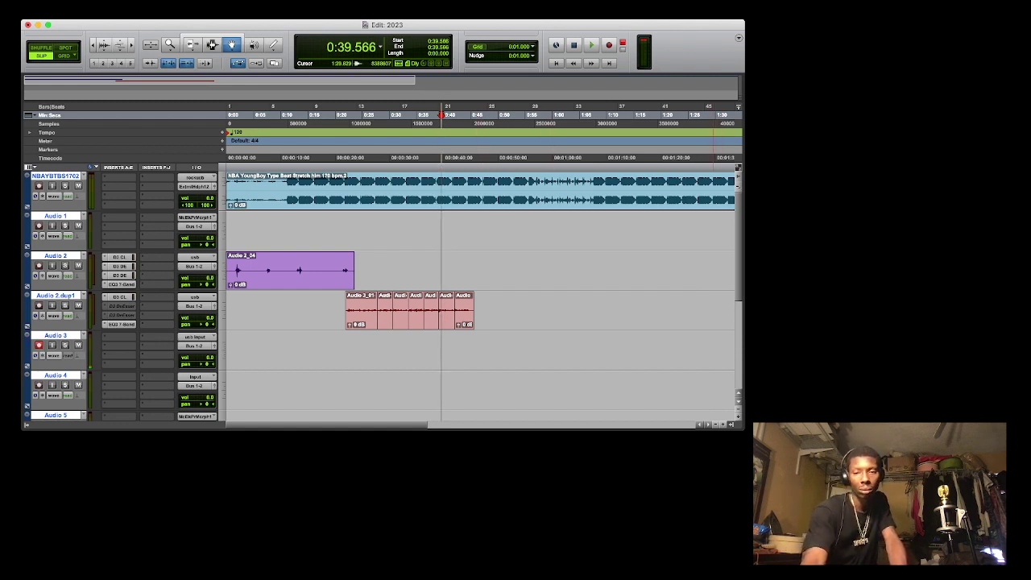
click(716, 425)
click(716, 425)
click(258, 115)
key(space)
click(258, 115)
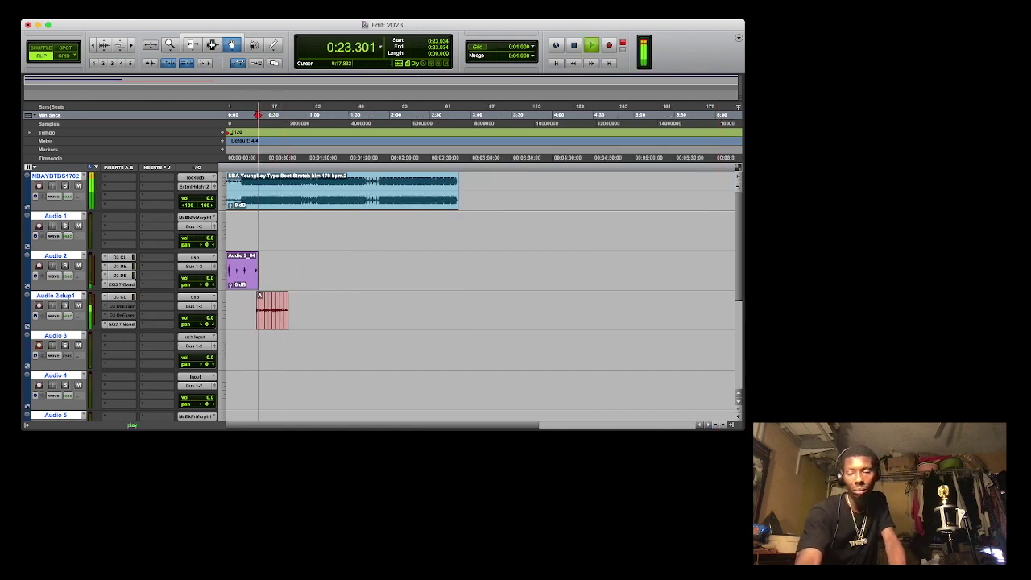
click(250, 115)
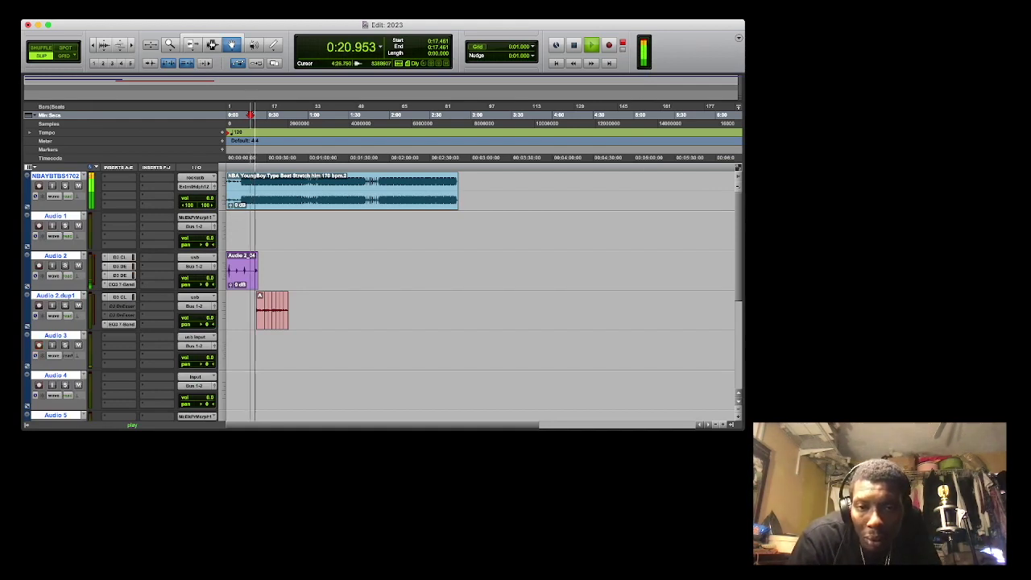
Select and copy the row of vocal clips on Audio 2.dup1, covering about 0:18.9 to 0:48.4.
key(t)
key(t)
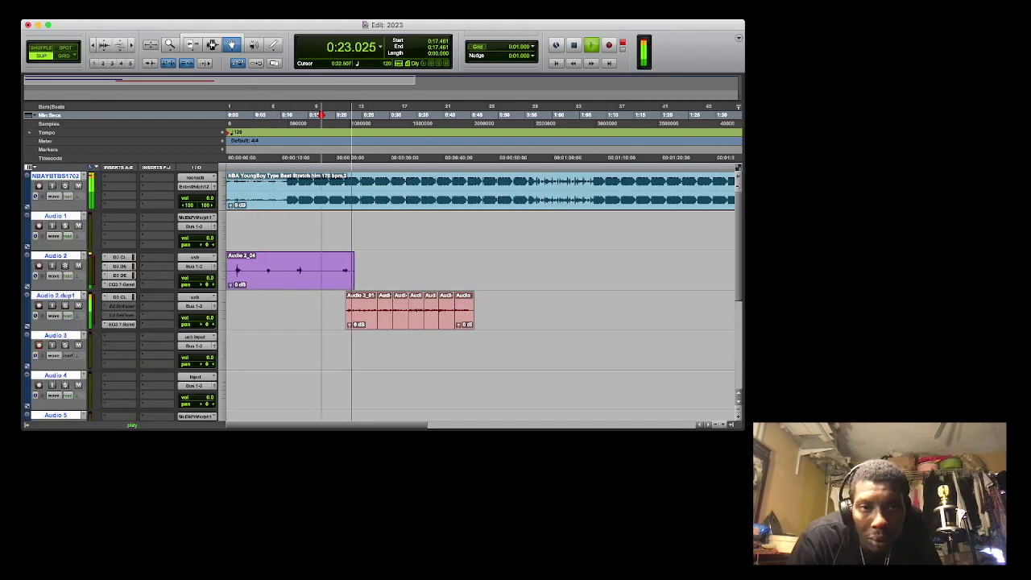
key(super+7)
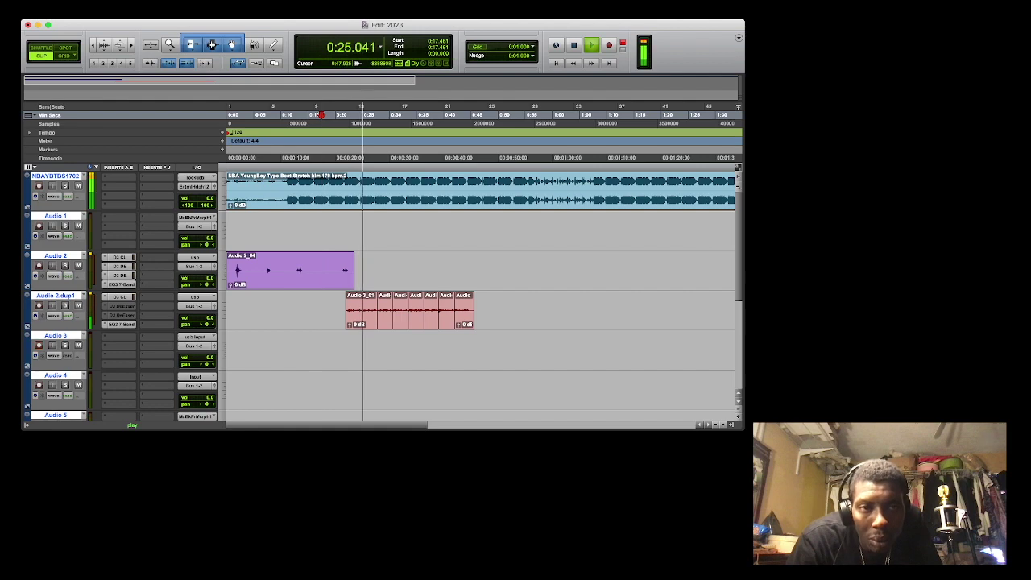
key(F7)
drag(489, 310, 328, 310)
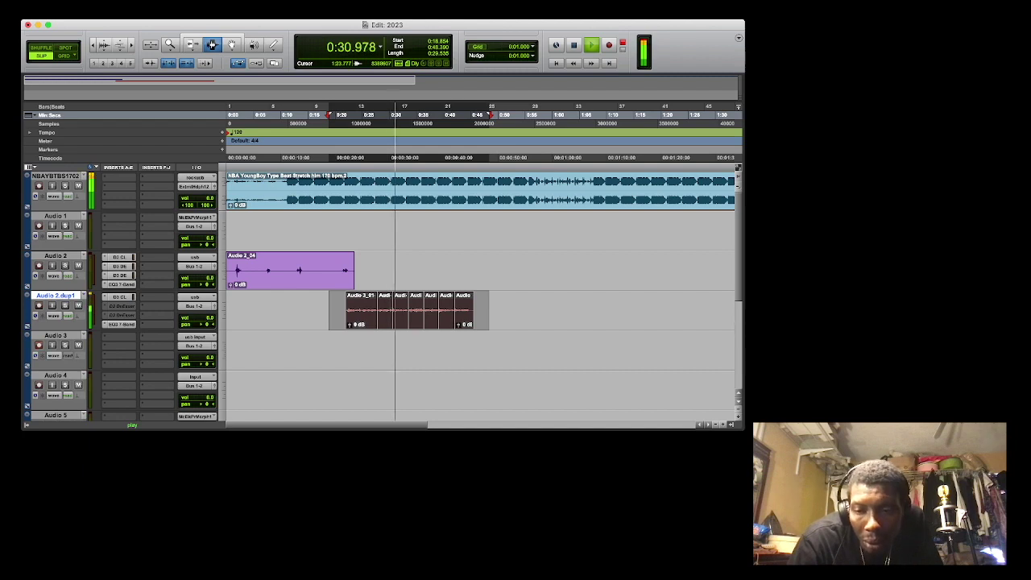
key(super+bracketleft)
key(super+bracketleft)
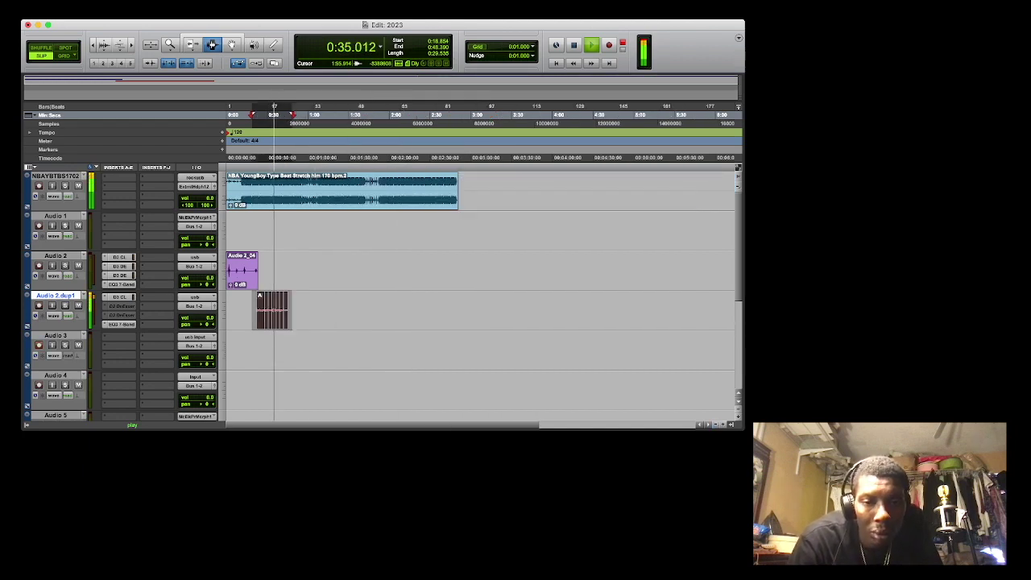
Paste the copied vocal clips further along Audio 2.dup1 and move the pasted range to start at about 1:06.5.
drag(379, 310, 447, 310)
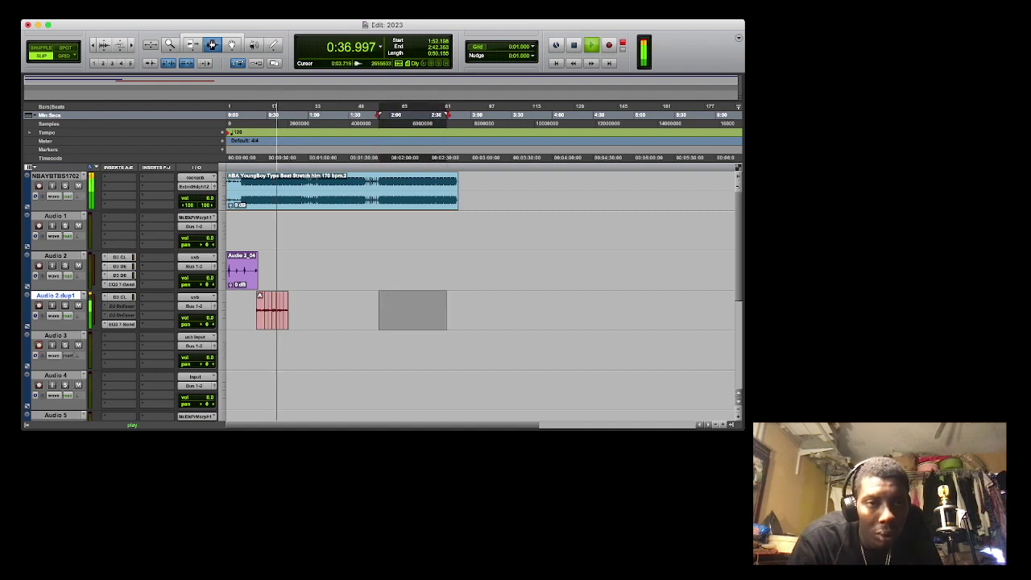
key(super+v)
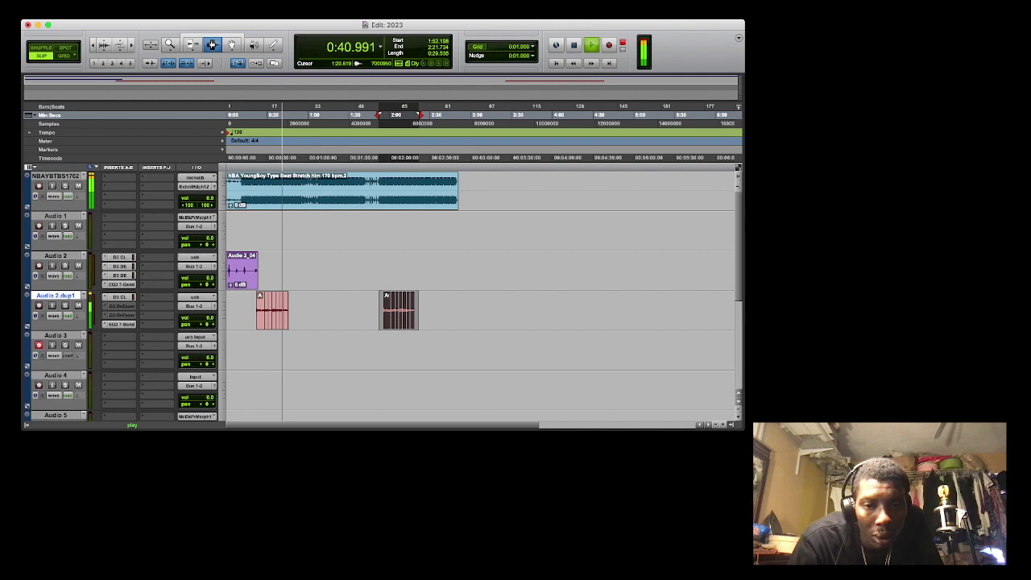
drag(386, 314, 325, 314)
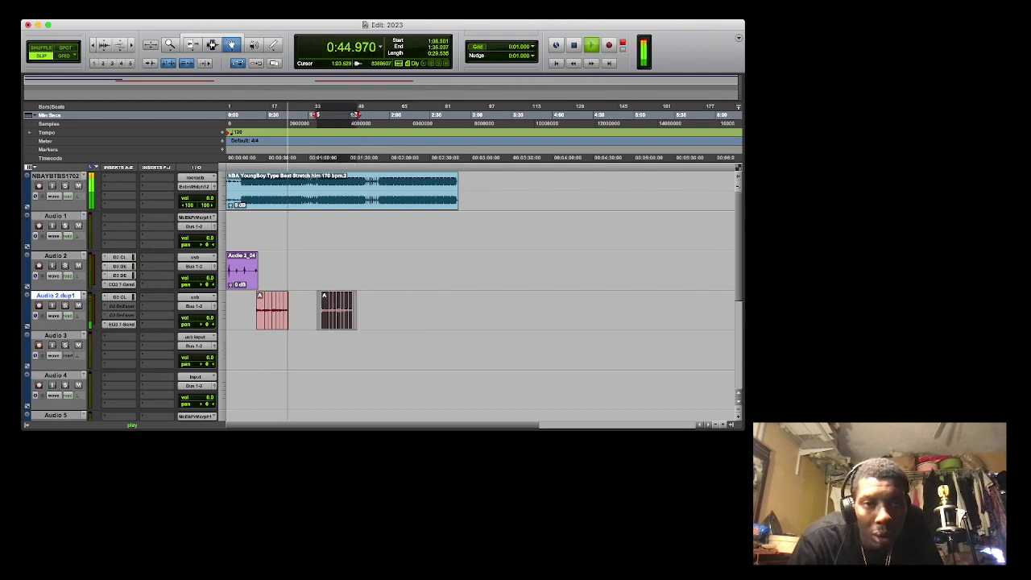
Paste a second copy of the vocal clips on Audio 2.dup1 with its range starting at about 2:22.7.
click(212, 44)
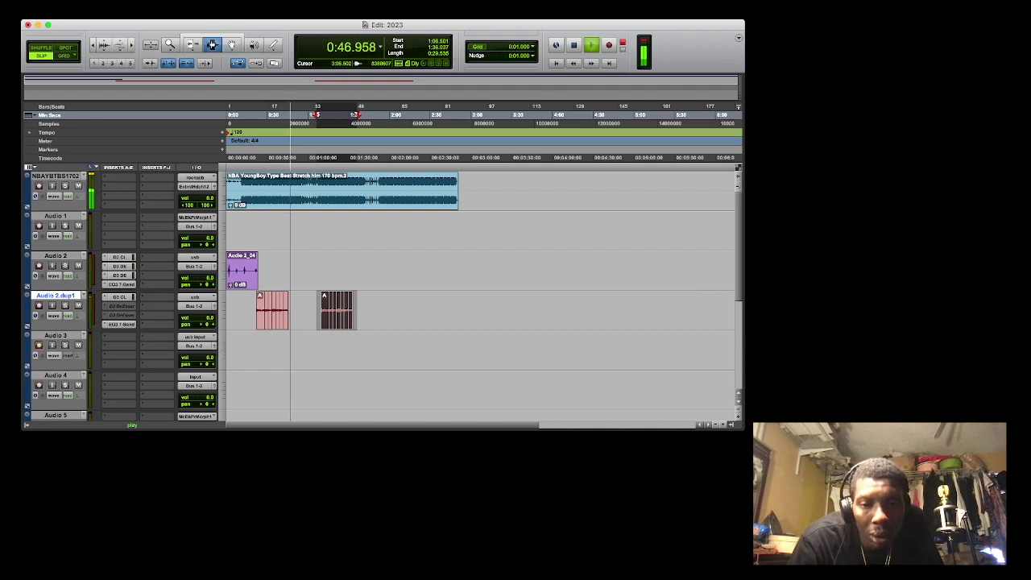
drag(419, 311, 488, 310)
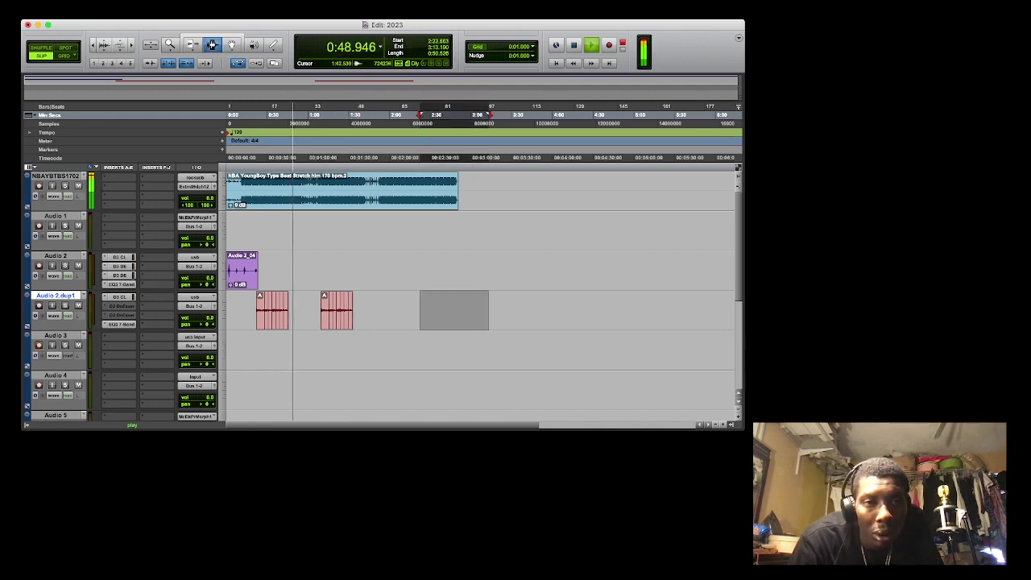
key(super+v)
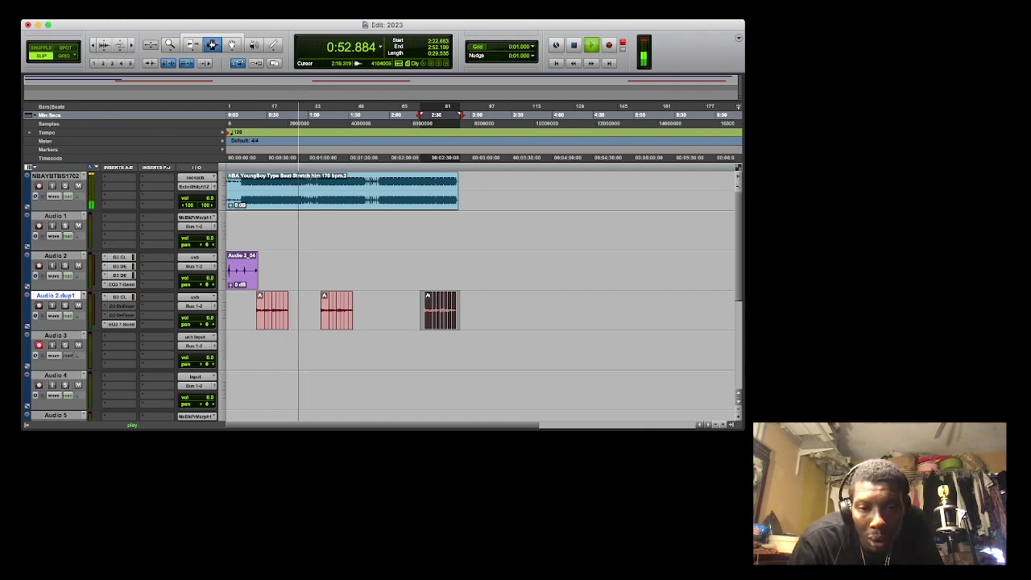
Play from about 2:17.8 and shift the last pasted clip group on Audio 2.dup1 about 0.4 seconds later against the beat.
click(416, 115)
click(527, 310)
drag(528, 310, 414, 311)
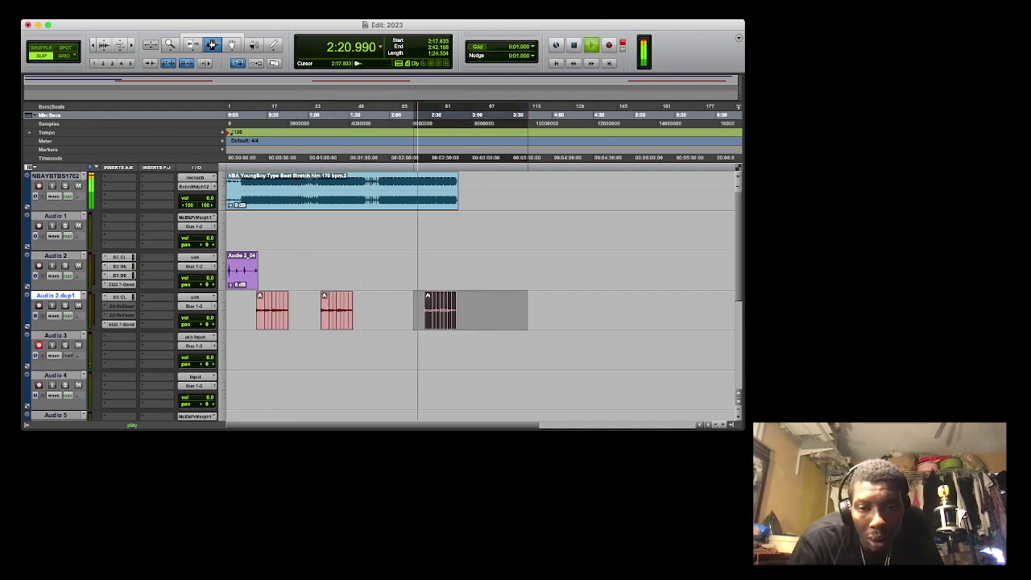
key(F8)
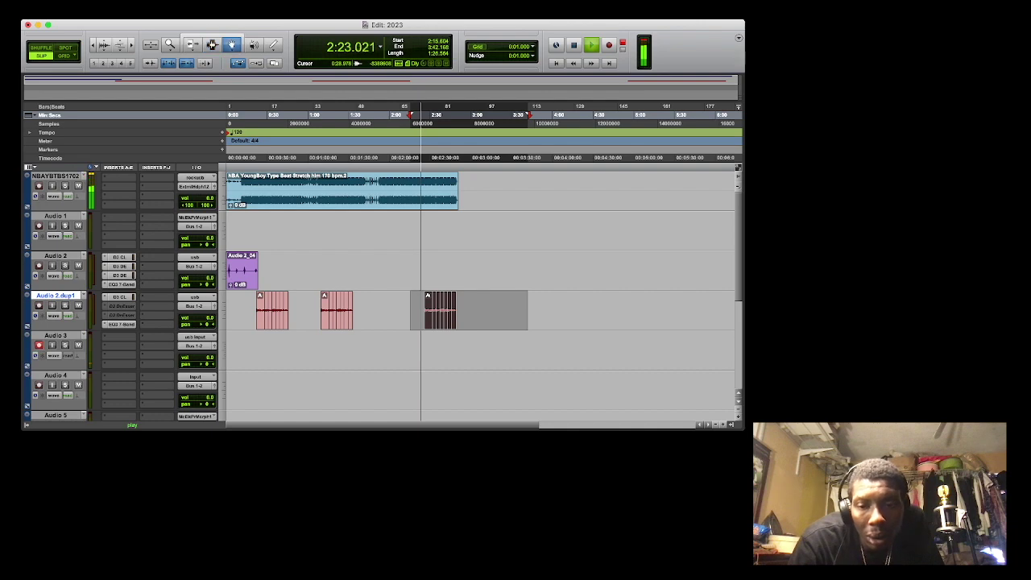
key(t)
key(t)
key(t)
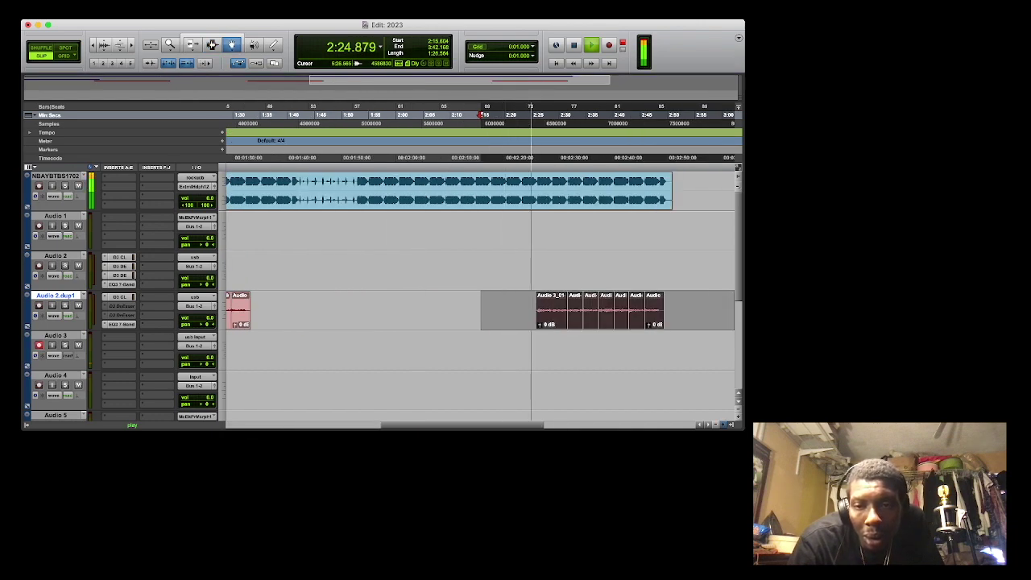
drag(635, 322, 643, 322)
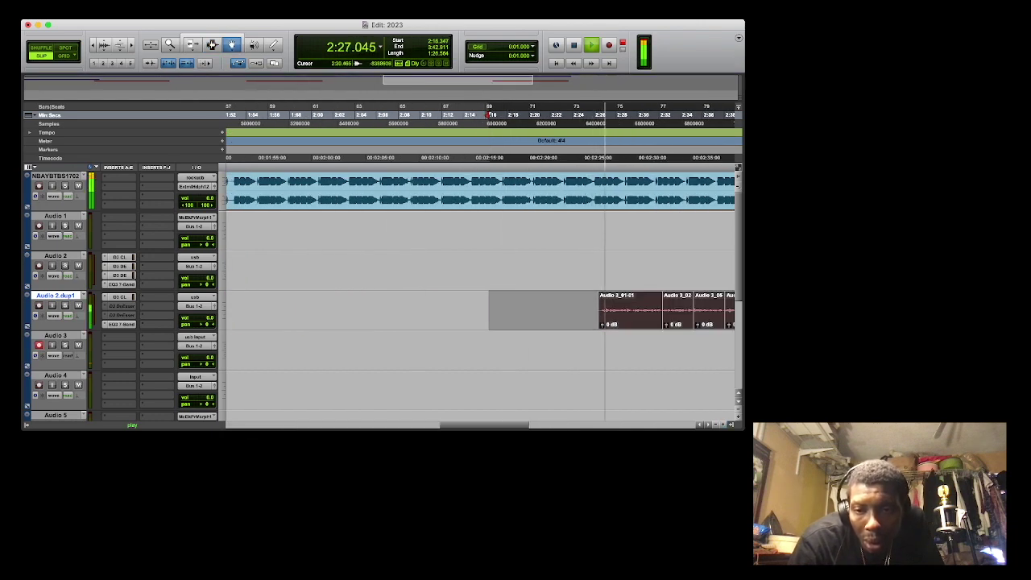
key(super+bracketright)
key(super+bracketright)
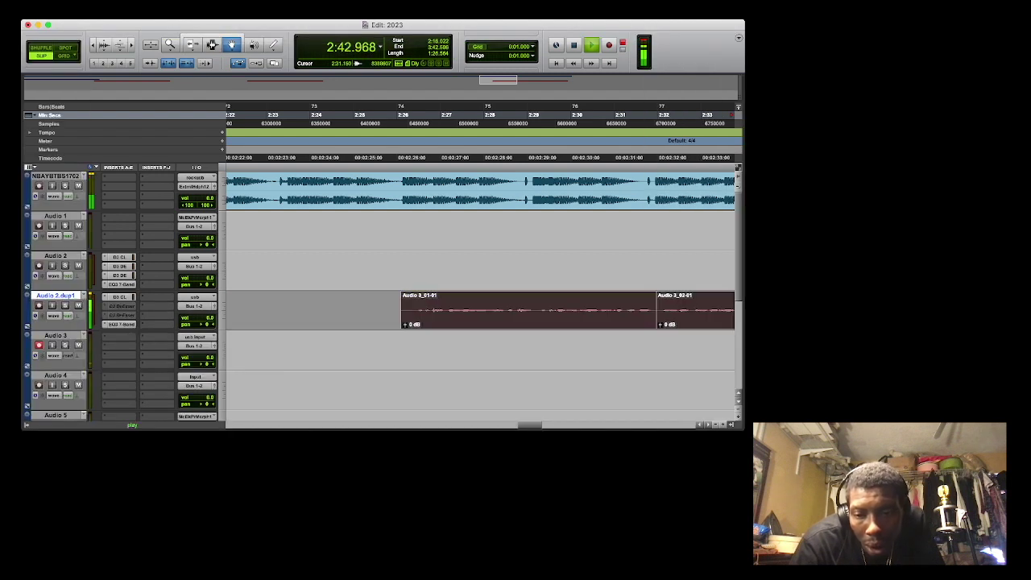
key(r)
key(r)
key(r)
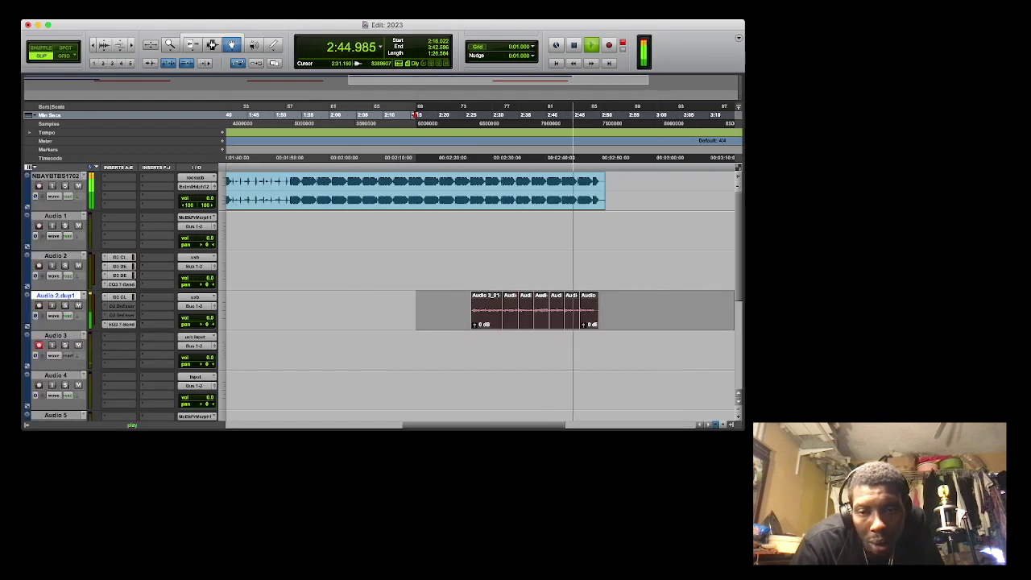
key(r)
key(r)
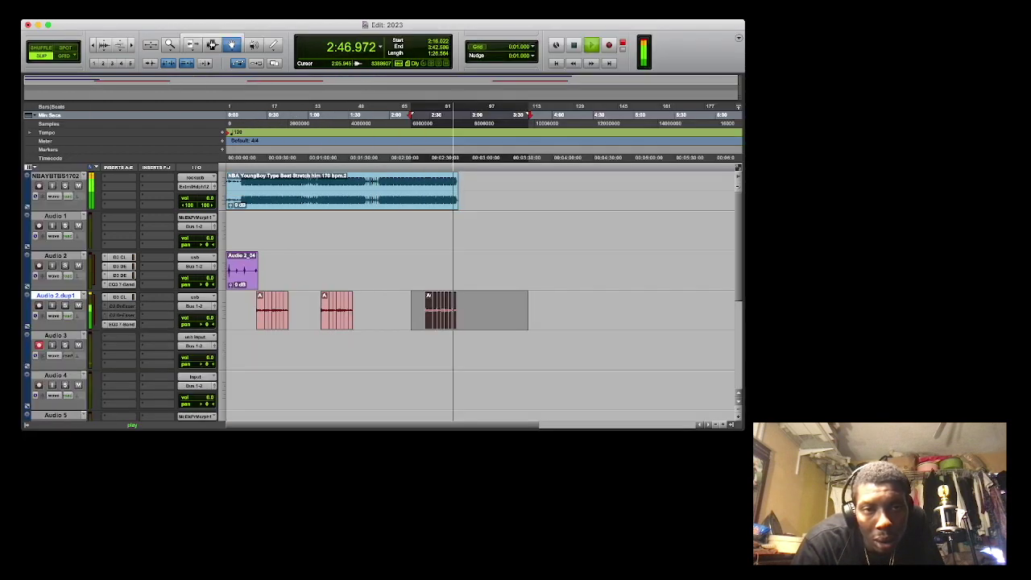
Move the middle clip group on Audio 2.dup1 about 13.7 seconds later and play from about 1:09.8.
drag(375, 302, 302, 303)
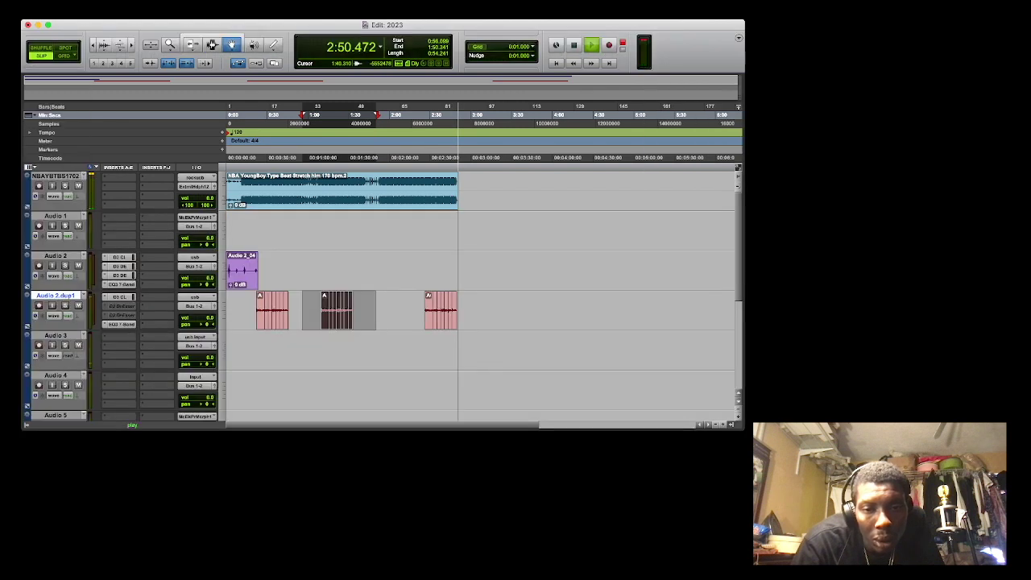
drag(342, 310, 361, 310)
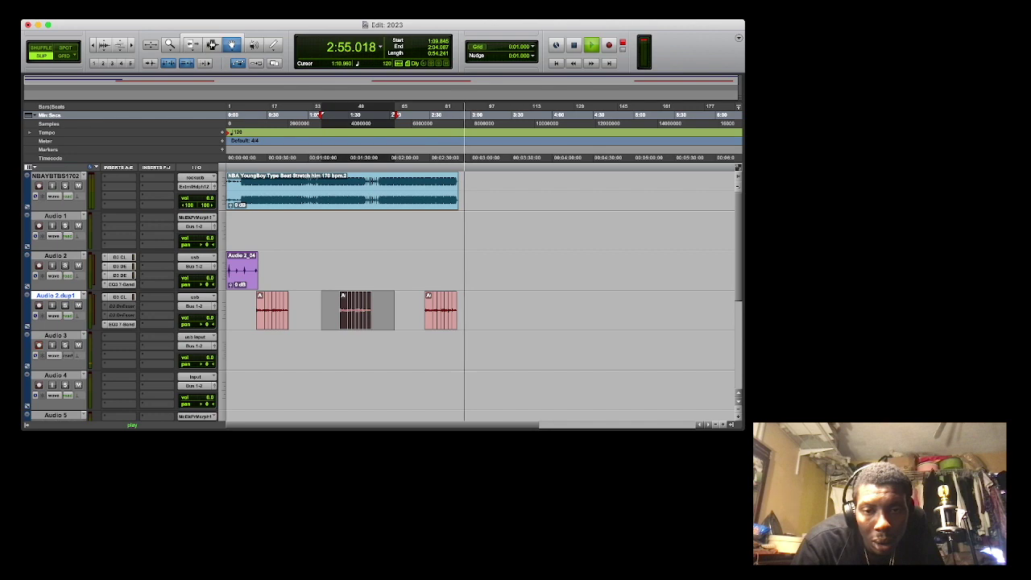
click(322, 115)
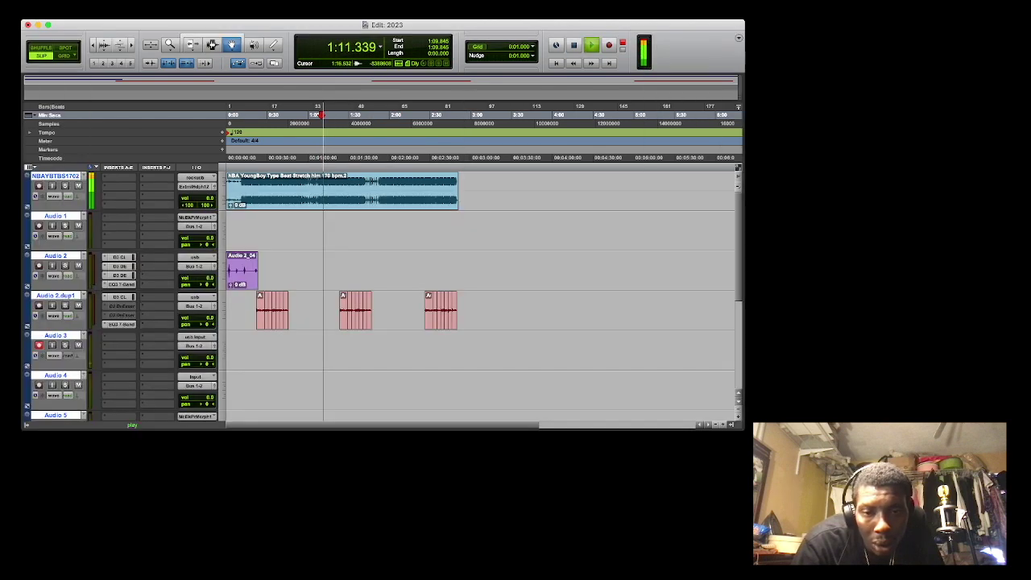
Reselect the middle clip group and move it another 6.4 seconds later, so the selected range starts at about 1:26.1.
key(F7)
drag(324, 310, 409, 310)
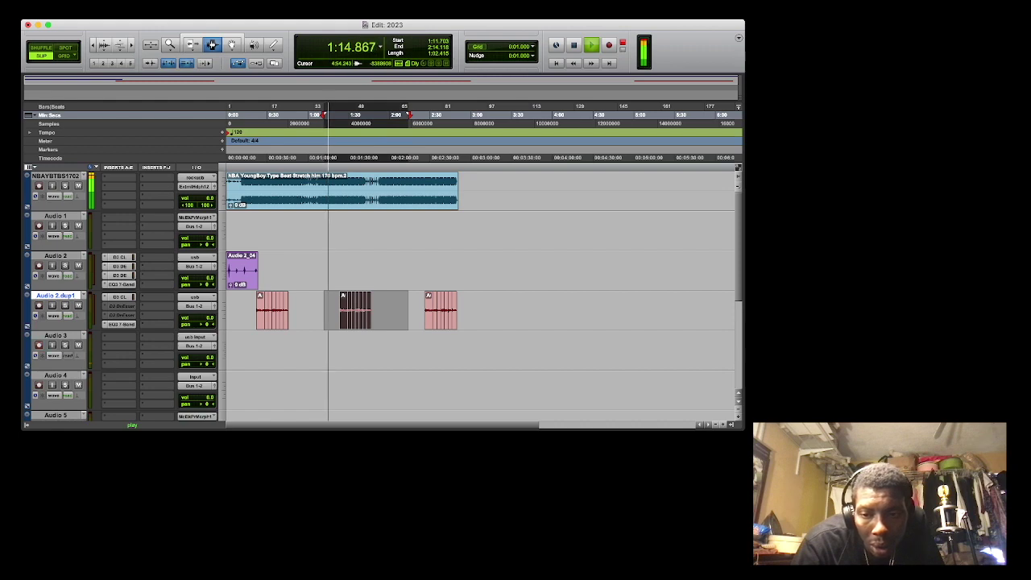
key(super+bracketright)
key(super+bracketright)
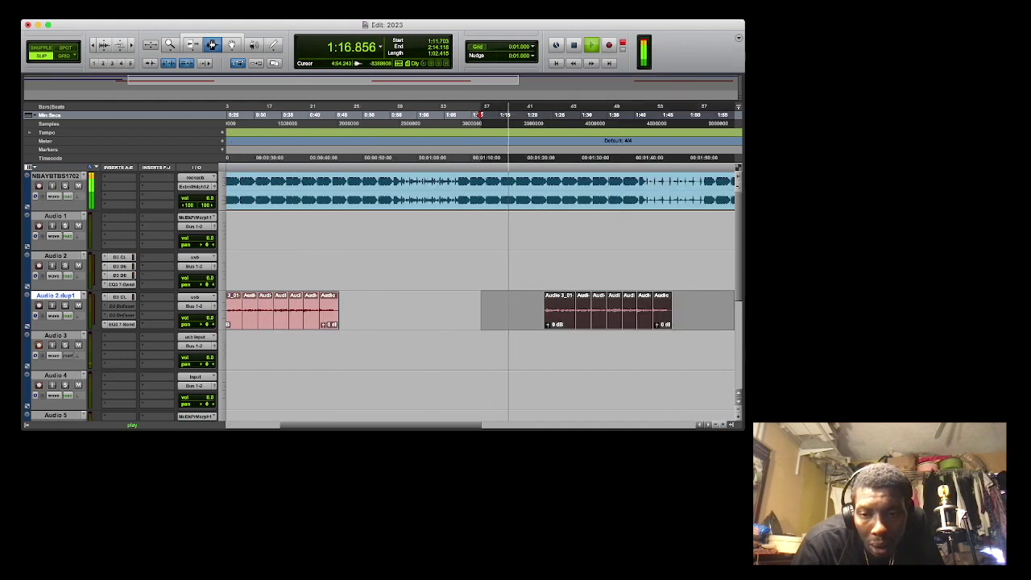
key(super+bracketright)
click(648, 310)
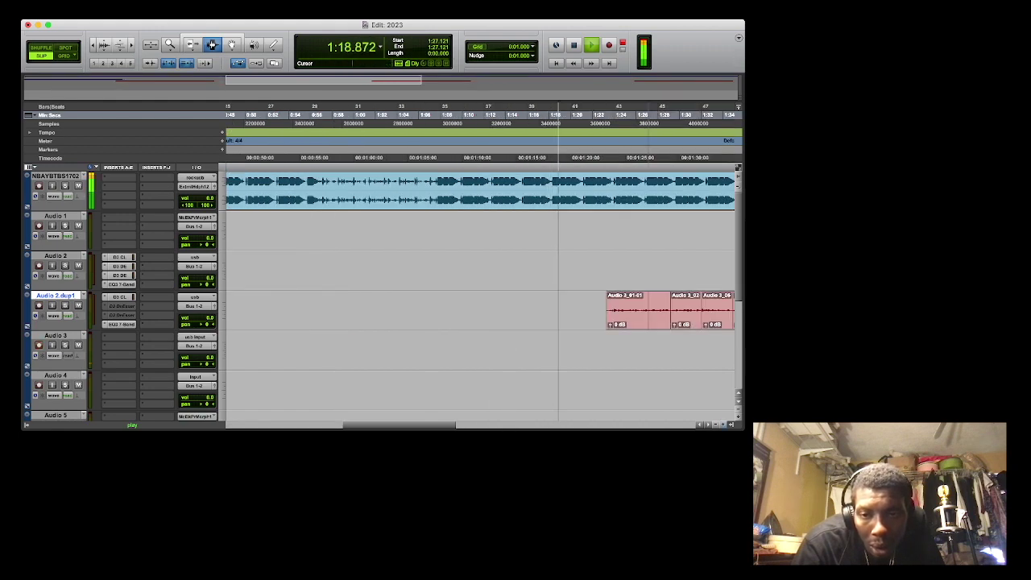
drag(569, 310, 446, 270)
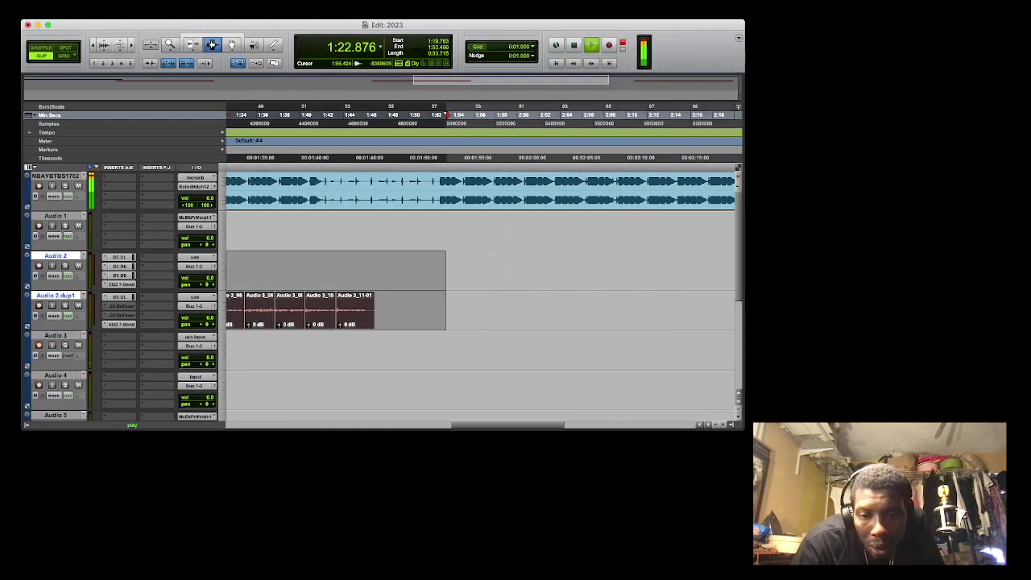
scroll(478, 294, left, 4)
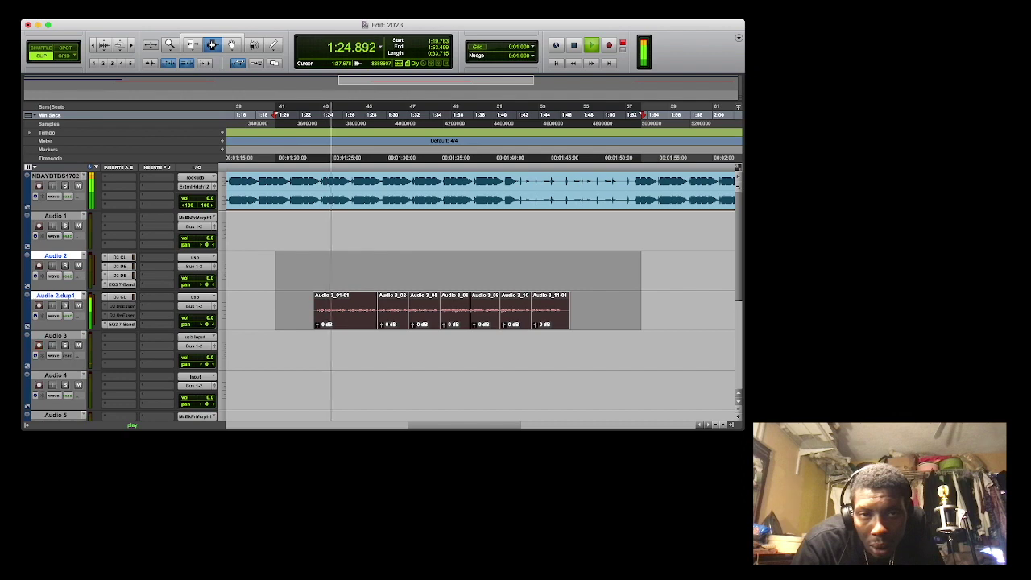
drag(343, 321, 412, 323)
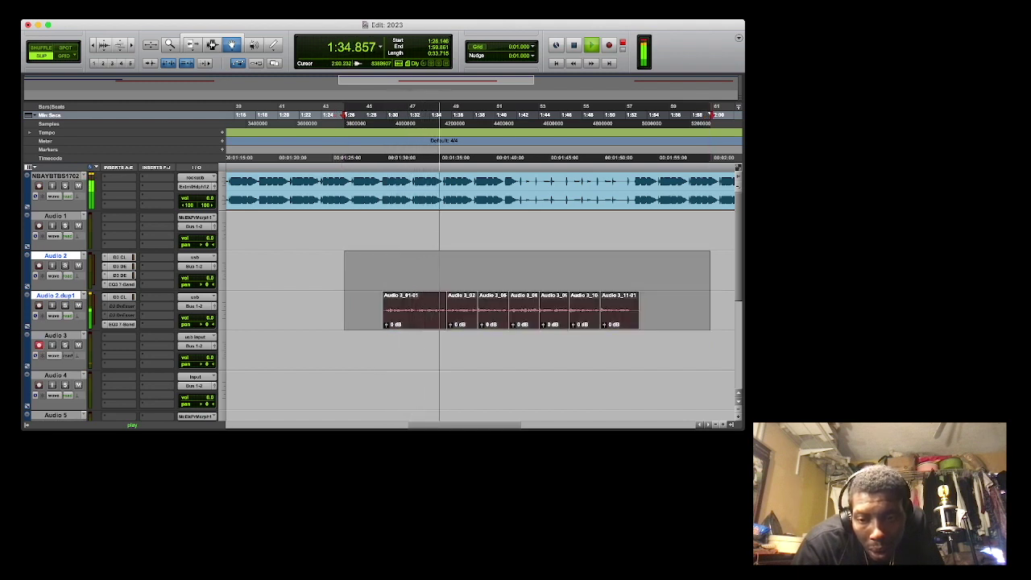
key(r)
key(r)
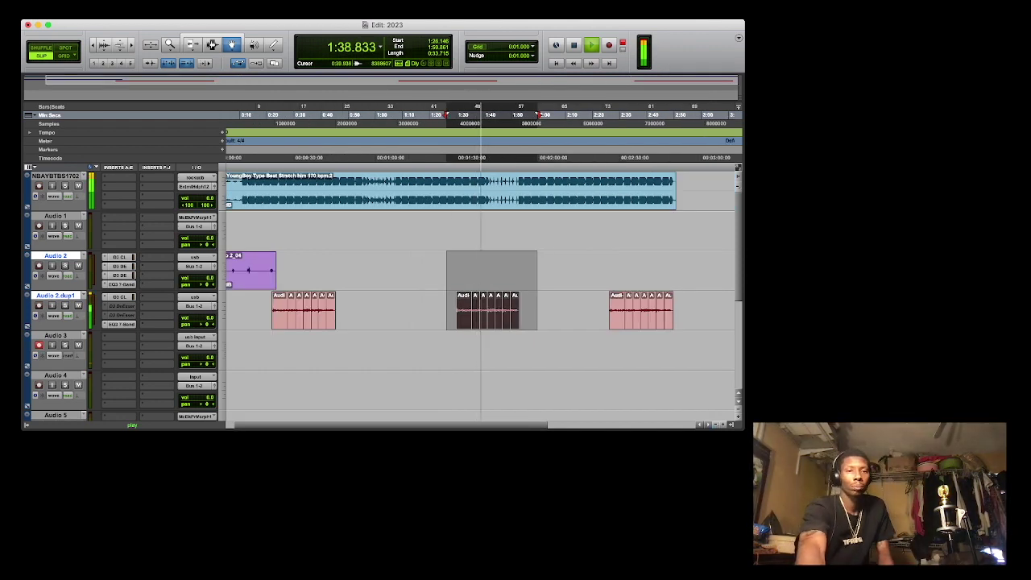
Record a new vocal take on Audio 3 from 0:39.566 to about 2:28.
click(320, 114)
key(space)
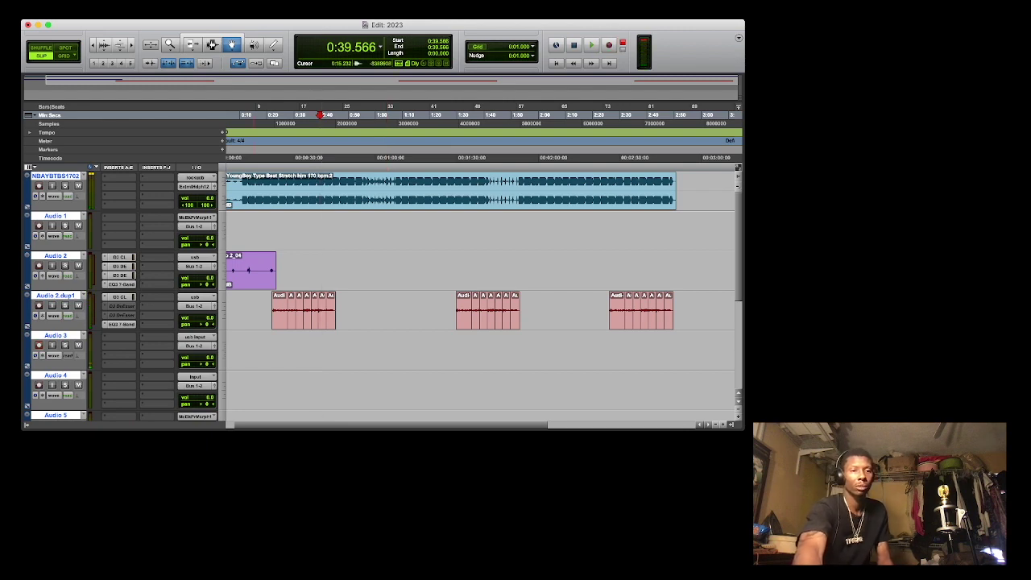
key(super+space)
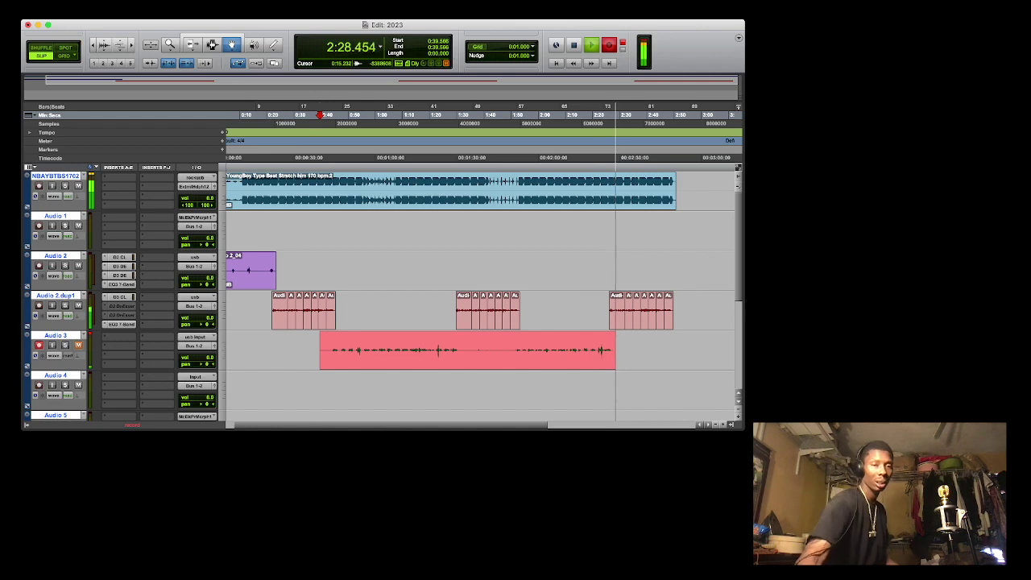
key(space)
Play back from 0:39.566 and duplicate the Audio 2.dup1 track together with its clips and inserts.
key(space)
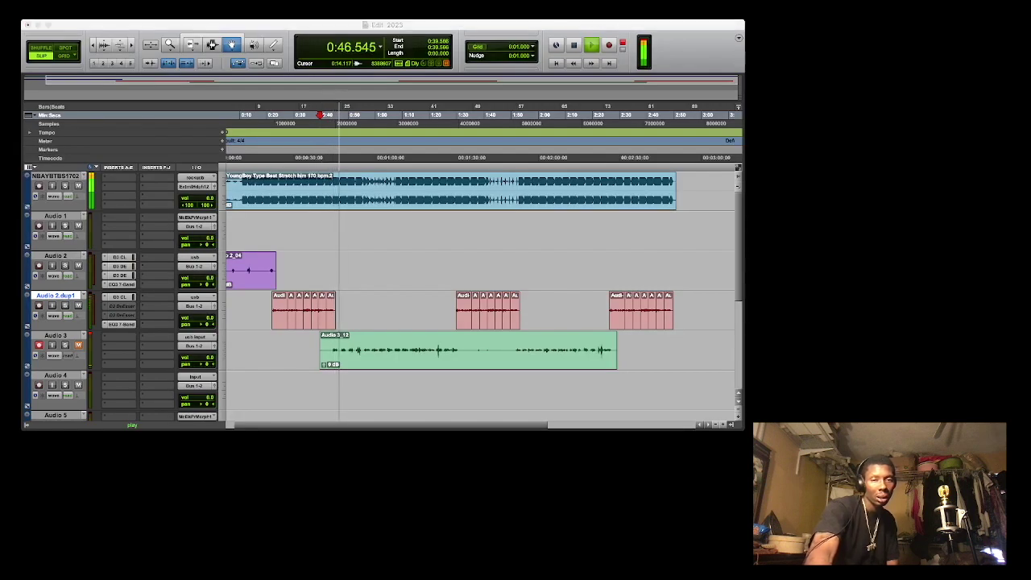
key(Return)
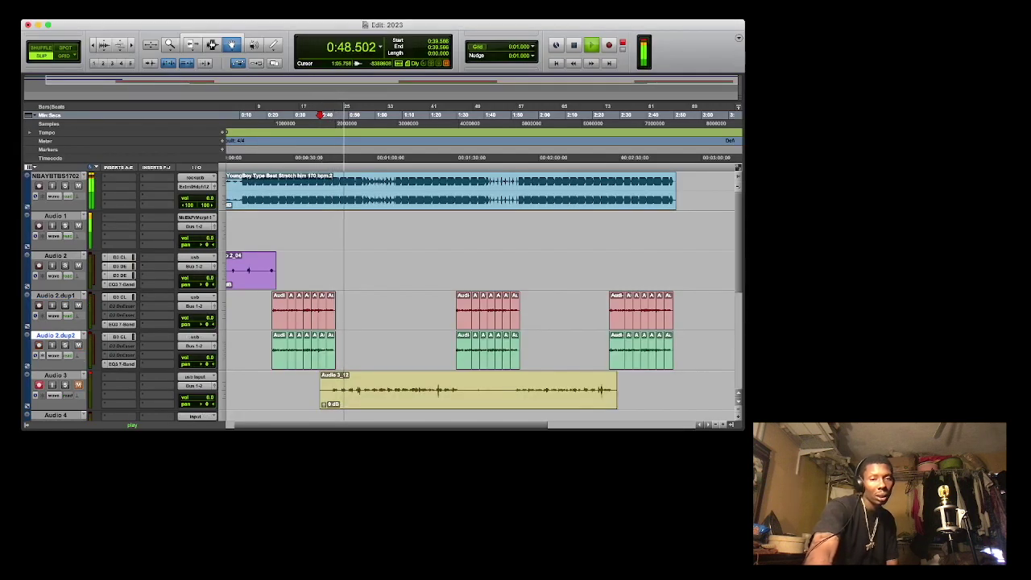
Move the recorded Audio 3 take onto Audio 2.dup2 and delete everything on that track from 0:09.102 to 0:43.282.
click(387, 389)
drag(388, 390, 387, 349)
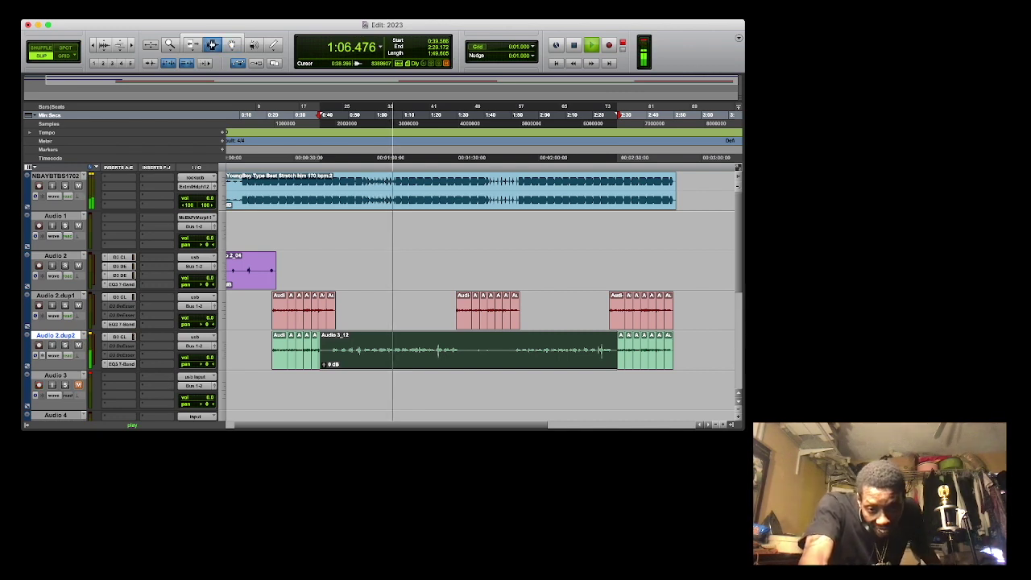
drag(330, 350, 237, 349)
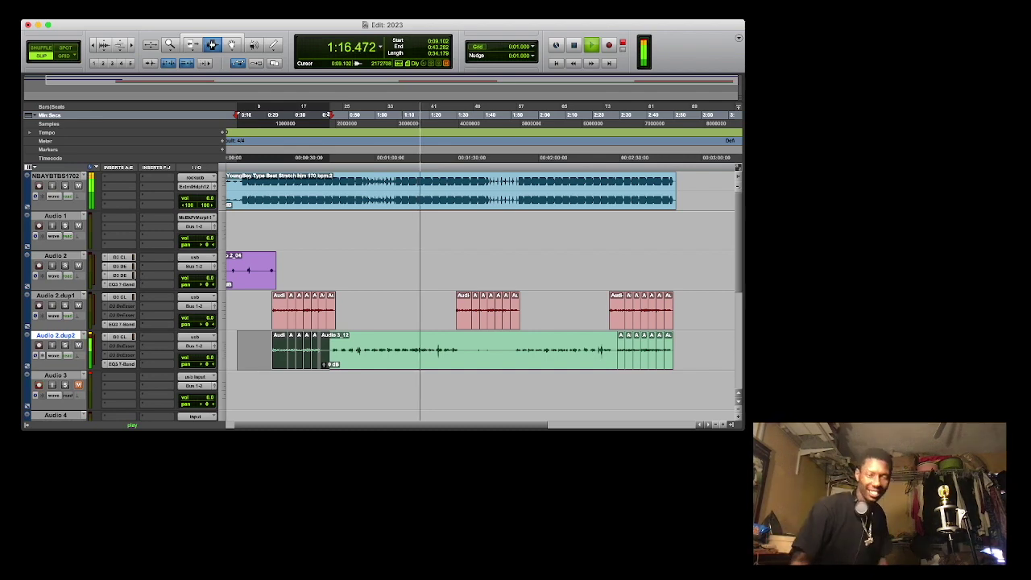
key(BackSpace)
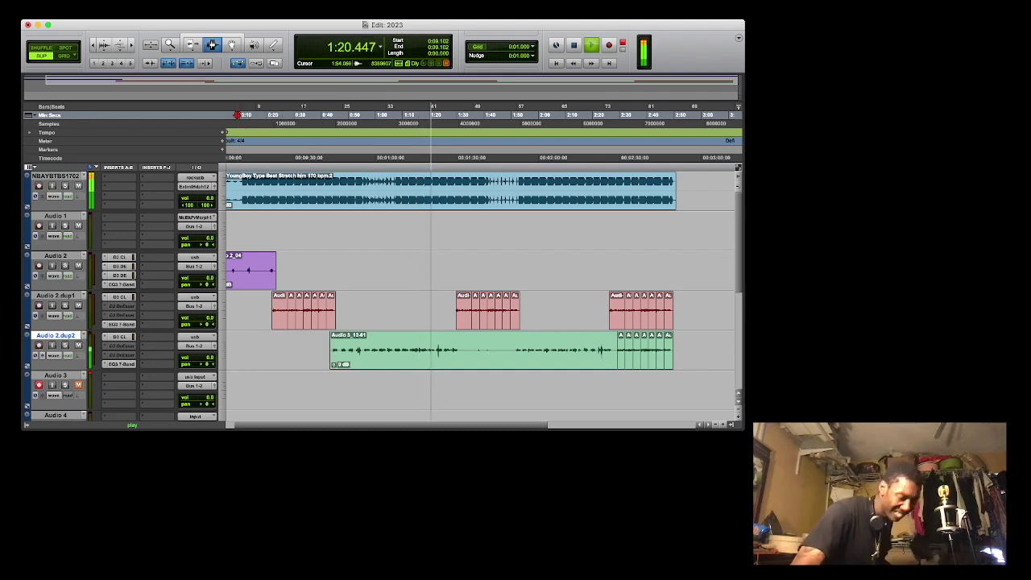
On Audio 2.dup2, delete the silent section from 1:31.765 to 1:51.084 and the leftover hook clips after 2:28.421.
drag(461, 351, 522, 379)
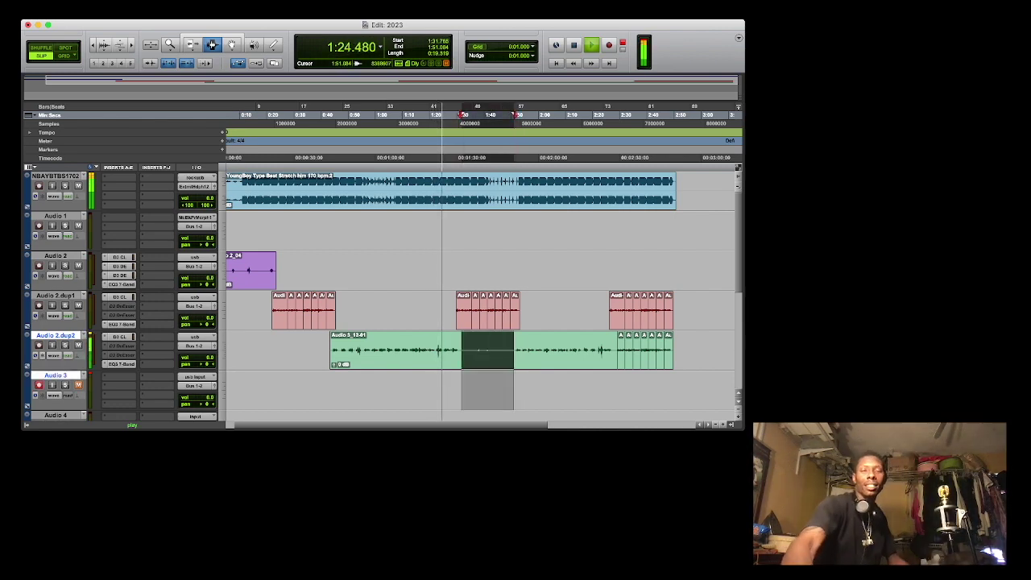
key(Delete)
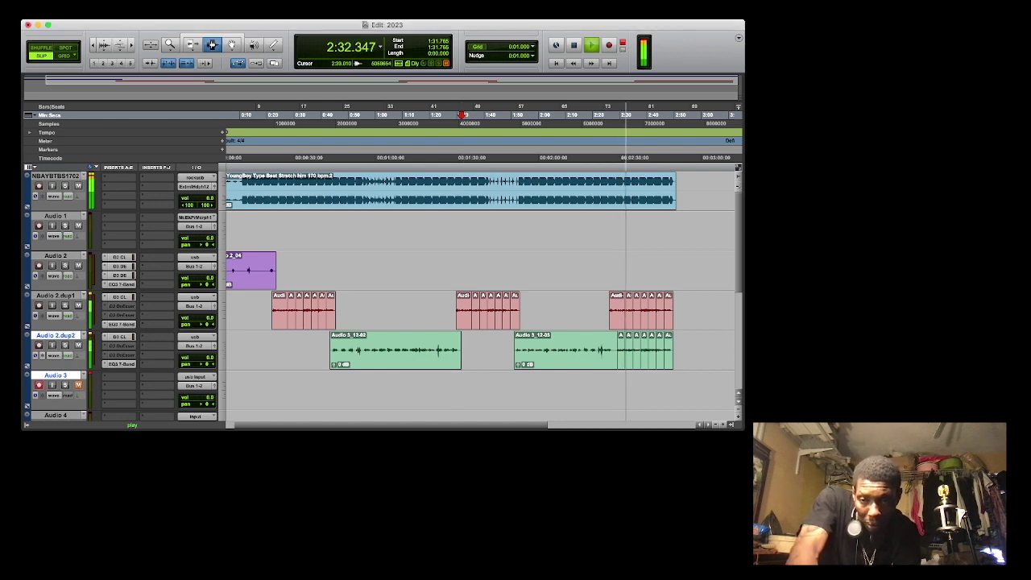
click(676, 350)
drag(676, 350, 615, 390)
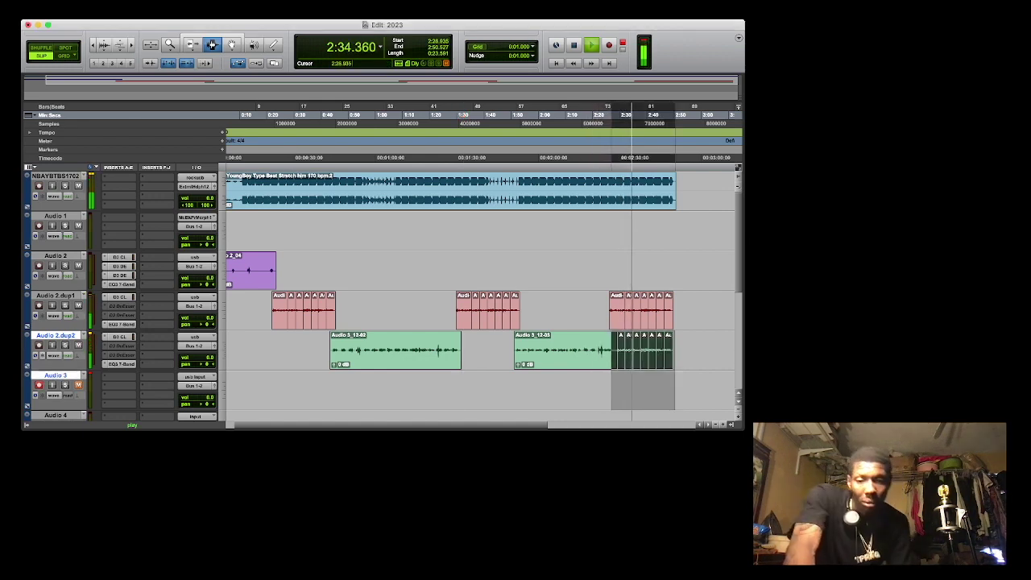
key(Delete)
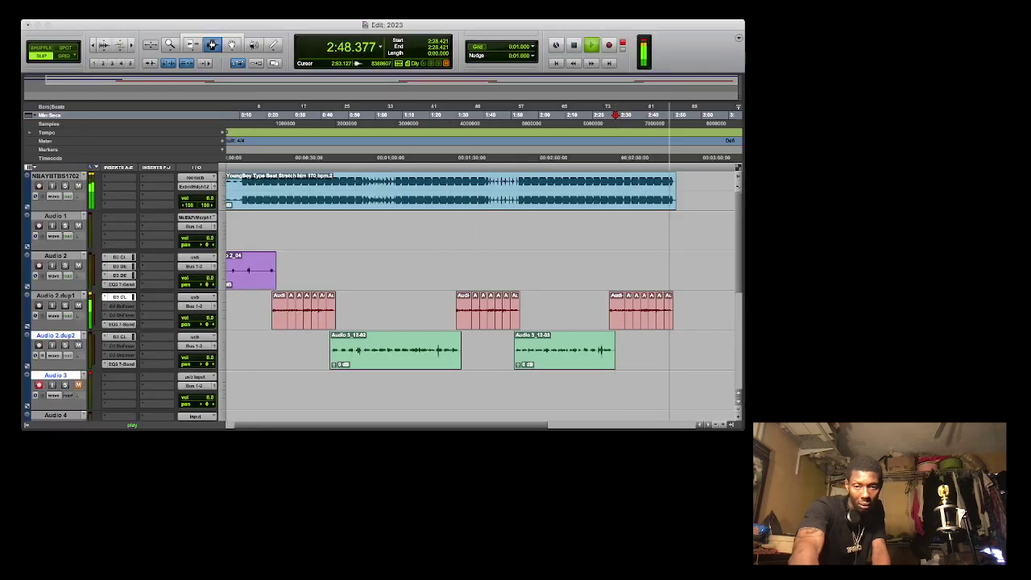
Play back the ending from 2:28.421 and duplicate all tracks with their clips, with playback moved to 0:39.752.
key(space)
key(space)
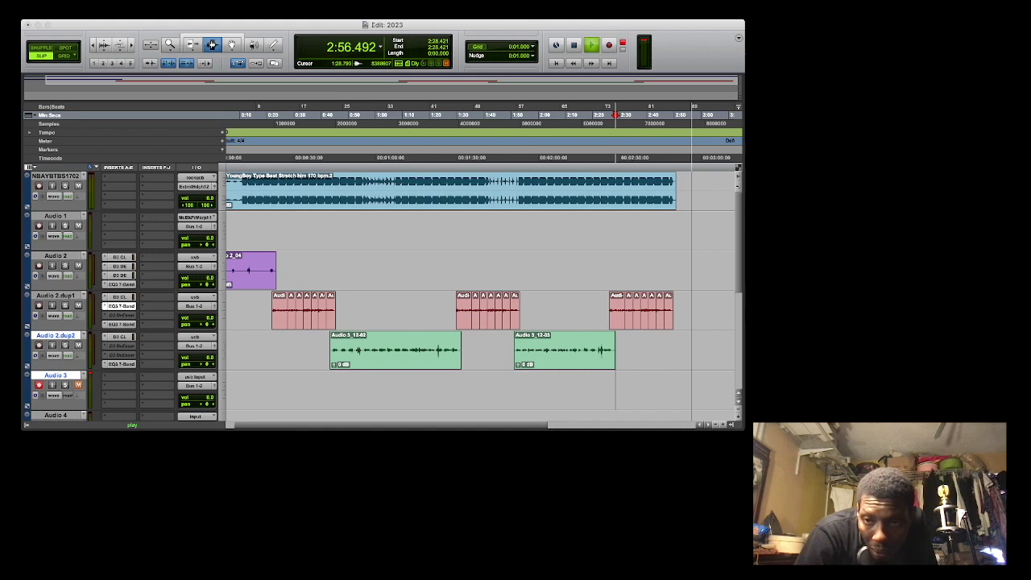
key(space)
key(space)
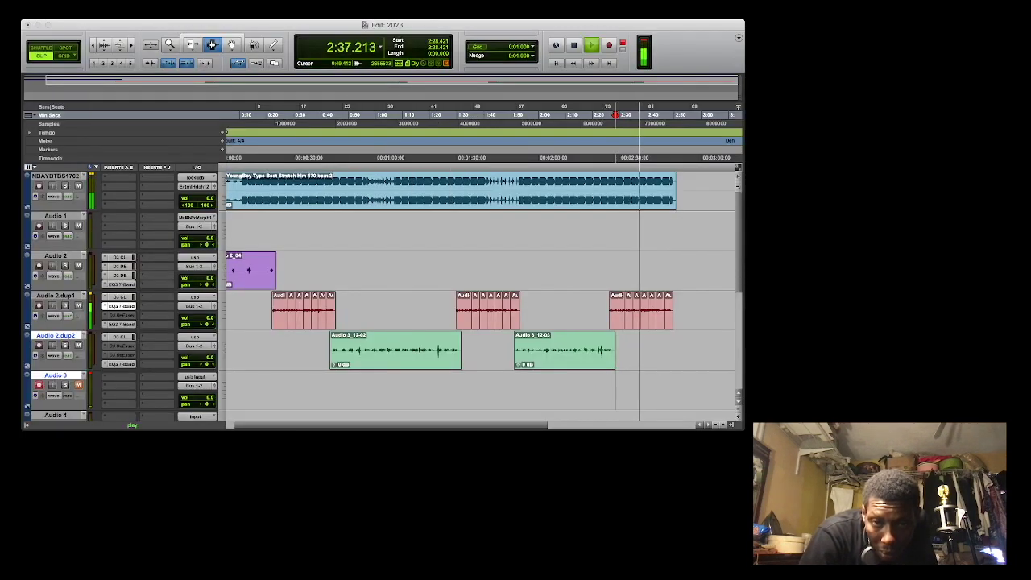
click(320, 115)
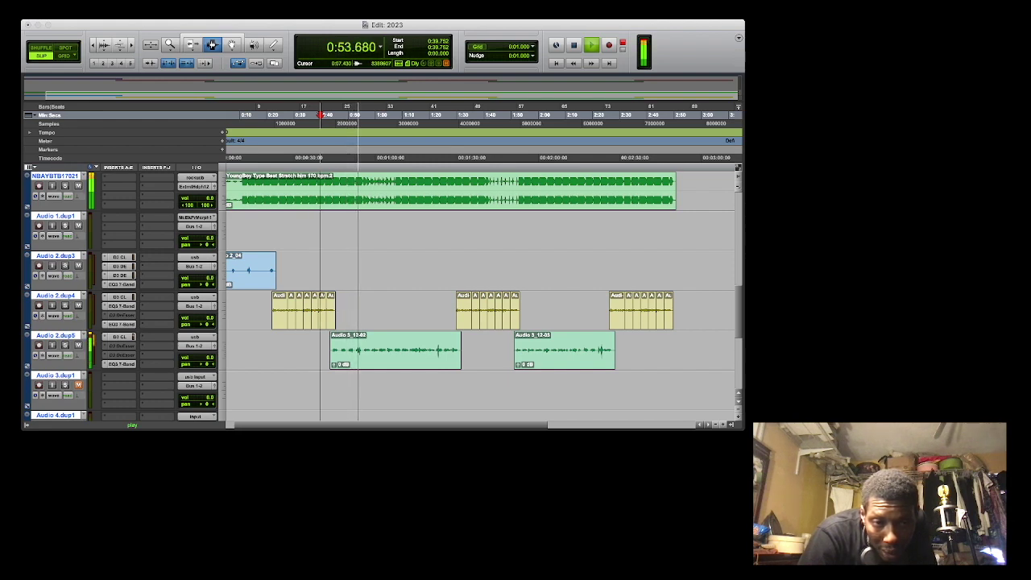
Delete all vocal clips and the beat clip from the original tracks, keeping the duplicated set.
drag(738, 313, 738, 266)
scroll(483, 298, up, 6)
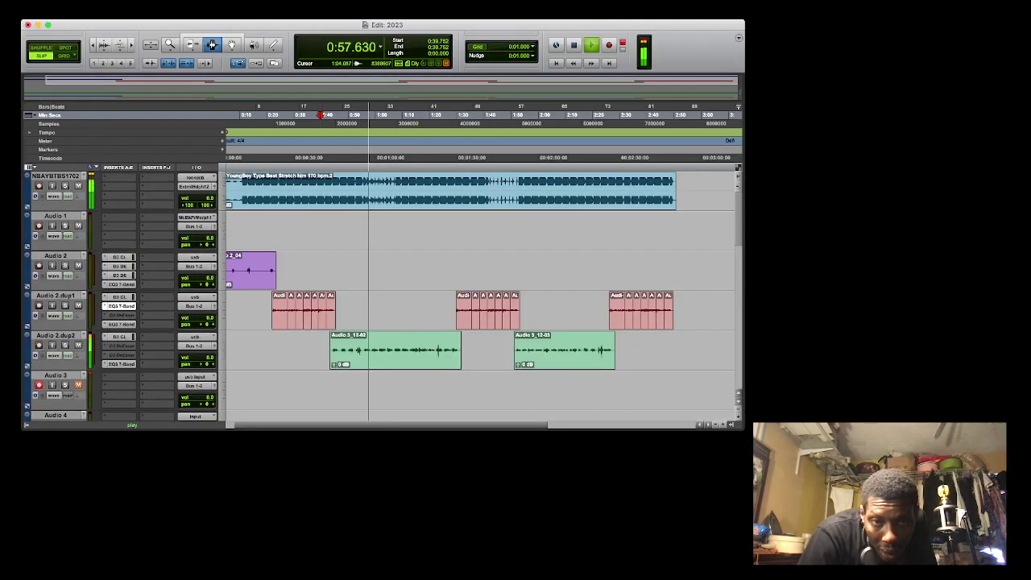
key(F6)
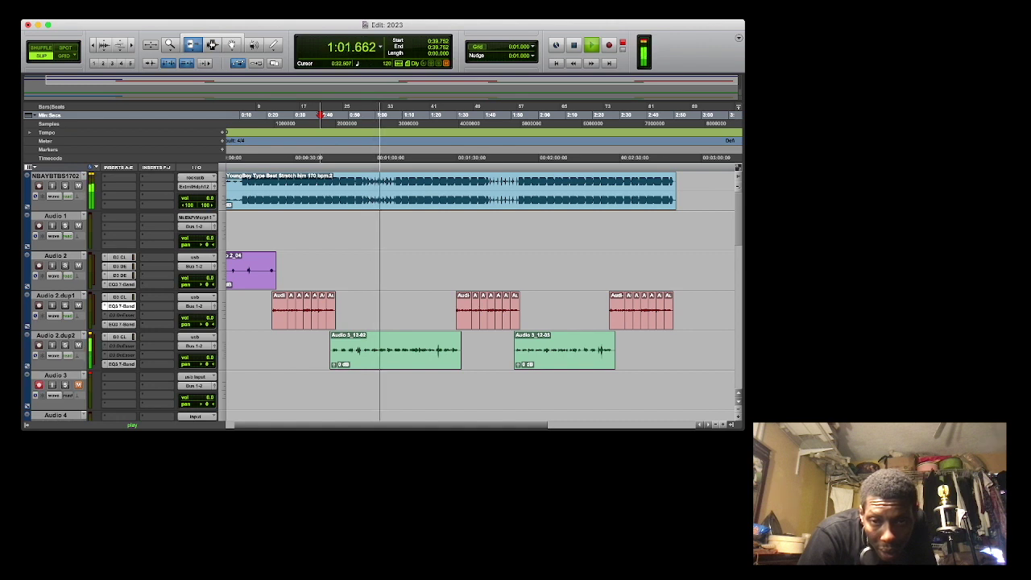
key(super+7)
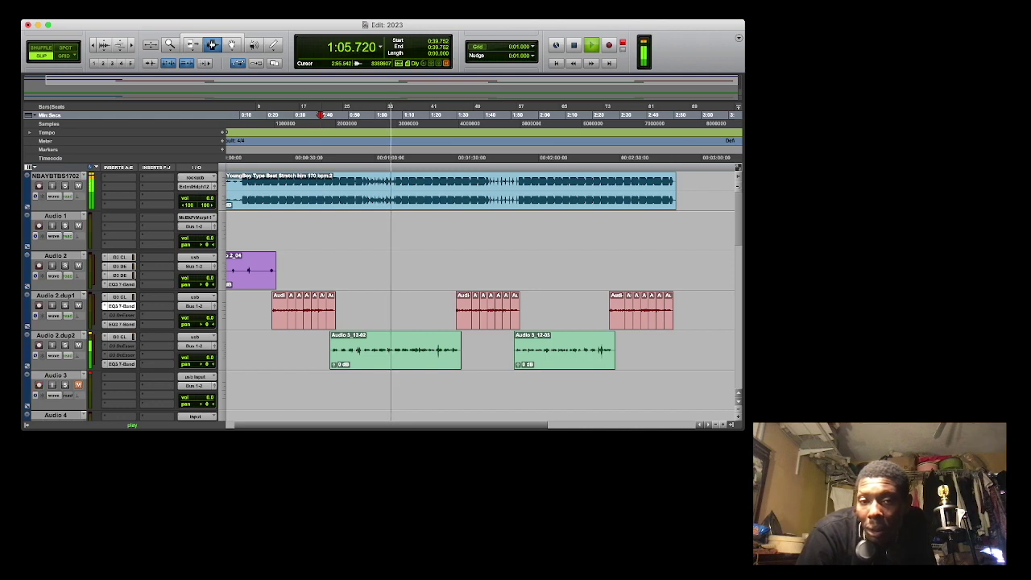
key(super+a)
key(Delete)
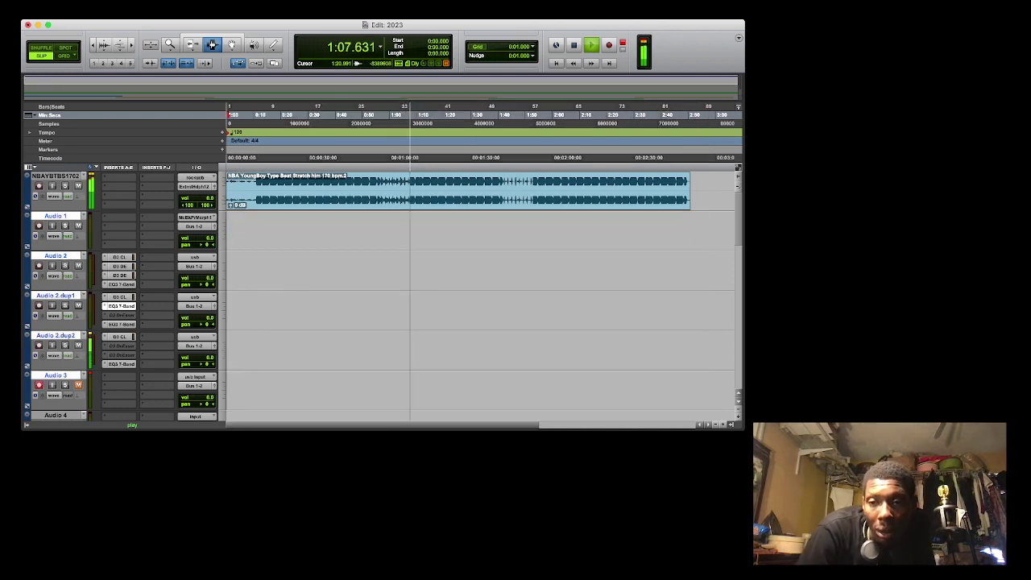
drag(722, 193, 227, 232)
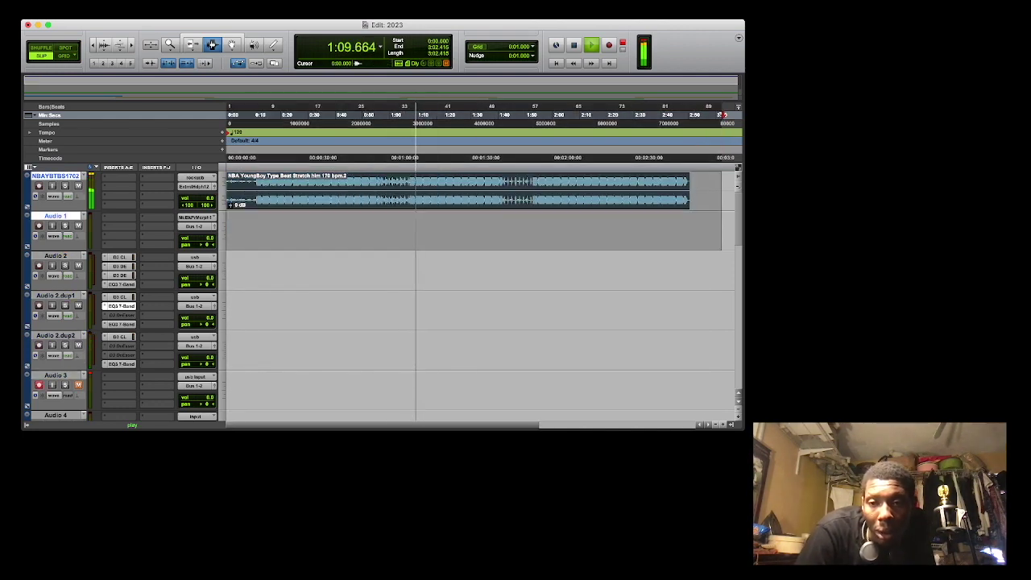
key(Delete)
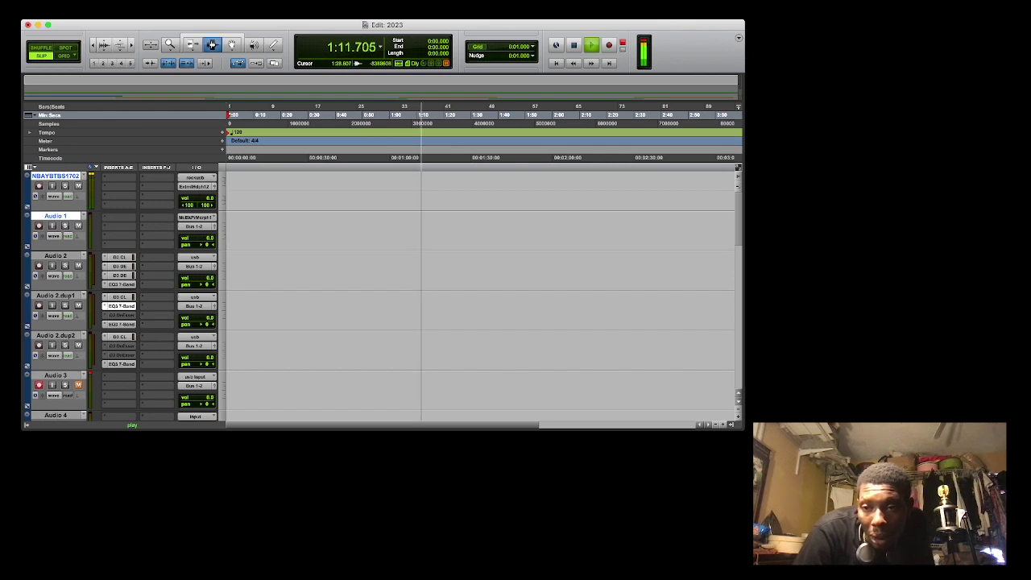
Duplicate the Audio 2.dup4 track and delete the copied hook clips from the new duplicate.
scroll(483, 298, down, 10)
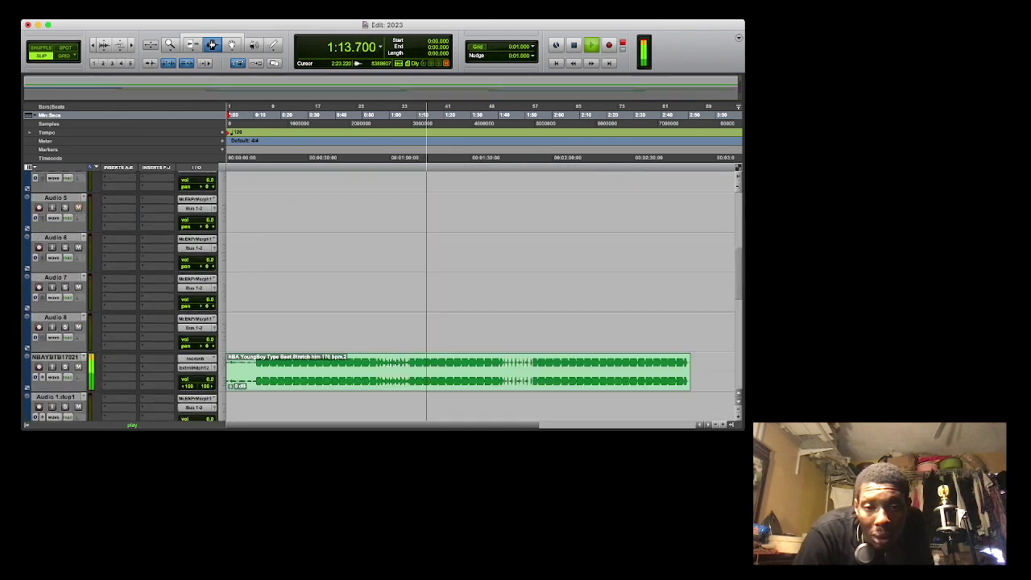
scroll(484, 298, down, 3)
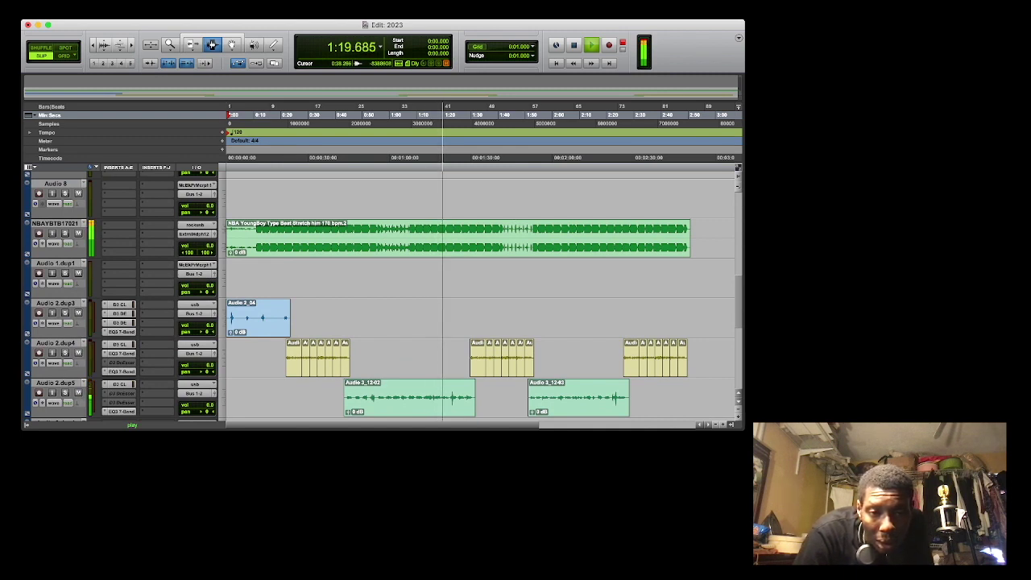
click(56, 343)
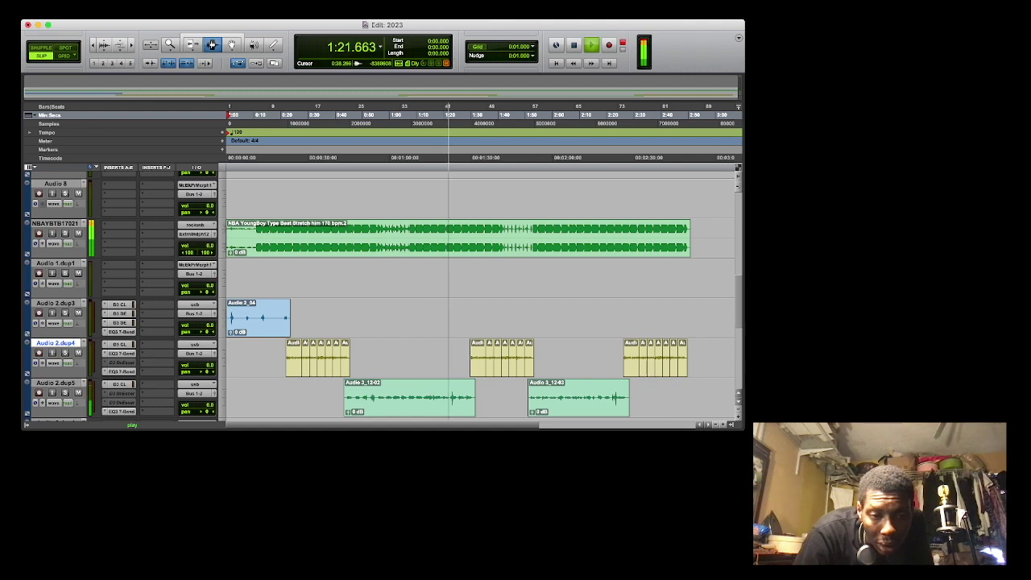
key(alt+shift+d)
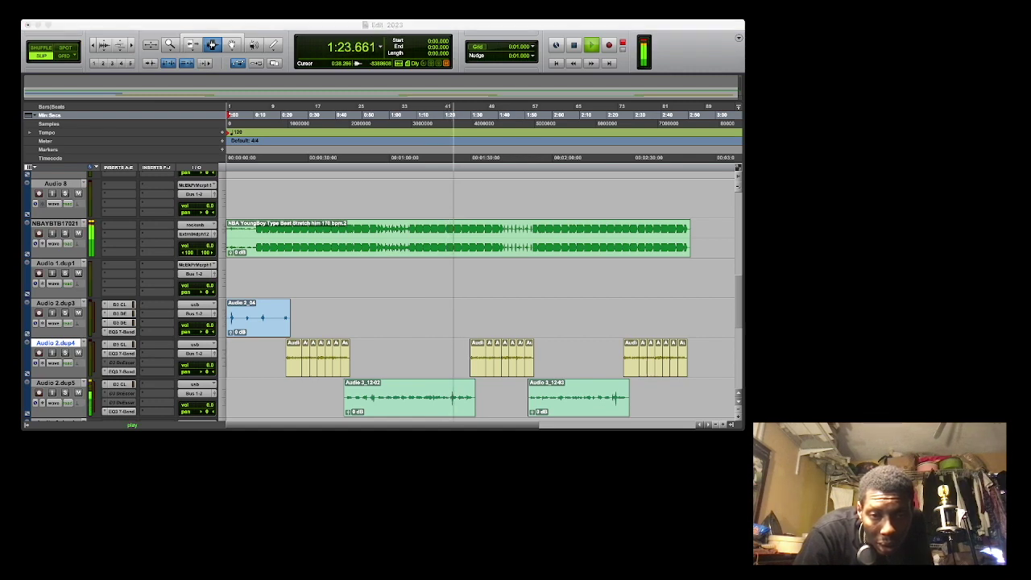
key(Return)
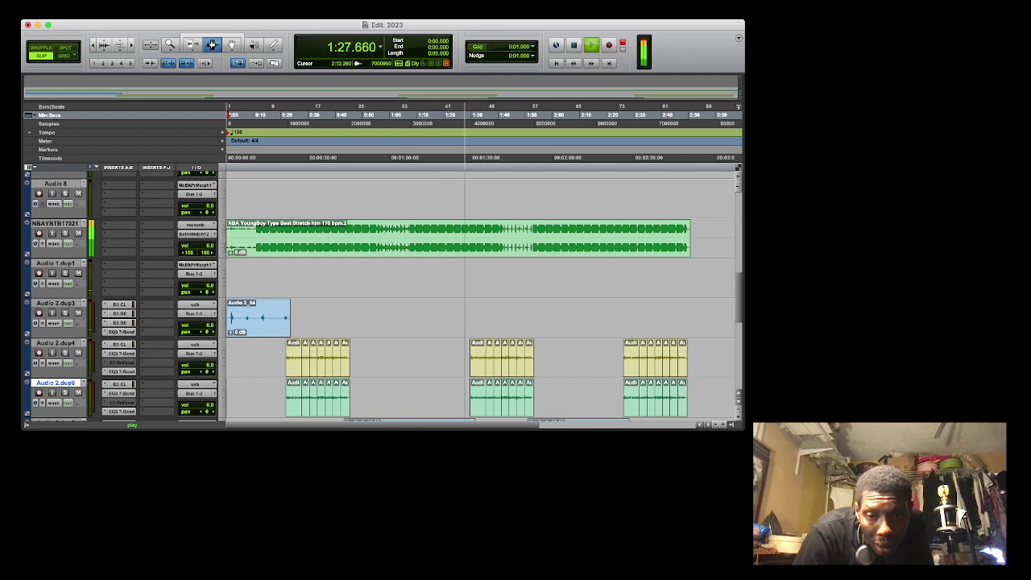
drag(695, 398, 226, 398)
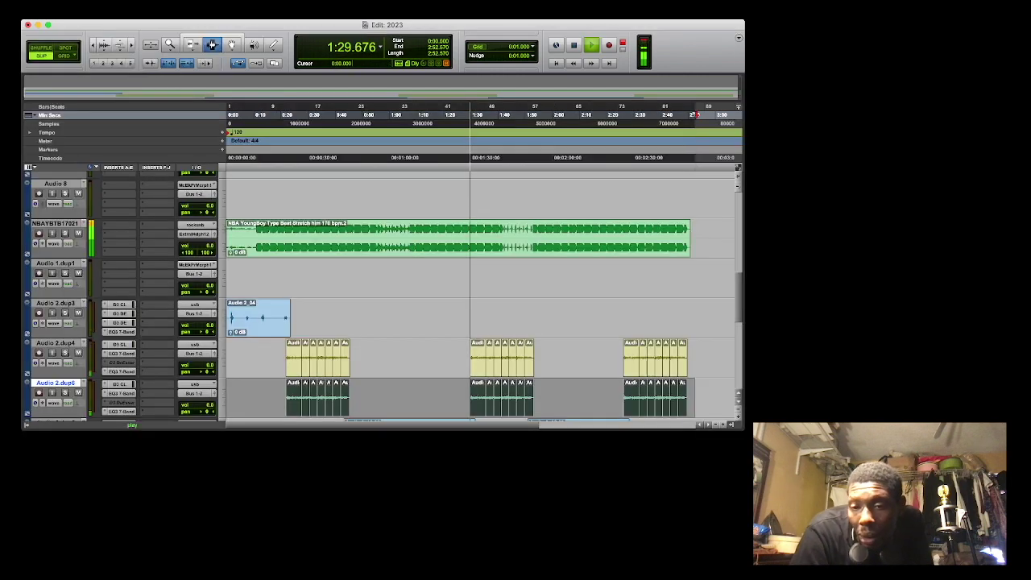
key(BackSpace)
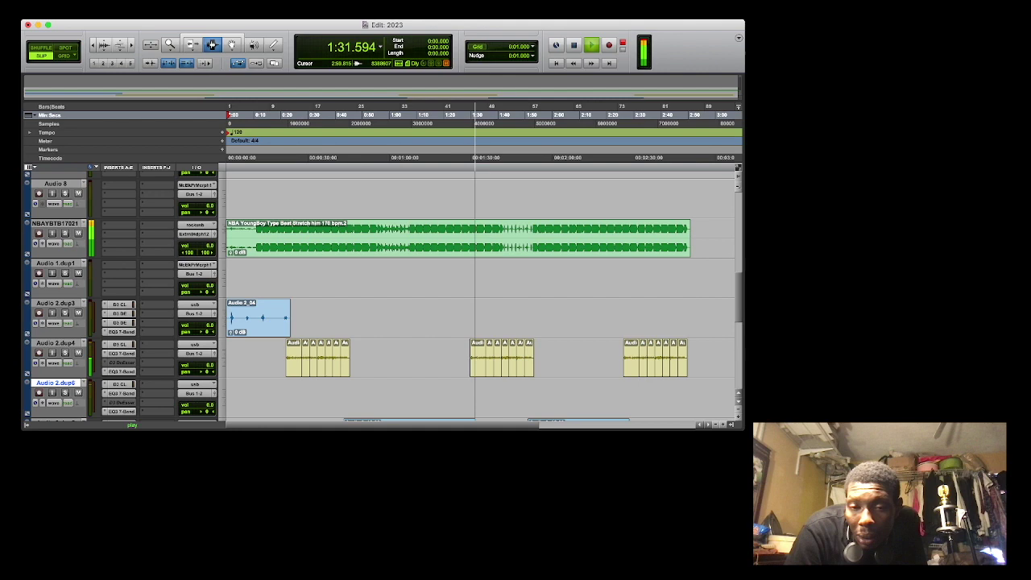
Move the two verse clips from Audio 2.dup5 up to the empty Audio 2.dup6 track, keeping their timing.
scroll(480, 299, down, 5)
scroll(480, 298, up, 3)
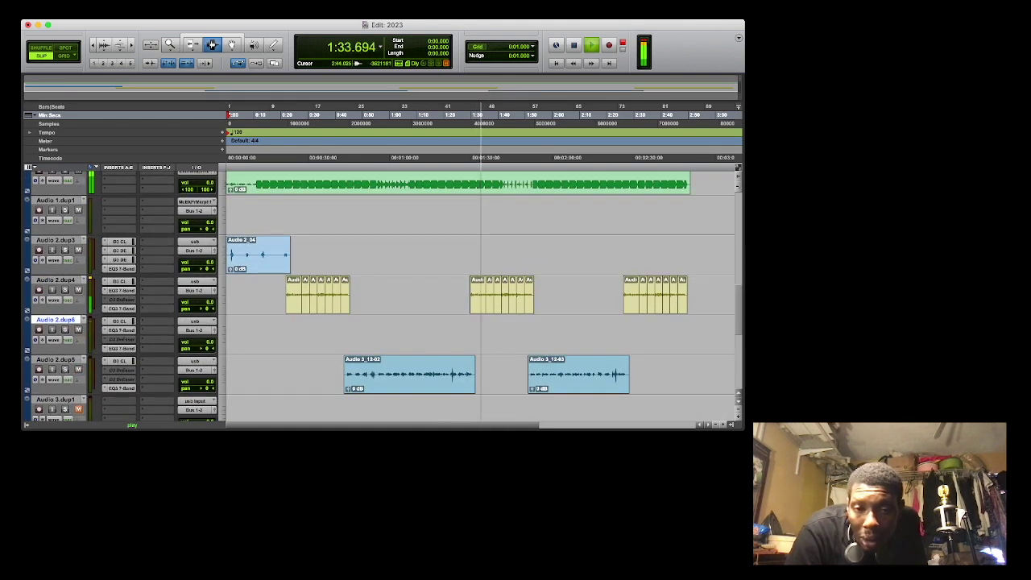
drag(652, 374, 298, 375)
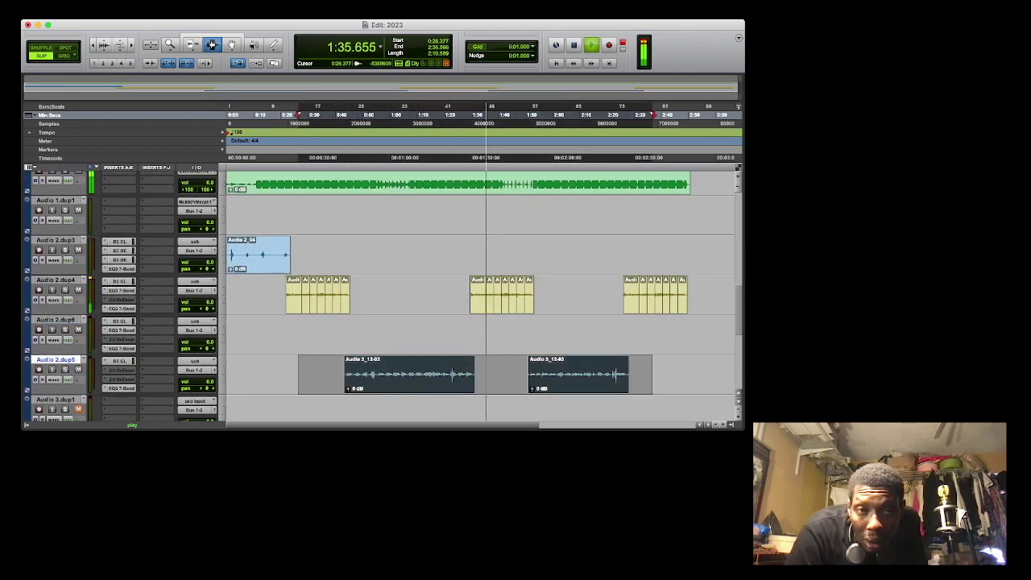
key(F8)
drag(432, 375, 431, 334)
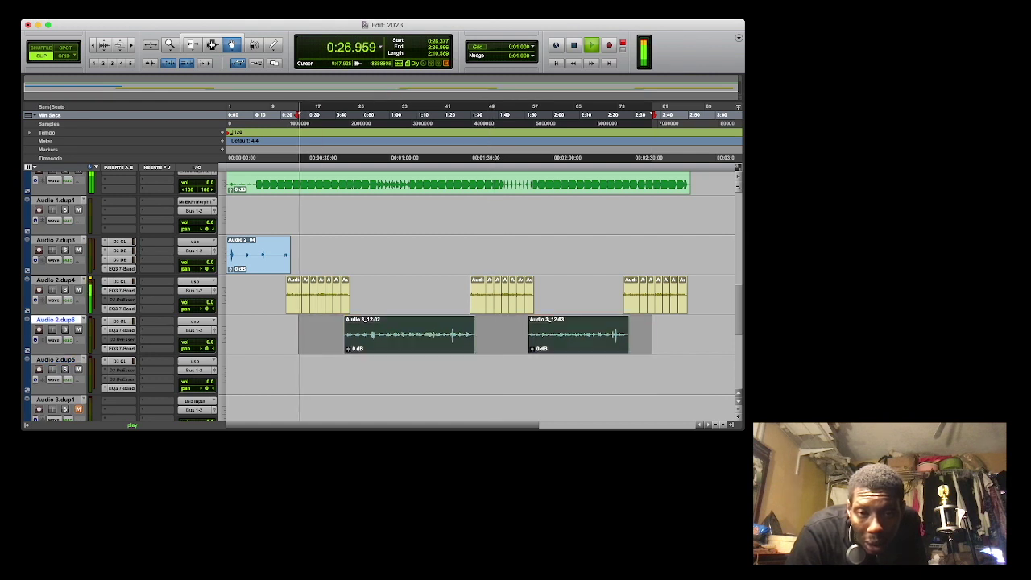
Play from 0:40.124 and move the Audio 2_04 intro clip from Audio 2.dup3 to the start of Audio 2.dup6.
click(336, 114)
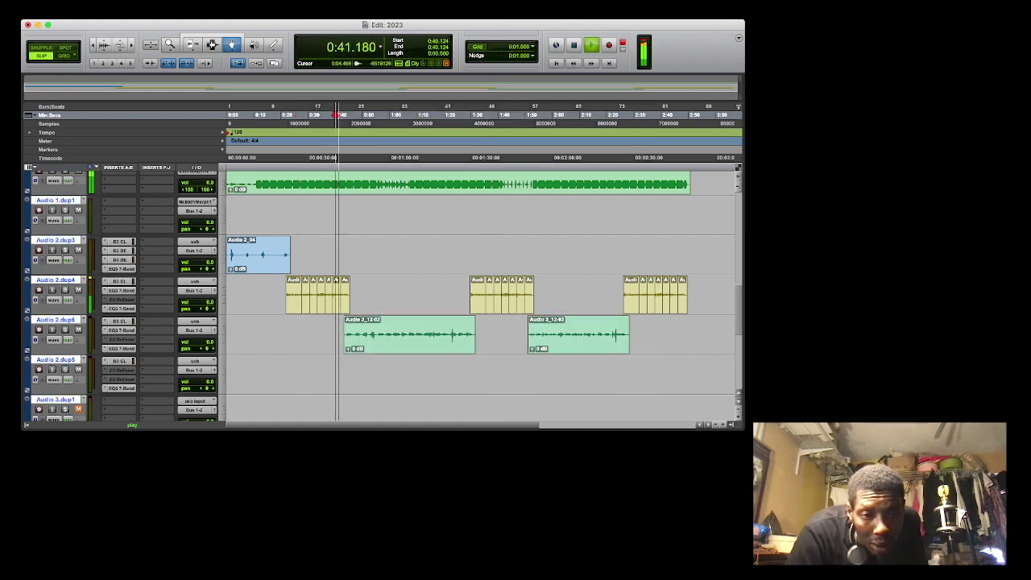
drag(266, 255, 265, 374)
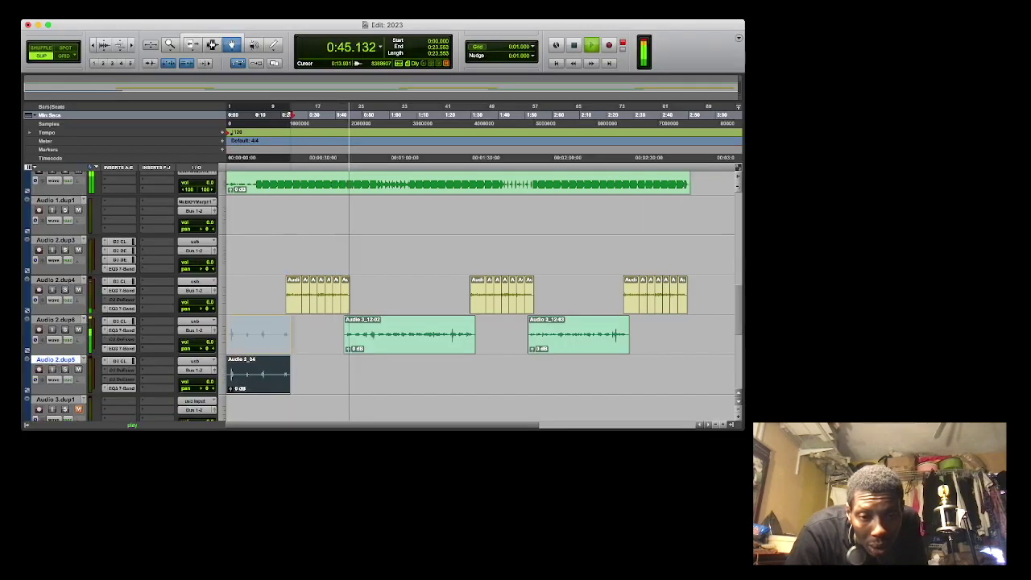
drag(264, 334, 263, 335)
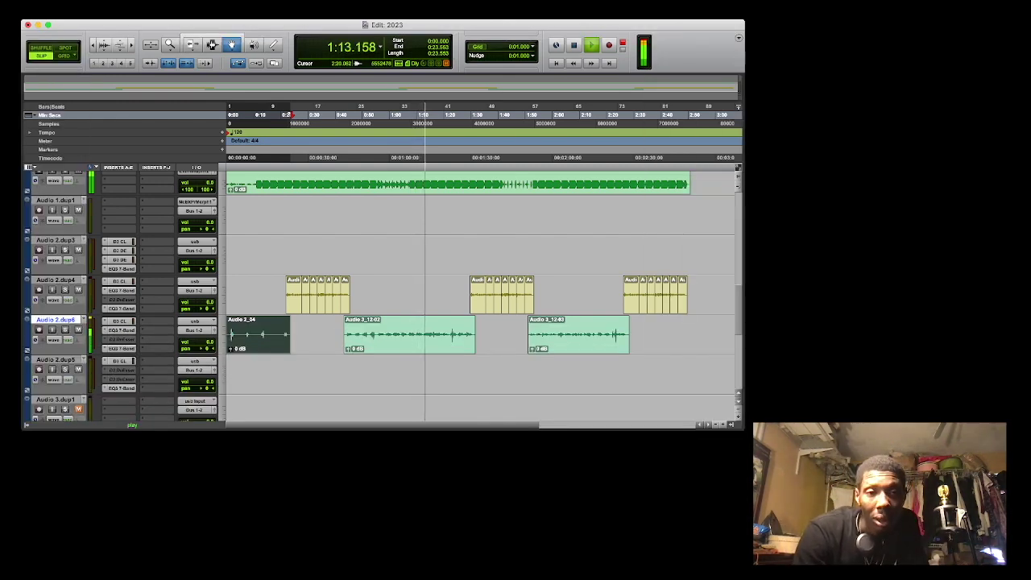
Select the song from 0:00.000 to 2:50.713 across the beat and vocal tracks through Audio 2.dup5, and stop playback.
key(F7)
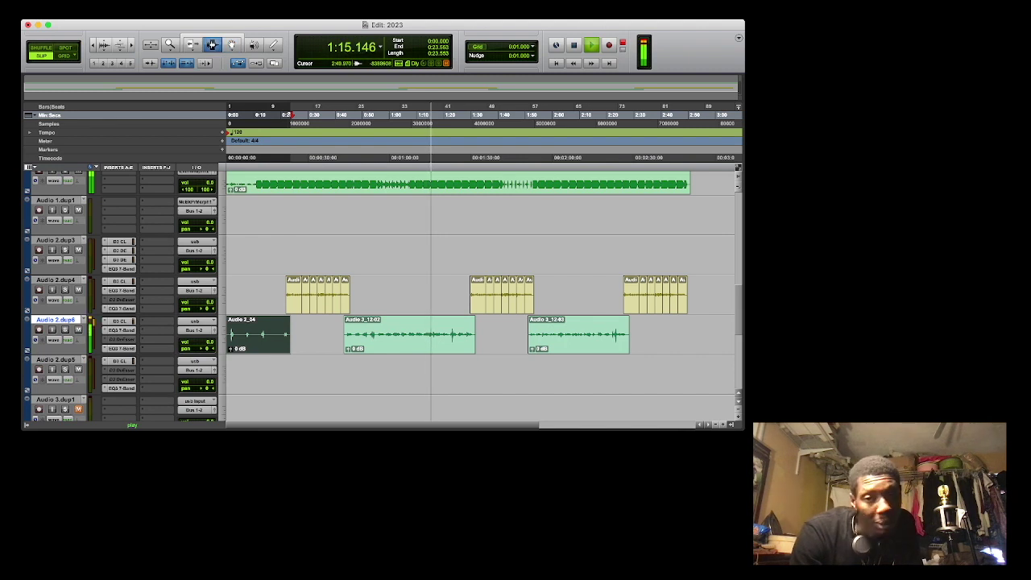
key(super+a)
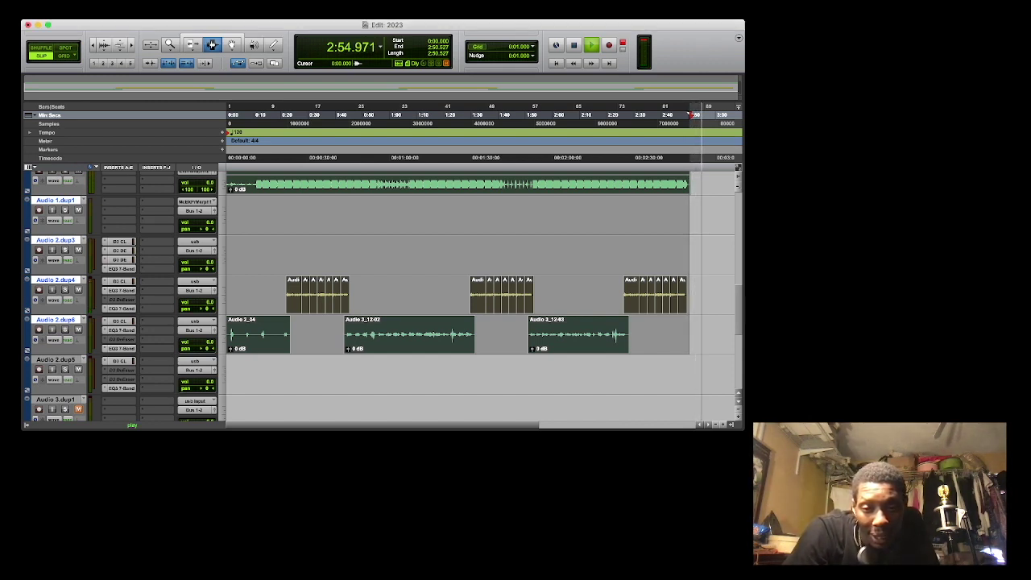
click(326, 255)
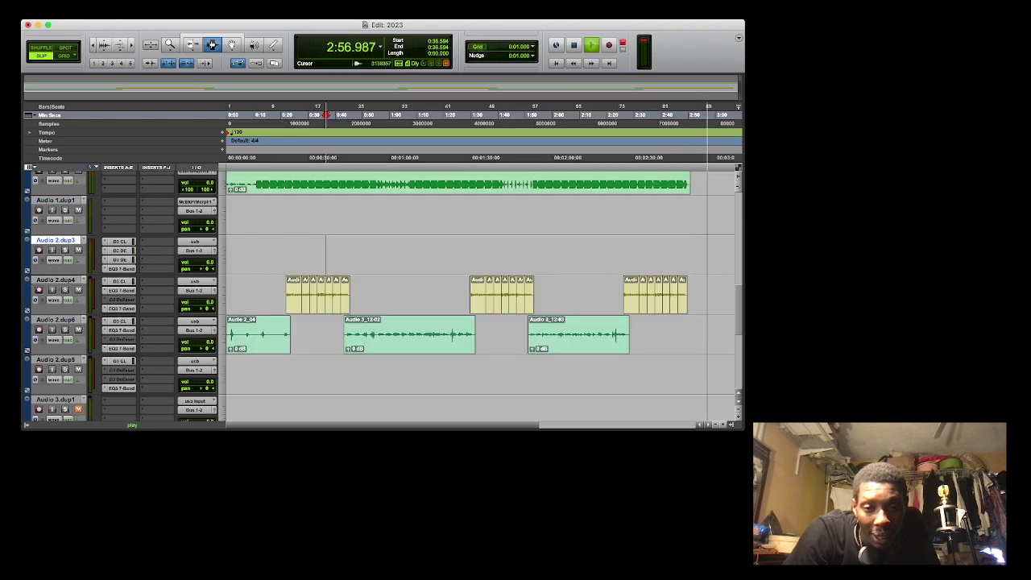
click(631, 338)
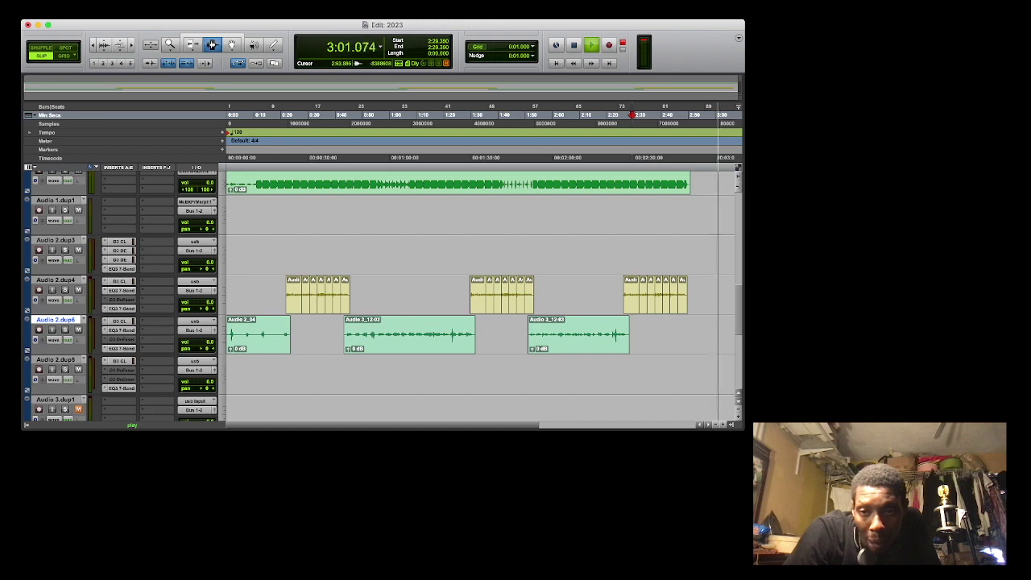
drag(691, 184, 226, 388)
scroll(480, 290, down, 5)
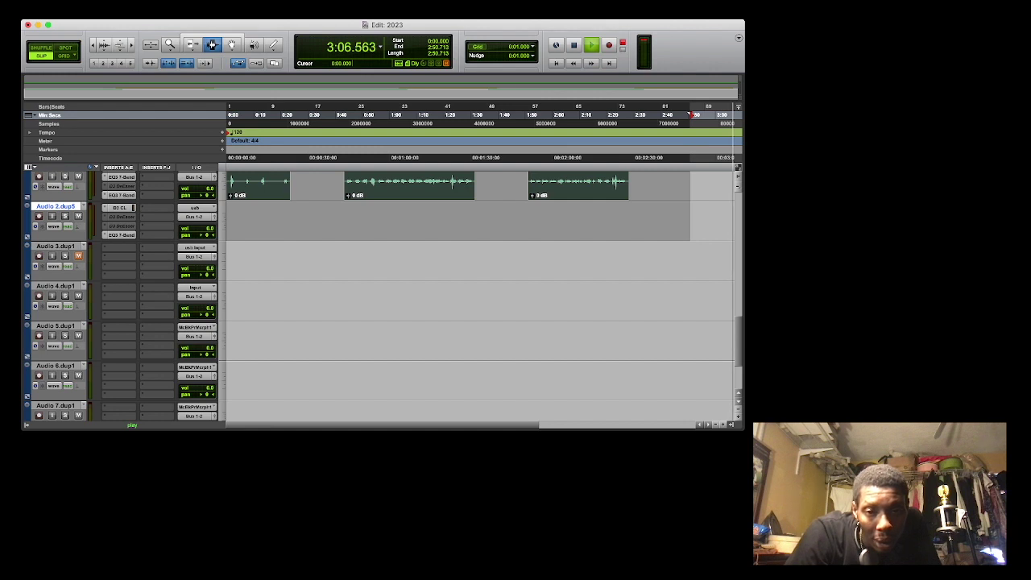
key(space)
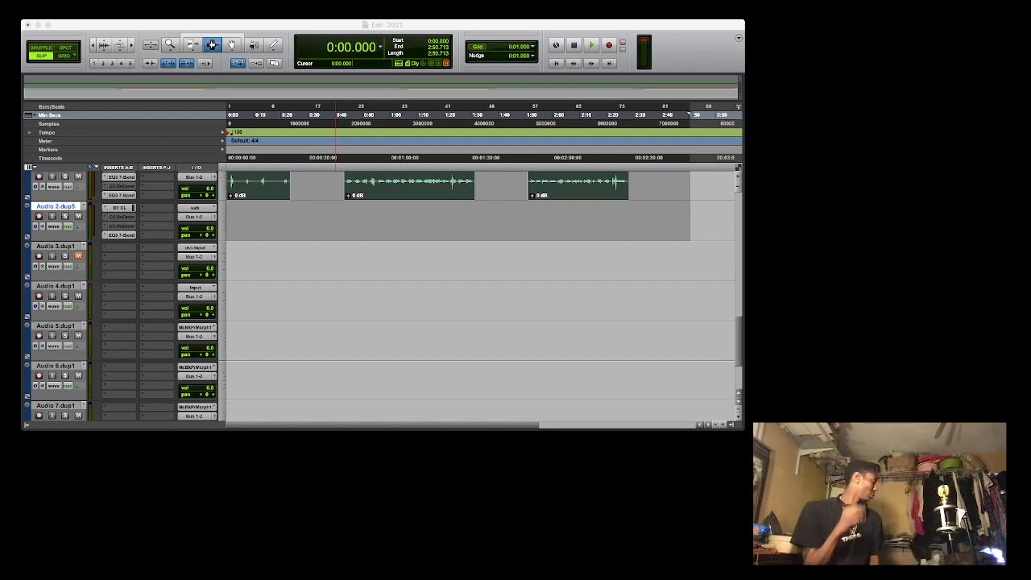
Delete the selected song clips from the beat and vocal tracks.
key(super+Tab)
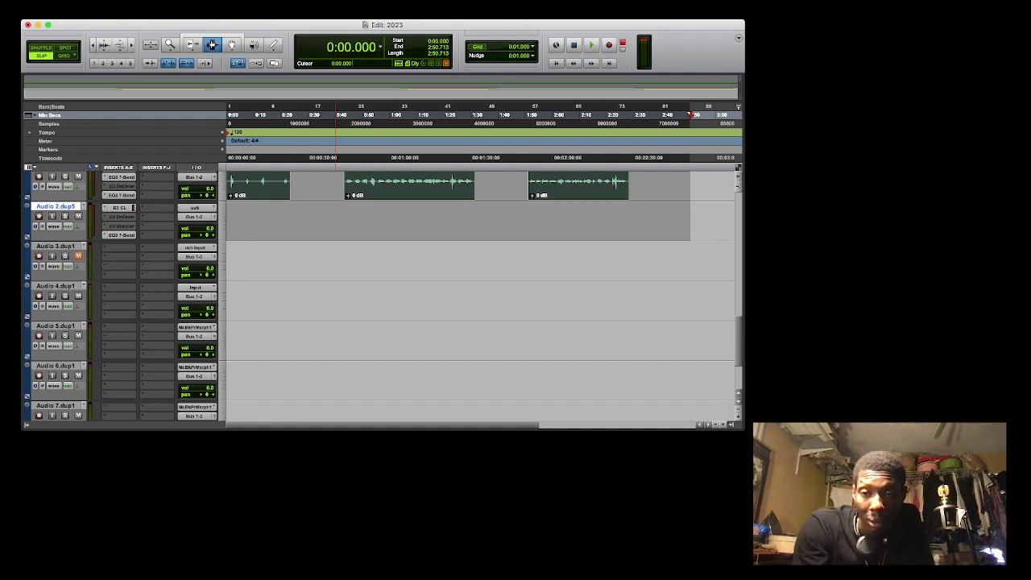
key(BackSpace)
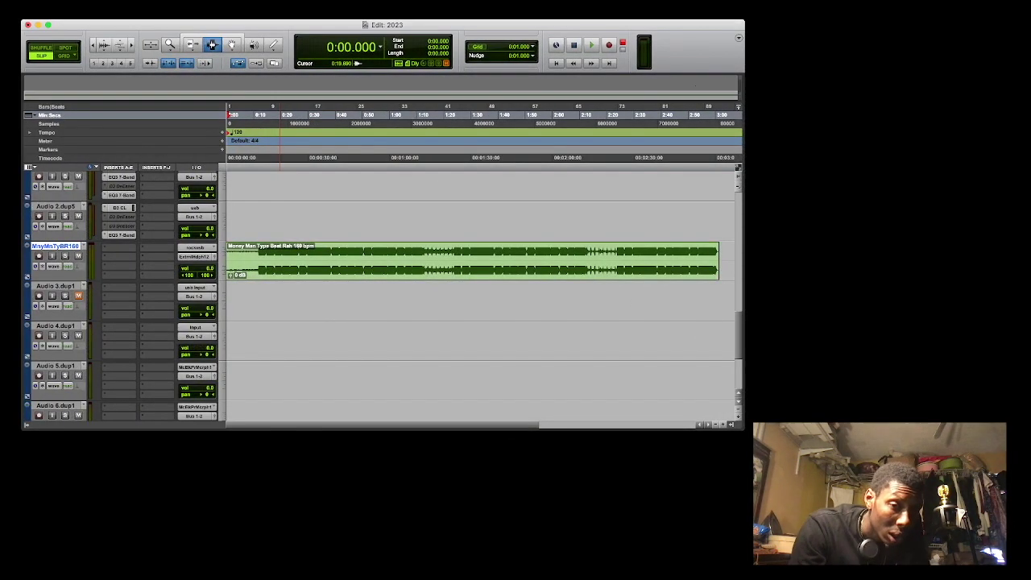
Preview the Money Man type beat from the start, and record a vocal take over it from 0:00.000 to about 0:37.8.
key(space)
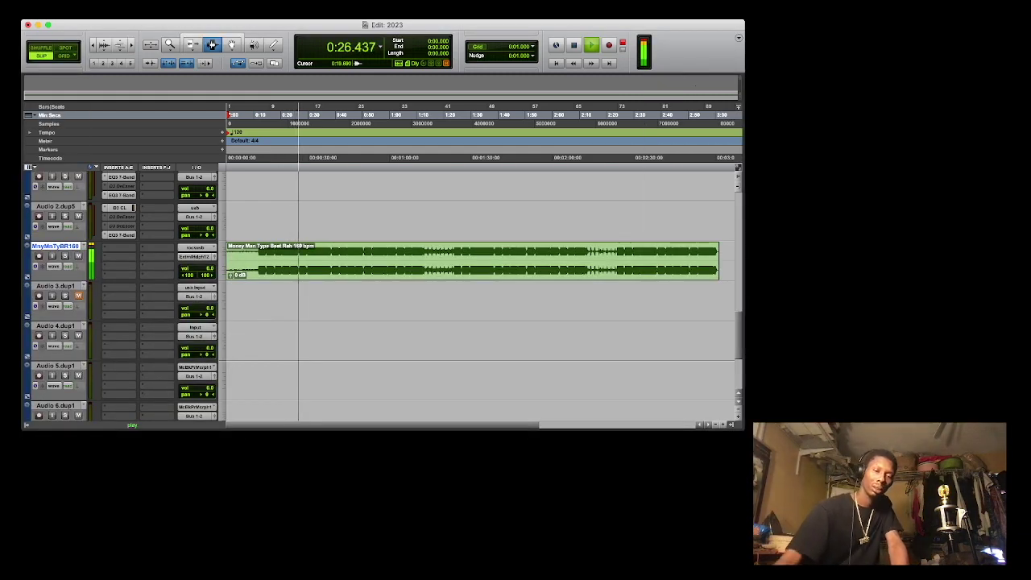
key(space)
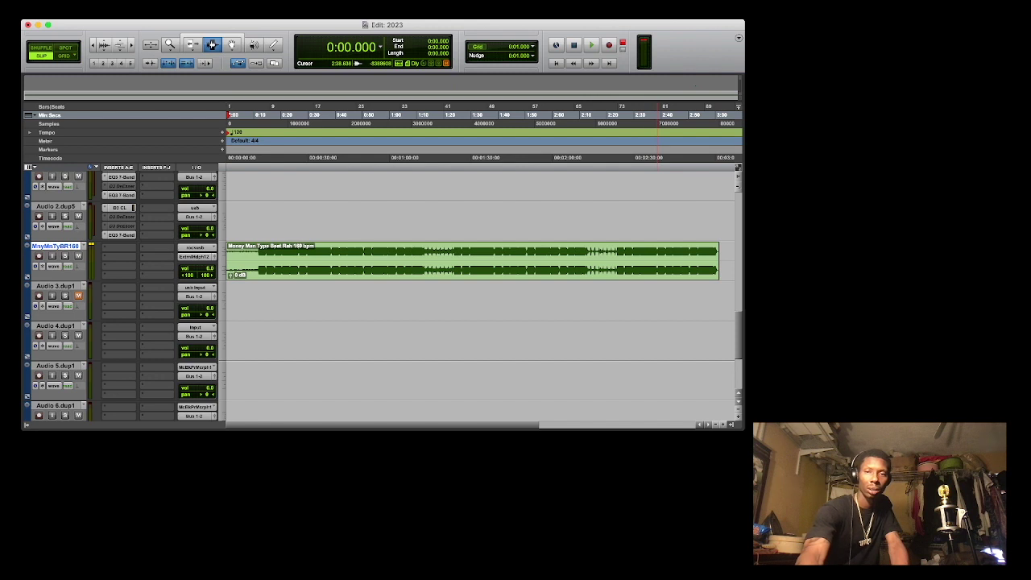
key(space)
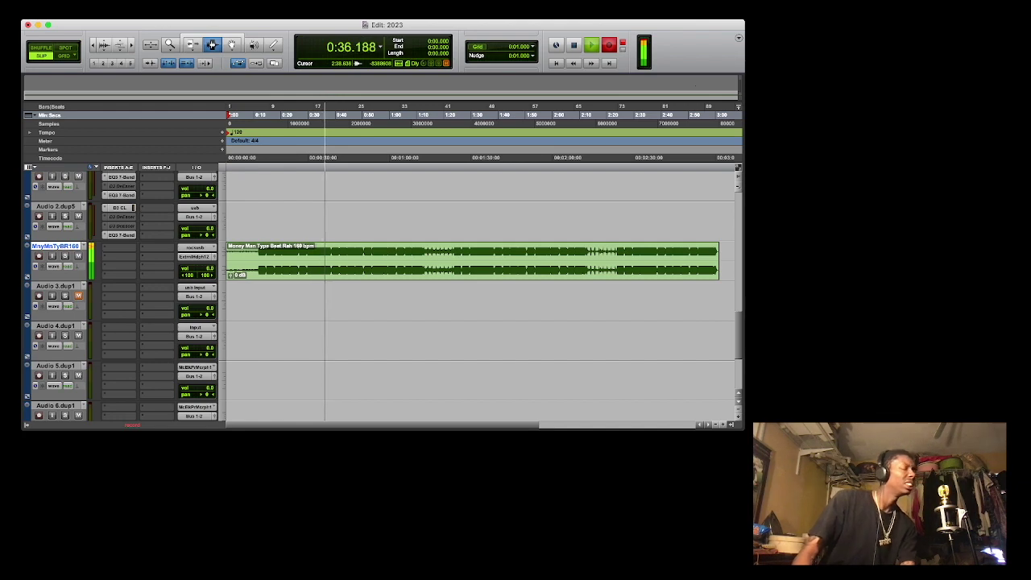
key(space)
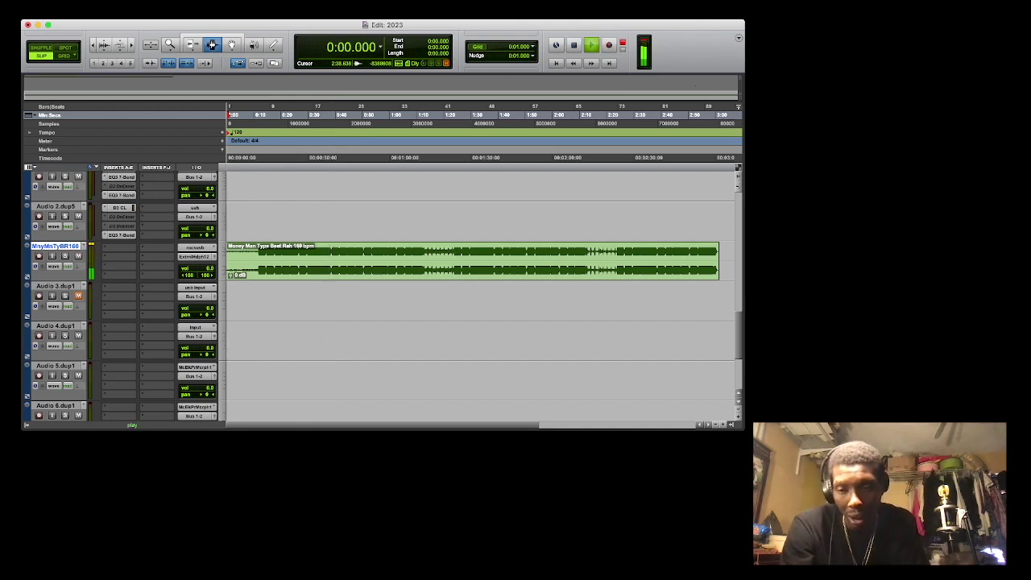
Move the new vocal take from Audio 3 to the Audio 2.dup1 track at 0:00.000 and open that track's first insert.
scroll(480, 295, down, 4)
scroll(480, 296, up, 8)
scroll(483, 298, up, 6)
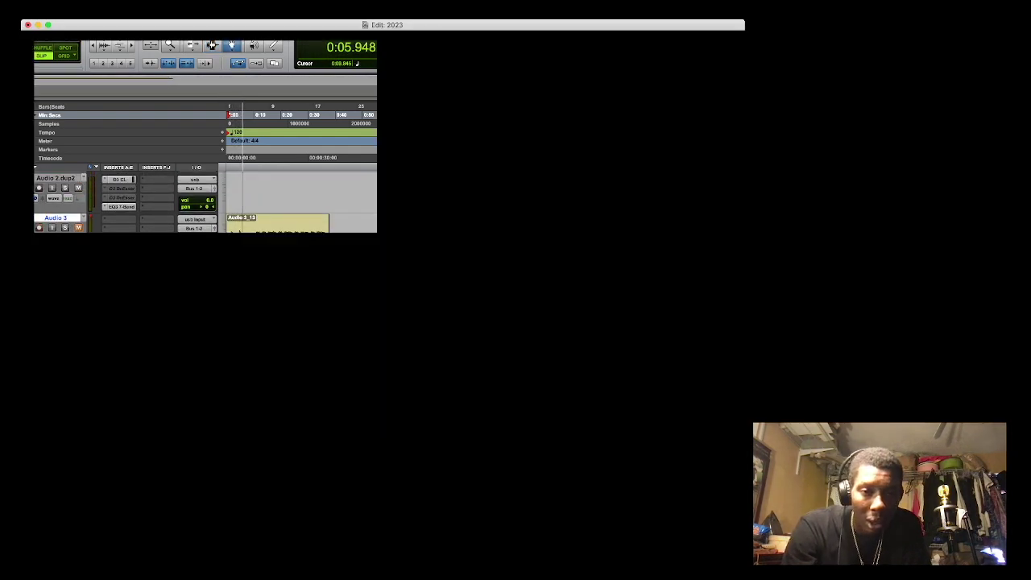
drag(277, 233, 229, 419)
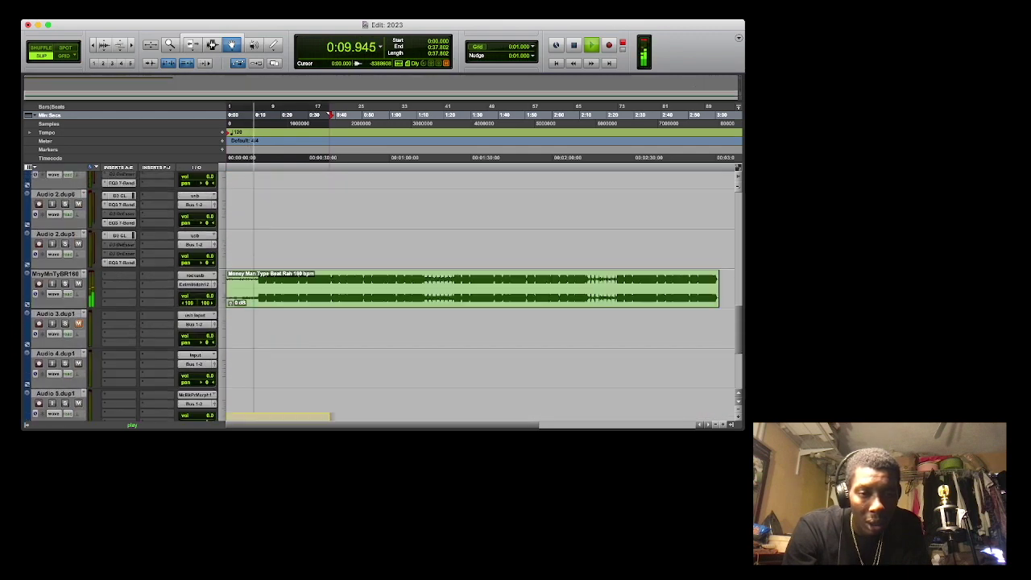
scroll(484, 298, up, 6)
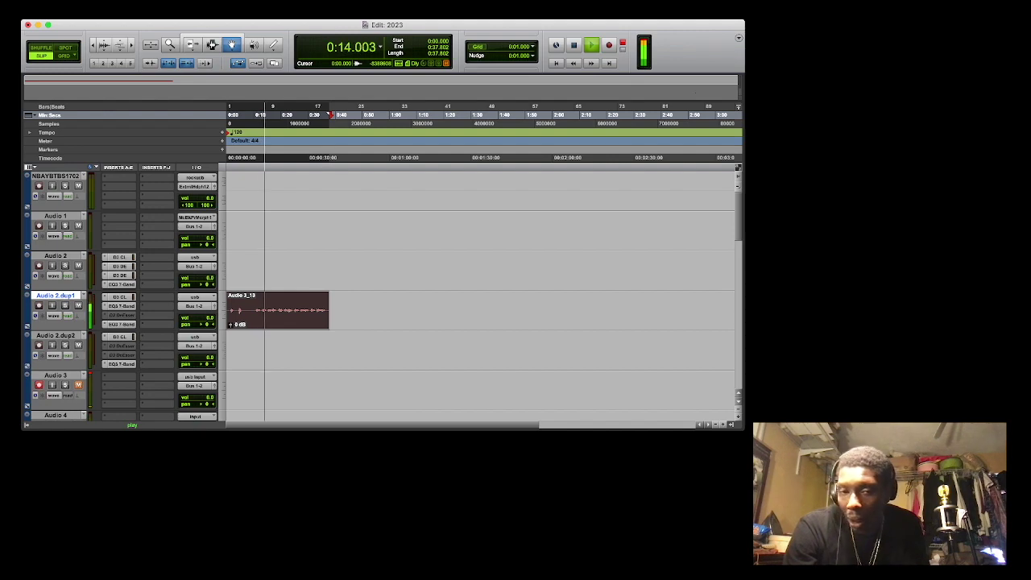
click(120, 296)
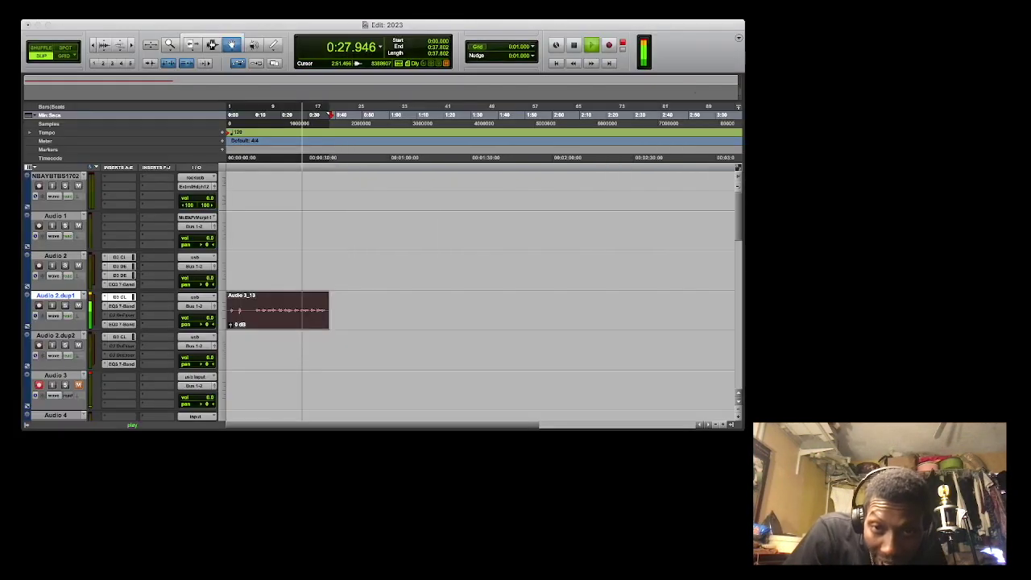
Record a second vocal take on Audio 3 from 0:09.659 to 0:37.775 and move it to Audio 2, keeping its timing.
click(252, 114)
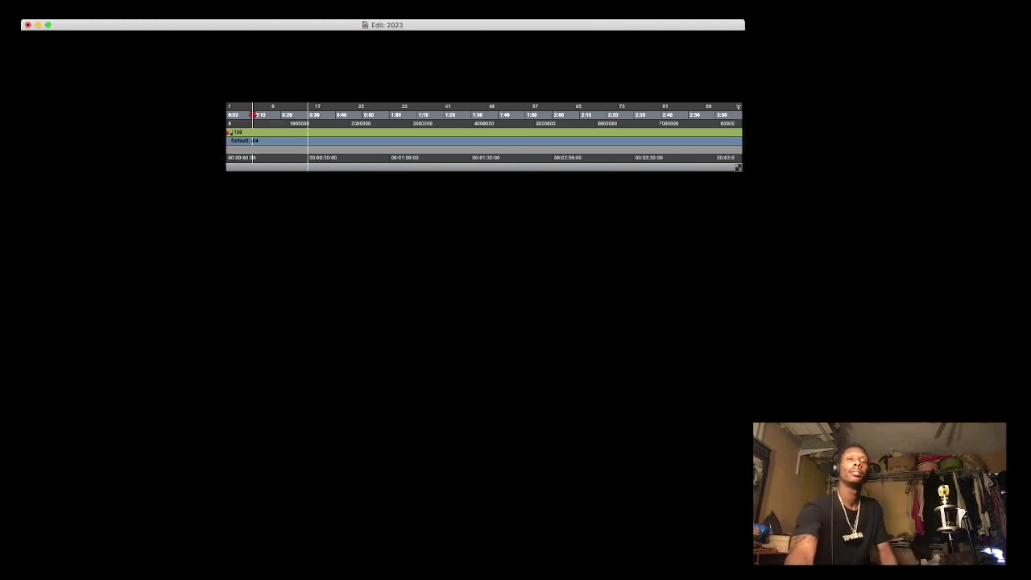
key(space)
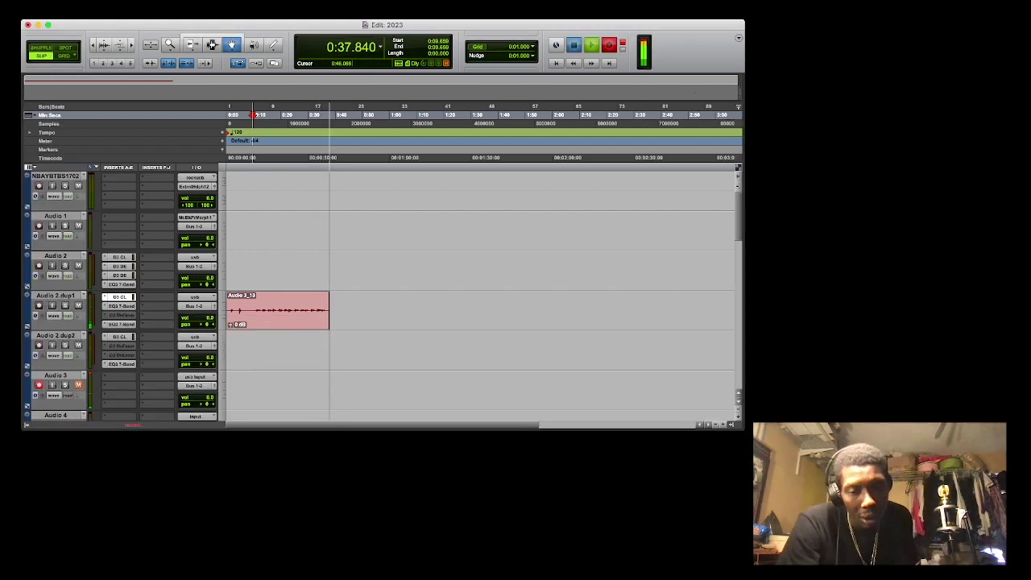
key(space)
key(space)
drag(301, 390, 301, 270)
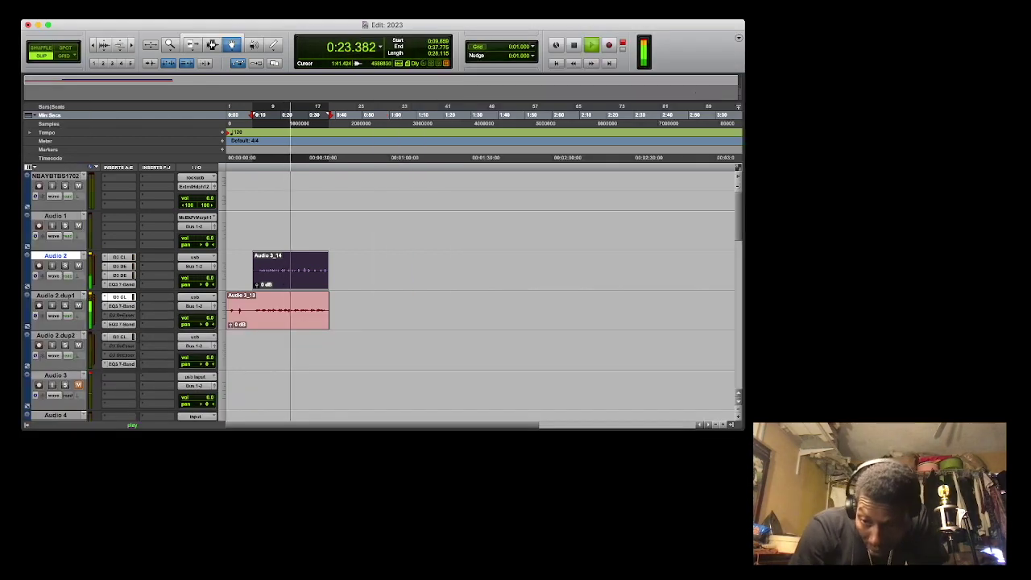
Move the Money Man type beat track up the track list to sit directly above Audio 2.
click(716, 424)
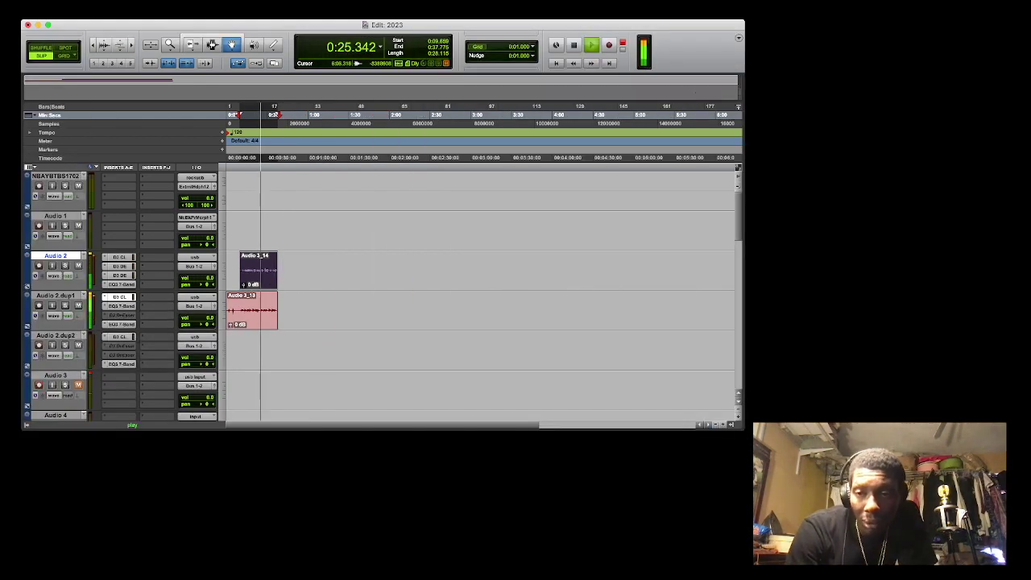
scroll(483, 290, down, 10)
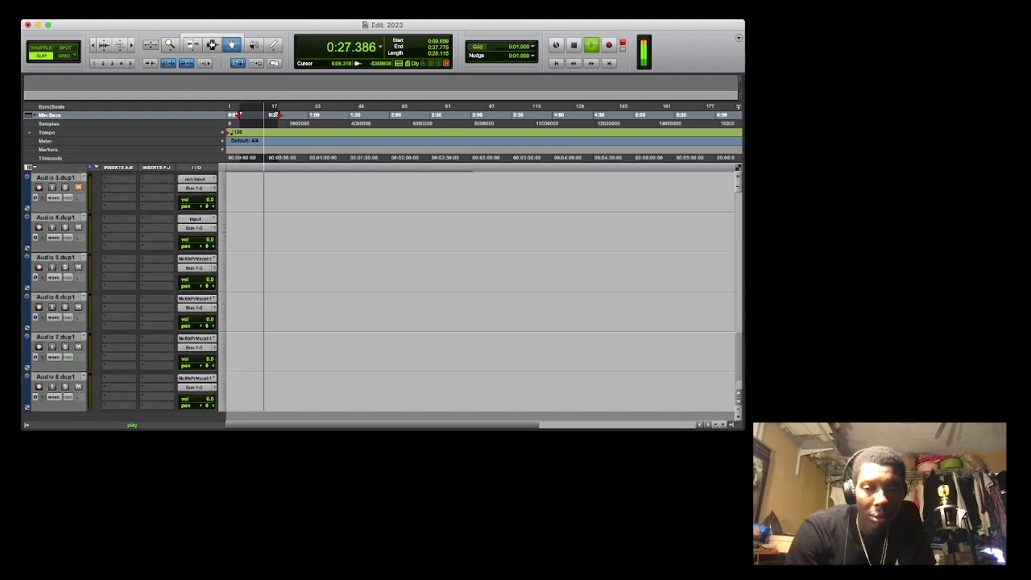
scroll(484, 290, up, 3)
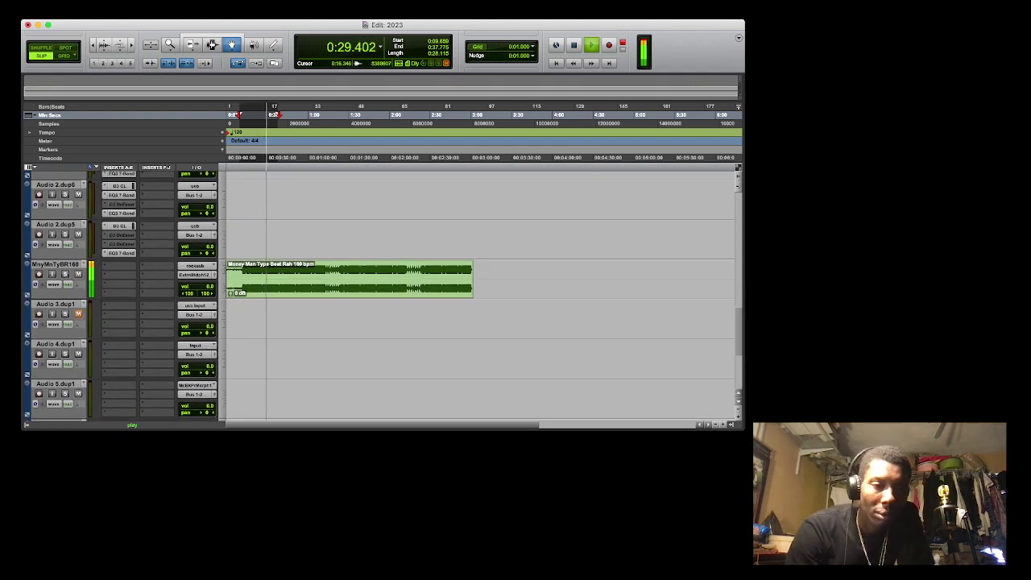
drag(56, 264, 55, 242)
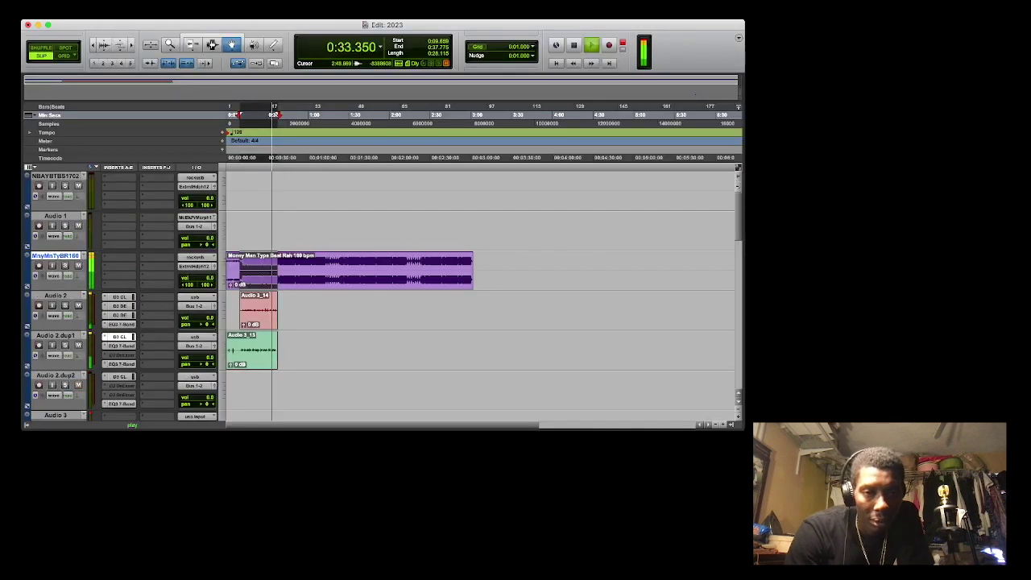
Cut the beginning of the Audio 2 hook clip up to 0:11.600.
key(F7)
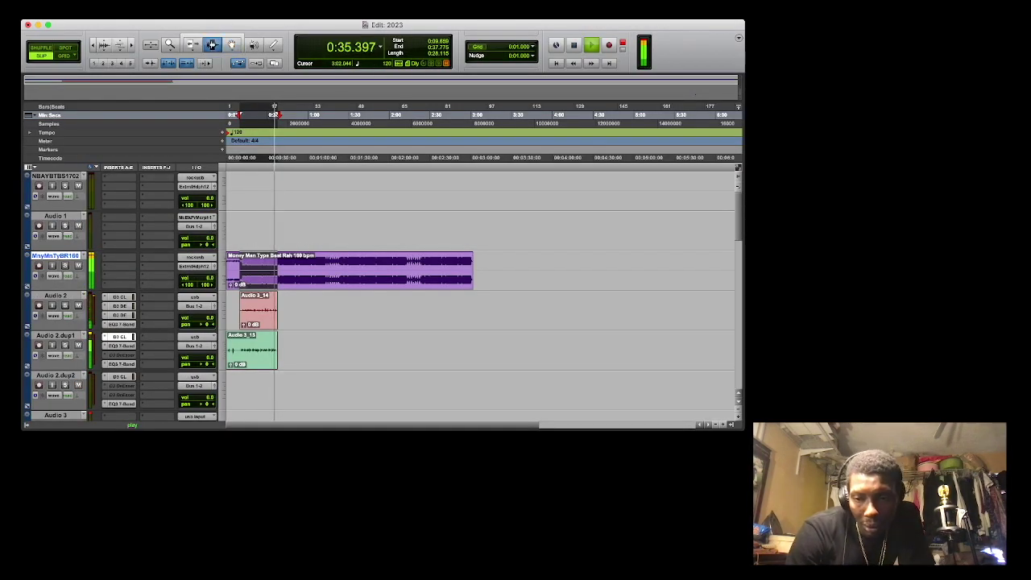
key(super+bracketright)
key(super+bracketright)
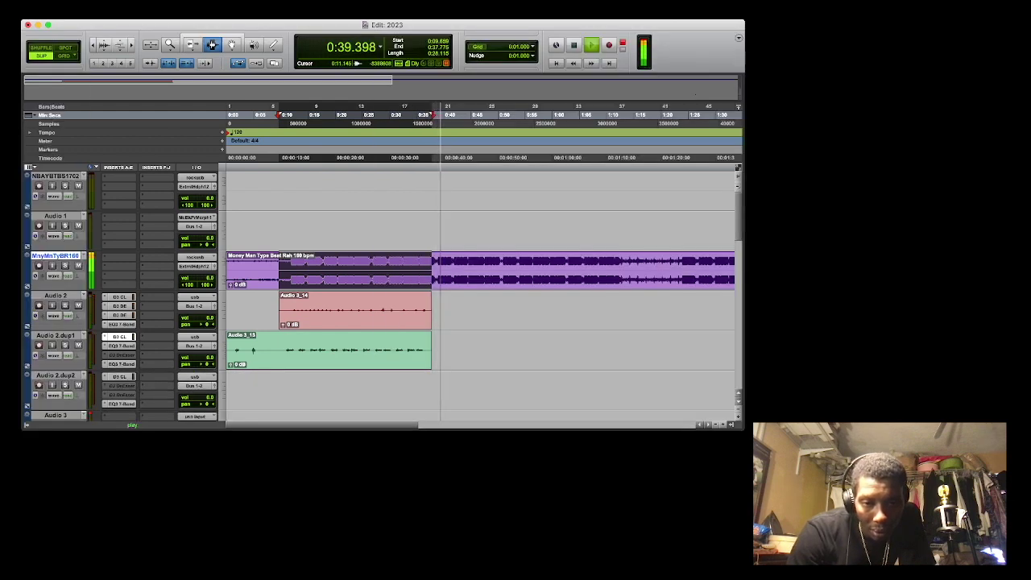
drag(289, 315, 243, 309)
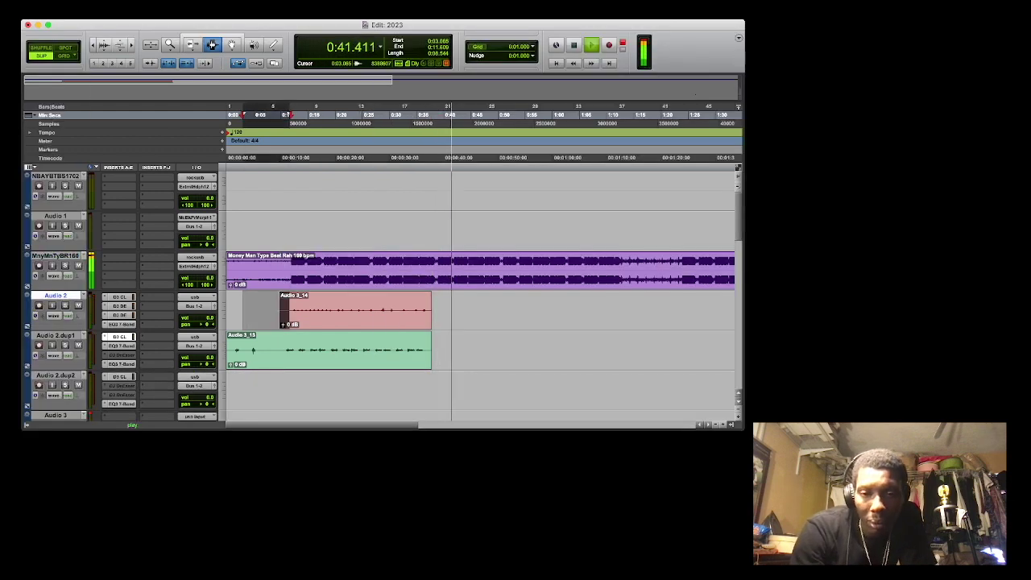
key(BackSpace)
Replay from about 0:07 and delete the section from 0:05.851 to 0:10.402 of the Audio 2.dup1 vocal clip.
click(269, 114)
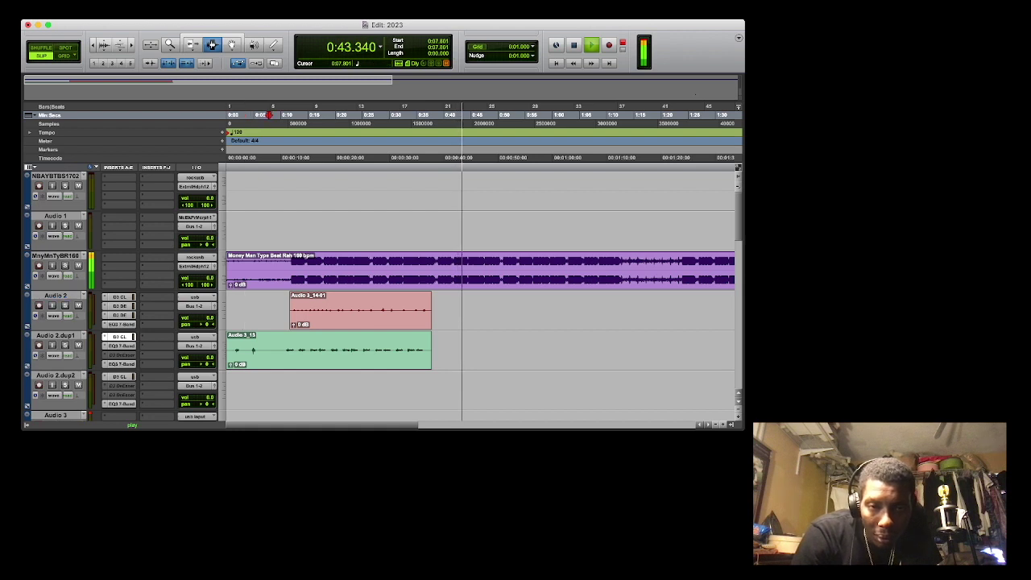
key(space)
key(space)
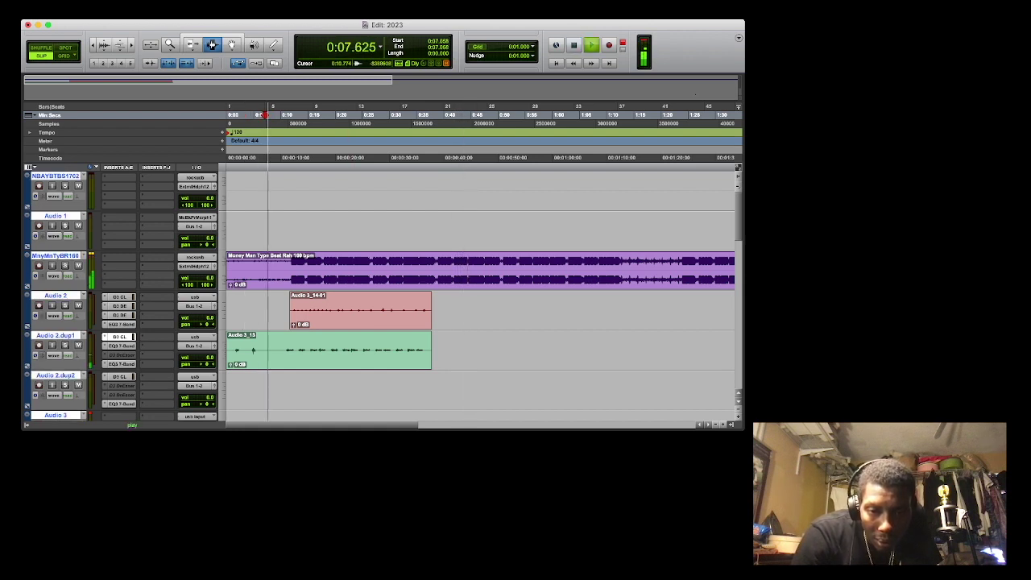
drag(258, 363, 283, 365)
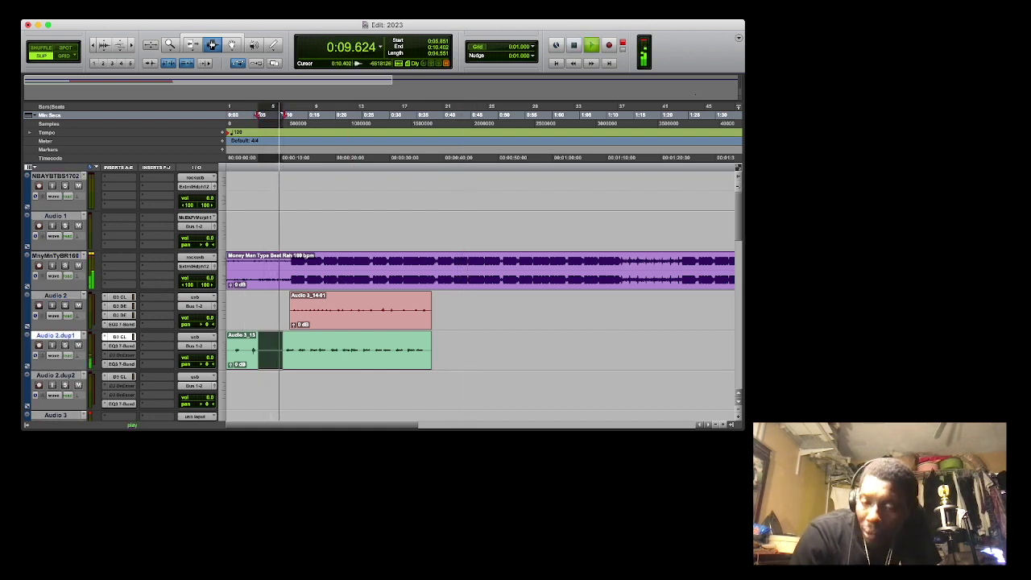
key(Delete)
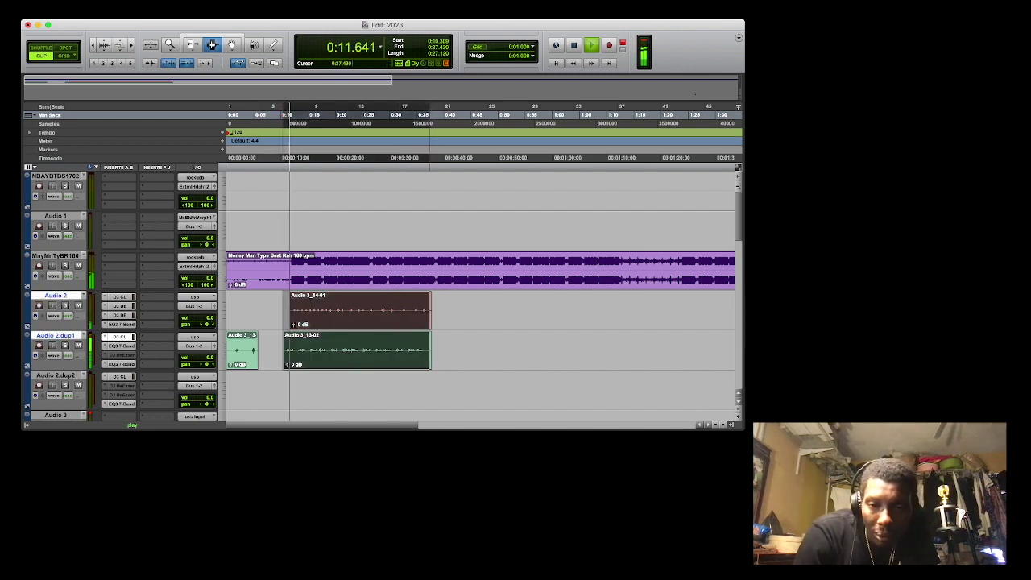
Copy the hook from 0:10.309 to 0:39.752 on Audio 2 and Audio 2.dup1, and paste it at 2:24.521 and 1:25.077.
drag(430, 351, 442, 351)
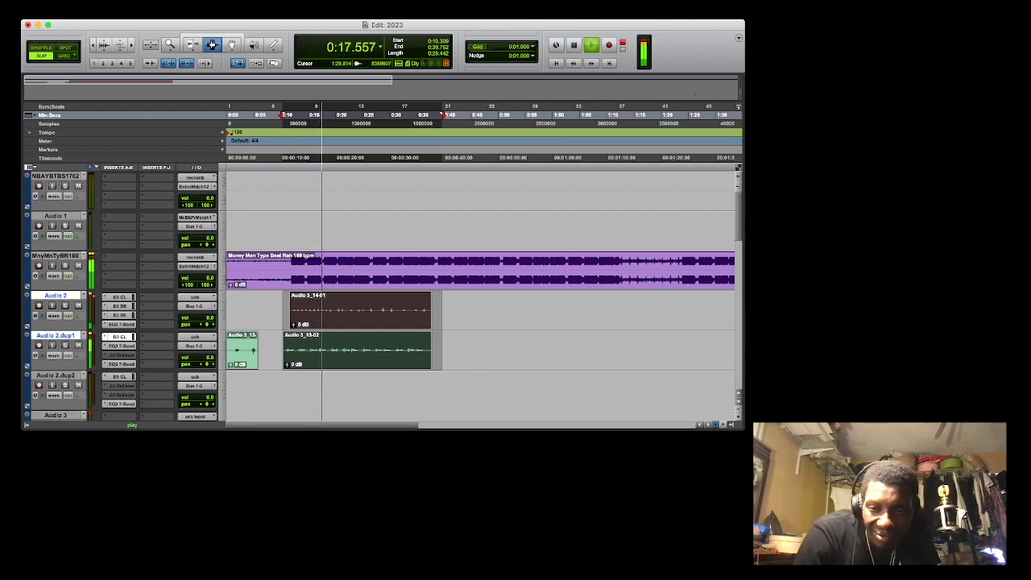
click(715, 425)
click(715, 425)
drag(422, 299, 491, 363)
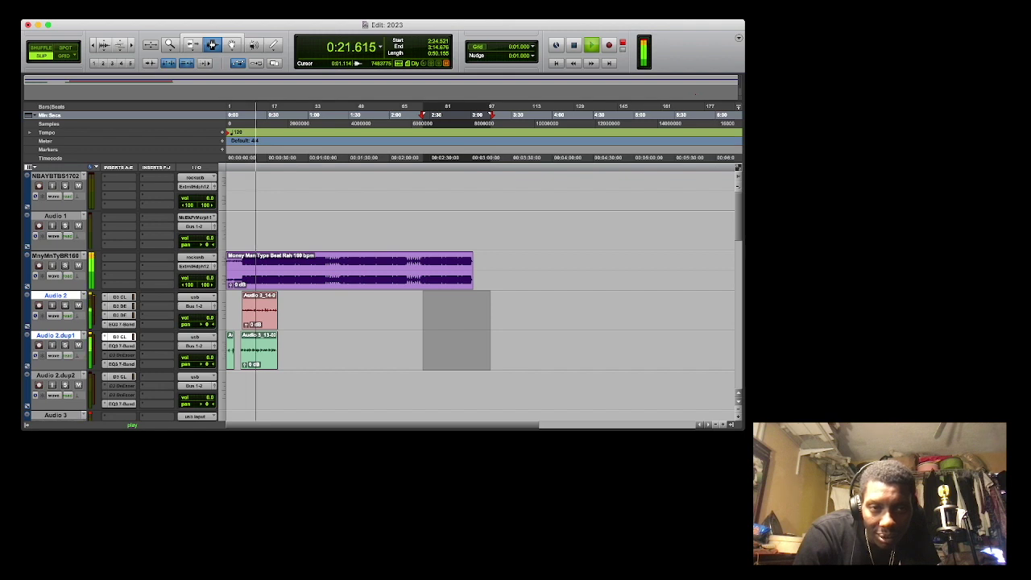
key(super+v)
drag(342, 310, 371, 363)
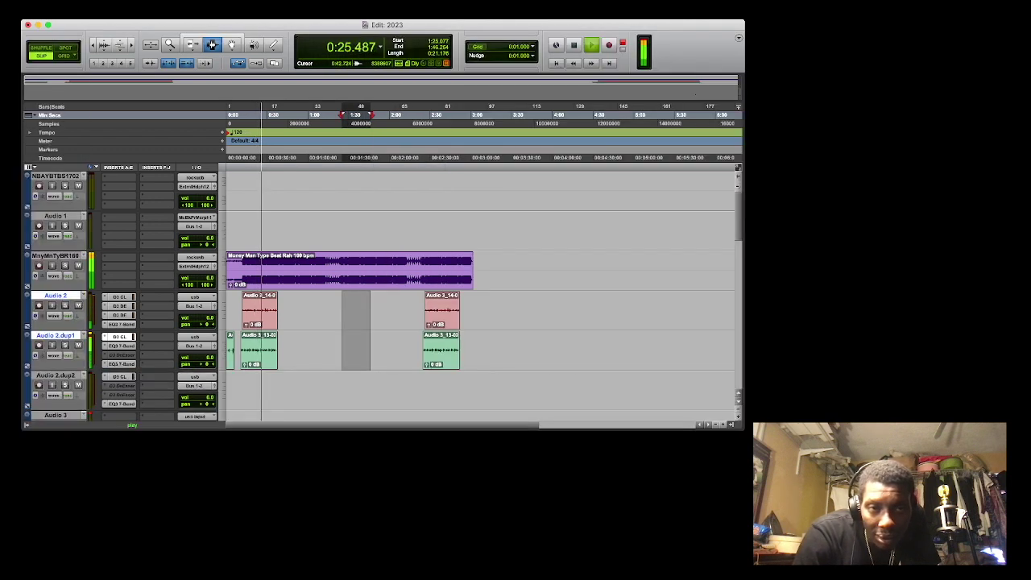
key(super+v)
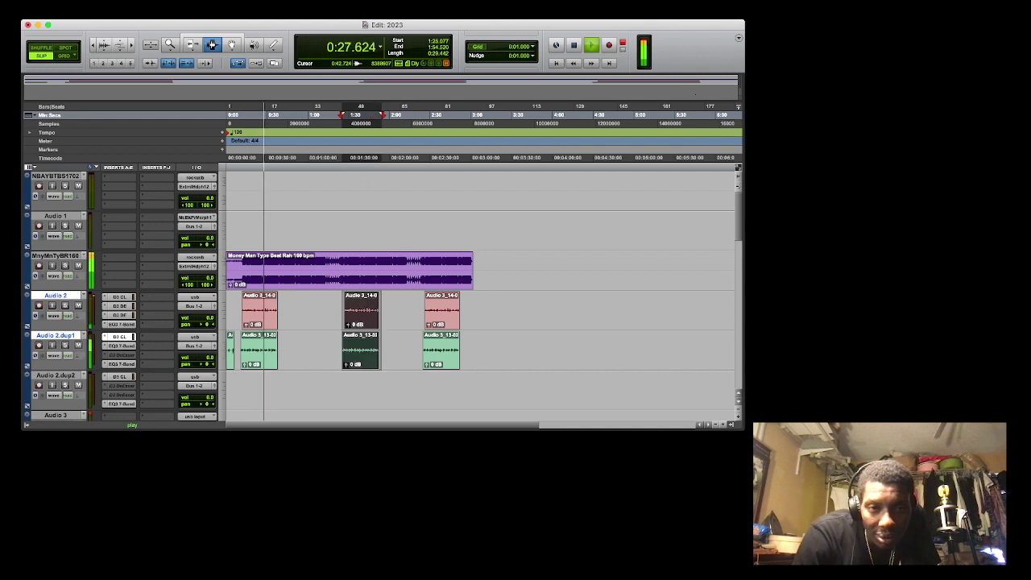
Move the last pair of hook clips about 9 seconds later, with the selection starting at 2:29.350, and play from there.
drag(418, 310, 478, 363)
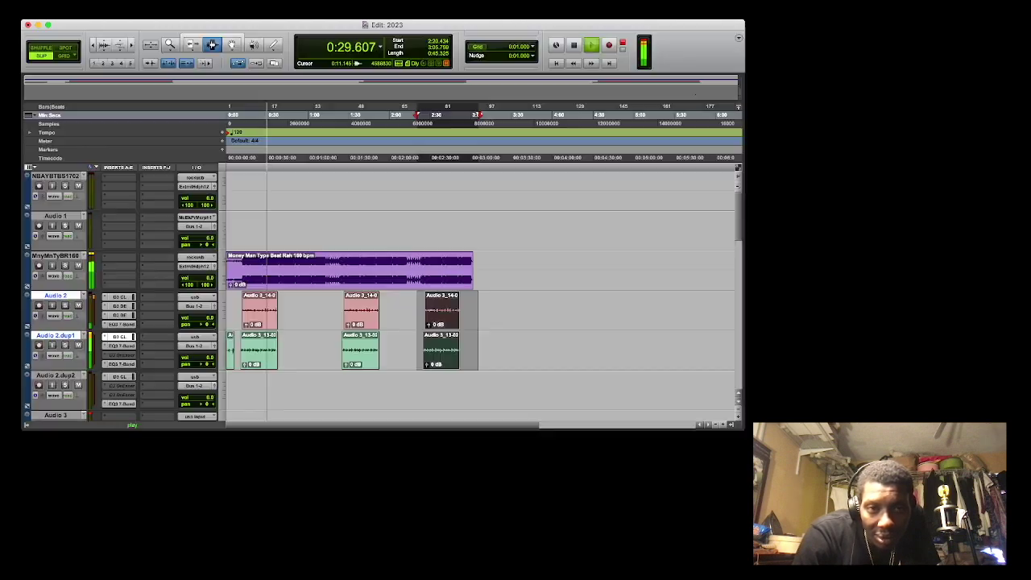
key(F8)
drag(456, 311, 468, 311)
key(space)
key(space)
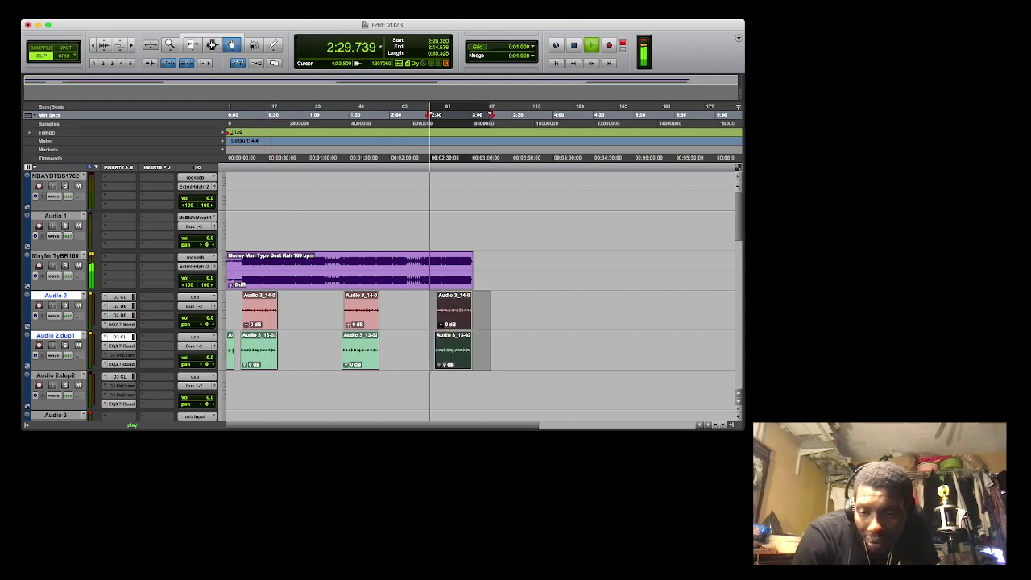
Fine-tune the last hook pair against the beat by shifting it slightly later, with the selection starting at 2:30.256.
key(super+bracketright)
key(super+bracketright)
key(super+bracketright)
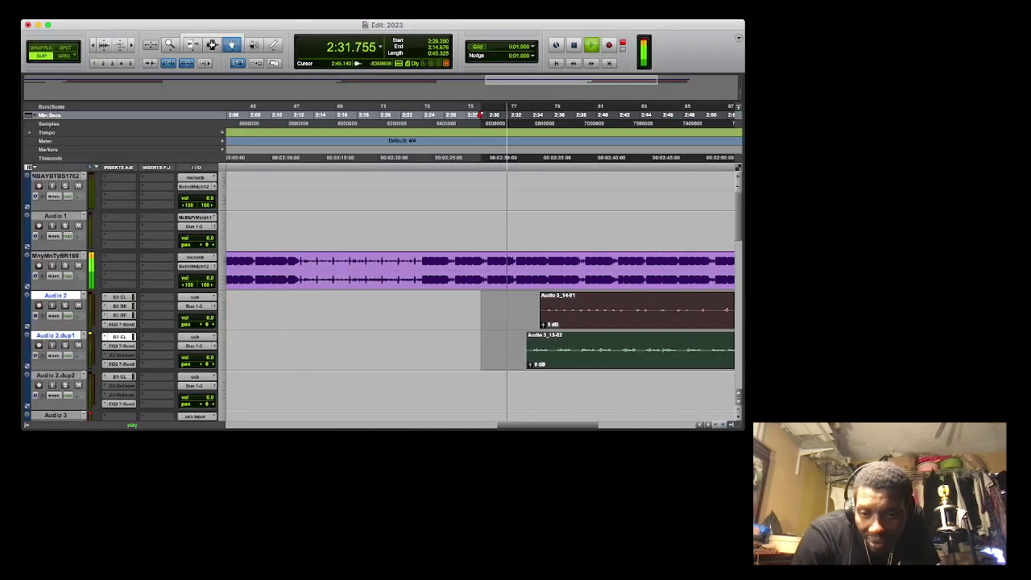
drag(613, 314, 621, 313)
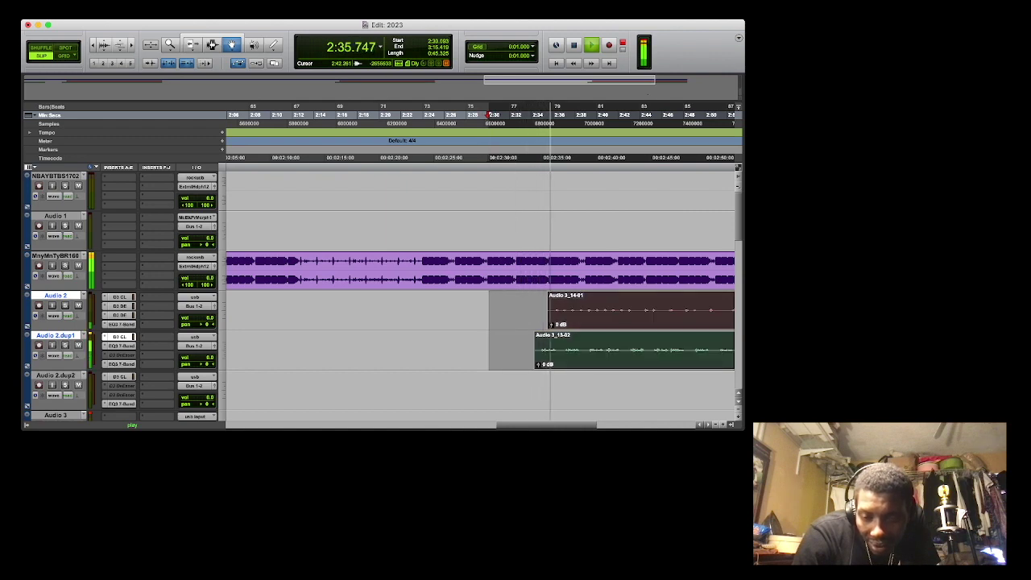
key(super+bracketright)
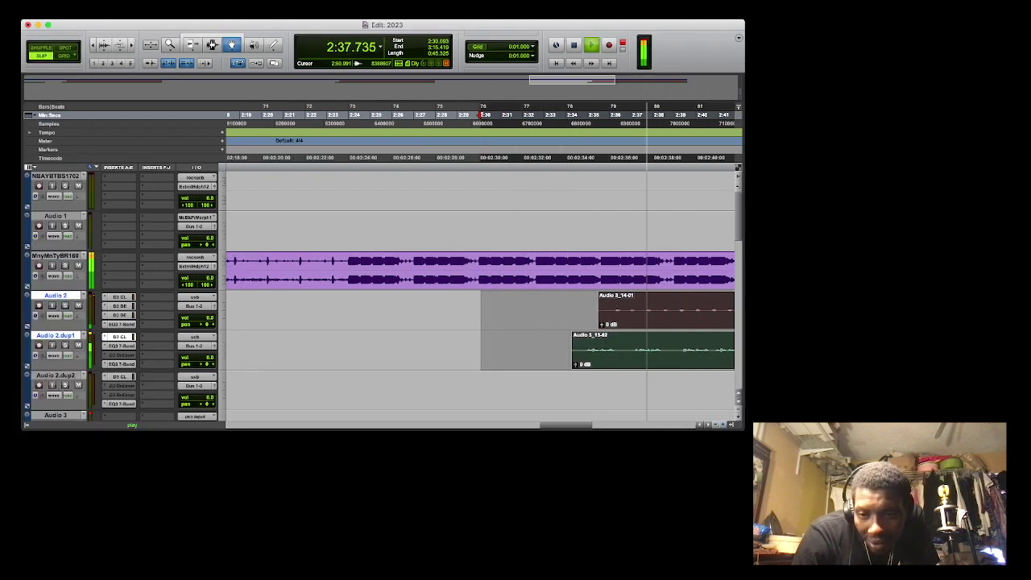
drag(637, 314, 640, 319)
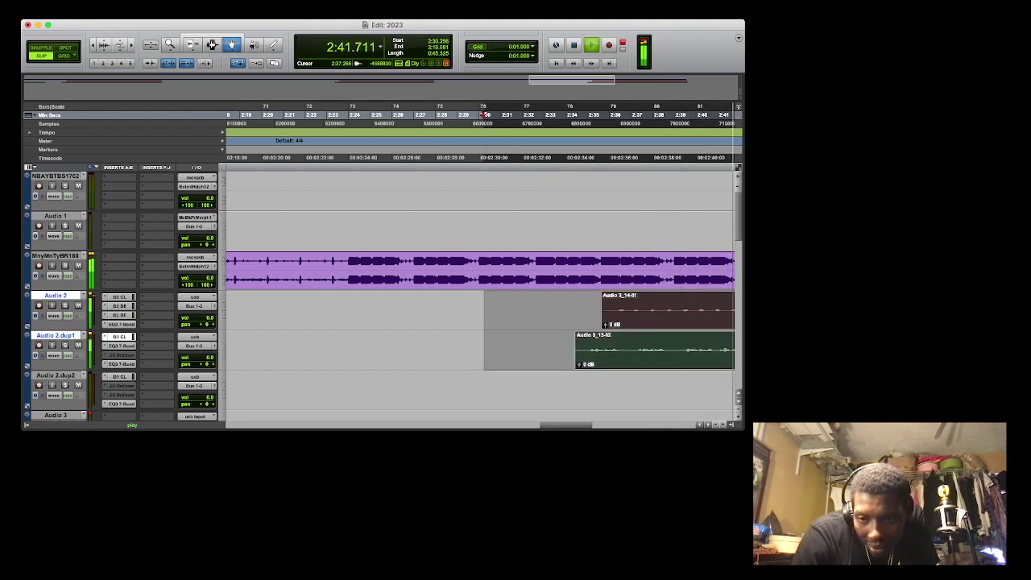
key(r)
key(r)
key(r)
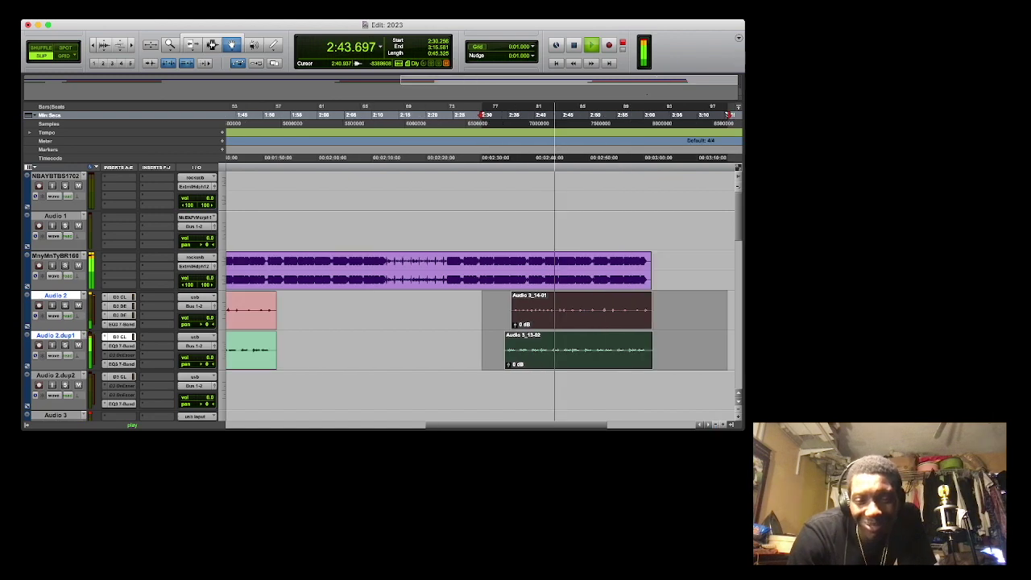
Move the middle pair of hook clips on Audio 2 and Audio 2.dup1 earlier to start at 1:21.455, and play from there.
key(super+bracketleft)
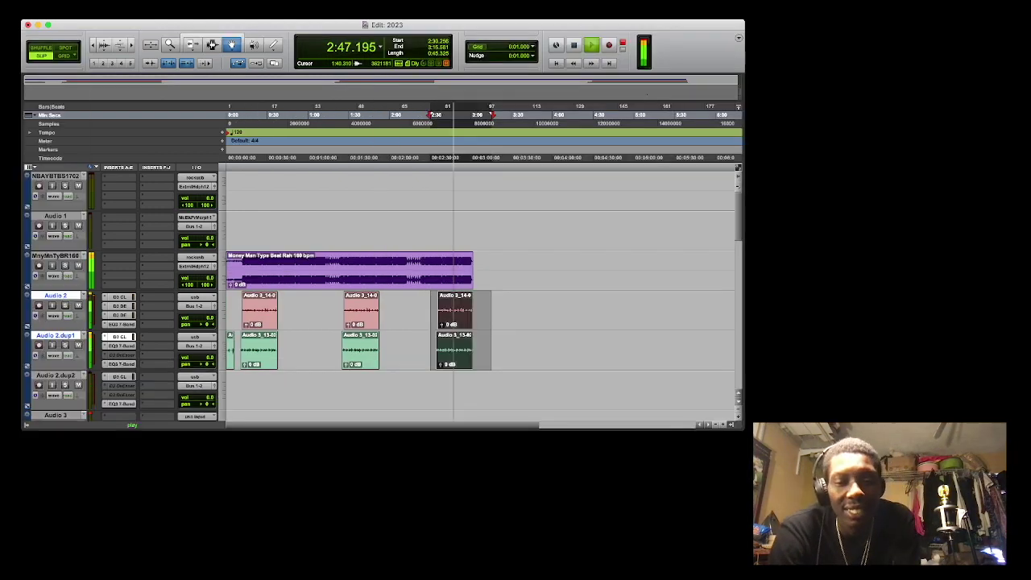
click(362, 310)
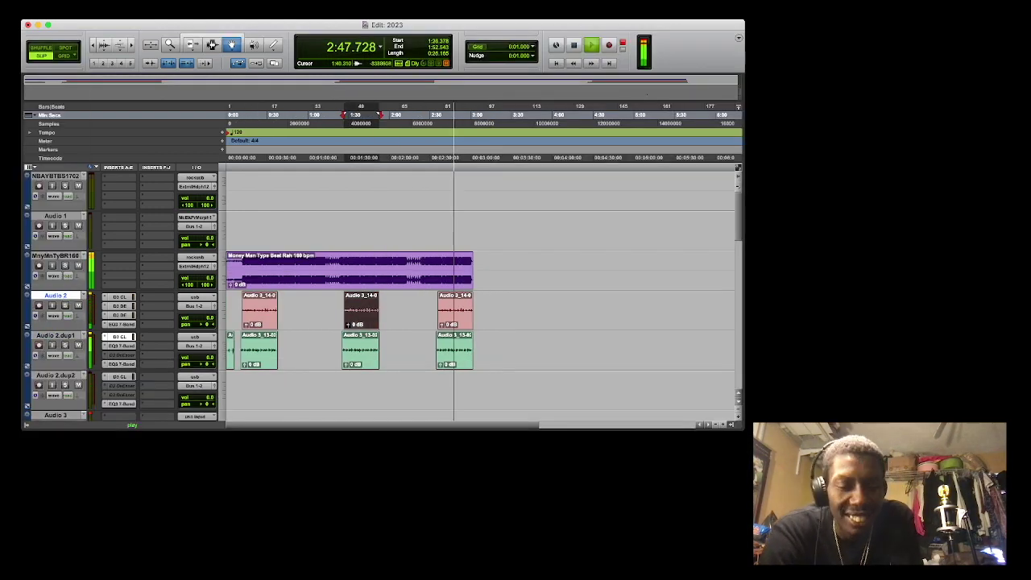
shift+click(358, 354)
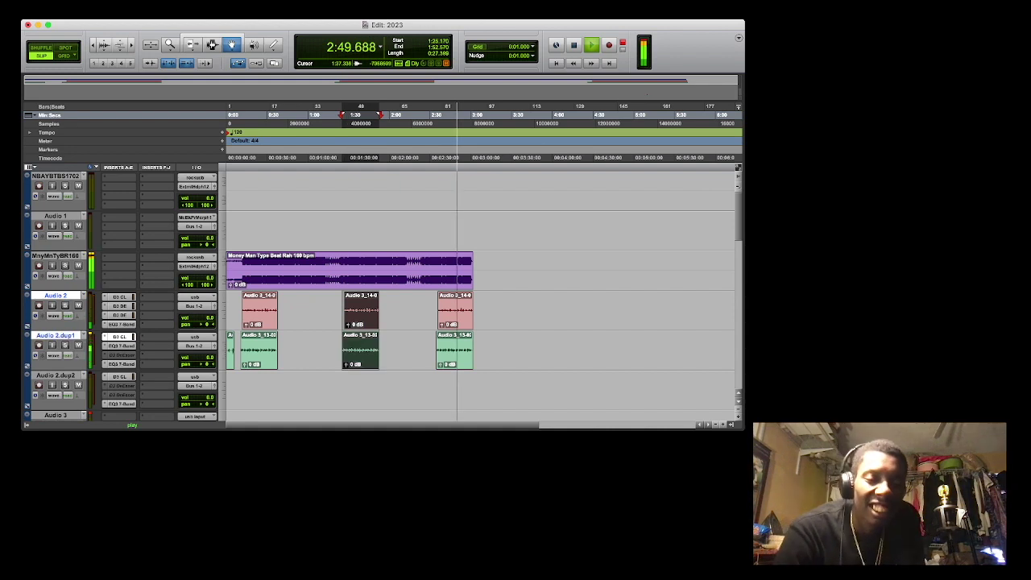
drag(357, 358, 351, 359)
key(space)
key(space)
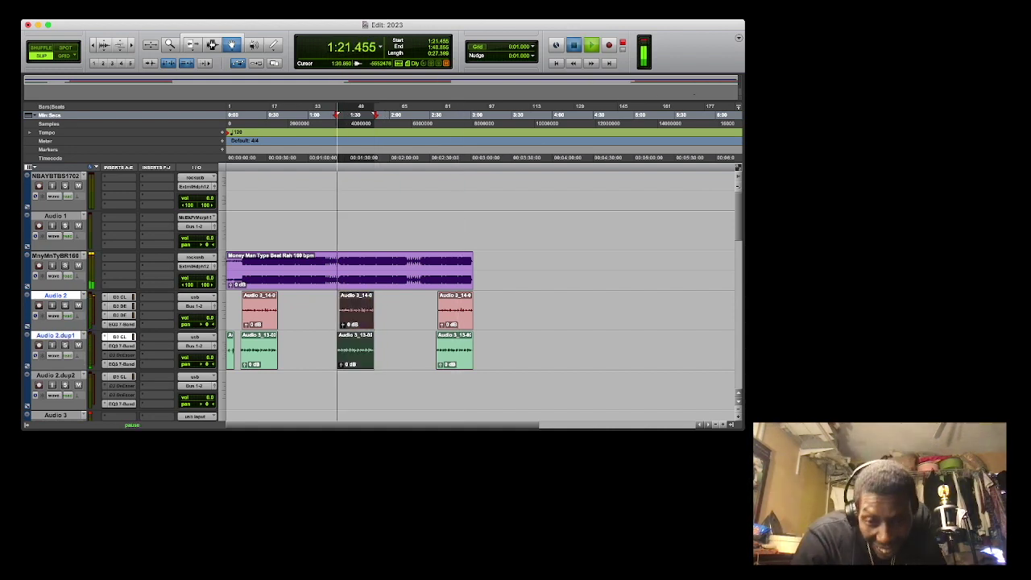
Fine-tune the middle hook pair against the beat by shifting it later, with the selection starting at 1:22.430.
key(t)
key(t)
key(t)
key(t)
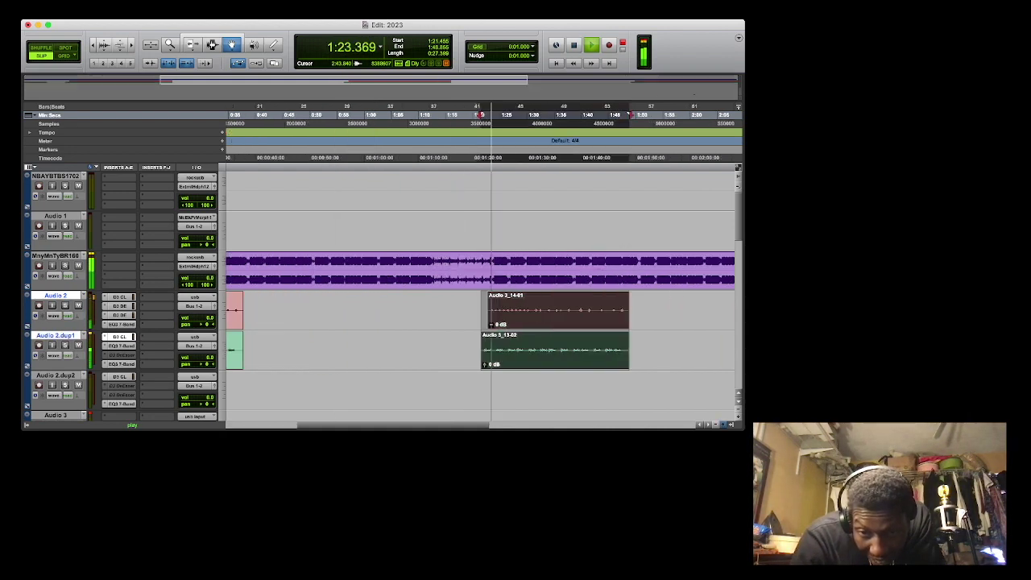
drag(609, 357, 639, 359)
key(minus)
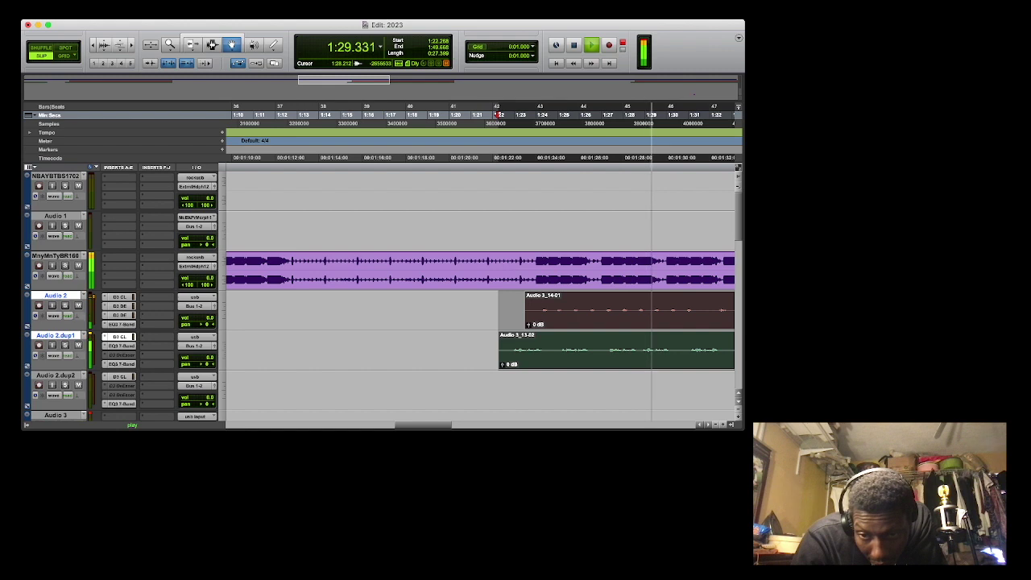
key(minus)
key(plus)
drag(632, 310, 636, 310)
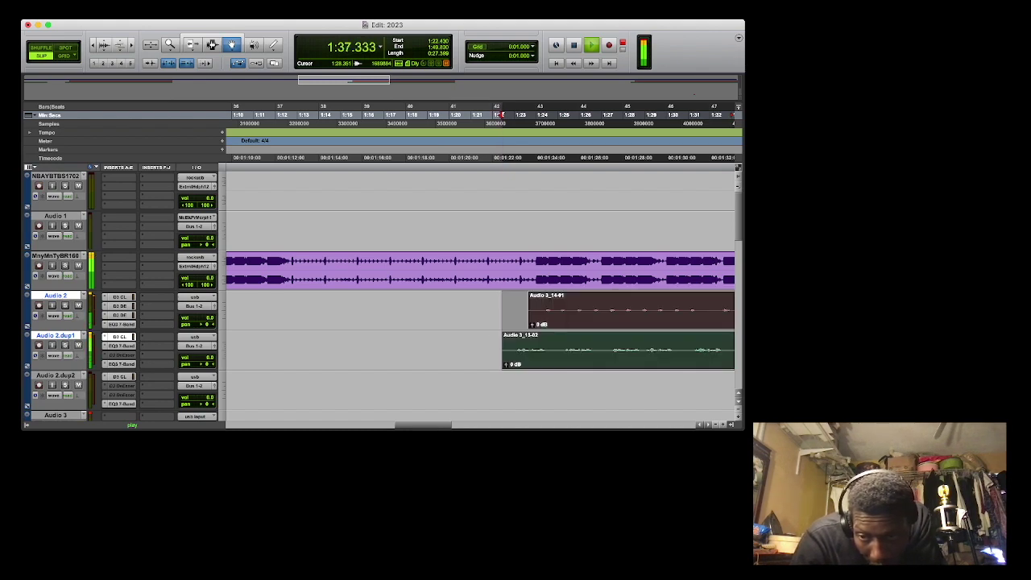
key(r)
key(r)
key(r)
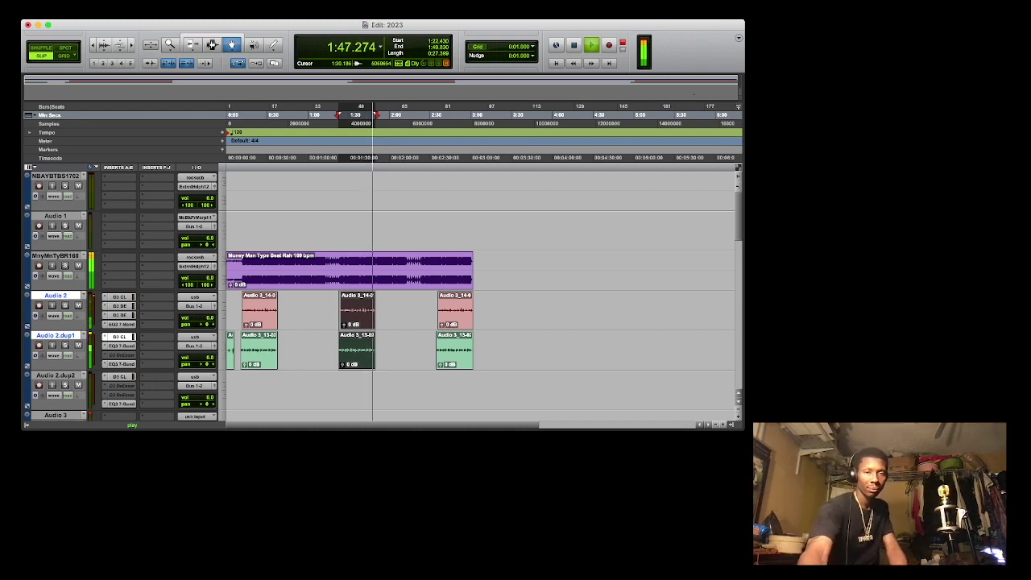
Record a new vocal take on Audio 3 from 0:30.093 to about 2:28, and play it back.
click(268, 114)
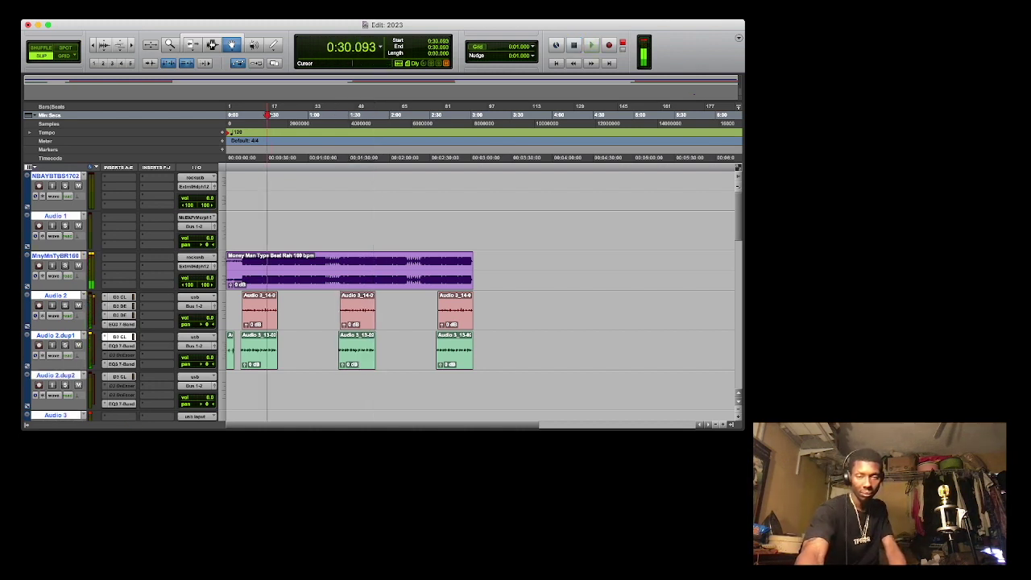
key(space)
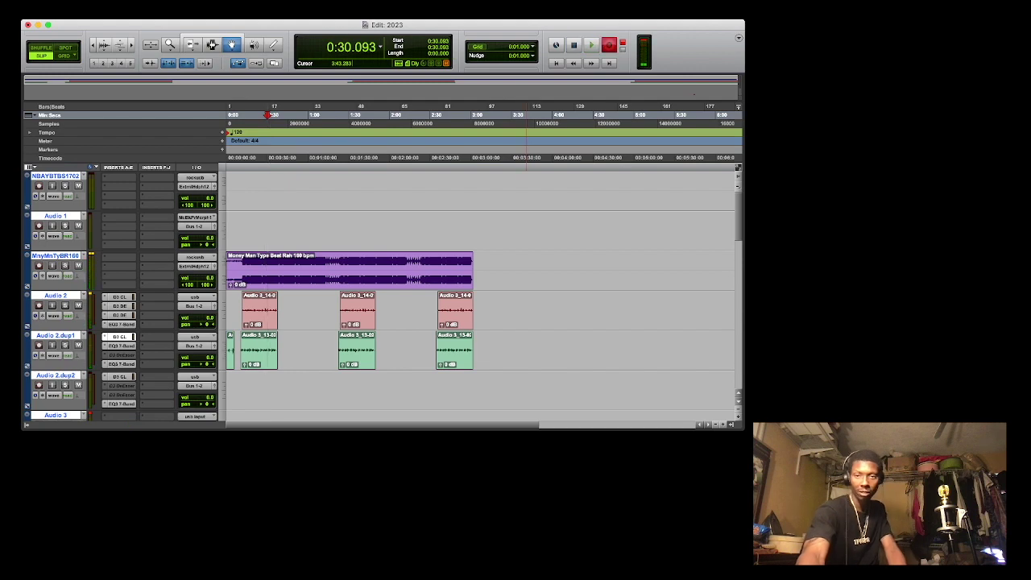
key(space)
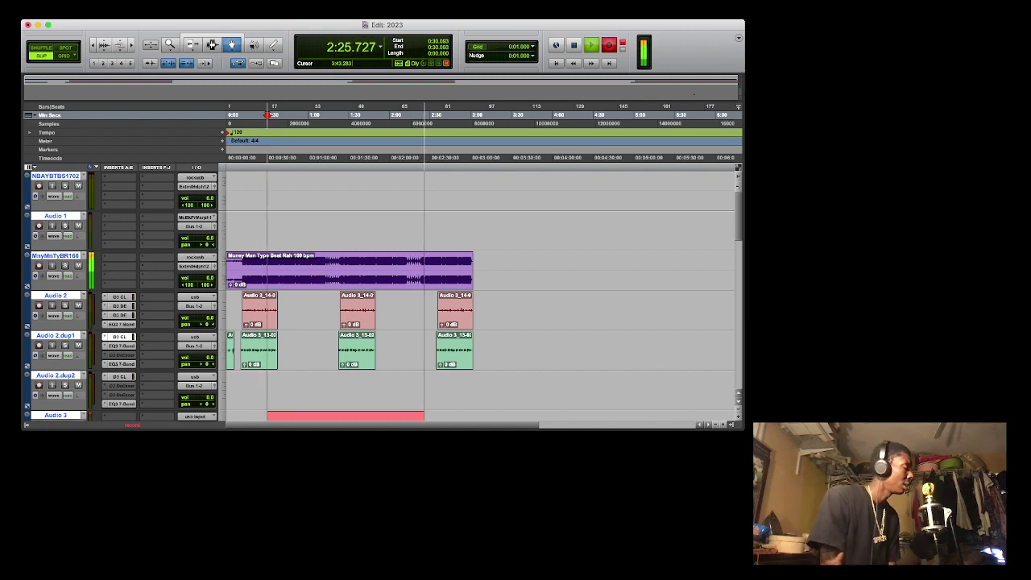
key(space)
key(space)
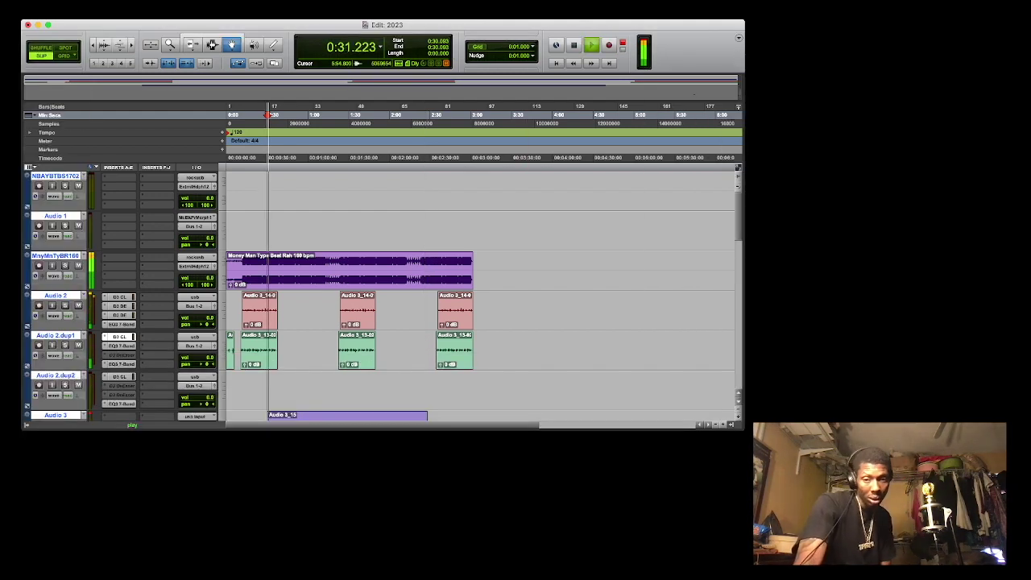
Duplicate the Audio 2.dup1 track, move the new Audio 3 take onto the duplicate at the same time position, and replay it.
scroll(481, 299, down, 3)
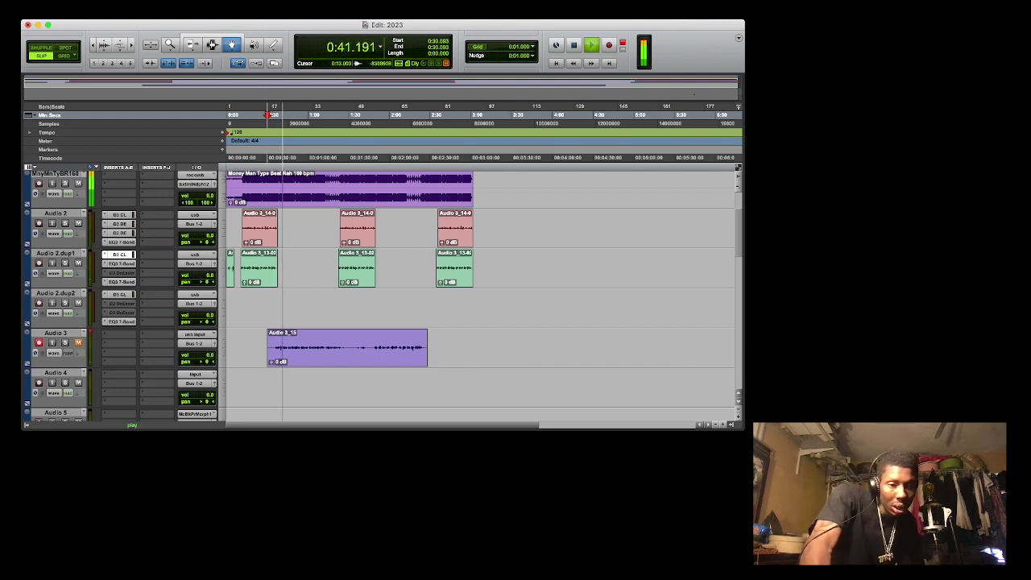
click(55, 253)
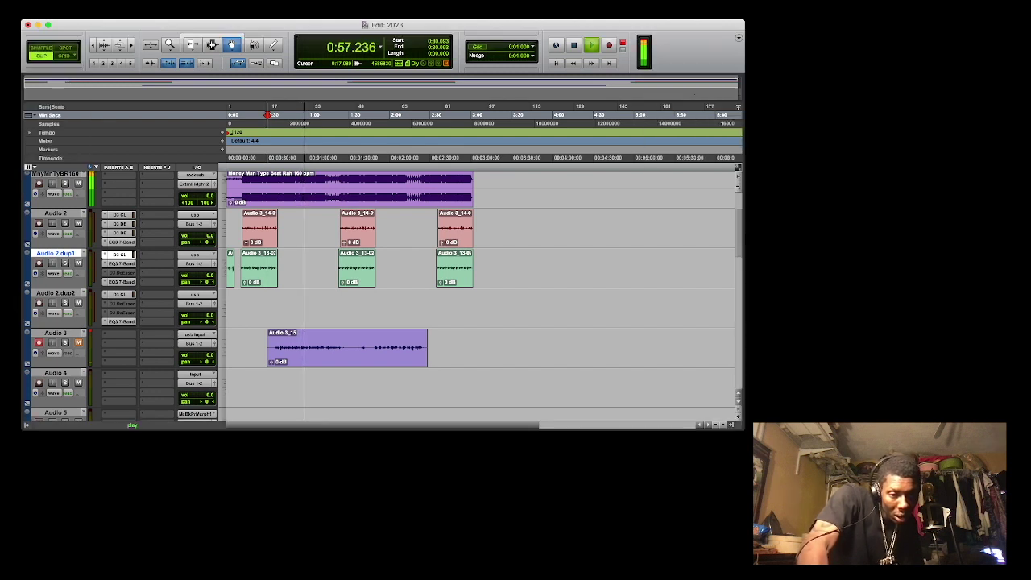
key(alt+shift+d)
key(Return)
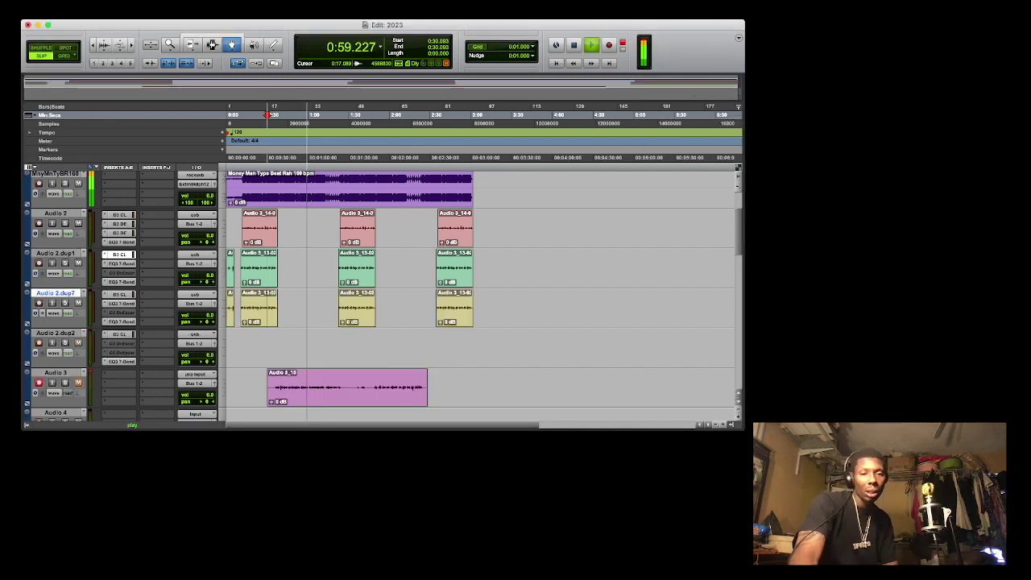
drag(333, 400, 341, 323)
key(space)
key(space)
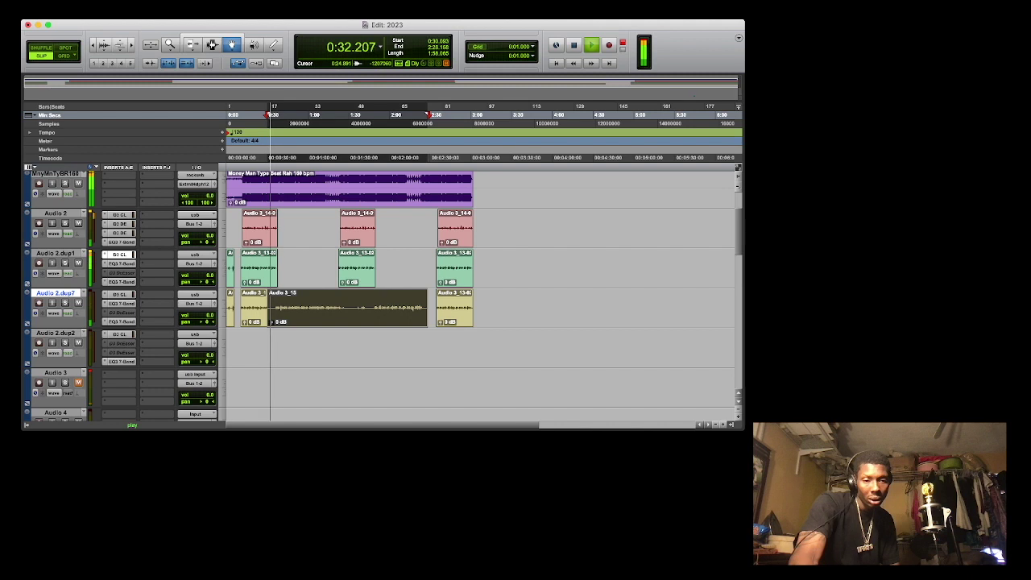
Delete the leftover hook clips directly before and after the new take on Audio 2.dup7.
click(260, 309)
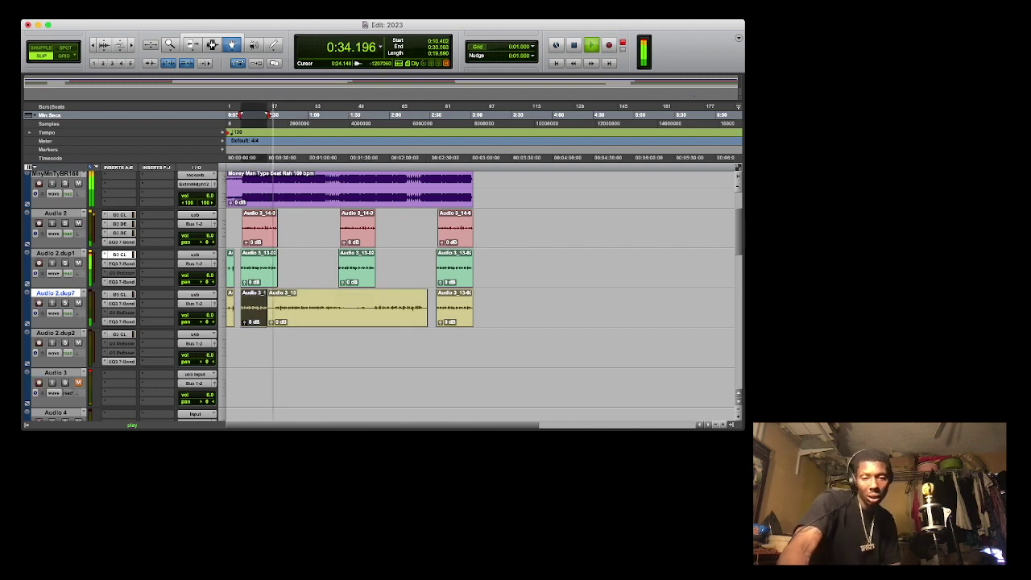
key(Delete)
click(470, 305)
key(Delete)
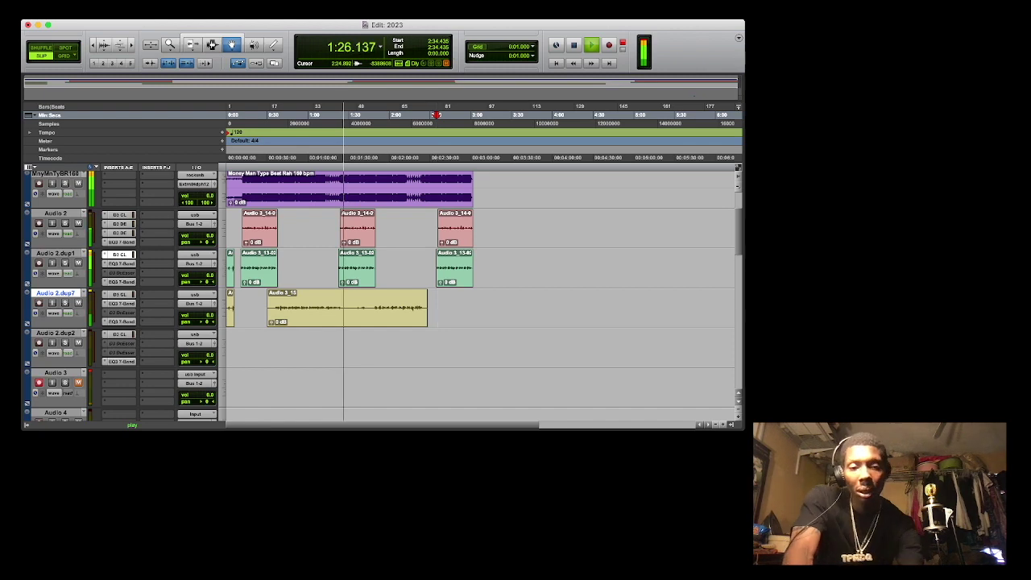
Shift the middle hook pair on Audio 2 and Audio 2.dup1 slightly earlier, with the selection starting at 1:22.396.
click(357, 267)
shift+click(357, 227)
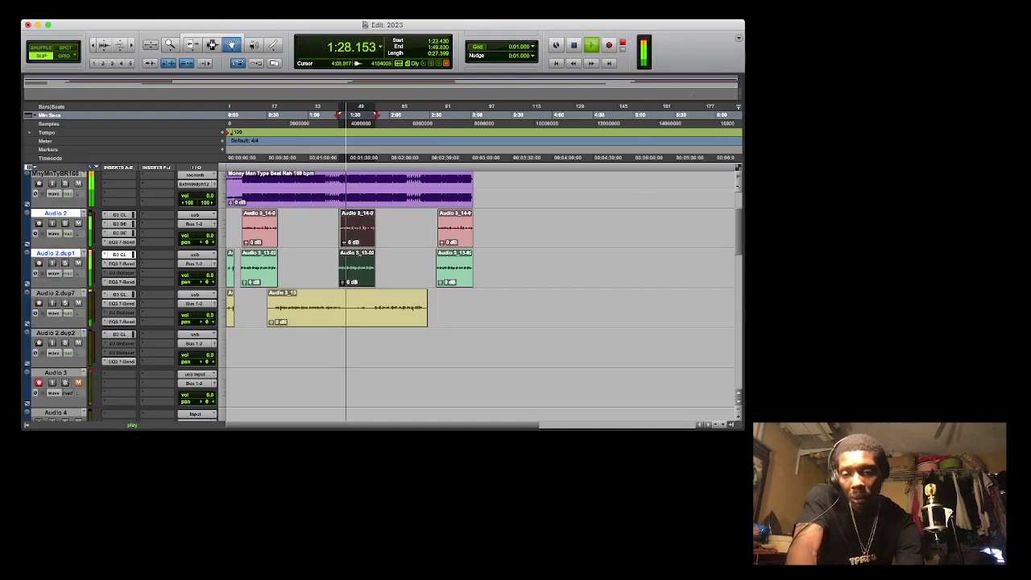
key(t)
key(t)
key(t)
key(t)
key(t)
key(t)
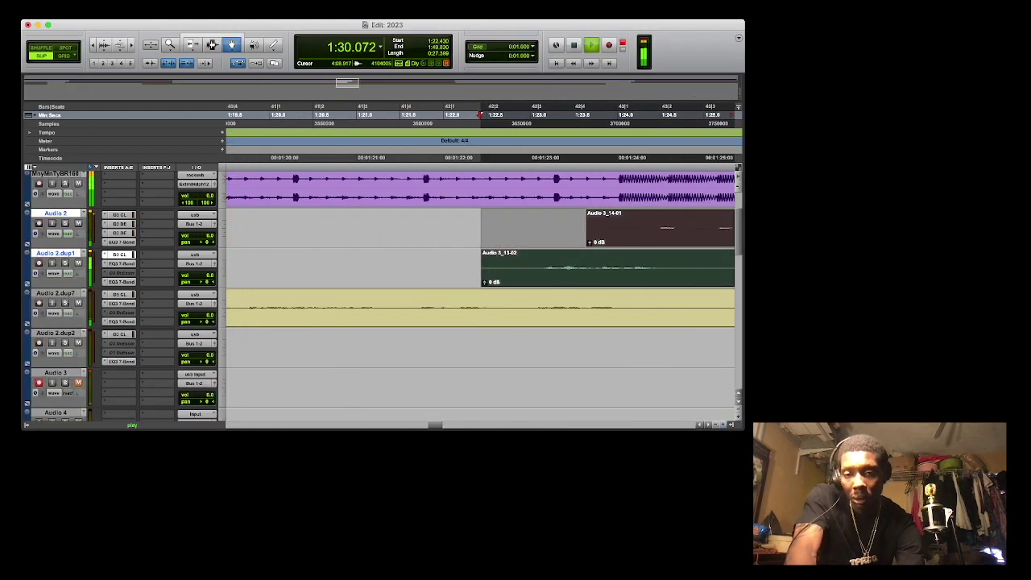
drag(610, 235, 607, 240)
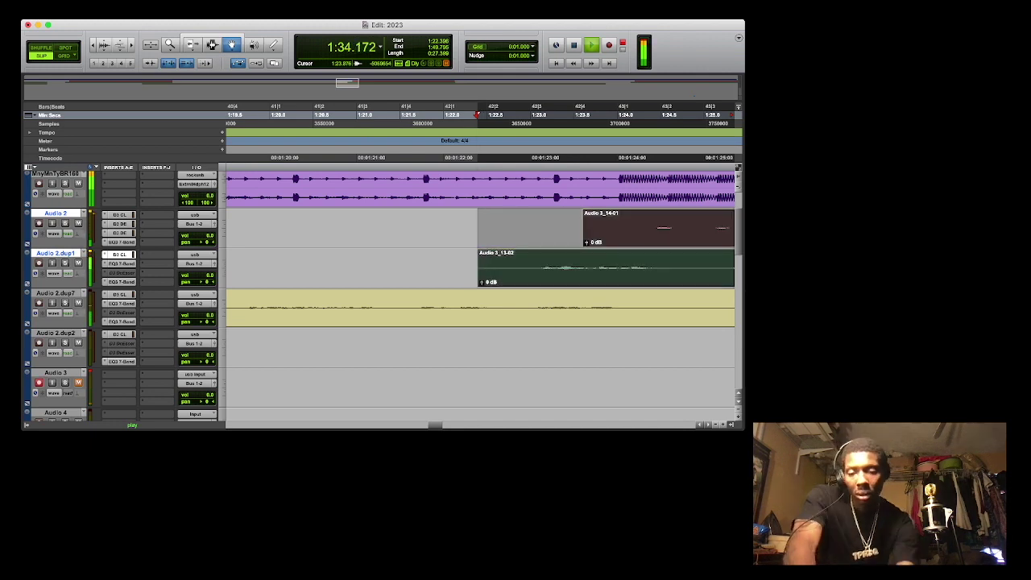
Cut the section from 1:24.892 to 1:48.112 out of the long take on Audio 2.dup7, beneath the middle hook.
key(super+bracketleft)
key(super+bracketleft)
key(super+bracketleft)
key(super+bracketleft)
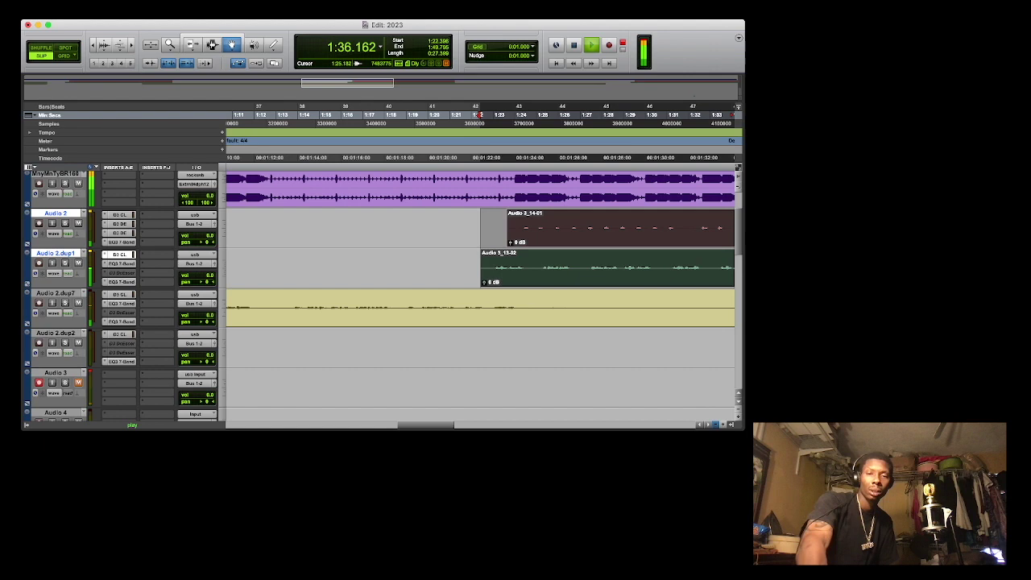
key(super+bracketleft)
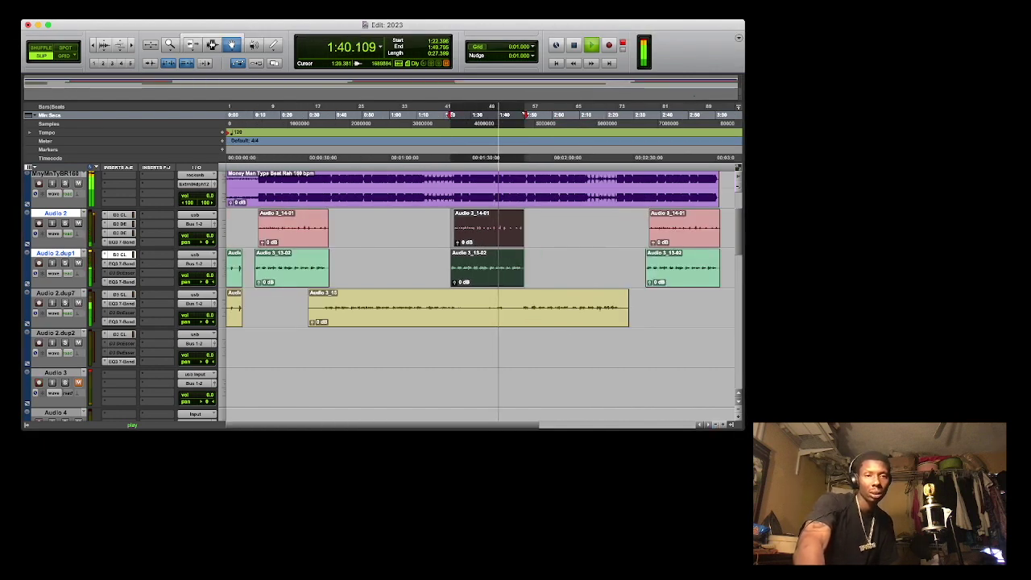
key(F7)
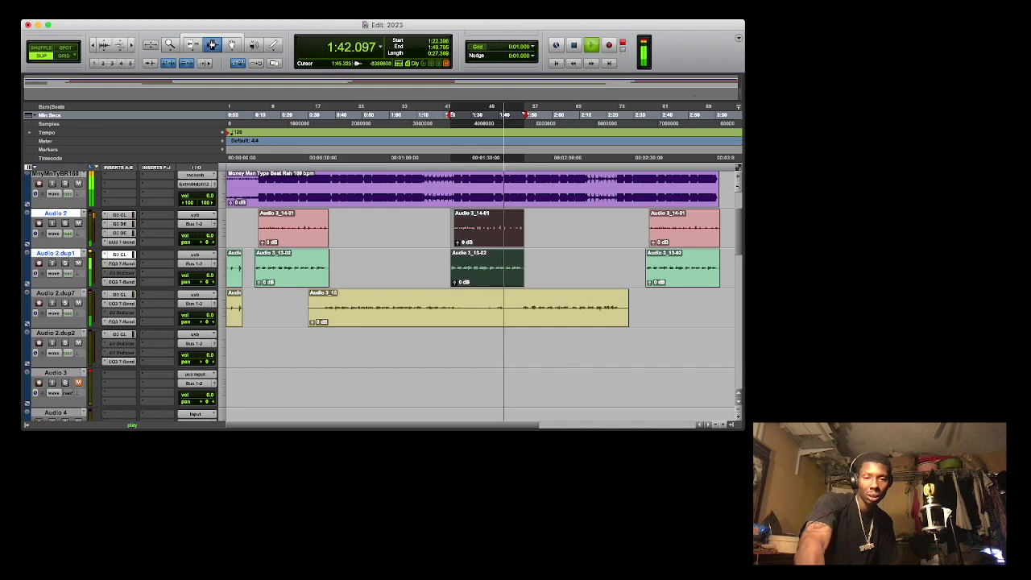
drag(519, 318, 456, 307)
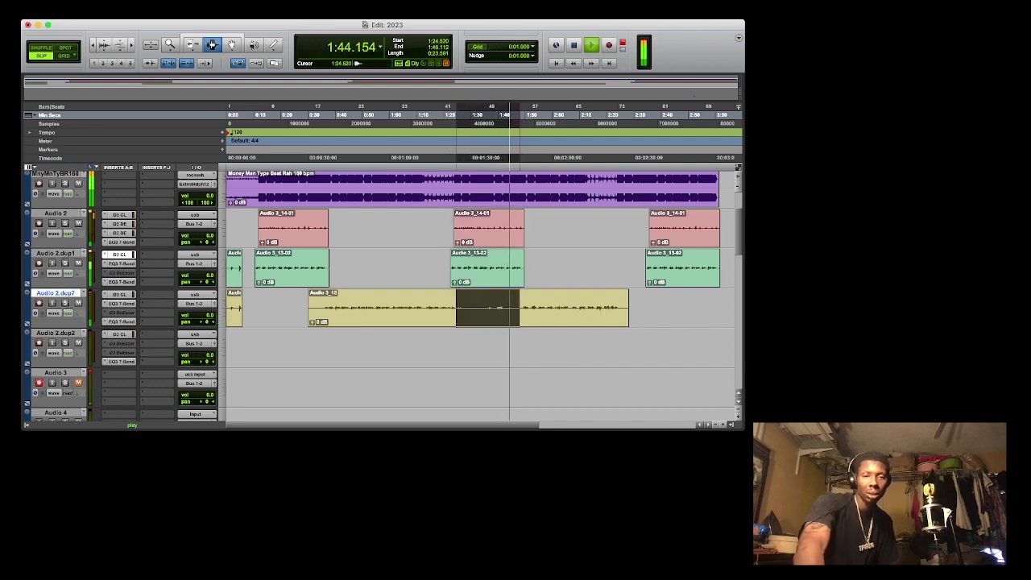
key(Delete)
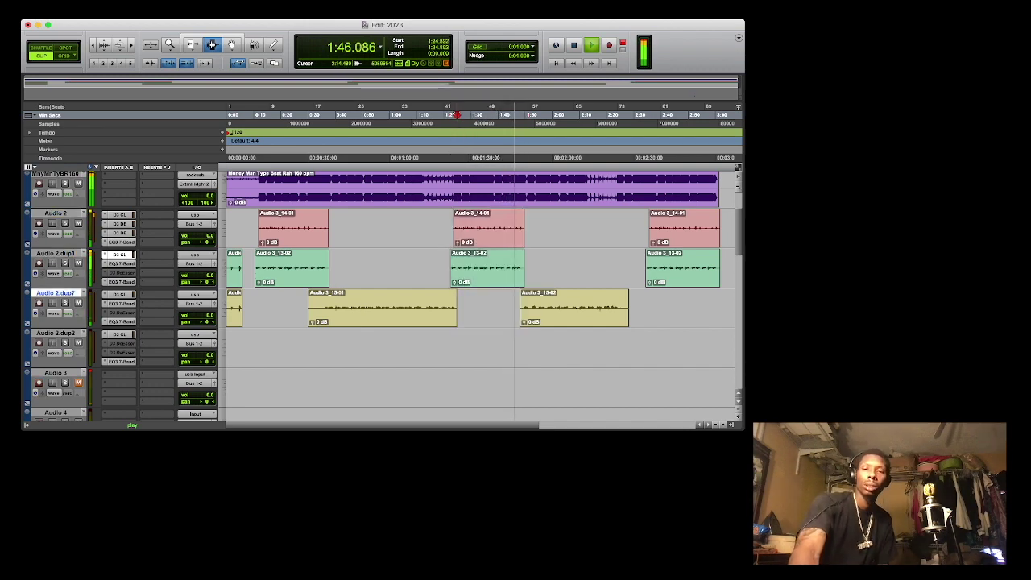
Remove the tail of the second verse clip on Audio 2.dup7 so that it ends at 2:24.428.
drag(681, 307, 621, 307)
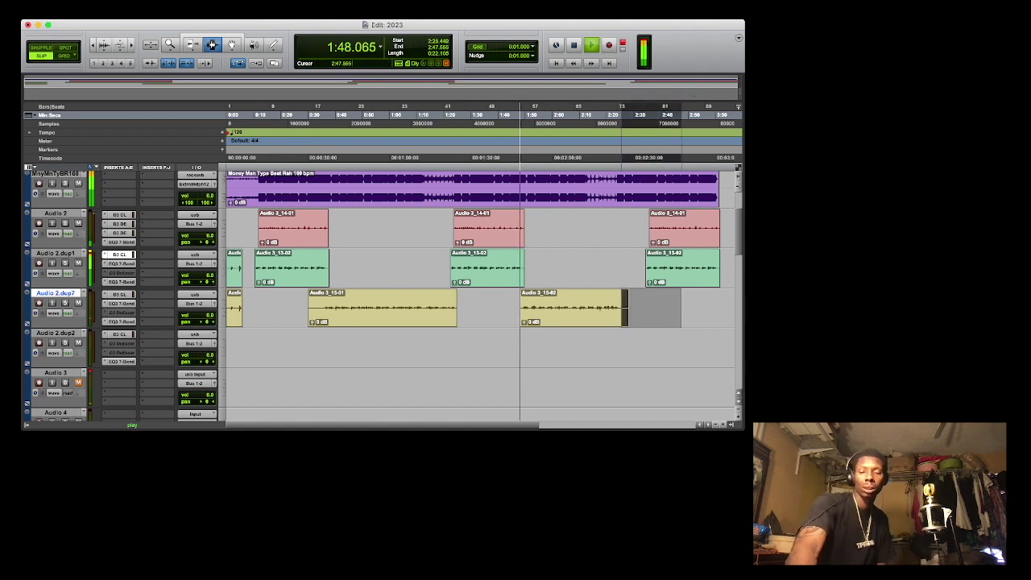
key(Delete)
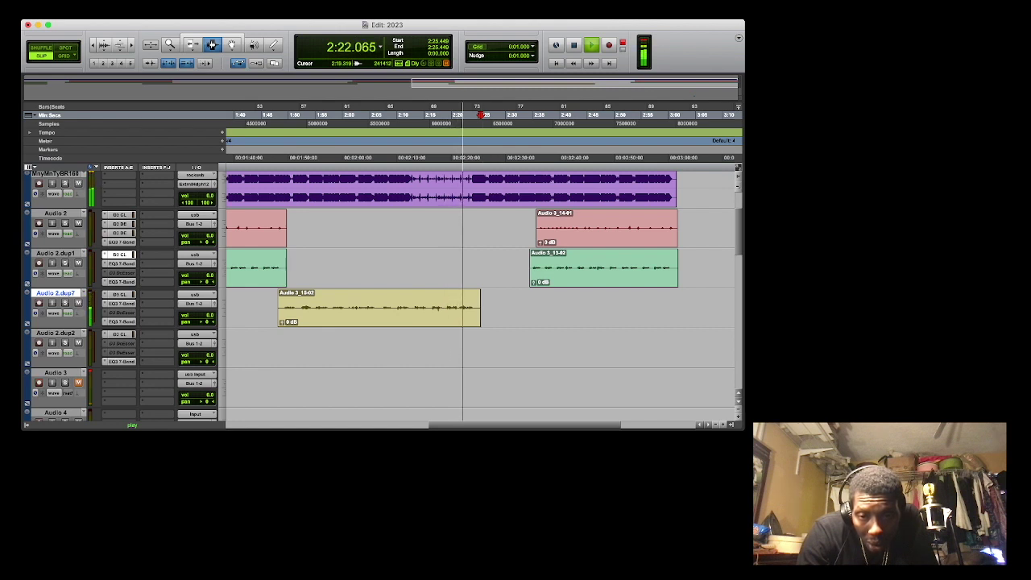
drag(445, 308, 475, 308)
key(Delete)
click(475, 308)
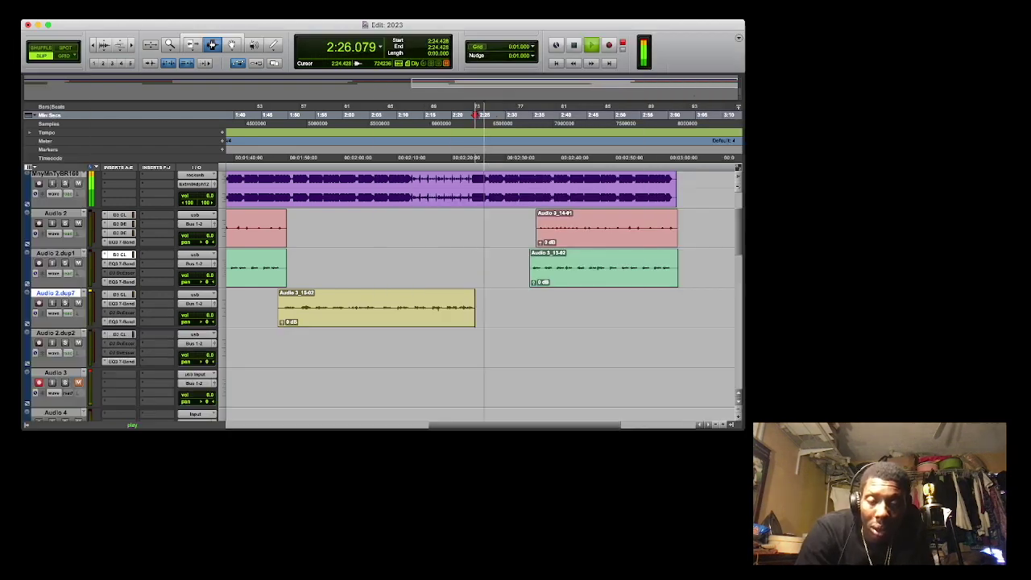
Record another vocal take on Audio 3 from 2:19.598 to about 2:39.8, and play it back.
click(449, 115)
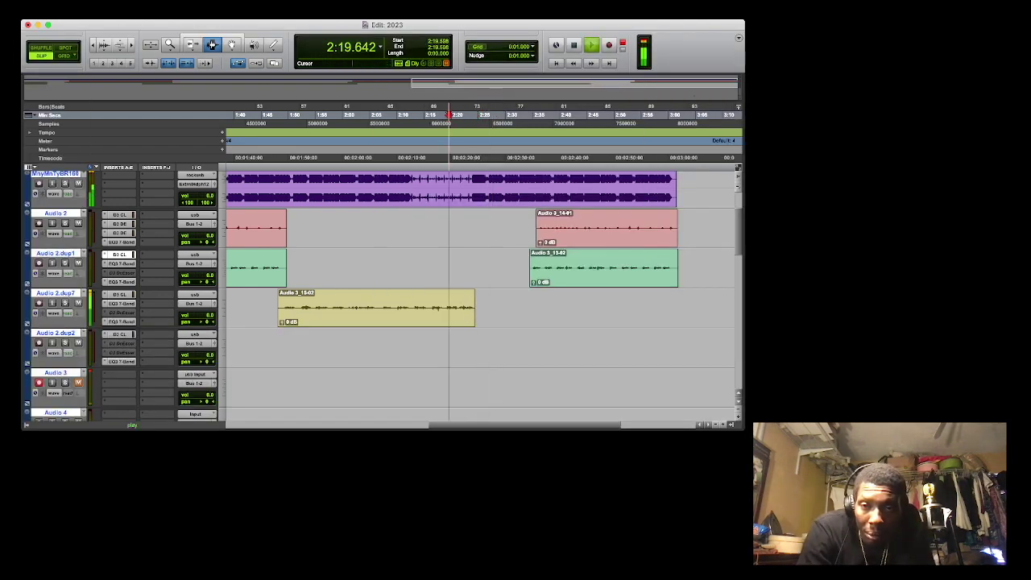
key(space)
key(space)
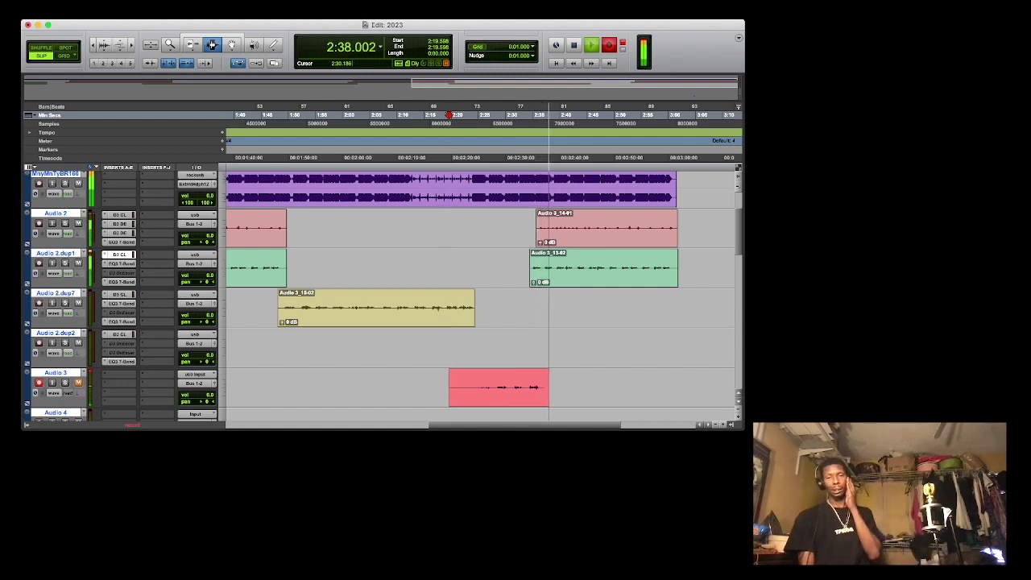
key(space)
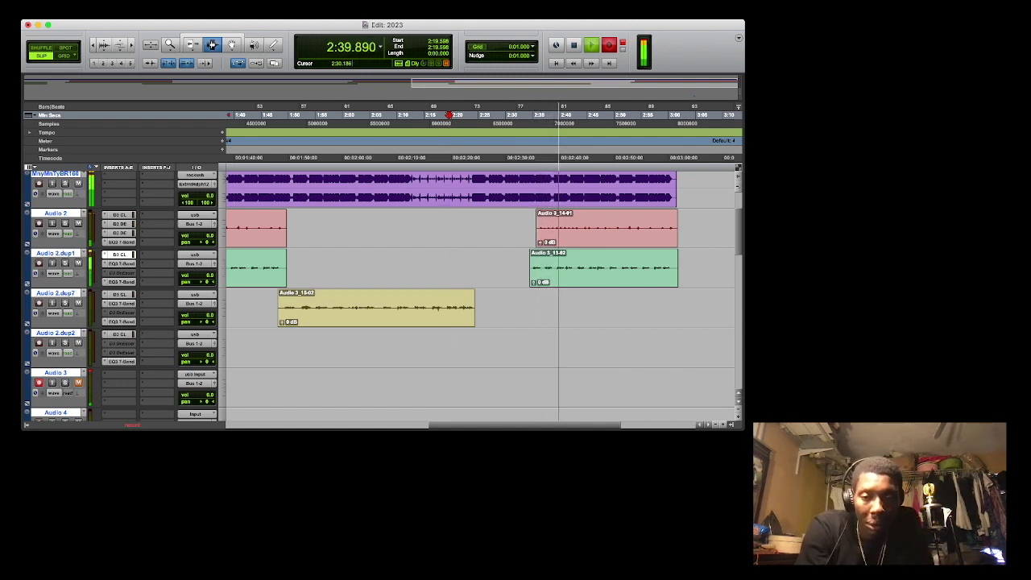
key(space)
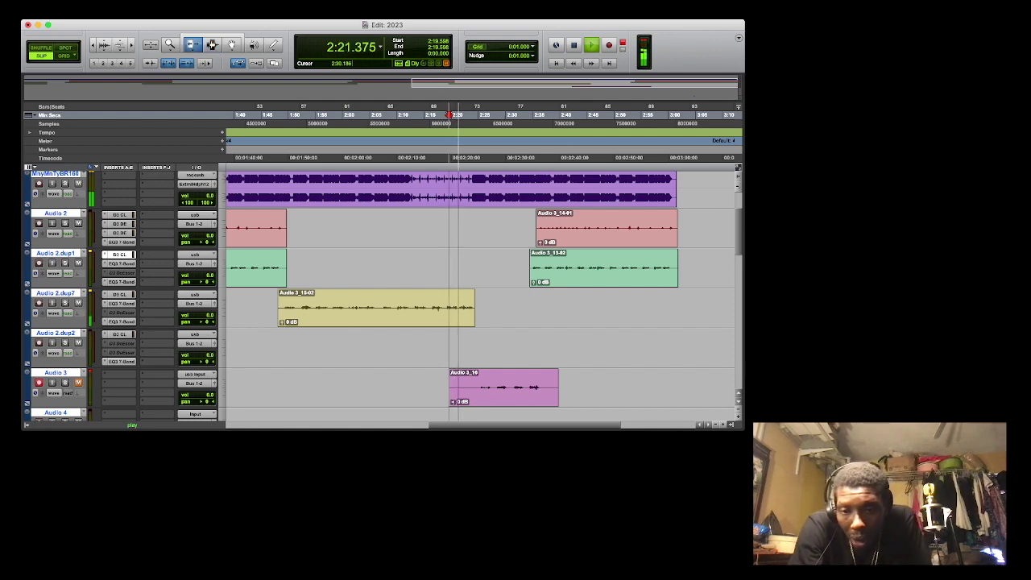
Trim the start of the new Audio 3 take to 2:25.078 and move the clip up to Audio 2.dup7.
click(479, 388)
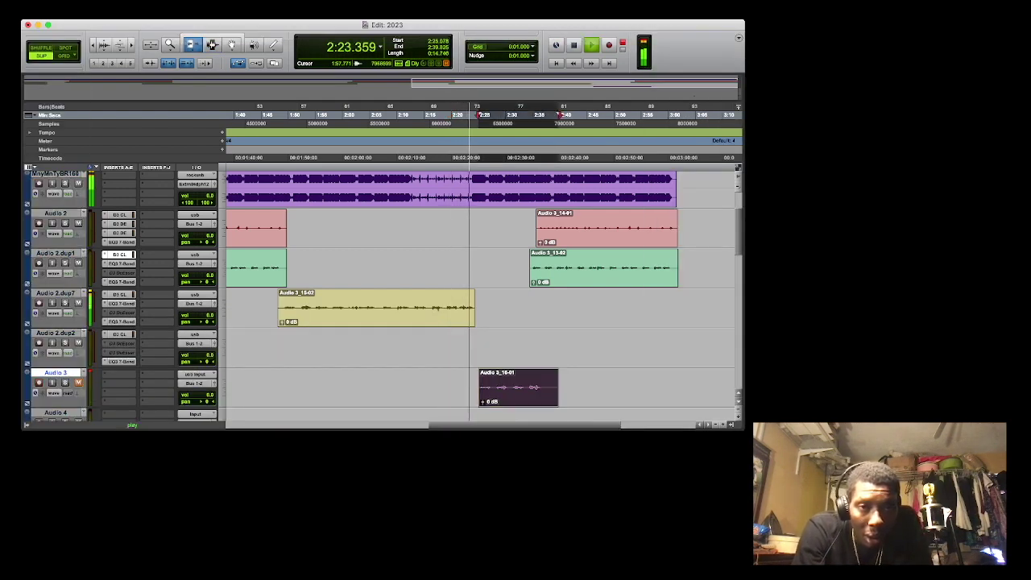
click(231, 44)
drag(536, 387, 535, 308)
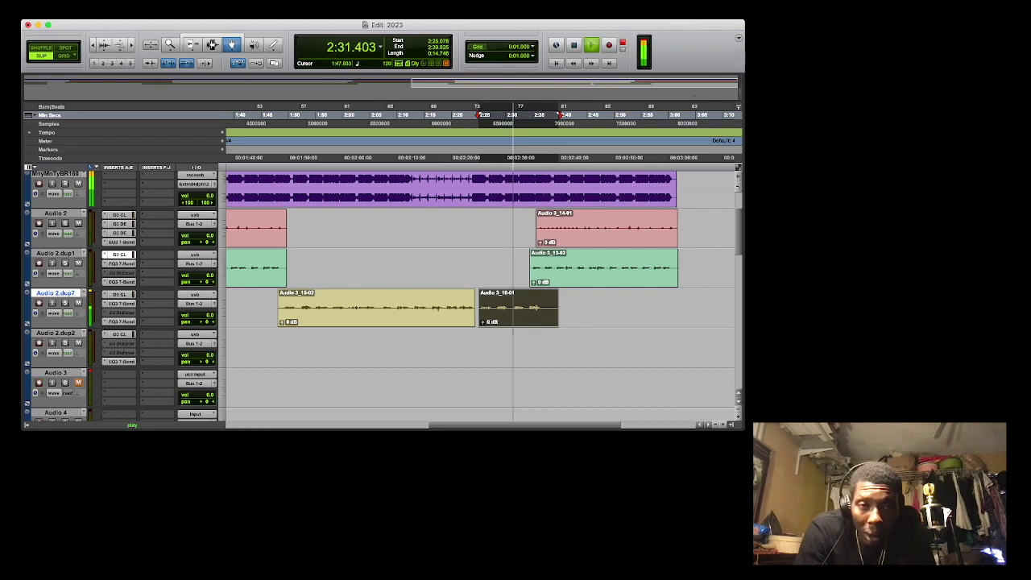
Trim the end of the last clip on Audio 2.dup7 to 2:36.781.
key(F6)
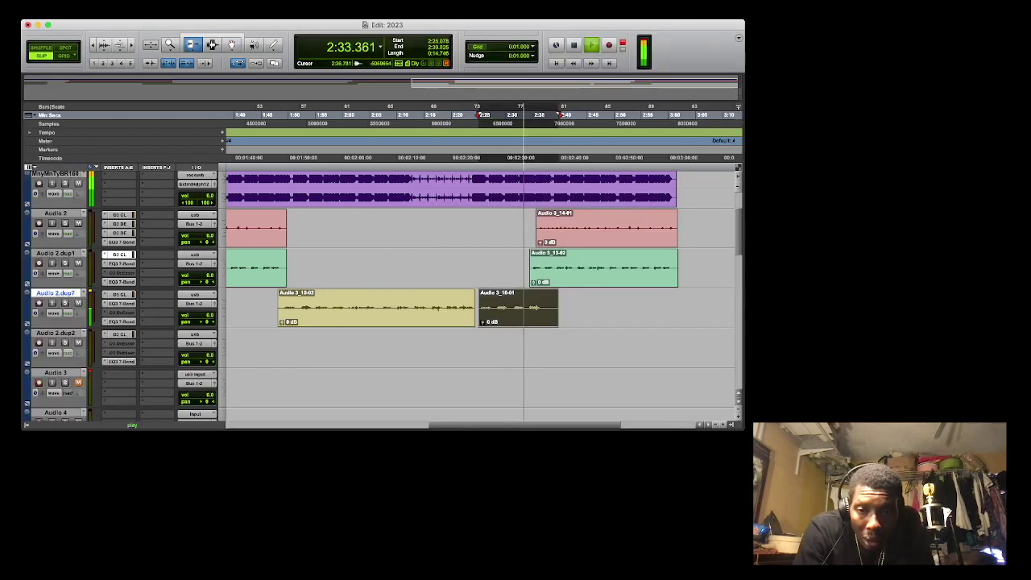
click(541, 319)
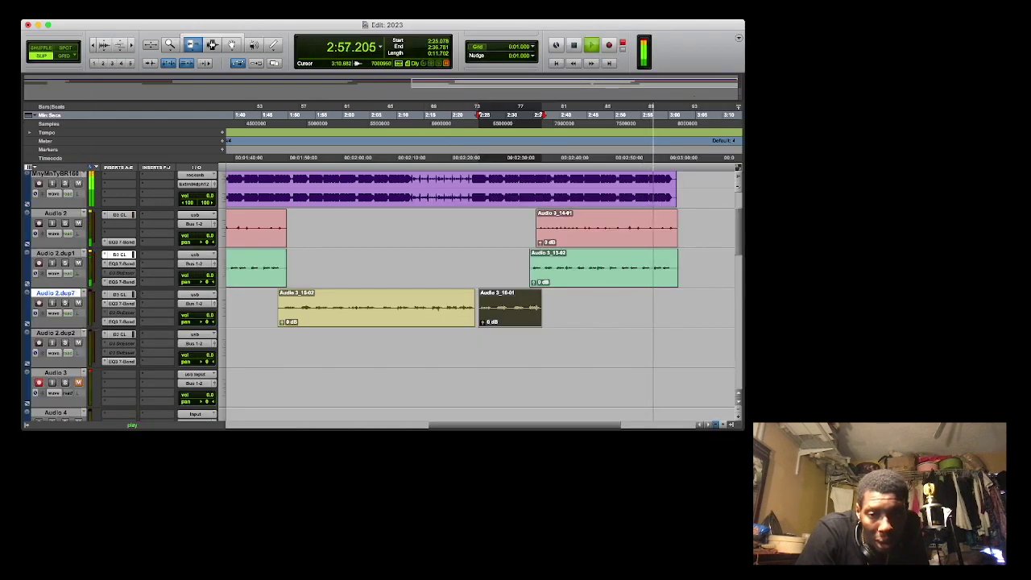
Remove the short intro clip from Audio 2.dup7 and trim the intro clip on Audio 2.dup1 to start at 0:01.114.
key(r)
key(r)
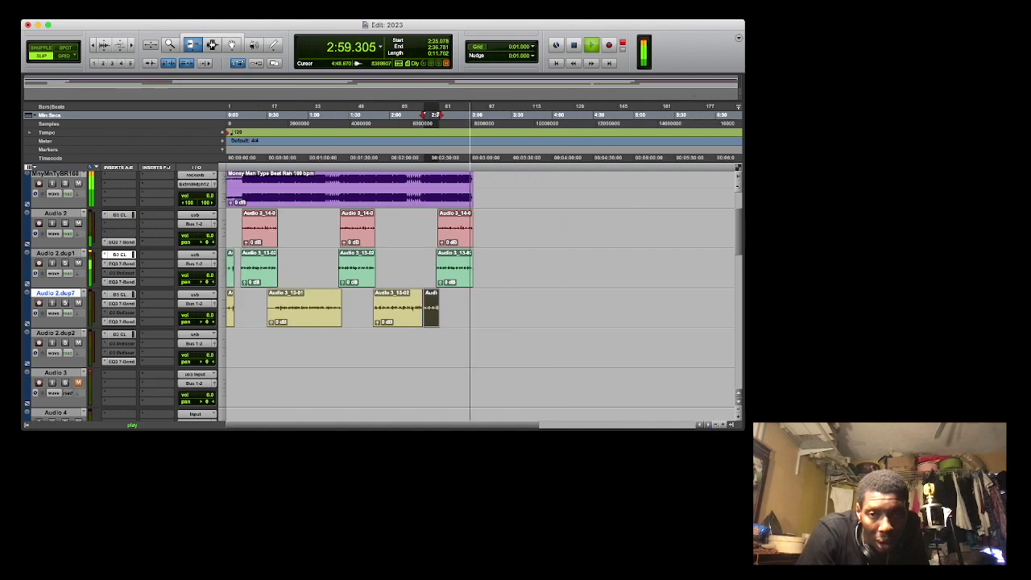
key(Return)
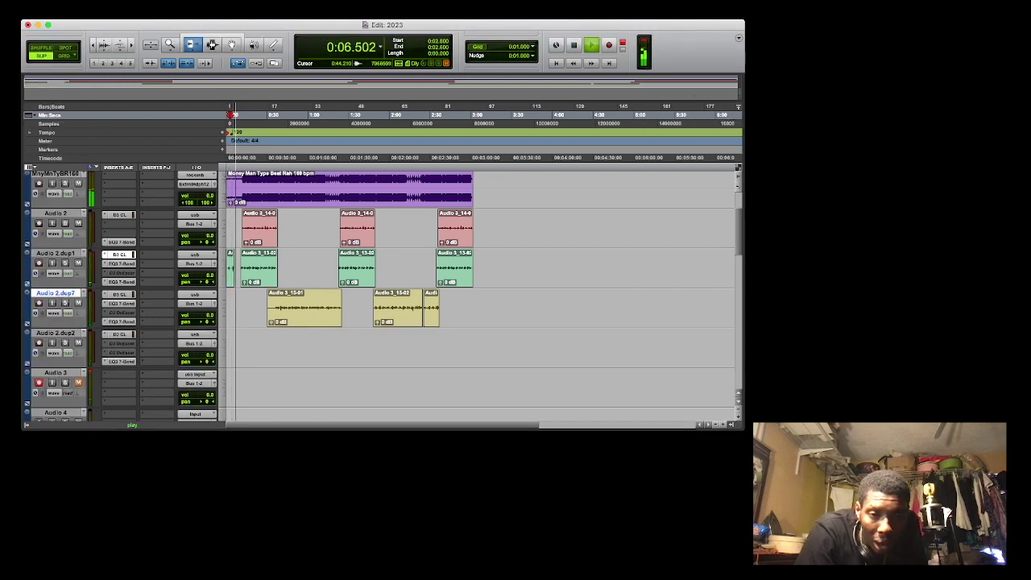
key(t)
key(t)
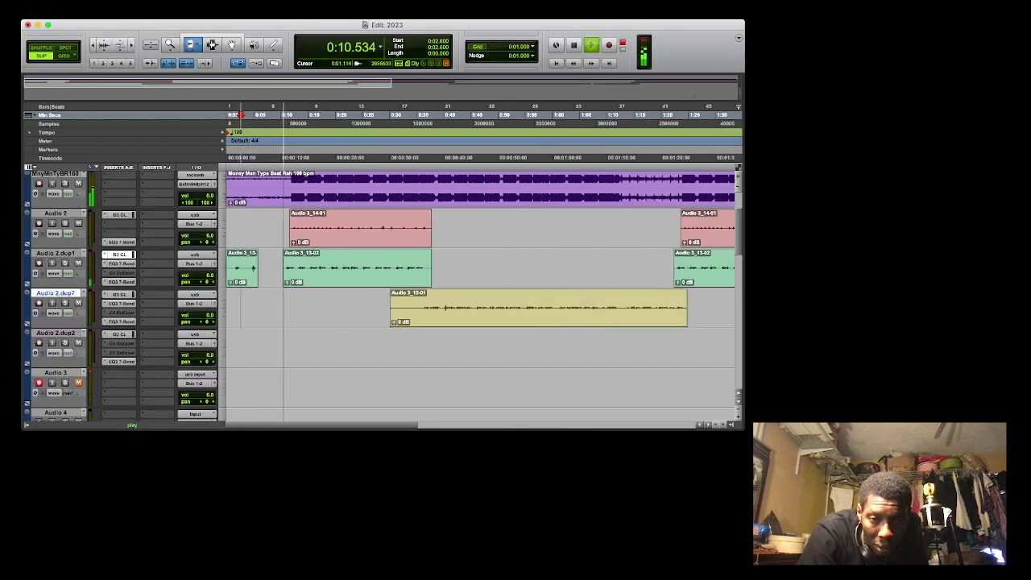
click(233, 269)
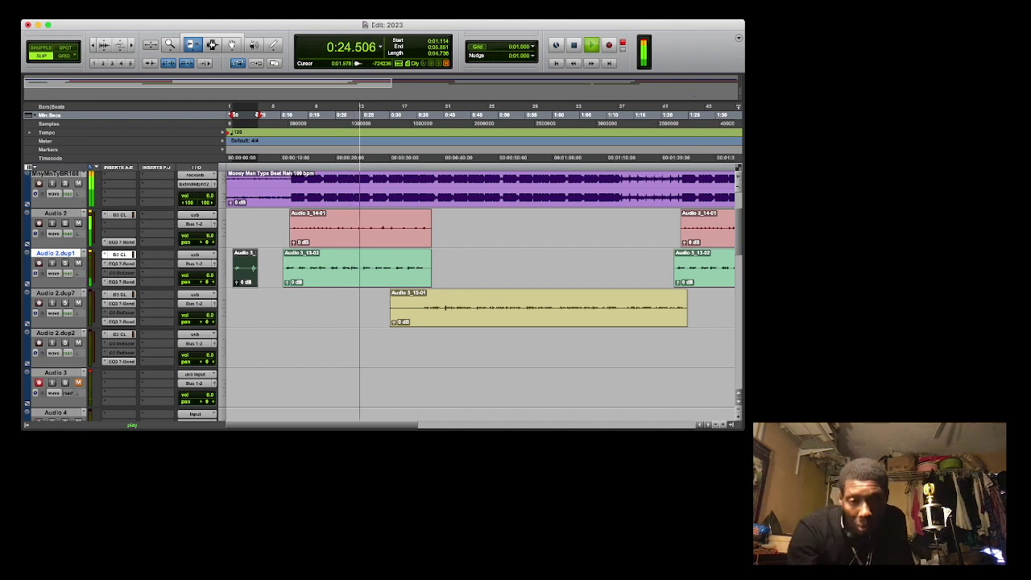
Trim the first hook clips on Audio 2.dup1 and Audio 2 to end at about 0:37, and start the first verse clip at 0:35.758.
drag(431, 268, 427, 268)
drag(422, 308, 420, 307)
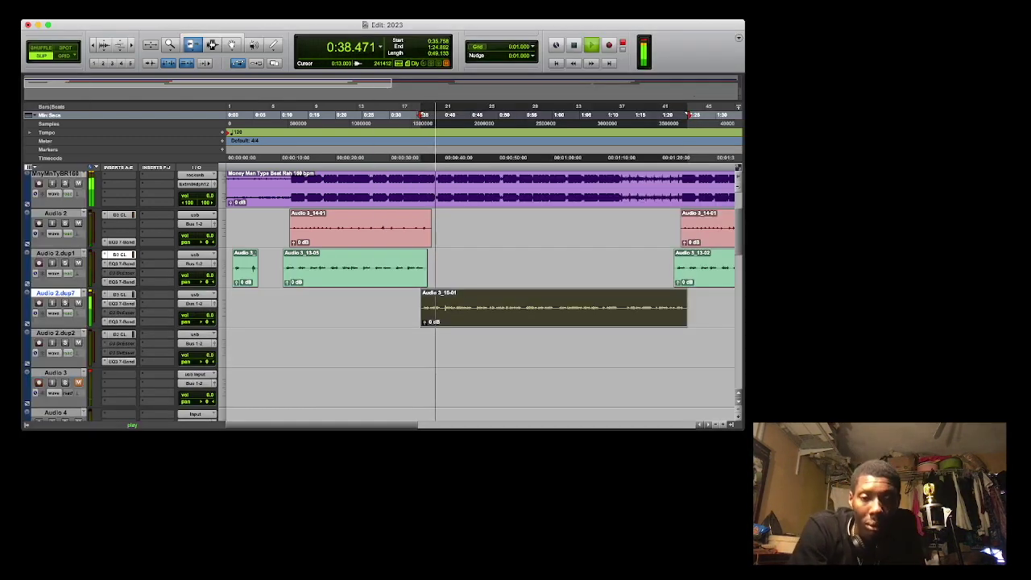
click(427, 227)
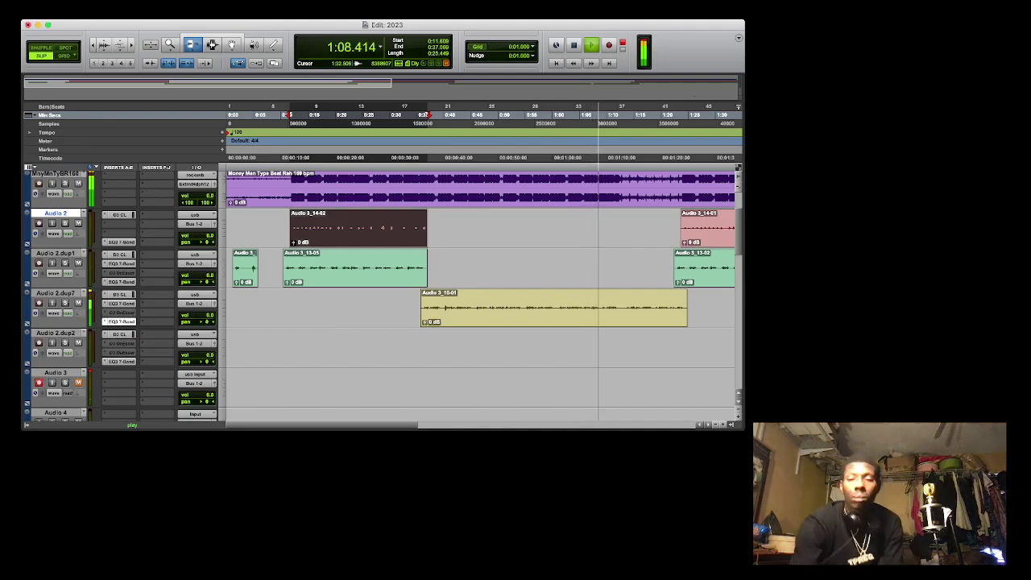
Play the arrangement through, select the beat and all vocal clips from 0:00.000 to 3:01.858, and bounce the mix.
key(r)
key(super+bracketleft)
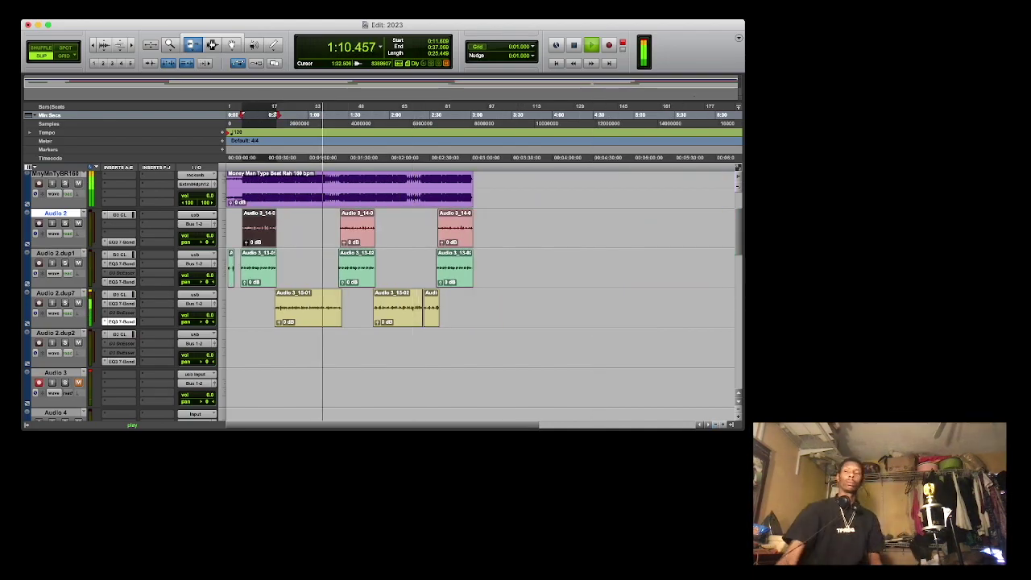
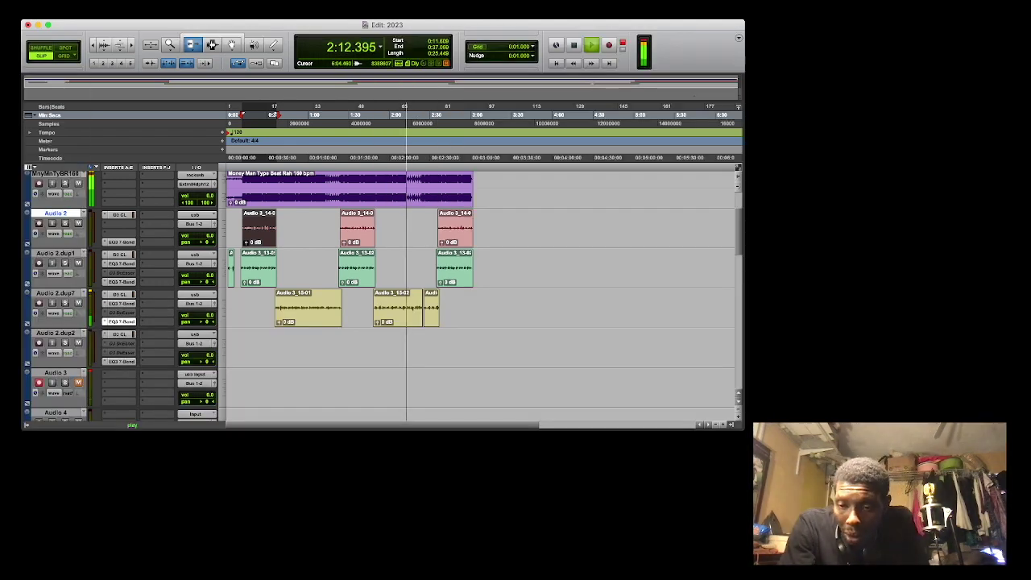
key(super+bracketright)
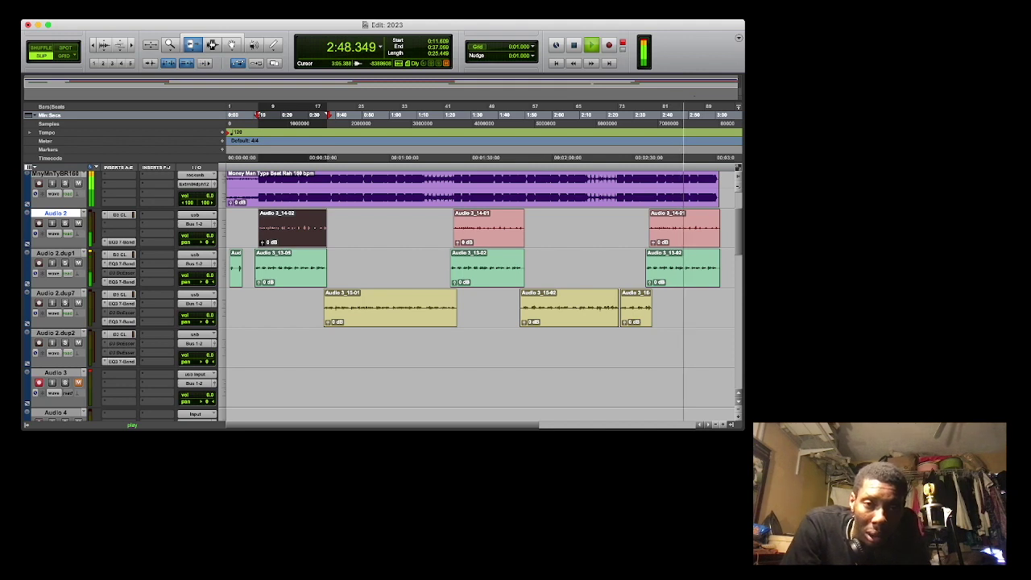
key(F7)
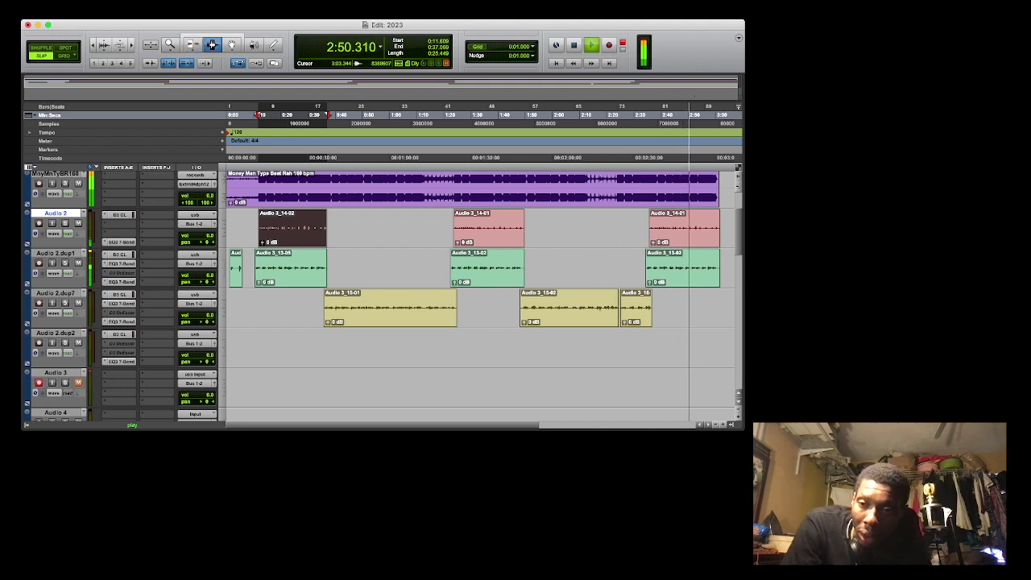
key(super+a)
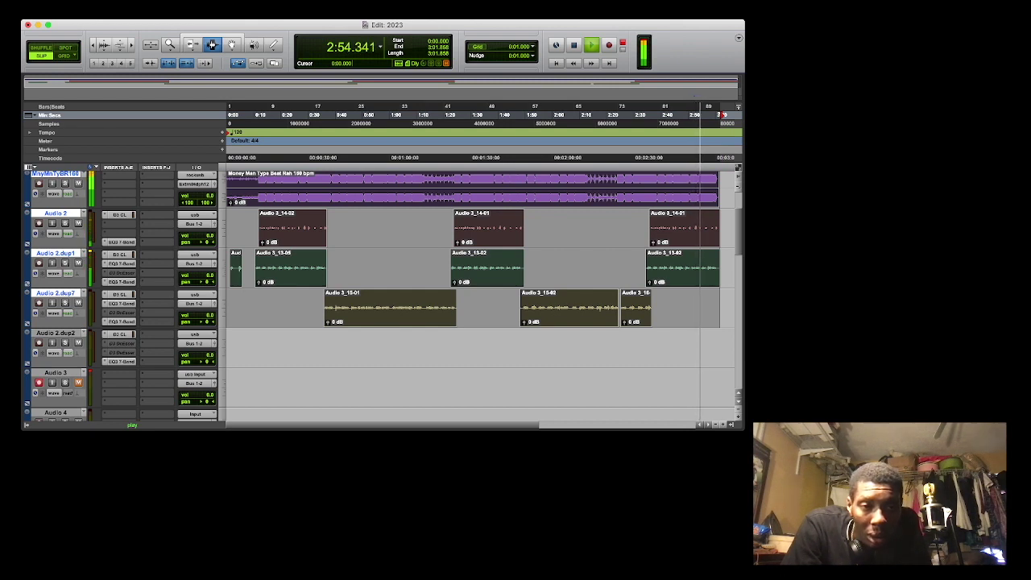
key(alt+super+b)
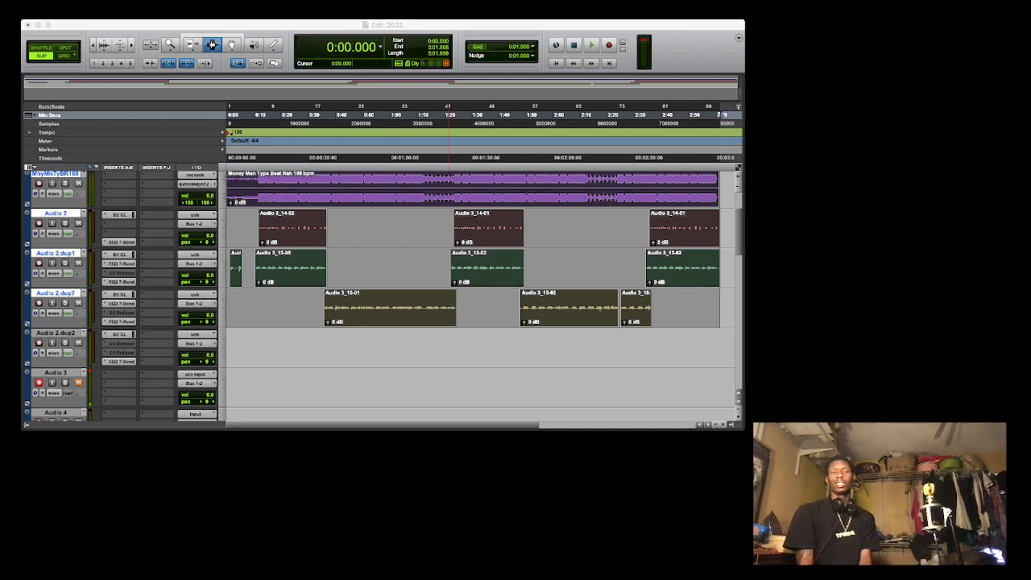
Clear the Money Man beat and all vocal clips of the finished song from the timeline.
key(super+Tab)
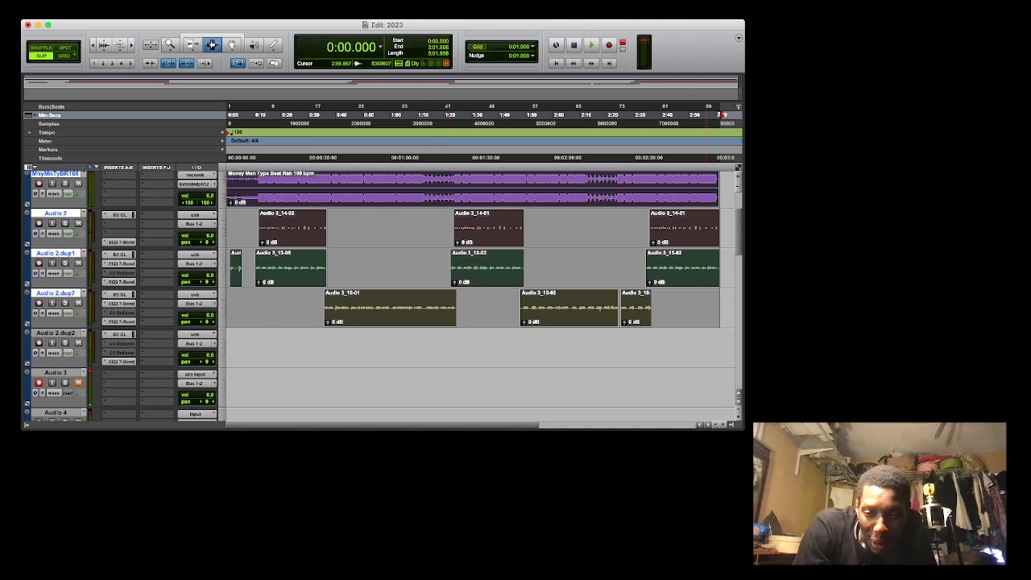
key(super+Tab)
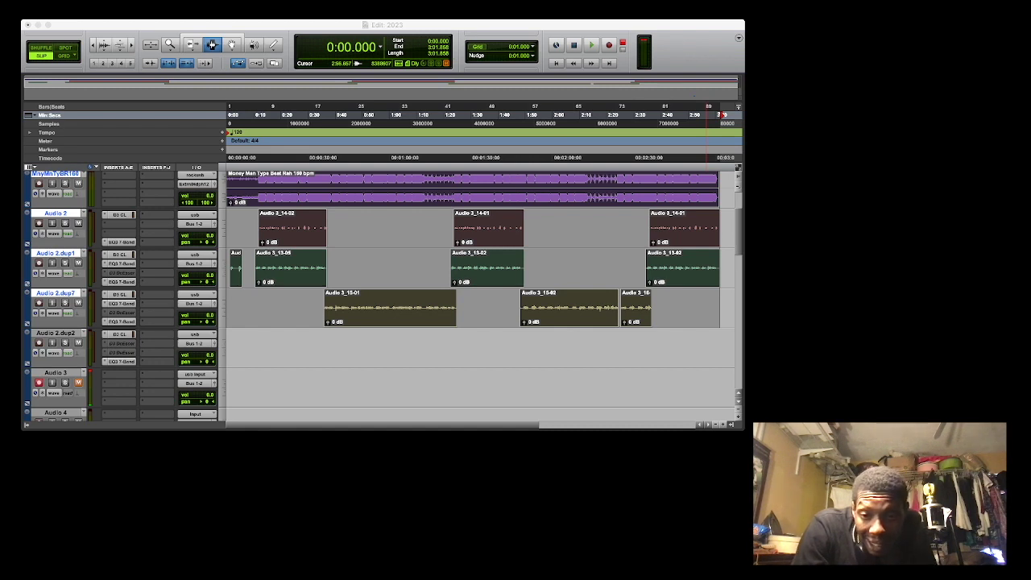
key(super+Tab)
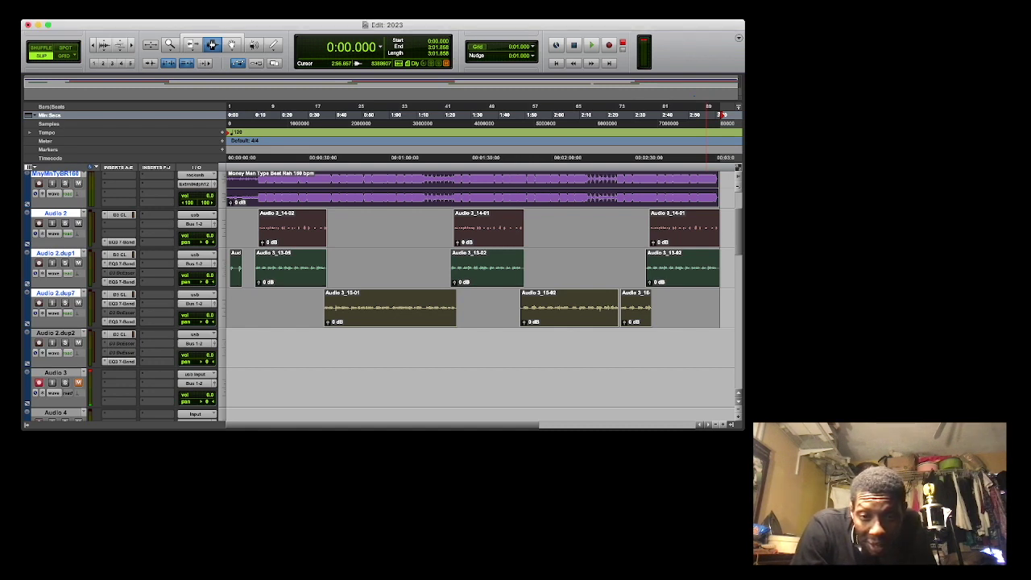
key(super+z)
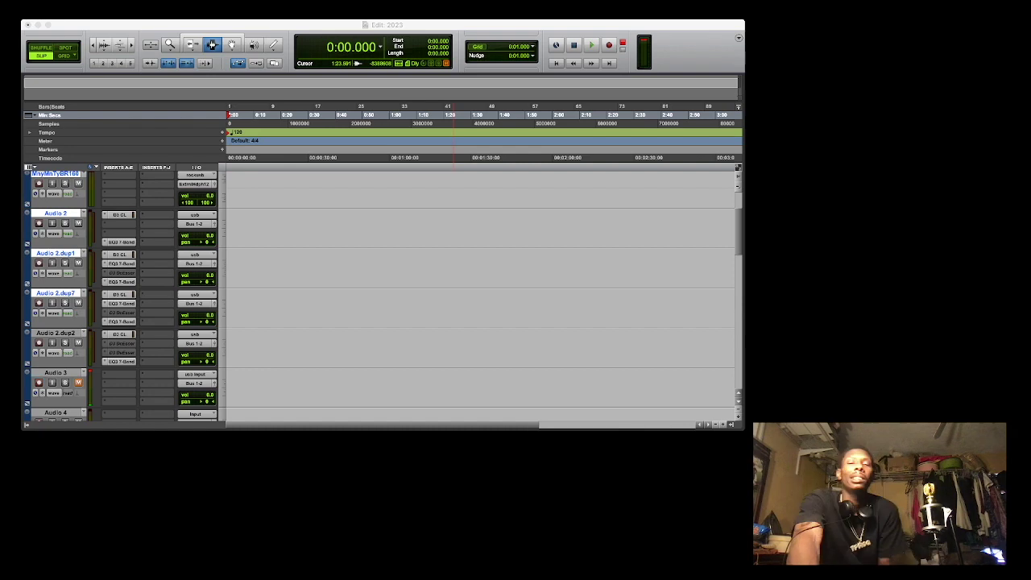
Bring in the 130 bpm Lil Durk type beat on its own track and audition it from the start.
key(space)
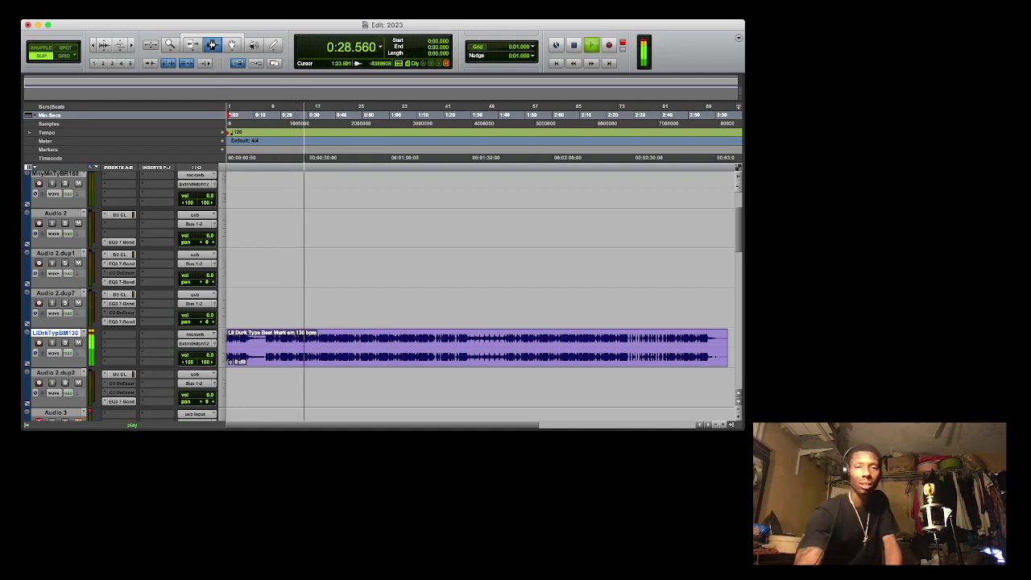
key(space)
key(space)
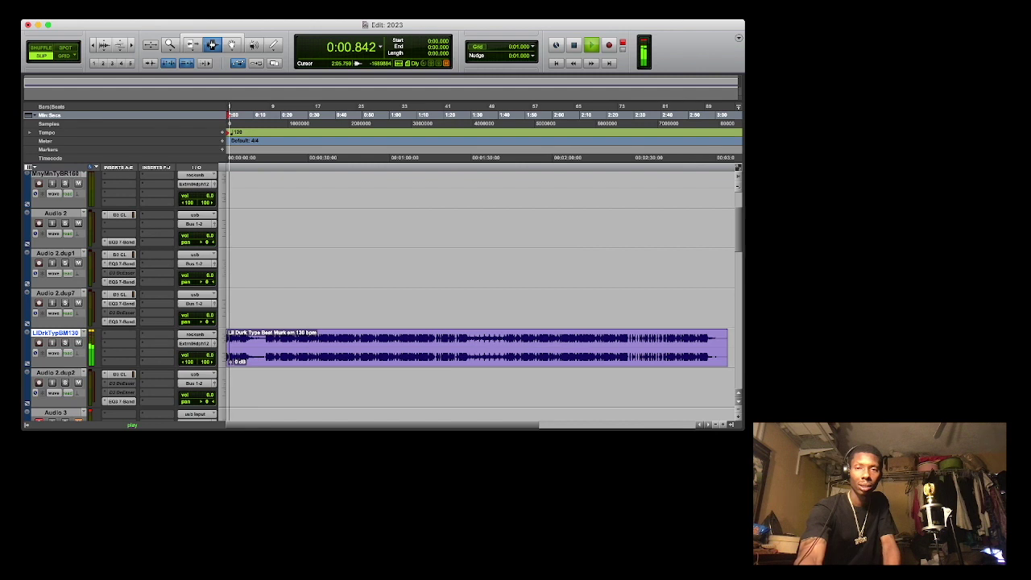
Record a vocal take on Audio 3 from 0:00 to about 0:45 over the new beat, and play it back.
key(space)
key(super+space)
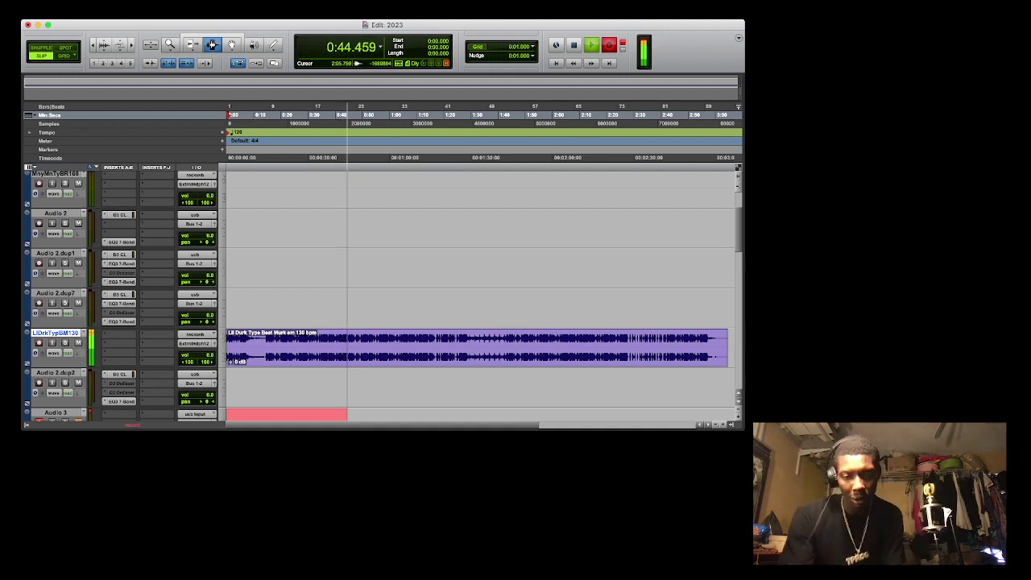
key(space)
key(space)
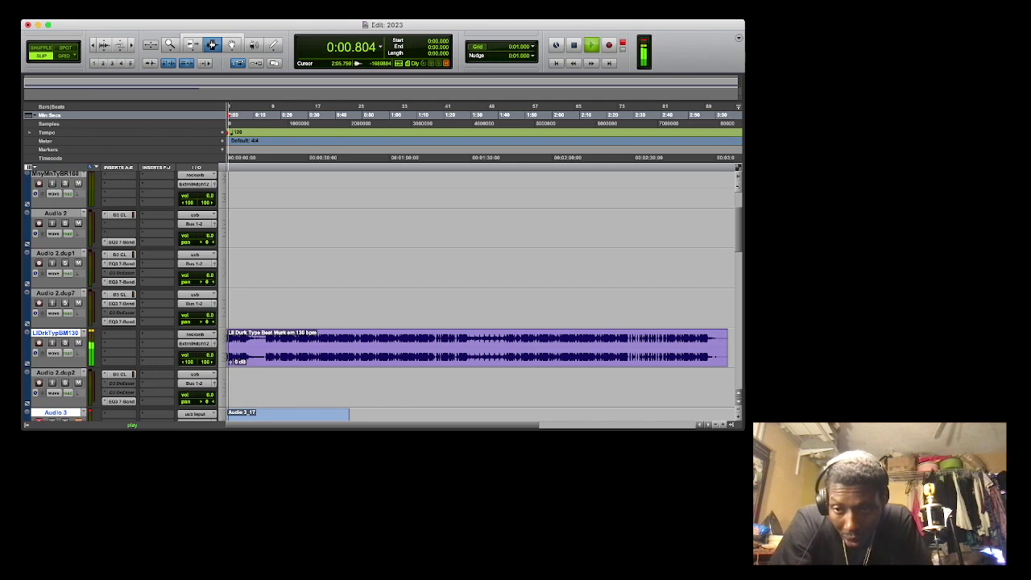
Move the new take from Audio 3 up to Audio 2.dup1, keeping its start at 0:00.000, and play it from the start.
scroll(483, 299, down, 3)
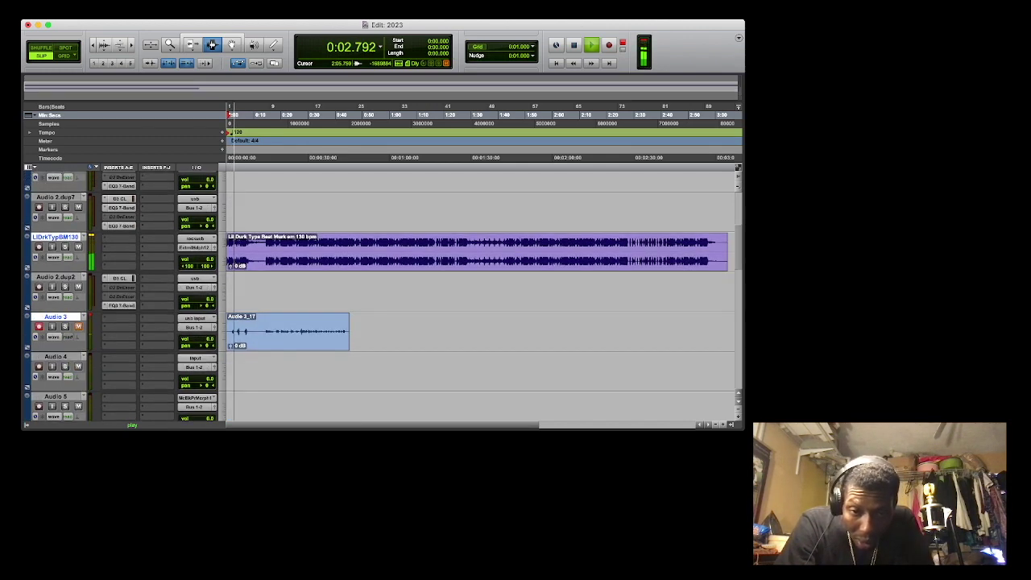
key(F8)
drag(283, 331, 285, 181)
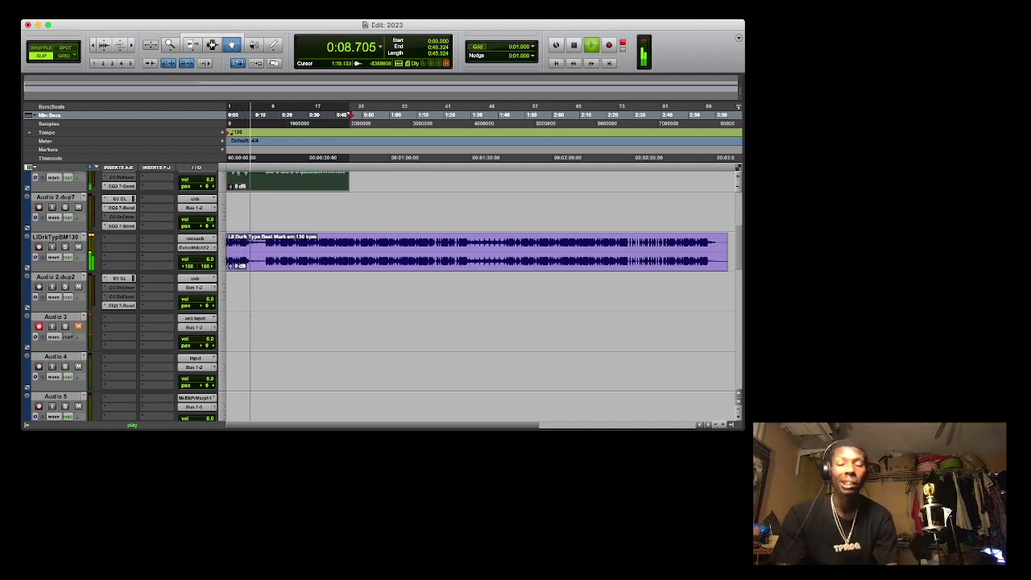
key(super+Tab)
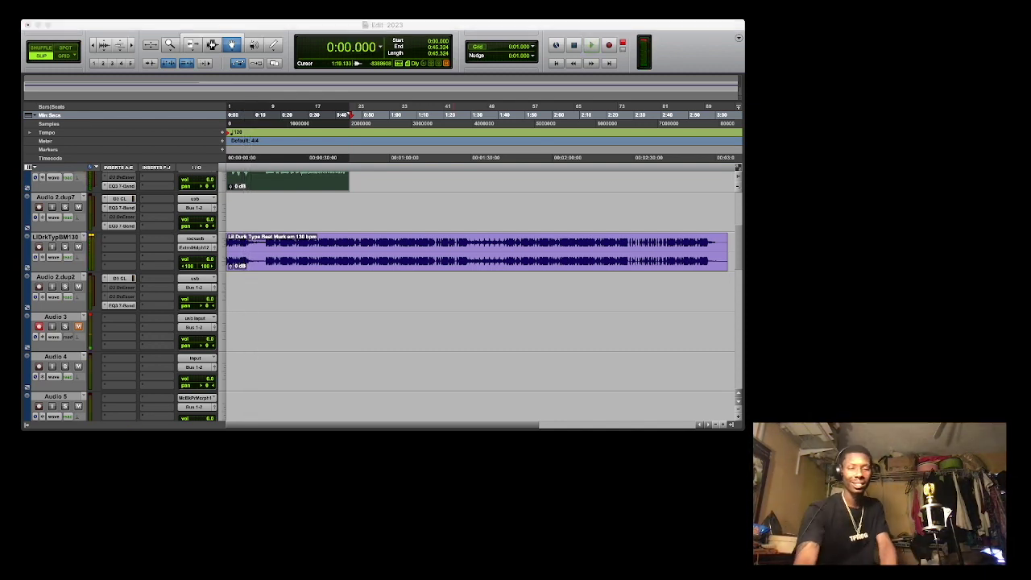
key(super+Tab)
key(space)
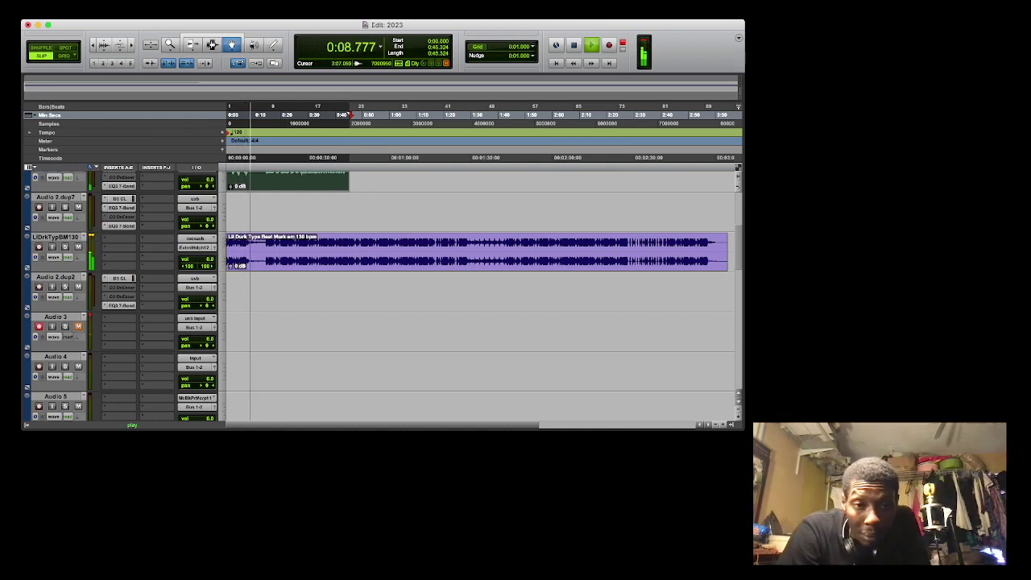
Cut the section from 0:09.102 to 0:13.746 out of the take on Audio 2.dup1.
scroll(481, 294, up, 3)
scroll(480, 294, down, 1)
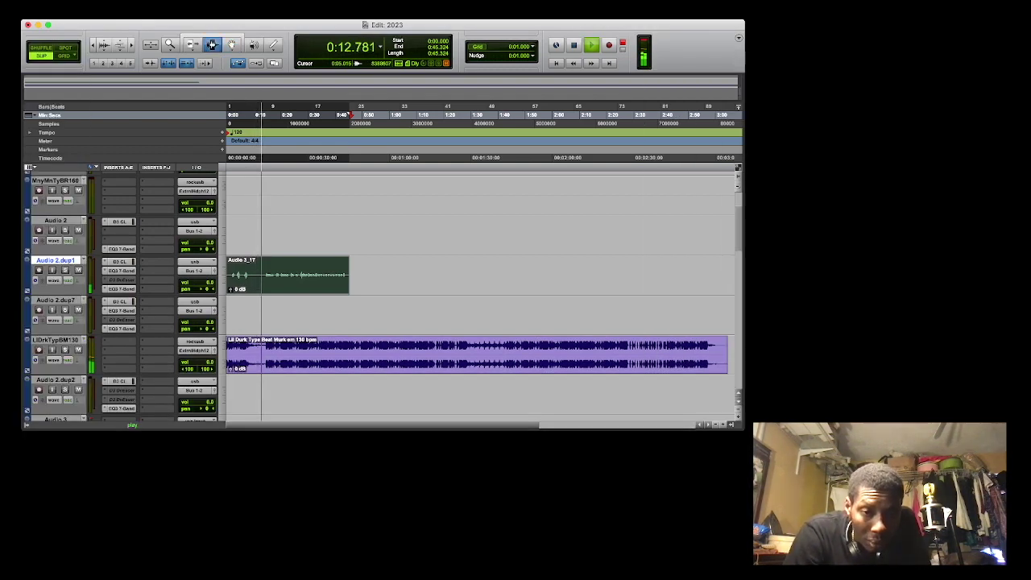
drag(251, 265, 265, 286)
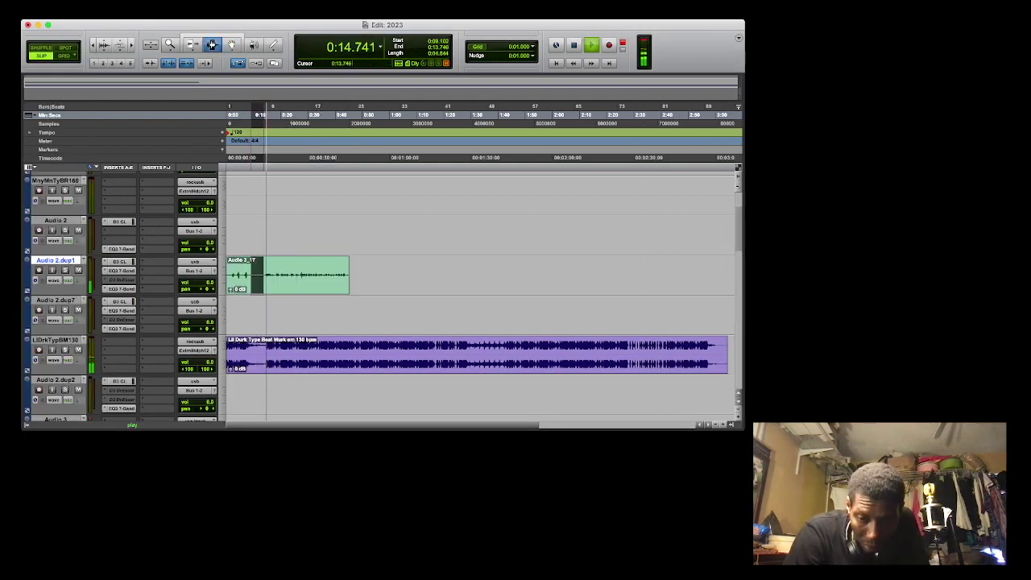
key(BackSpace)
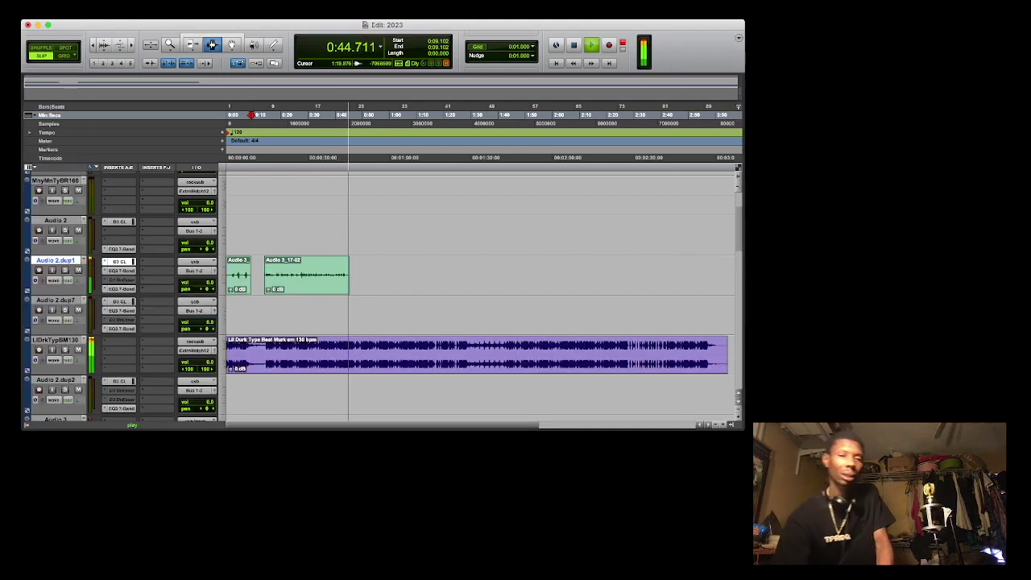
Record a second vocal take on Audio 3 from 0:09.102 to about 0:45.3, and play it back.
key(space)
key(space)
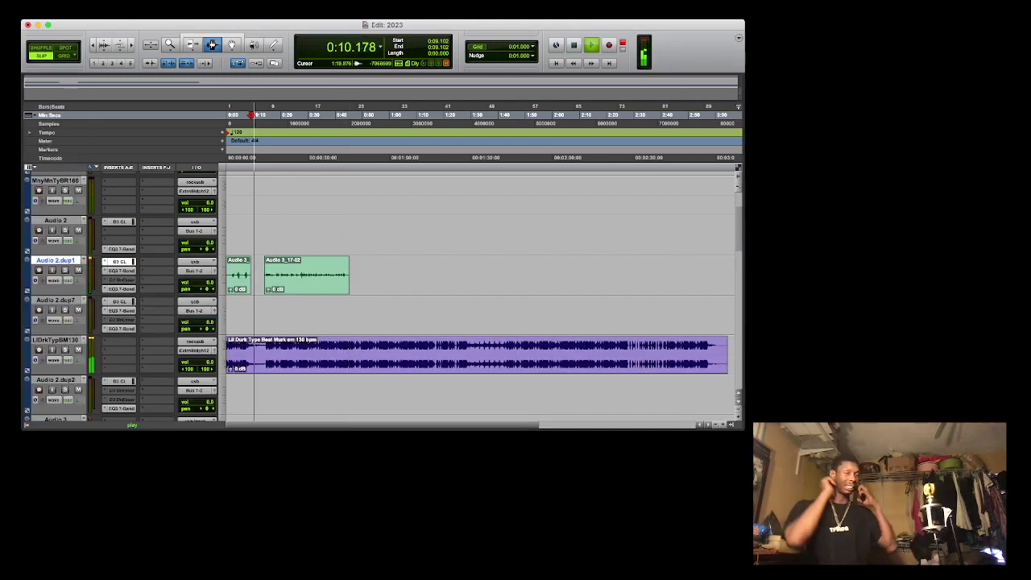
key(space)
key(super+space)
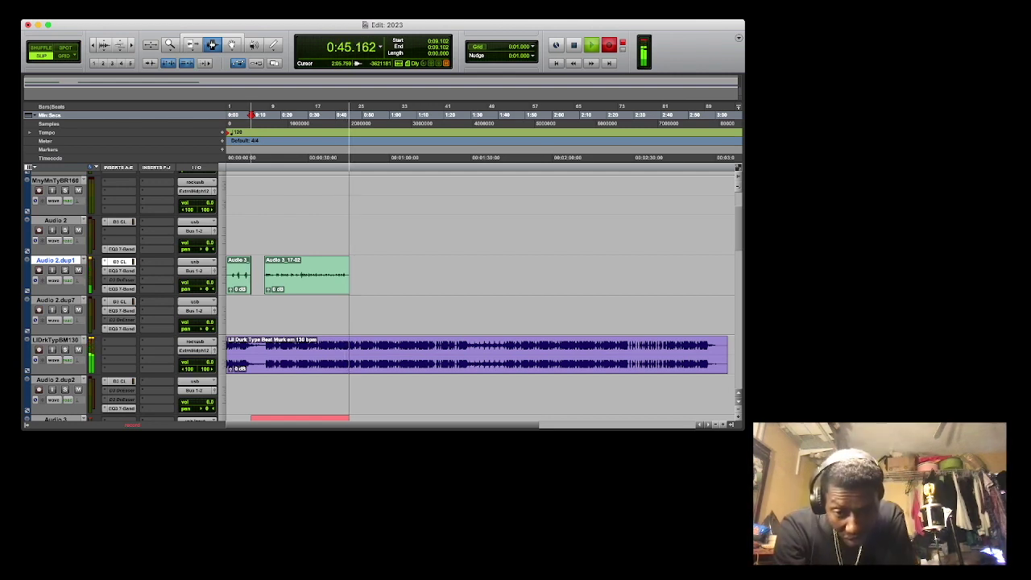
key(space)
key(space)
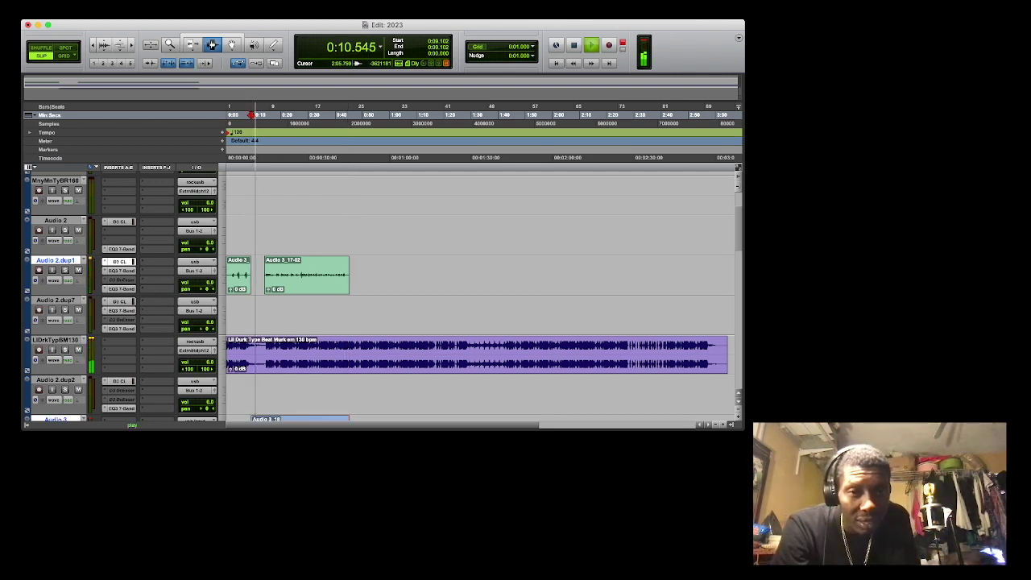
Move the second take from Audio 3 up to Audio 2.dup7, keeping its start at 0:09.102.
key(F7)
drag(312, 419, 300, 314)
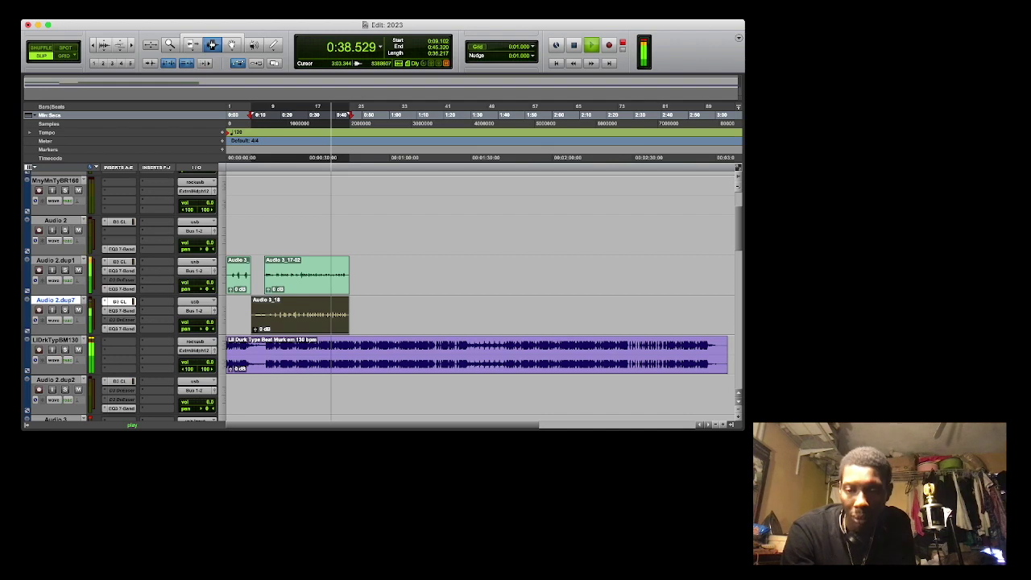
Trim the ends of the takes on Audio 2.dup1 and Audio 2.dup7 back to 0:44.396 and 0:44.766.
key(super+bracketright)
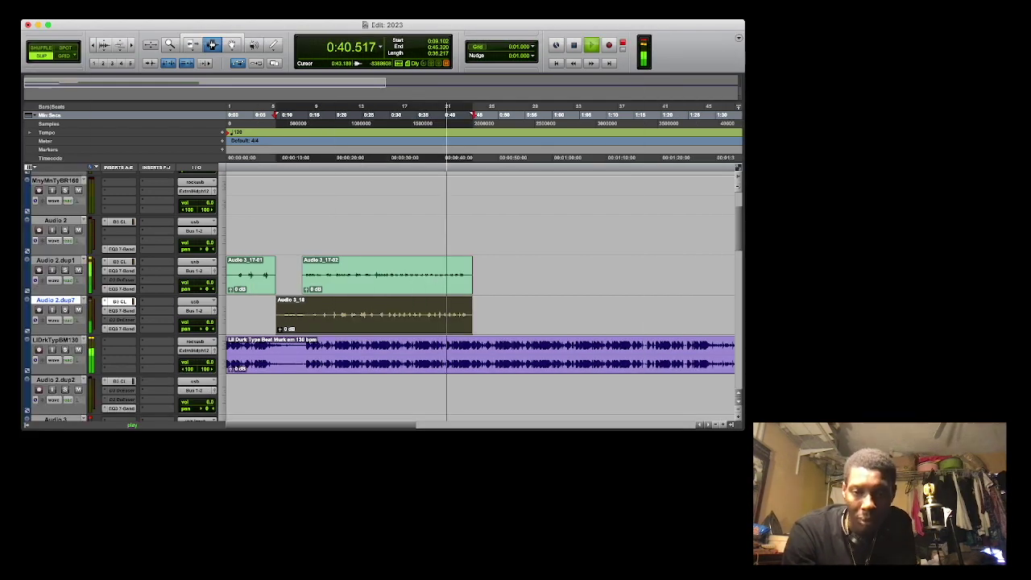
drag(467, 274, 492, 275)
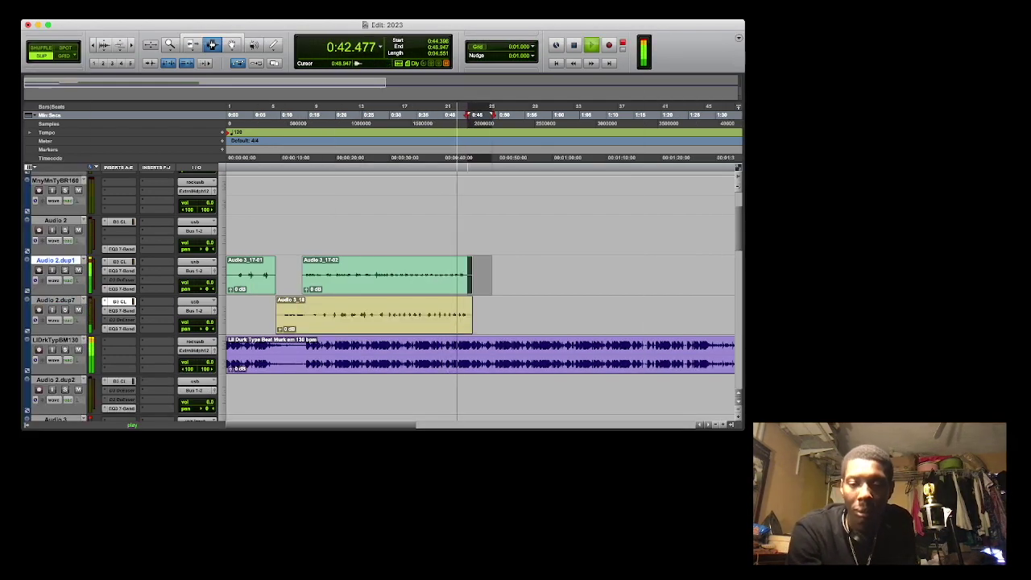
key(BackSpace)
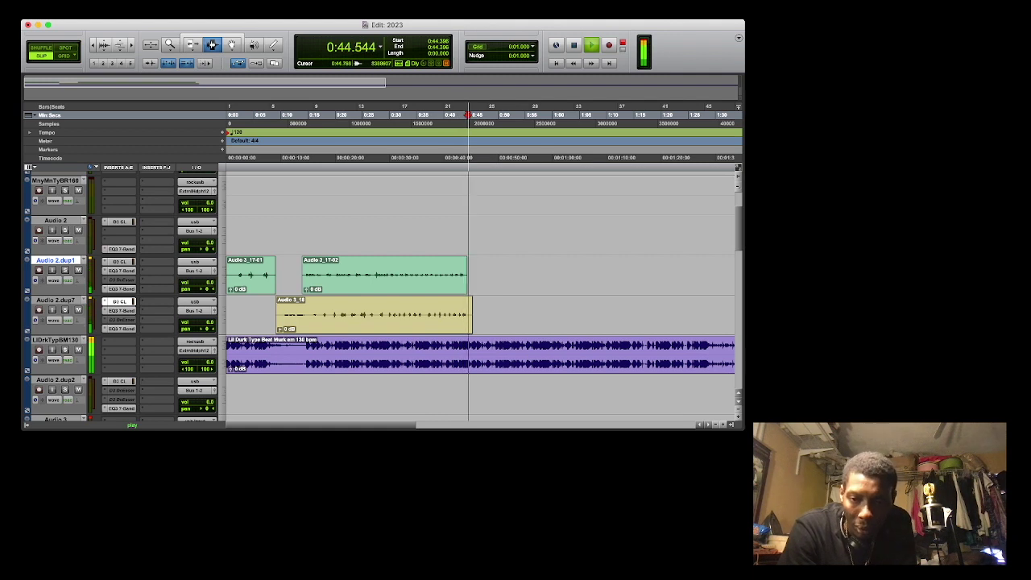
drag(469, 314, 570, 314)
key(BackSpace)
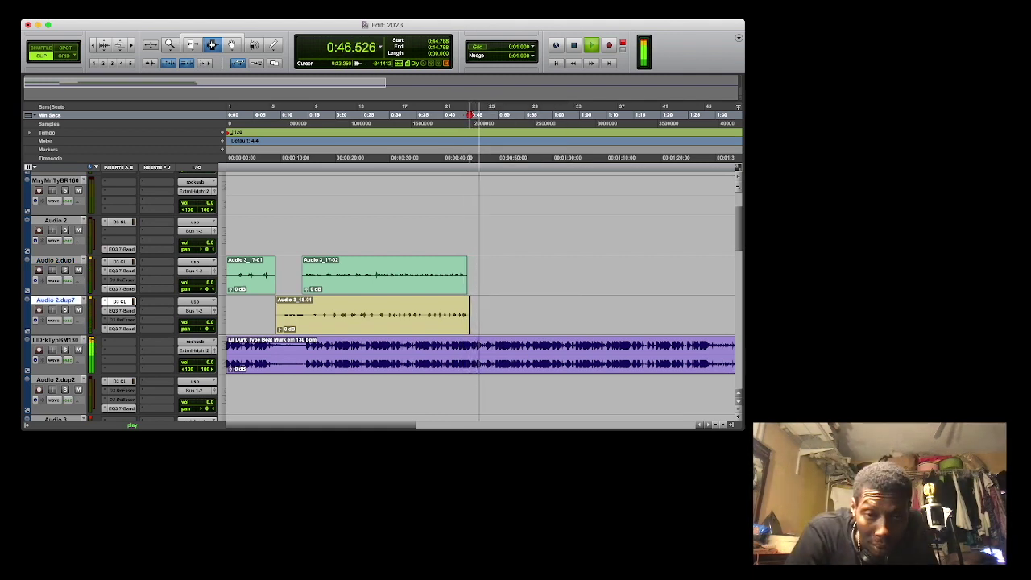
Play from 0:07.523, trim the start of the Audio 2.dup7 take and cut out its section from 0:15.232 to 0:15.603.
click(267, 114)
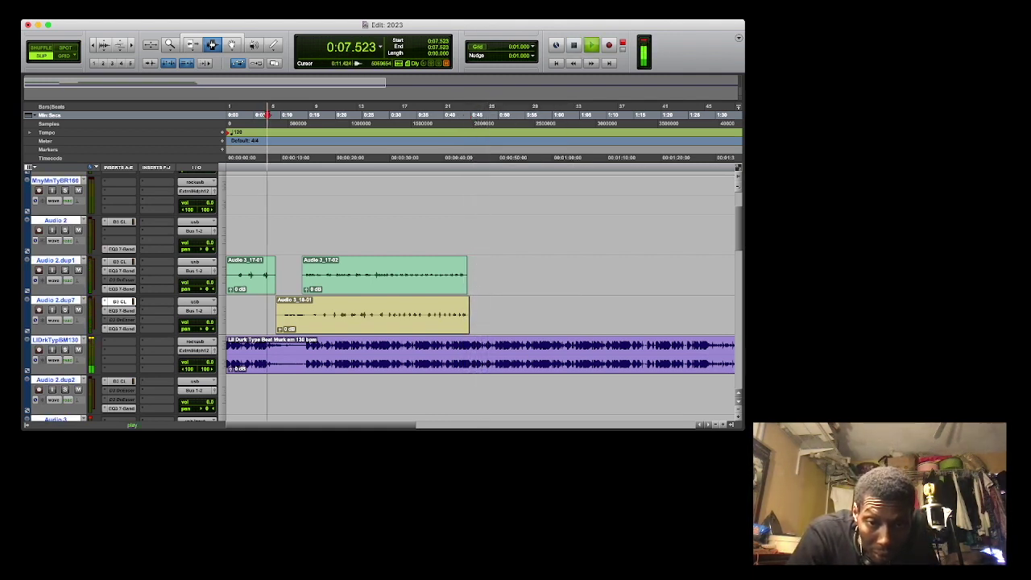
drag(283, 315, 265, 314)
key(Delete)
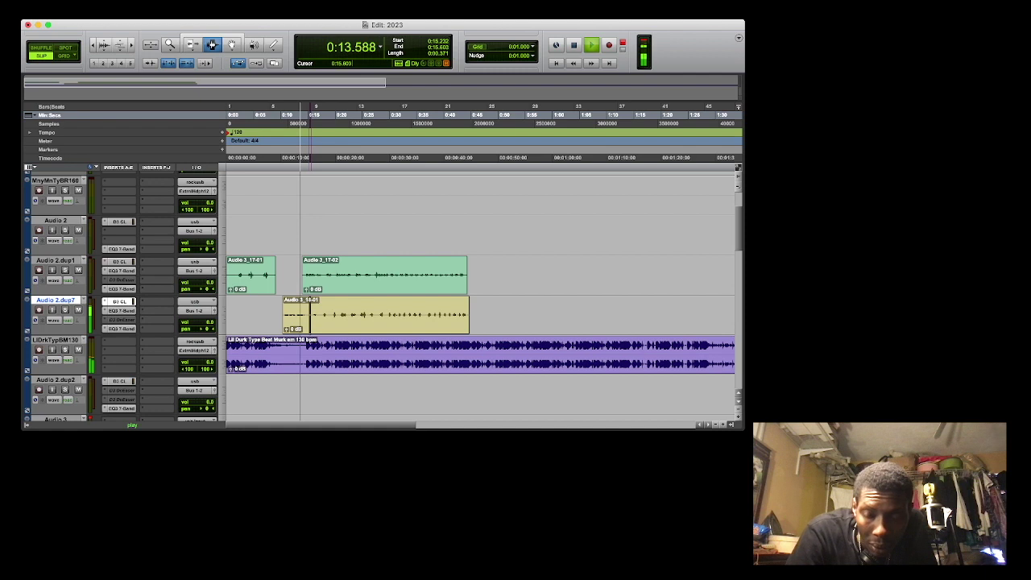
key(b)
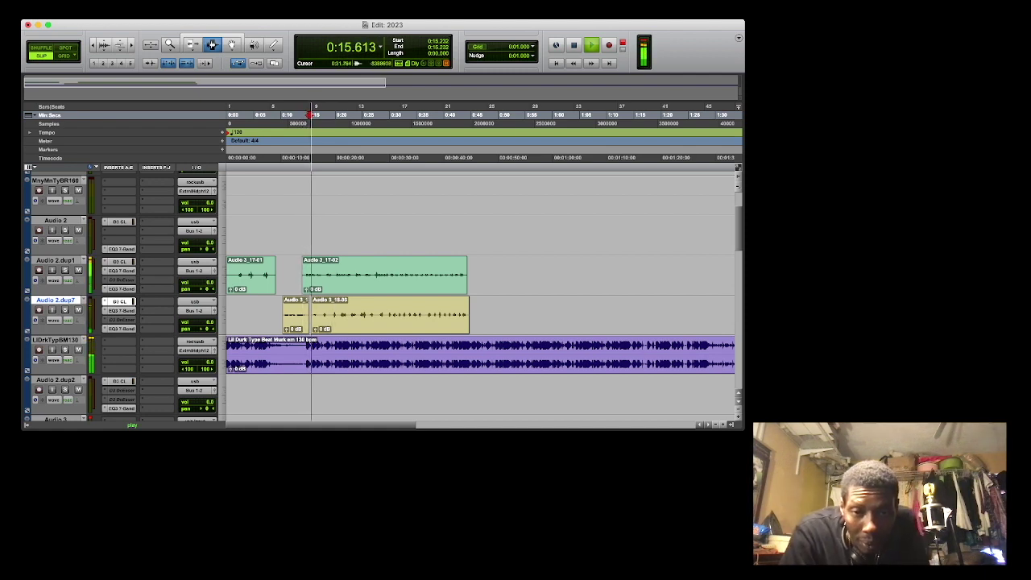
Copy the section from 0:13.931 to 0:44.766 on Audio 2.dup1 and Audio 2.dup7, and paste it at 2:18.576 on the same tracks.
double_click(311, 276)
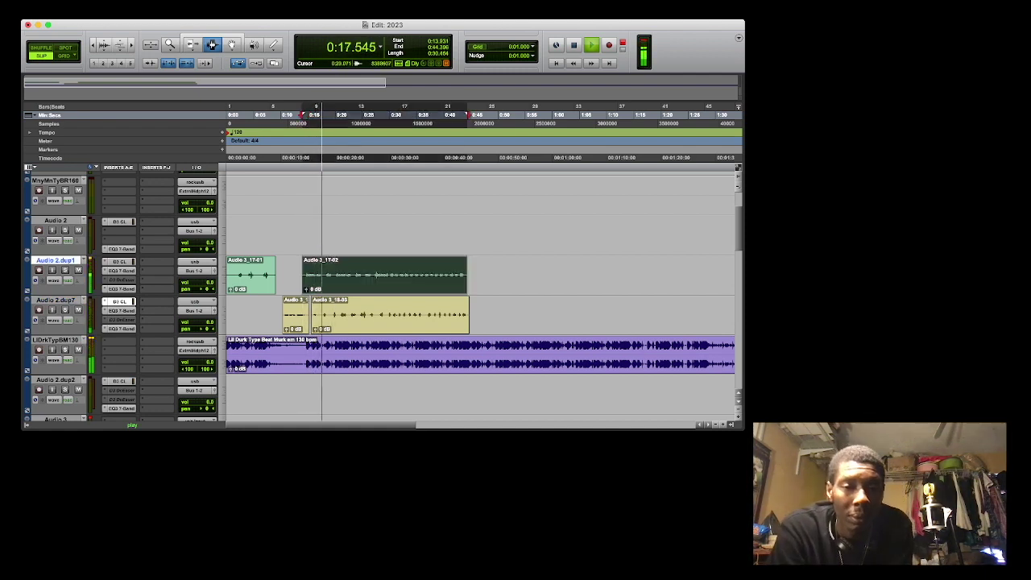
shift+double_click(429, 315)
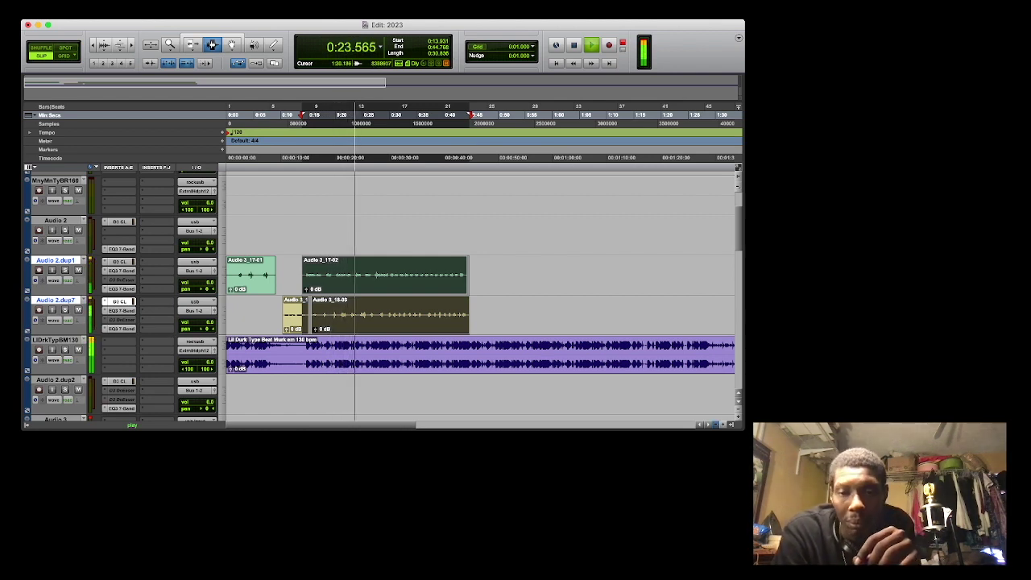
click(715, 424)
click(715, 425)
drag(415, 260, 469, 302)
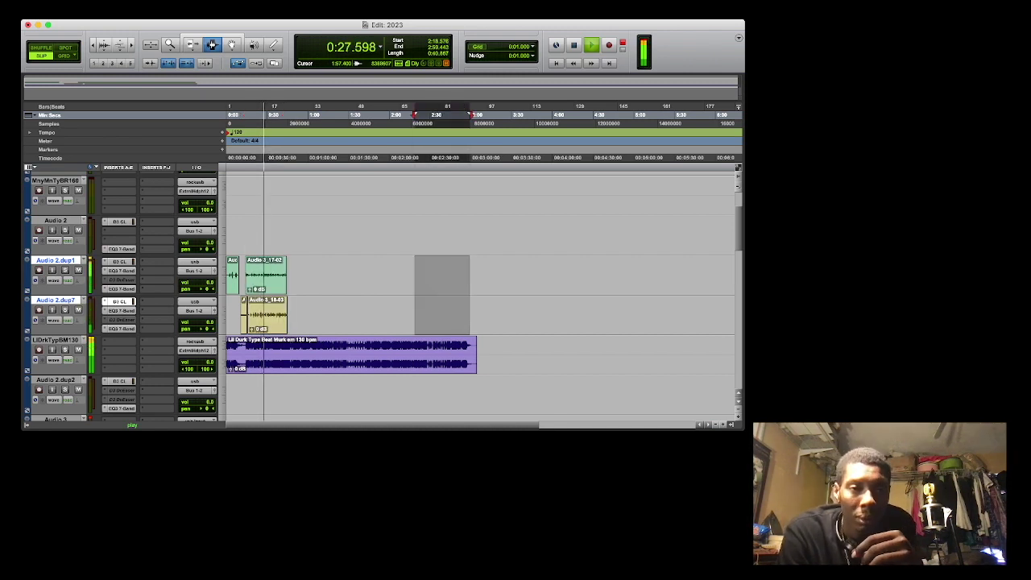
key(super+v)
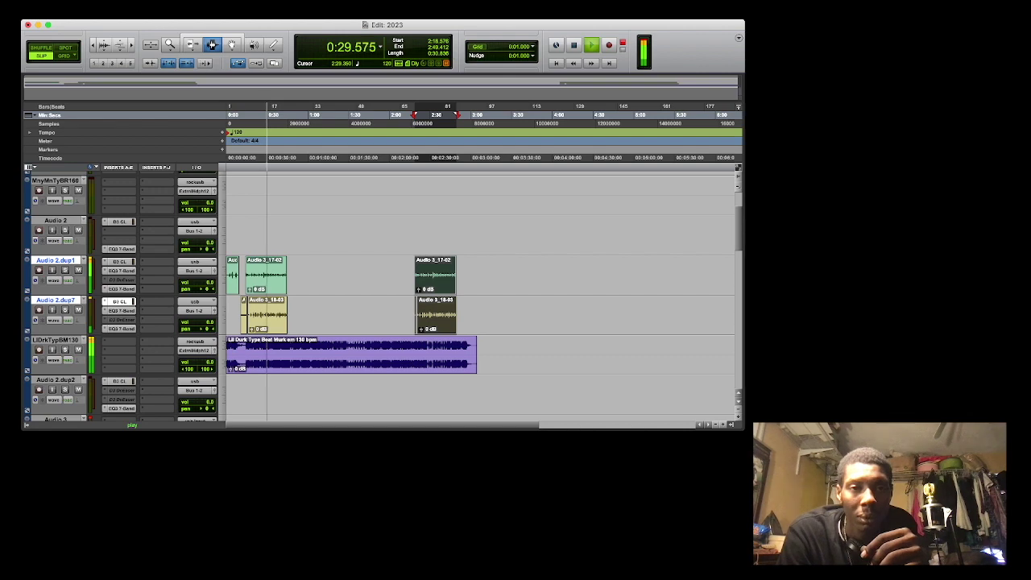
Shift the pasted vocal clips to start at 2:26.889, playing them against the beat to check the timing.
key(super)
drag(435, 275, 446, 275)
key(space)
key(space)
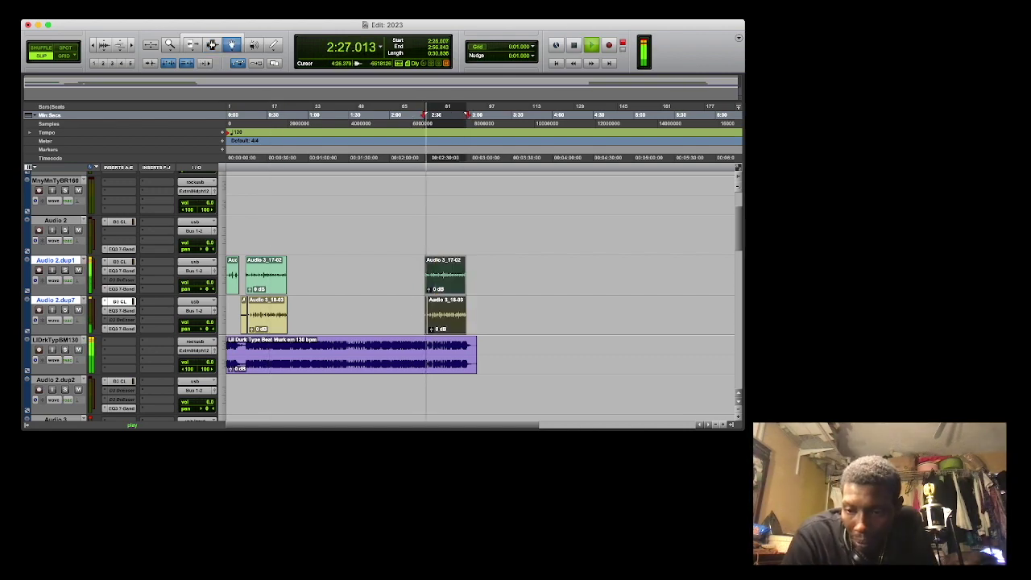
key(super+bracketright)
key(super+bracketright)
key(super+bracketright)
drag(529, 274, 539, 274)
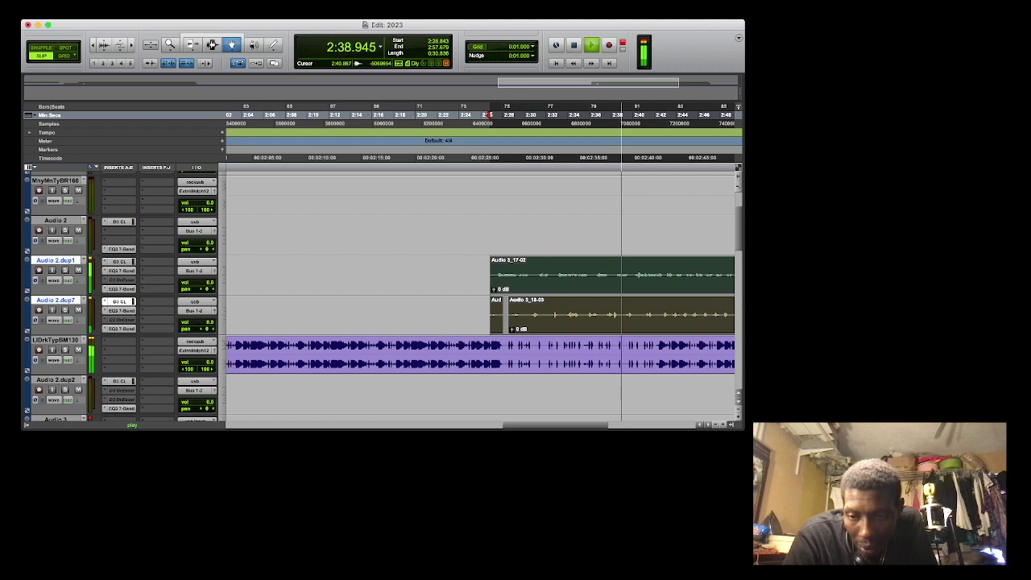
key(t)
drag(560, 275, 563, 274)
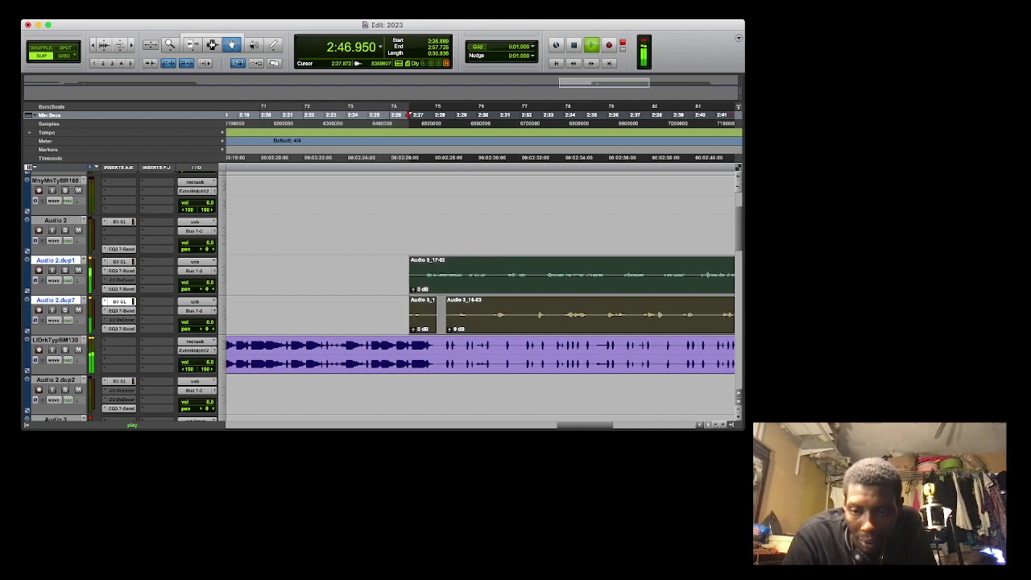
Paste another copy of the vocal section onto Audio 2.dup1 and Audio 2.dup7 at 1:18.019.
key(r)
key(r)
key(r)
key(r)
key(r)
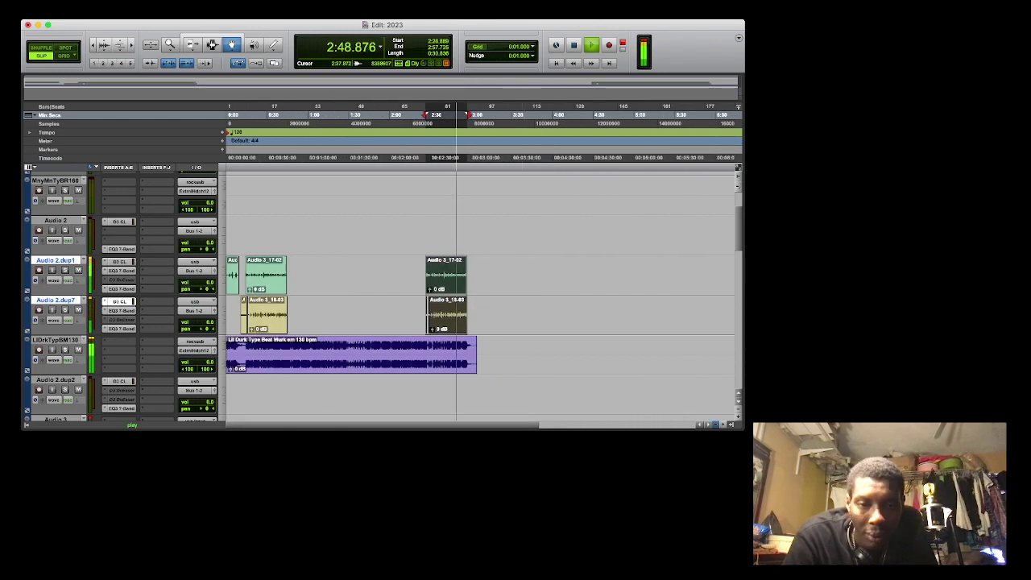
drag(280, 262, 303, 326)
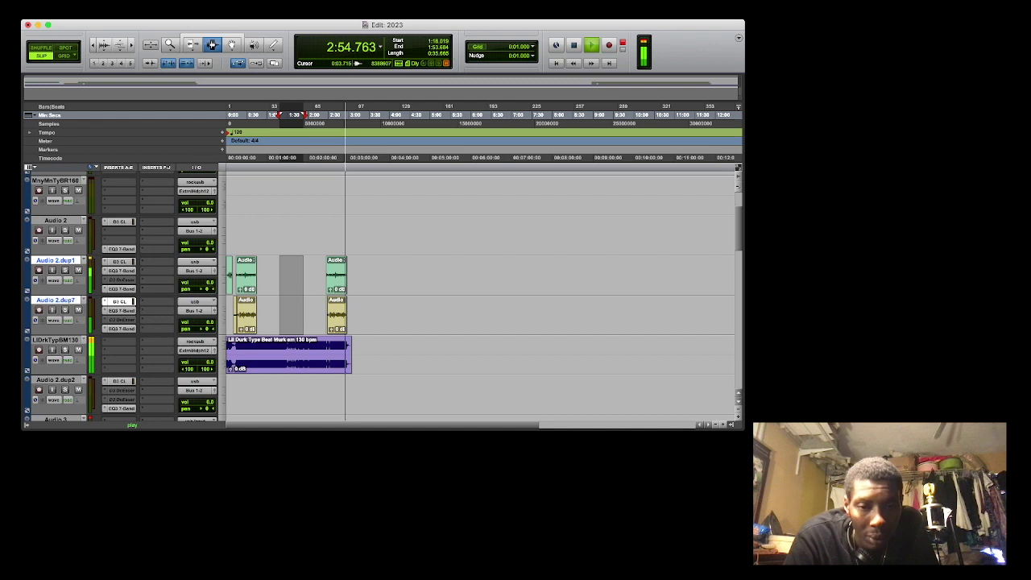
key(super+v)
Shift the middle vocal copy to start at 1:20.387, playing it against the beat to check the timing.
key(space)
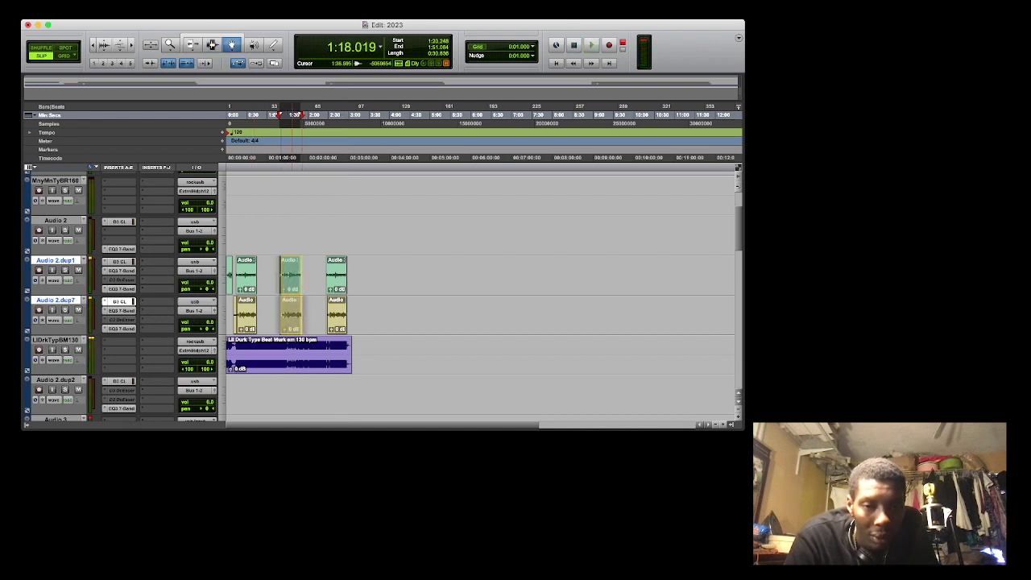
key(space)
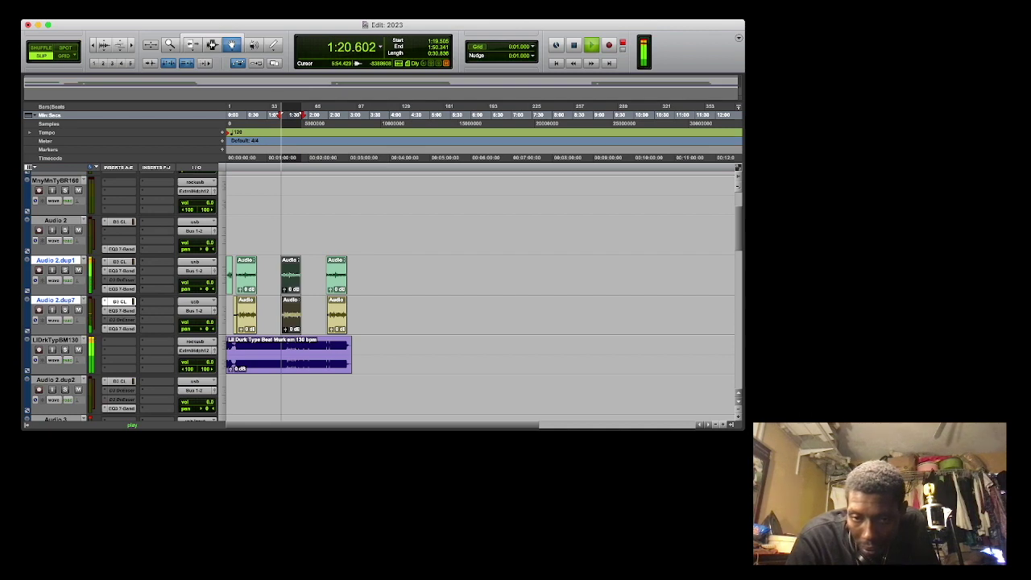
key(t)
key(t)
key(t)
key(t)
key(space)
key(space)
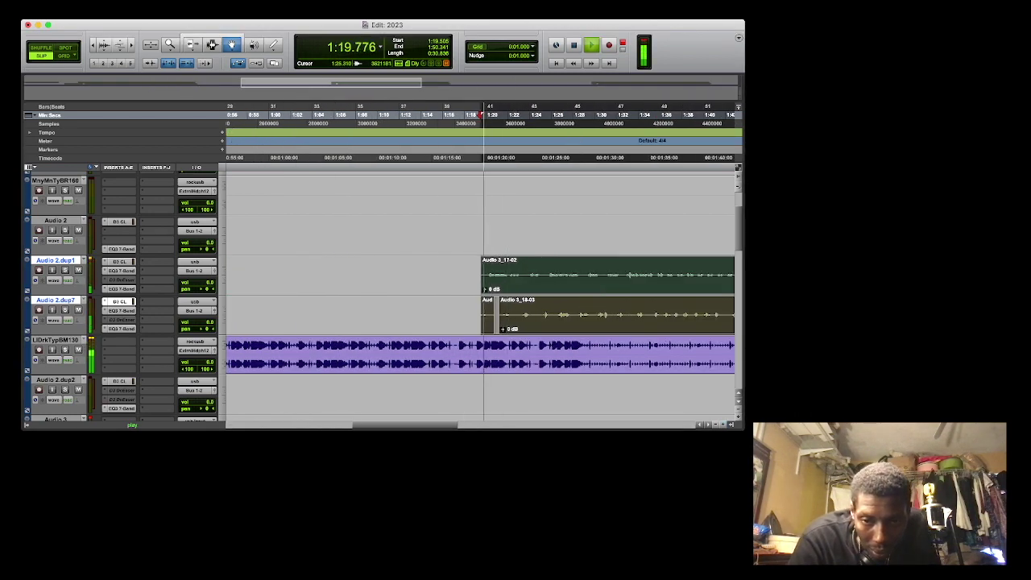
drag(519, 314, 526, 314)
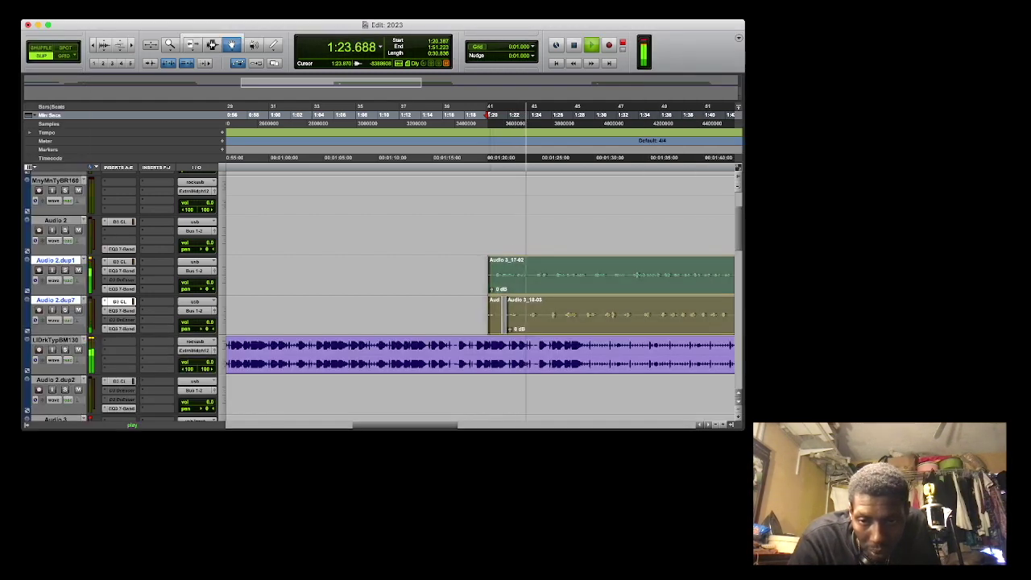
drag(531, 314, 529, 314)
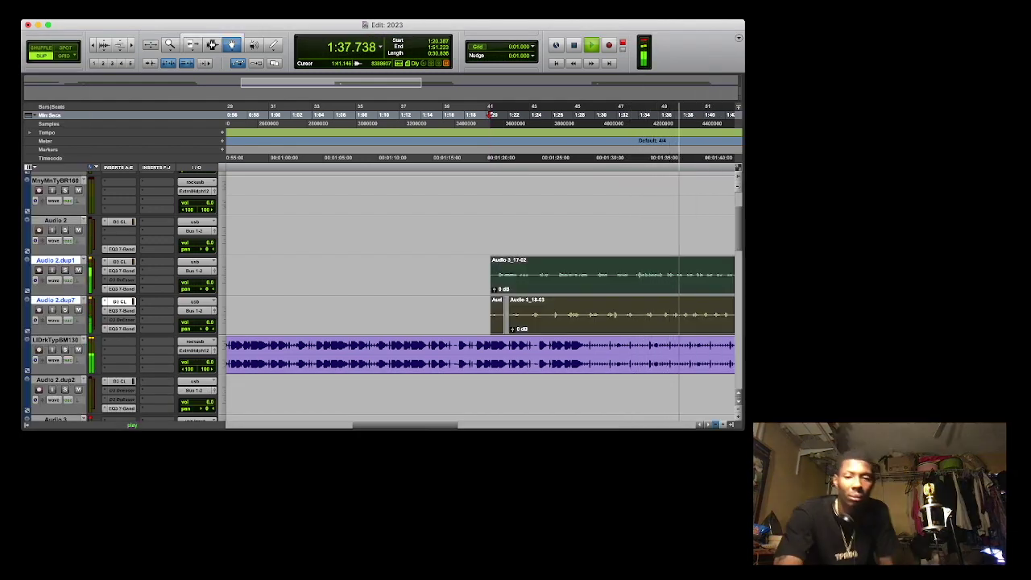
Record a third vocal take on Audio 3 from 0:35.665 to about 2:32, and play it back.
key(r)
key(r)
key(r)
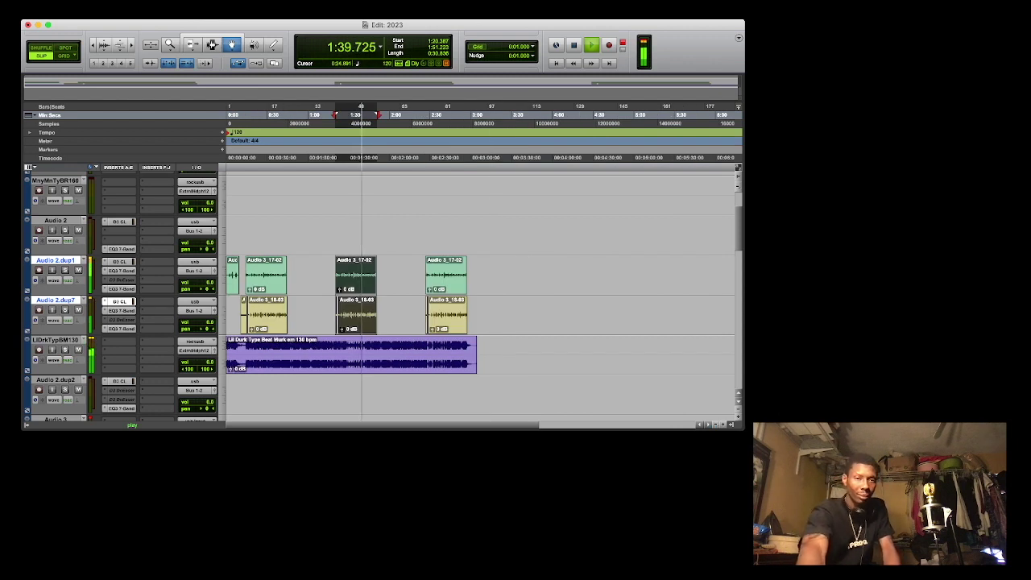
click(274, 114)
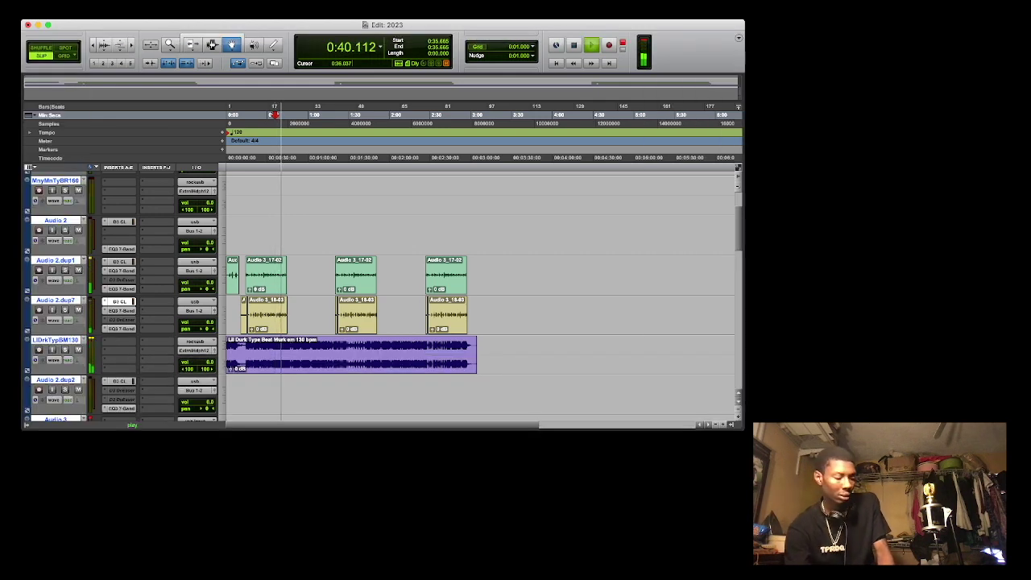
key(space)
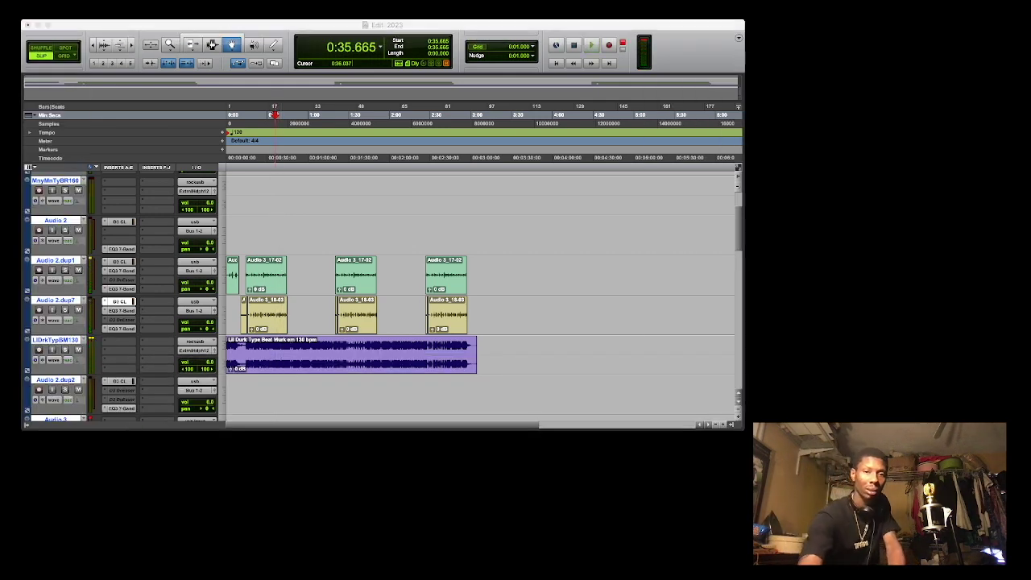
key(super+Tab)
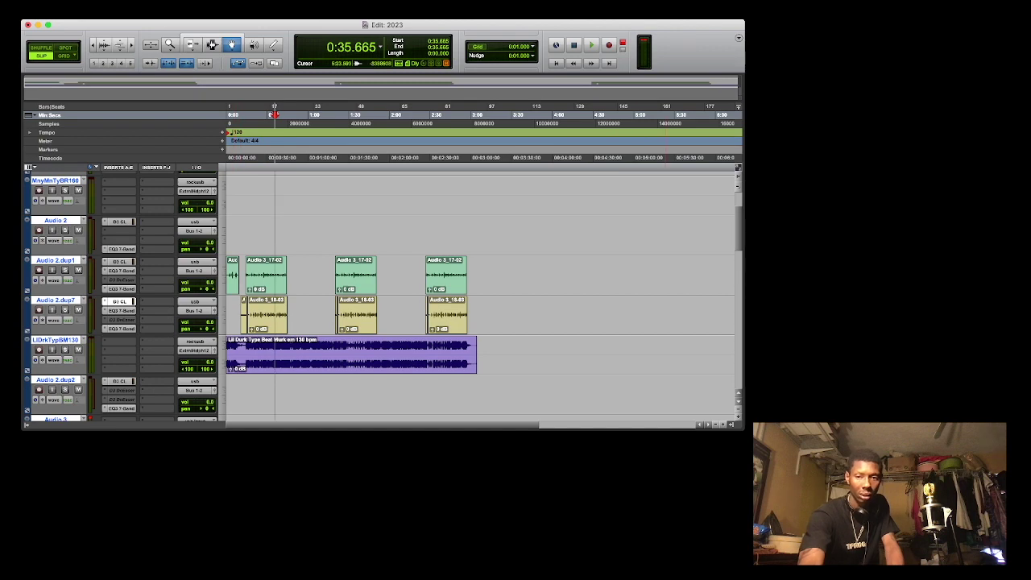
scroll(480, 295, down, 10)
scroll(480, 294, up, 8)
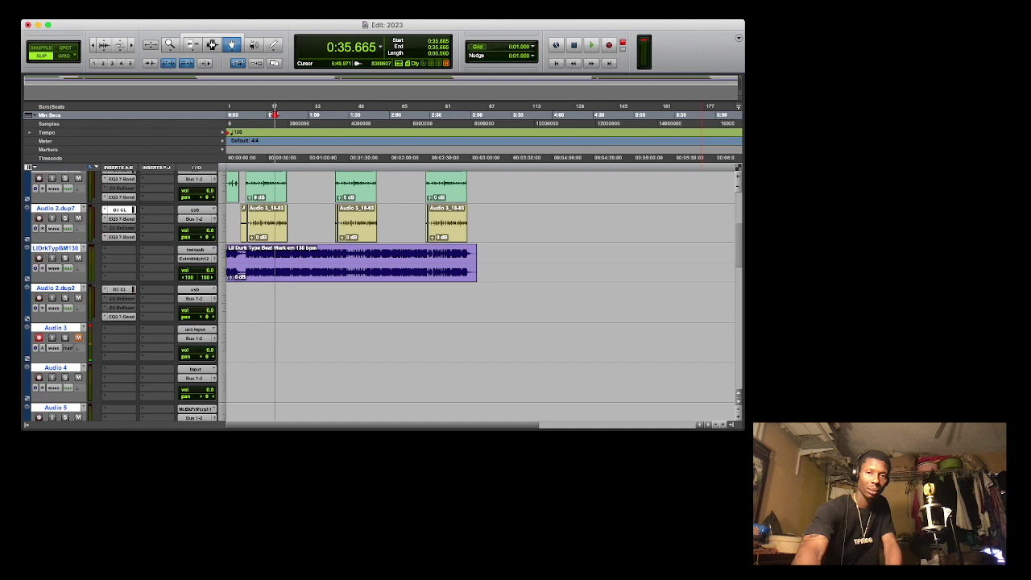
key(super+space)
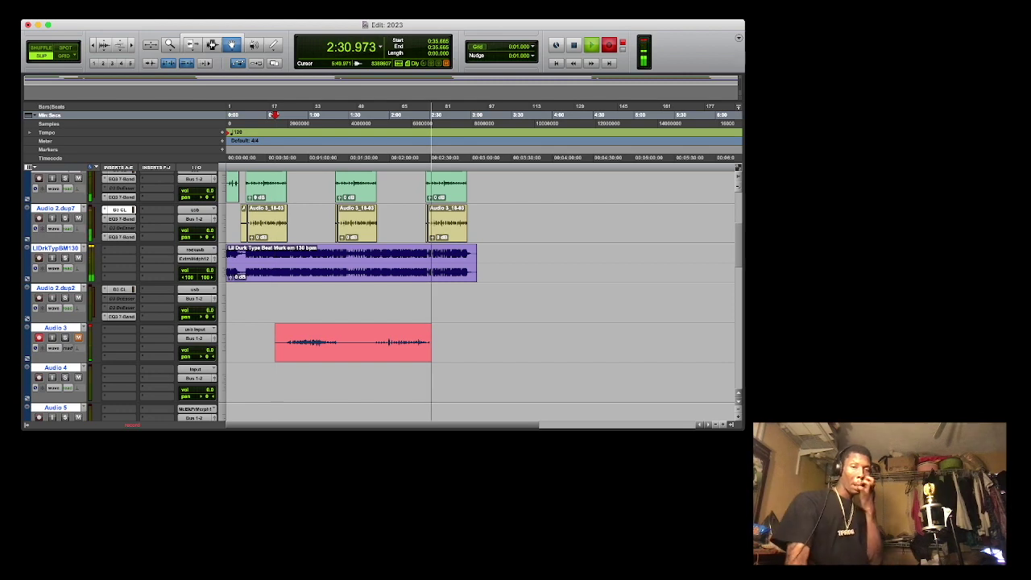
key(space)
key(space)
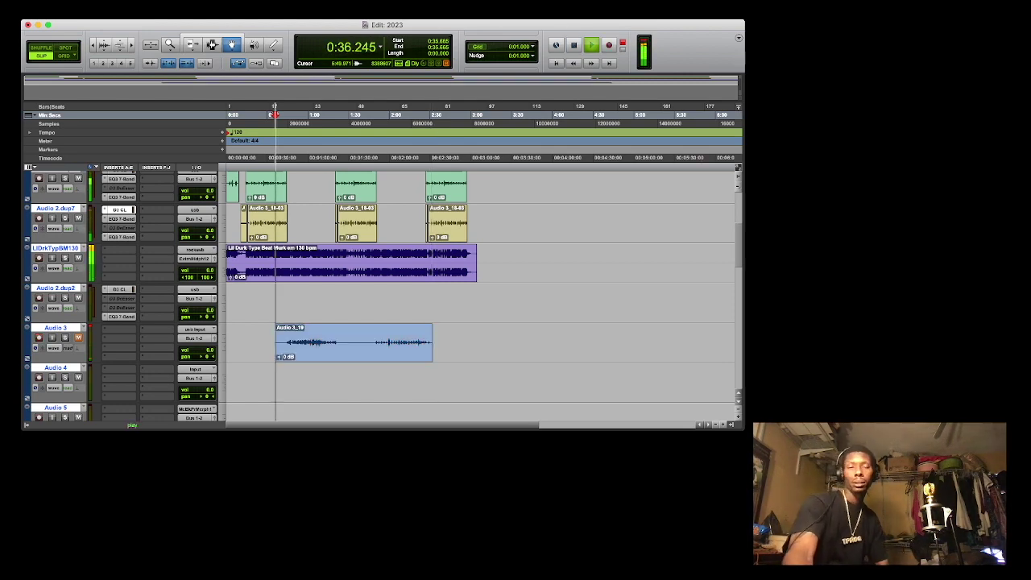
Move the third take from Audio 3 up to Audio 2.dup2, keeping its start at 0:35.665.
click(365, 343)
drag(355, 343, 354, 303)
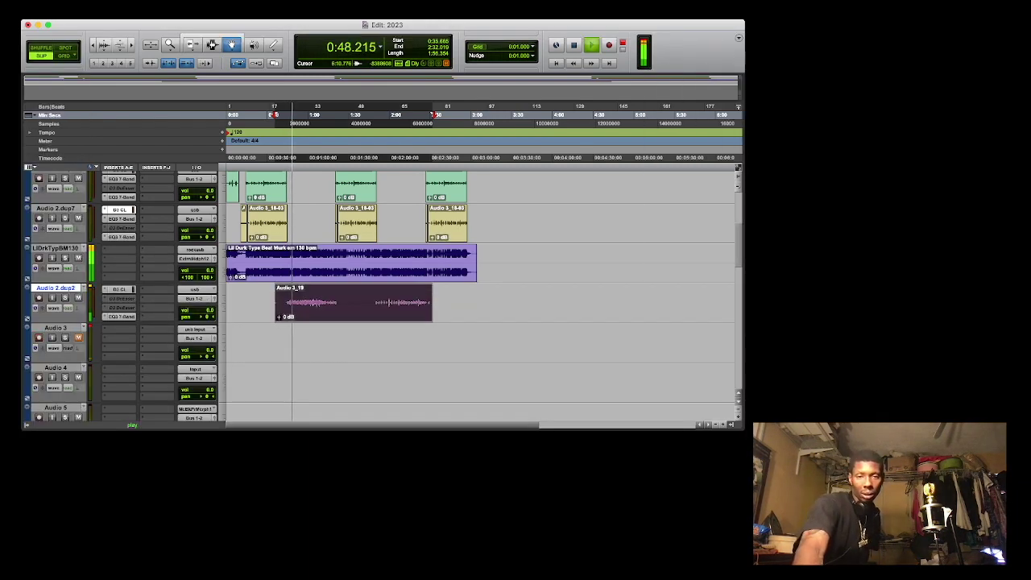
scroll(484, 298, up, 3)
scroll(484, 298, up, 3)
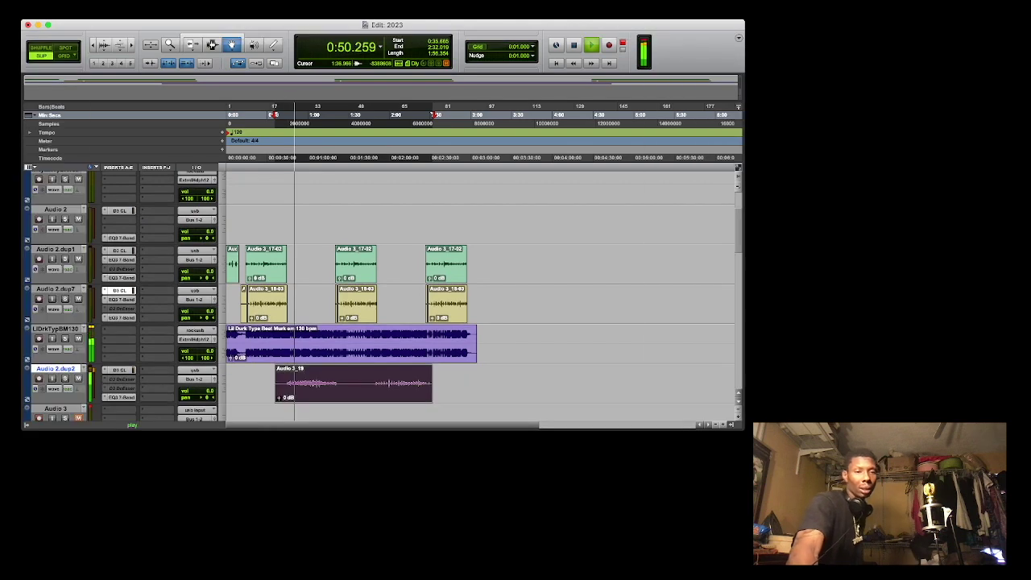
Duplicate the Audio 2.dup7 track and move the third take from Audio 2.dup2 up onto the duplicate.
click(56, 288)
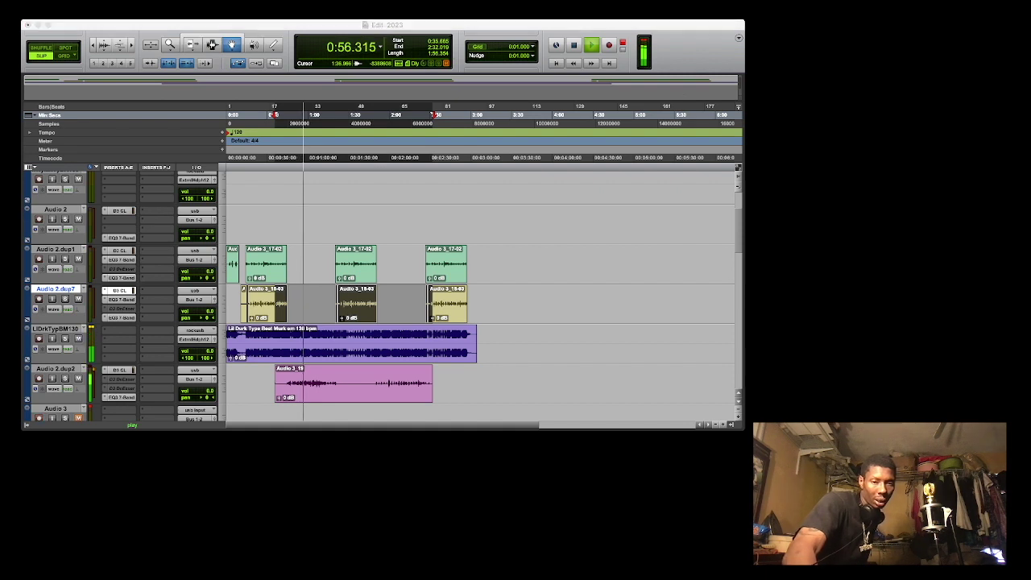
key(Return)
drag(383, 413, 383, 344)
Delete the leftover copied vocal clips before and after the third take on Audio 2.dup8.
click(262, 344)
key(BackSpace)
click(456, 350)
key(BackSpace)
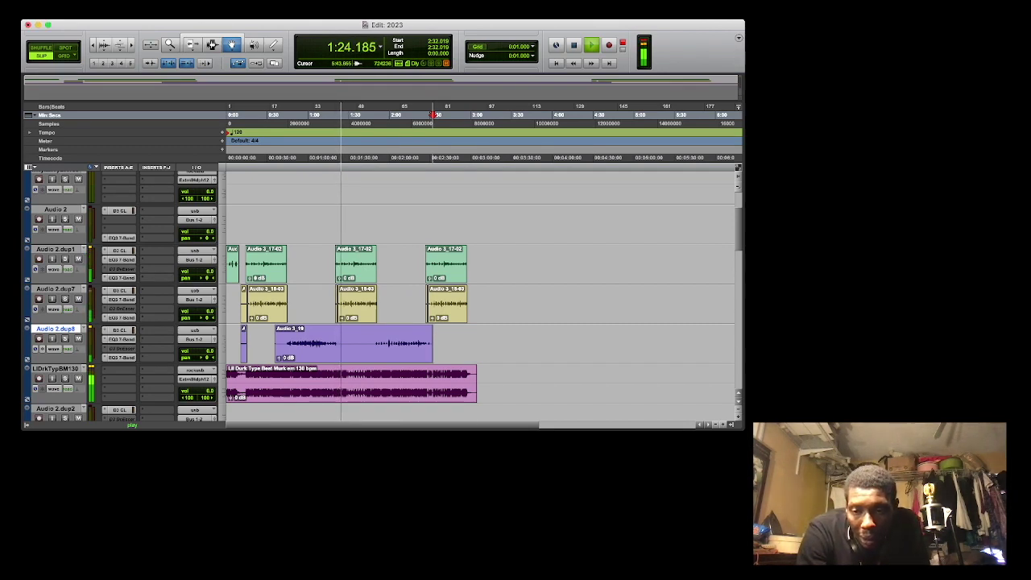
Delete the short opening clip at 2:26.889 from the last vocal copy on Audio 2.dup7.
key(t)
key(t)
key(t)
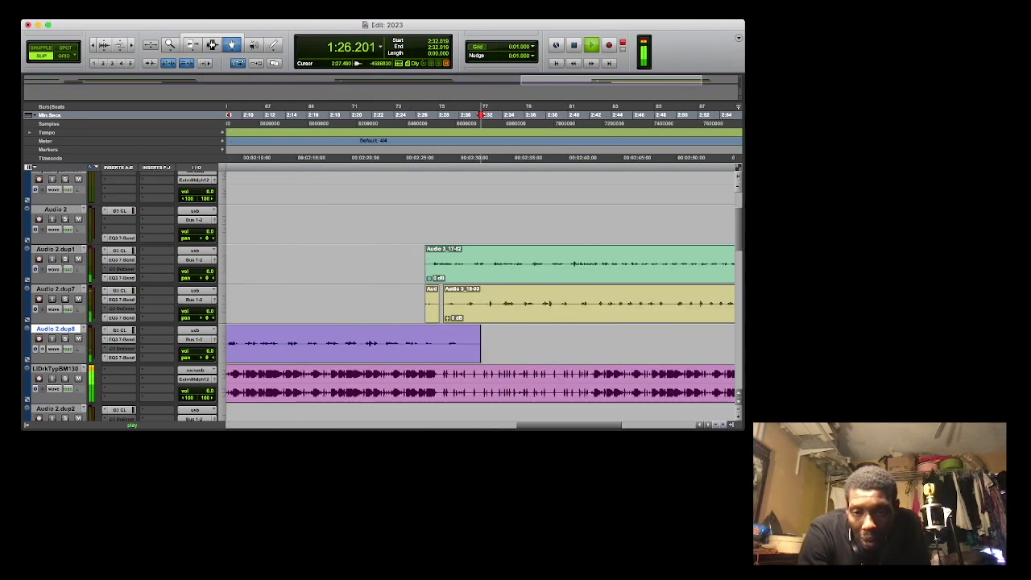
click(432, 311)
key(Delete)
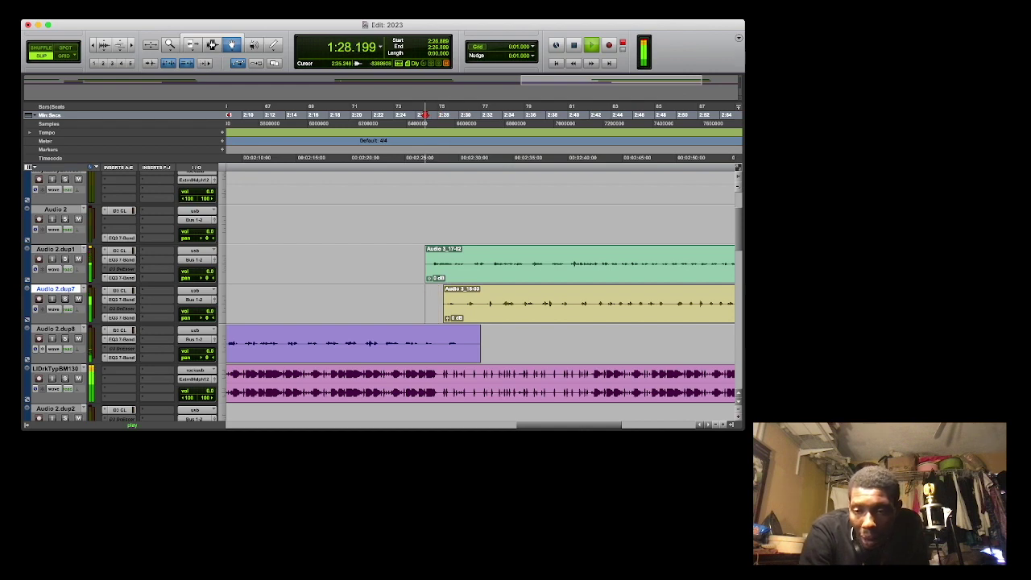
key(super+bracketleft)
key(super+bracketleft)
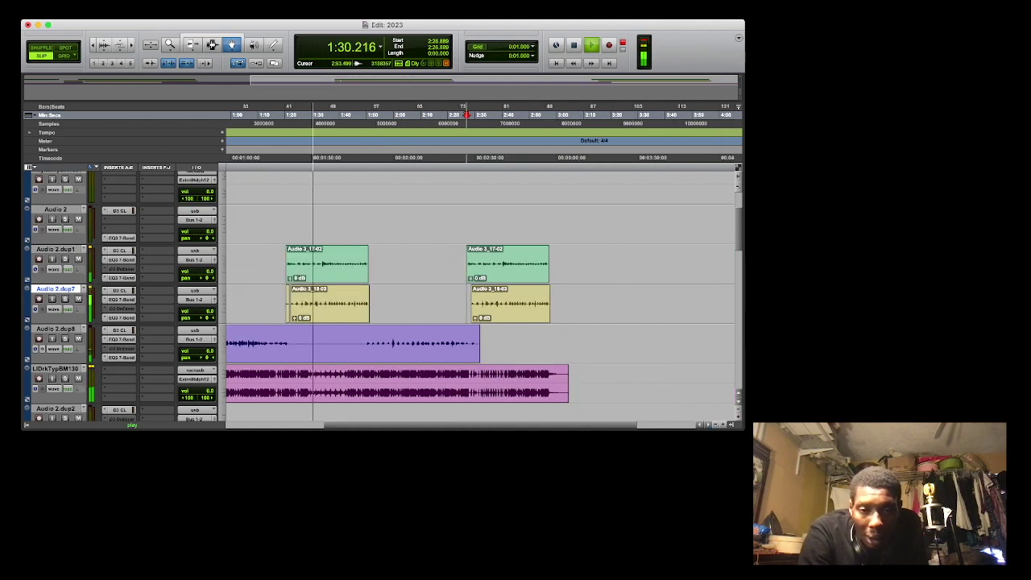
Delete the short clip at 1:20.387 on Audio 2.dup7 and trim the start of the following vocal clip to about 1:23.777.
click(288, 309)
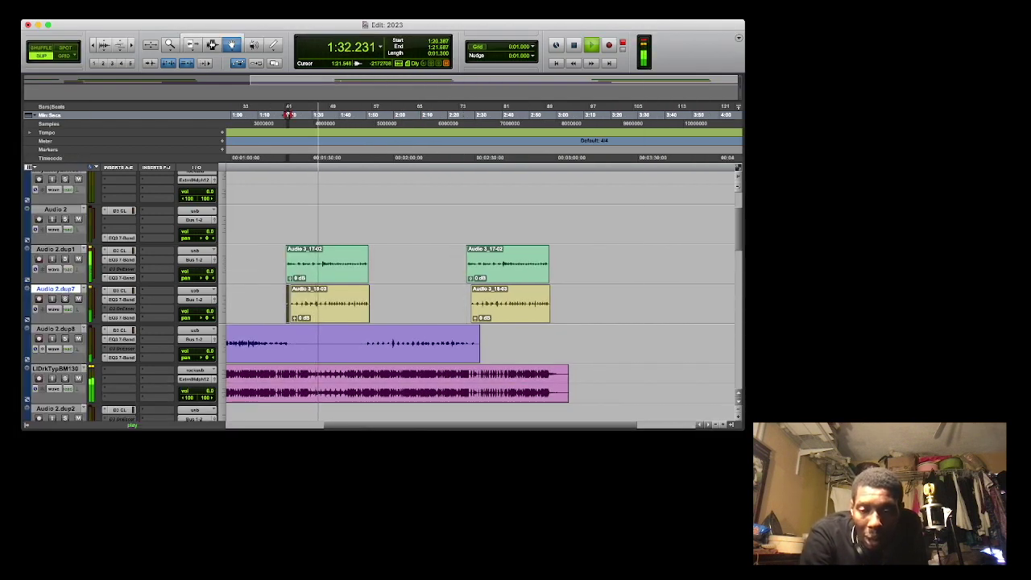
key(Delete)
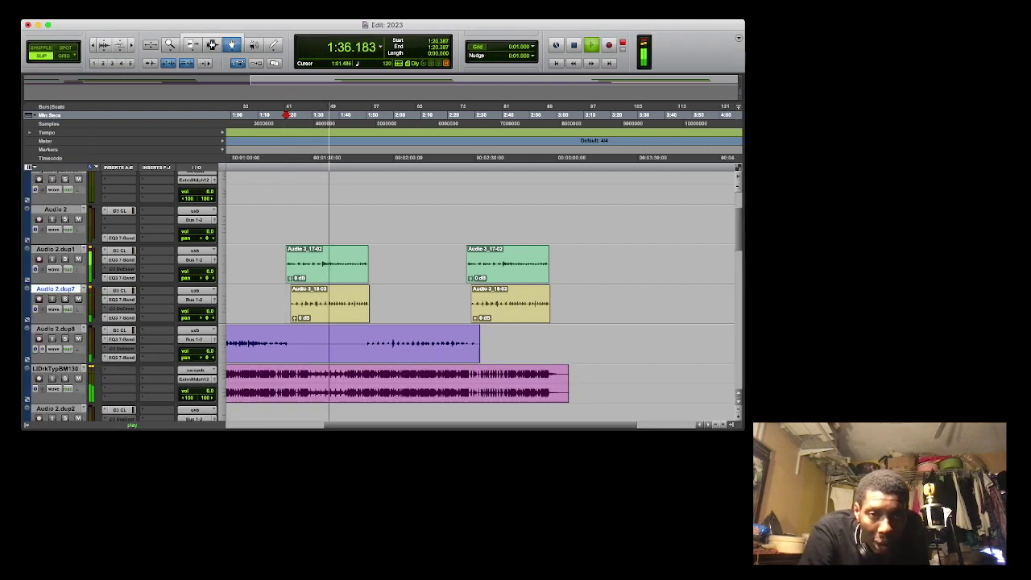
key(F6)
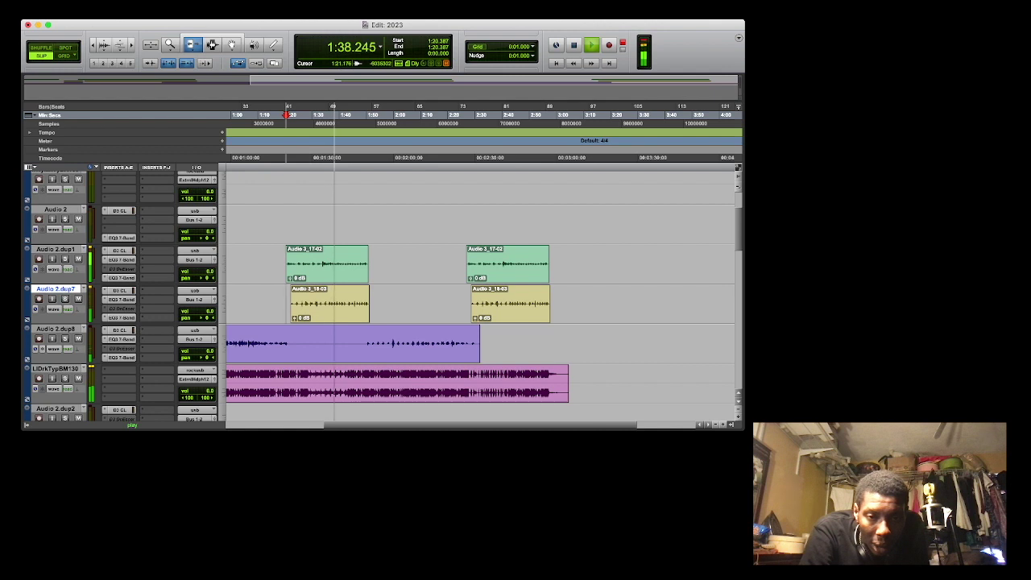
drag(290, 304, 296, 303)
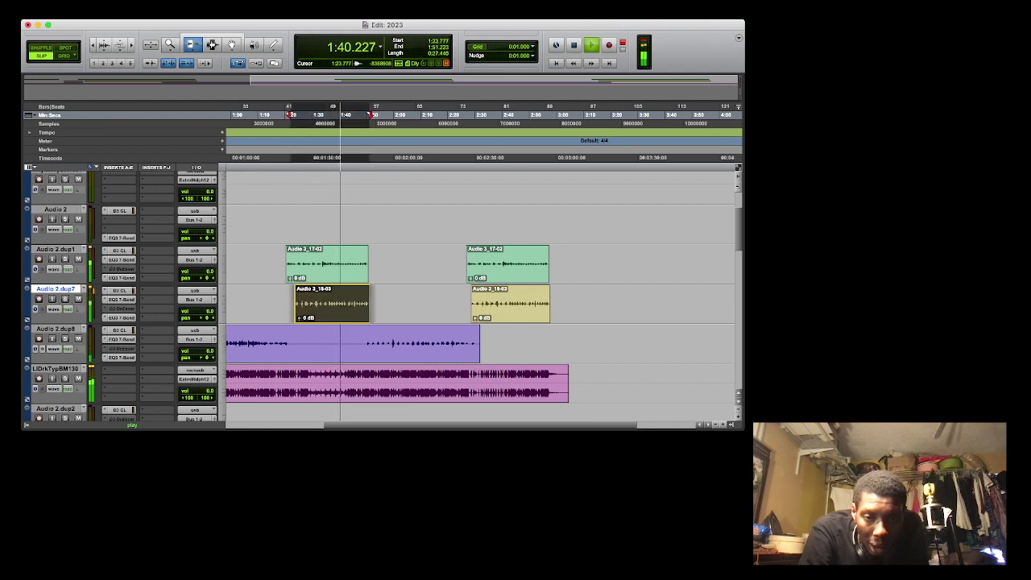
Cut the silent stretch starting at 1:21.920 from the long vocal clip on Audio 2.dup8 and remove its tail after 2:31.022.
key(F7)
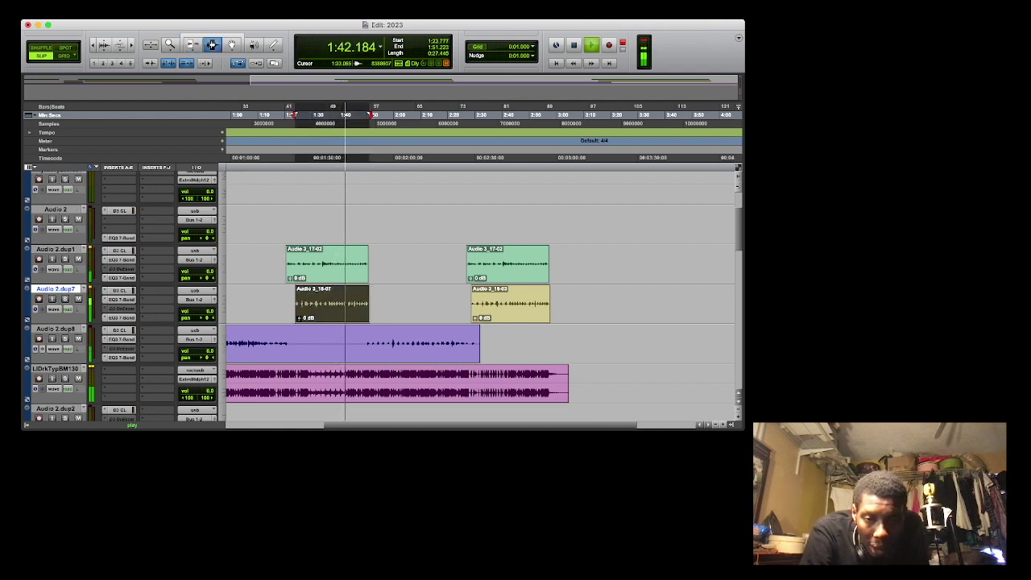
click(290, 343)
drag(290, 343, 364, 344)
key(Delete)
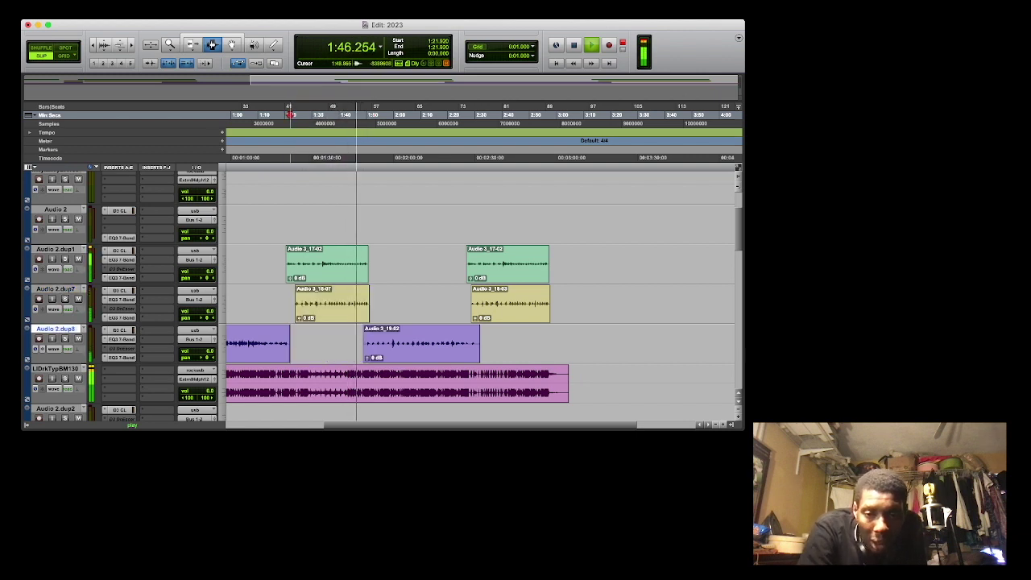
drag(478, 343, 499, 343)
key(Delete)
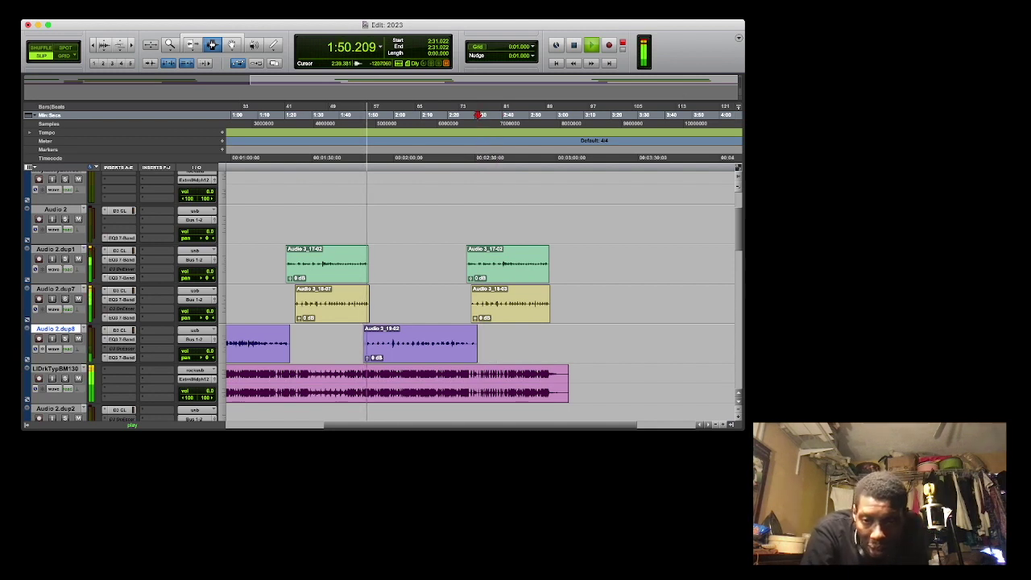
Delete the opening part of the last vocal copy on Audio 2.dup7, up to 2:30.093.
click(475, 304)
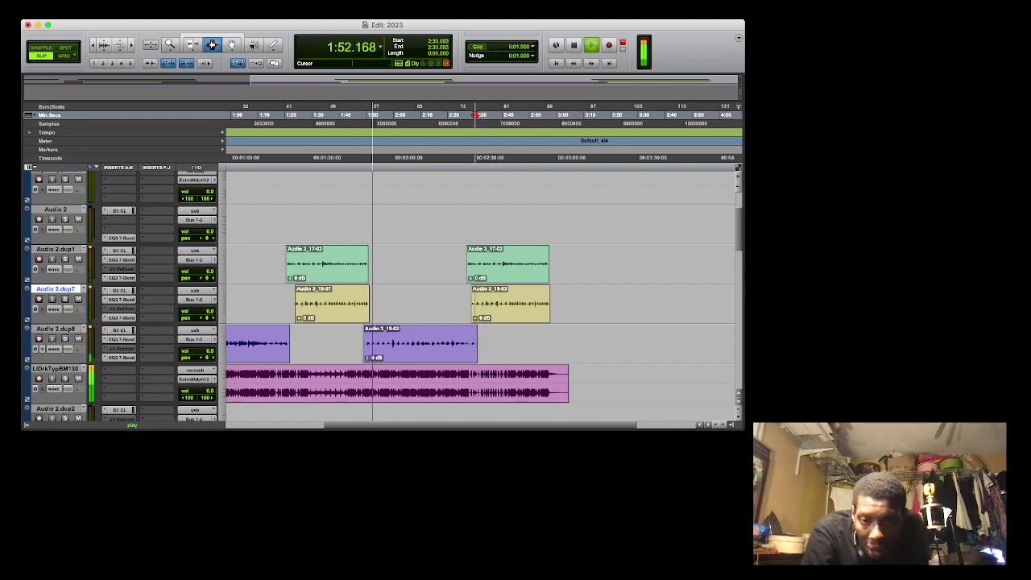
drag(475, 304, 451, 304)
key(Delete)
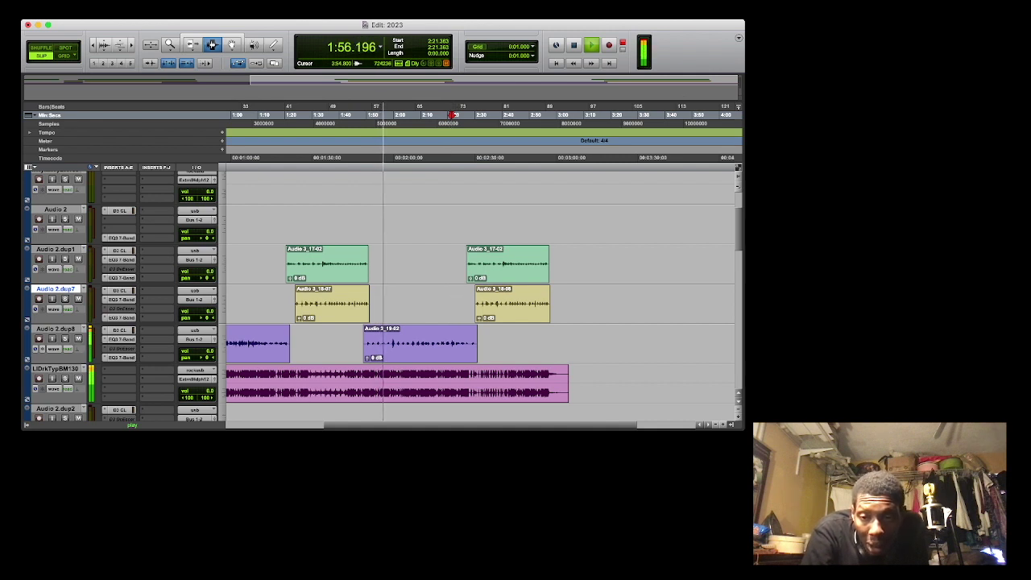
Delete the silent opening of the first verse clip on Audio 2.dup8, starting from 0:31.207.
key(r)
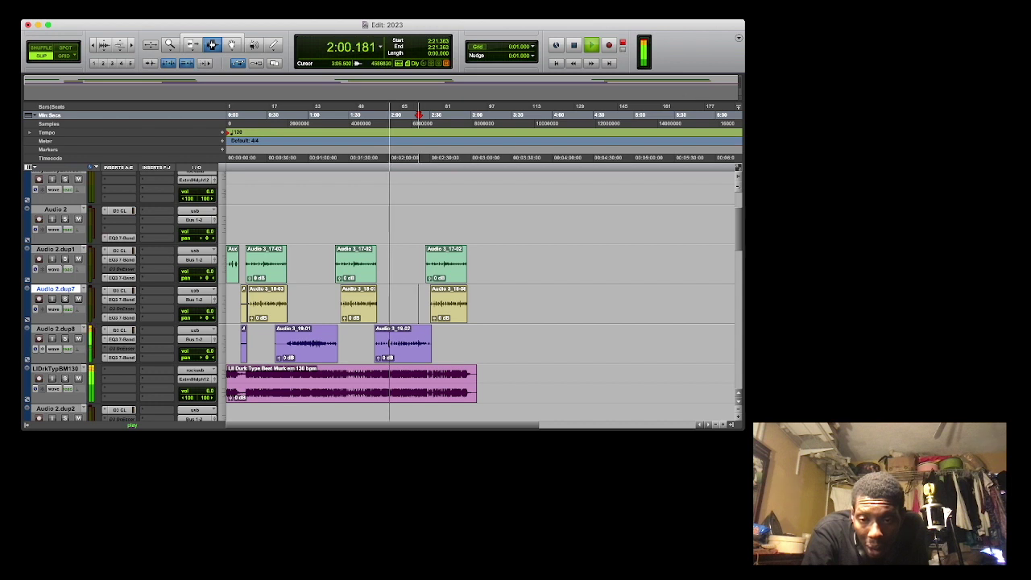
key(super+a)
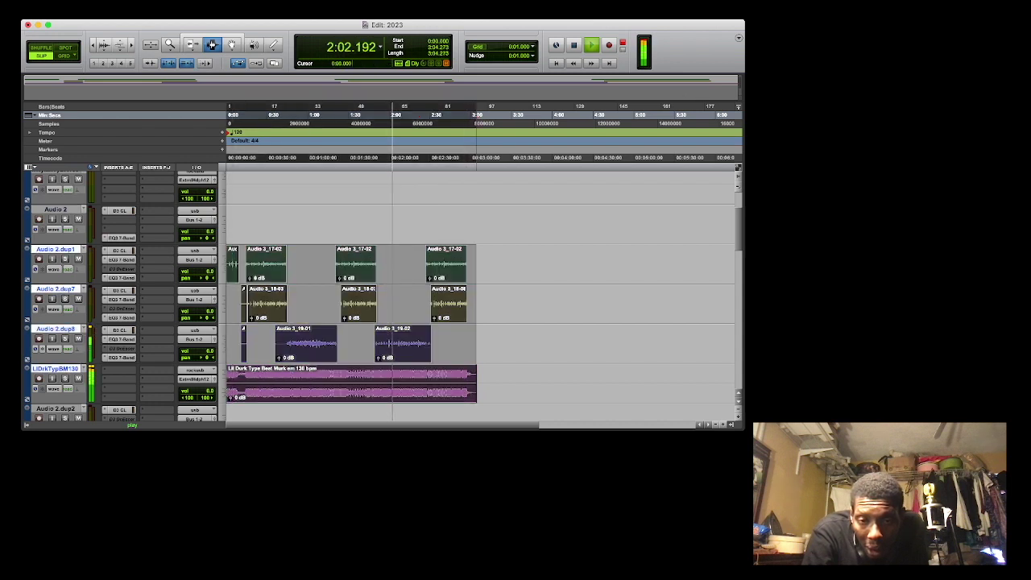
drag(270, 342, 285, 343)
key(BackSpace)
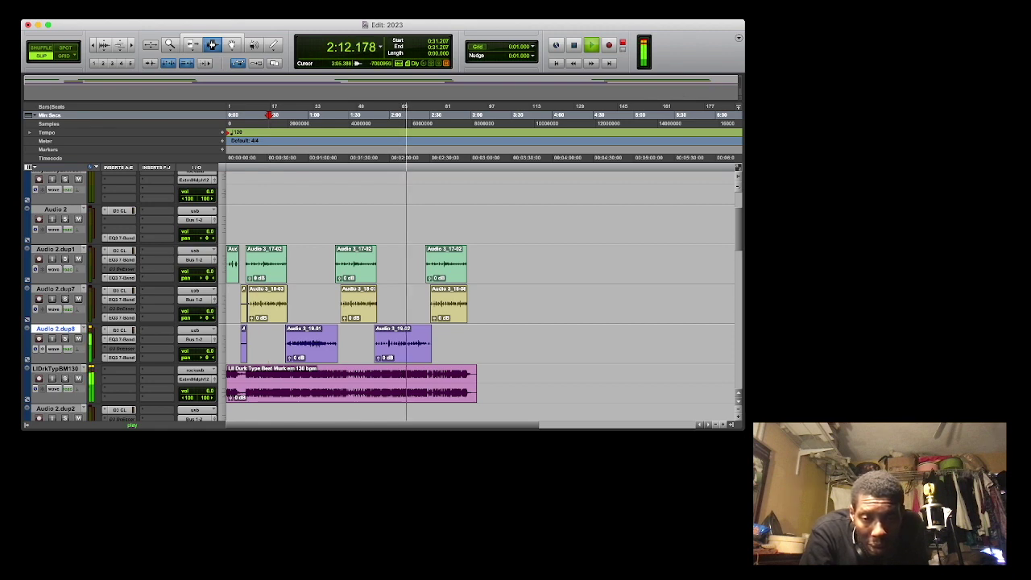
Delete the end of the second verse clip on Audio 2.dup8 from 2:28.143 onward.
click(478, 382)
drag(478, 383, 226, 265)
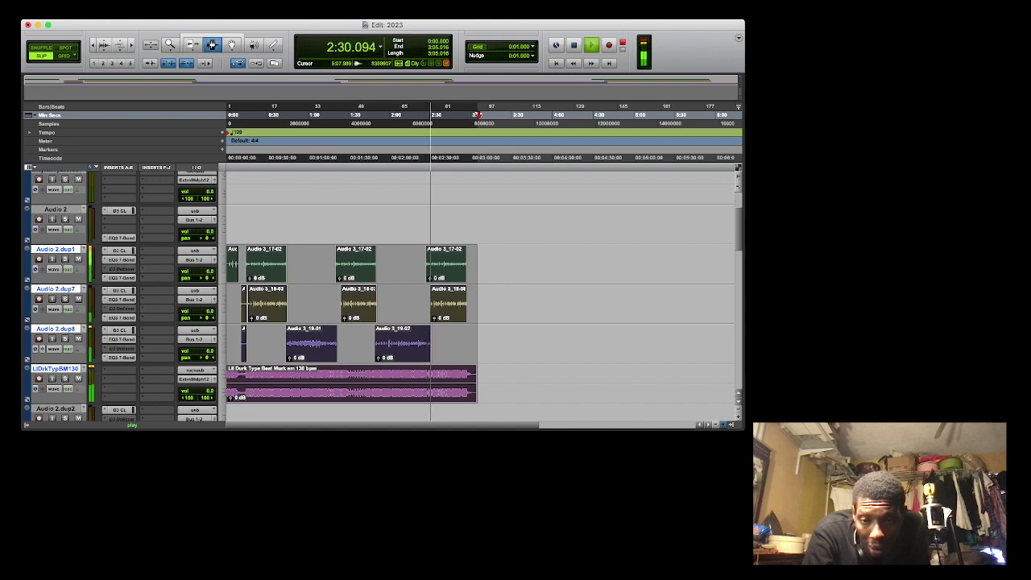
key(t)
key(t)
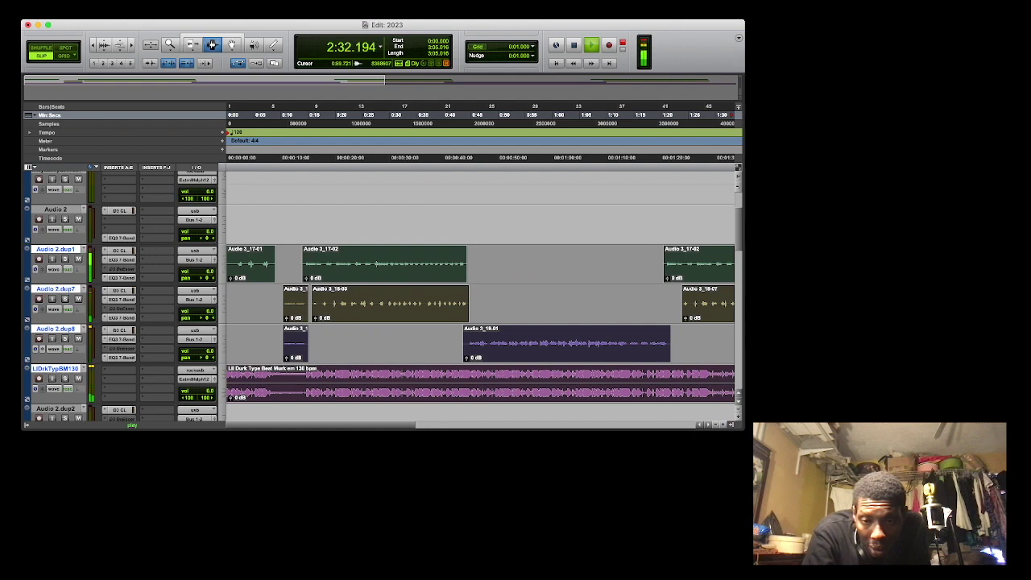
scroll(480, 322, right, 10)
scroll(480, 322, left, 1)
drag(495, 355, 448, 355)
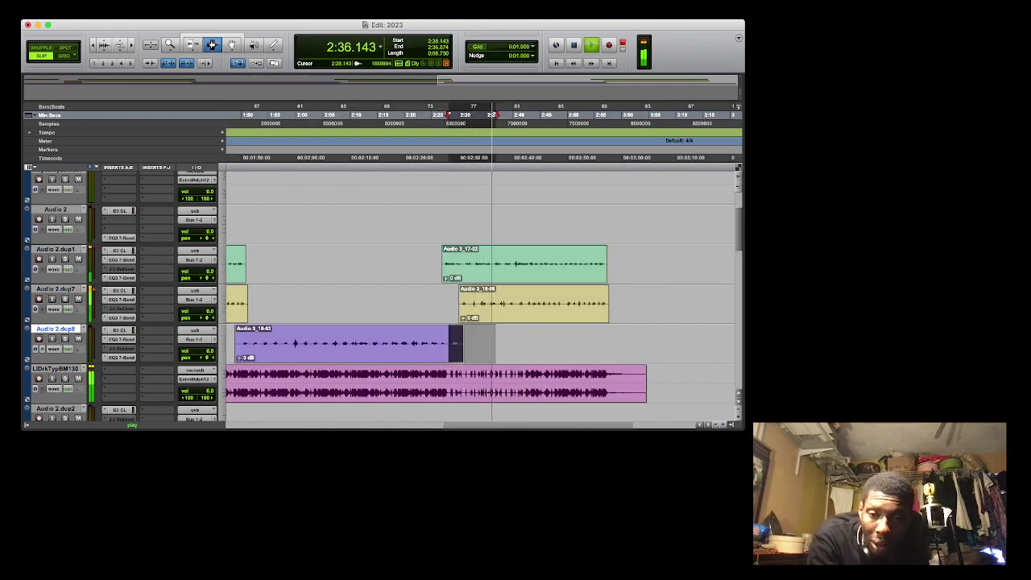
key(Delete)
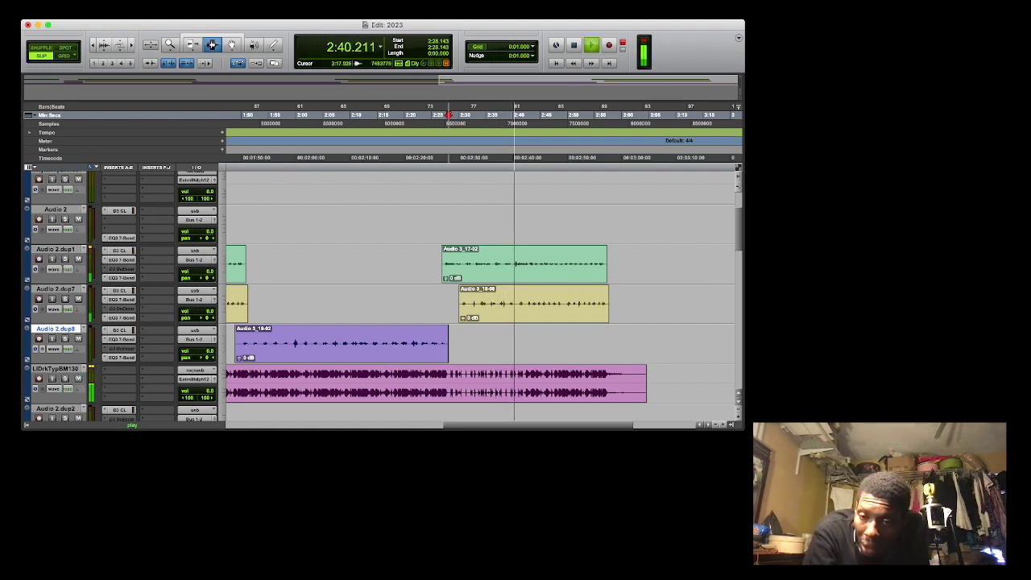
Stop playback and clear the finished song by deleting all vocal clips and the Lil Durk type beat from the timeline.
key(super+bracketleft)
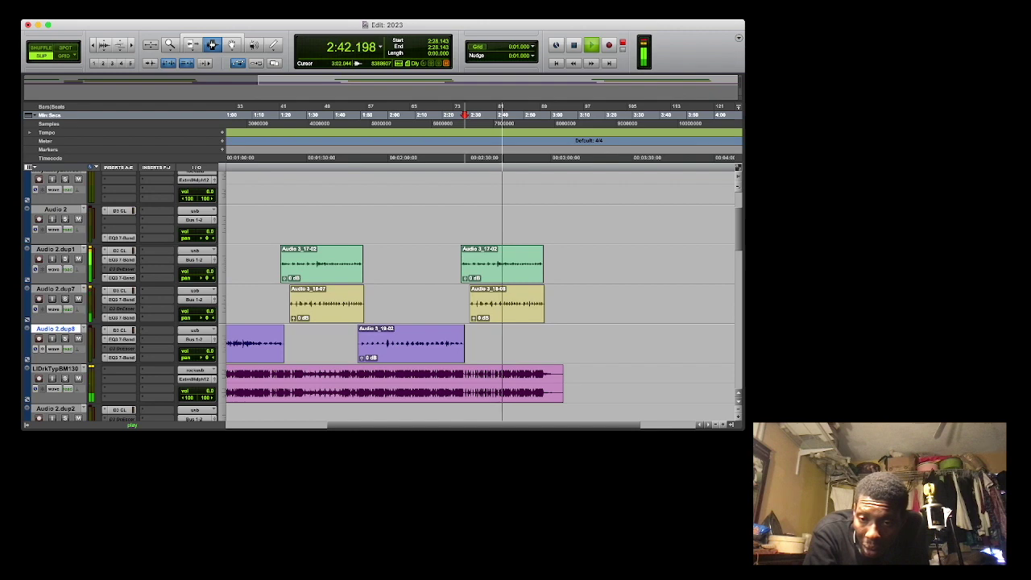
key(super+bracketleft)
key(super+a)
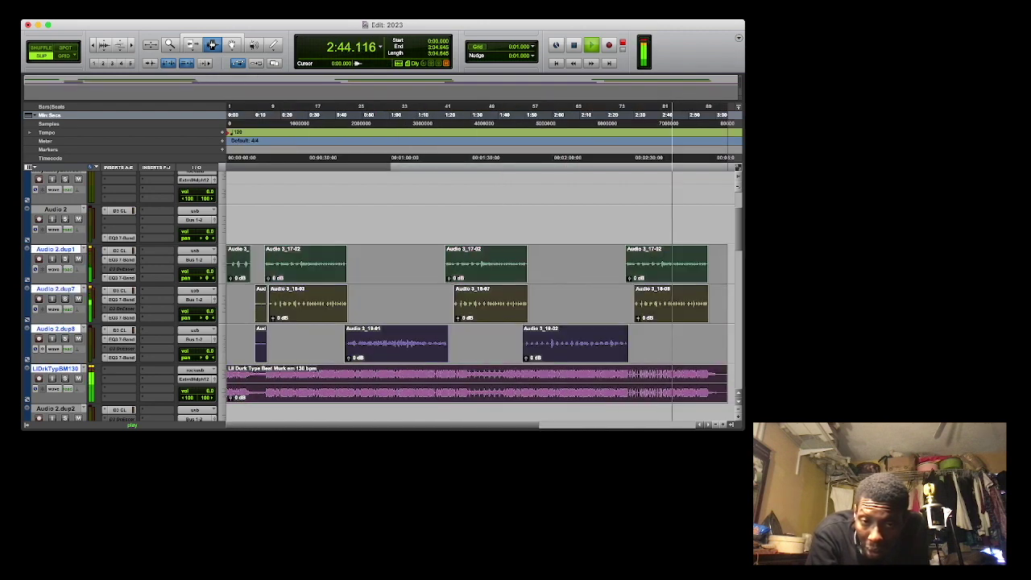
drag(275, 343, 236, 343)
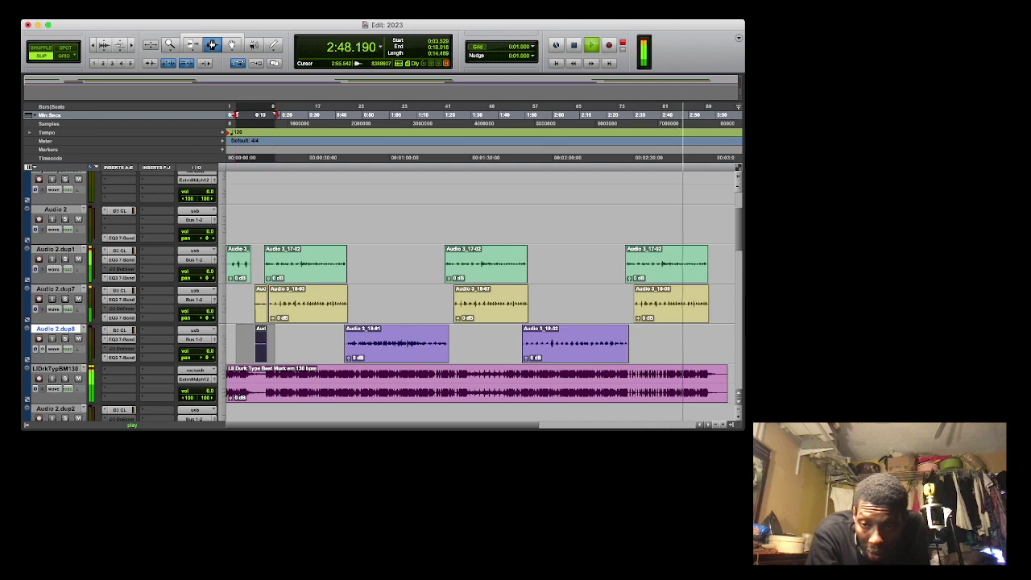
key(super+a)
drag(227, 189, 227, 263)
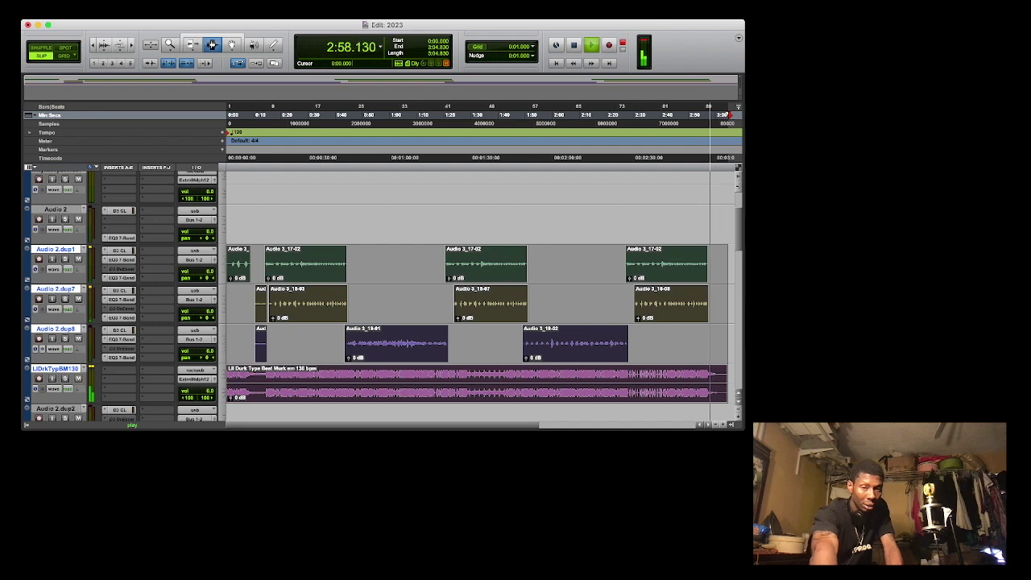
key(space)
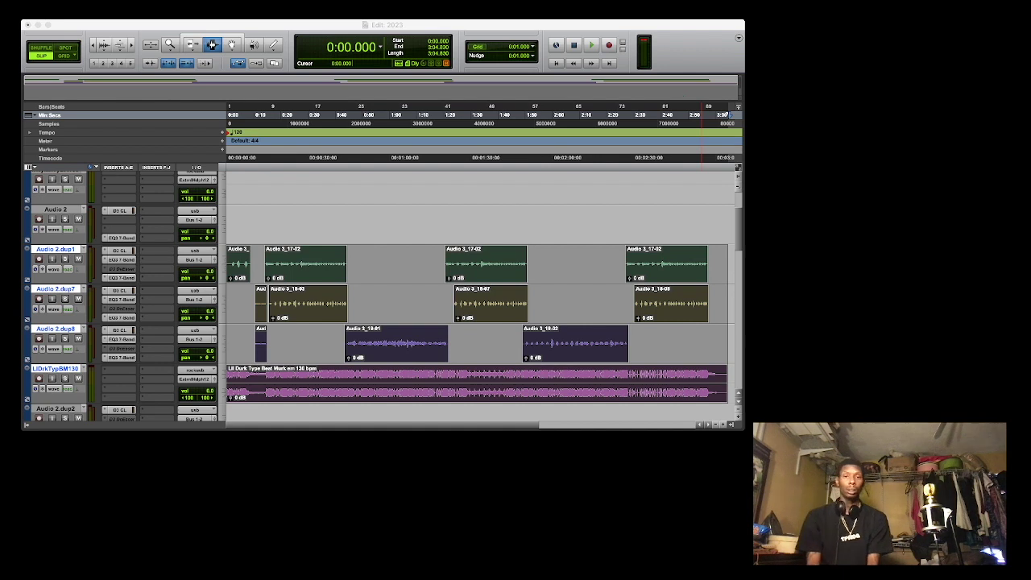
key(super+Tab)
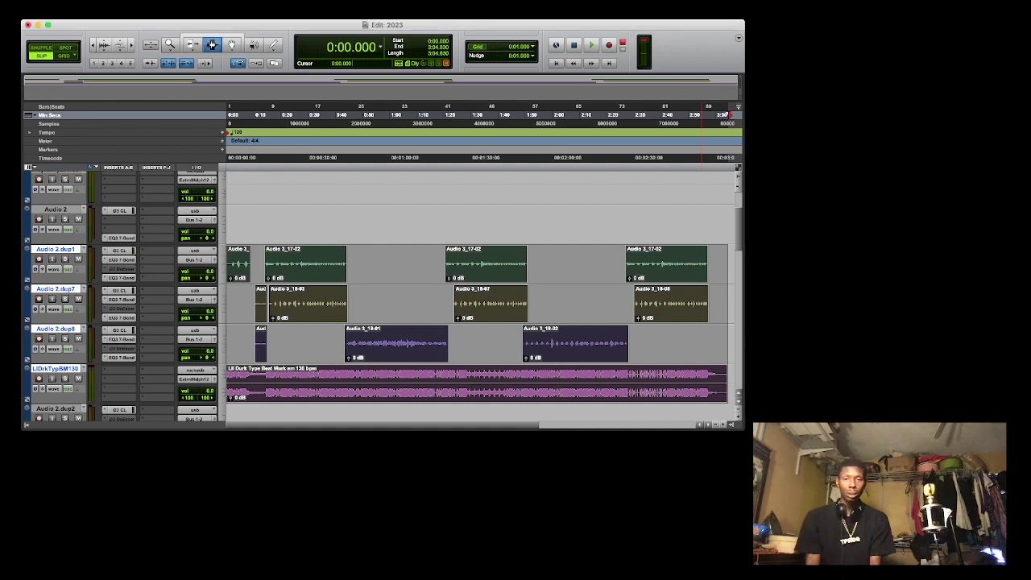
key(BackSpace)
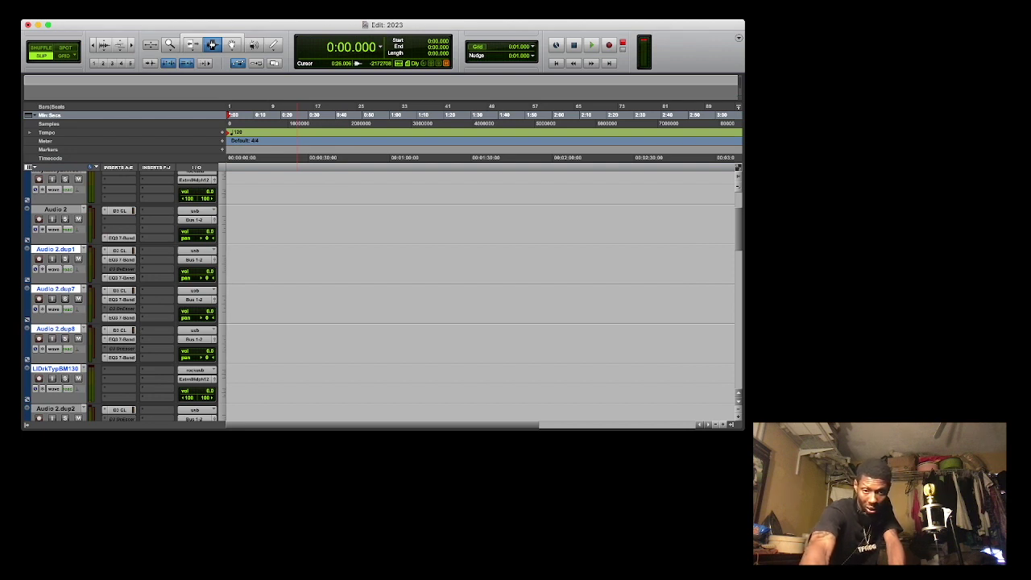
Import the beat Jon-Claude On Da Beat - Newer Visions onto its own track and play its opening.
key(shift+super+i)
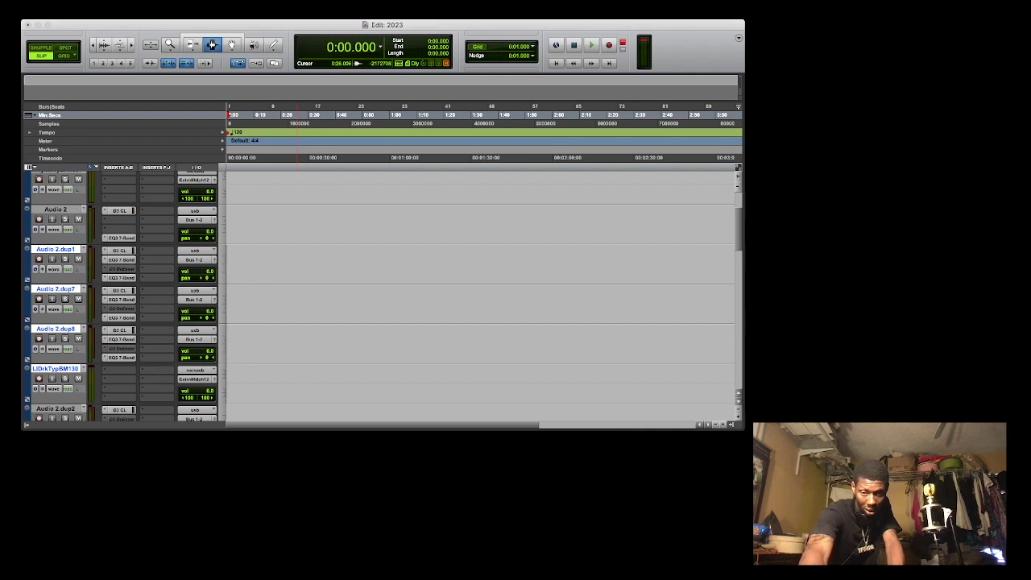
key(super+Tab)
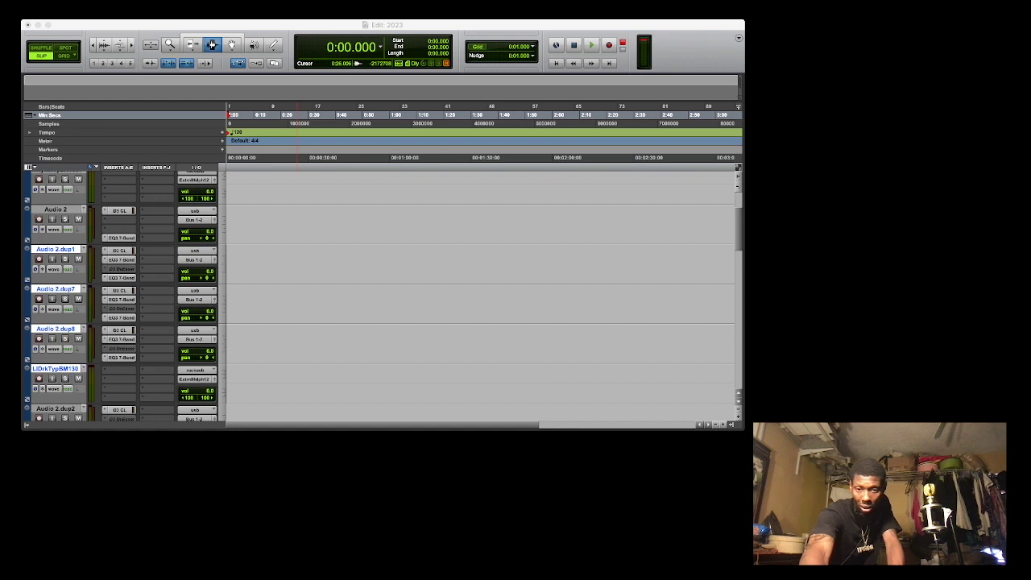
key(space)
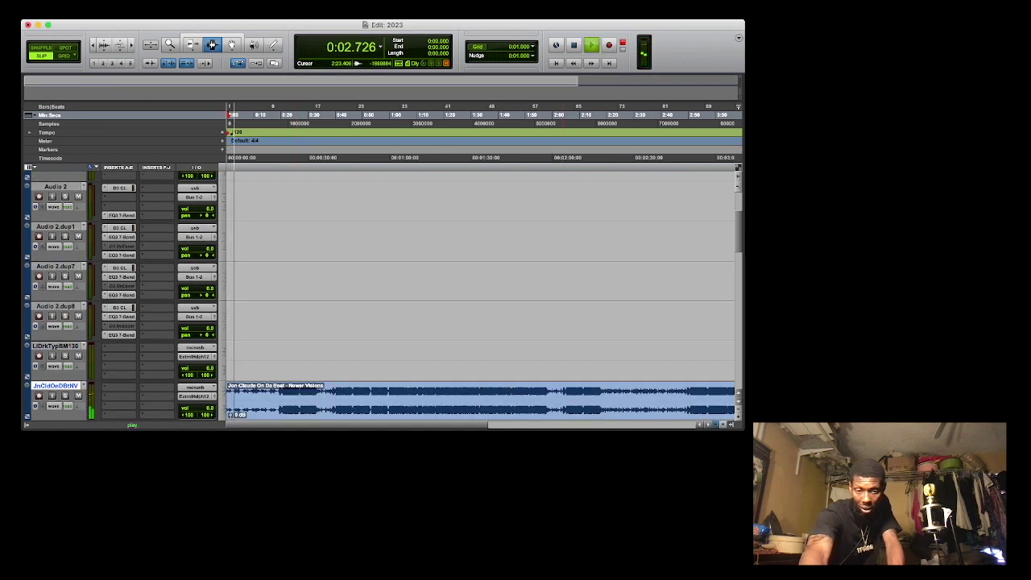
key(super+bracketleft)
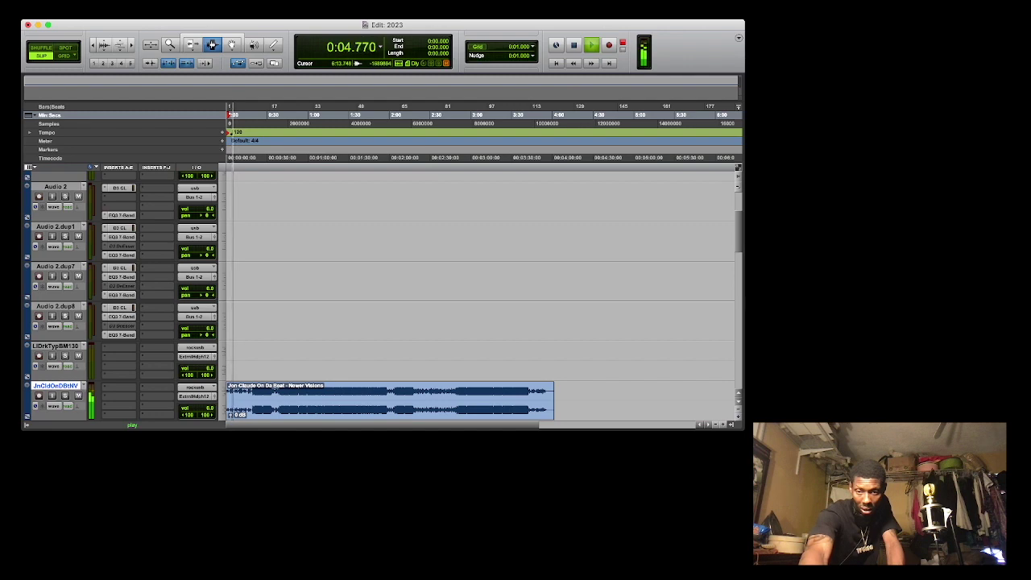
scroll(483, 298, down, 5)
scroll(483, 299, up, 4)
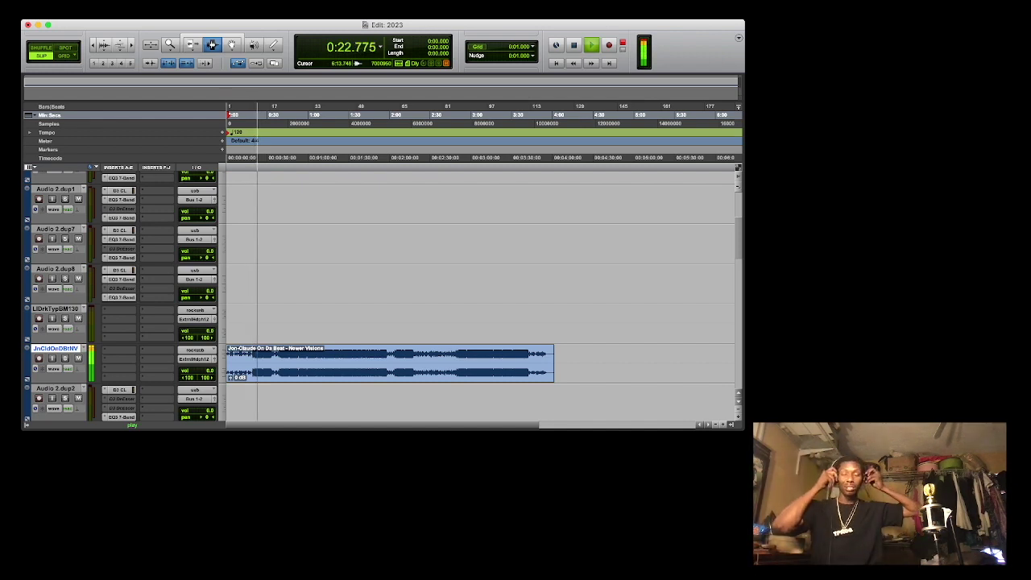
key(space)
Record a first vocal take of about 40 seconds on Audio 3 from the song's start, and briefly play it back.
key(super+space)
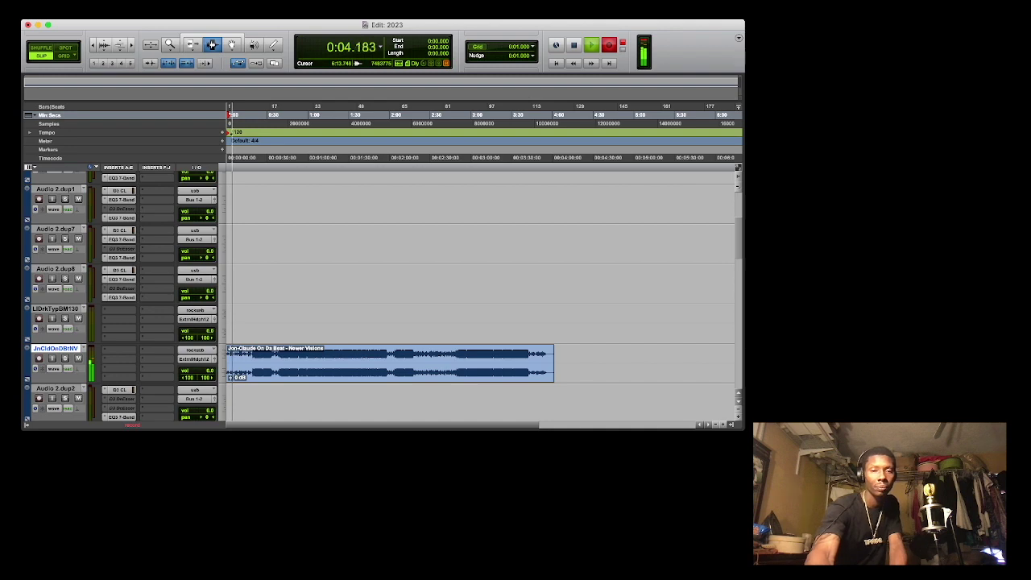
scroll(484, 298, down, 6)
scroll(483, 298, up, 3)
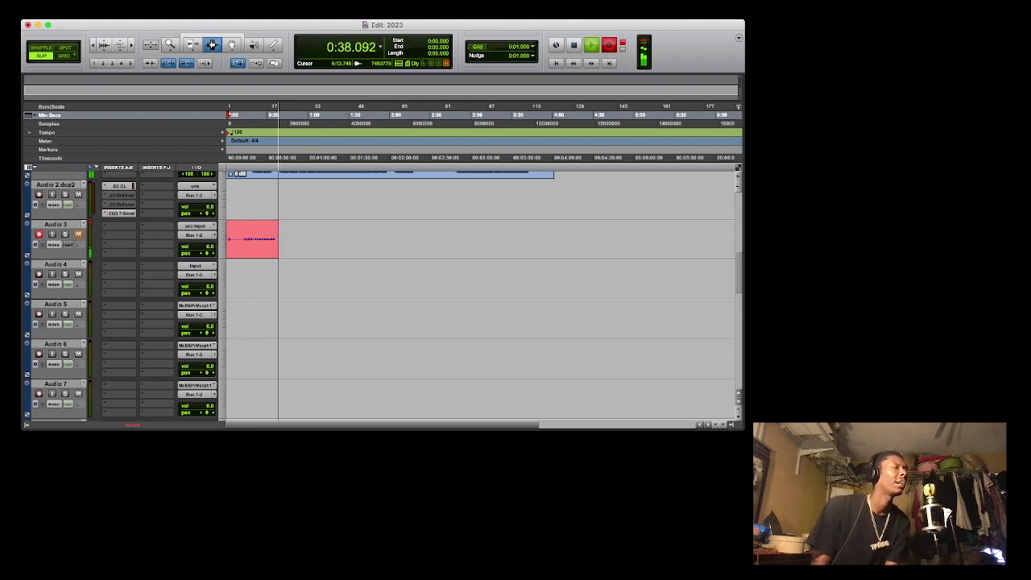
key(space)
key(space)
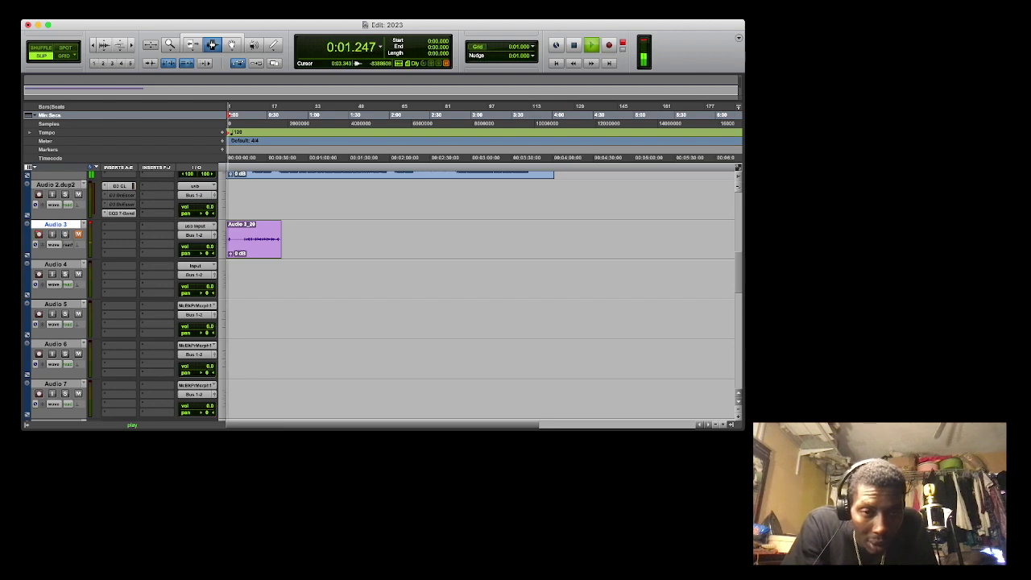
click(240, 115)
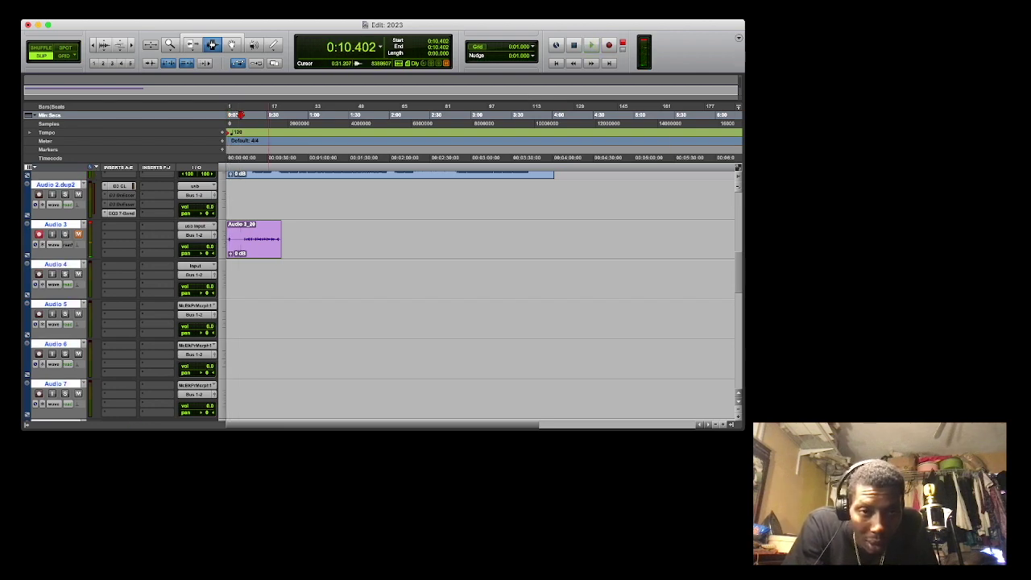
Move the first take from Audio 3 up to Audio 2.dup7, with its start at 0:00.000.
key(F8)
drag(249, 239, 237, 176)
scroll(483, 298, up, 3)
drag(231, 281, 226, 241)
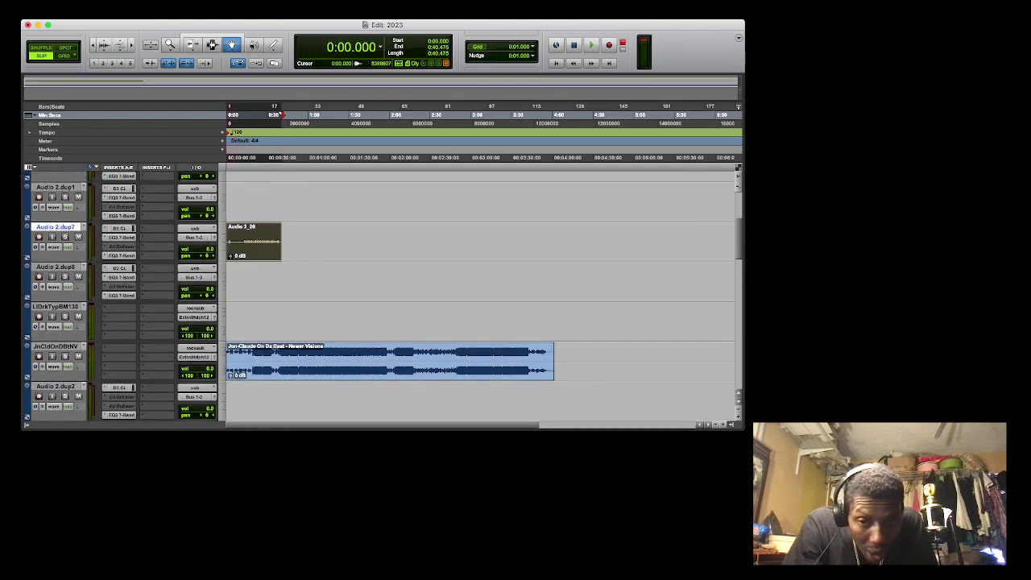
Record a second vocal take of about 40 seconds on Audio 3 from the song's start, and move it to Audio 2.dup8.
scroll(483, 298, down, 3)
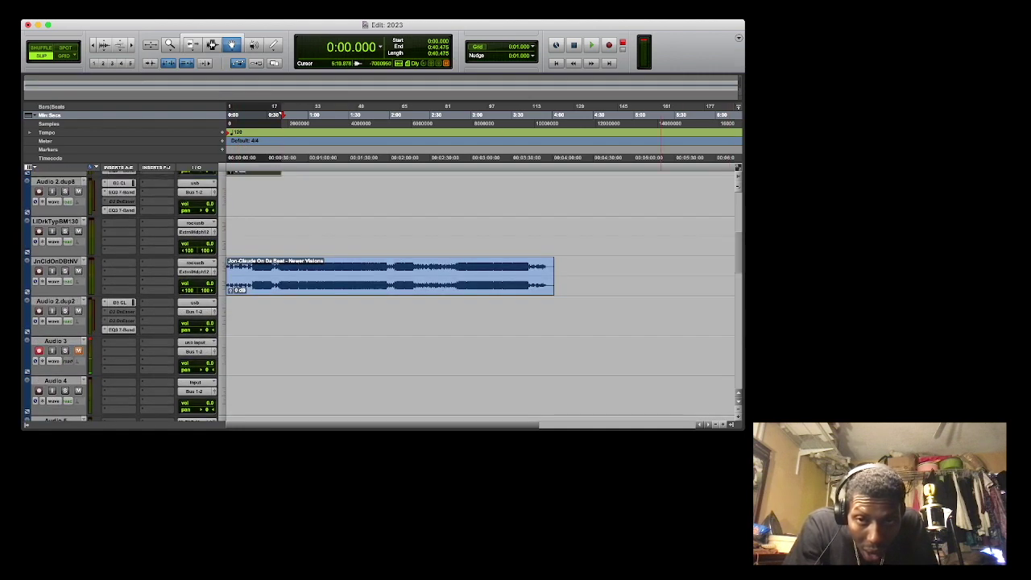
key(super+space)
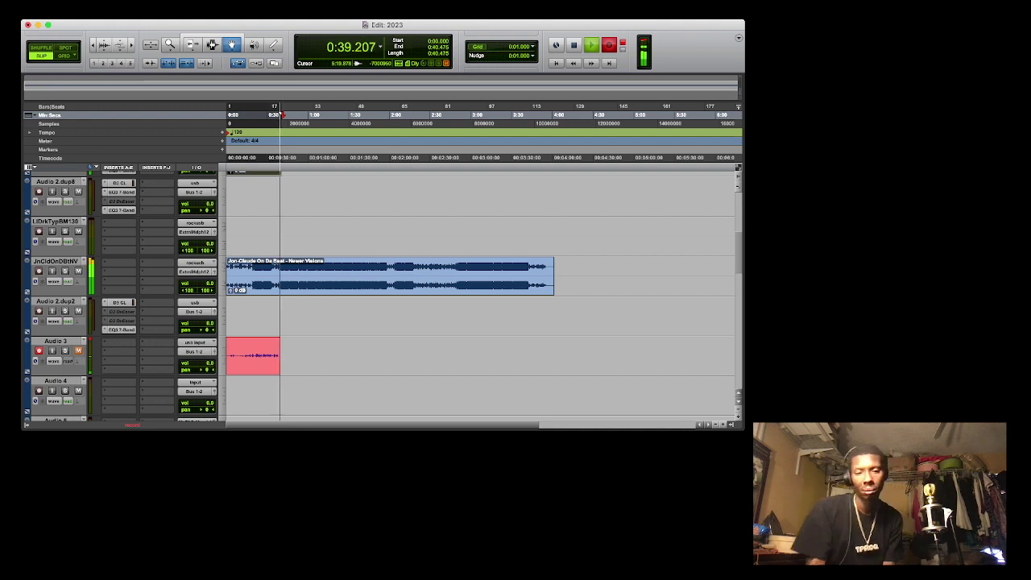
key(space)
key(space)
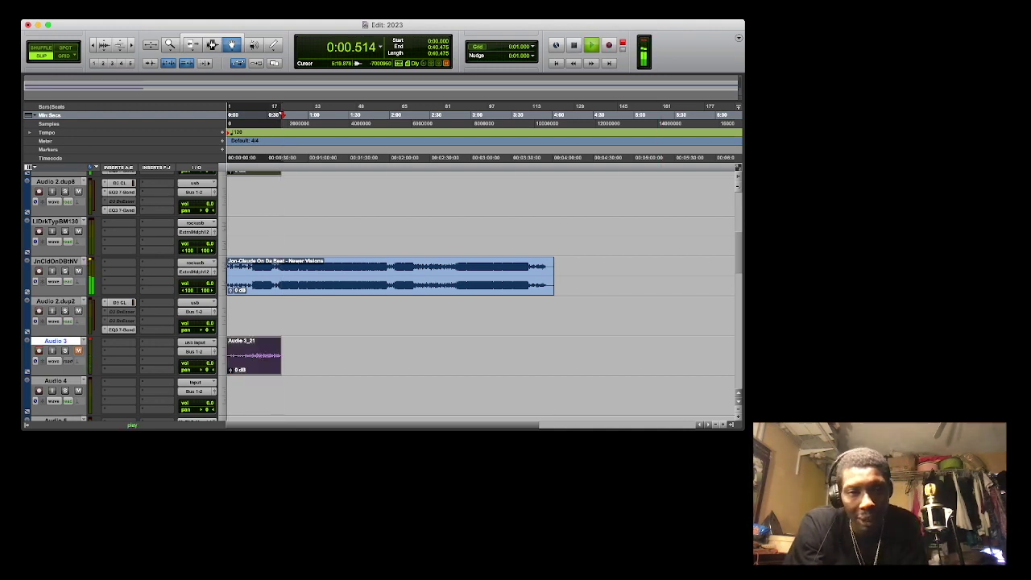
drag(252, 355, 252, 196)
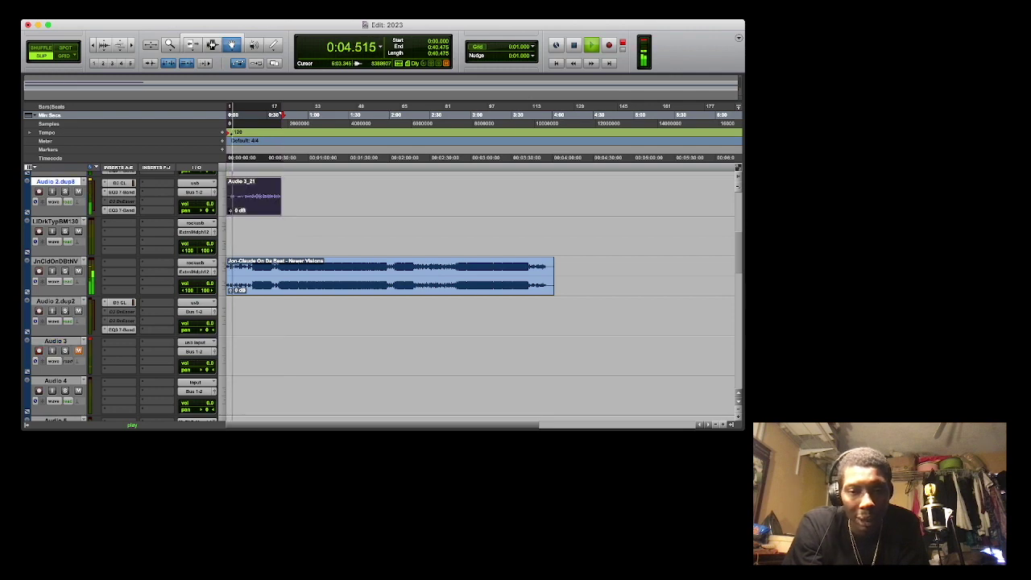
Place the first take on Audio 2.dup1 and the second take on Audio 2.dup7, both starting at 0:00.000.
scroll(484, 298, up, 5)
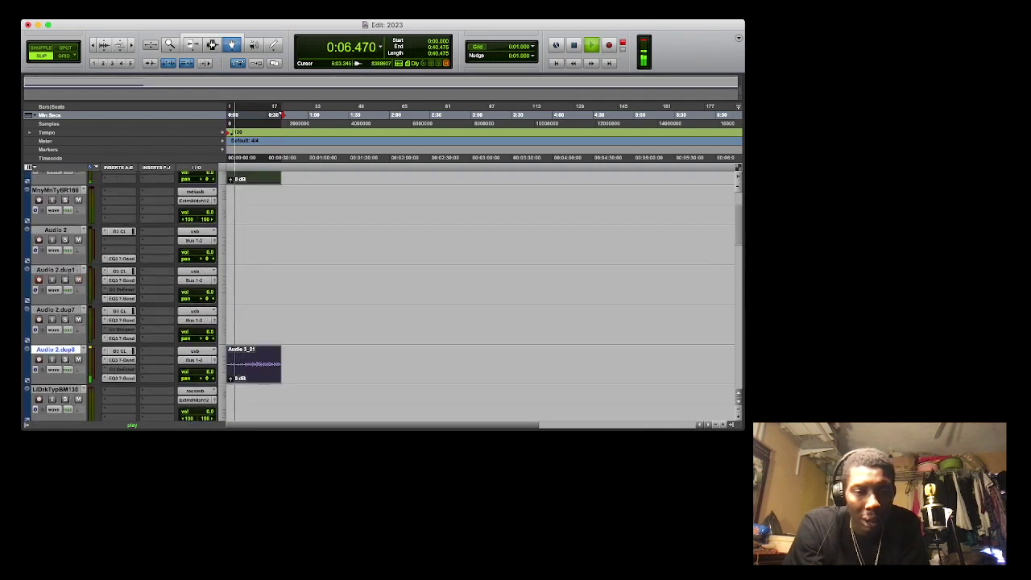
click(562, 296)
drag(262, 183, 254, 336)
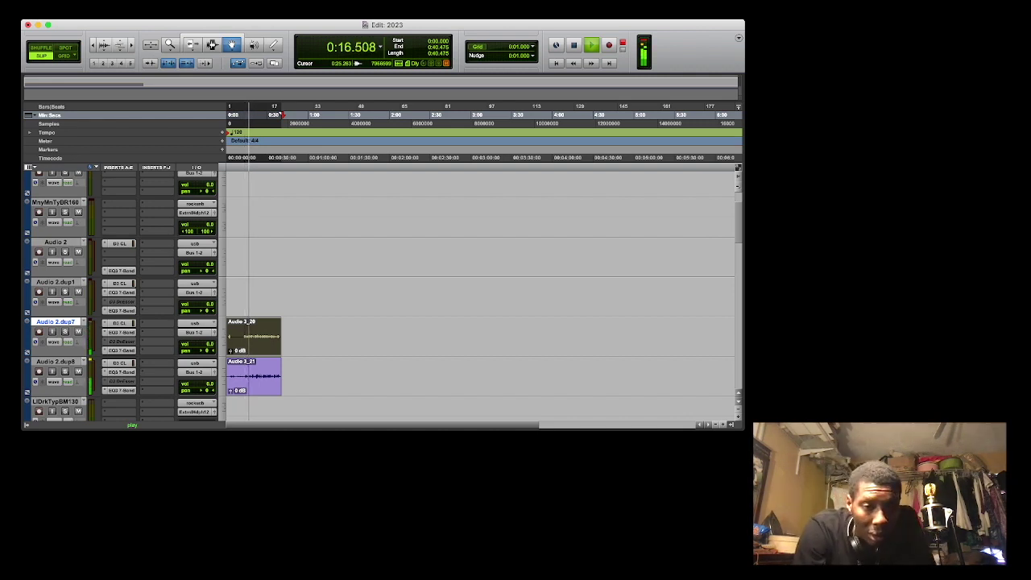
drag(261, 337, 260, 296)
drag(271, 376, 272, 337)
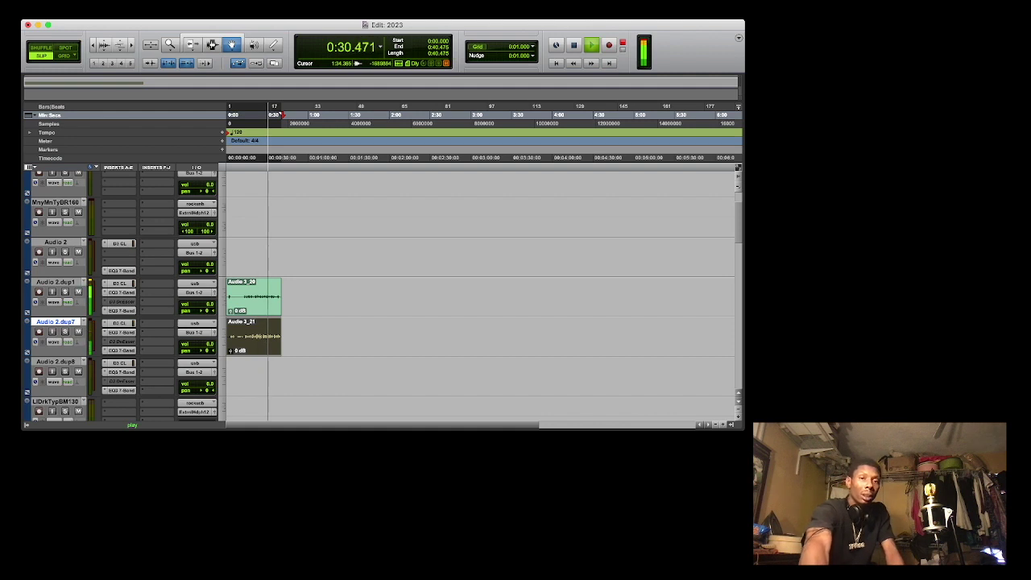
Move the first take from Audio 2.dup1 down to Audio 2.dup8, keeping its start at 0:00.000.
key(F7)
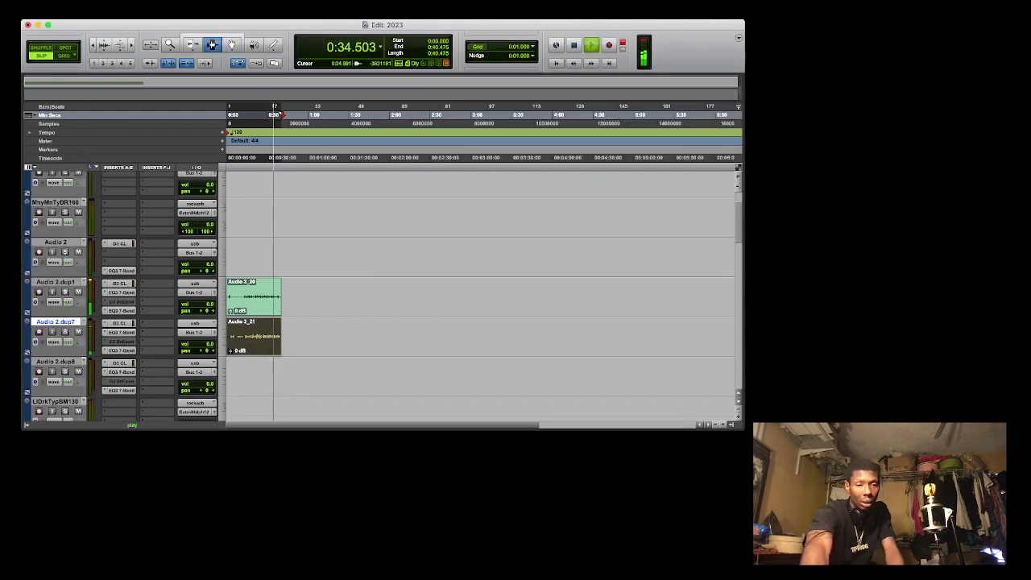
key(F8)
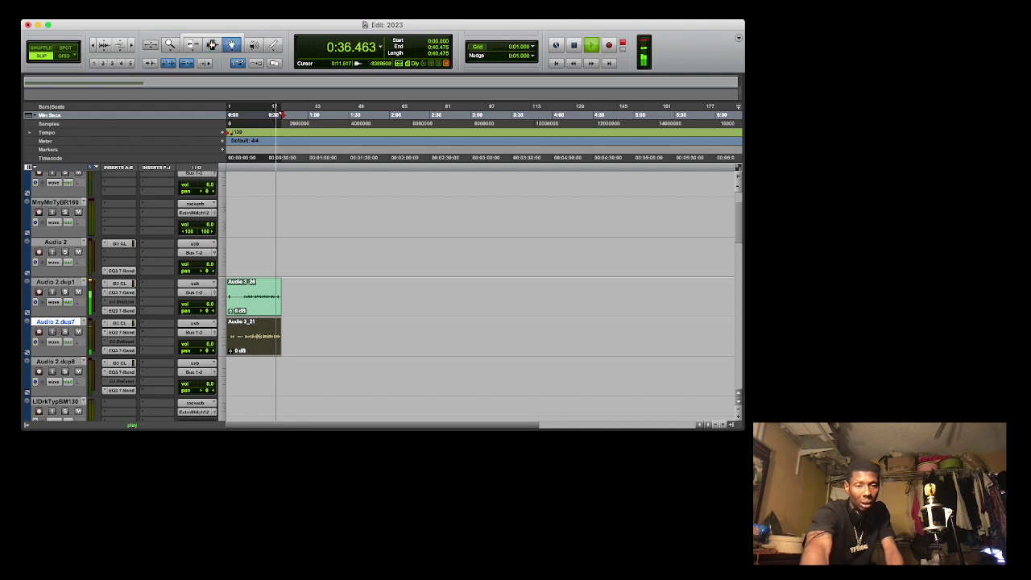
drag(241, 294, 240, 372)
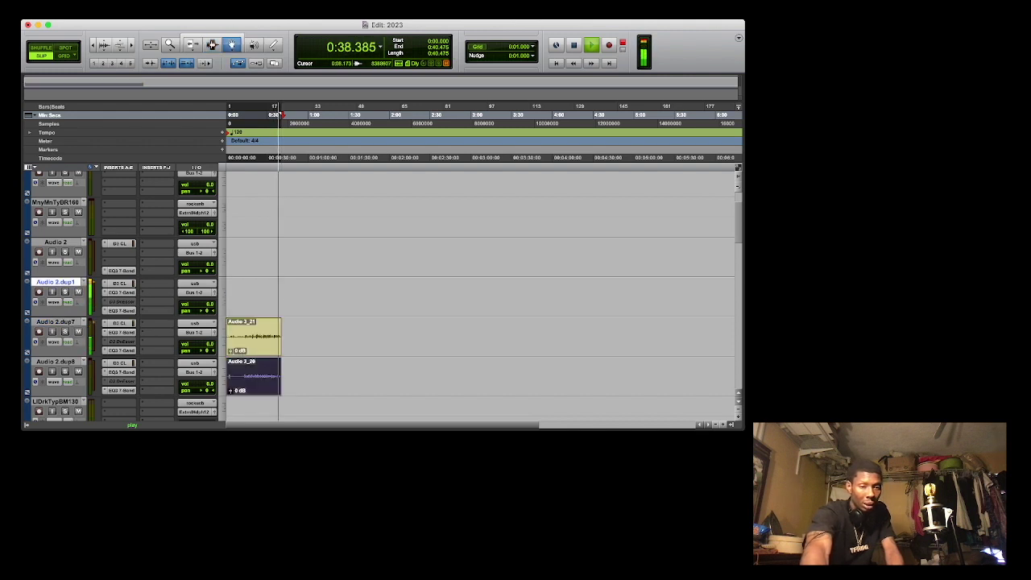
Play the two stacked takes against the beat from the song's start to check how they sound together.
key(Return)
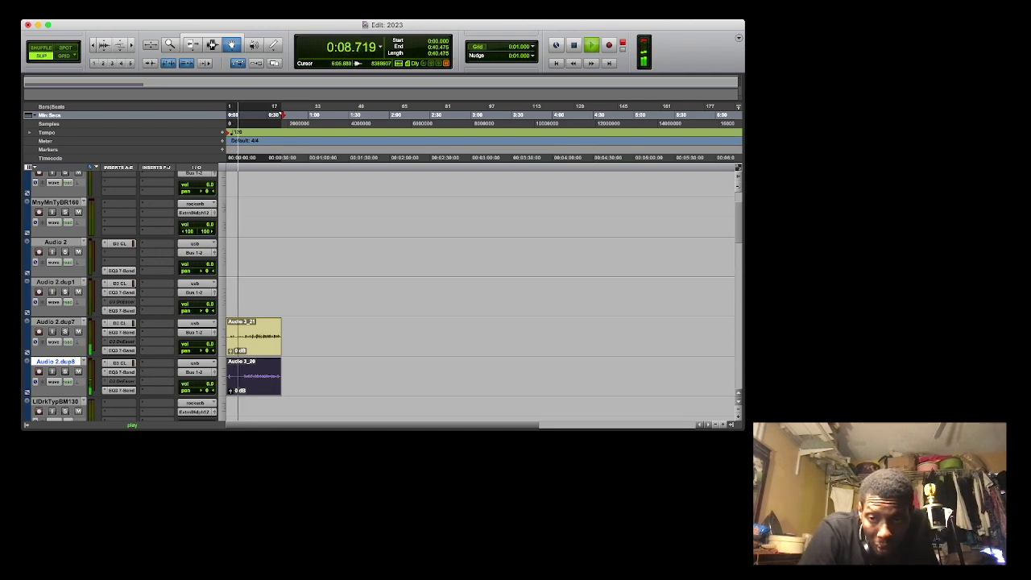
scroll(484, 298, down, 4)
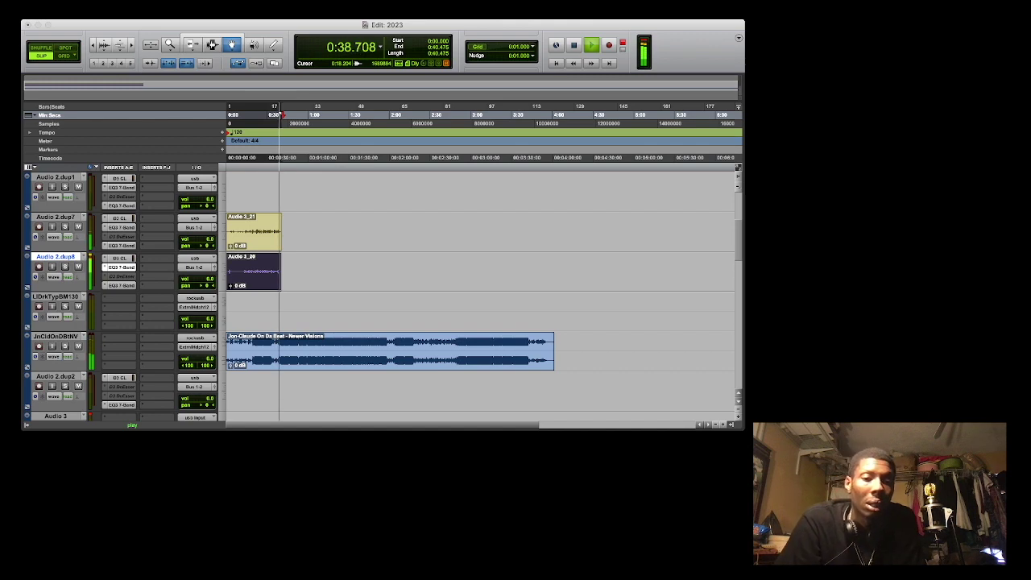
key(space)
key(space)
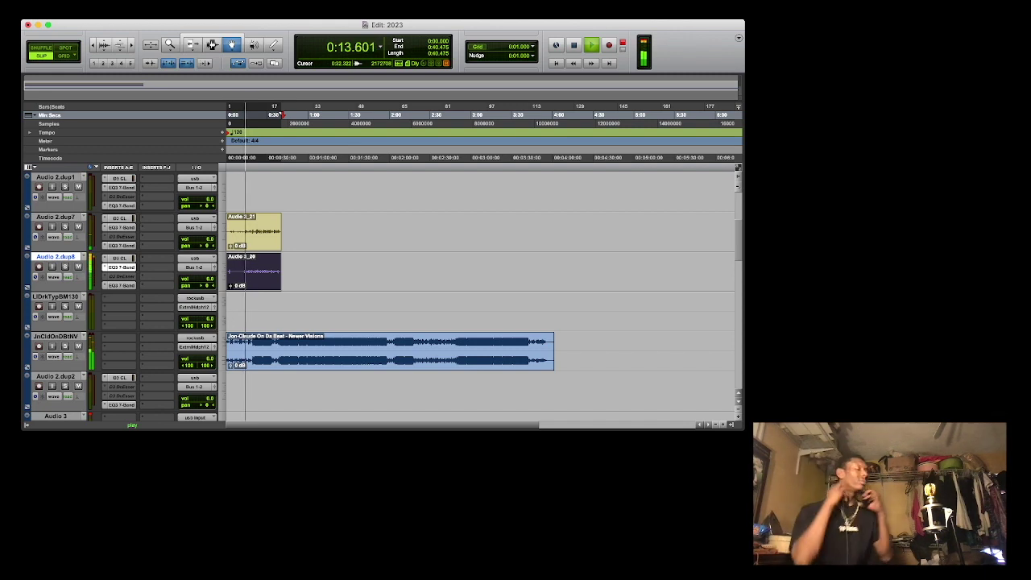
key(space)
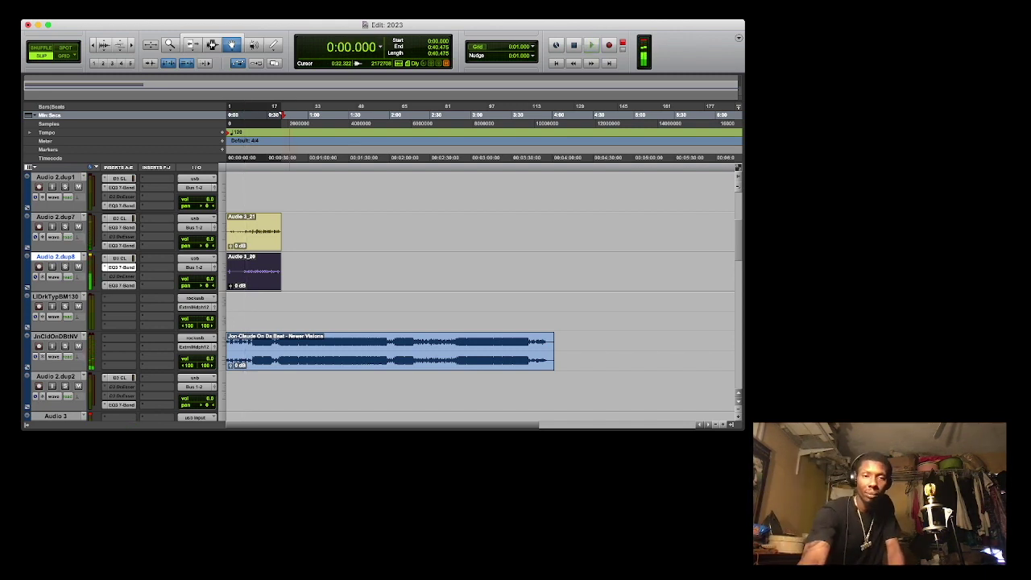
Record a third vocal take of about 32 seconds on Audio 3 starting at 0:32.693, and start playing it back.
click(271, 114)
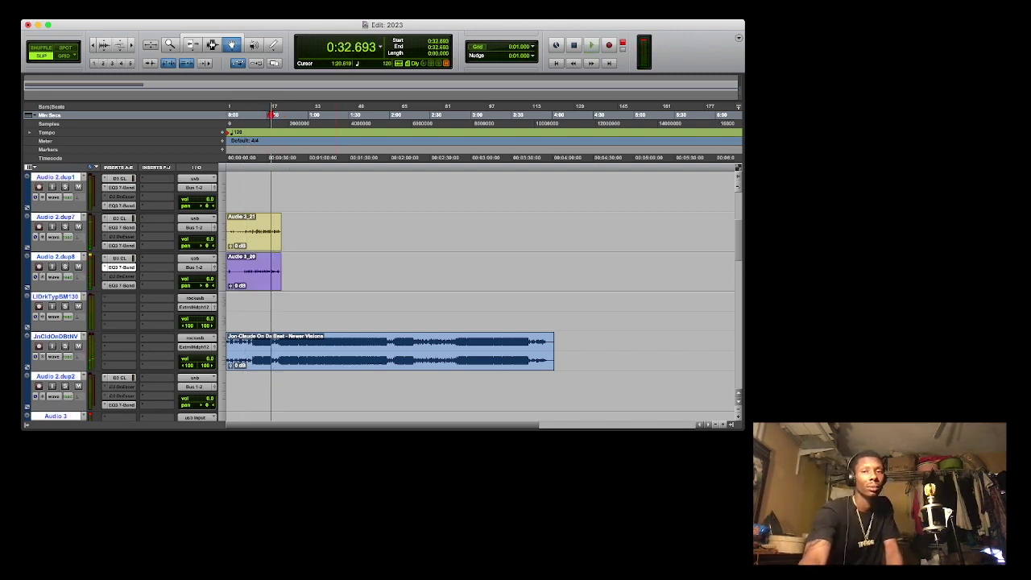
key(super+space)
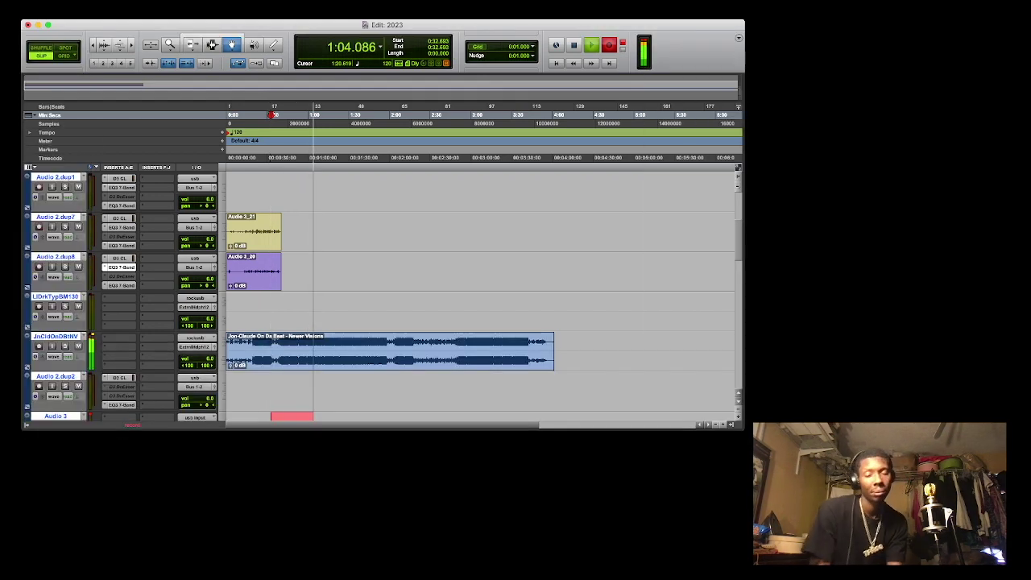
key(space)
key(space)
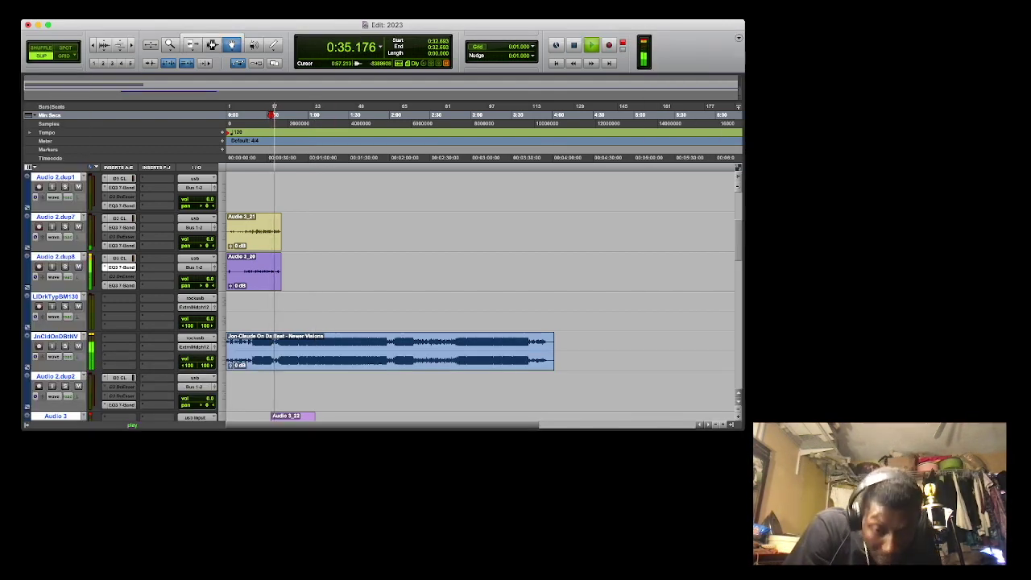
Reorder the Audio 3 track to sit above Audio 2.dup8 and move the third take to Audio 2.dup1, keeping its start at 0:32.693.
drag(304, 416, 301, 192)
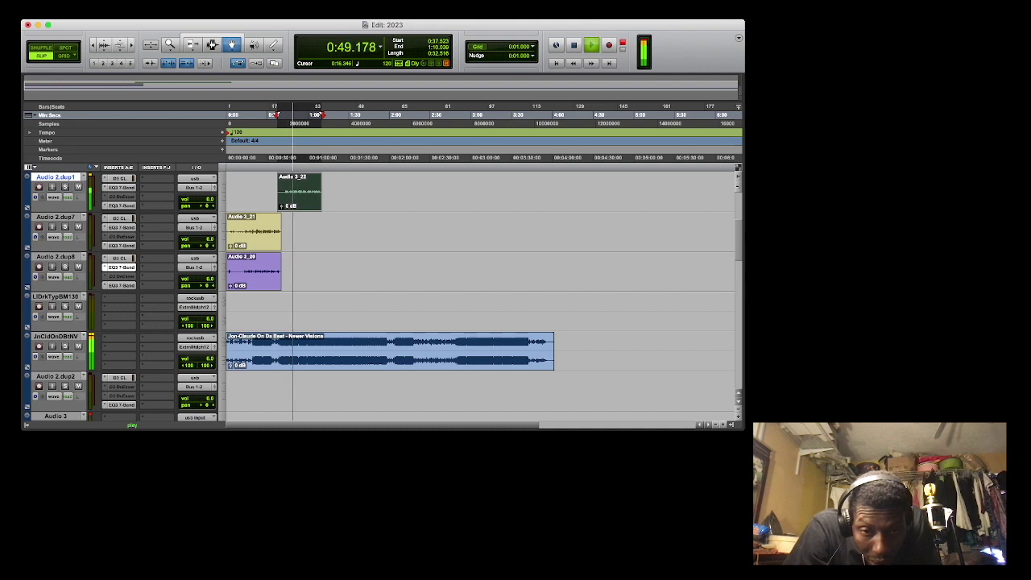
key(super+z)
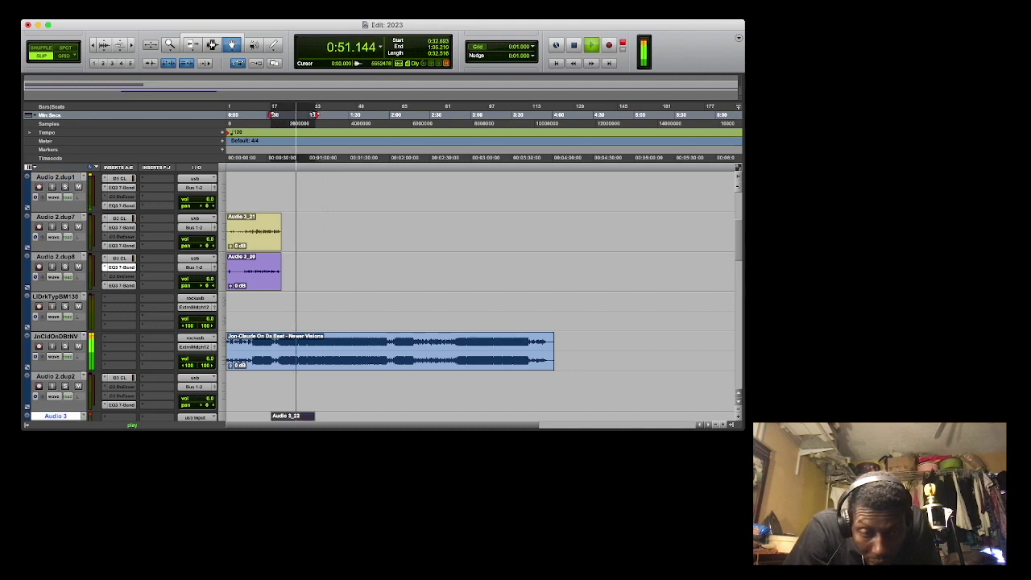
drag(56, 416, 56, 250)
drag(275, 271, 274, 192)
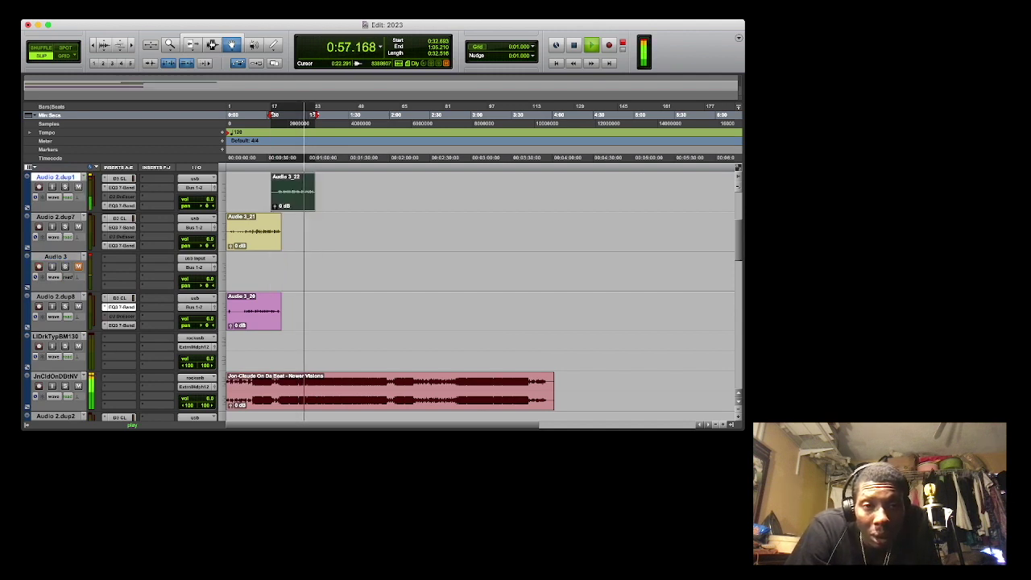
Copy the vocals on all three processed tracks from 0:10.031 to 1:14.675 and paste them at 2:46.812.
key(F7)
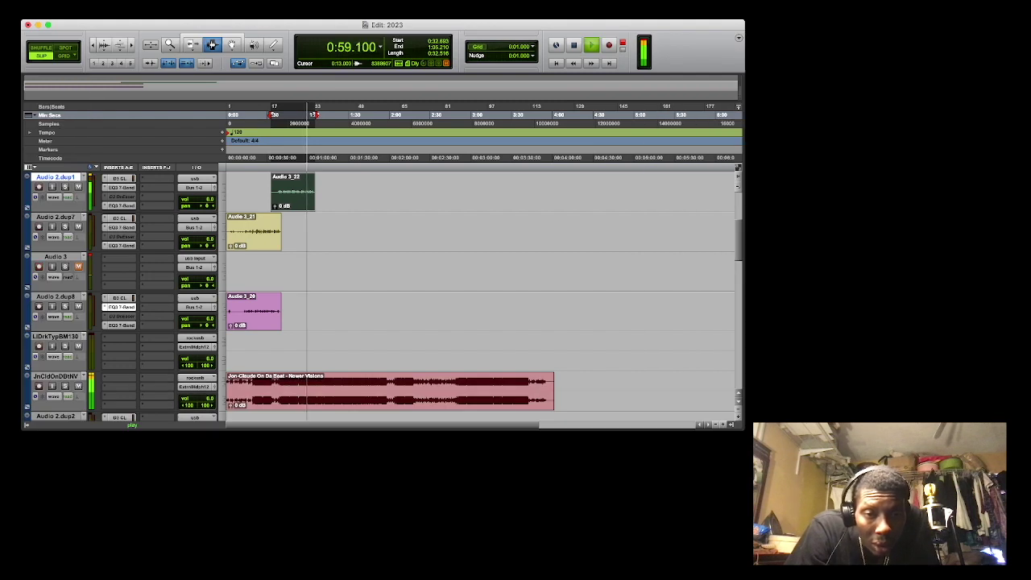
drag(243, 230, 339, 232)
drag(328, 193, 240, 314)
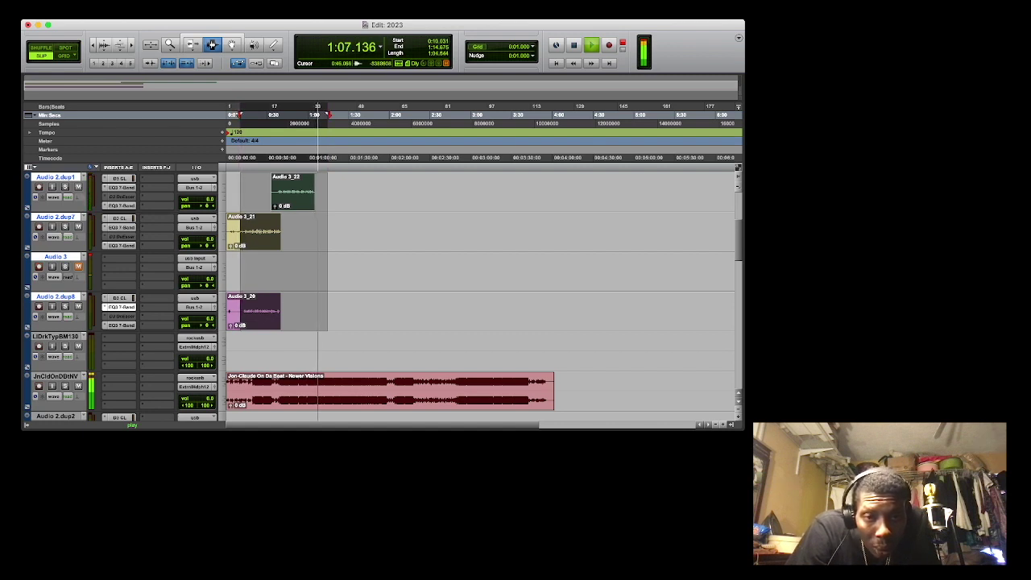
drag(453, 188, 556, 316)
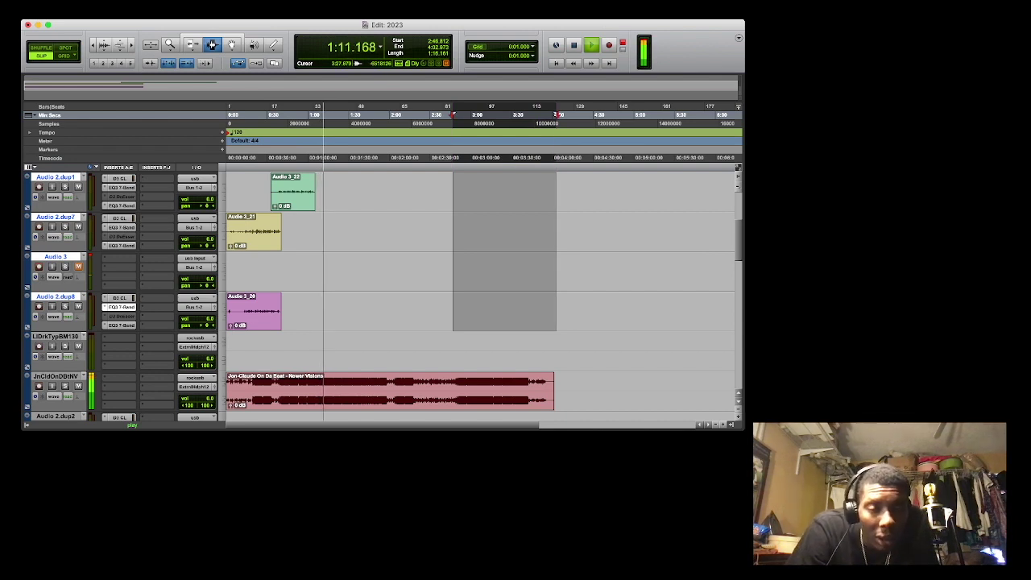
key(super+v)
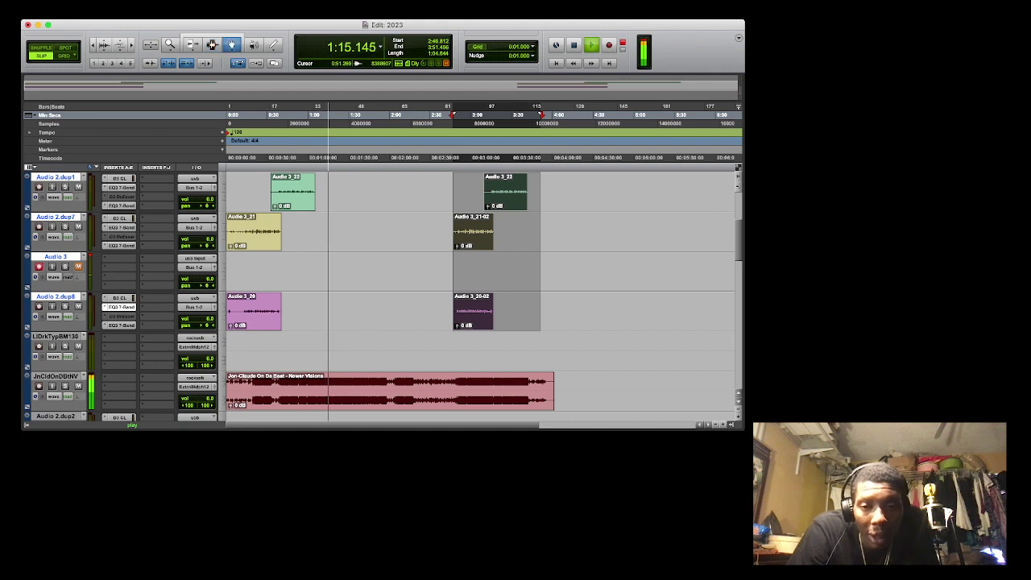
Shift the pasted vocals together to start at 2:53.035, and play them against the beat's last section to check the timing.
drag(483, 215, 487, 215)
key(space)
key(space)
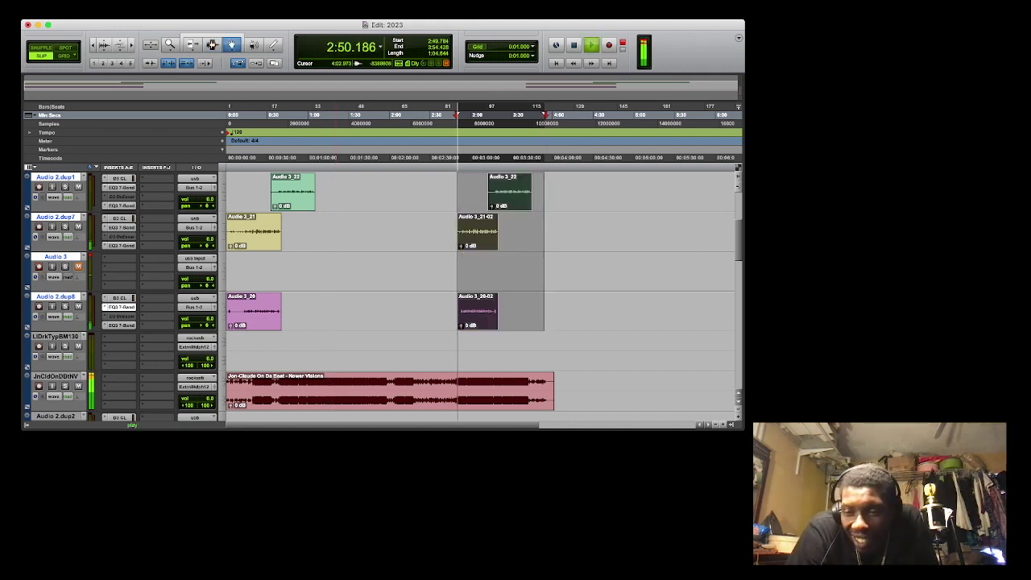
click(722, 425)
click(722, 425)
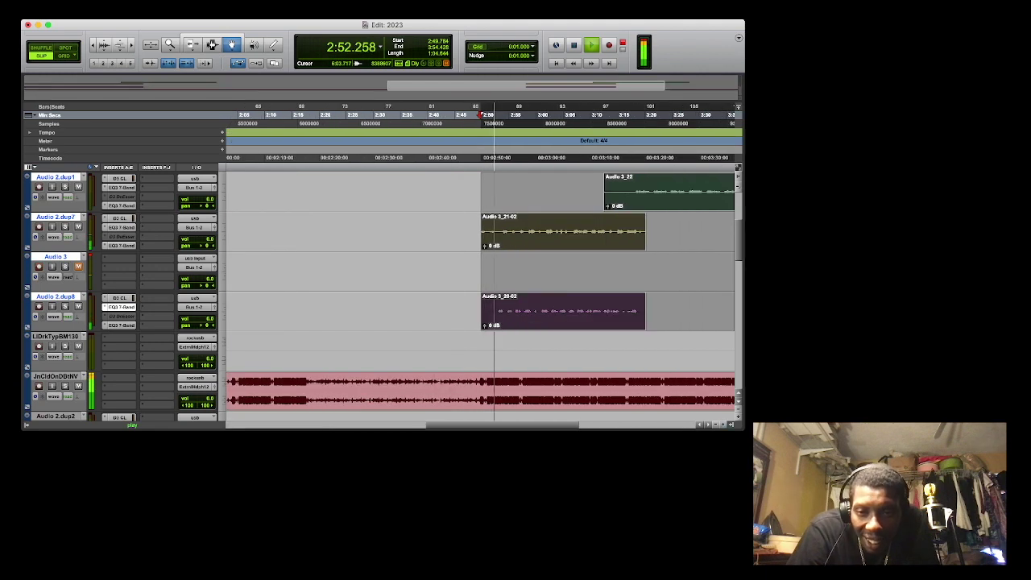
drag(544, 311, 548, 272)
key(super+z)
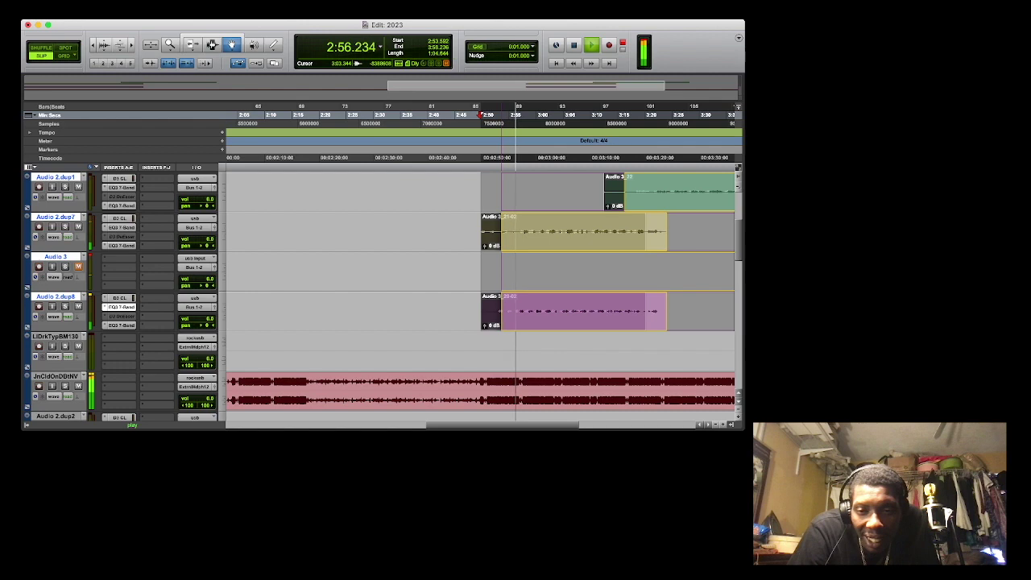
key(space)
drag(534, 325, 551, 328)
key(space)
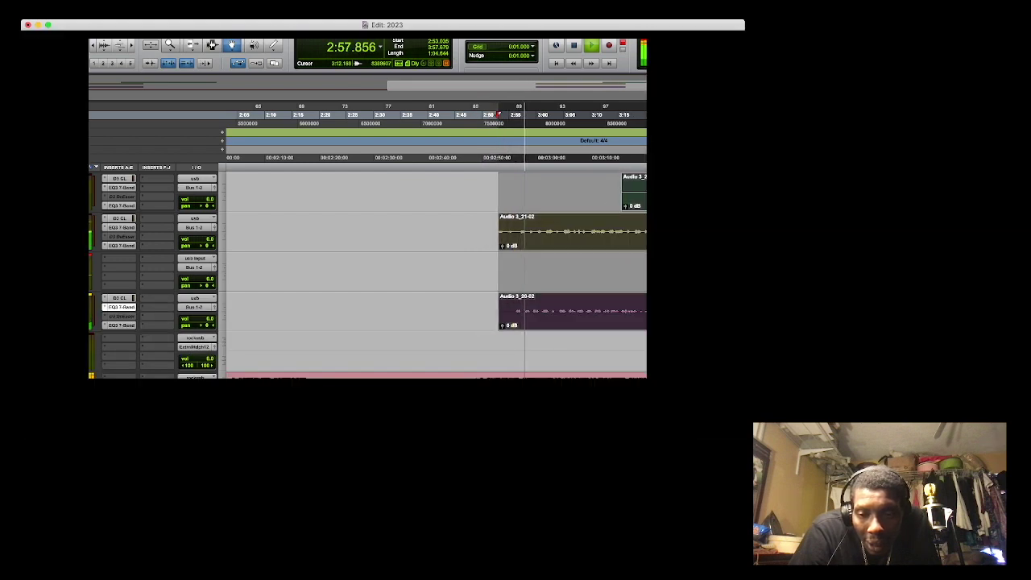
Shift the pasted vocals further along the beat so that the group starts at 2:59.815.
scroll(480, 294, right, 3)
scroll(481, 294, right, 1)
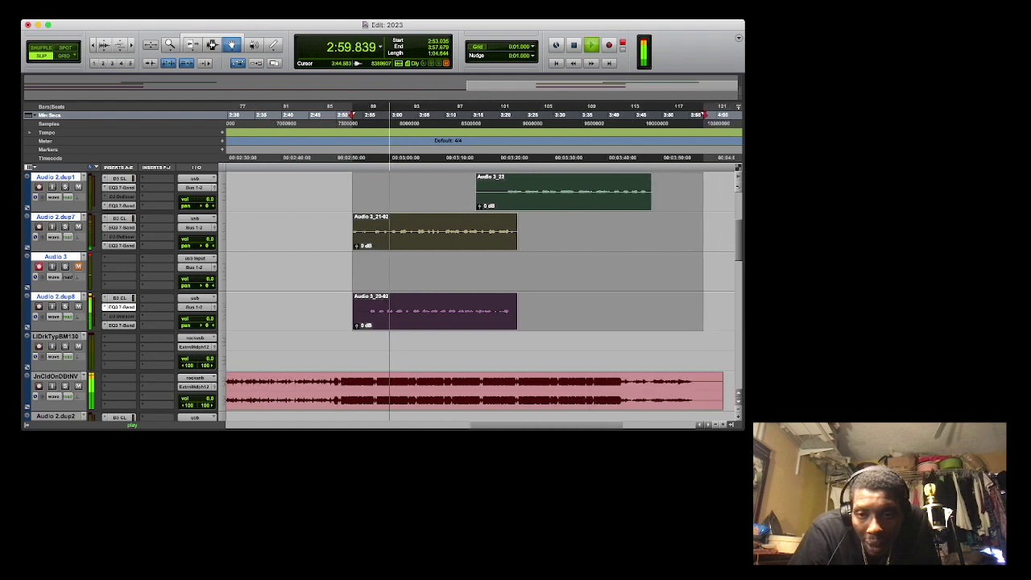
drag(606, 203, 659, 203)
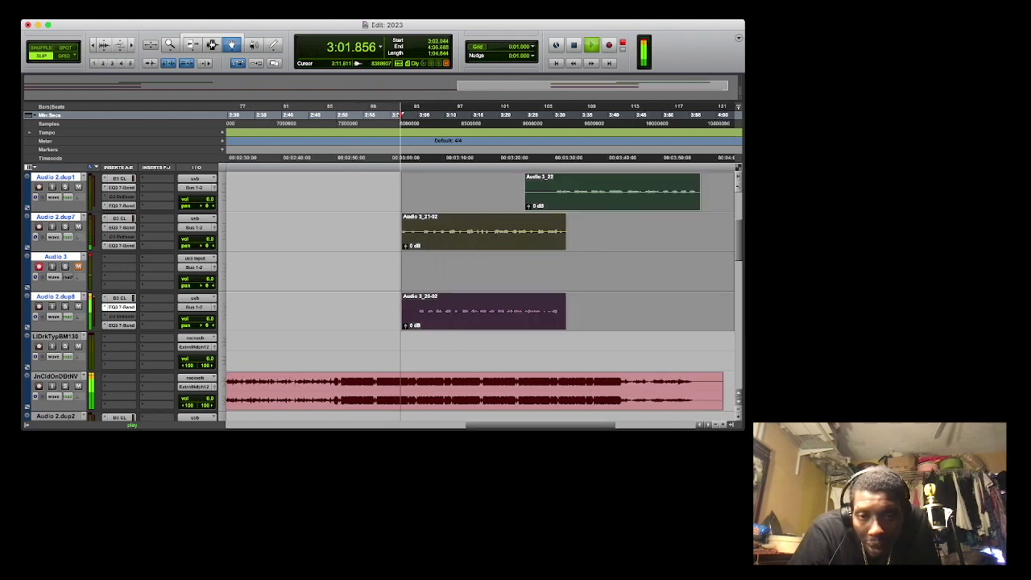
drag(457, 228, 448, 228)
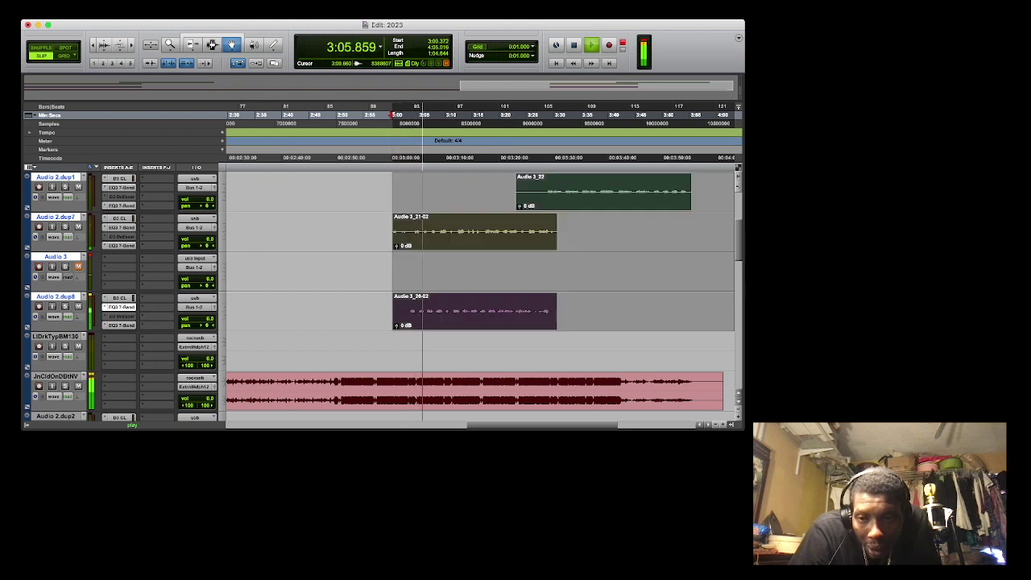
key(KP_Subtract)
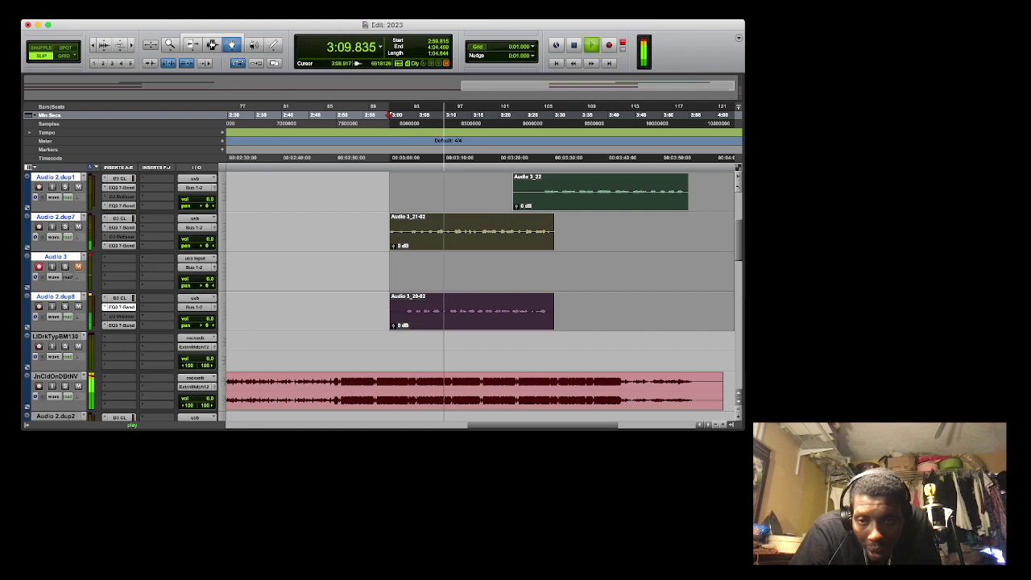
Trim the starts of the pasted clips on Audio 2.dup7 and Audio 2.dup8 to about 3:03.
key(F6)
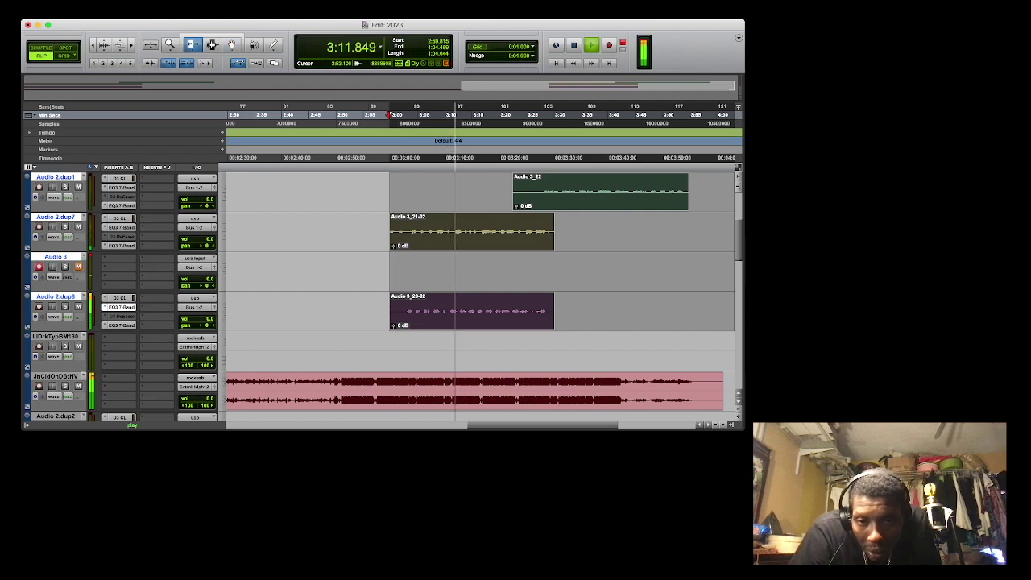
key(Escape)
drag(405, 231, 408, 231)
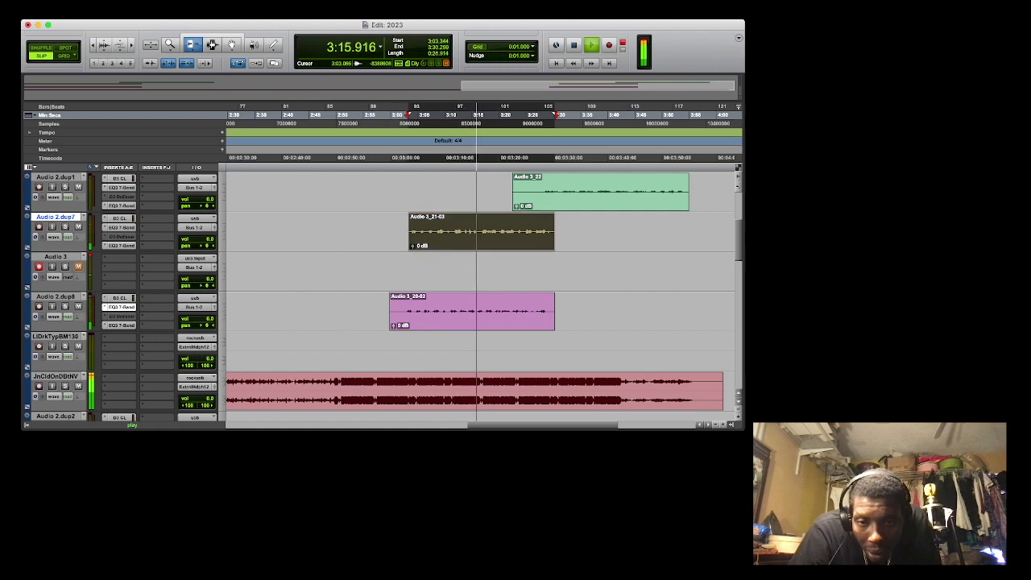
drag(390, 312, 406, 311)
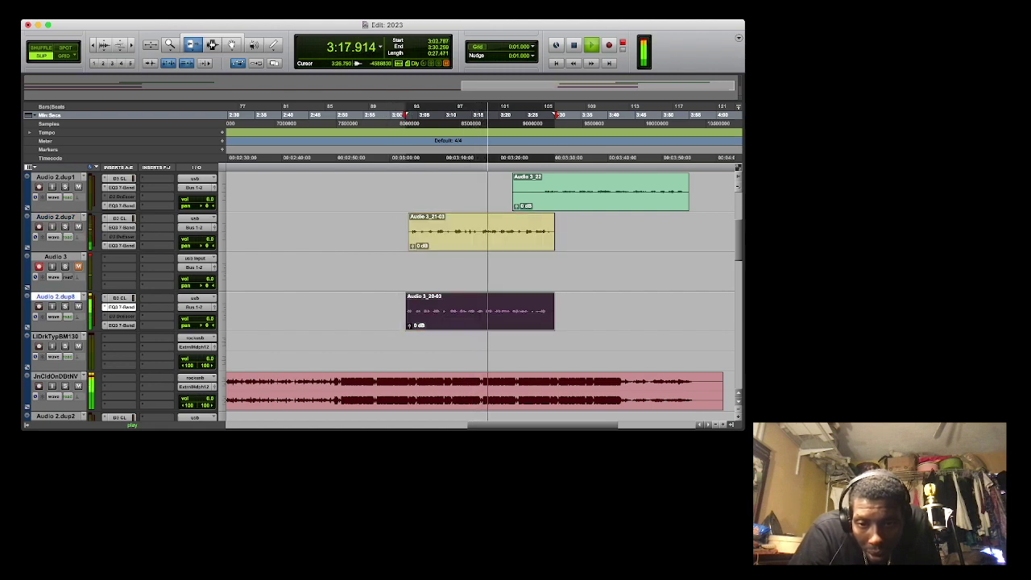
Trim the pasted clips' ends to about 3:29 on Audio 2.dup8 and 3:30 on Audio 2.dup7, and the Audio 2.dup1 clip's start to about 3:28.
drag(554, 312, 549, 312)
drag(513, 191, 542, 192)
drag(554, 231, 553, 231)
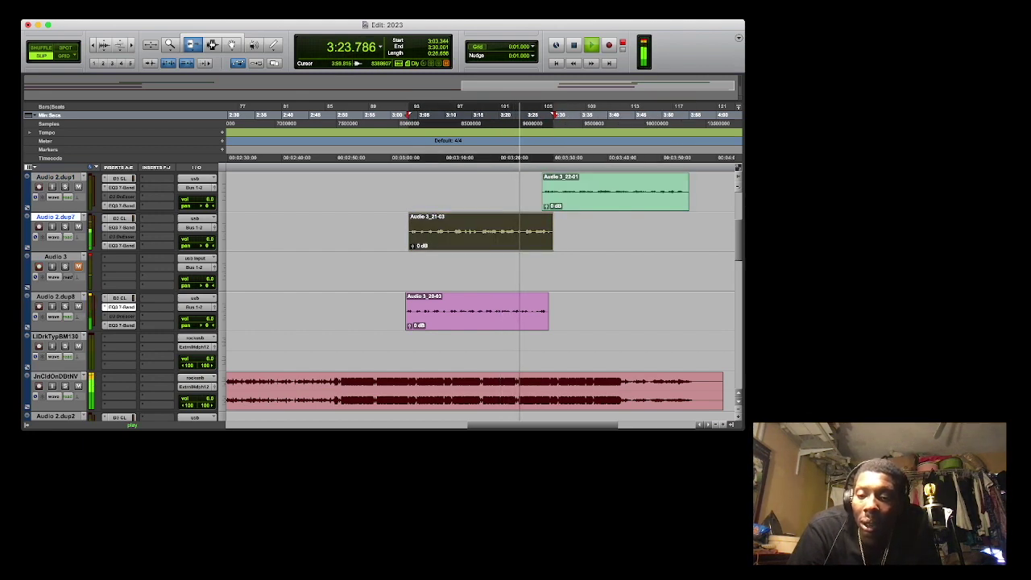
Copy the vocals on Audio 2.dup7 and Audio 2.dup8 between about 2:48 and 3:43 and paste them at 1:28.793.
key(r)
key(r)
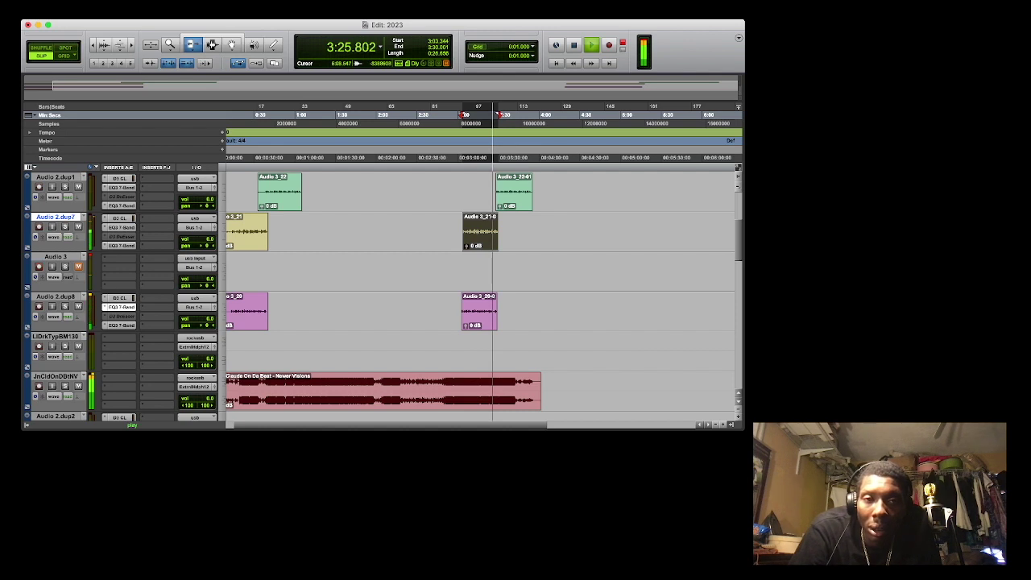
key(F7)
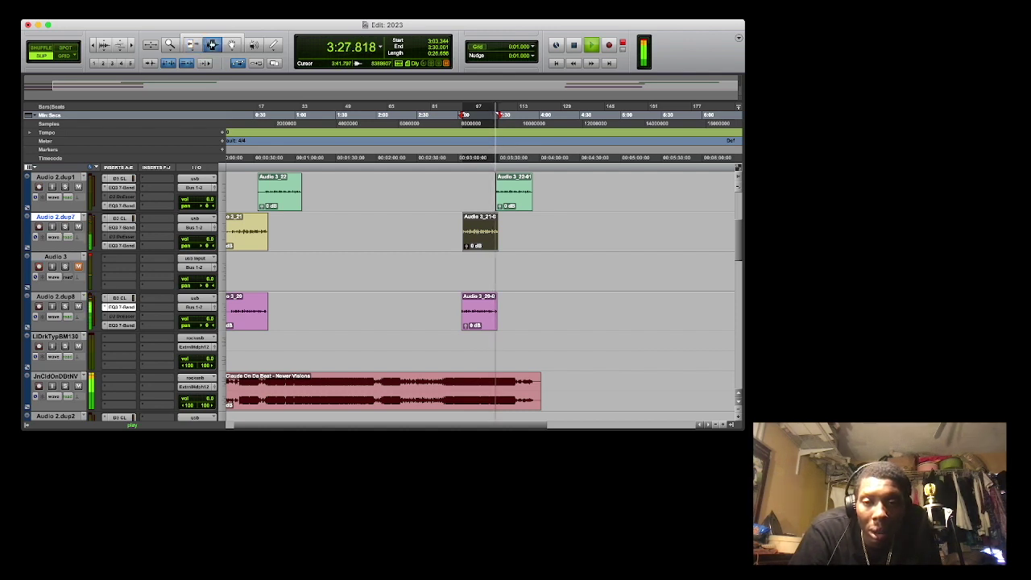
drag(514, 272, 420, 271)
drag(440, 191, 465, 271)
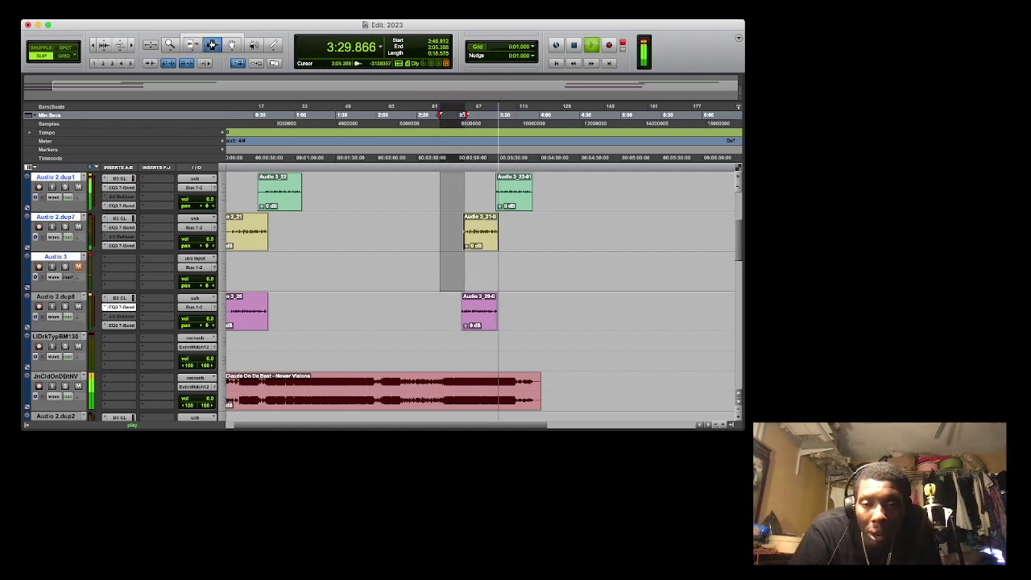
drag(517, 241, 442, 347)
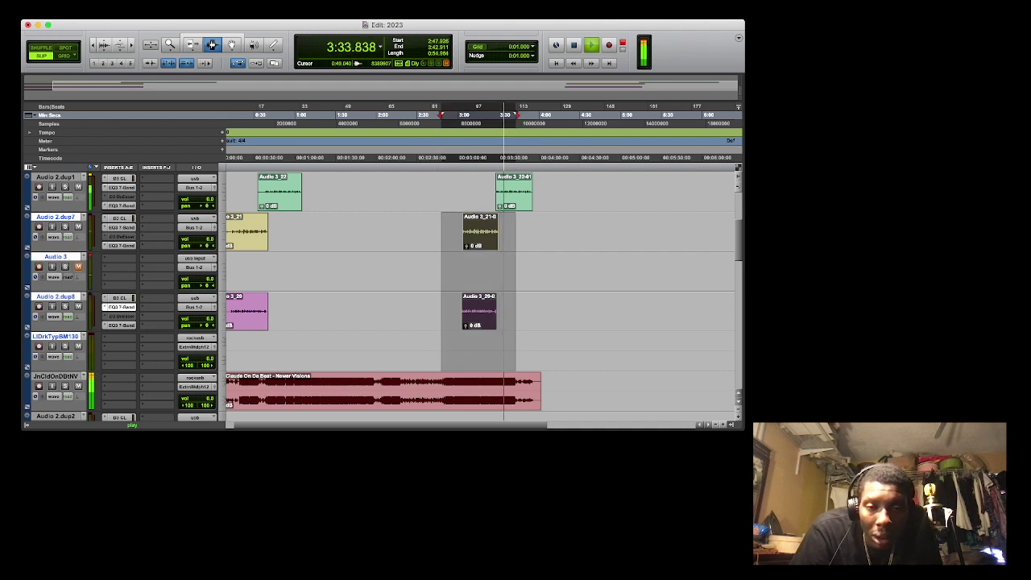
drag(333, 222, 429, 322)
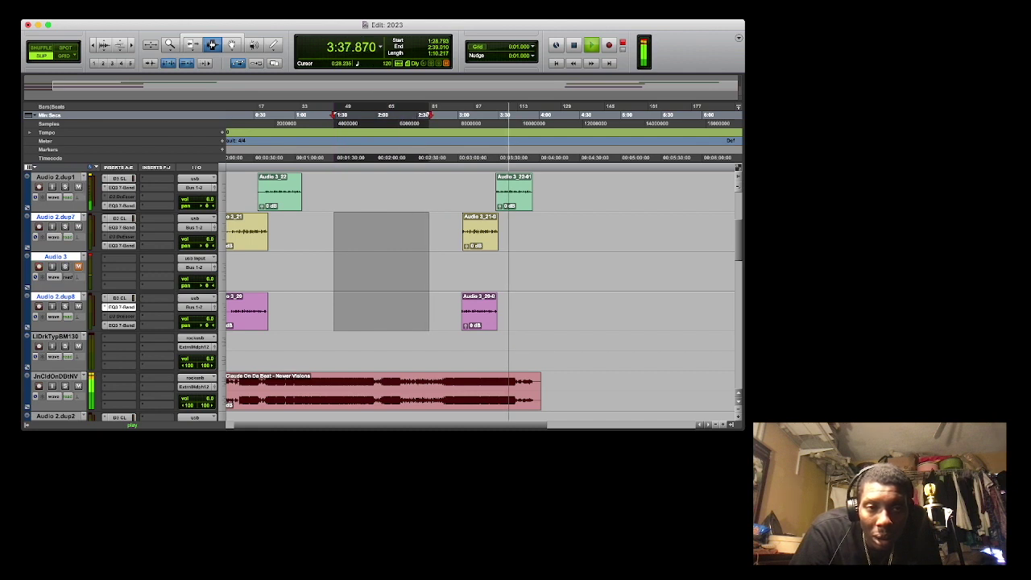
key(super+v)
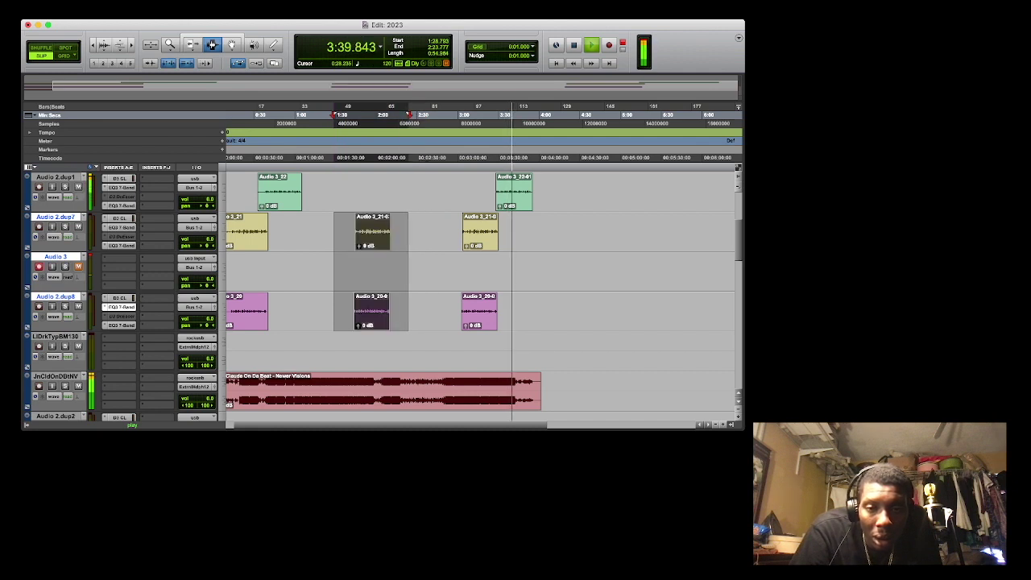
Shift the pasted vocals together while playing the beat, aligning them by ear so that the group starts at 1:29.605.
key(F8)
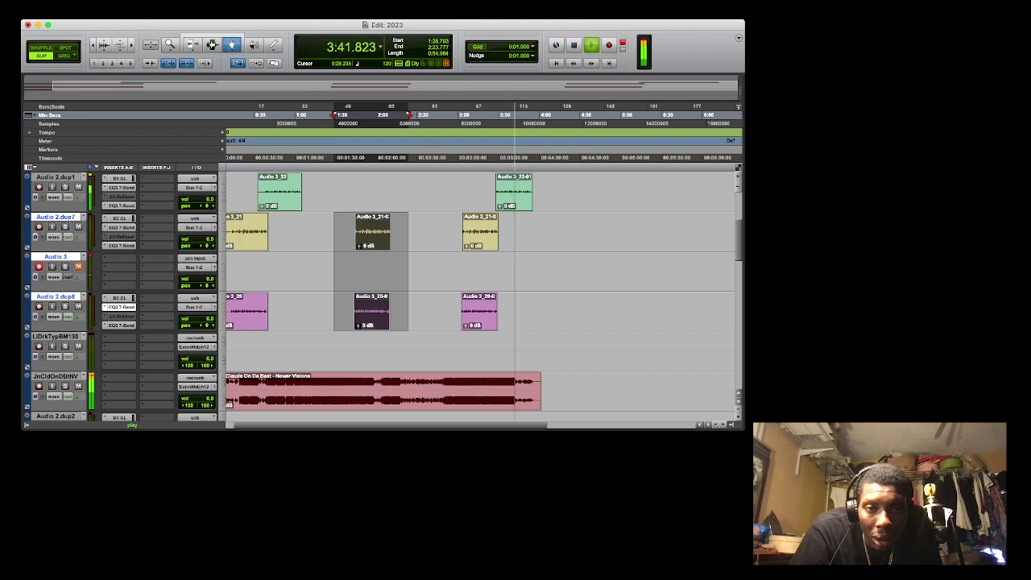
drag(370, 319, 376, 318)
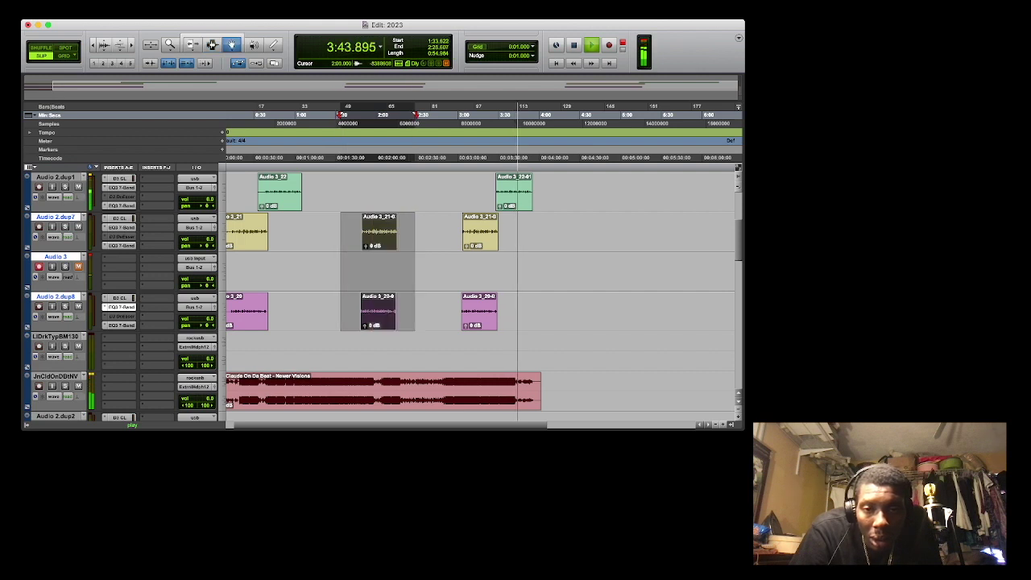
key(space)
key(space)
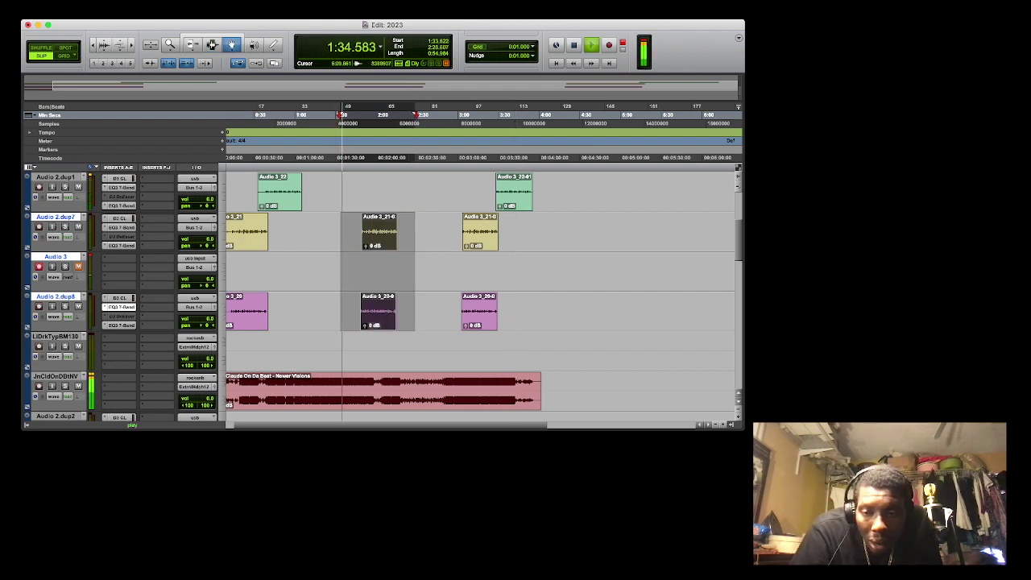
key(t)
key(t)
key(t)
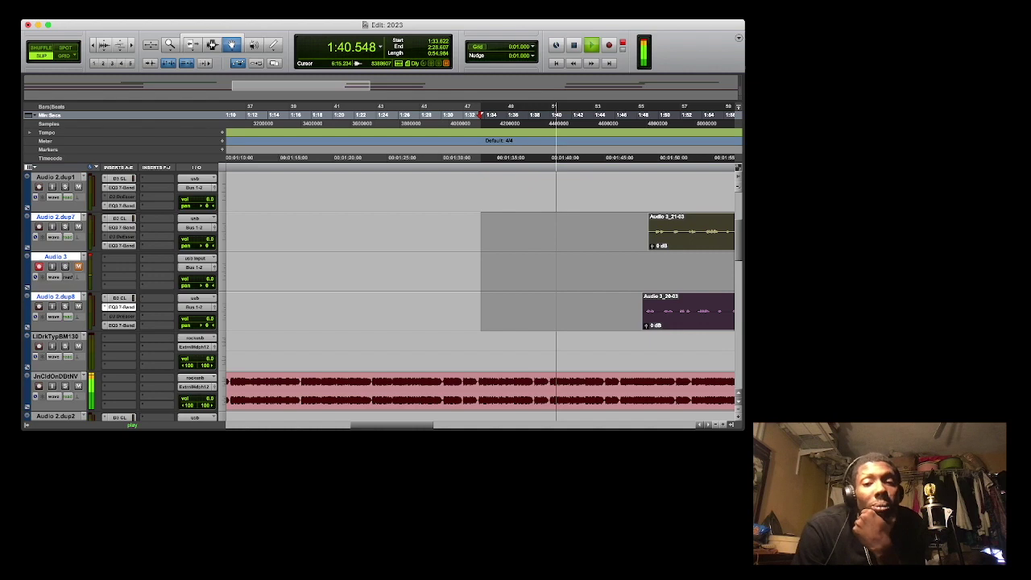
drag(677, 311, 634, 310)
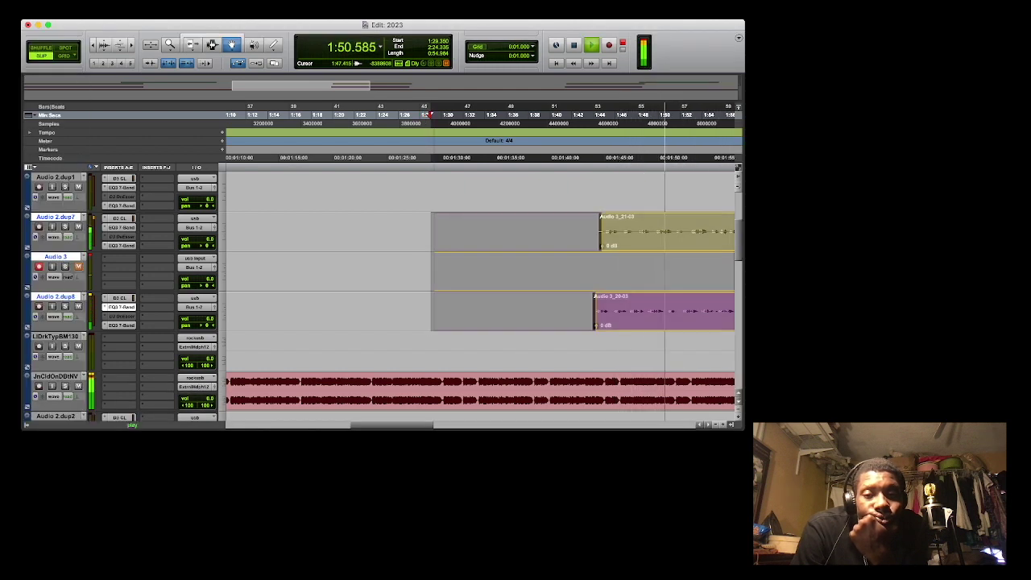
drag(634, 311, 635, 311)
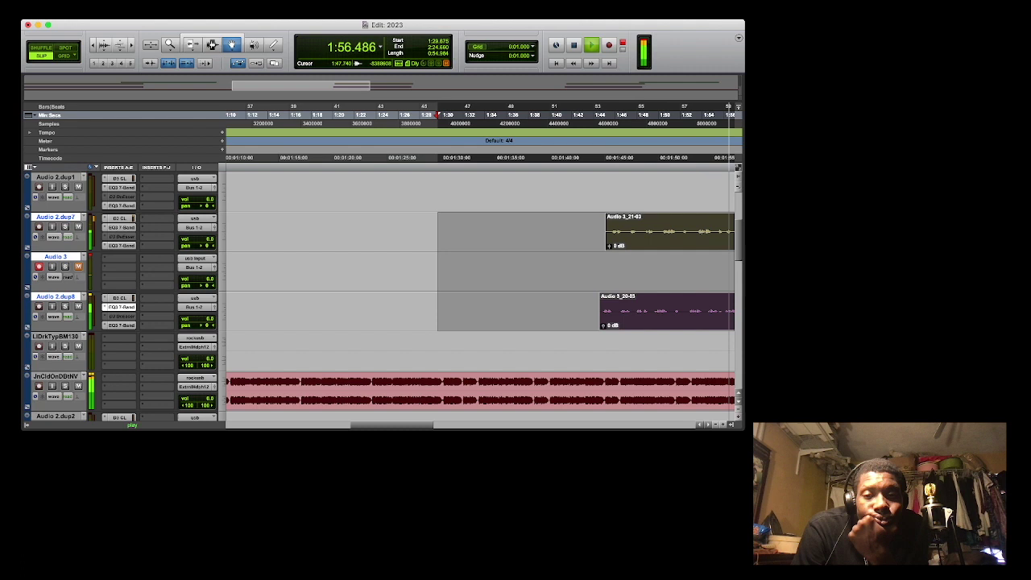
drag(633, 311, 632, 311)
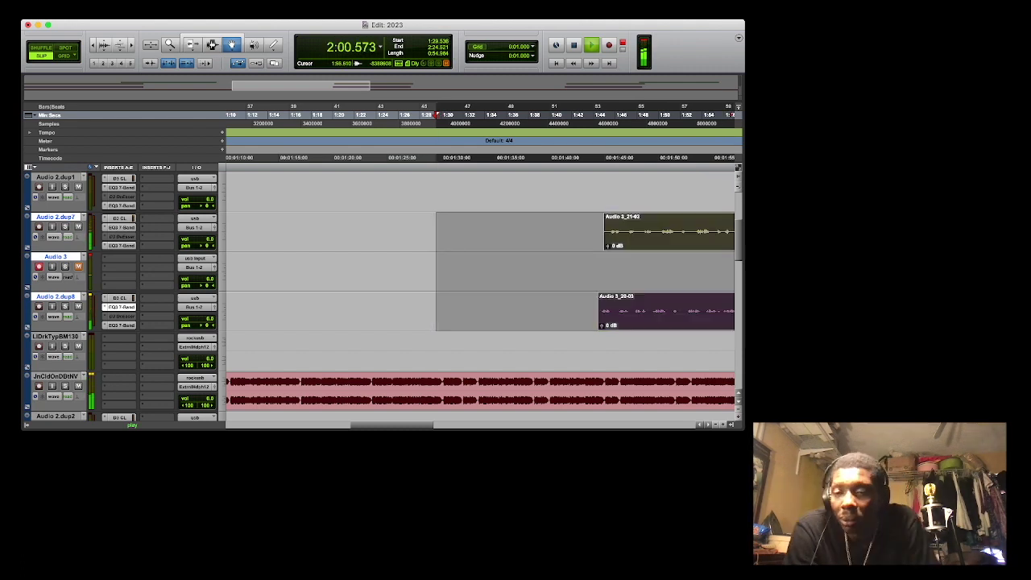
key(t)
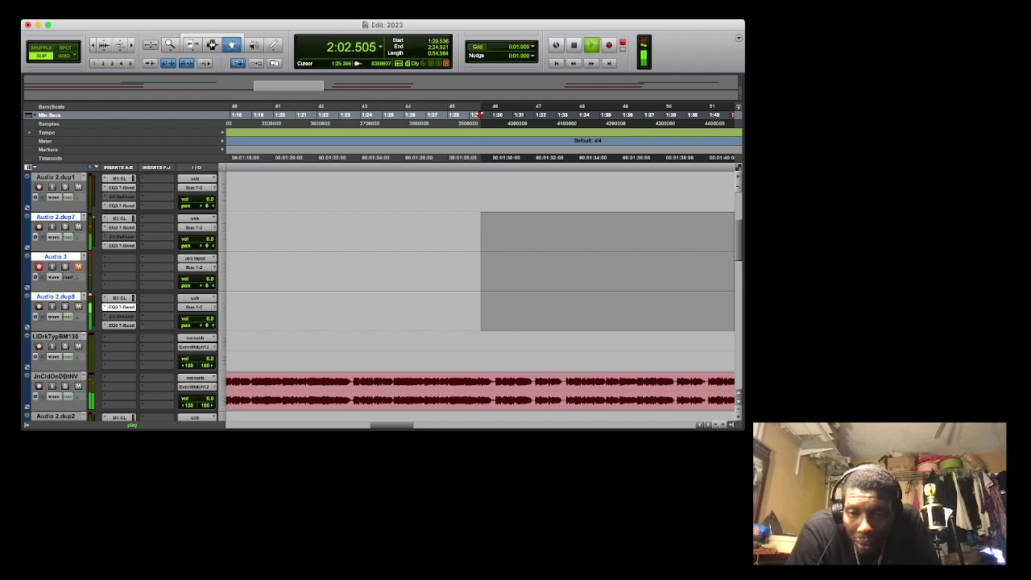
drag(353, 311, 347, 311)
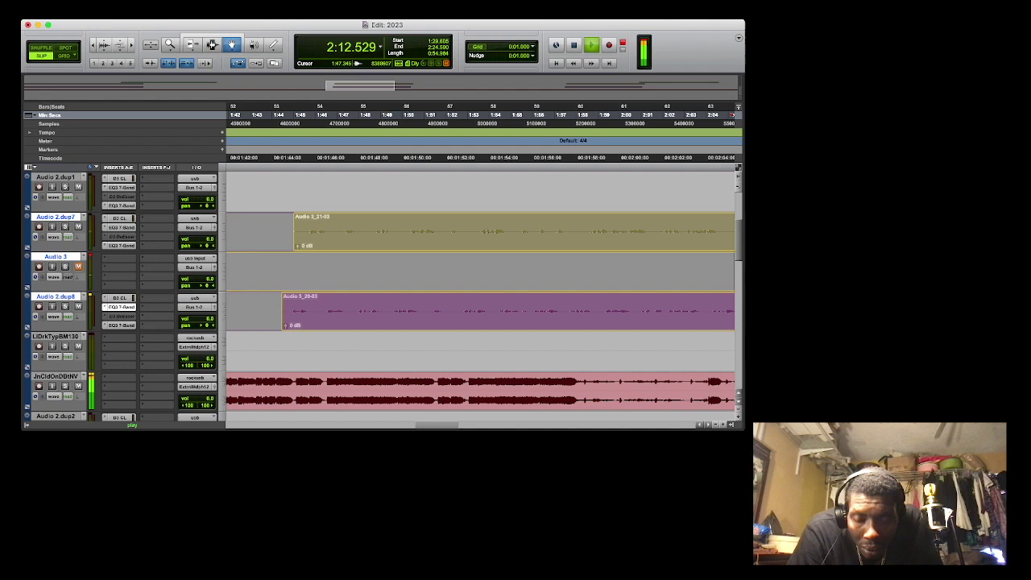
Record a new vocal take on Audio 3 over the beat from 0:59.443 to about 3:10.
key(r)
key(r)
key(r)
key(r)
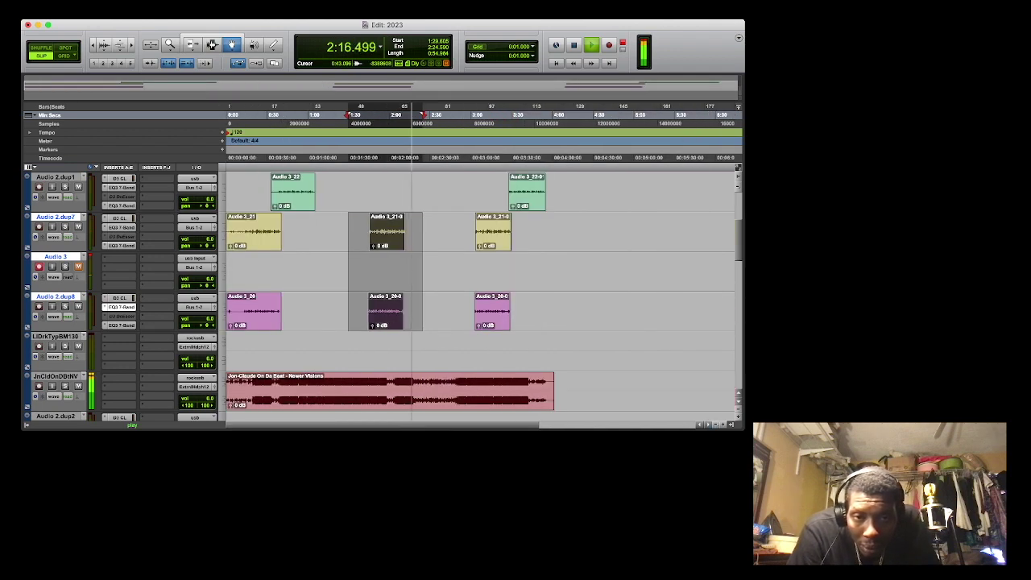
click(308, 114)
key(space)
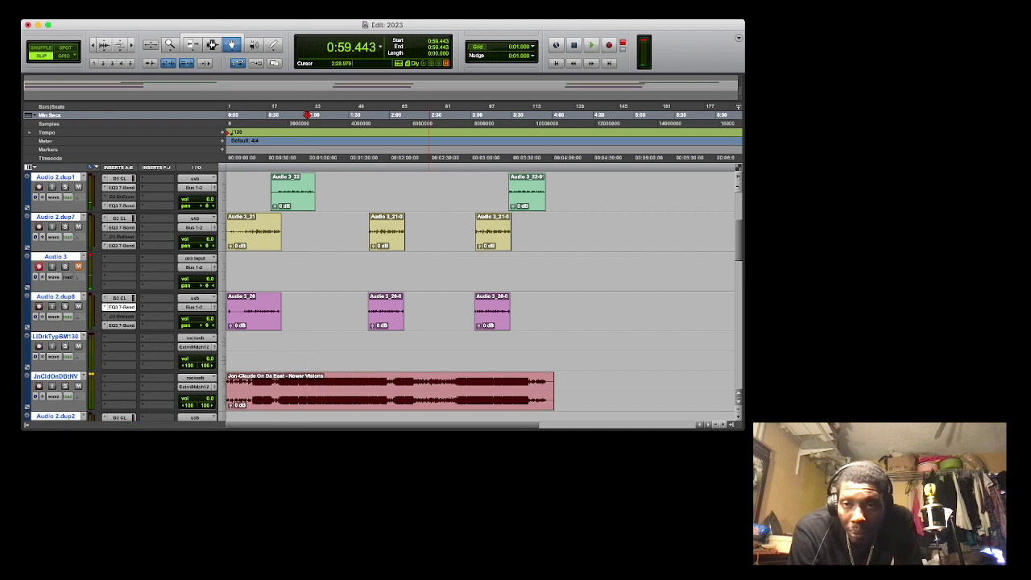
key(super+space)
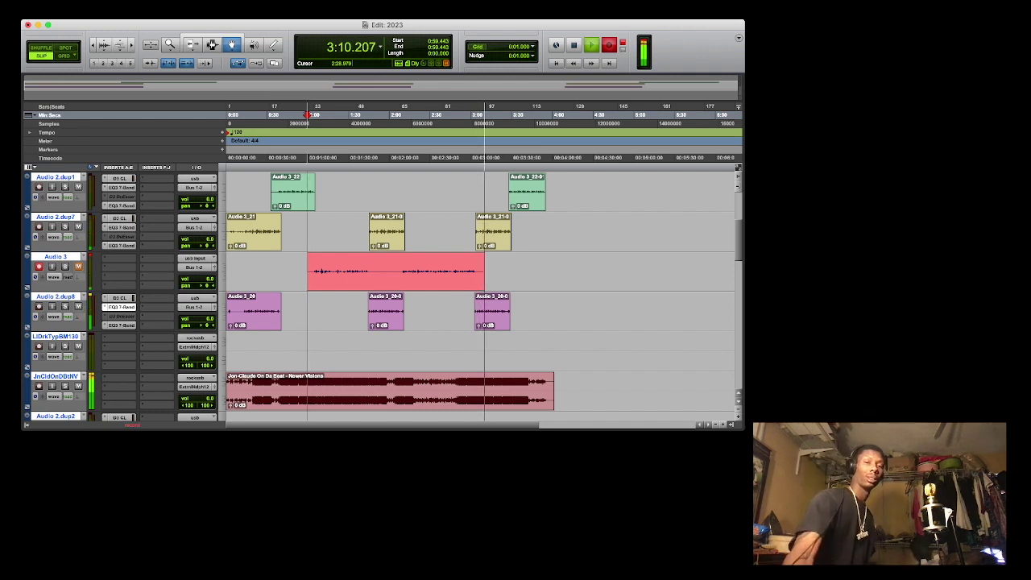
key(space)
Play back the new Audio 3 take from 0:59.443 to review it against the beat.
key(space)
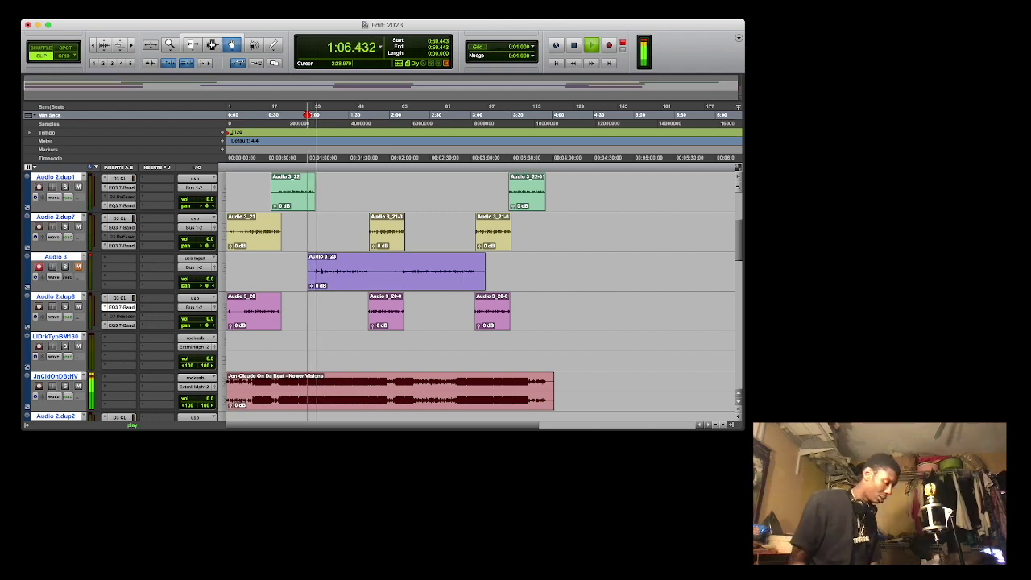
key(space)
key(space)
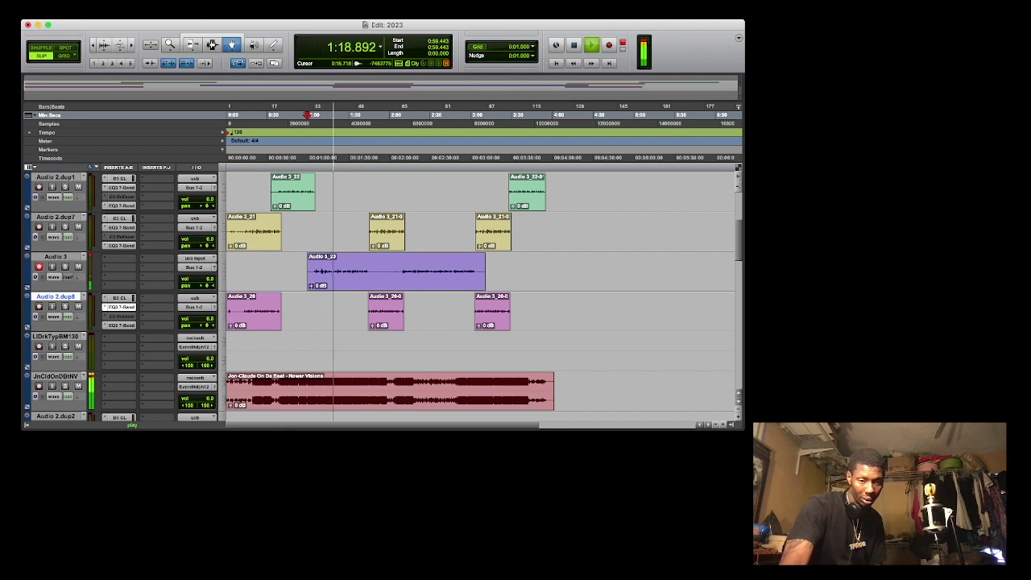
Duplicate the Audio 2.dup8 track and move the new take from Audio 3 onto the original Audio 2.dup8.
key(Return)
drag(471, 259, 471, 300)
Delete the first and last clips on the Audio 2.dup9 track, keeping only the middle one.
click(492, 351)
key(BackSpace)
click(253, 351)
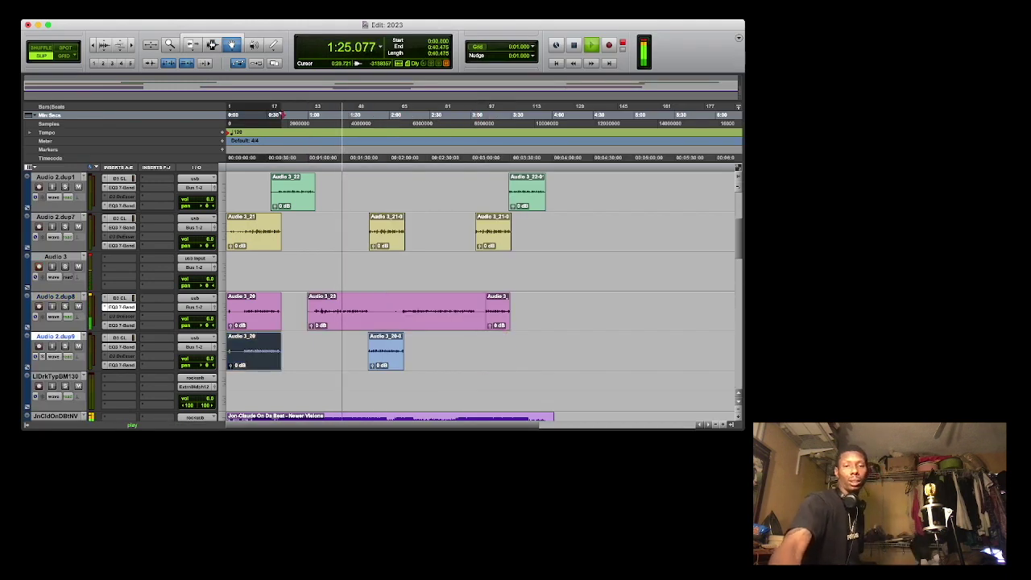
key(Delete)
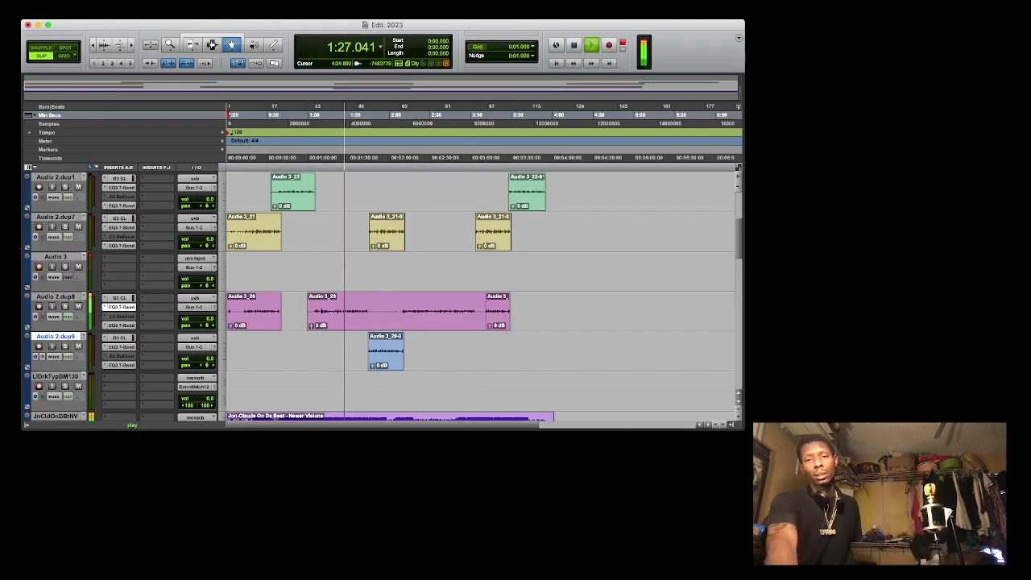
Cut the section from 1:45.139 to about 2:09 out of the new take on Audio 2.dup8.
key(t)
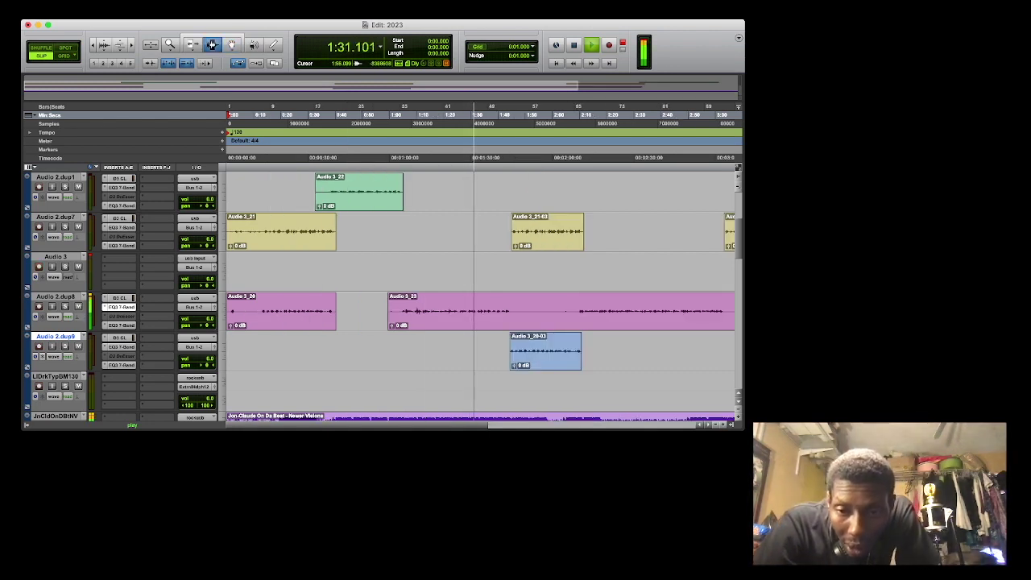
drag(512, 315, 578, 314)
key(Delete)
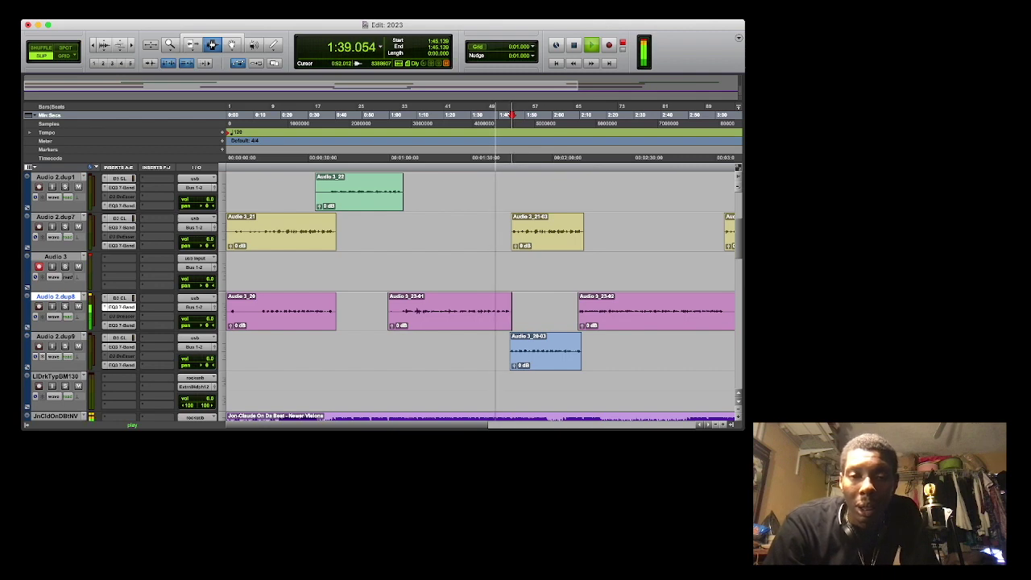
Extend the start of the last clip on Audio 2.dup8 back to about 3:04, over the end of the new take.
scroll(480, 297, right, 2)
scroll(480, 297, right, 3)
scroll(481, 296, left, 5)
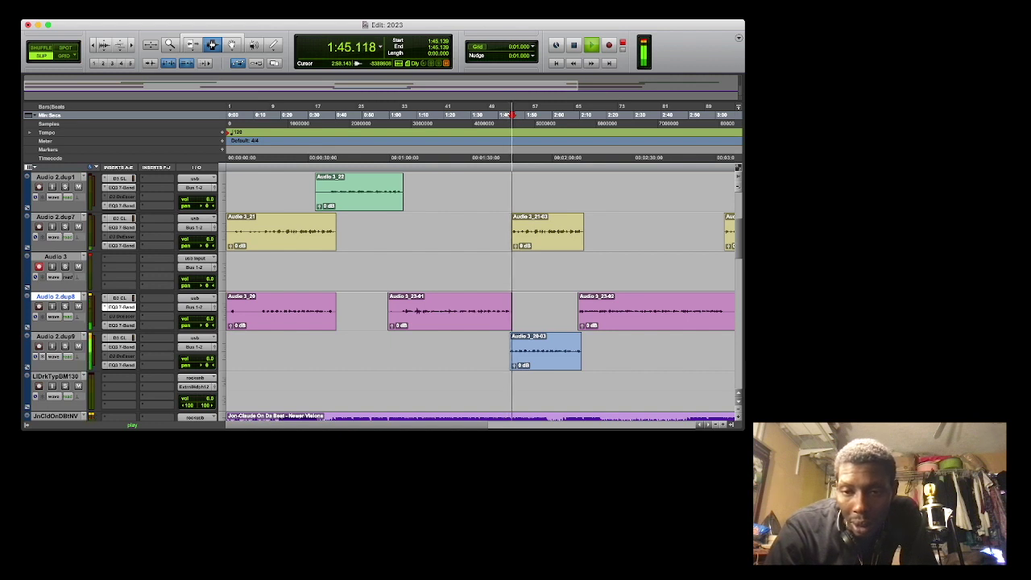
click(715, 424)
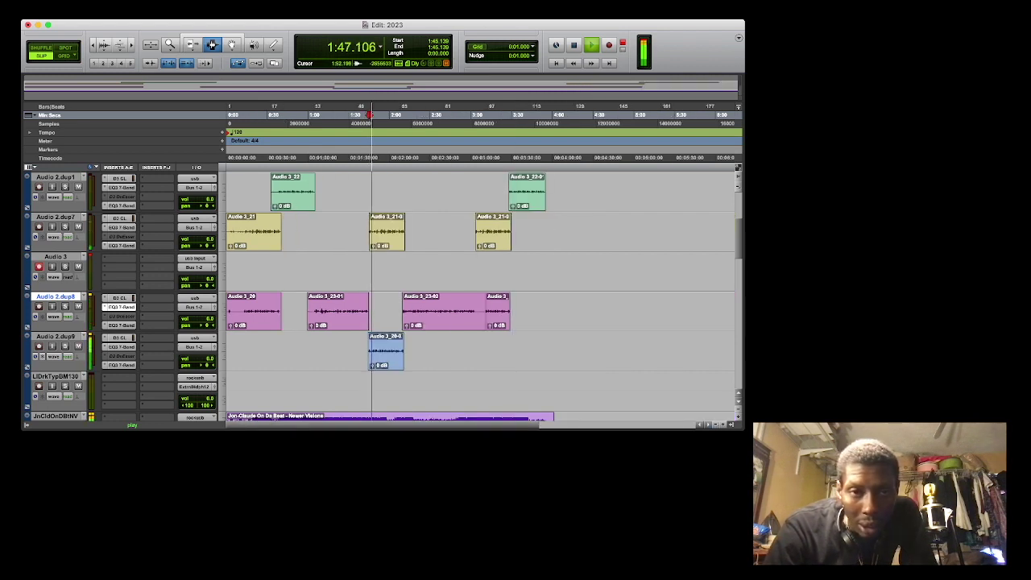
key(F8)
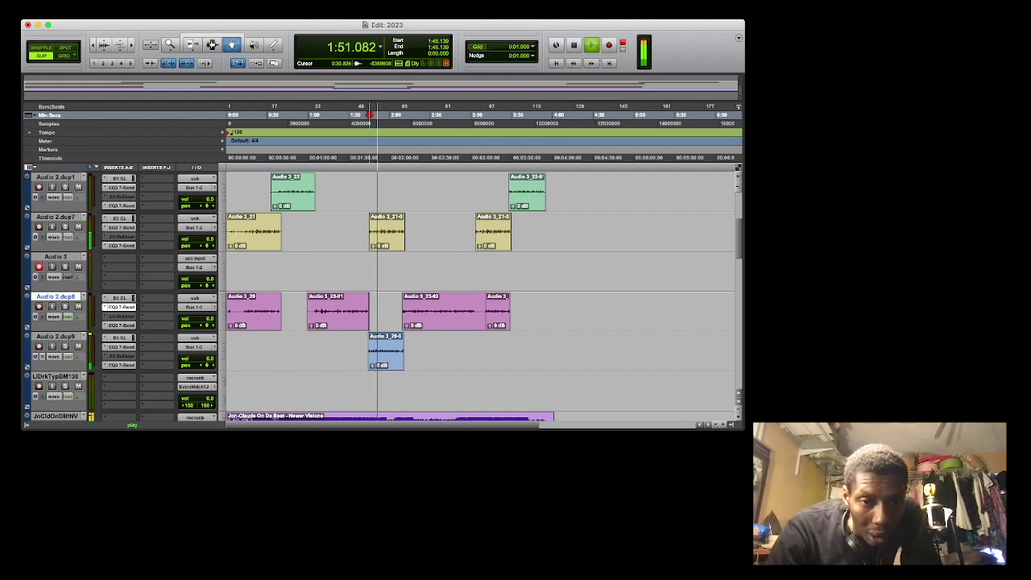
key(F6)
drag(487, 311, 477, 311)
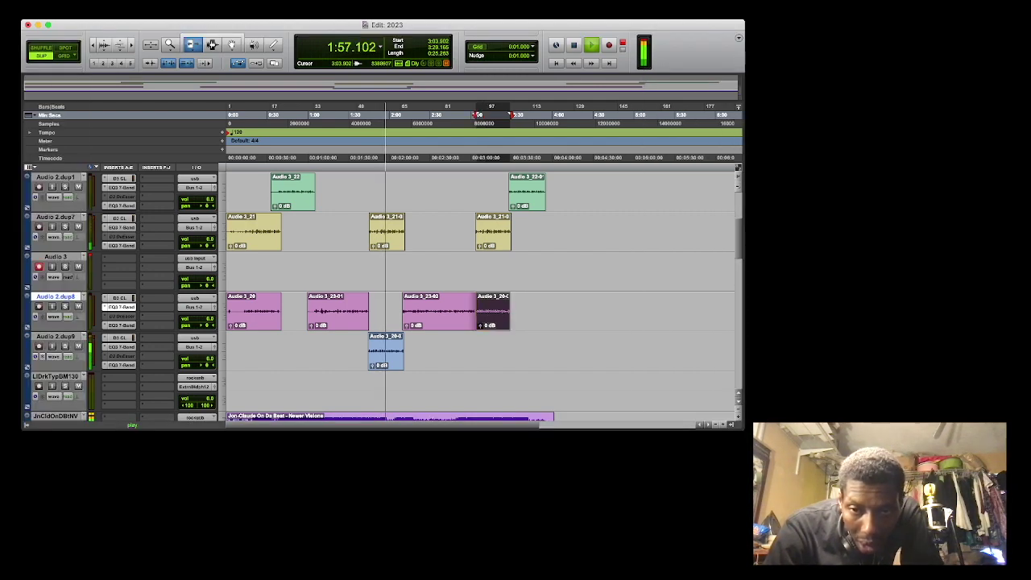
Extend the end of the clip on Audio 2.dup9 to 2:11.938.
scroll(476, 311, up, 3)
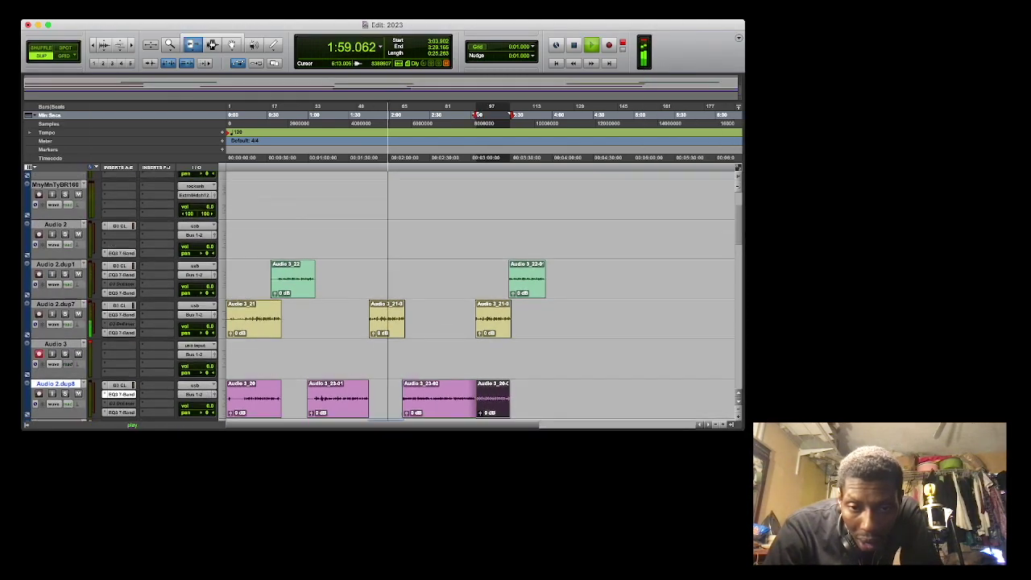
scroll(477, 311, down, 5)
scroll(476, 311, up, 2)
scroll(481, 298, up, 1)
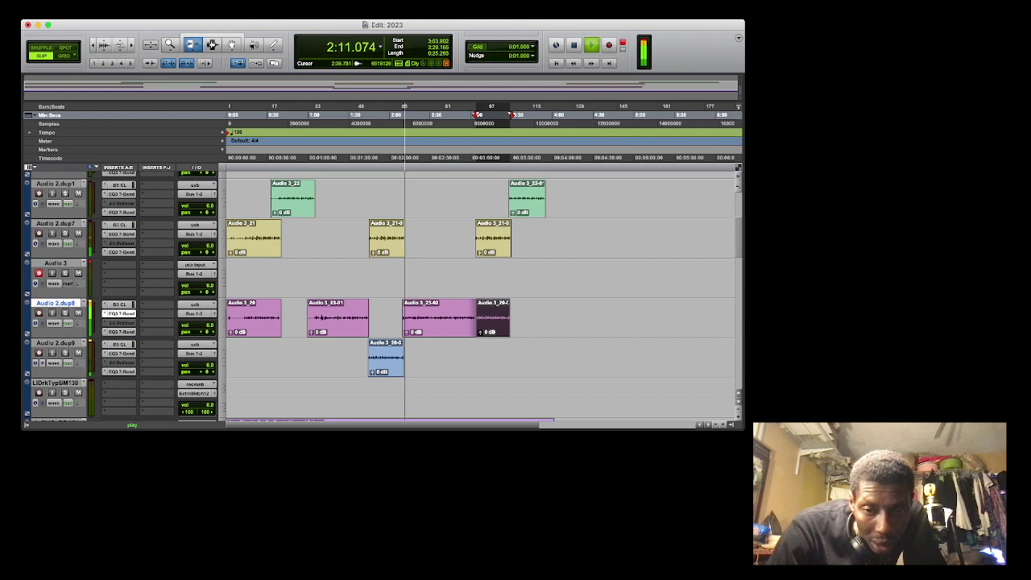
drag(397, 358, 411, 358)
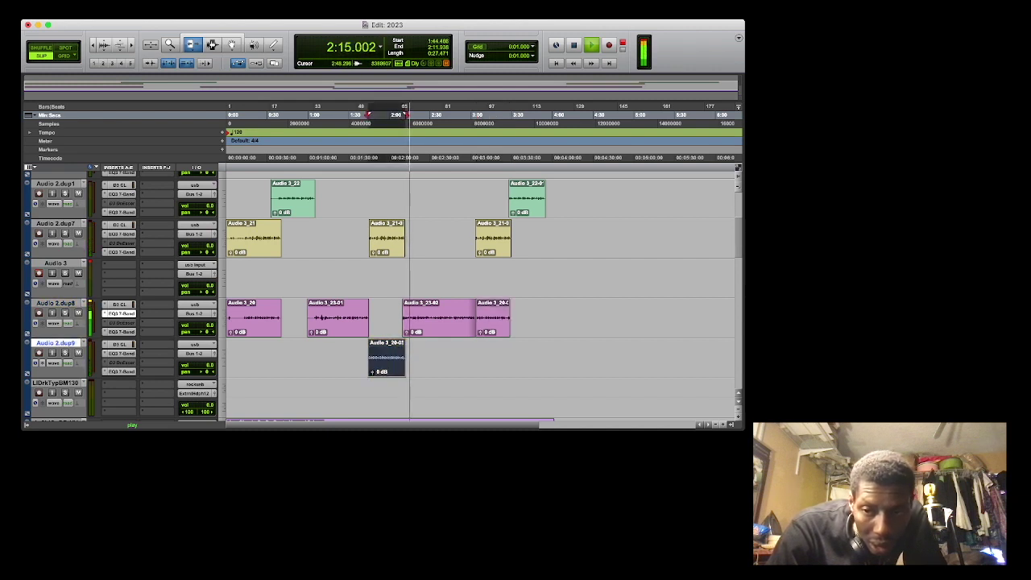
scroll(480, 295, down, 5)
scroll(480, 295, up, 5)
scroll(480, 295, down, 1)
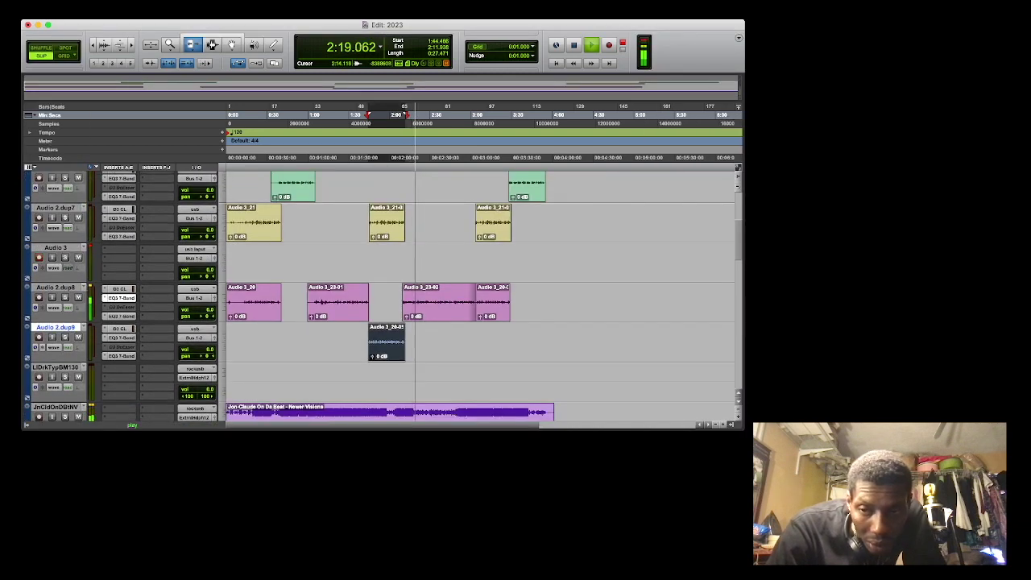
scroll(483, 298, down, 3)
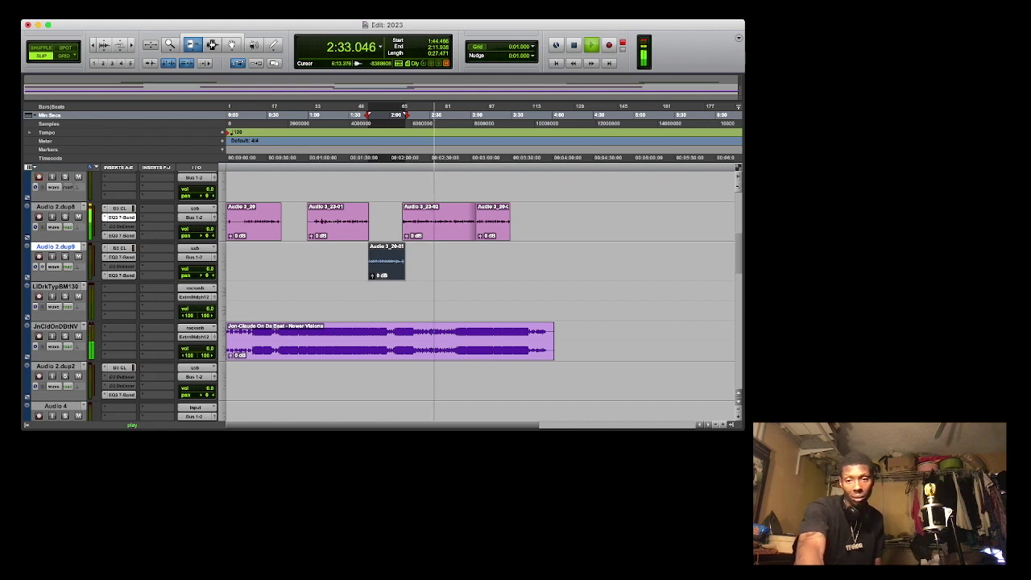
scroll(480, 295, down, 2)
scroll(480, 295, up, 6)
scroll(480, 295, down, 3)
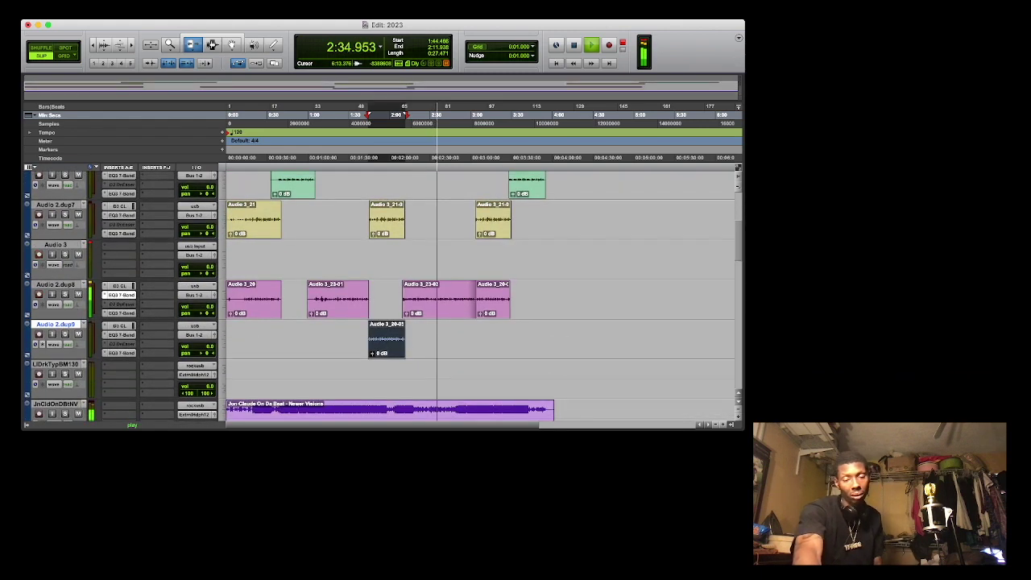
Move the Audio 2.dup9 track up so it sits between Audio 2.dup1 and Audio 2.dup7.
scroll(480, 294, up, 3)
scroll(480, 294, down, 1)
scroll(480, 294, down, 1)
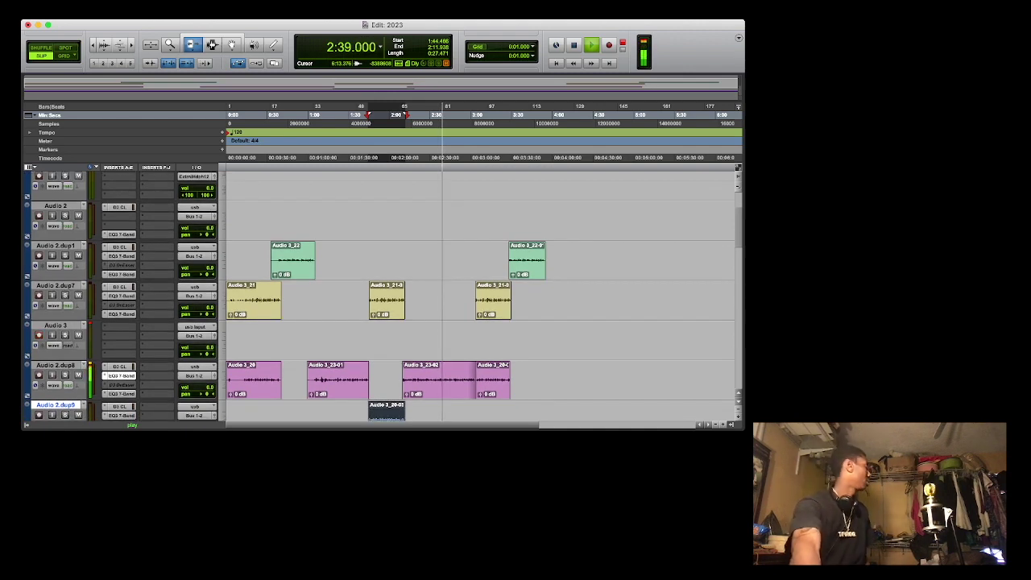
scroll(481, 294, up, 1)
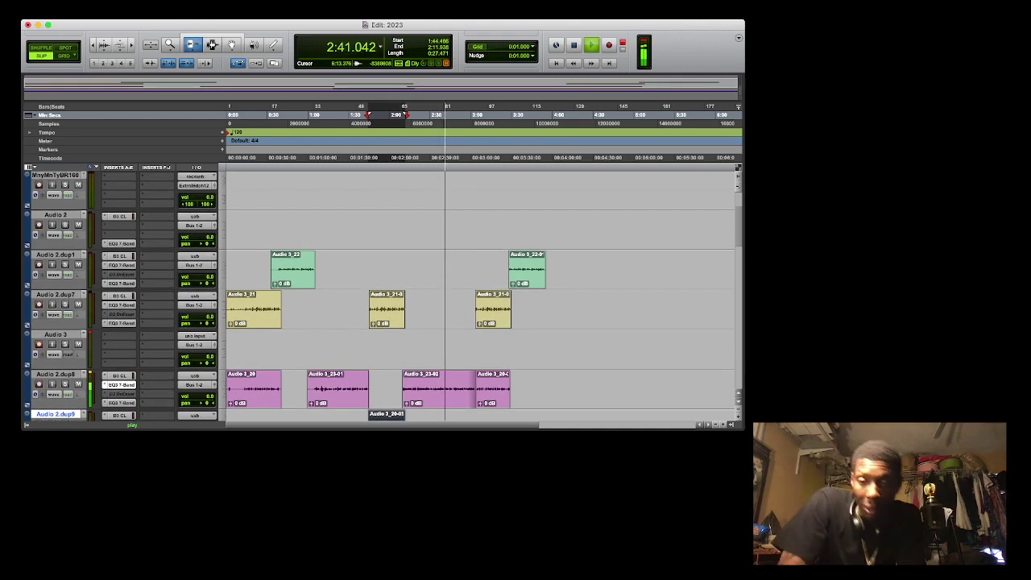
scroll(480, 294, up, 1)
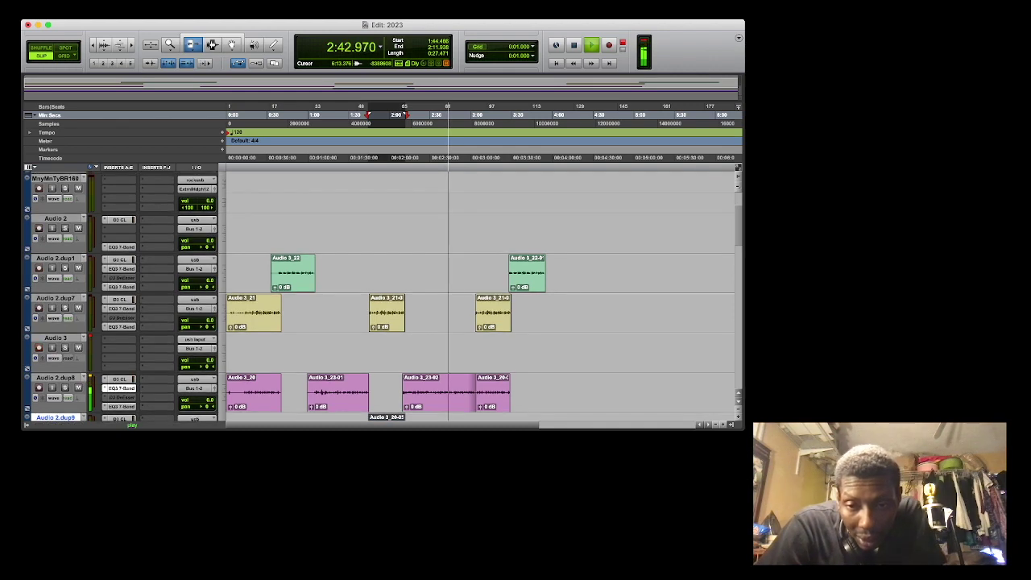
scroll(480, 294, down, 3)
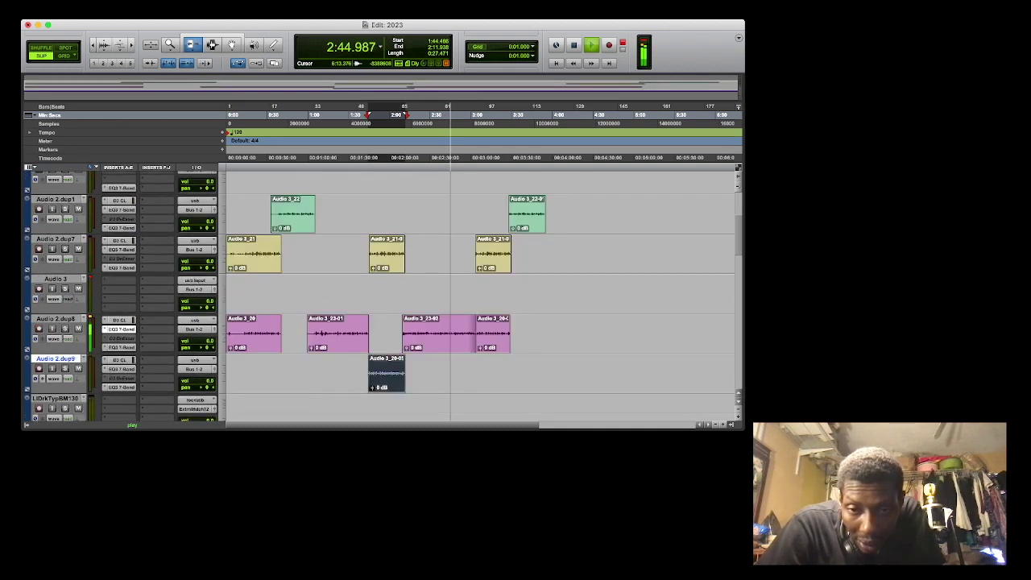
scroll(480, 294, down, 3)
scroll(480, 294, up, 2)
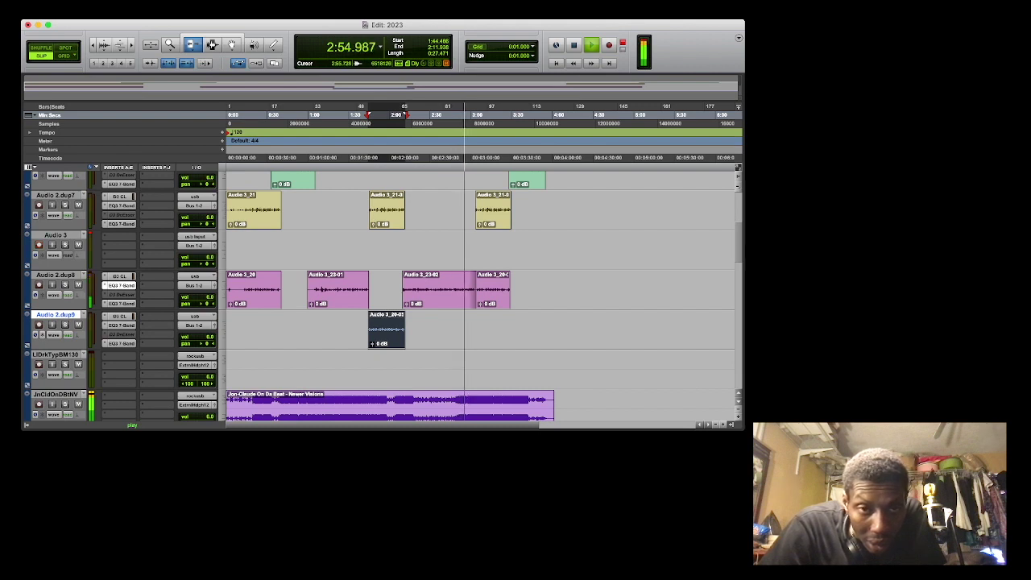
key(F8)
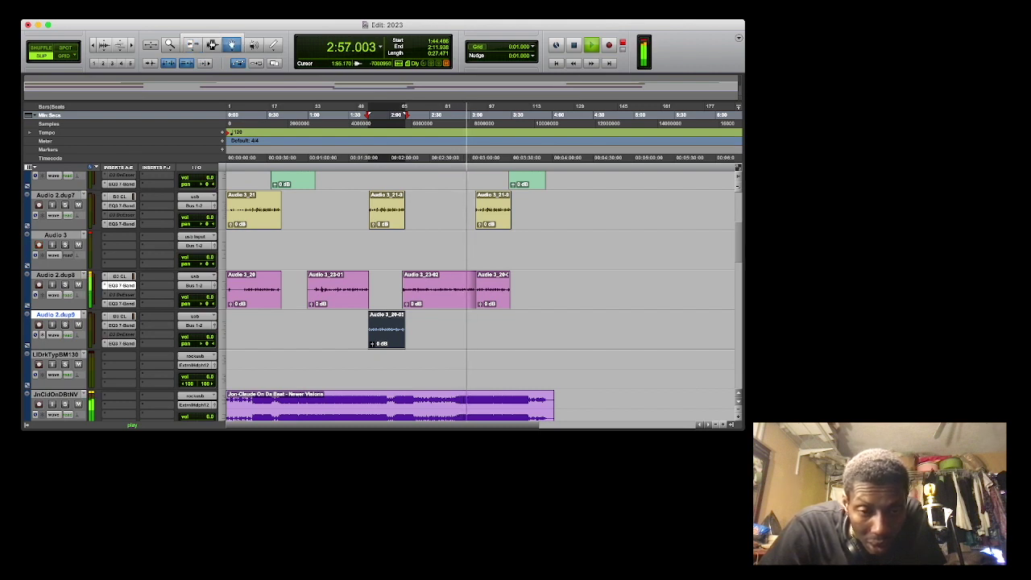
drag(56, 314, 56, 376)
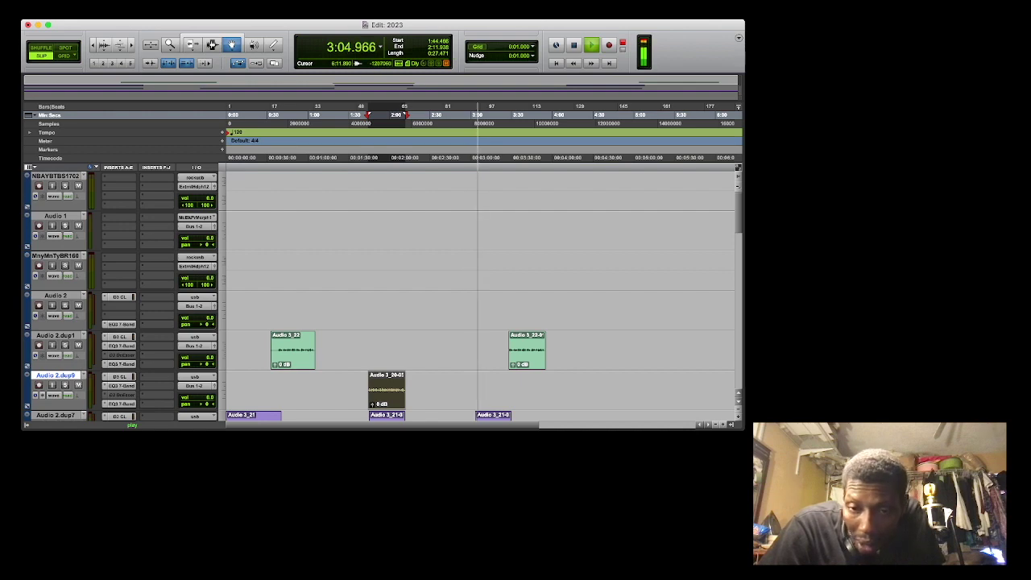
Extend the starts of the last clips earlier, to about 2:55 on Audio 2.dup7 and about 3:01 on Audio 2.dup8.
scroll(481, 297, down, 5)
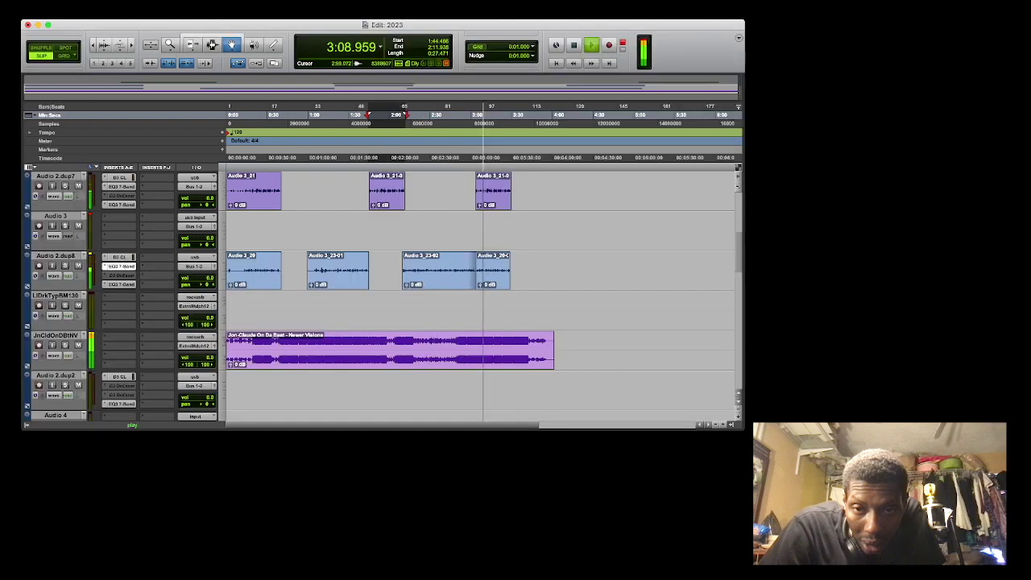
click(469, 114)
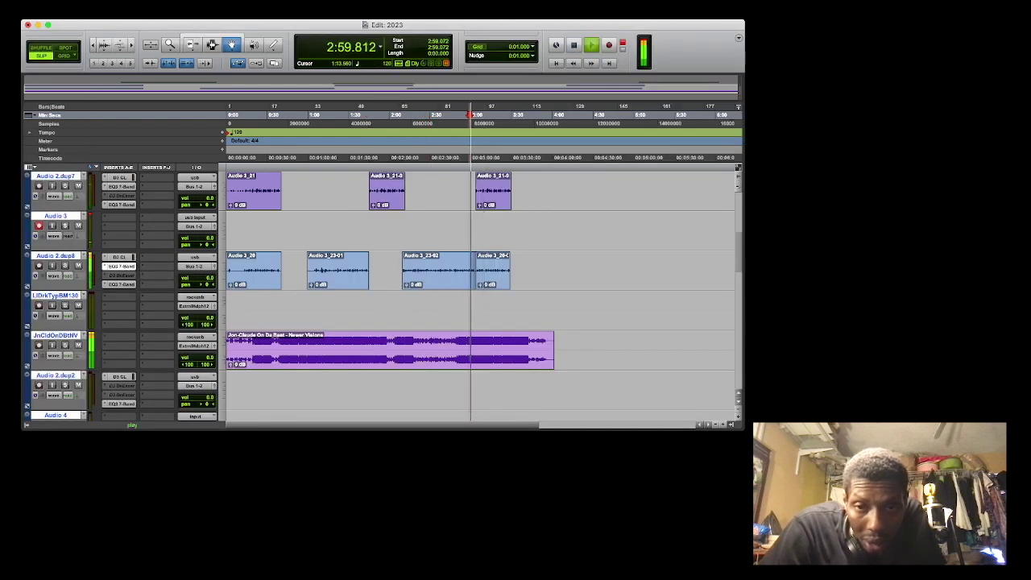
key(F6)
drag(476, 191, 483, 191)
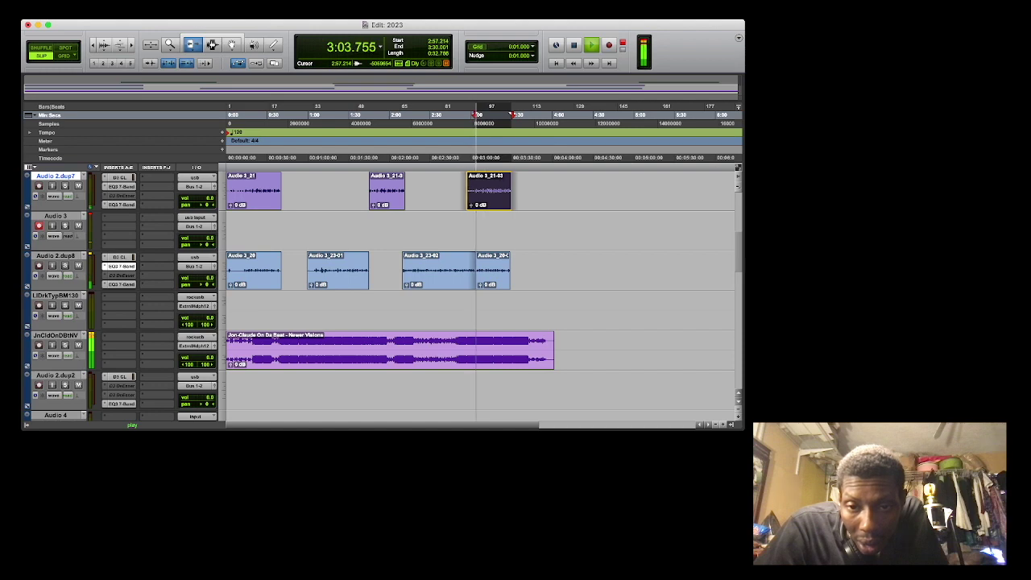
mouse_move(481, 270)
mouse_down()
mouse_move(463, 270)
mouse_move(472, 269)
mouse_up()
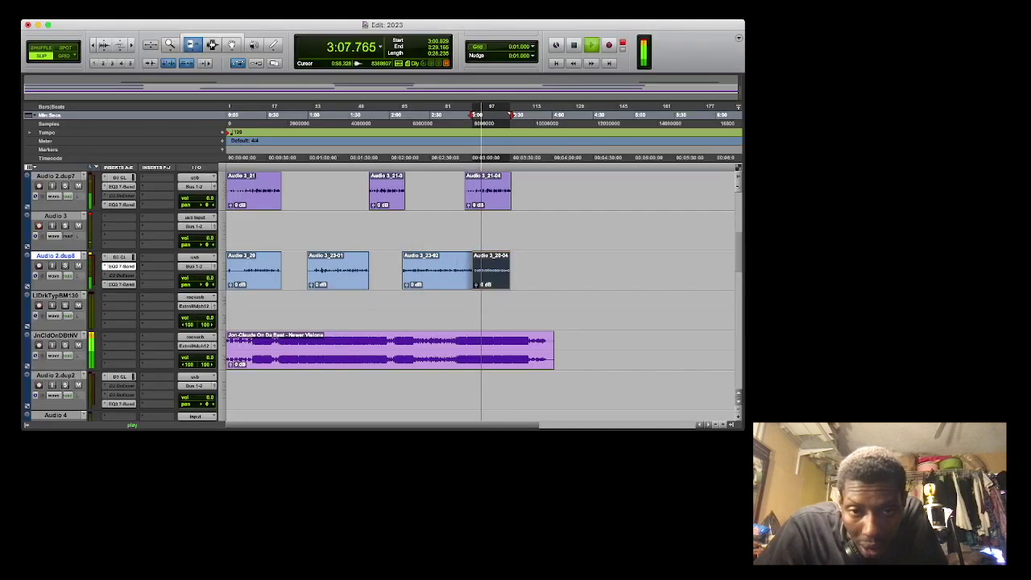
Play the arrangement from about 1:00 and from about 0:12 to check the first verse and the opening hook.
click(309, 114)
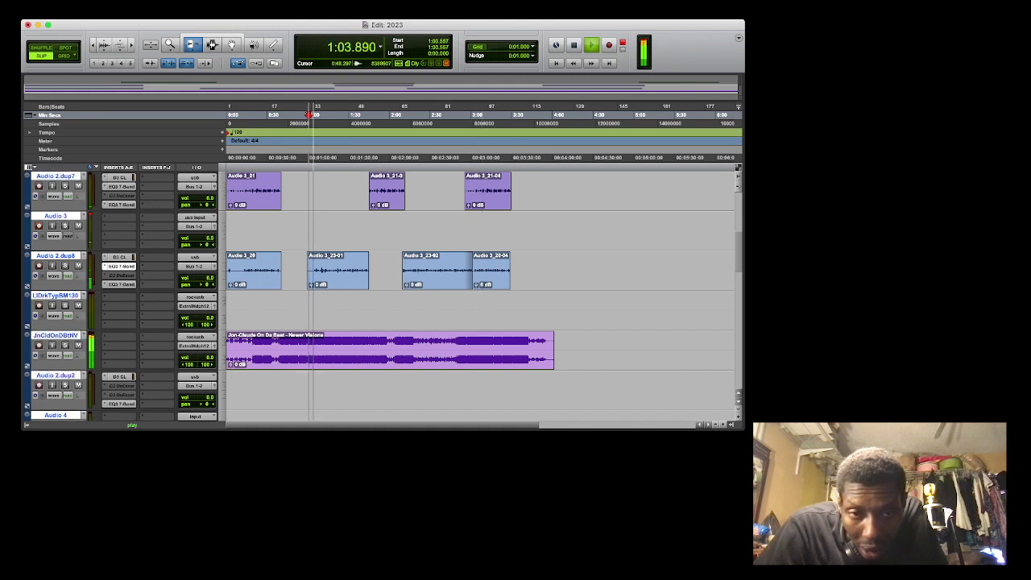
click(243, 114)
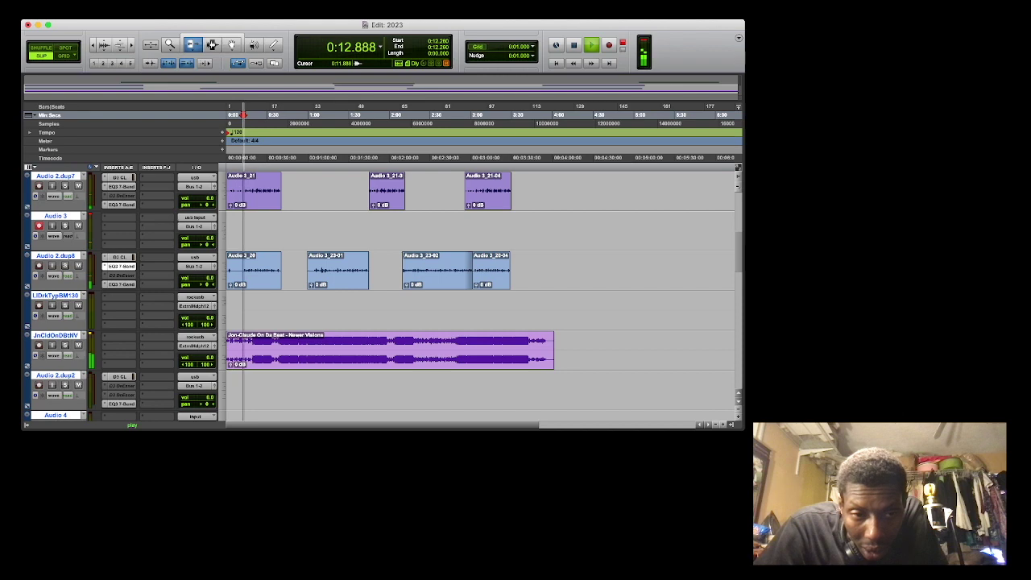
Extend the third vocal clip on Audio 2.dup8 to about 3:03 and move that track directly above Audio 2.dup7.
click(65, 266)
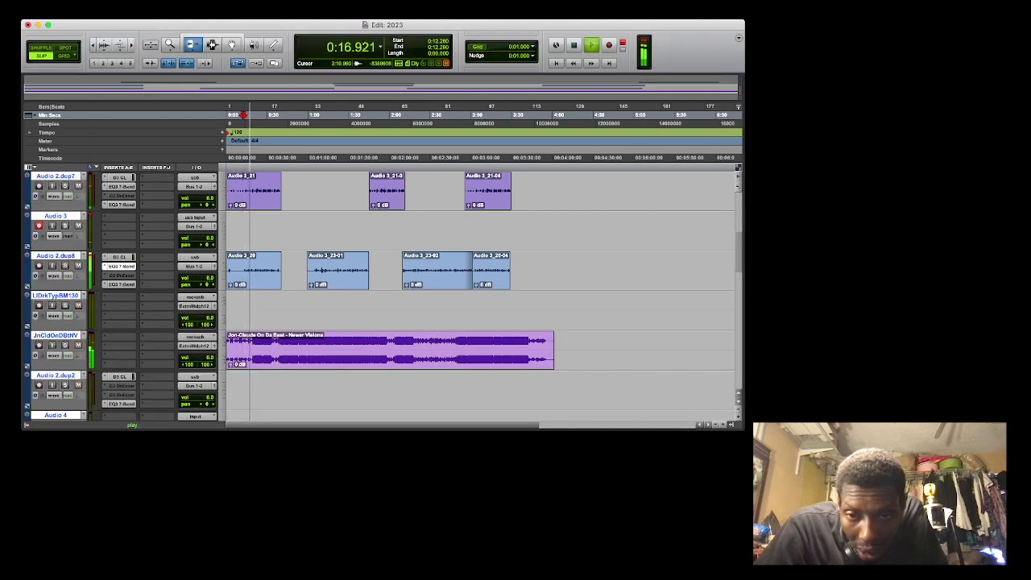
drag(472, 271, 475, 271)
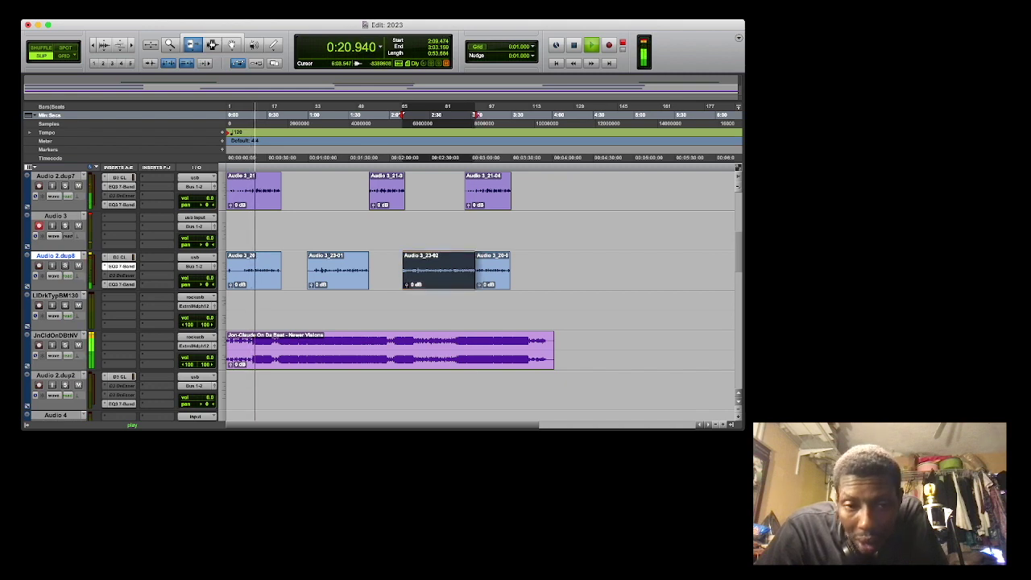
scroll(481, 298, down, 2)
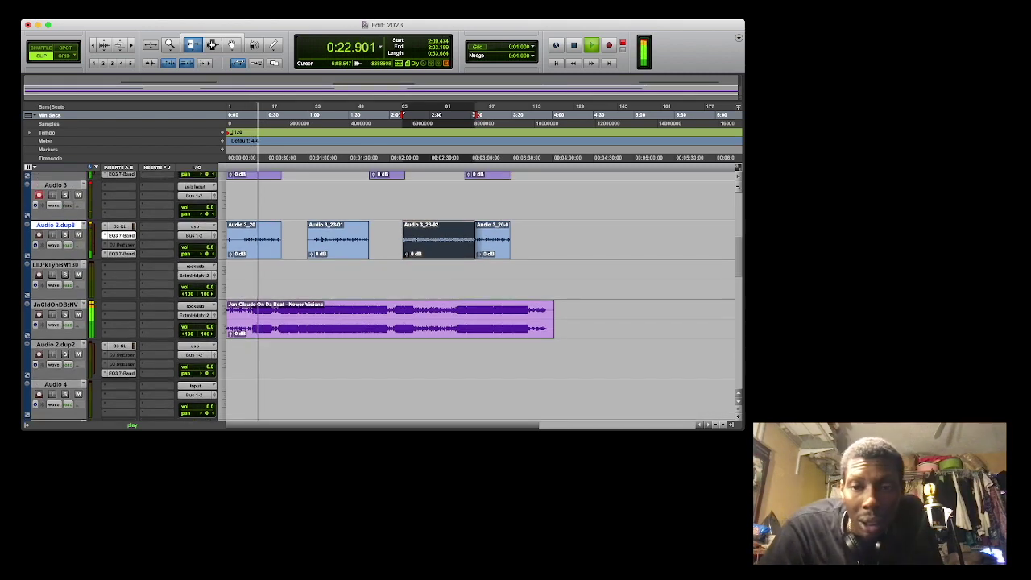
scroll(481, 299, up, 8)
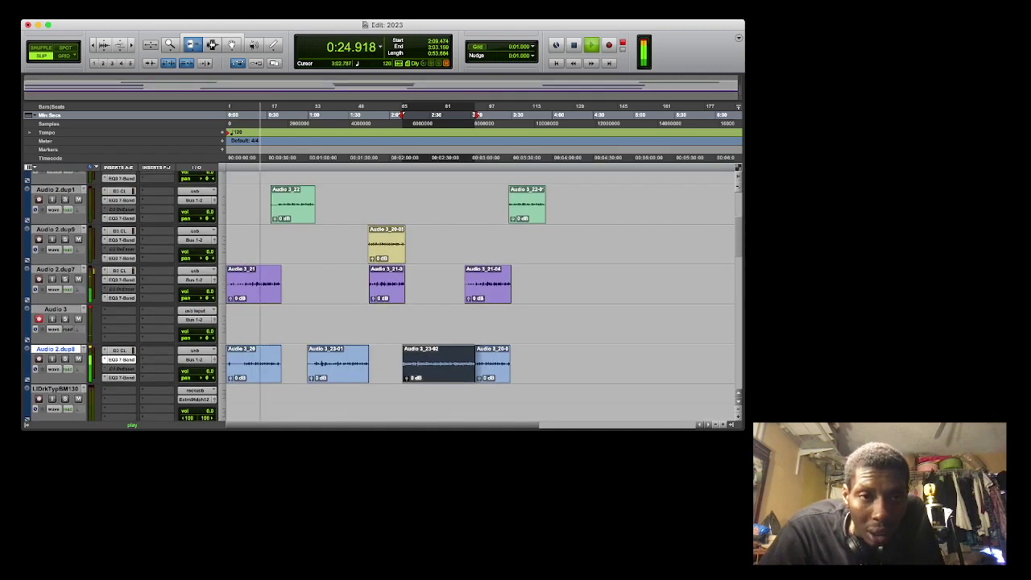
drag(56, 348, 55, 274)
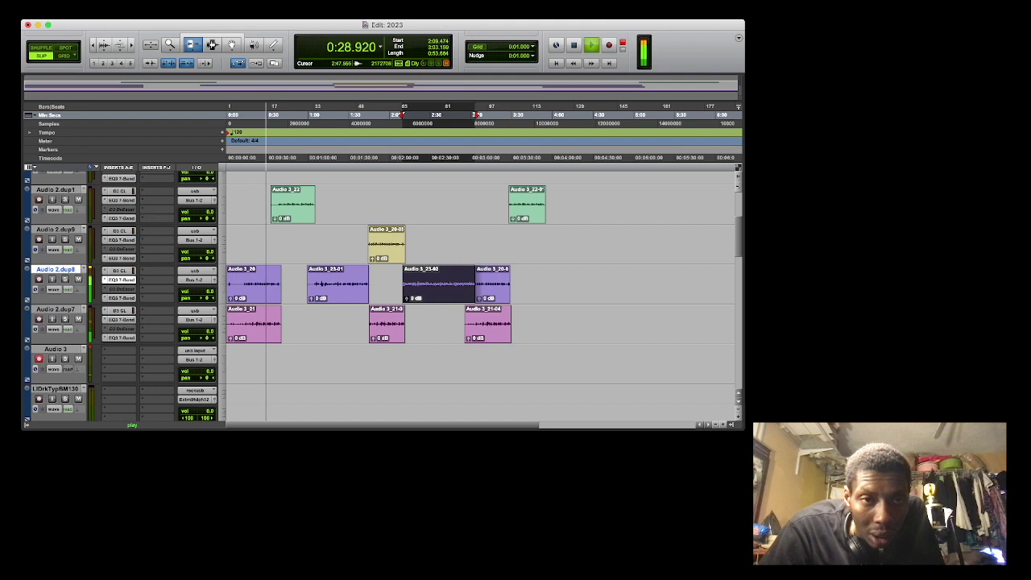
Move the last clip on Audio 2.dup8 up to Audio 2.dup9 and play the session from about 3:01.
drag(502, 290, 492, 244)
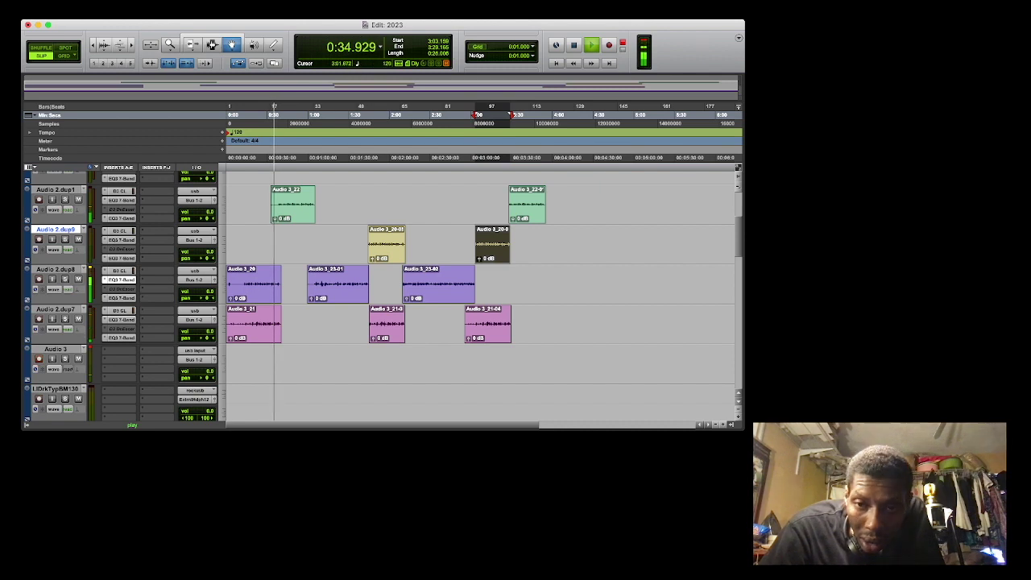
click(473, 114)
key(space)
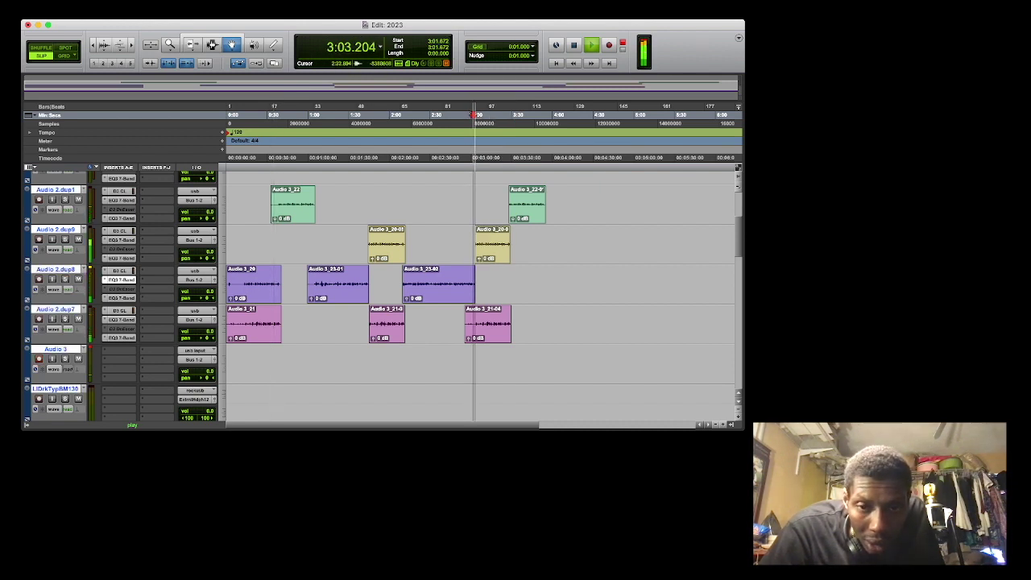
Extend the moved clip's start back to about 3:01.3 and the third Audio 2.dup8 clip's end to about 3:05.
key(F5)
drag(476, 243, 474, 243)
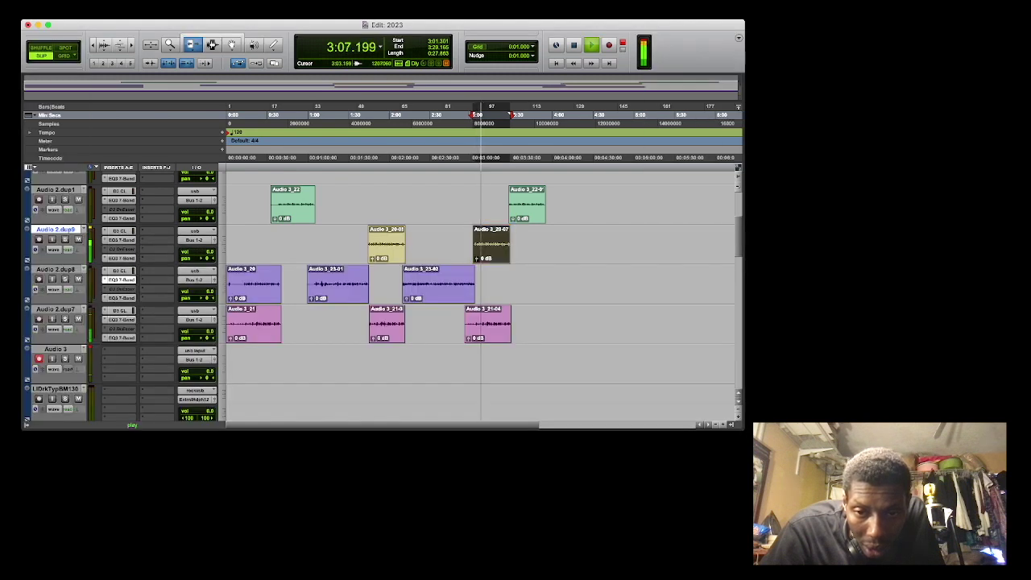
mouse_move(473, 284)
mouse_down()
mouse_move(490, 283)
mouse_move(477, 284)
mouse_up()
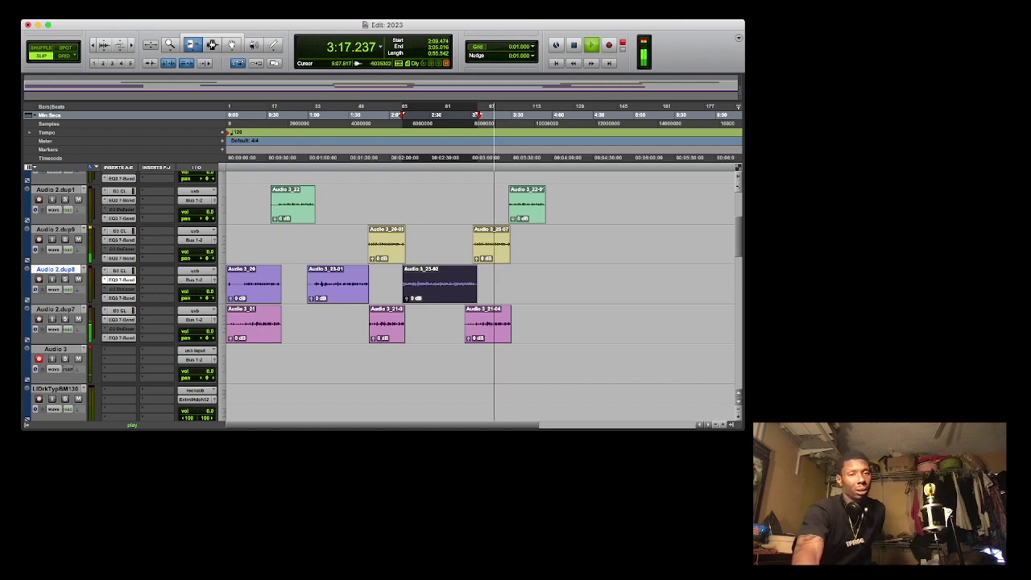
Move the JnCldOnDBtNV beat track up so it sits between Audio 2.dup7 and Audio 3.
key(F7)
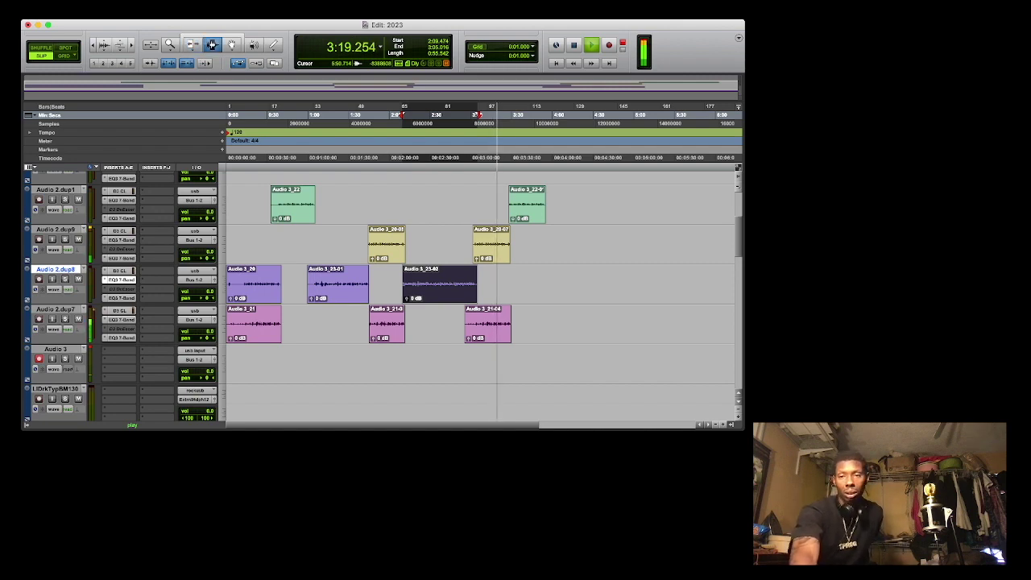
scroll(460, 375, down, 8)
scroll(460, 375, up, 6)
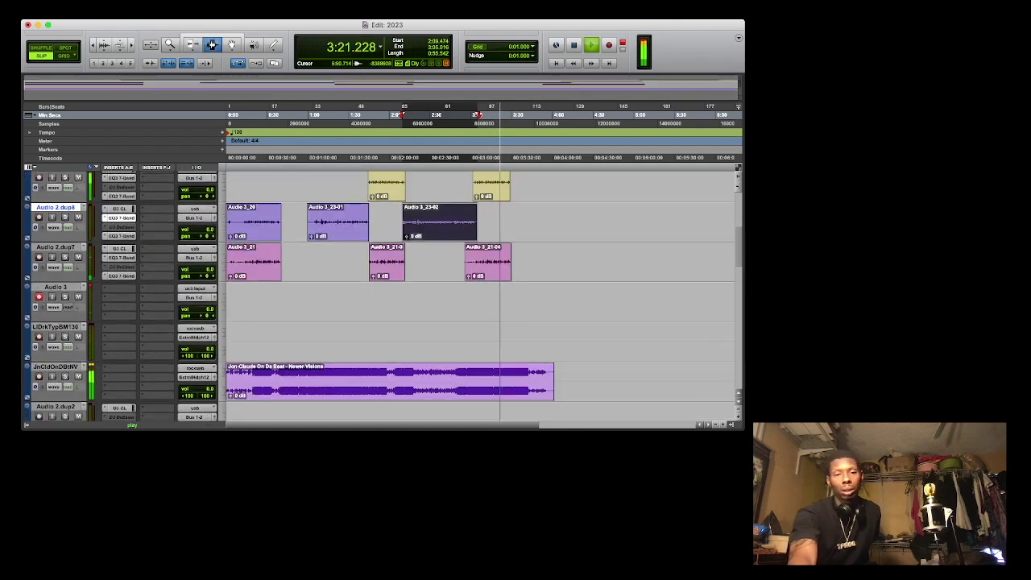
drag(56, 391, 55, 311)
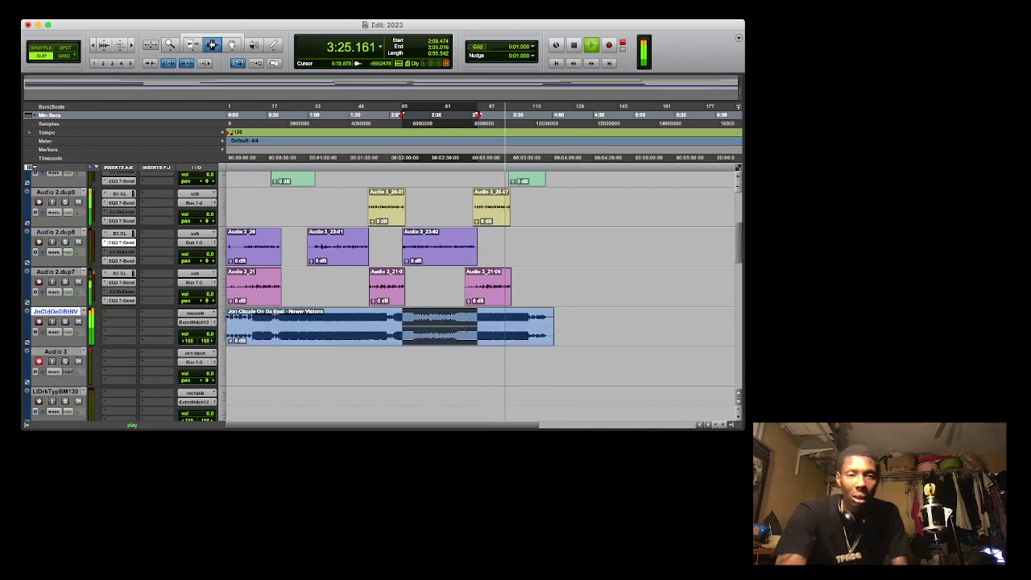
Stop playback and clear all vocal and beat clips from the timeline, keeping the tracks.
key(F8)
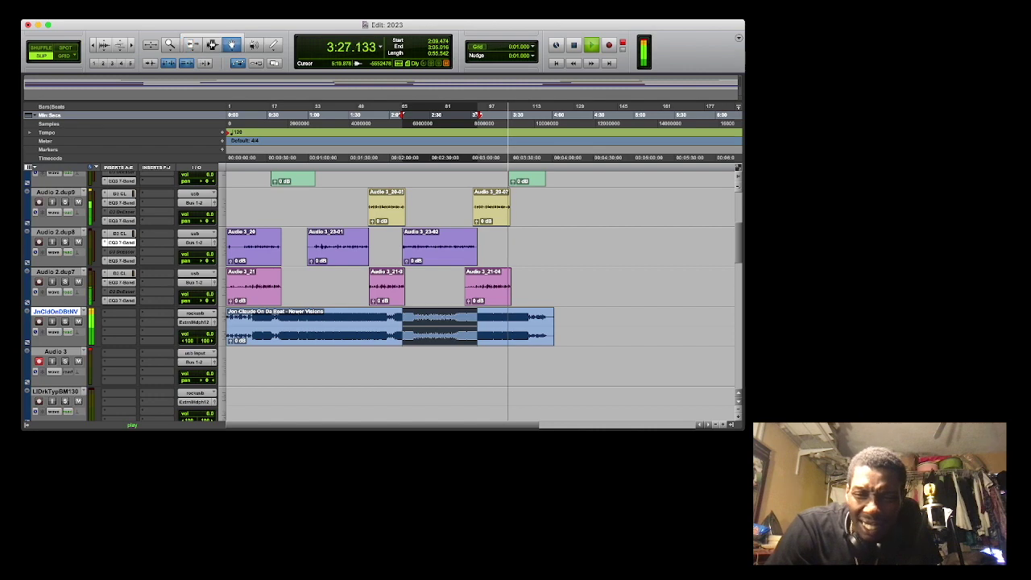
scroll(480, 296, up, 3)
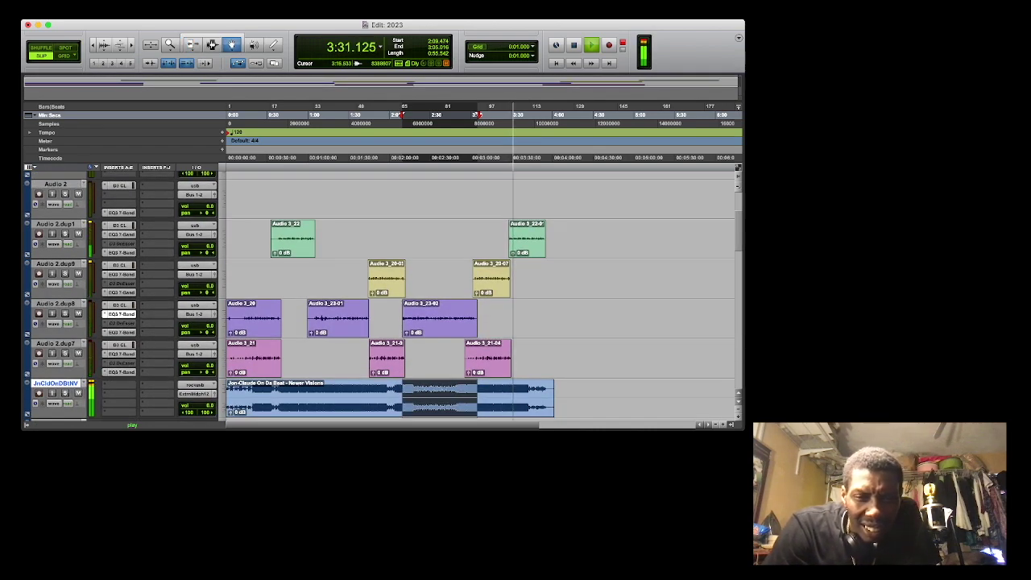
key(F7)
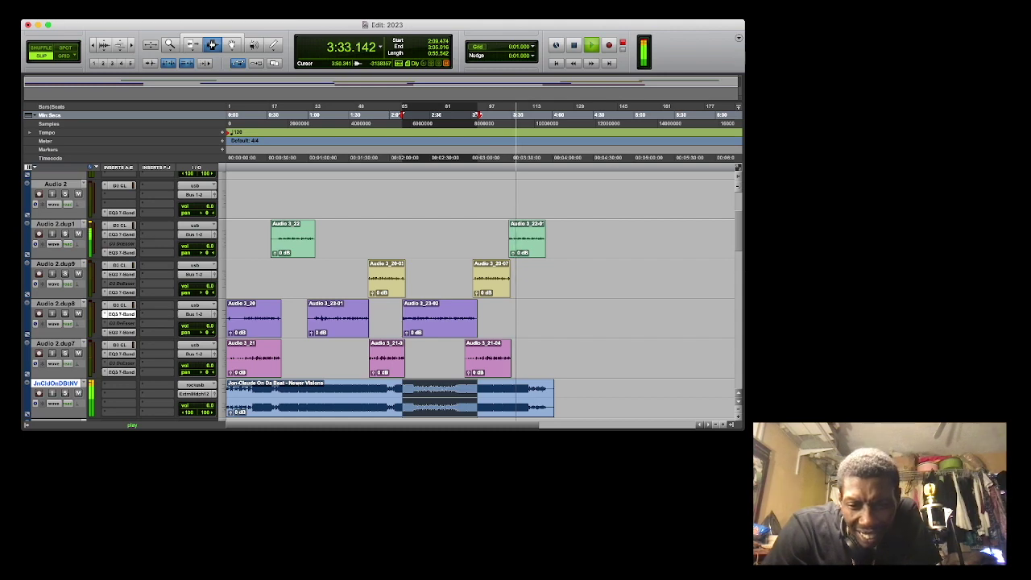
key(super+a)
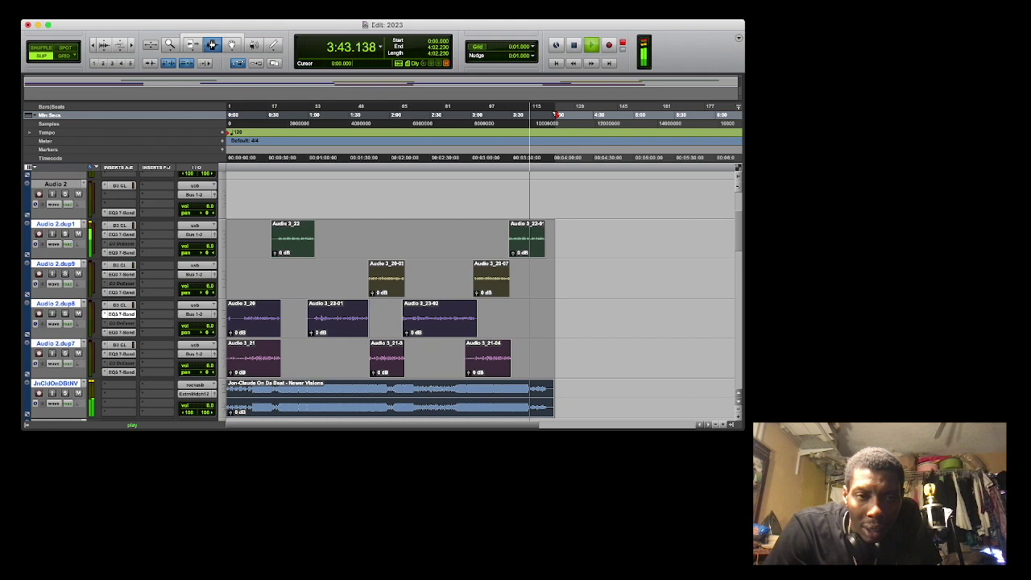
key(space)
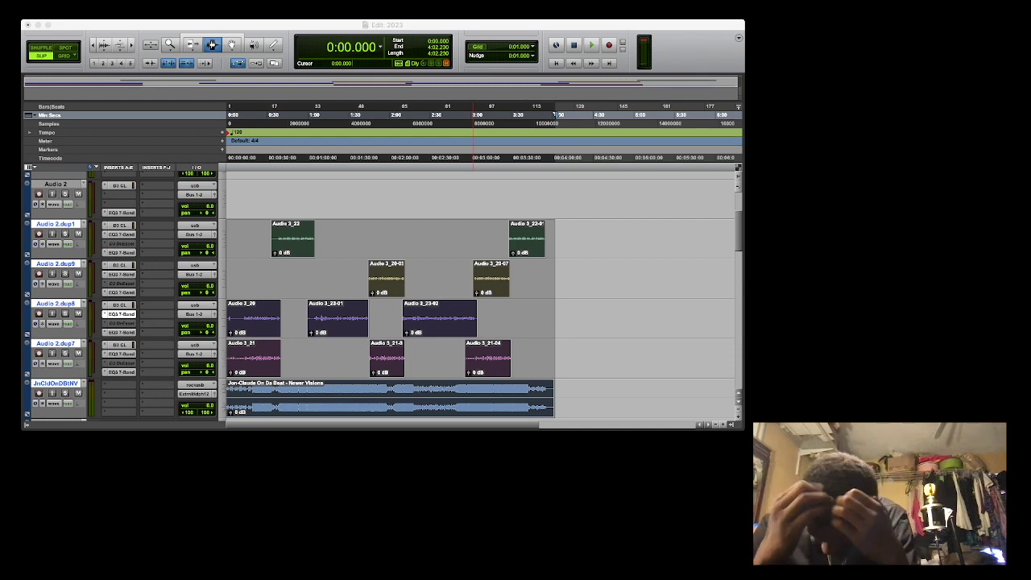
click(555, 115)
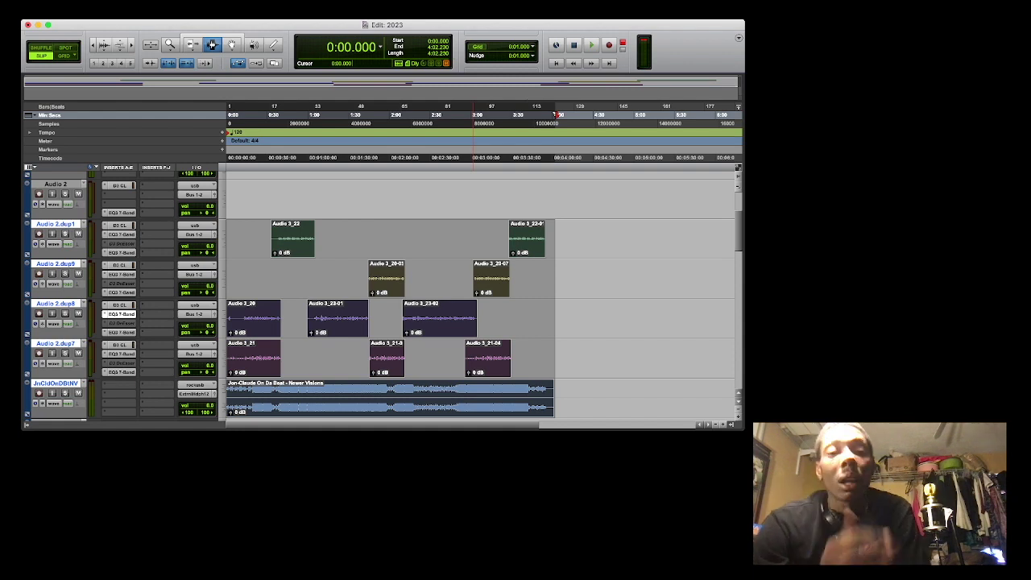
key(super+z)
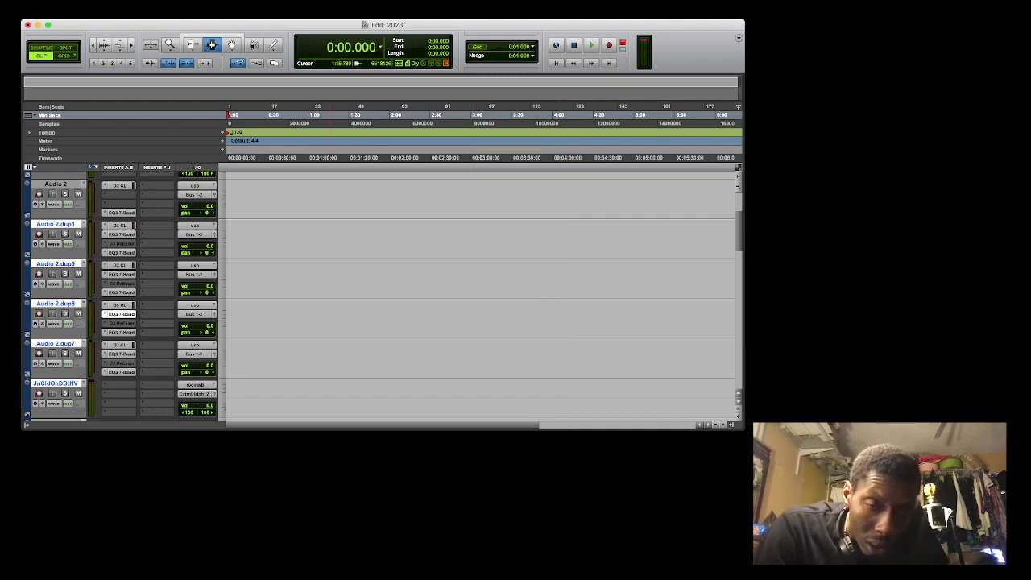
Import the Jon-Claude On Da Beat - Fye audio onto a new track and play its opening.
key(super+Tab)
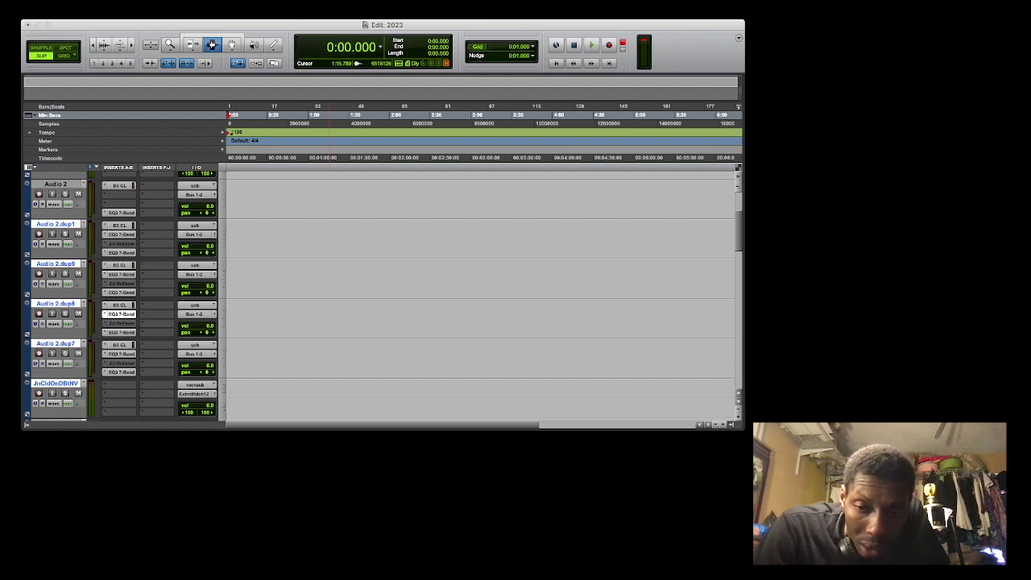
key(super+Tab)
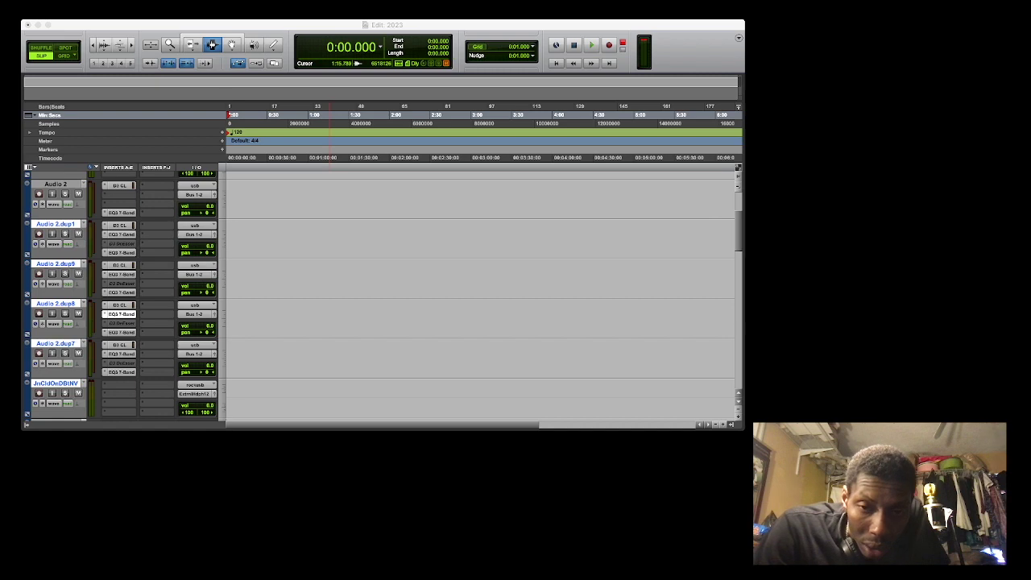
key(space)
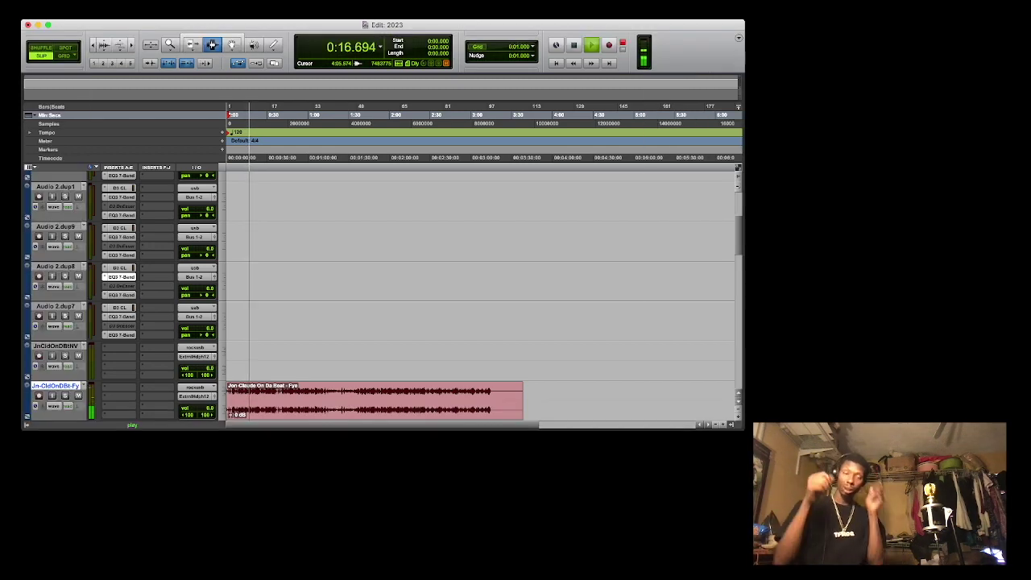
key(space)
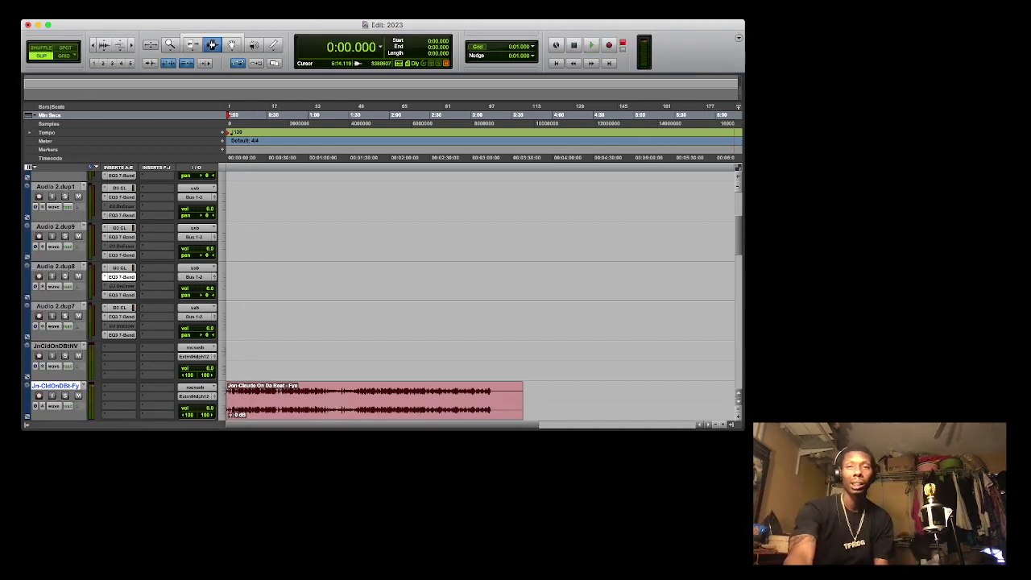
Record a vocal take about 38 seconds long on Audio 3 over the new beat, starting at 0:00.
key(super+space)
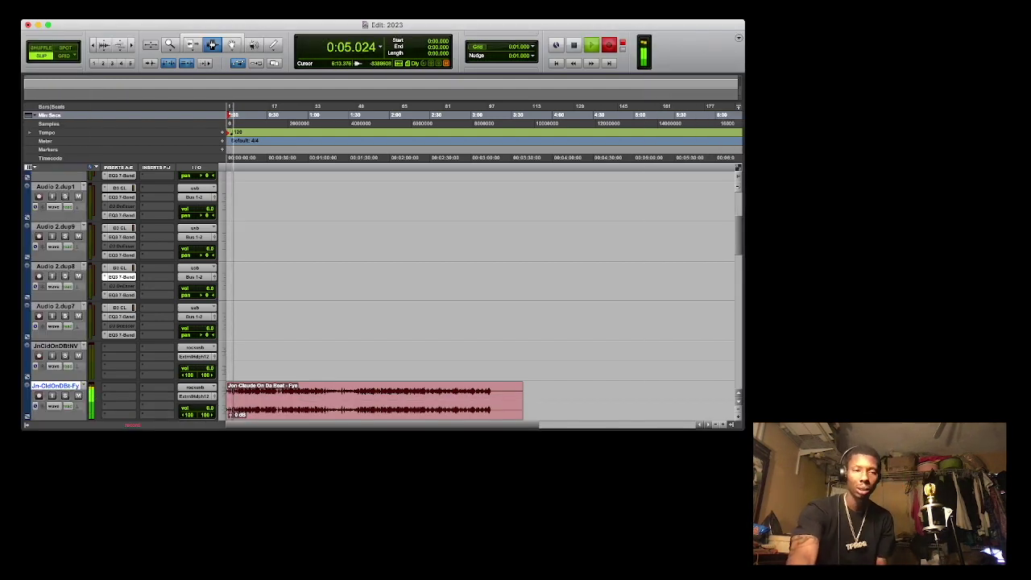
scroll(458, 403, down, 8)
scroll(457, 403, up, 7)
scroll(457, 402, down, 2)
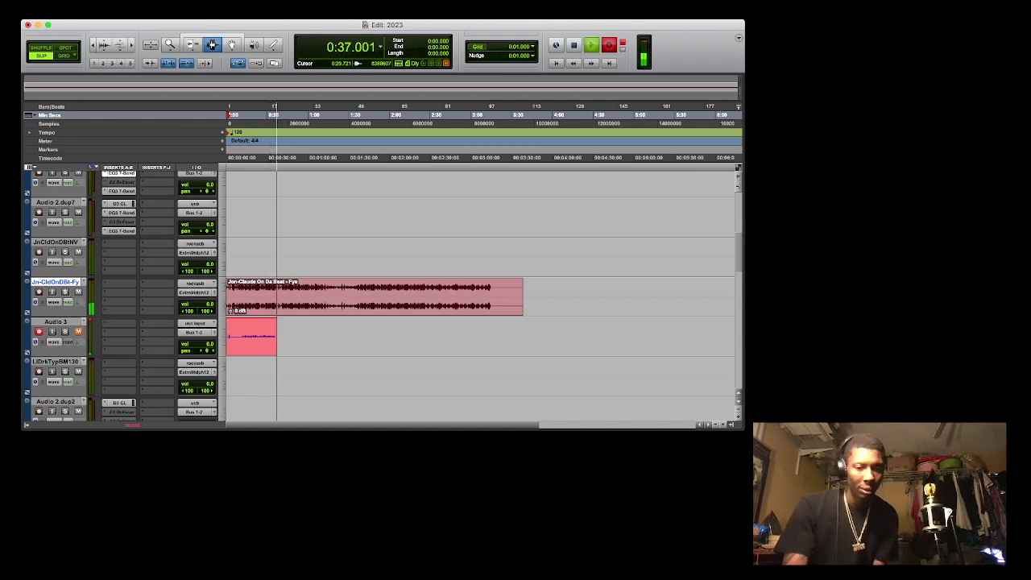
key(space)
Move the recorded take from Audio 3 to the start of Audio 2.dup8 and play it back with the beat.
key(space)
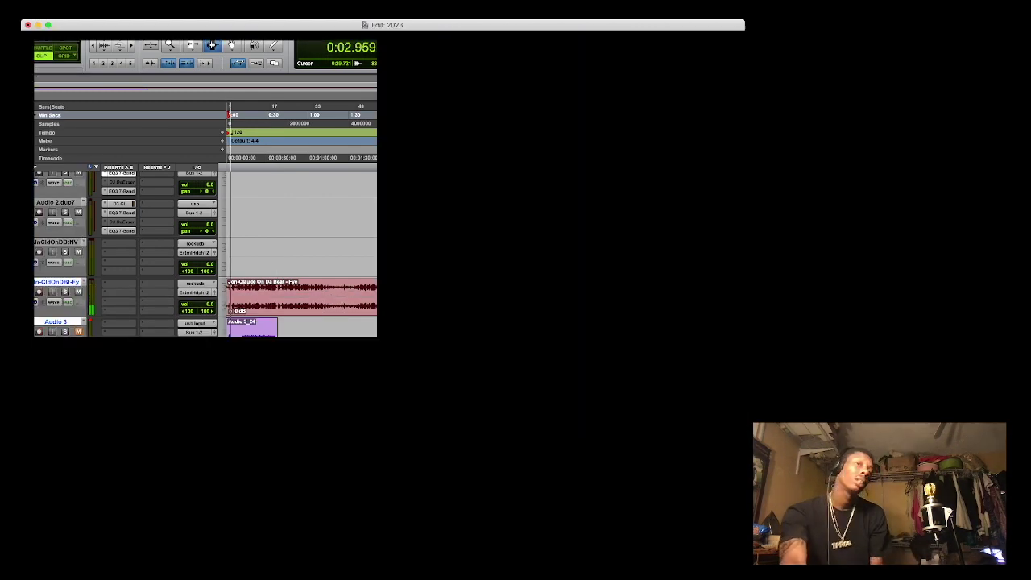
key(F8)
drag(249, 328, 249, 182)
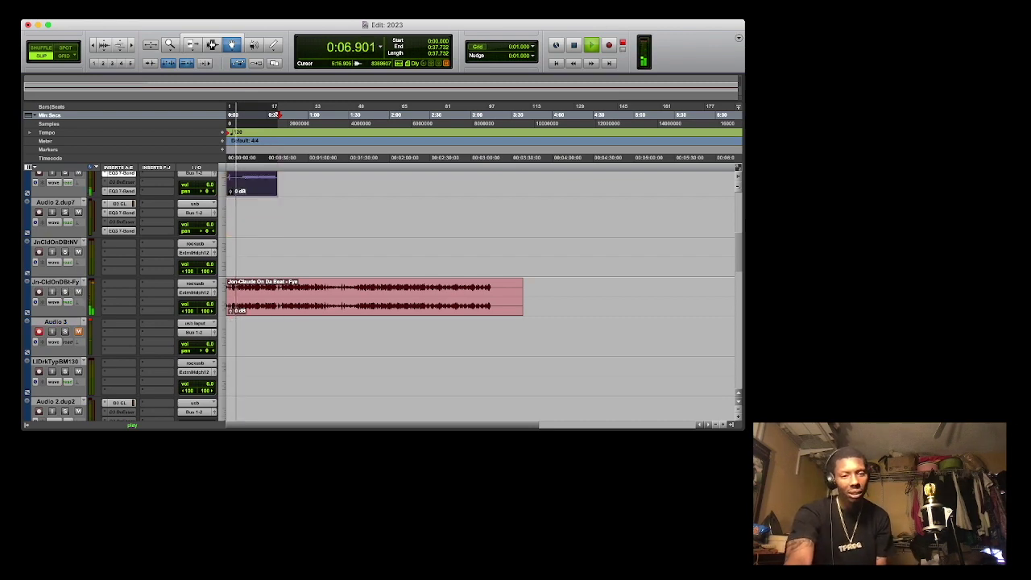
scroll(479, 295, up, 3)
scroll(480, 295, up, 1)
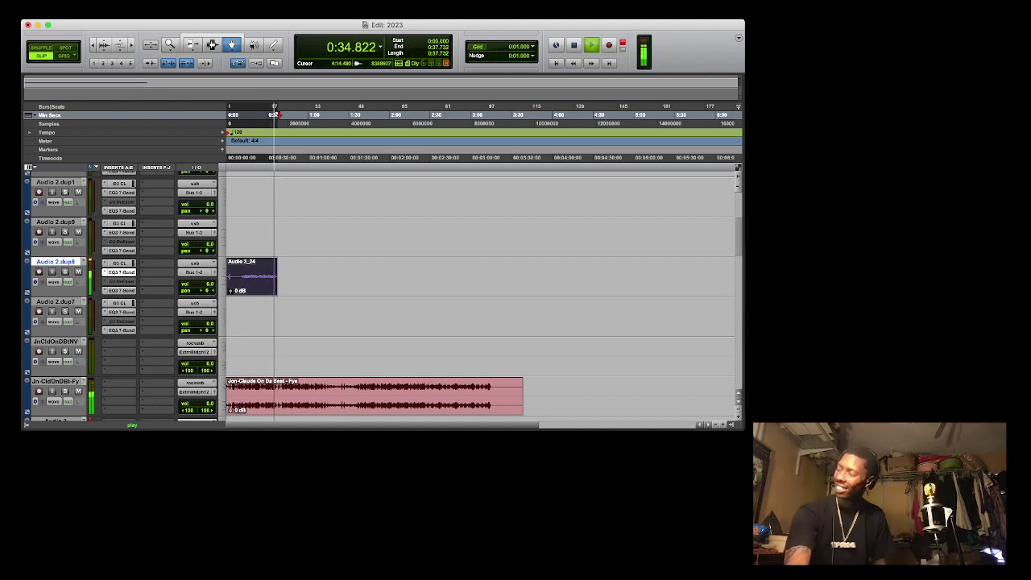
key(space)
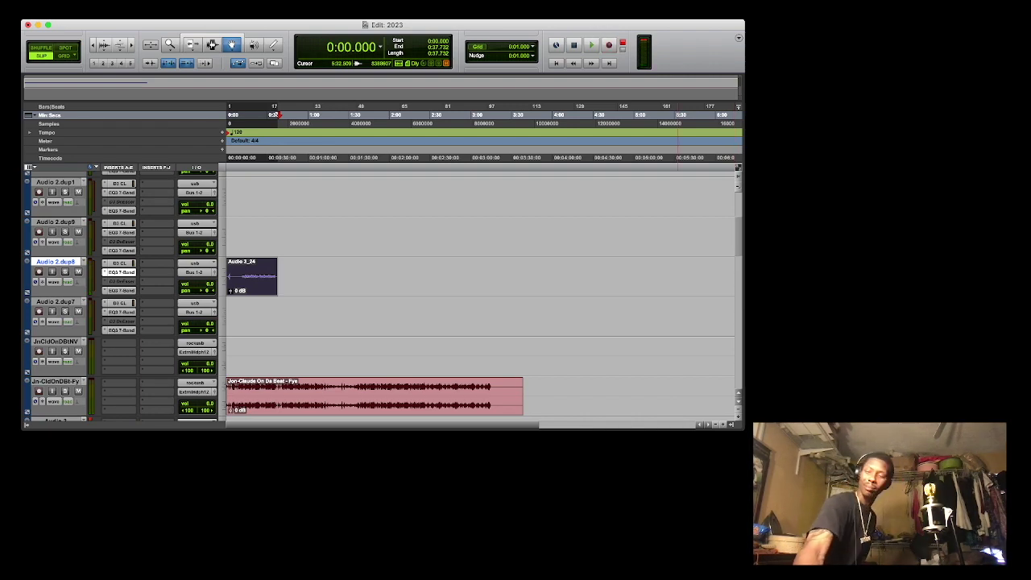
Record a second take about 38 seconds long on Audio 3 from 0:00 and move it to Audio 2.dup7.
key(space)
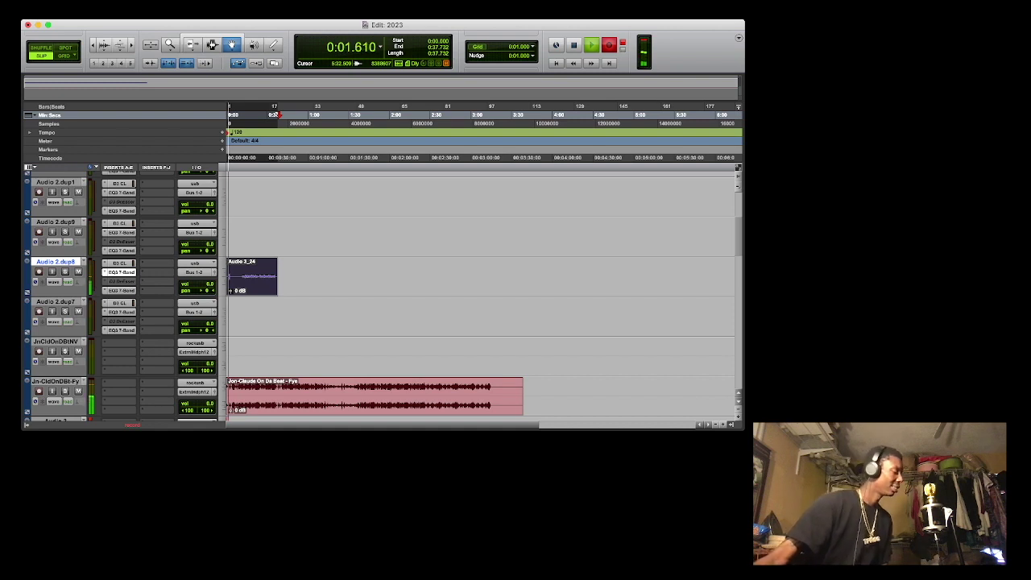
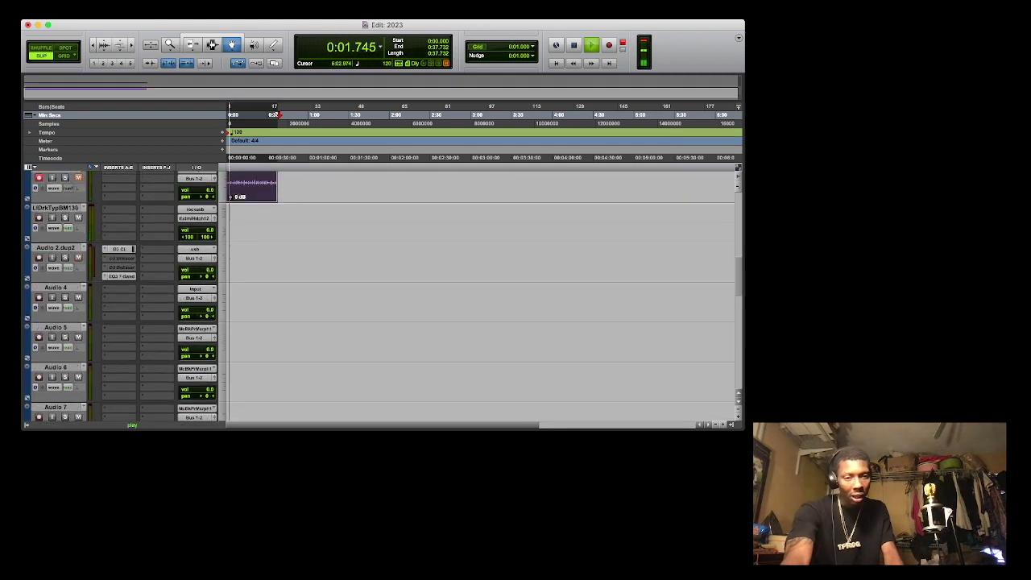
drag(246, 387, 238, 258)
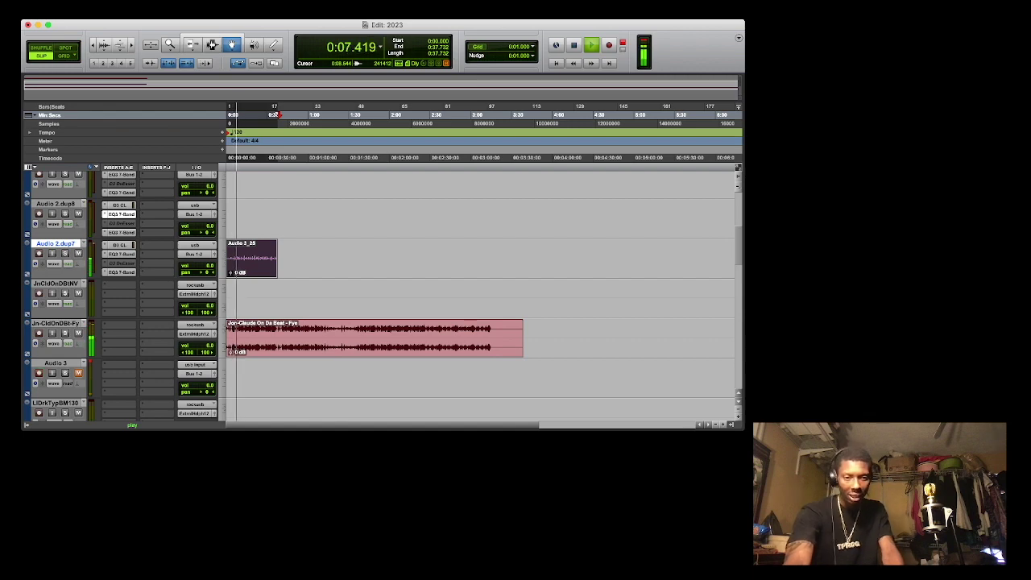
Restore the first take on Audio 2.dup8 and place the edit cursor on that track at about 0:50.
key(super+shift+z)
key(super+shift+z)
key(super+z)
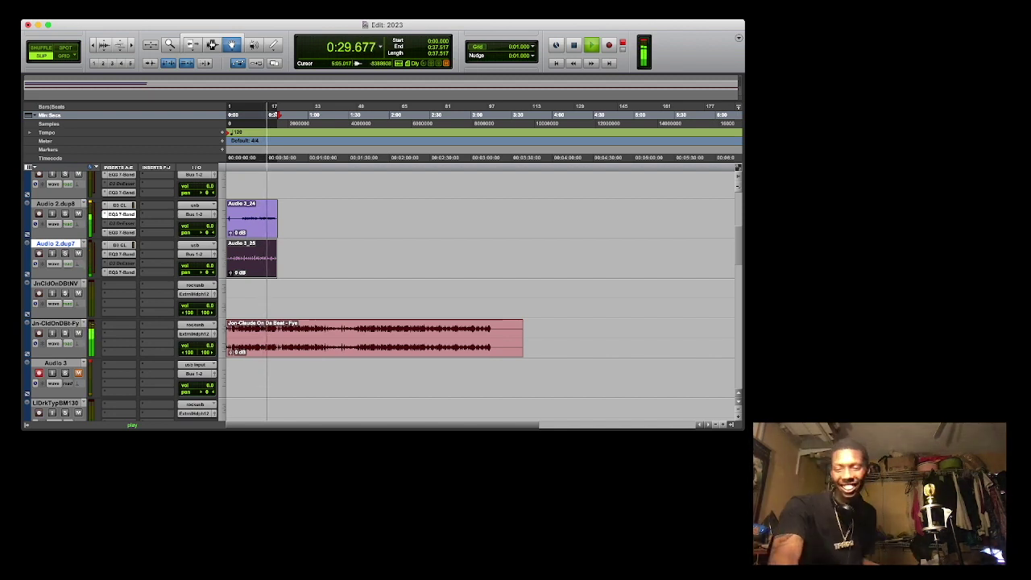
key(F7)
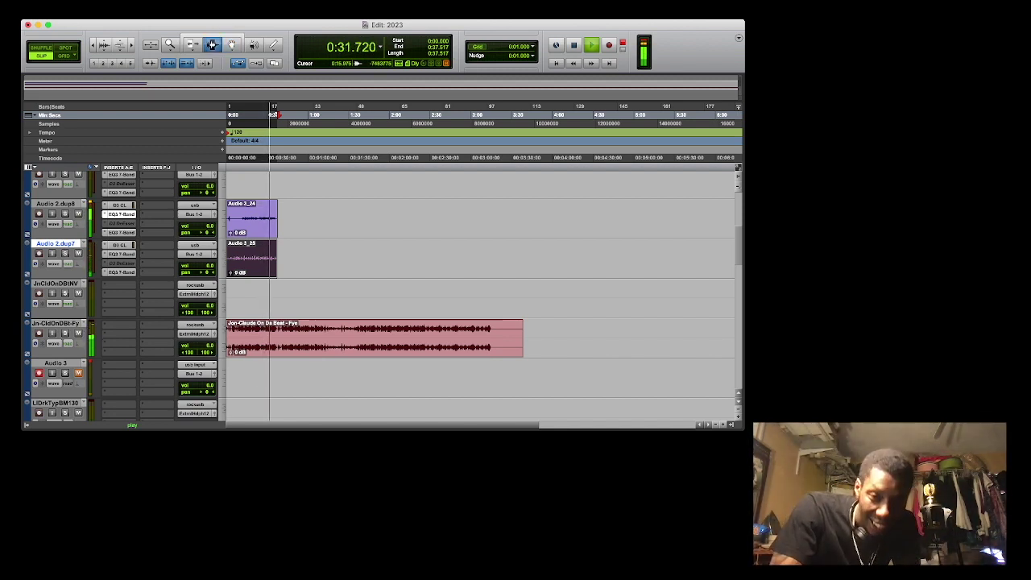
click(295, 218)
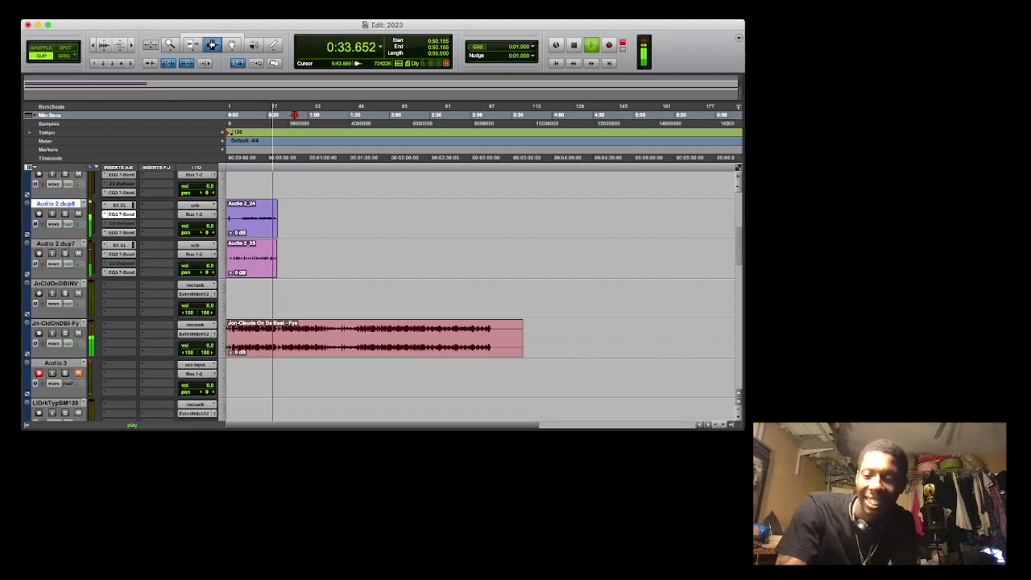
Play back the beat from about 0:50 and both vocal takes from 0:00.
key(t)
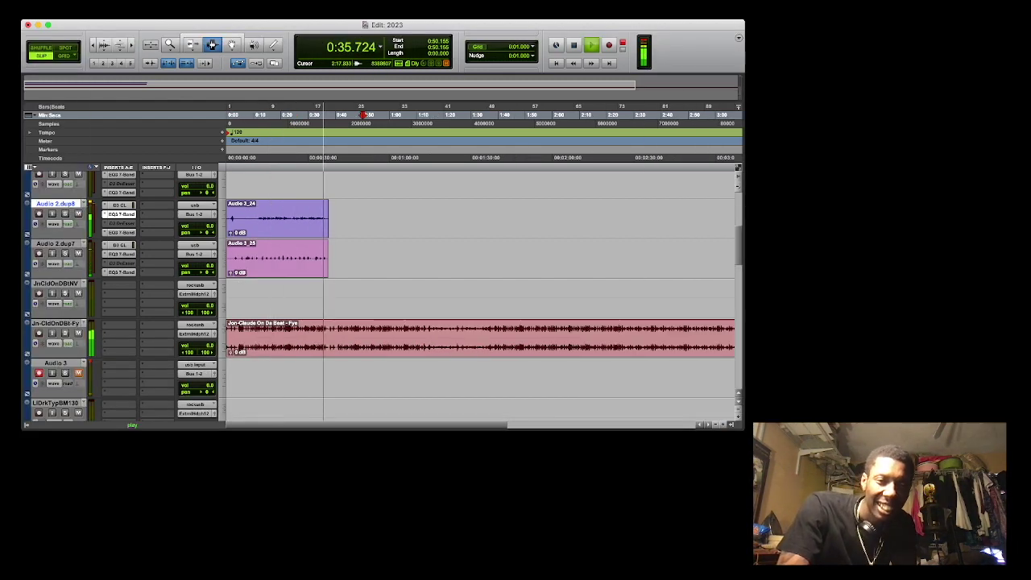
key(space)
key(space)
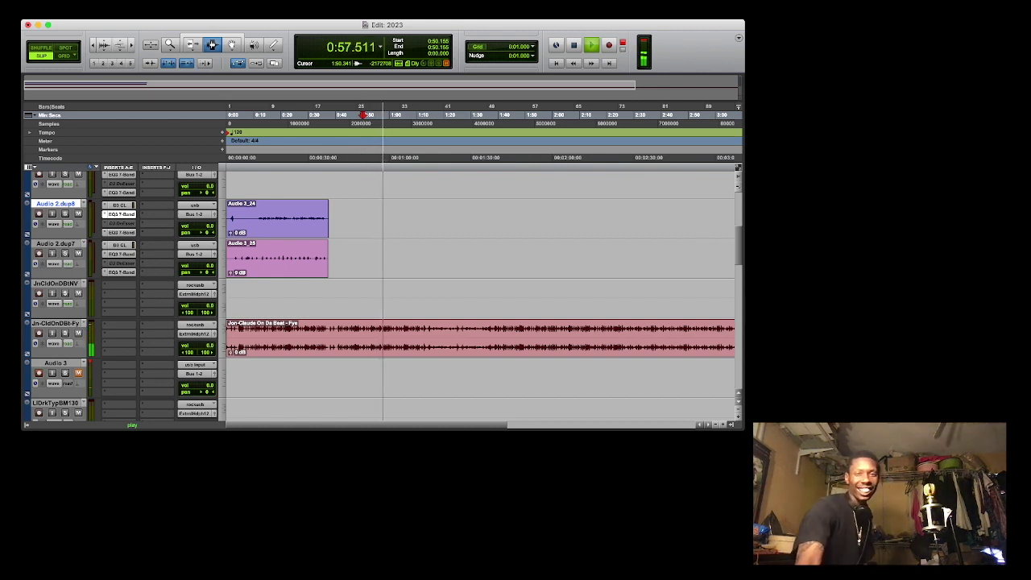
key(space)
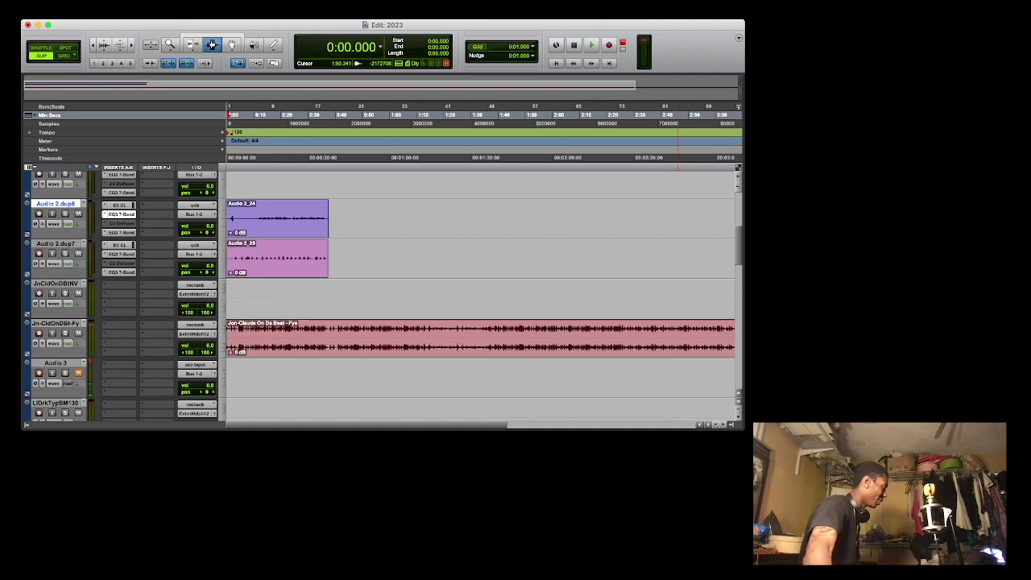
key(space)
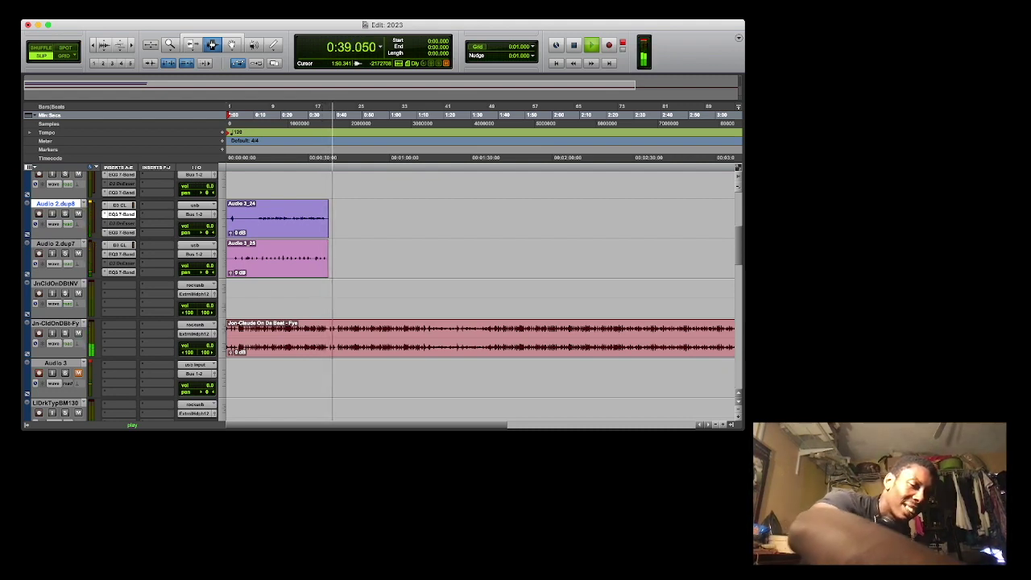
key(F8)
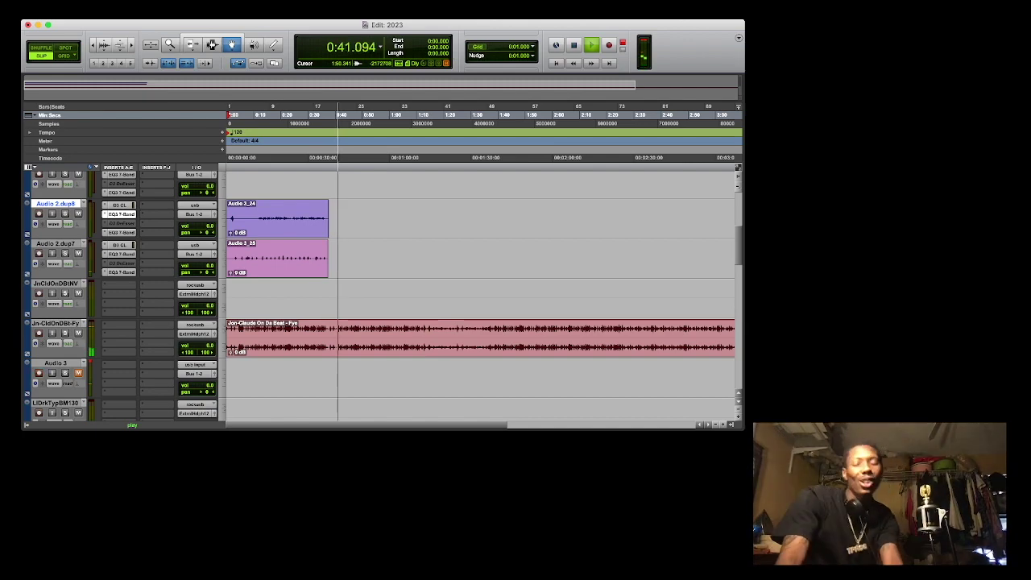
key(space)
key(space)
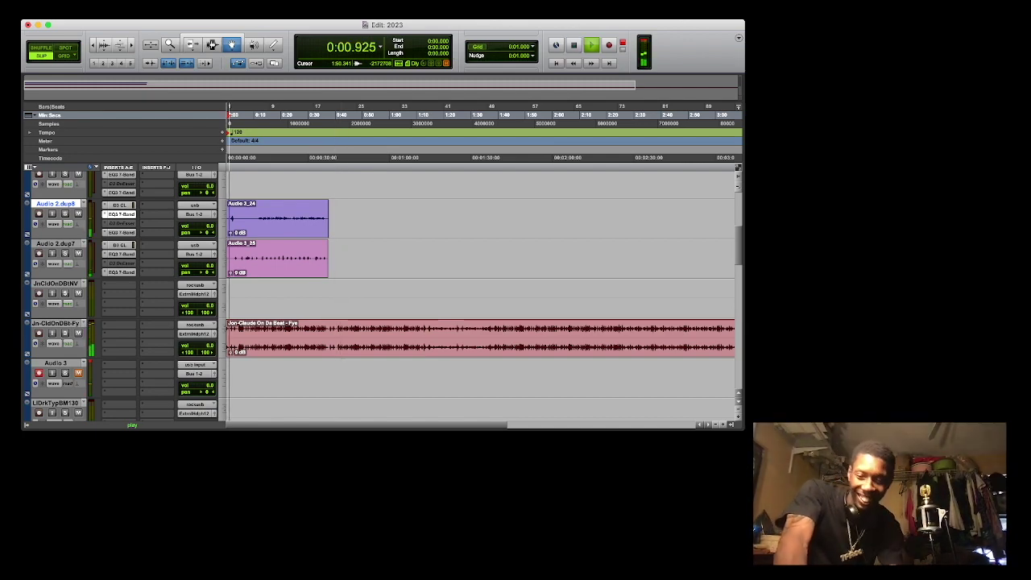
Trim the tail of the take on Audio 2.dup8 by deleting everything after about 0:36.4.
scroll(483, 290, right, 3)
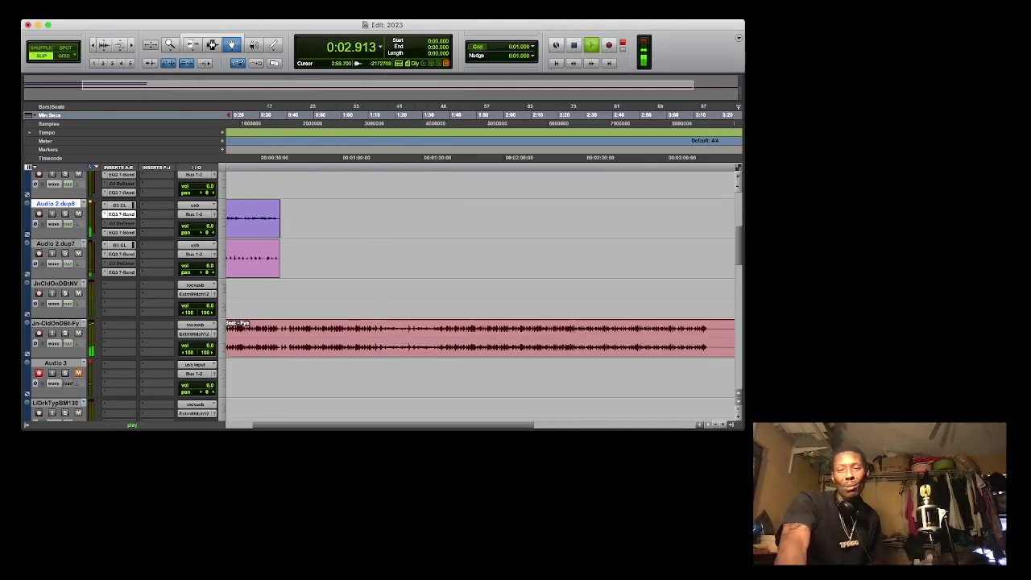
key(r)
key(r)
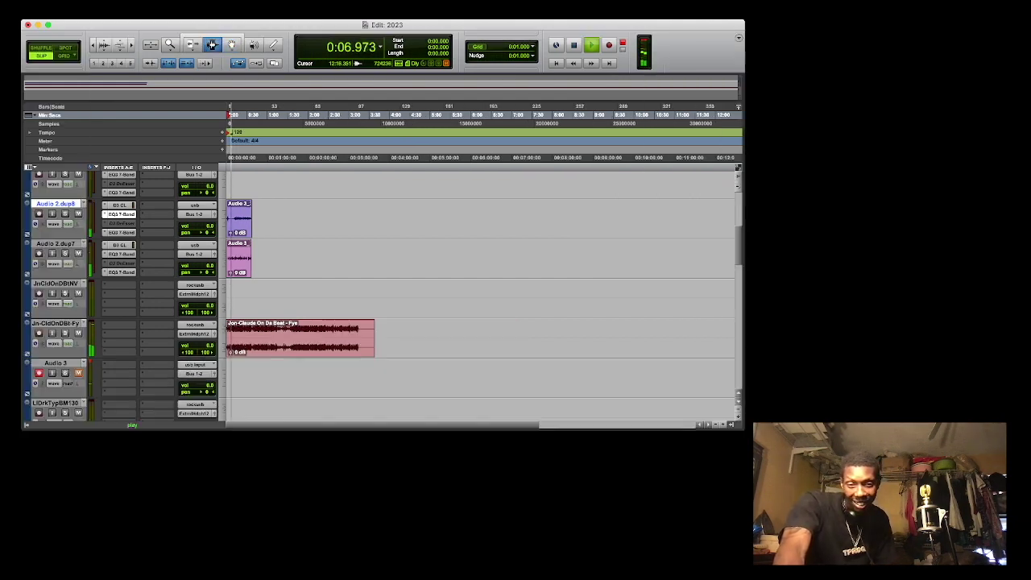
key(super+bracketright)
key(super+bracketright)
key(super+bracketright)
key(super+bracketright)
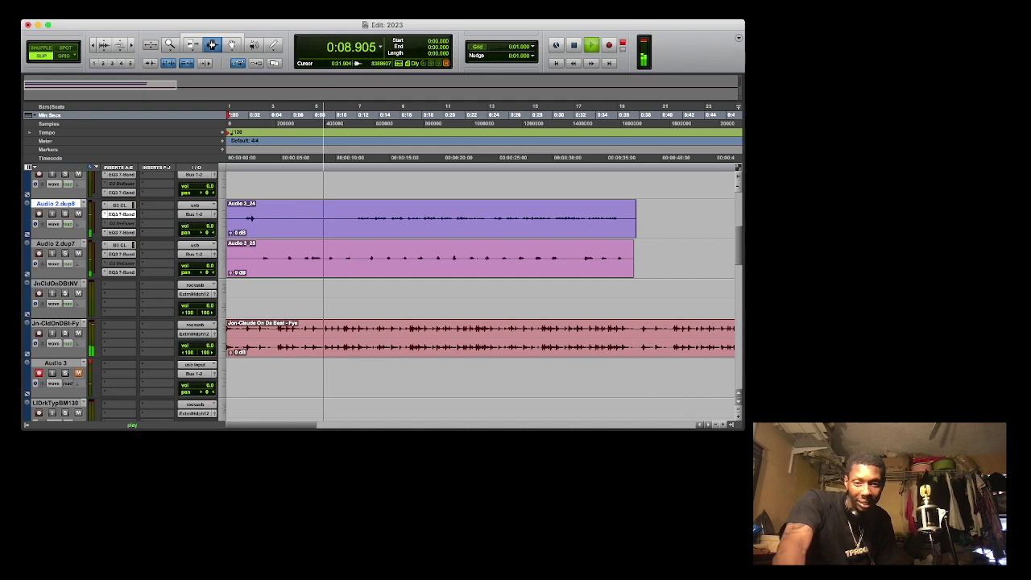
drag(648, 229, 622, 229)
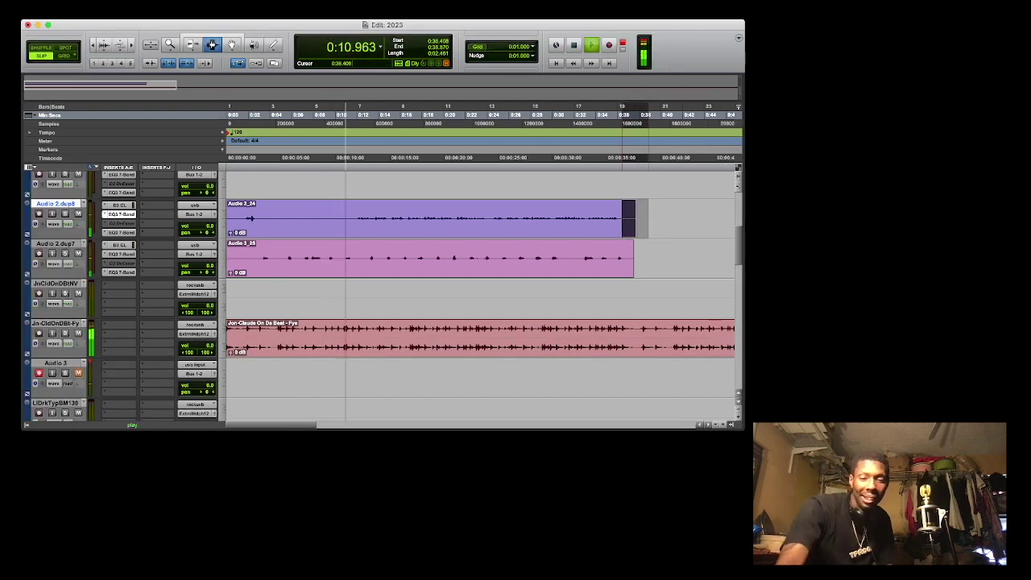
key(Delete)
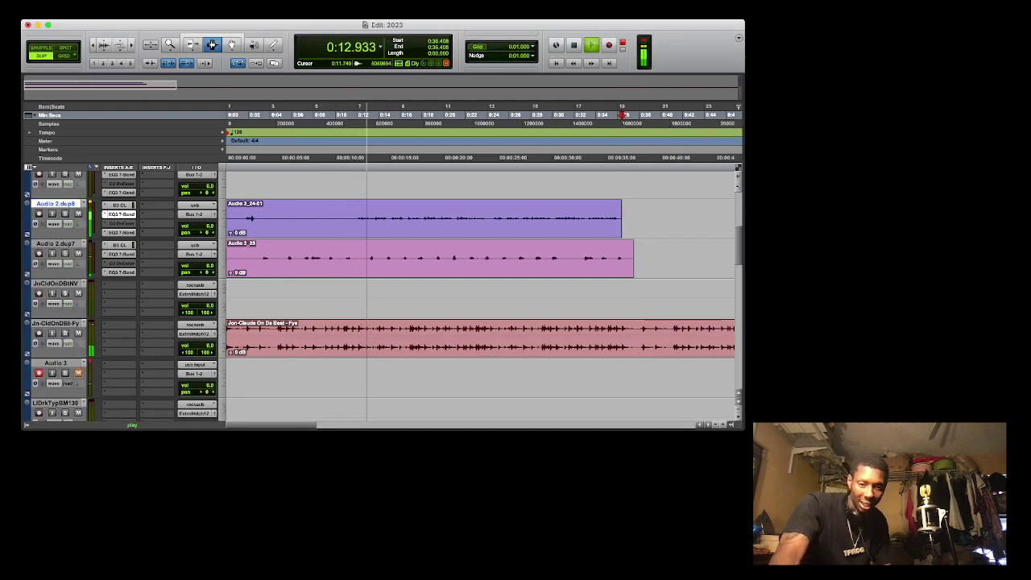
Copy the range from about 0:11.9 to 0:39.4 on Audio 2.dup8 and Audio 2.dup7 and paste it at about 2:35.7 and 1:14.7.
drag(356, 212, 654, 265)
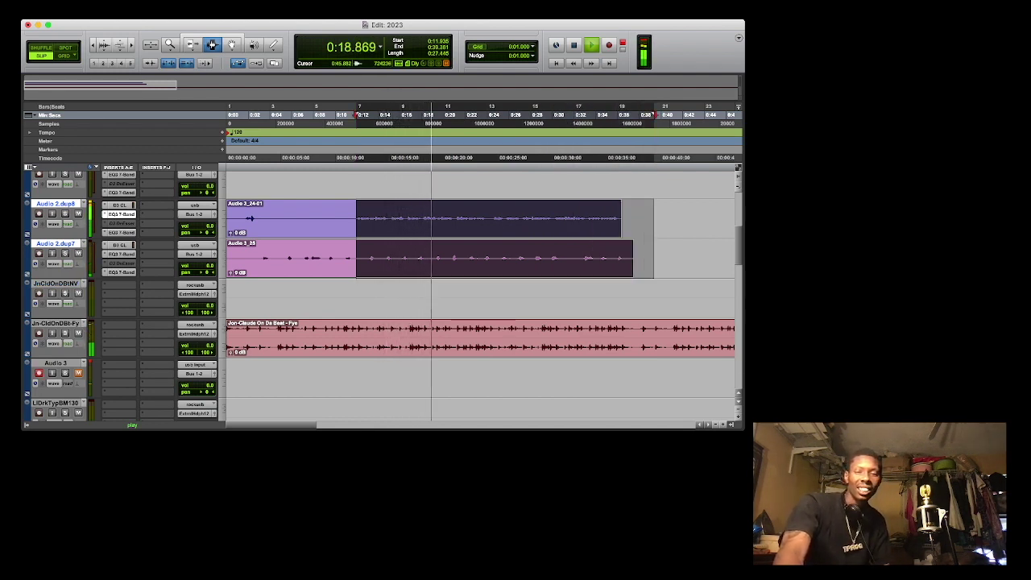
key(r)
key(r)
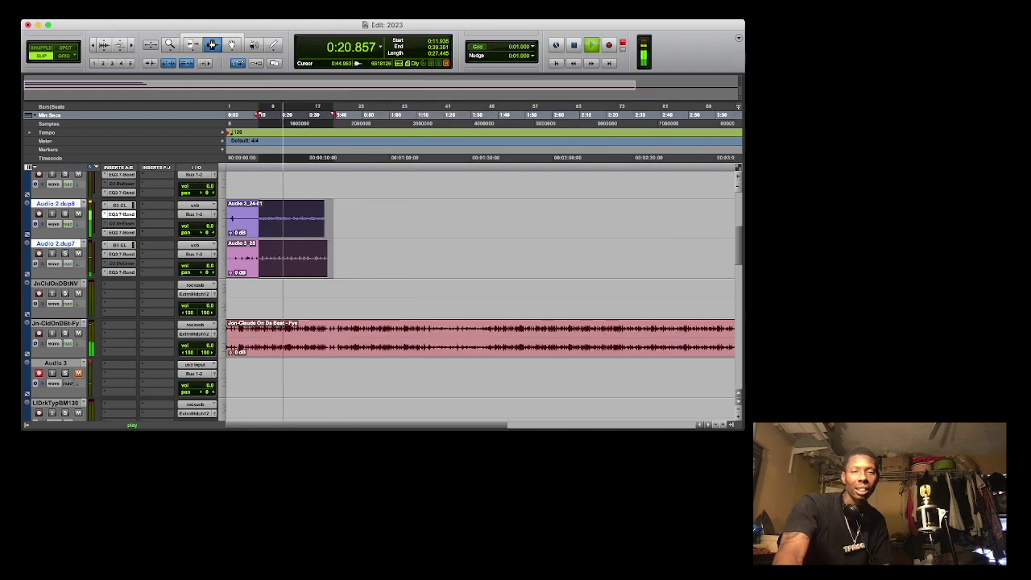
key(super+bracketleft)
drag(437, 211, 500, 271)
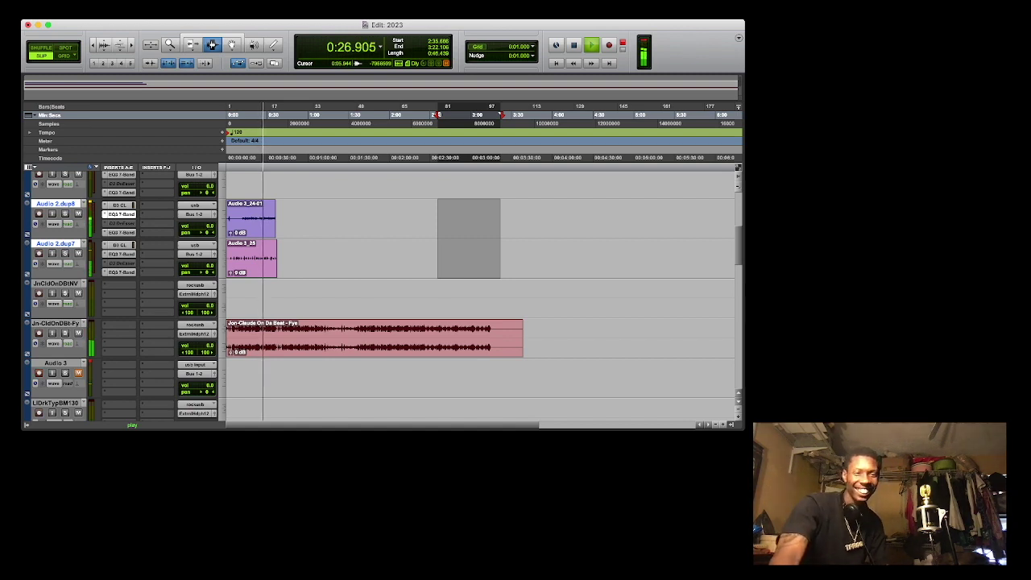
key(super+v)
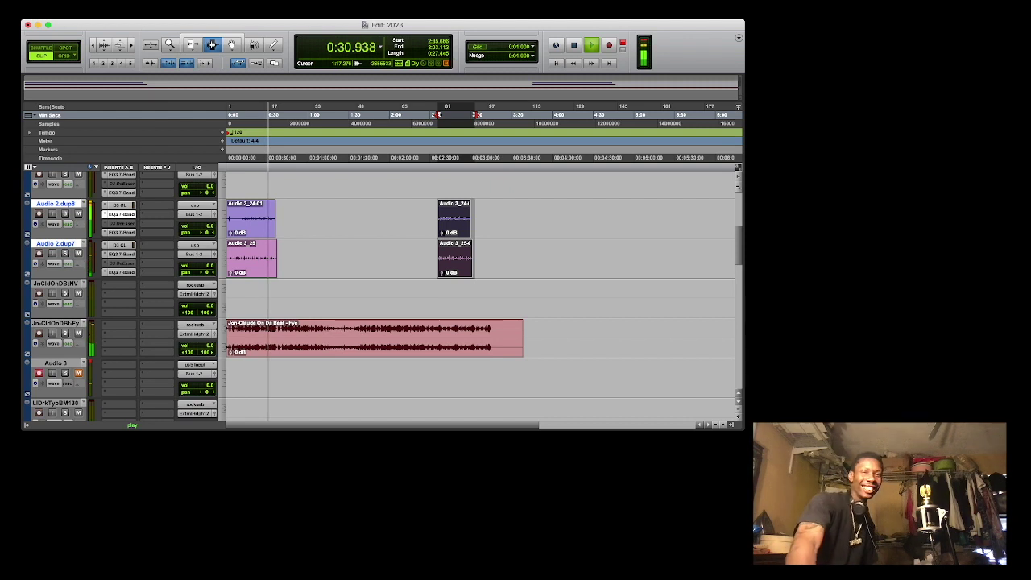
drag(328, 218, 379, 257)
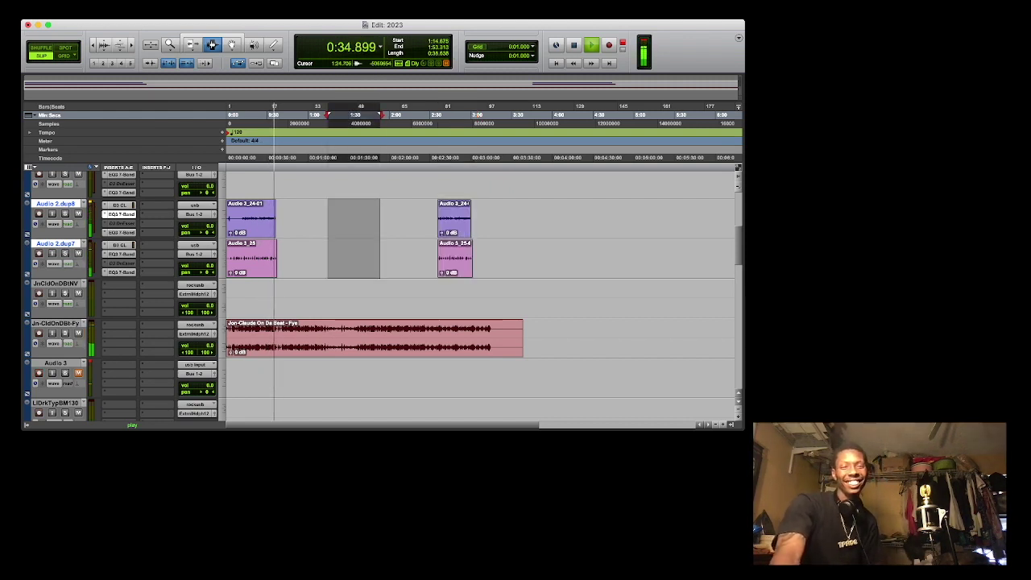
key(super+v)
Audition the last pair of copied clips from about 2:32 and move both about 10 seconds later.
drag(432, 208, 476, 260)
key(space)
key(space)
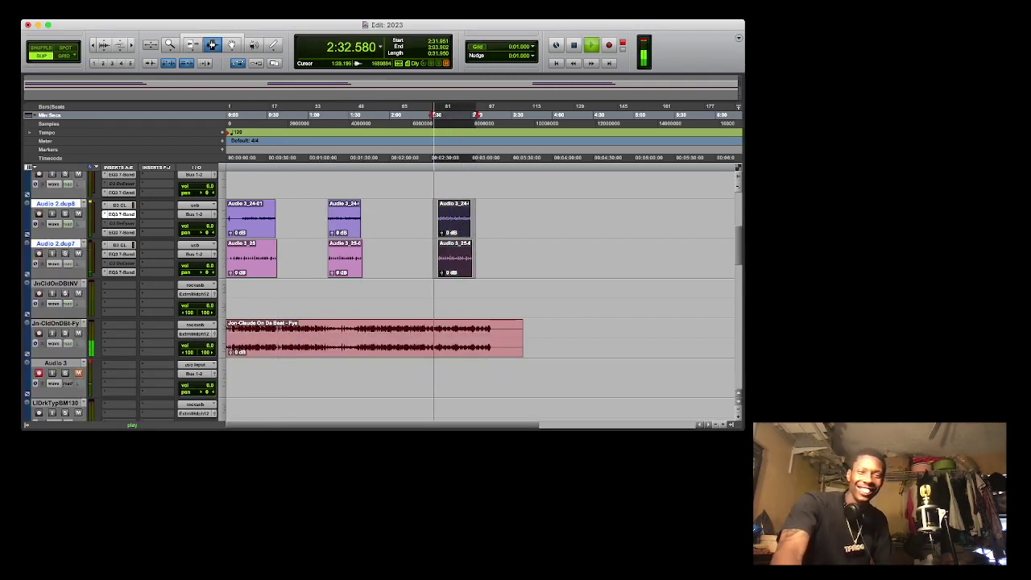
key(F8)
drag(456, 223, 471, 223)
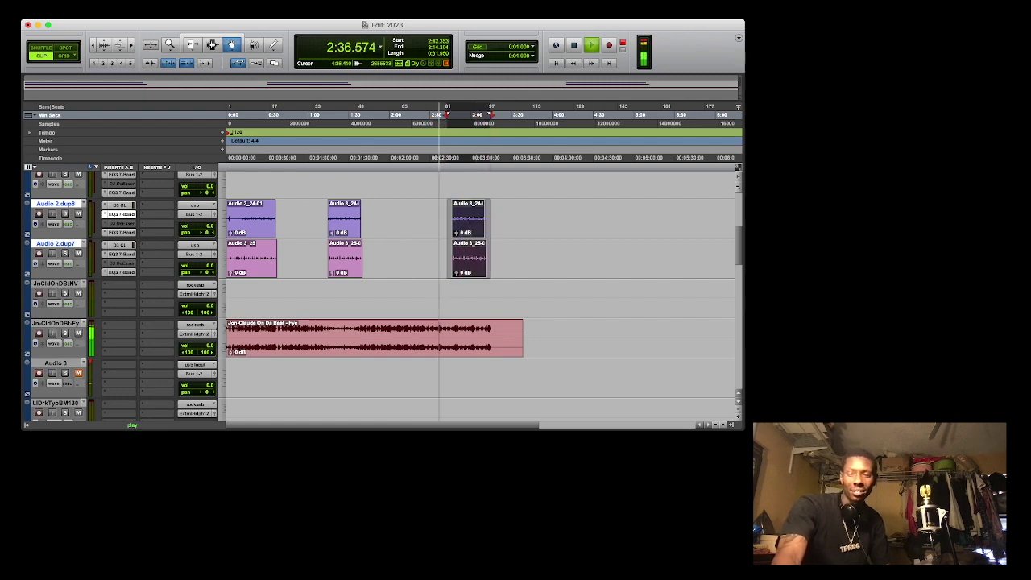
Fine-position the last pair of copied clips so that they start at about 2:49.9 over the beat.
click(723, 425)
click(722, 425)
click(722, 425)
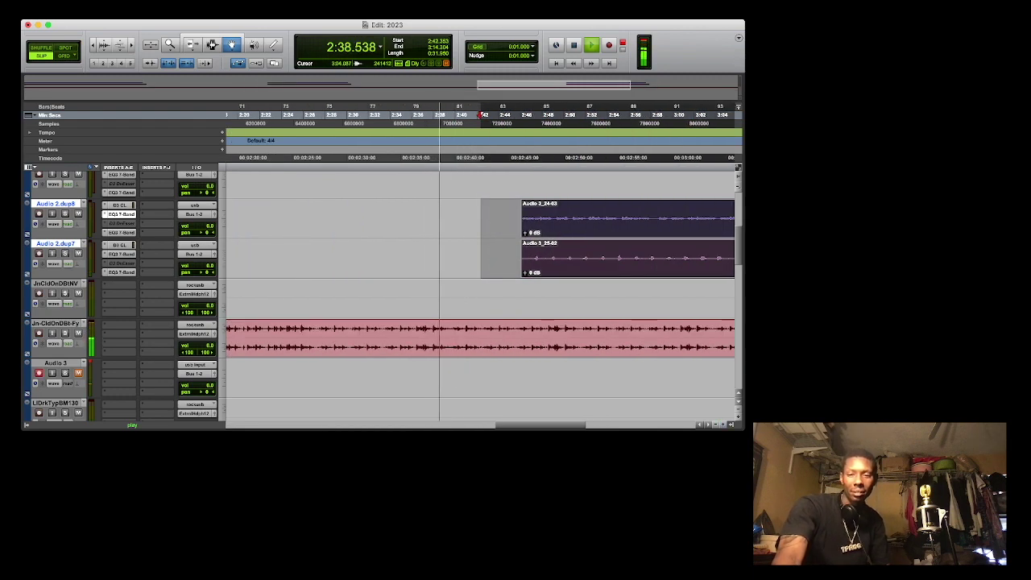
key(super+bracketright)
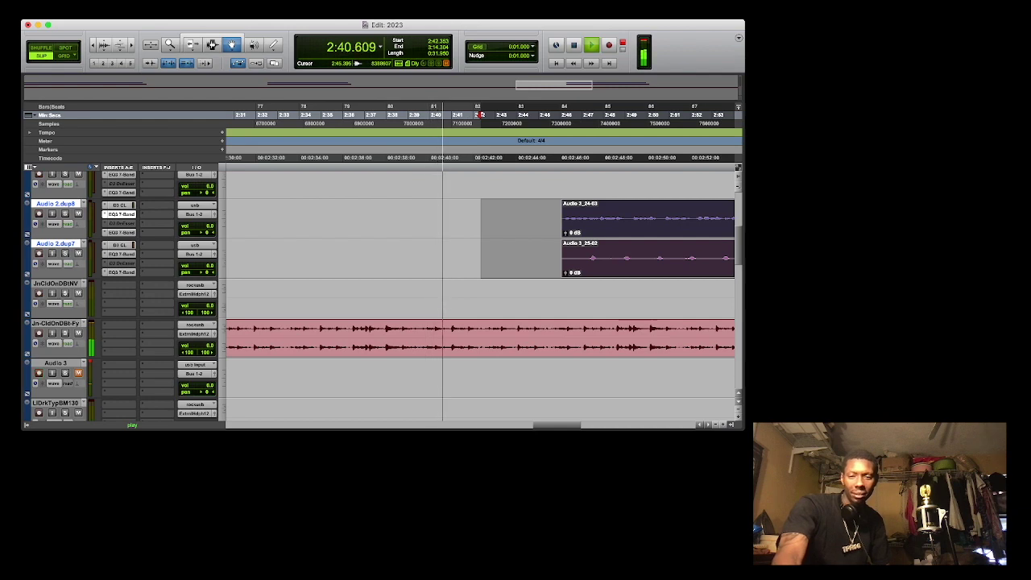
scroll(480, 294, right, 3)
scroll(480, 294, left, 2)
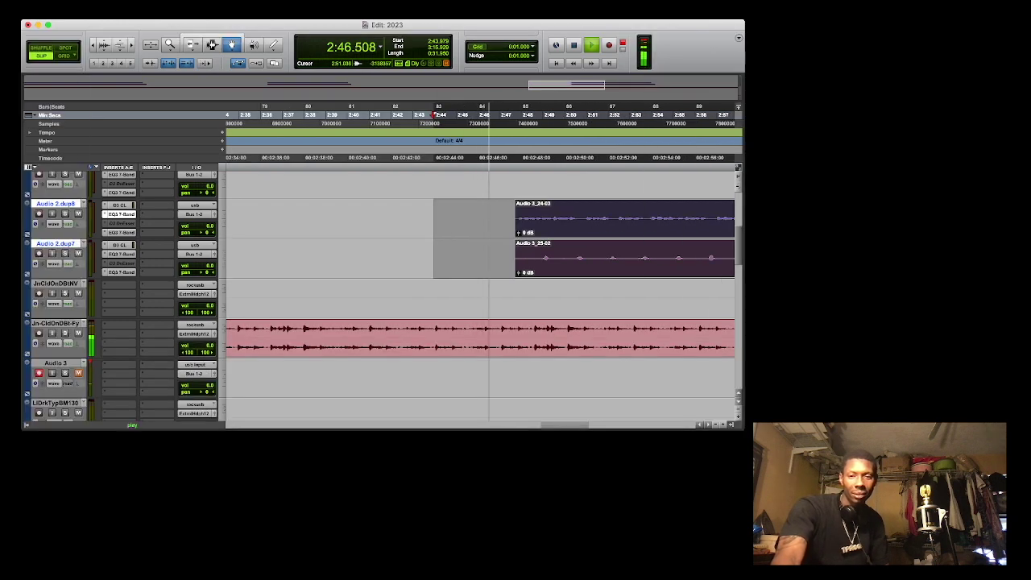
drag(568, 258, 613, 258)
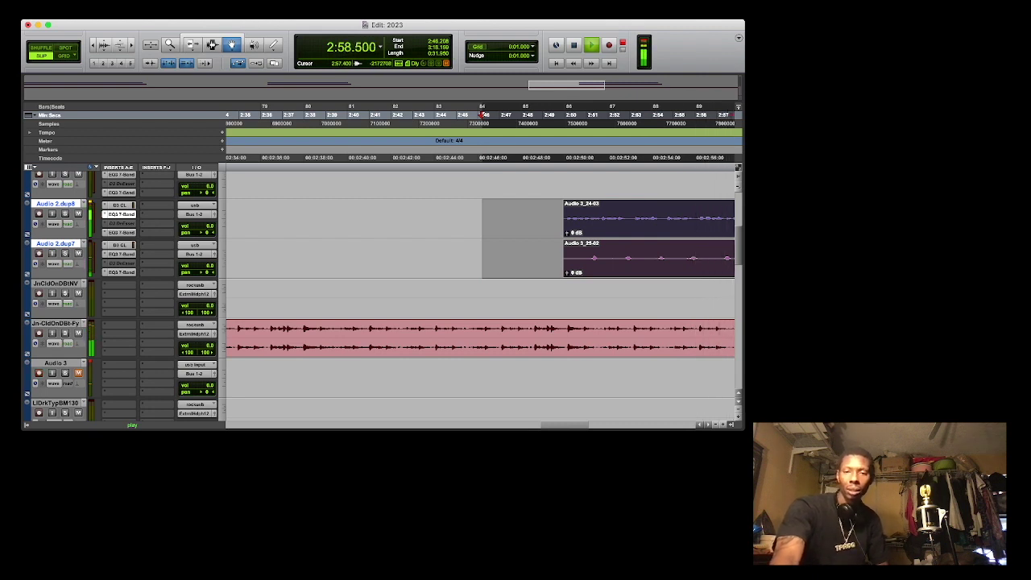
click(723, 424)
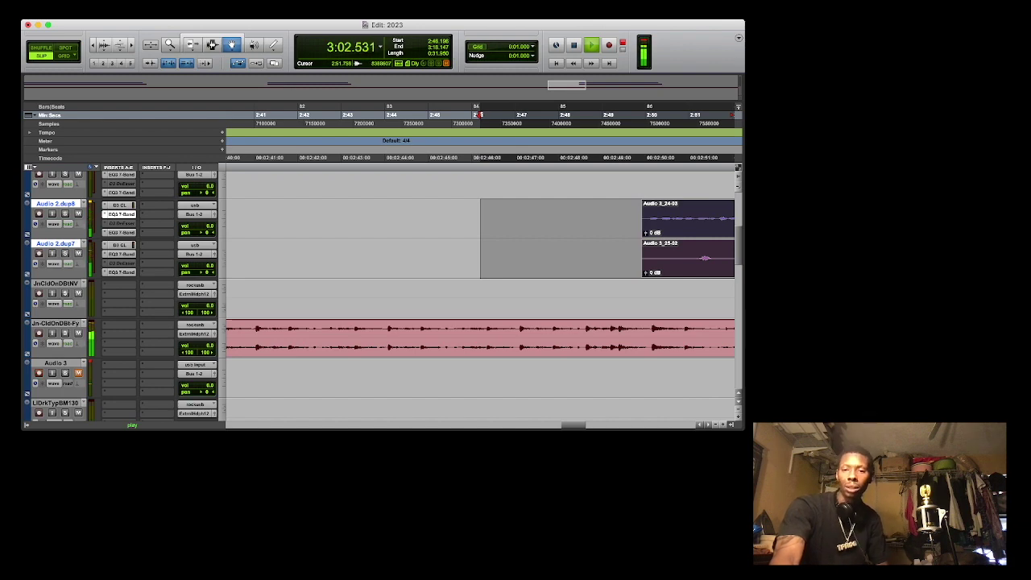
Play back the last pair of vocal clips with the beat from about 2:44.4.
key(super+bracketleft)
key(space)
key(super+bracketleft)
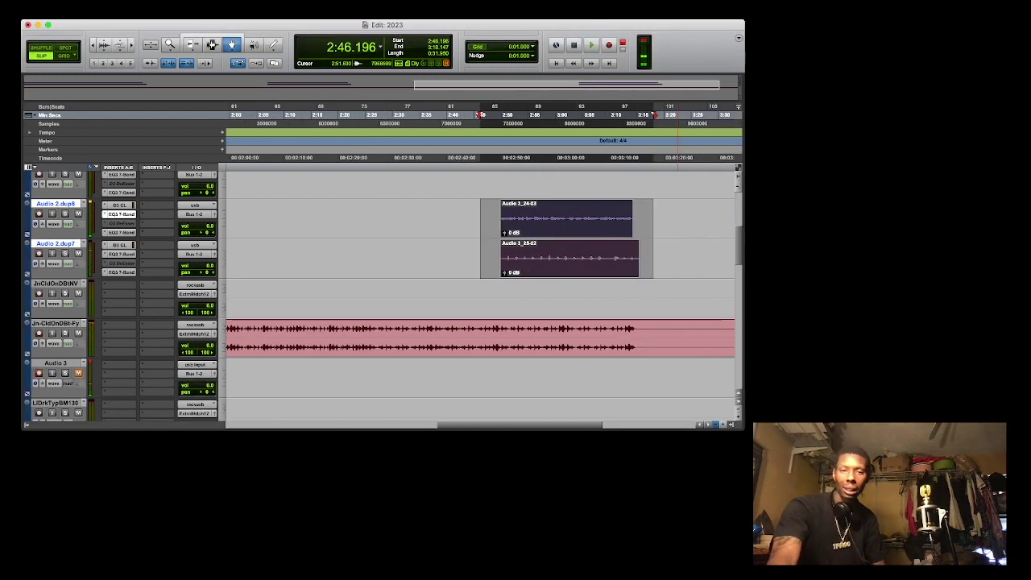
key(super+bracketleft)
click(477, 115)
key(space)
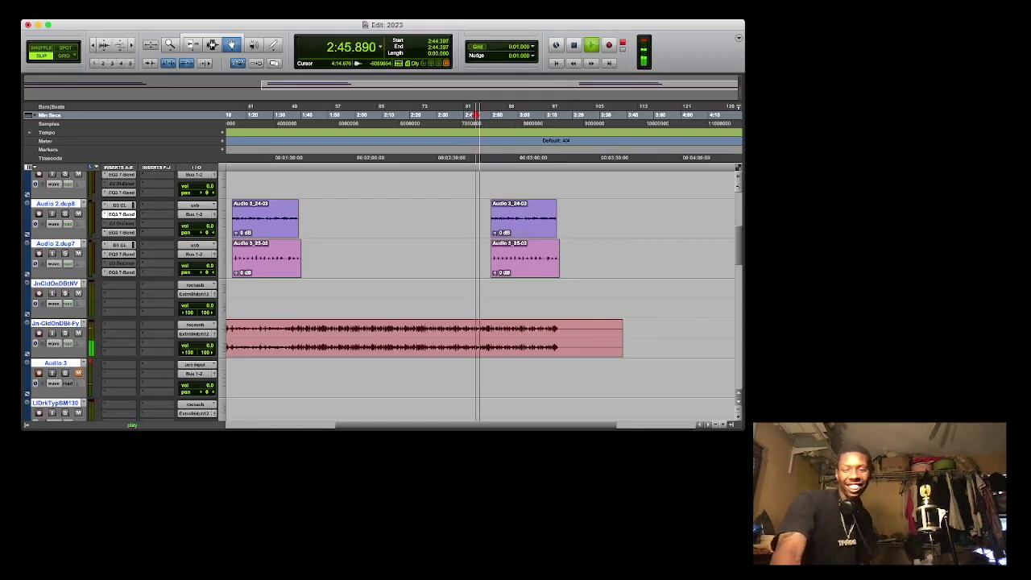
key(super+bracketleft)
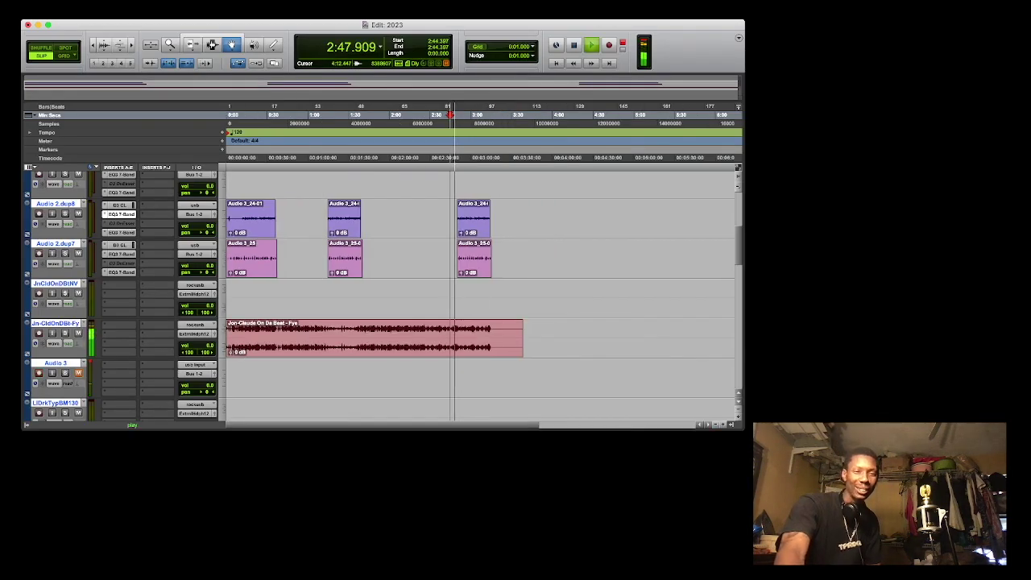
Move the middle pair of copied clips together to start at about 1:29.2 and audition them from there.
click(353, 258)
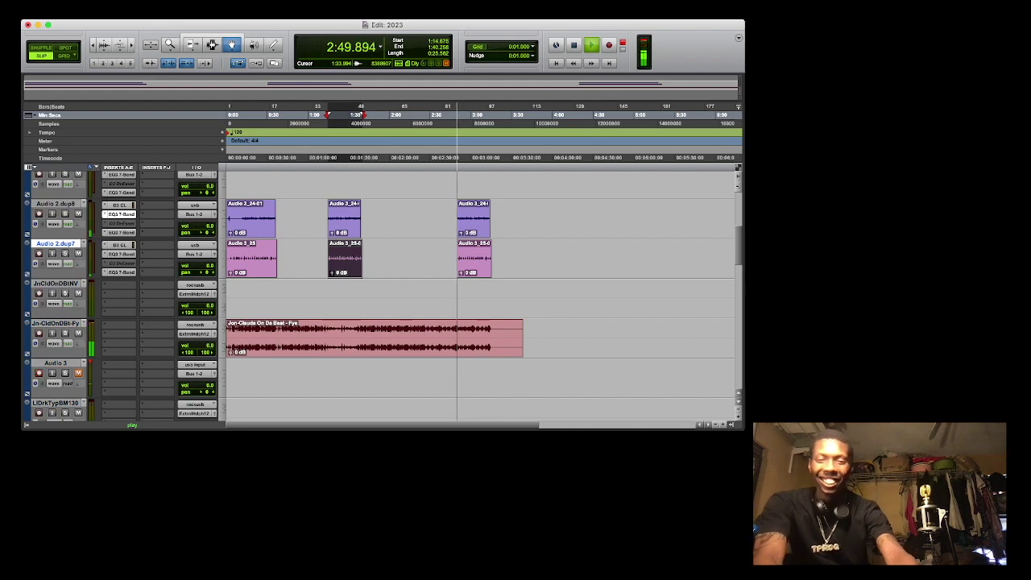
shift+click(348, 226)
drag(348, 225, 370, 219)
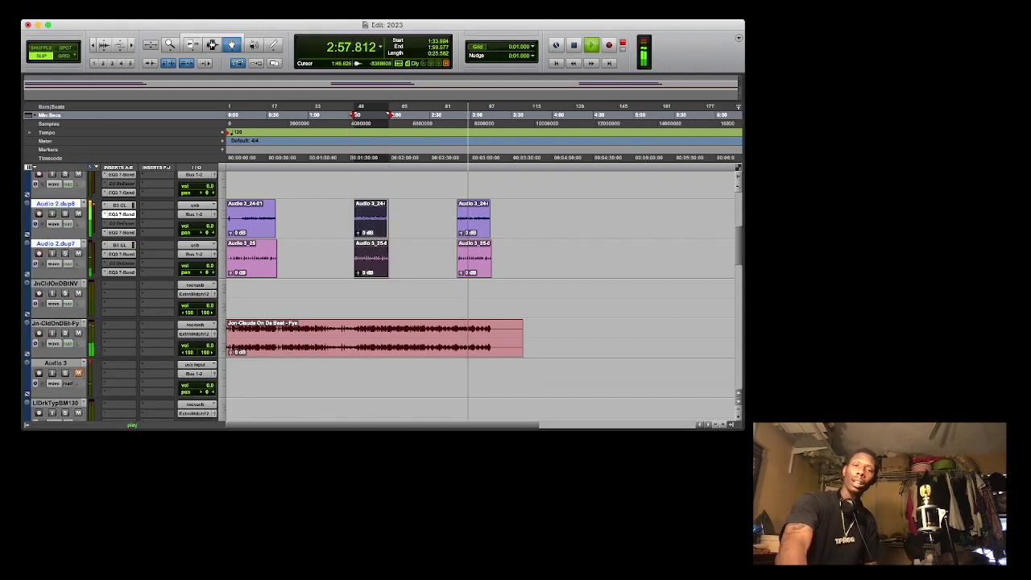
drag(371, 219, 369, 219)
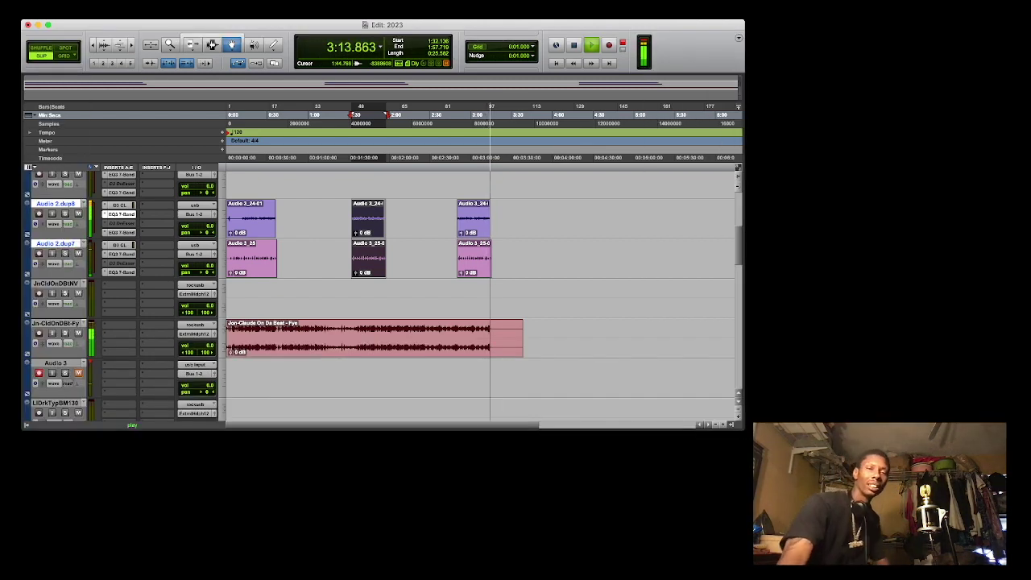
key(space)
key(space)
drag(366, 232, 362, 232)
key(space)
key(space)
Reposition the middle pair of clips to start at about 1:37.0 and play the section from about 1:34.5.
click(722, 425)
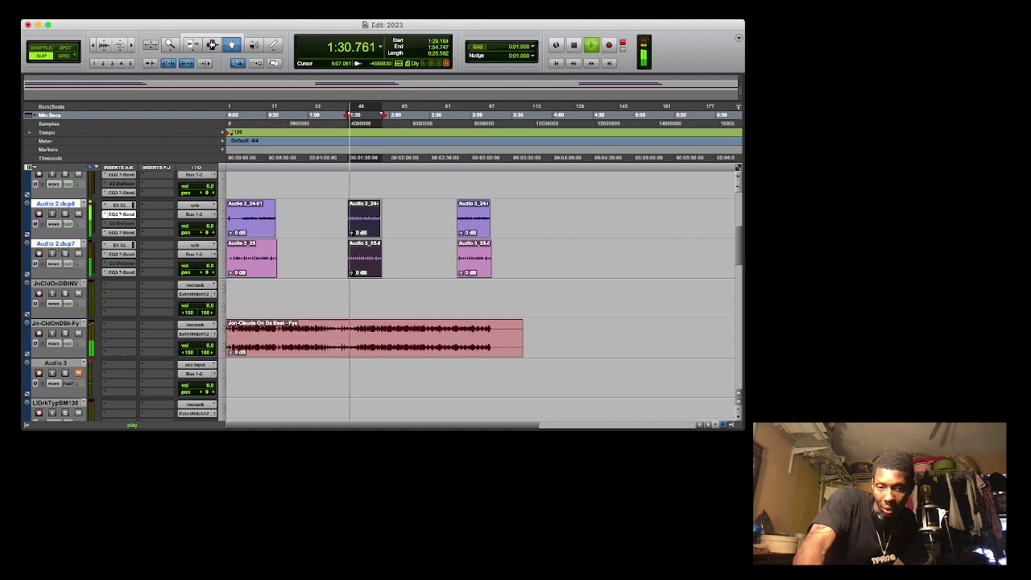
click(722, 425)
drag(536, 232, 575, 232)
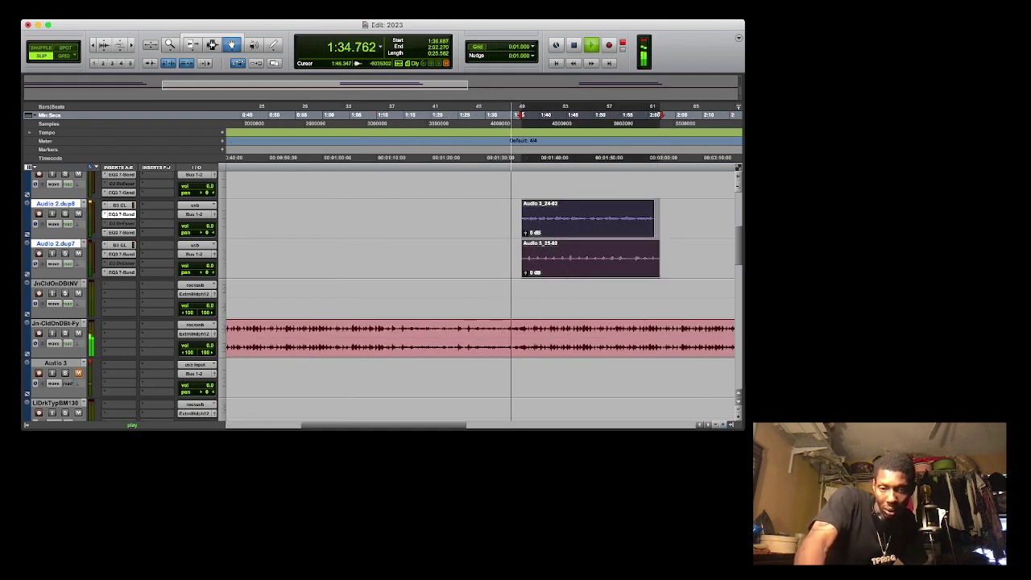
drag(565, 231, 572, 230)
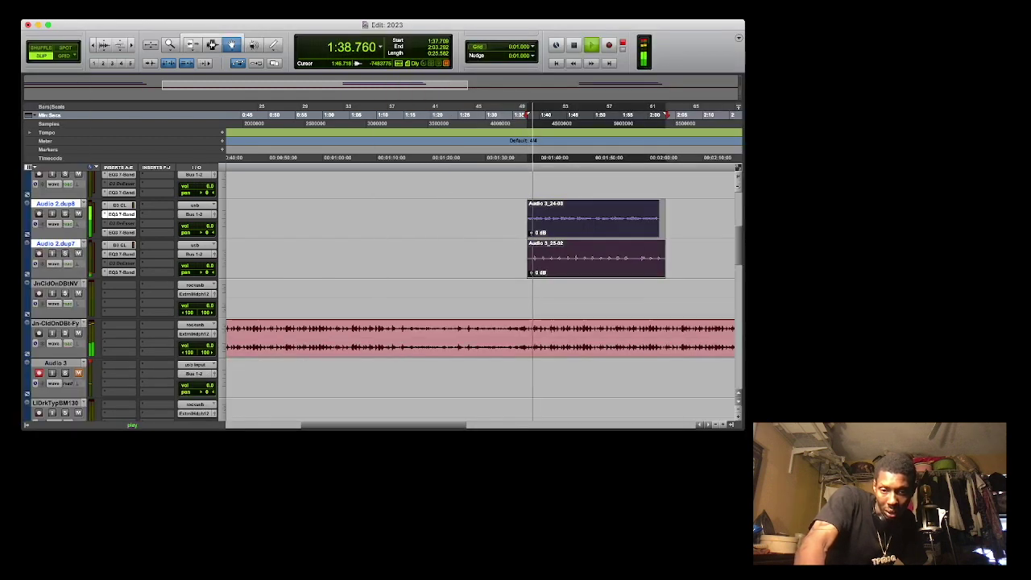
drag(576, 258, 575, 257)
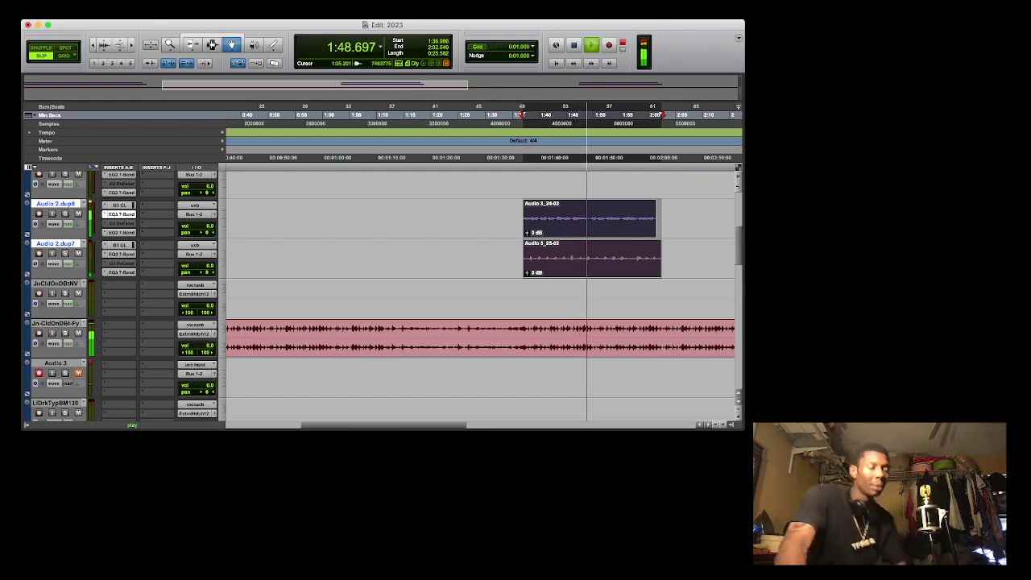
click(509, 114)
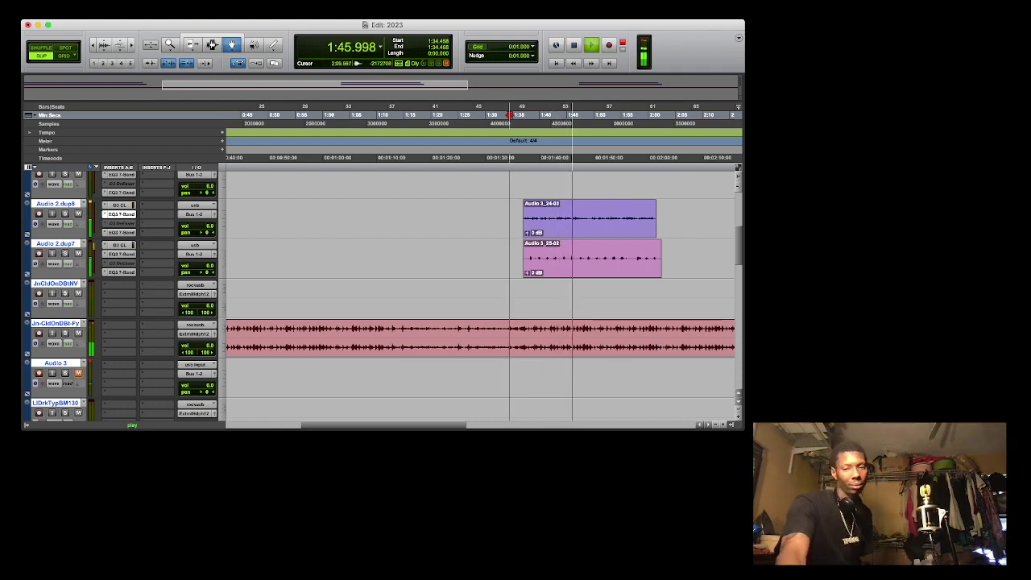
key(r)
key(r)
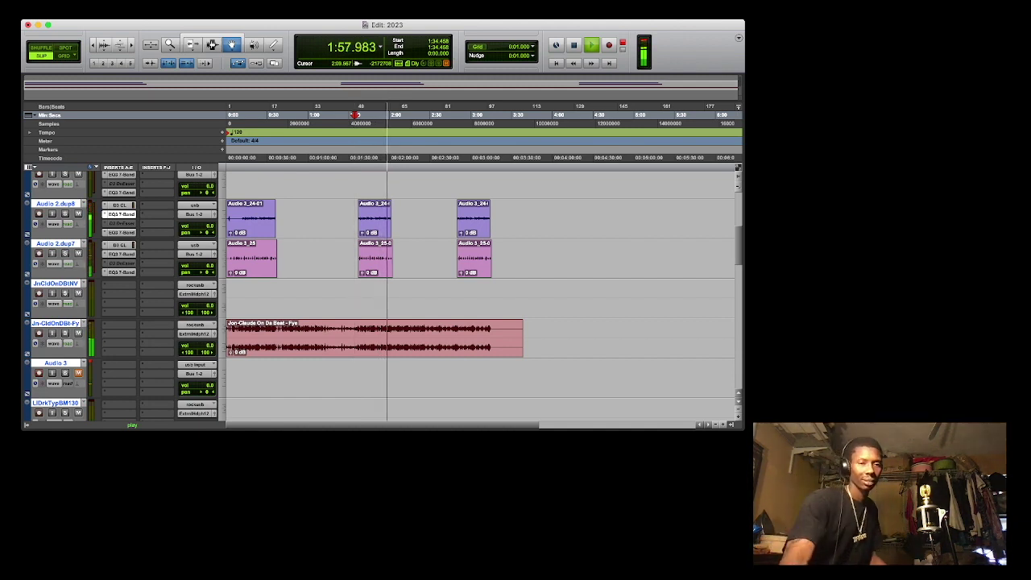
Record a vocal take on Audio 3 from about 0:31.2 to about 3:03 and play back its opening.
key(space)
click(269, 114)
key(space)
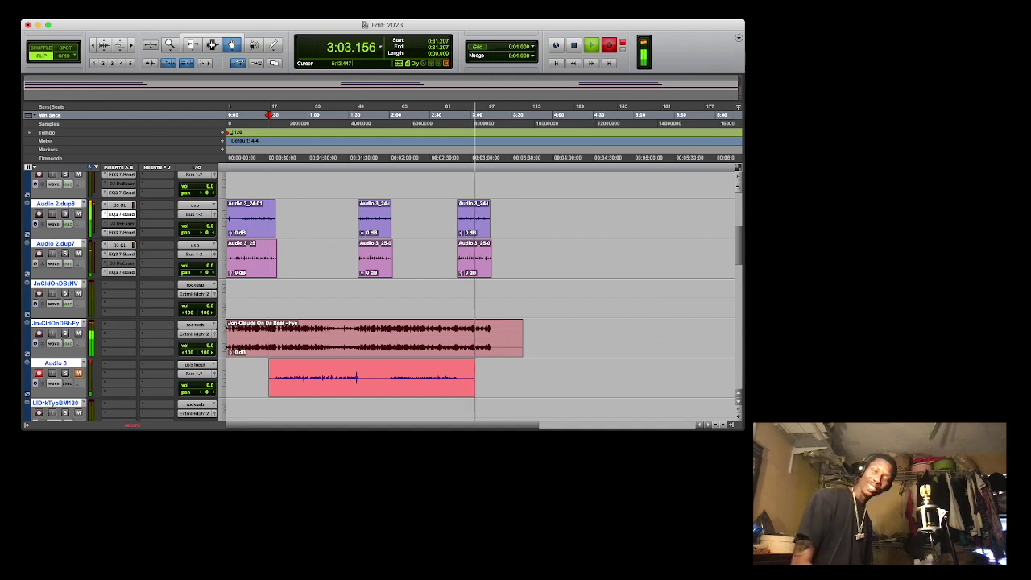
key(space)
key(space)
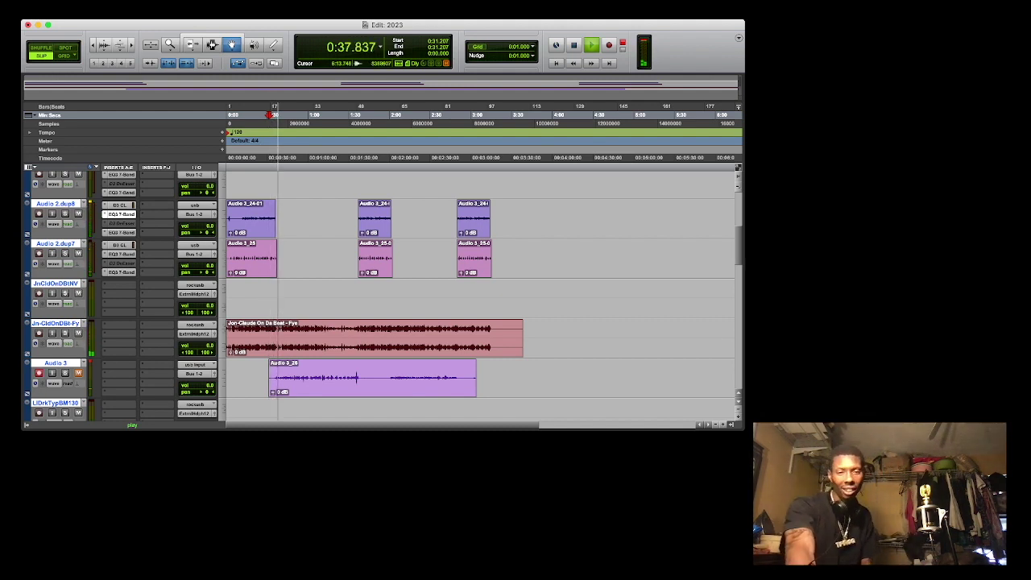
key(space)
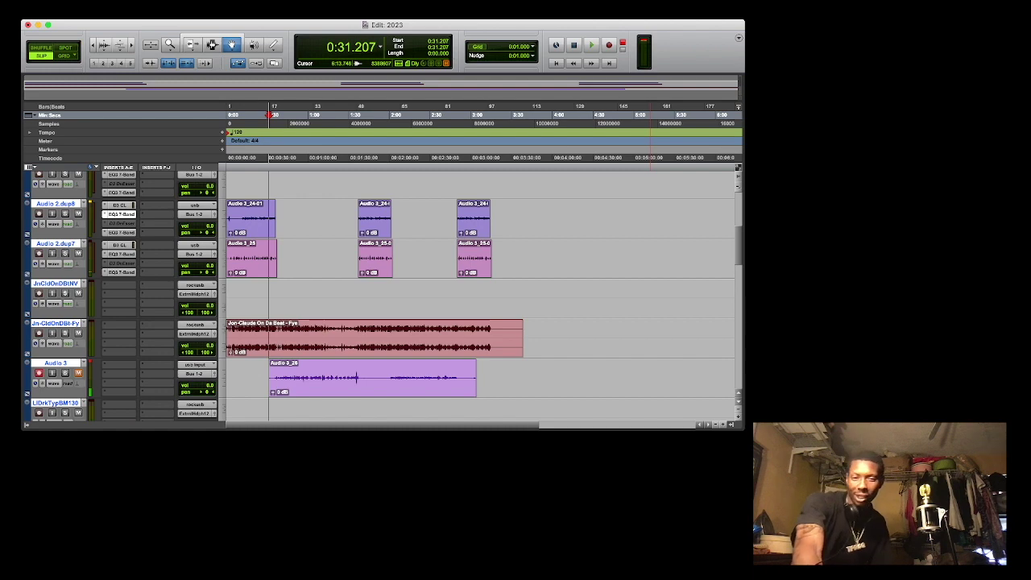
Duplicate the Audio 2.dup8 track with its clips, add a Pitch II insert to the original, and audition it from about 0:31.2 with the duplicate muted.
scroll(483, 298, up, 4)
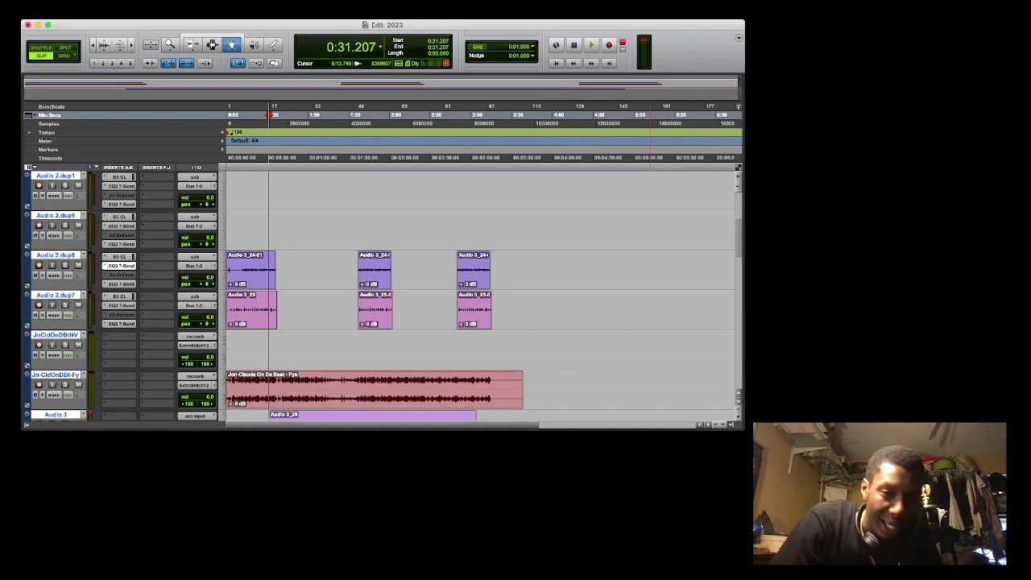
scroll(484, 298, up, 1)
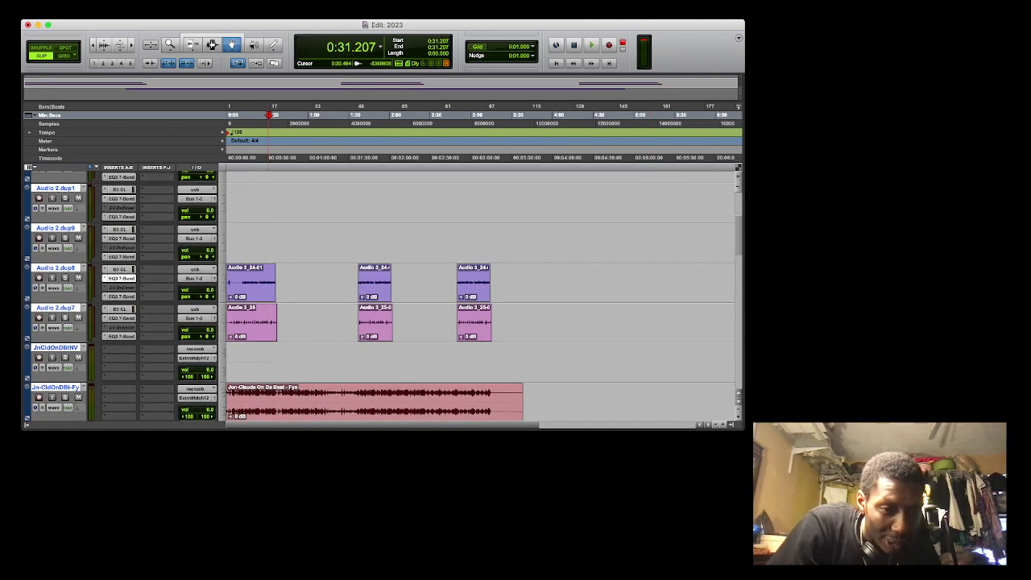
click(56, 267)
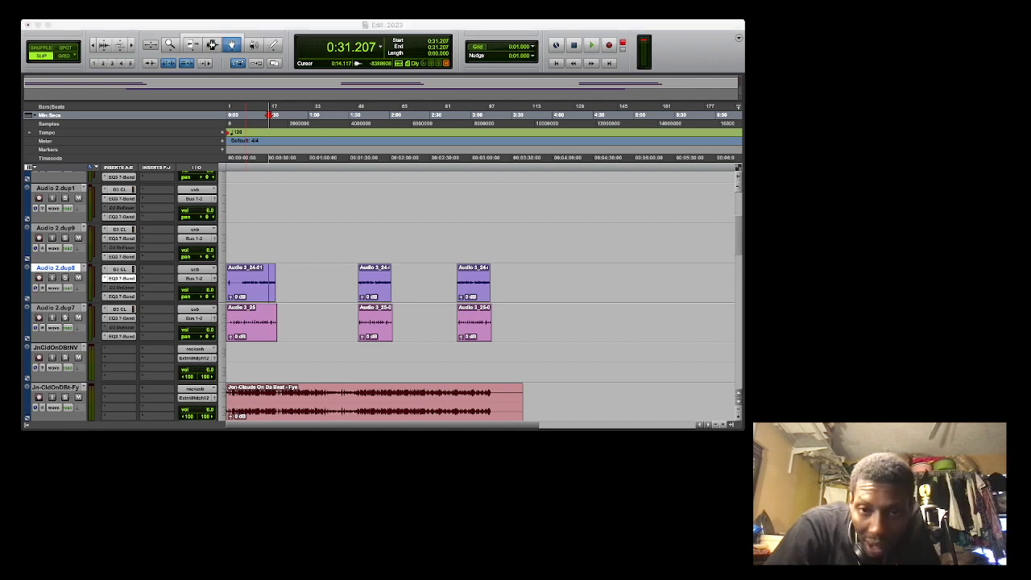
key(Return)
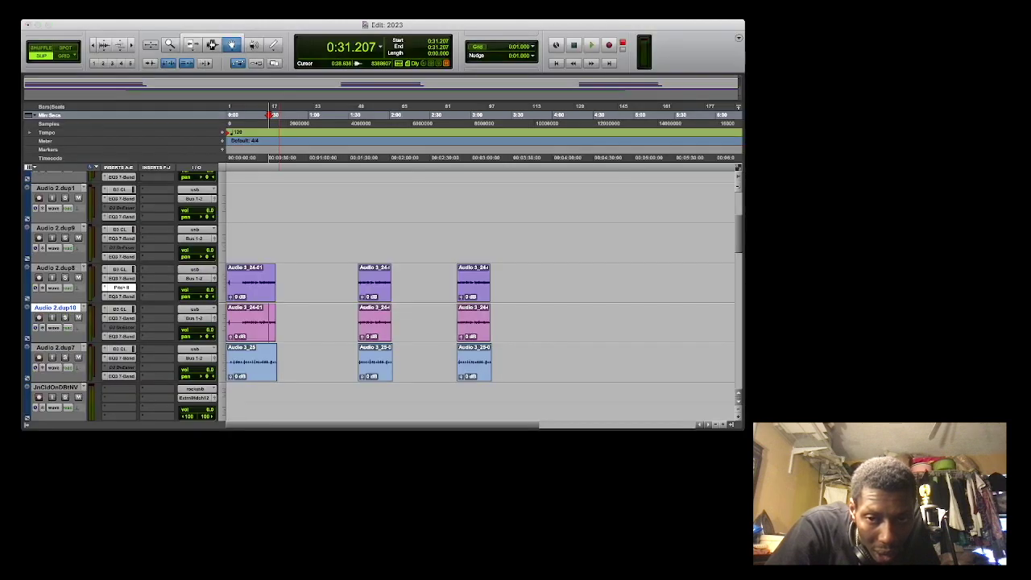
key(space)
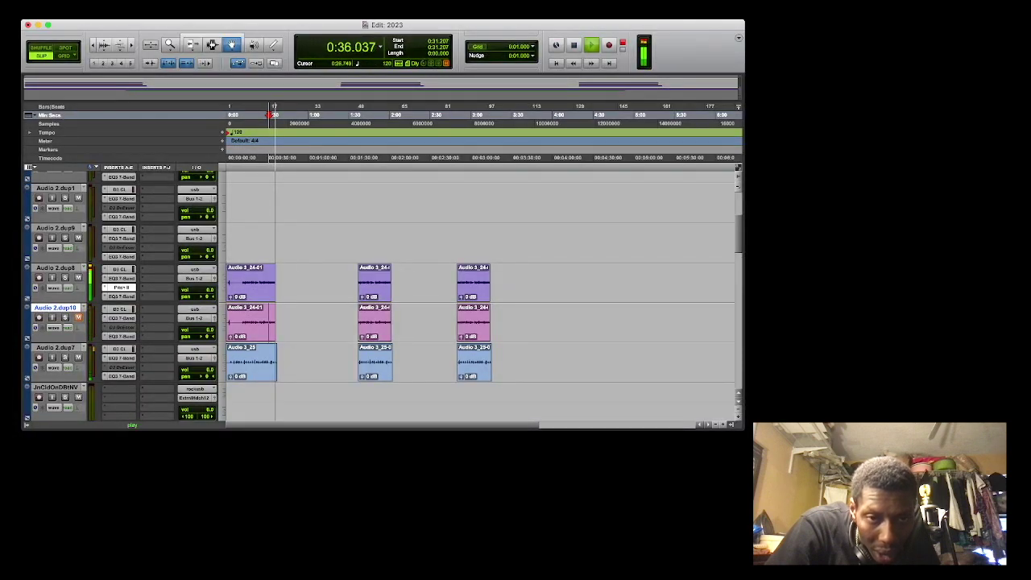
Play the layered vocals from about 0:11.1 to check the sound of Audio 2.dup8 and its compressor.
click(242, 259)
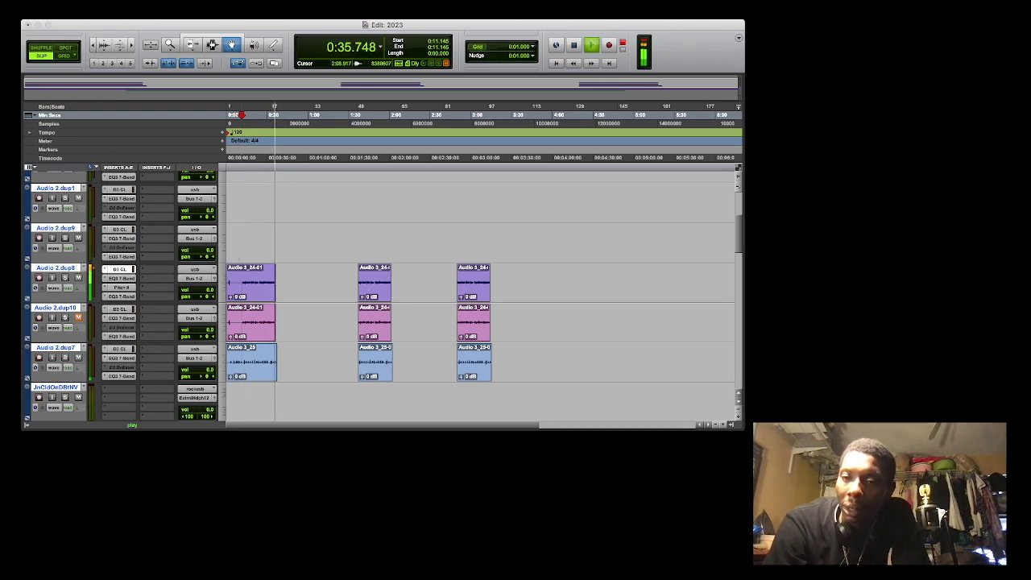
key(space)
key(space)
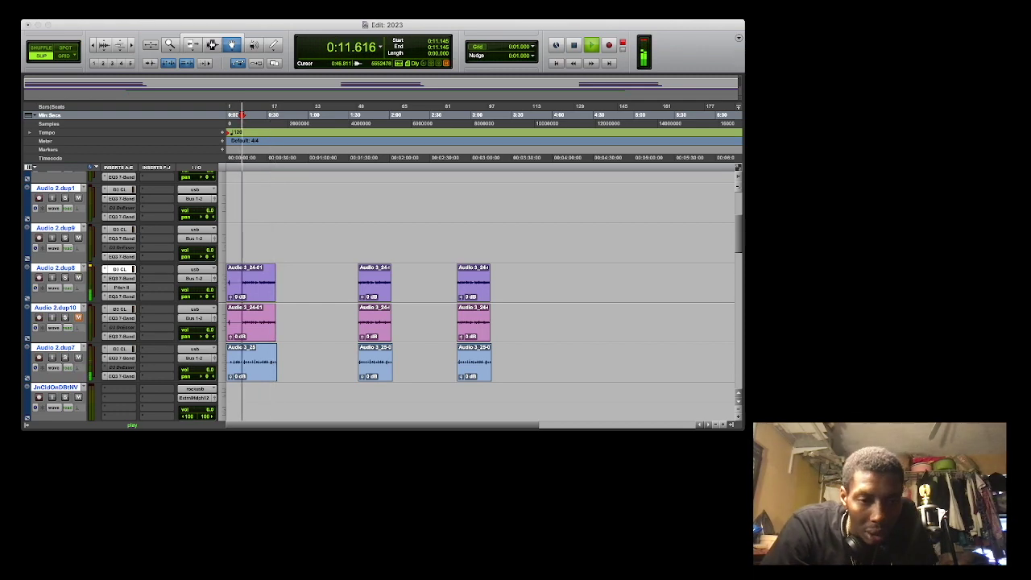
Open the compressor insert on Audio 2.dup10, unmute that track and play back the layered vocals from about 0:11.1.
click(119, 308)
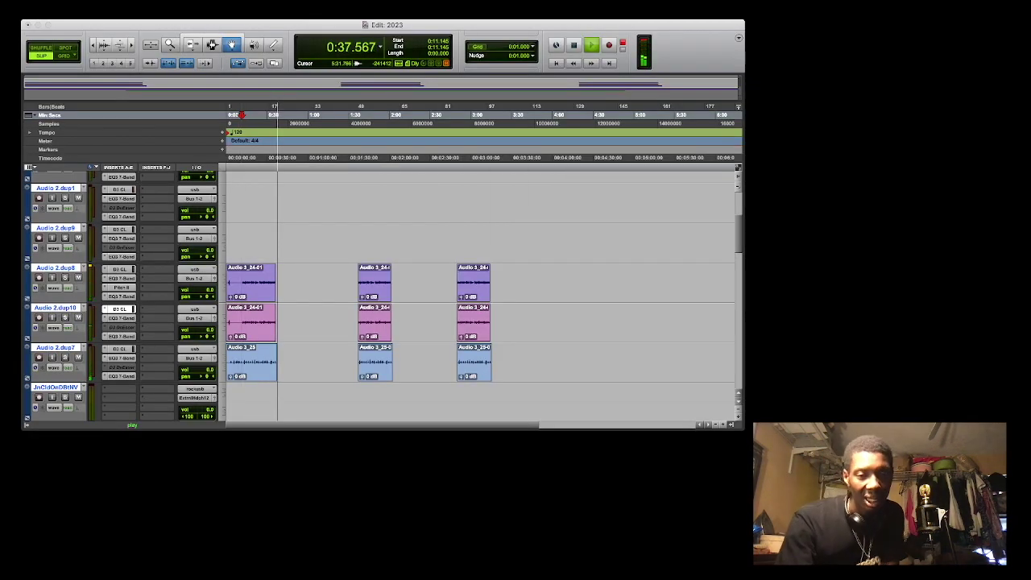
key(space)
key(space)
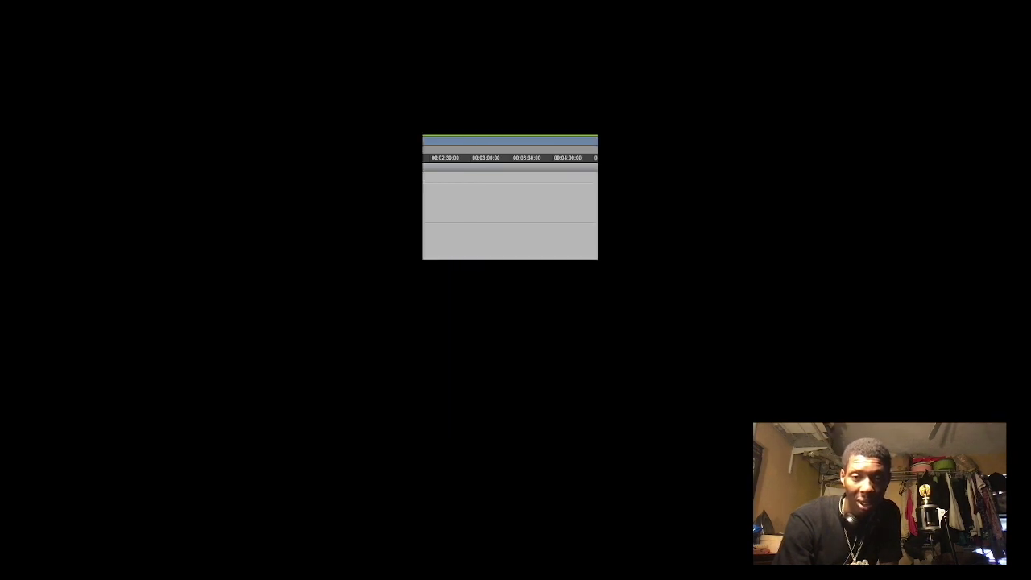
key(super+Tab)
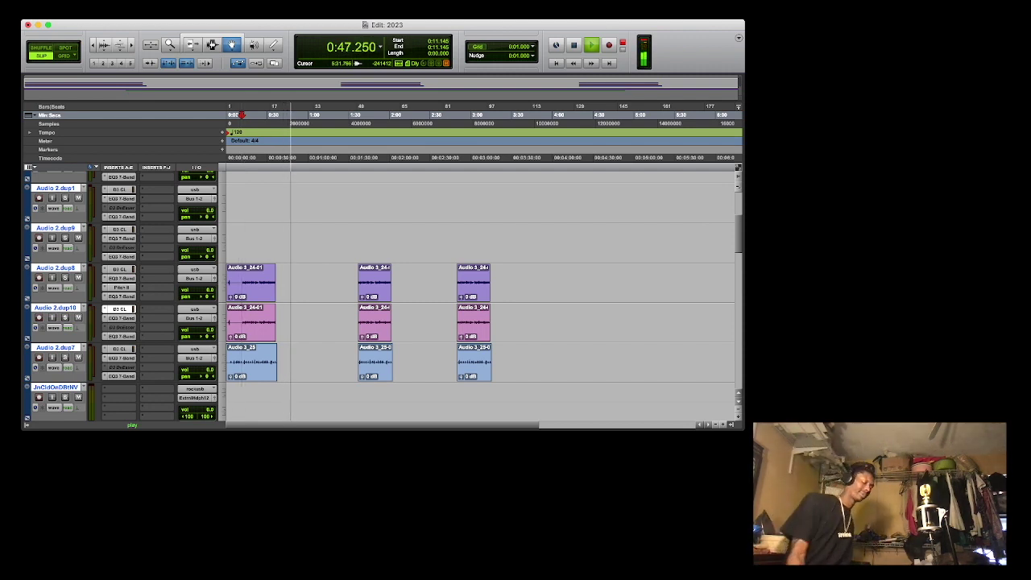
key(space)
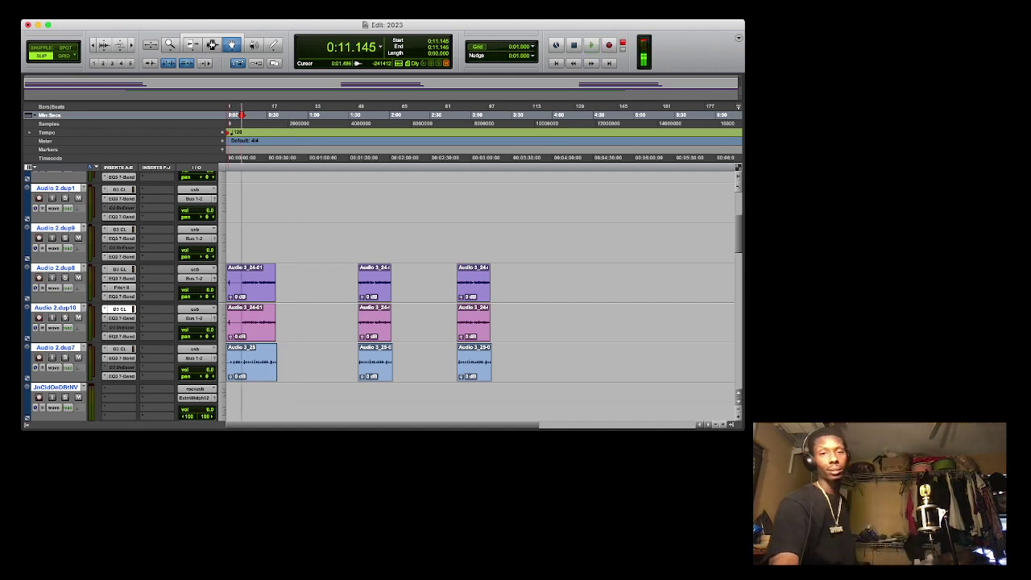
Record a new vocal take on Audio 3 from about 0:32.7 to about 2:54 over the beat.
key(Tab)
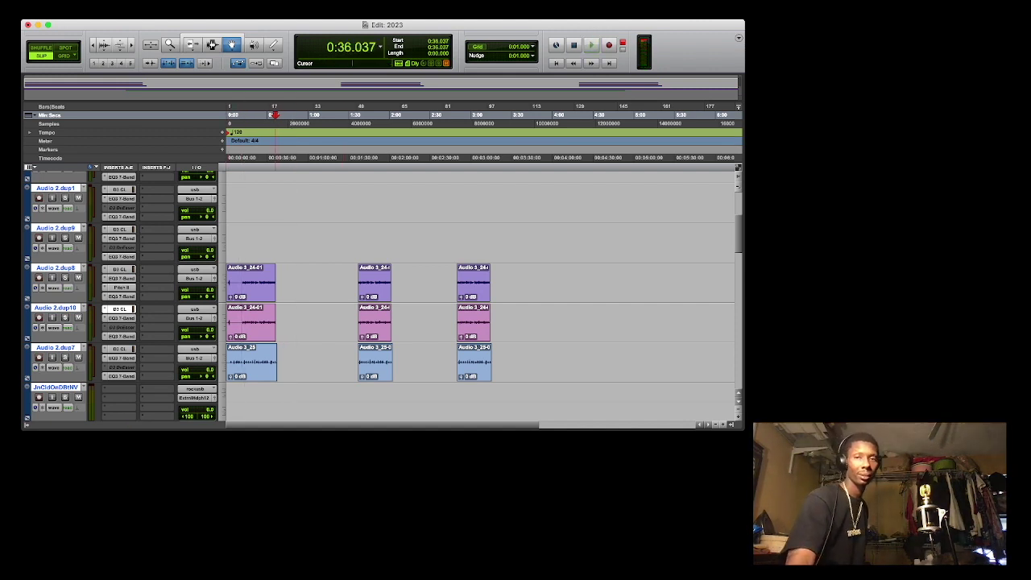
click(274, 114)
click(270, 114)
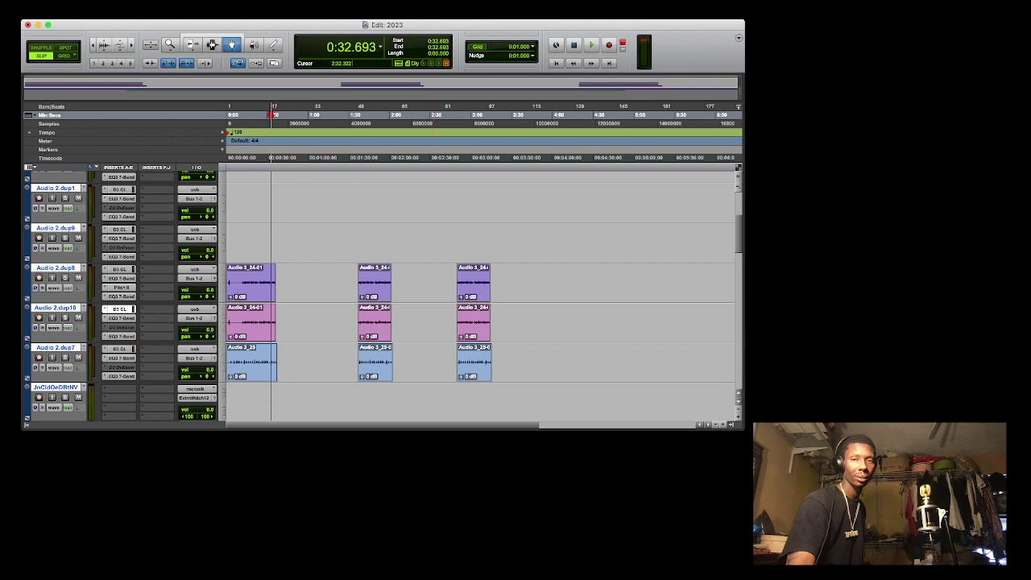
key(super+space)
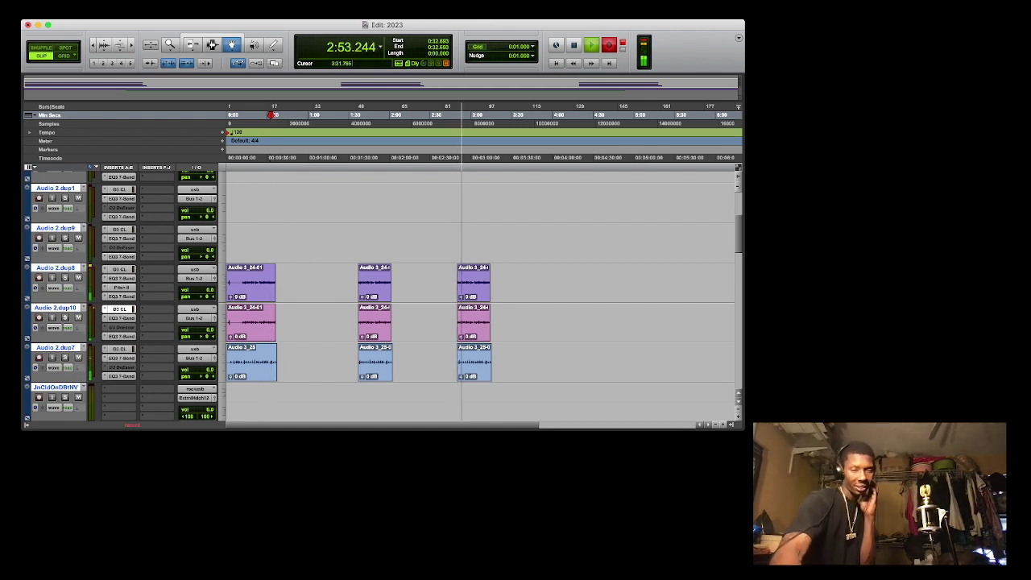
key(space)
Play back the new take and move its clip from Audio 3 to the Audio 2.dup2 track, keeping its start time.
key(space)
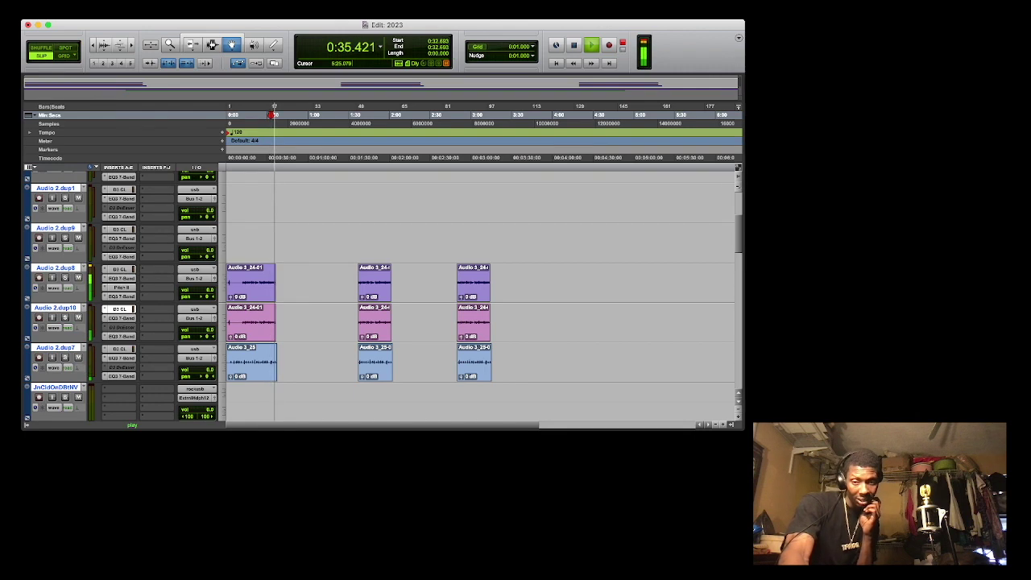
scroll(483, 298, down, 3)
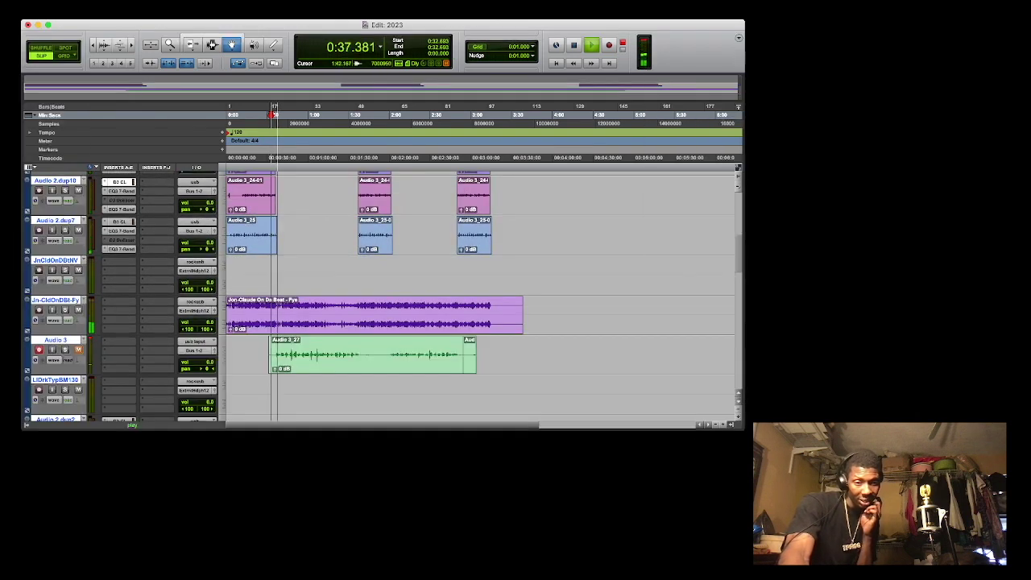
drag(366, 347, 368, 228)
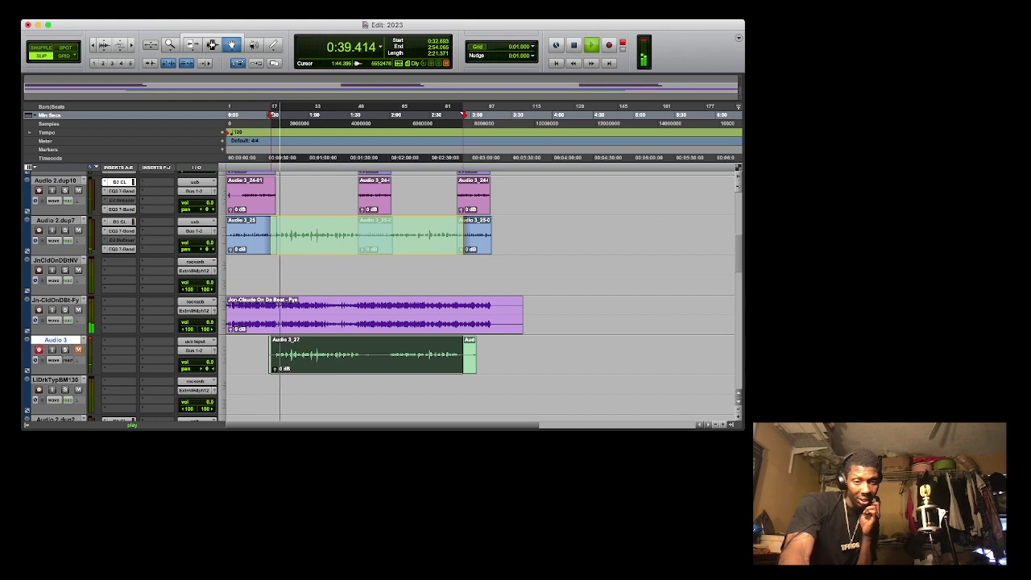
drag(373, 228, 370, 419)
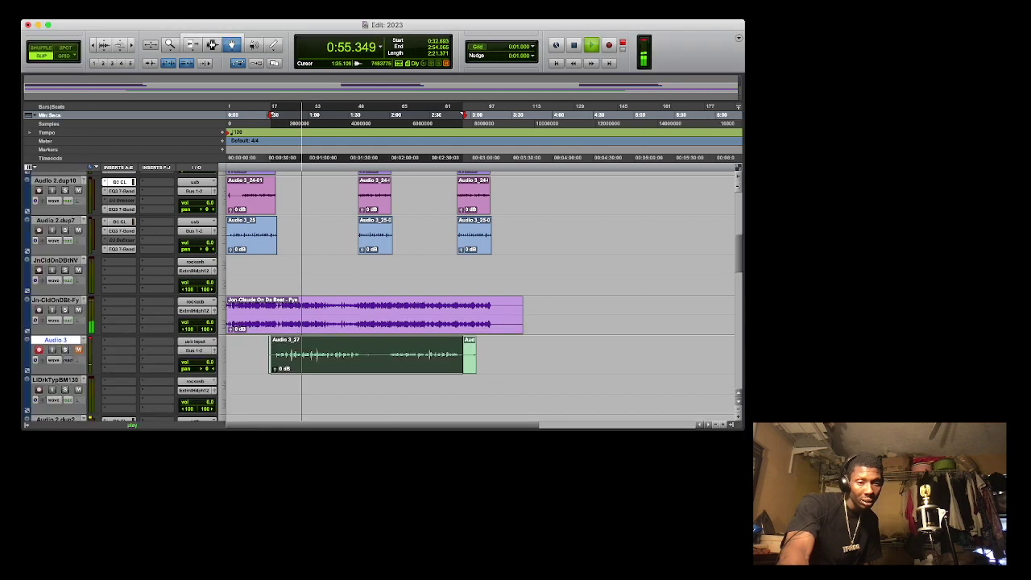
drag(353, 354, 357, 285)
scroll(479, 294, up, 3)
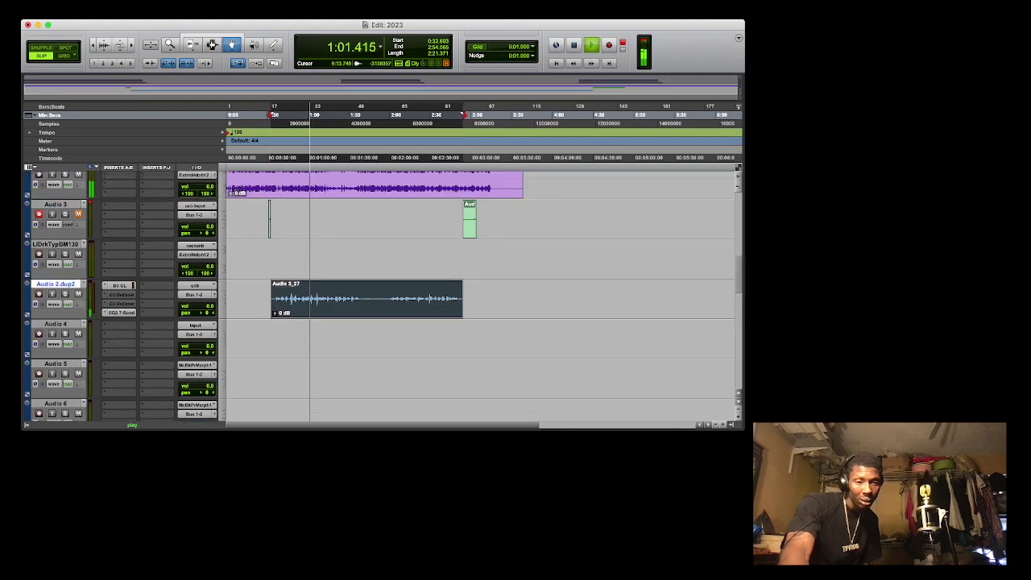
Move the Audio 2.dup2 track up above Audio 2.dup8 and place the new take's clip on Audio 2.dup9.
drag(56, 337, 56, 179)
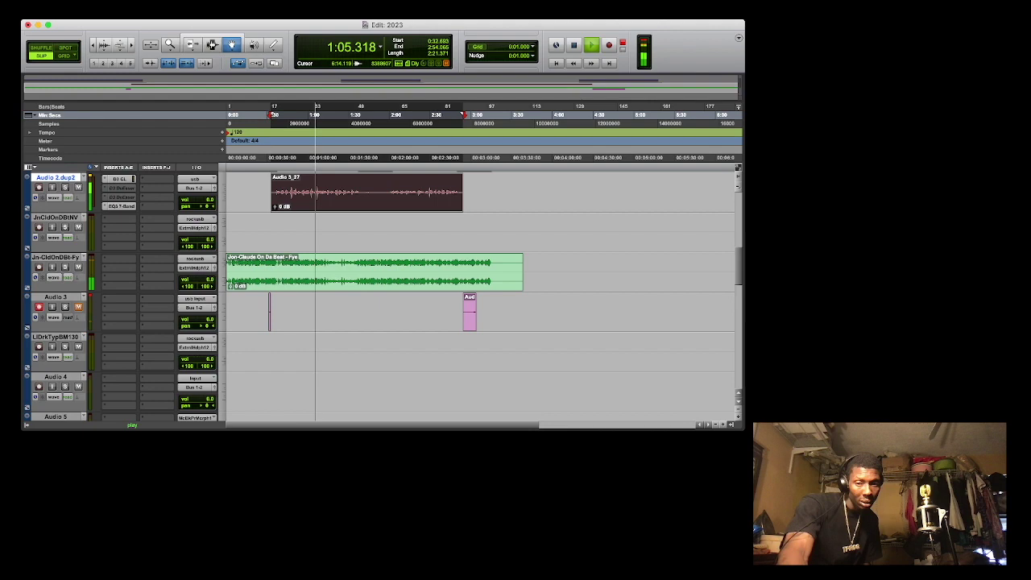
scroll(480, 294, up, 5)
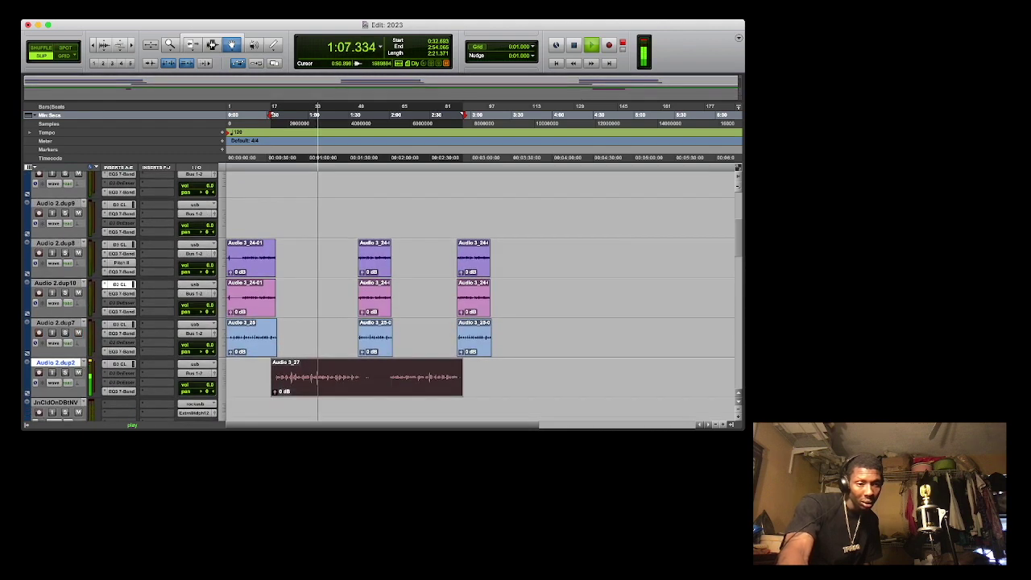
drag(55, 362, 55, 203)
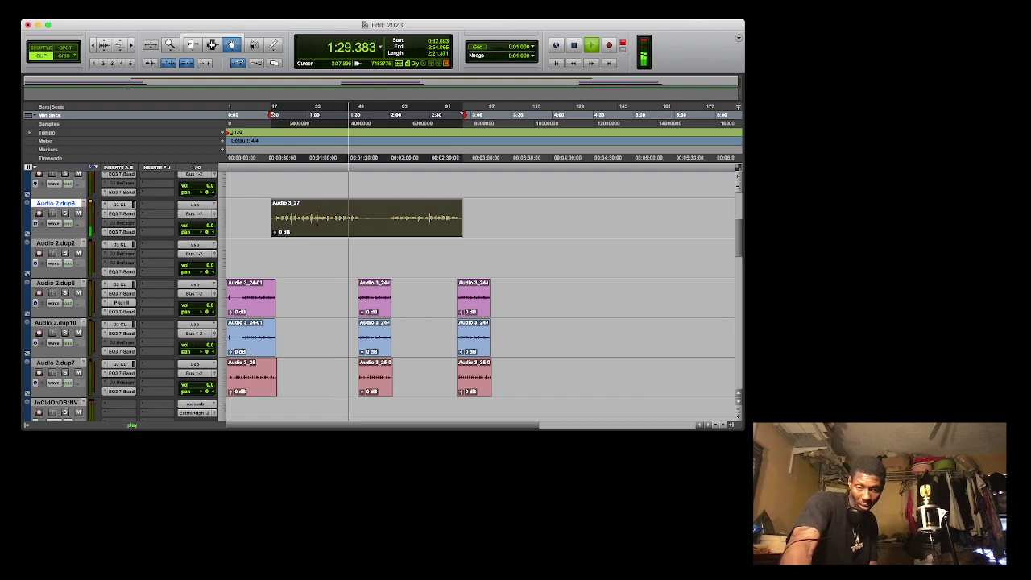
Add a Pitch II insert to Audio 2.dup9 and audition the new take from about 0:35.5.
key(t)
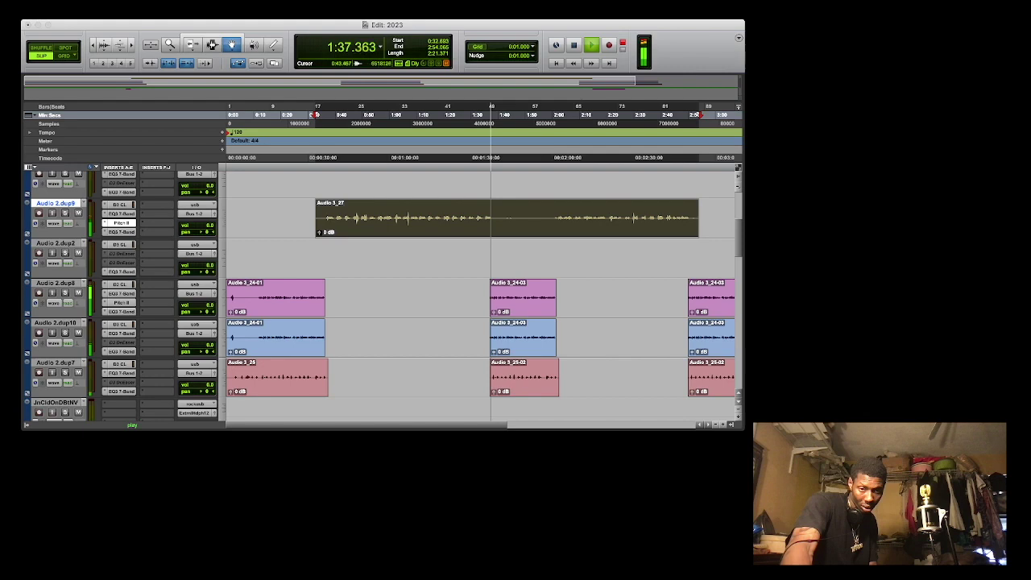
click(323, 114)
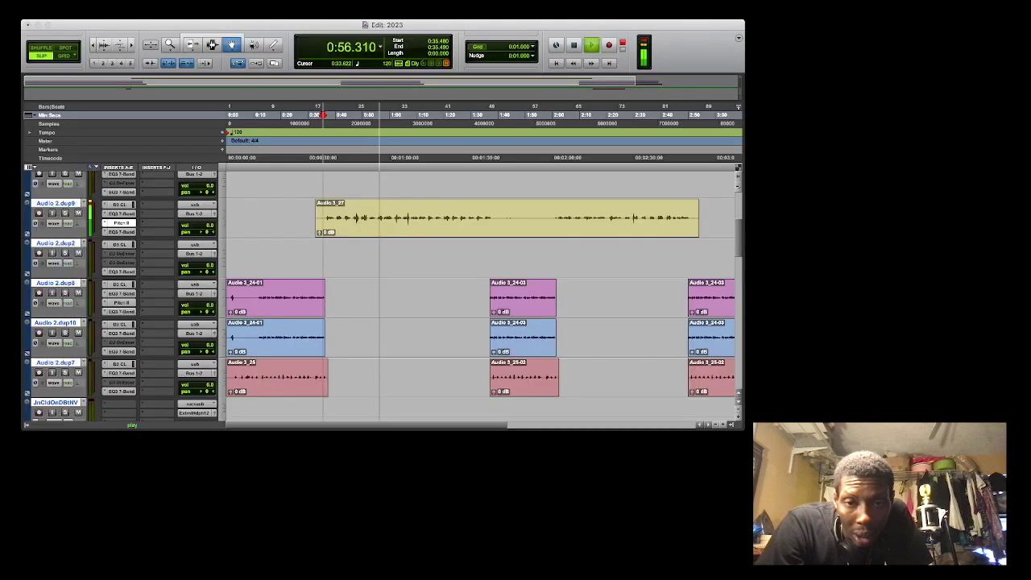
Remove the opening of the new take on Audio 2.dup9, up to about 0:36 where the first vocal section ends.
key(F7)
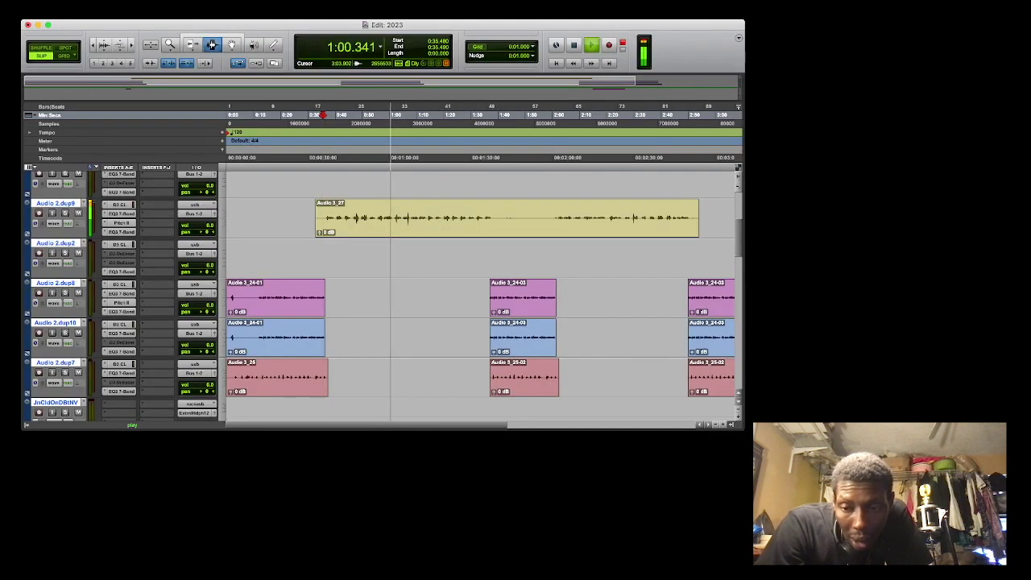
click(723, 425)
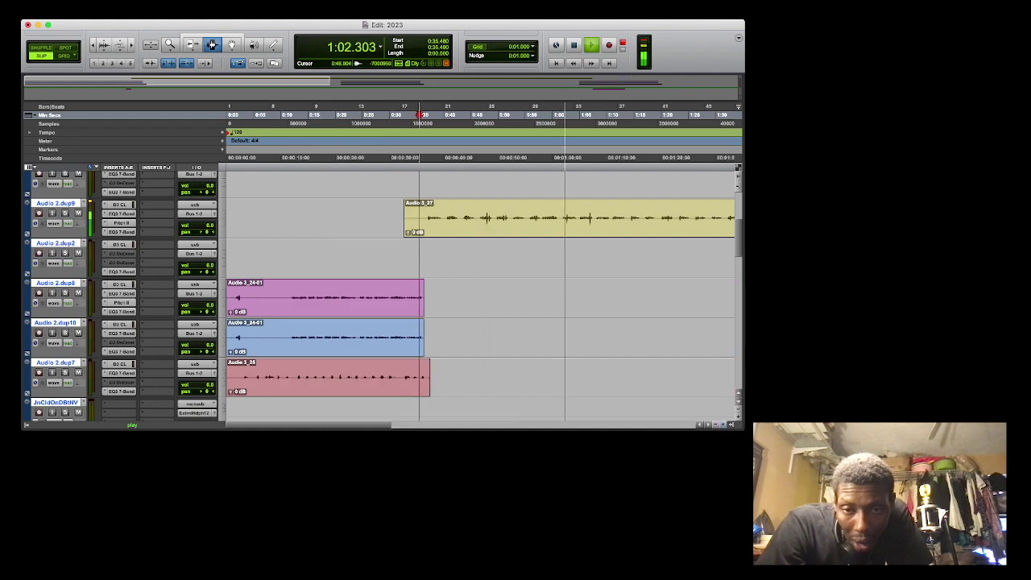
drag(424, 217, 378, 217)
key(Delete)
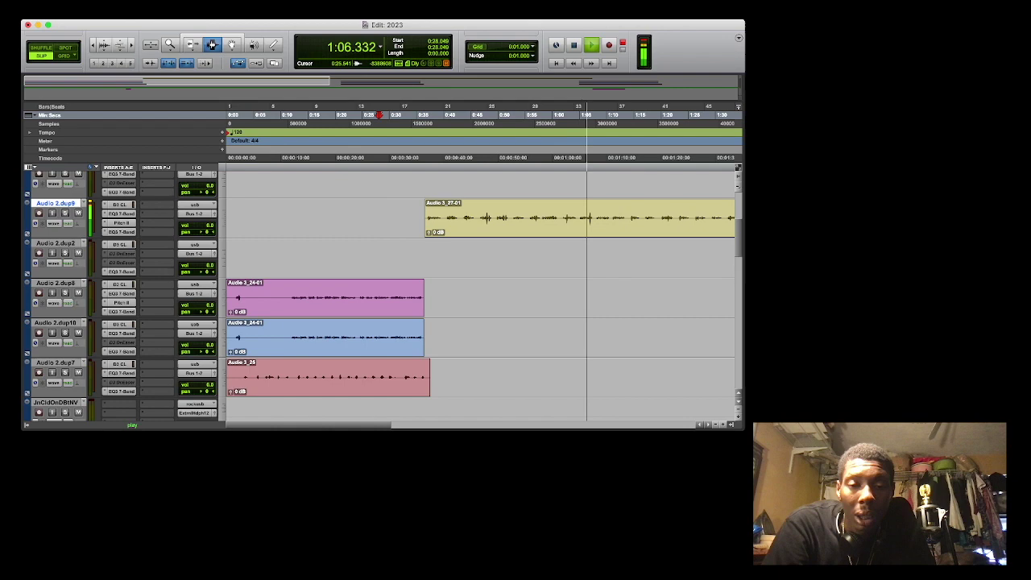
Separate the phrase from 1:22.663 to 1:25.820 in the take on Audio 2.dup9 into its own clip.
scroll(480, 294, right, 3)
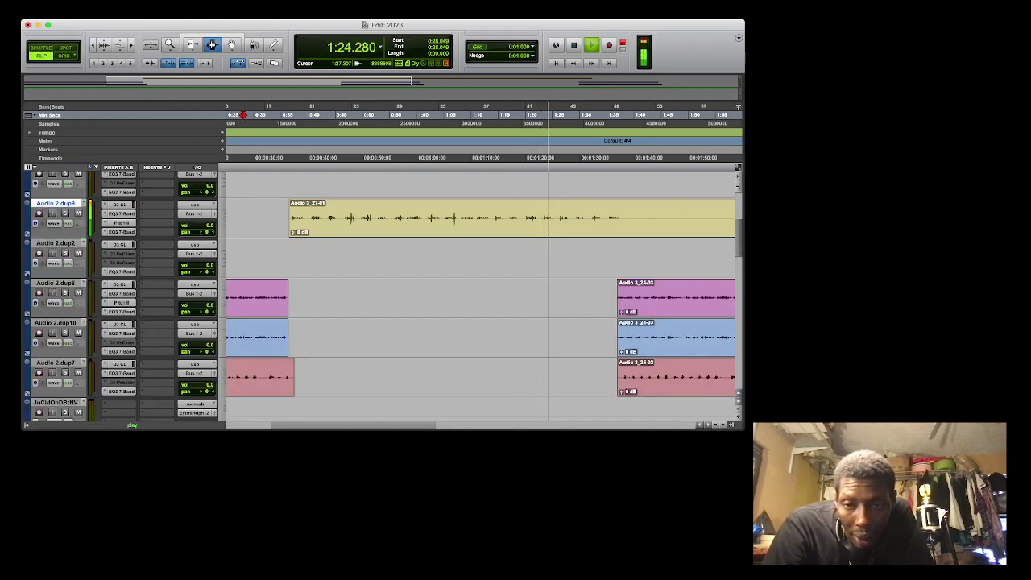
drag(540, 218, 557, 218)
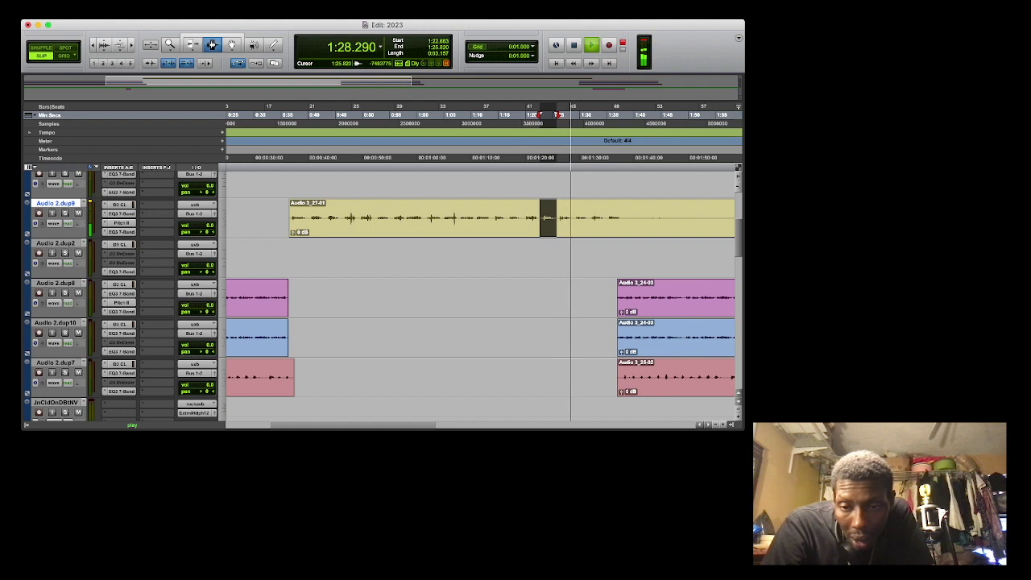
key(super+e)
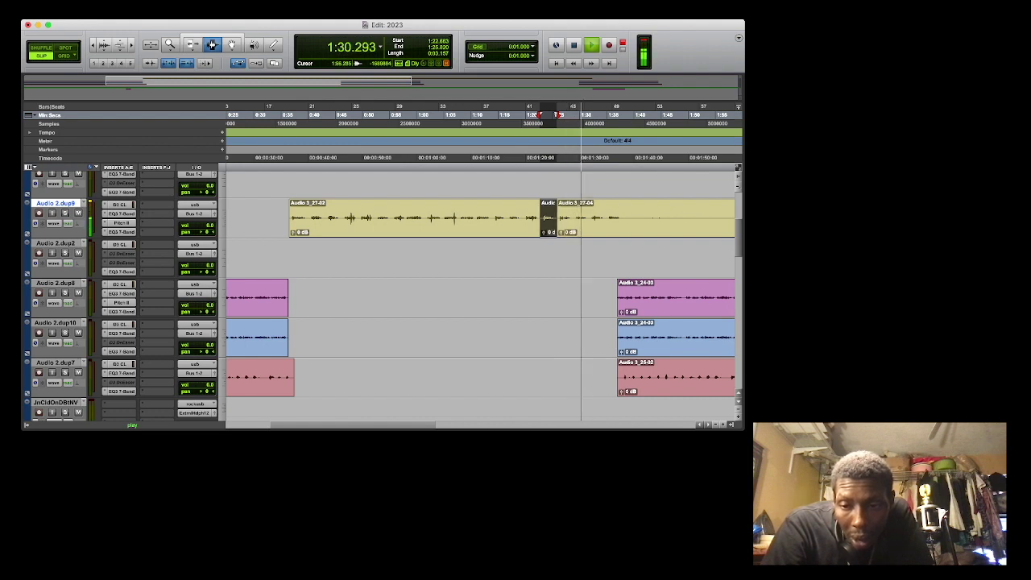
click(723, 424)
click(723, 425)
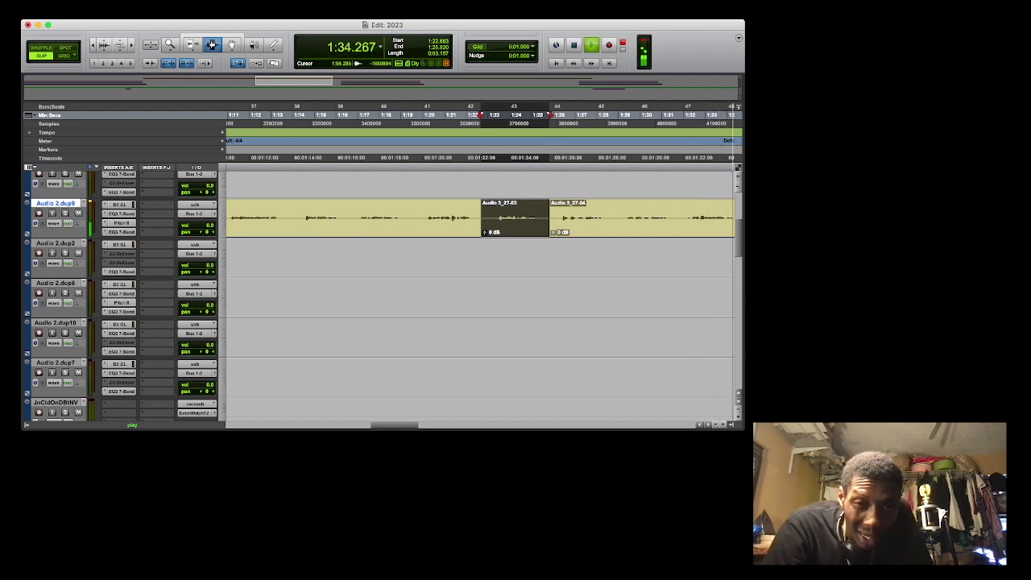
key(F8)
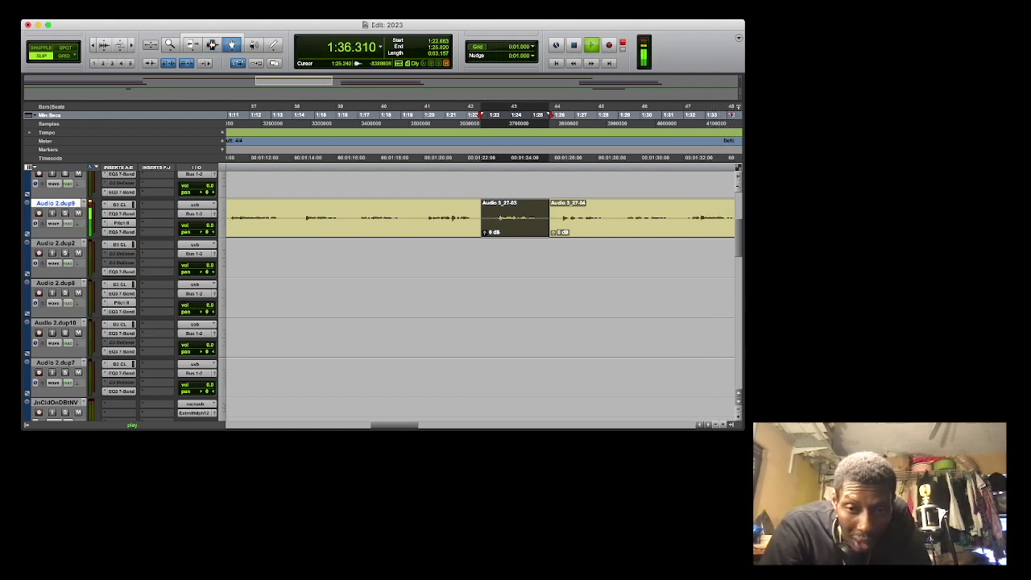
Shift the separated phrase clip on Audio 2.dup9 slightly earlier, starting at about 1:22.5, and audition it from about 1:20.7.
drag(534, 217, 513, 218)
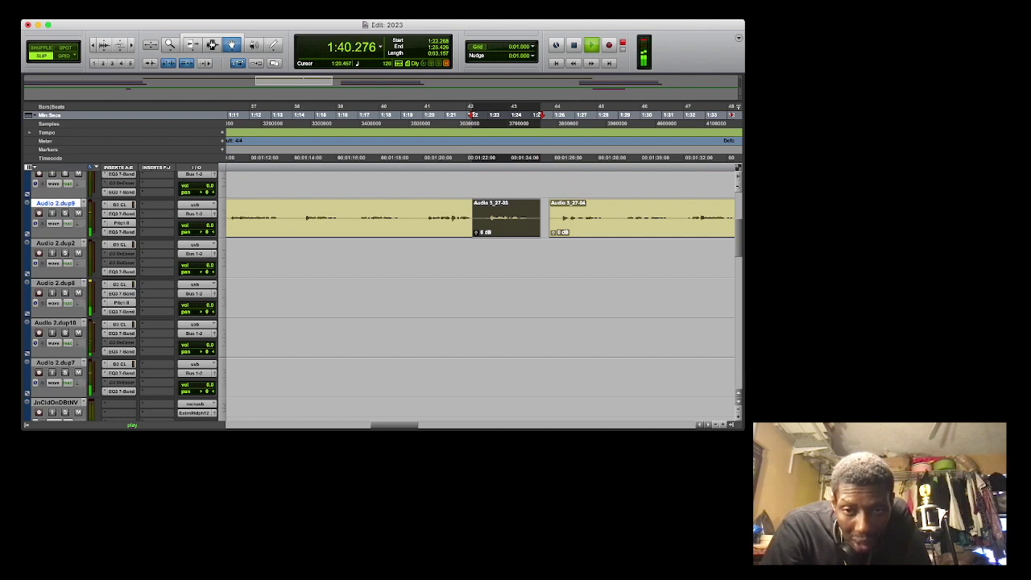
click(440, 114)
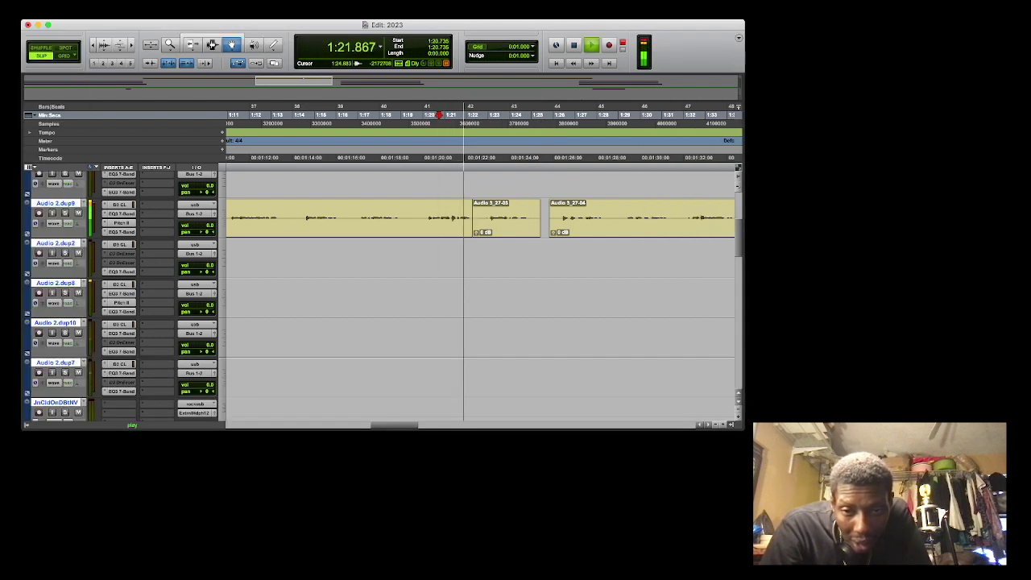
click(524, 216)
drag(524, 216, 526, 215)
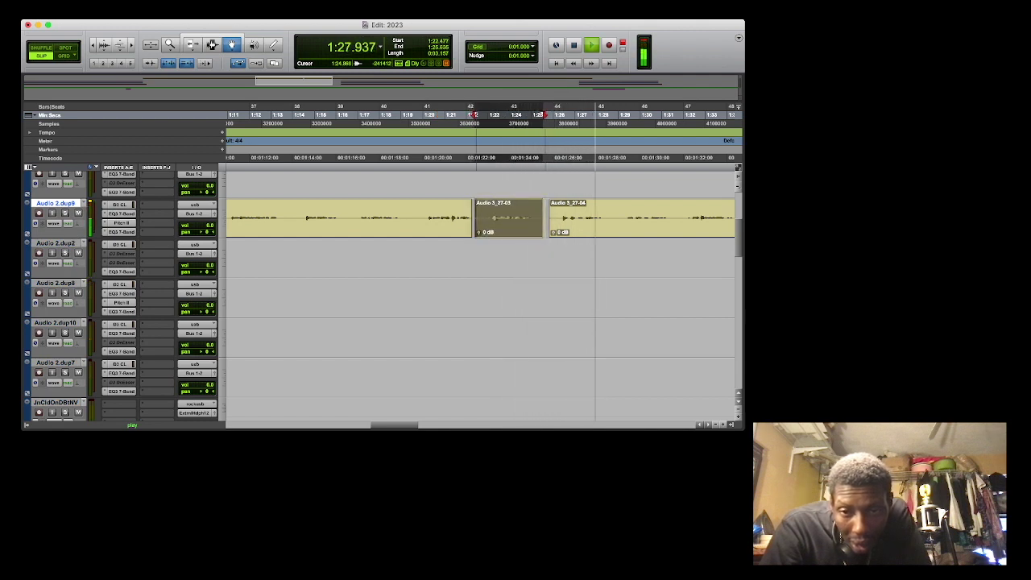
drag(526, 216, 528, 216)
click(440, 114)
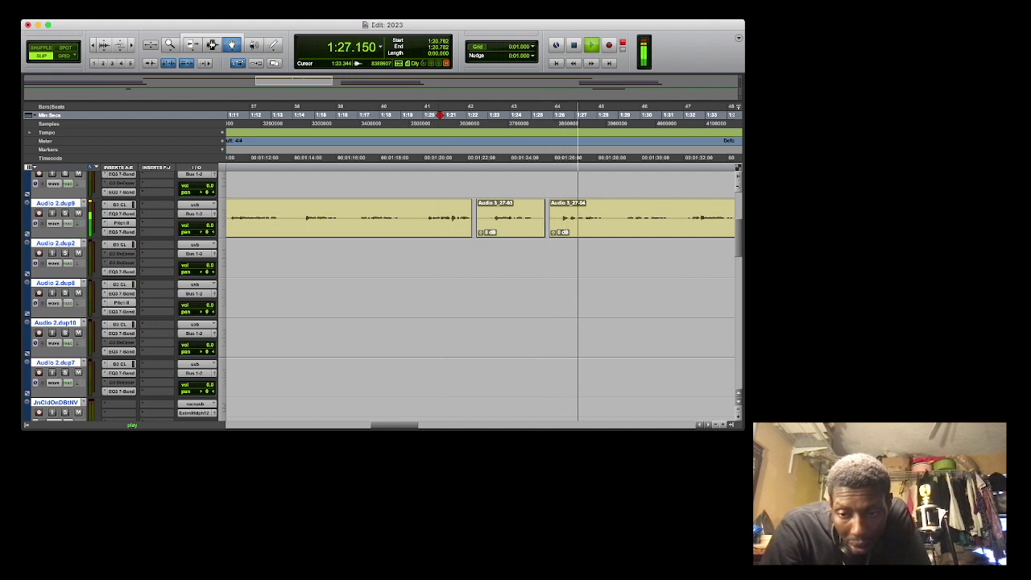
Remove the section of the take on Audio 2.dup9 between 1:38.462 and about 2:00, where the second hook plays.
click(715, 424)
click(716, 425)
click(716, 425)
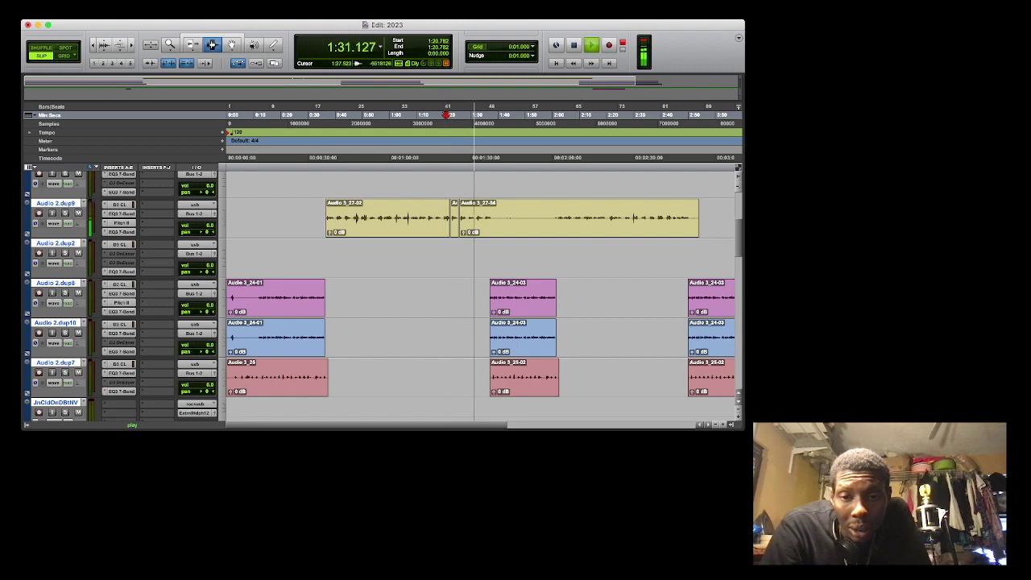
drag(493, 218, 552, 258)
key(Delete)
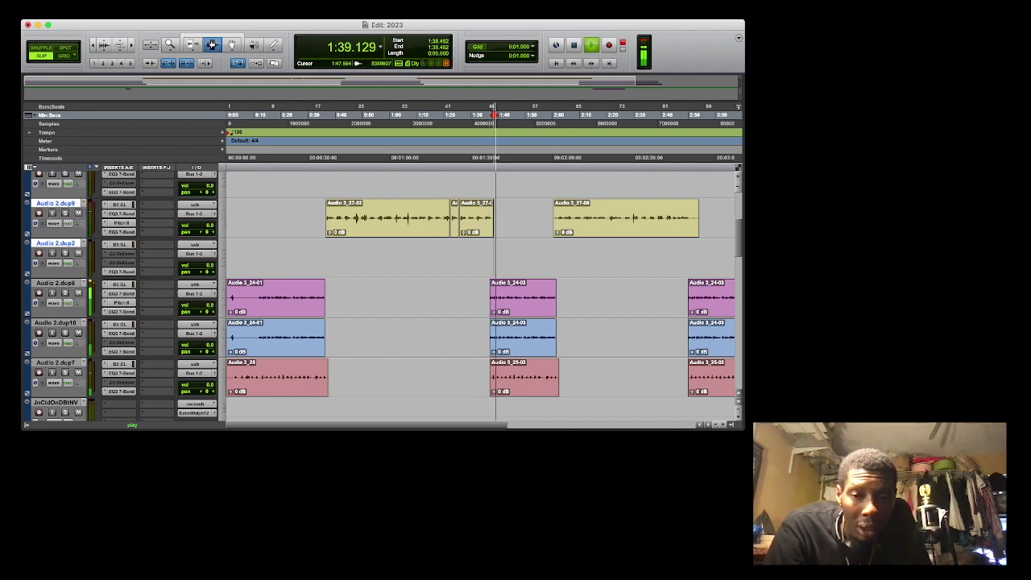
Remove the opening of the last clip on Audio 2.dup9, up to 2:02.044.
key(r)
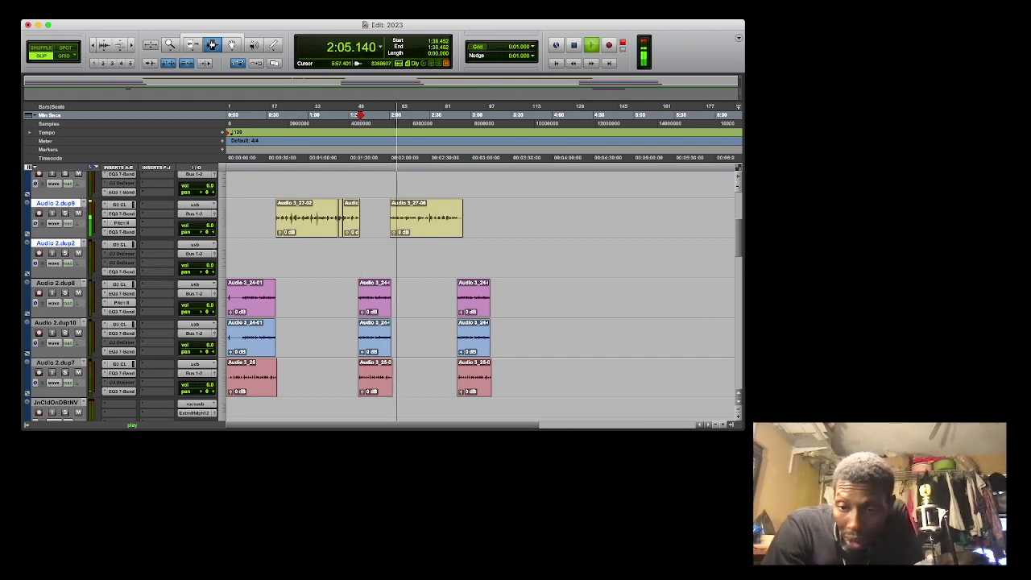
click(723, 425)
click(723, 425)
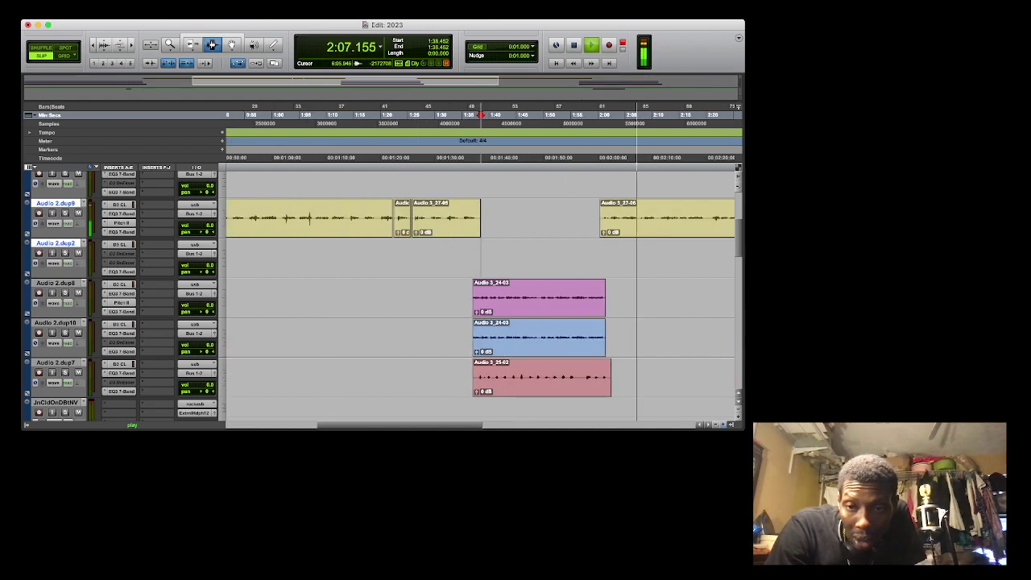
click(611, 218)
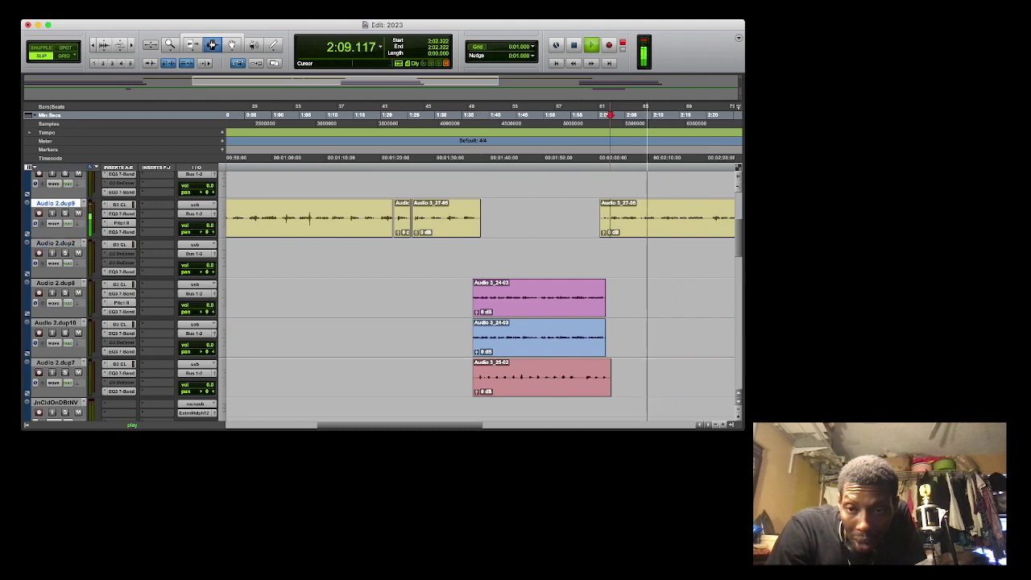
mouse_move(597, 217)
mouse_down()
mouse_move(610, 217)
mouse_move(576, 217)
mouse_move(610, 217)
mouse_up()
key(Delete)
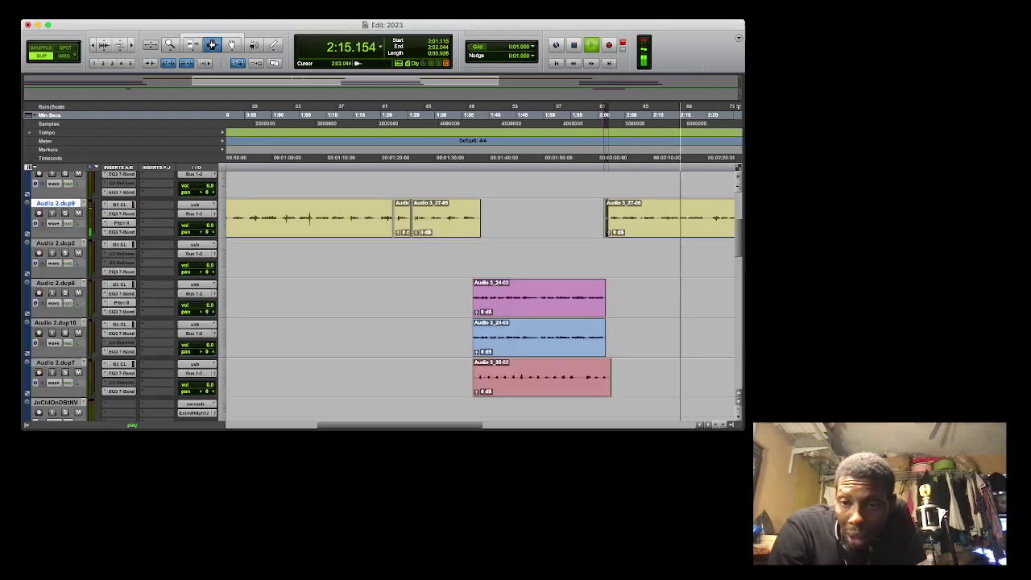
key(Delete)
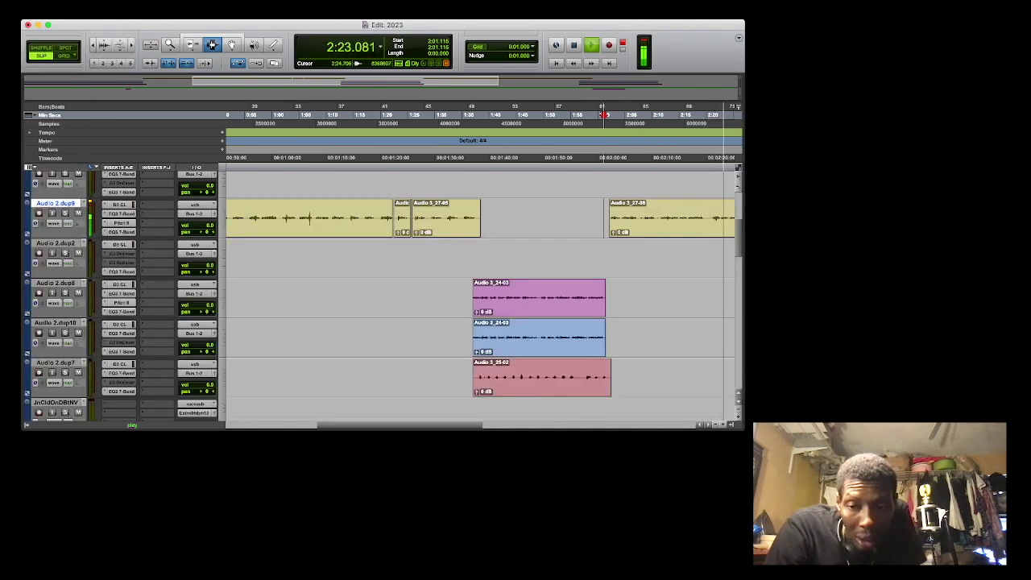
Separate the phrase from 2:38.778 to 2:41.332 in the take on Audio 2.dup9 into its own clip.
key(super+bracketleft)
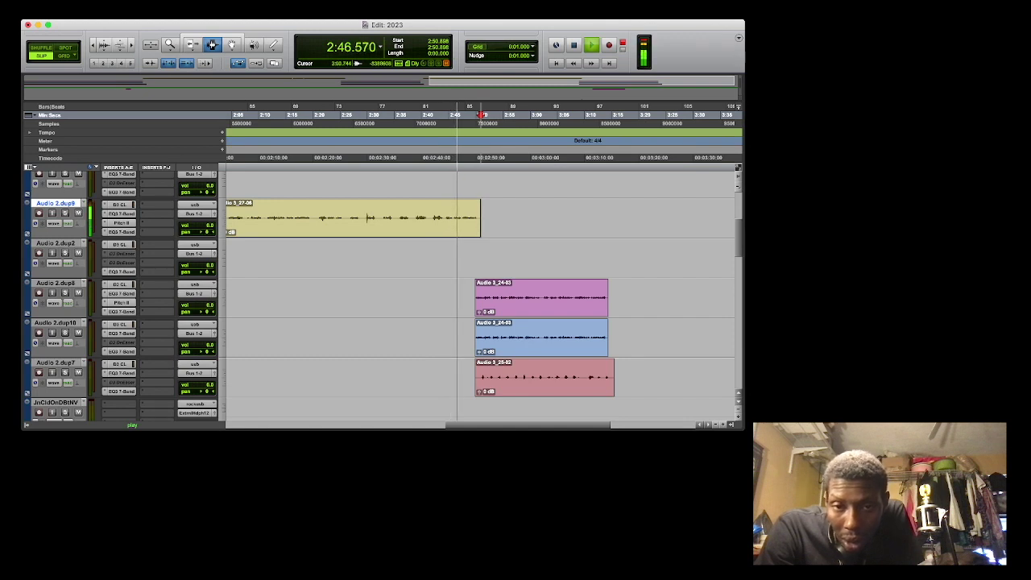
click(406, 116)
click(397, 116)
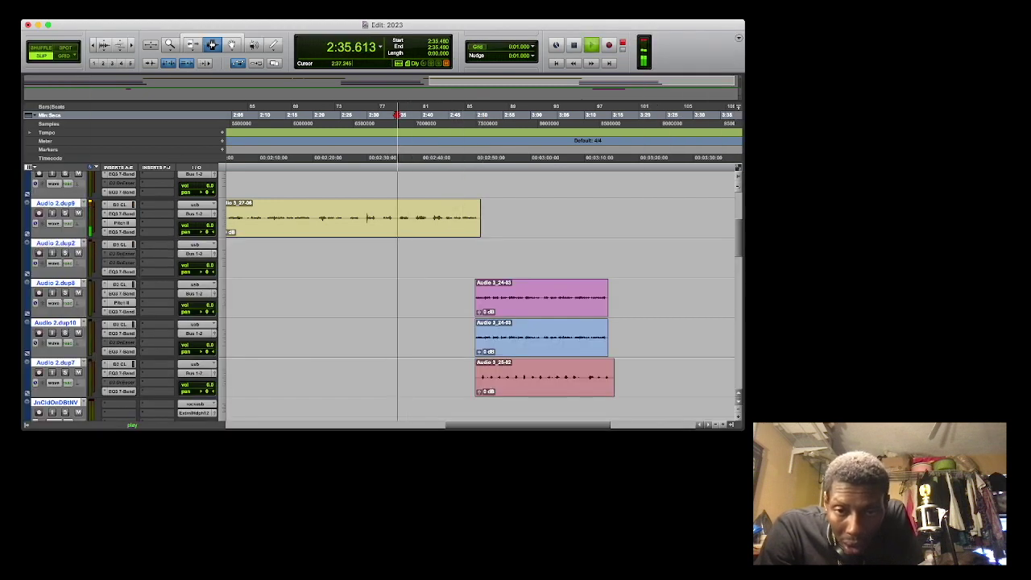
click(724, 425)
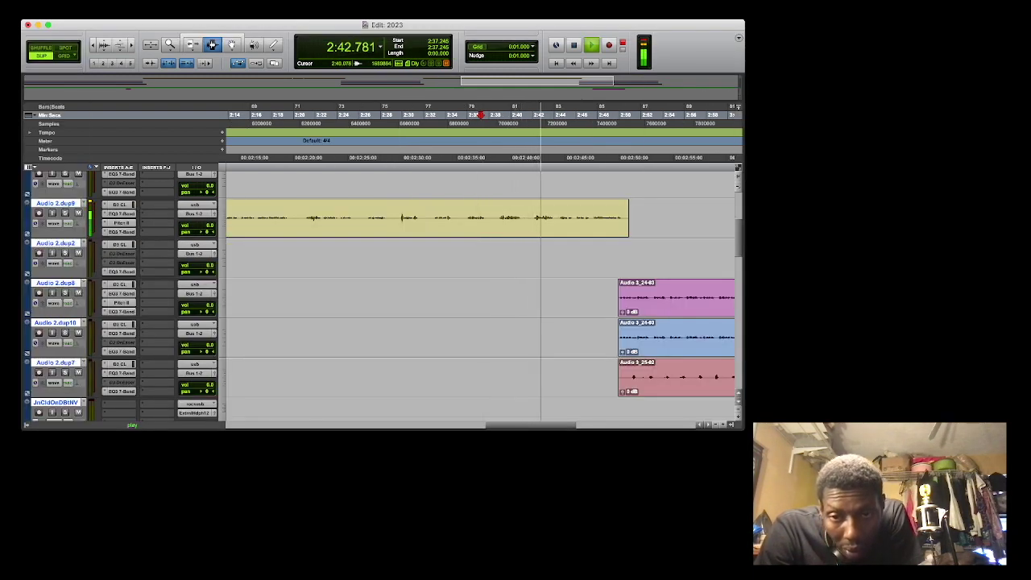
drag(497, 216, 525, 227)
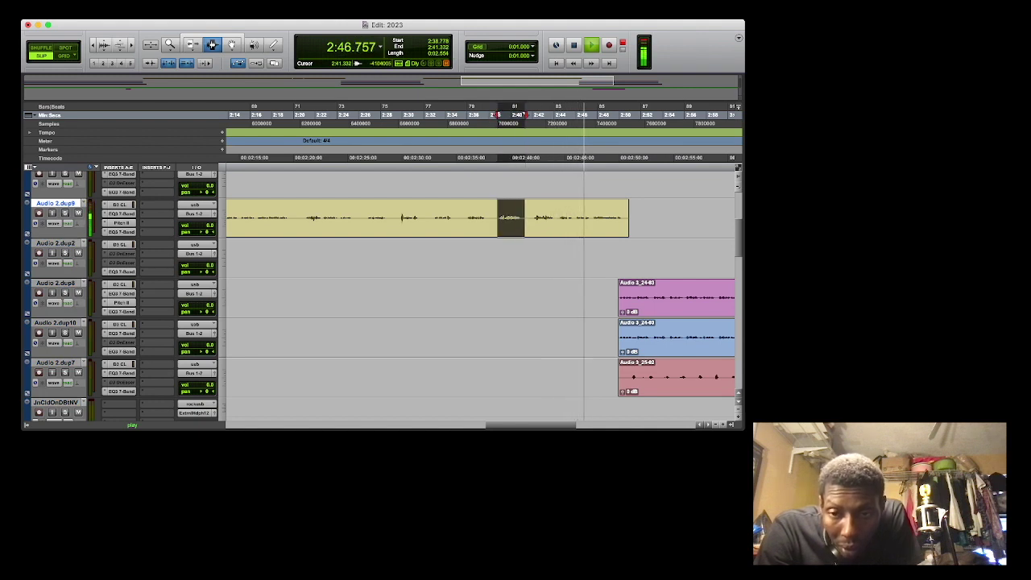
key(b)
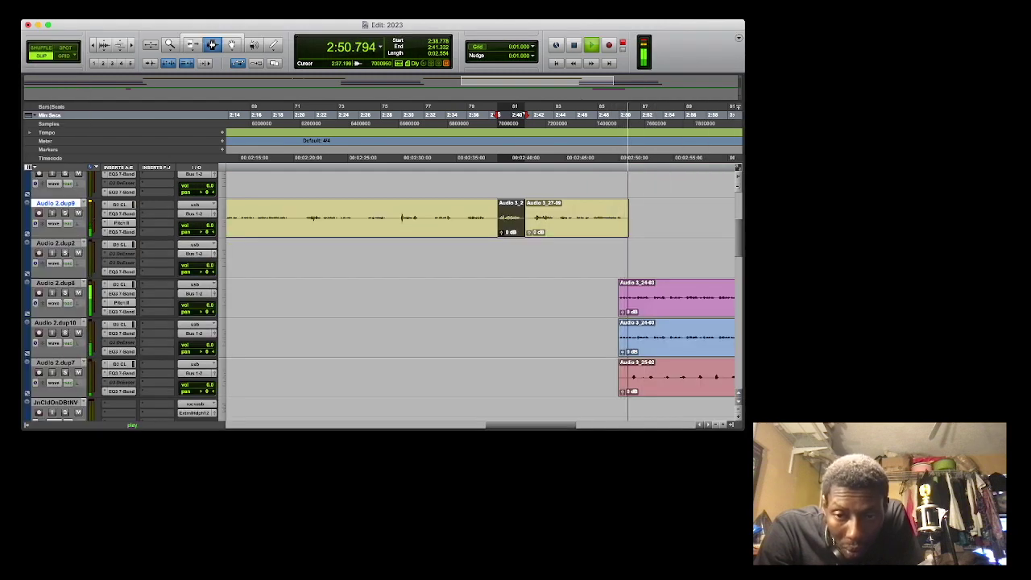
Audition the separated phrase from about 2:36.5 and delete its clip from Audio 2.dup9.
click(474, 115)
key(F8)
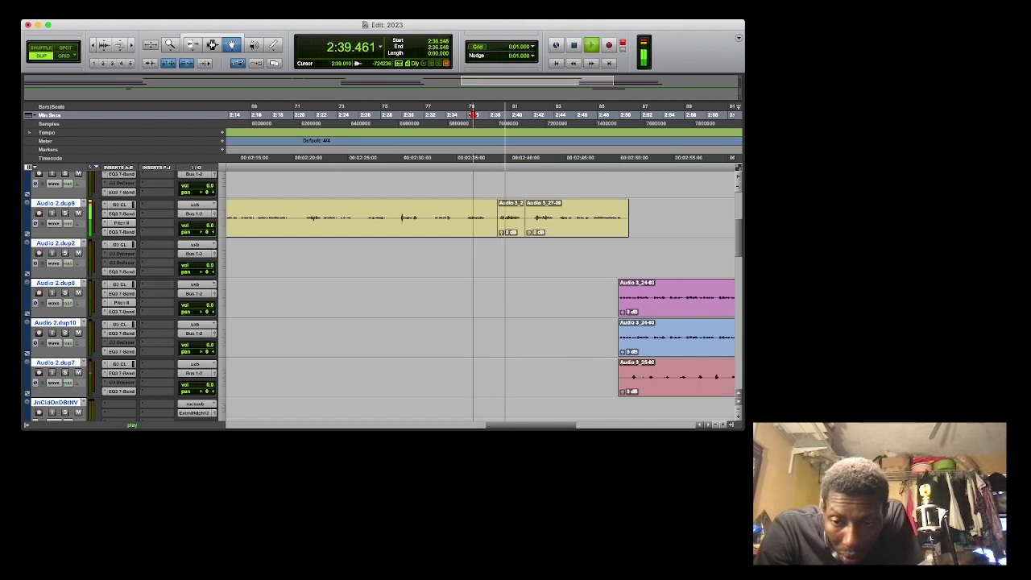
key(t)
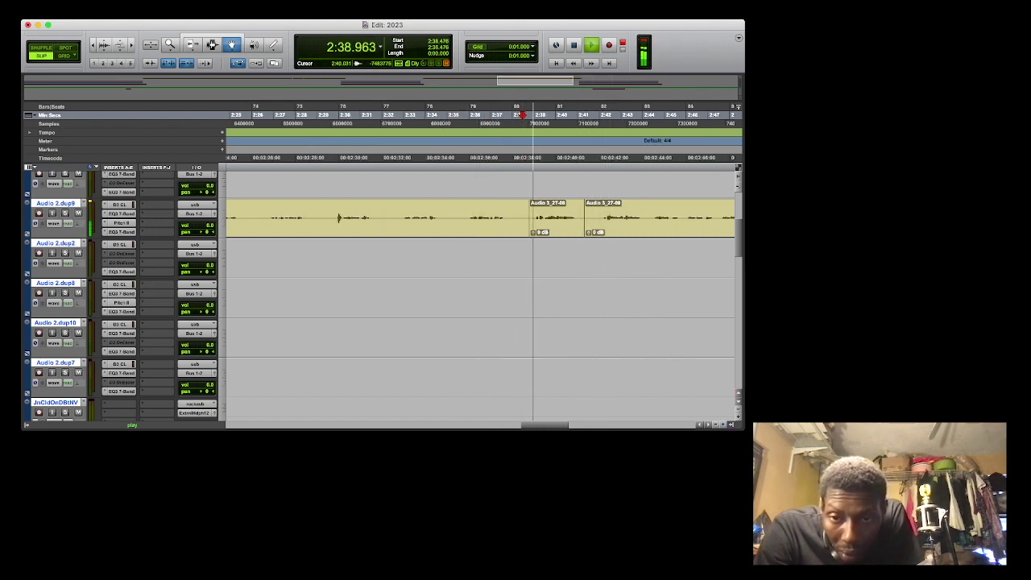
click(562, 233)
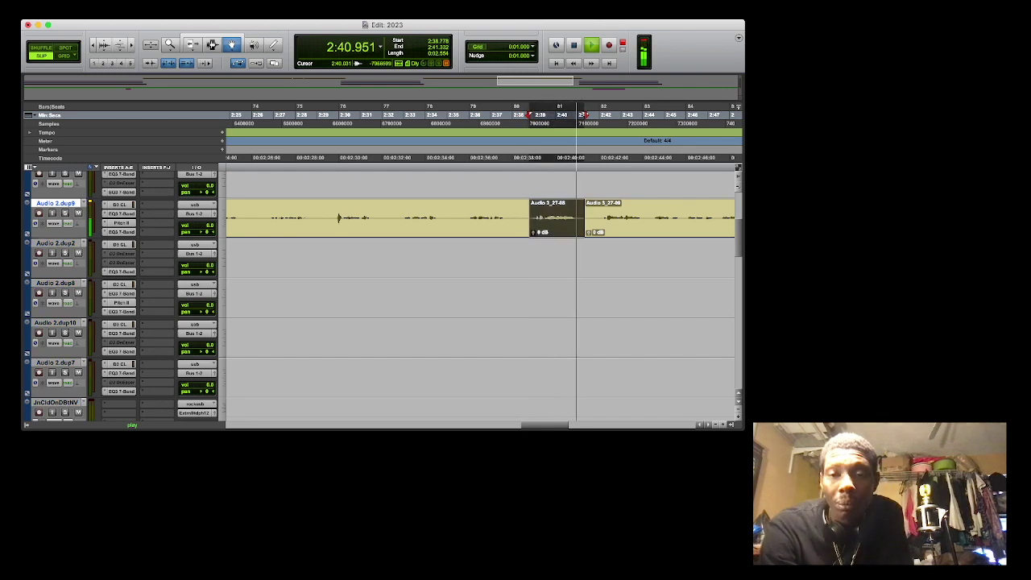
key(BackSpace)
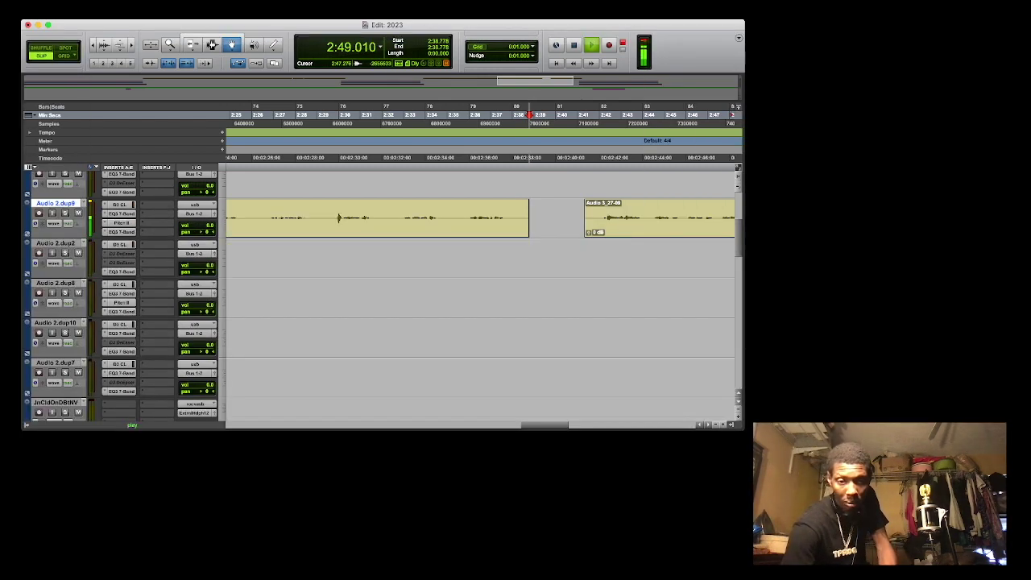
Record the replacement phrase on Audio 3 from 2:38.452, retaking it over the earlier attempts, and play it back.
click(716, 425)
click(716, 425)
click(716, 424)
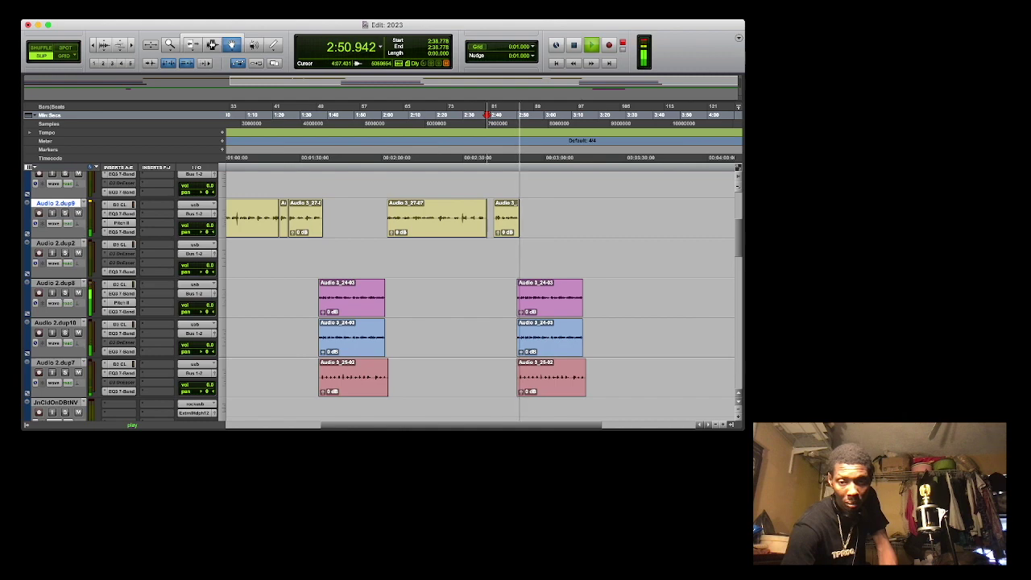
scroll(480, 298, down, 5)
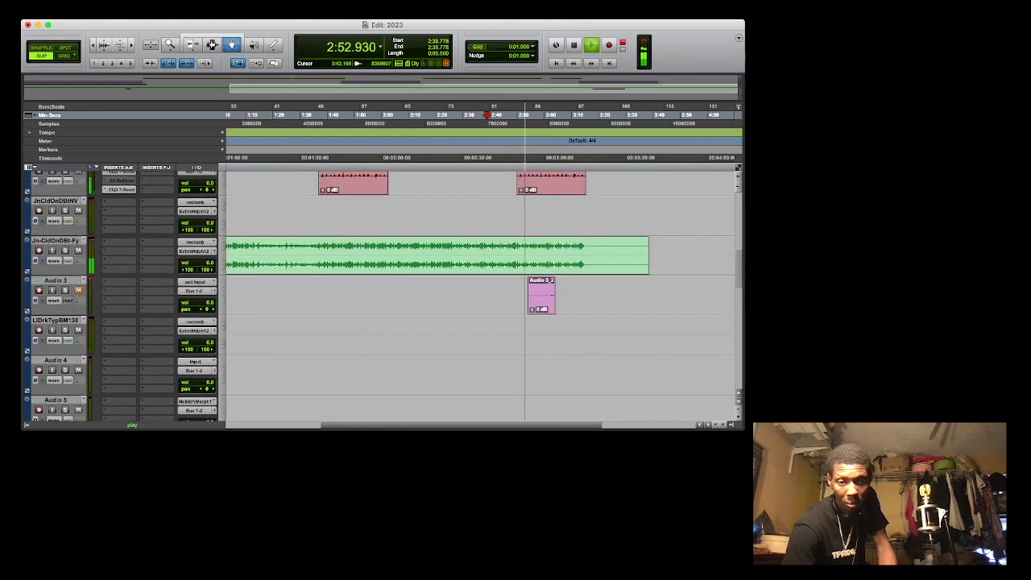
key(space)
key(super+space)
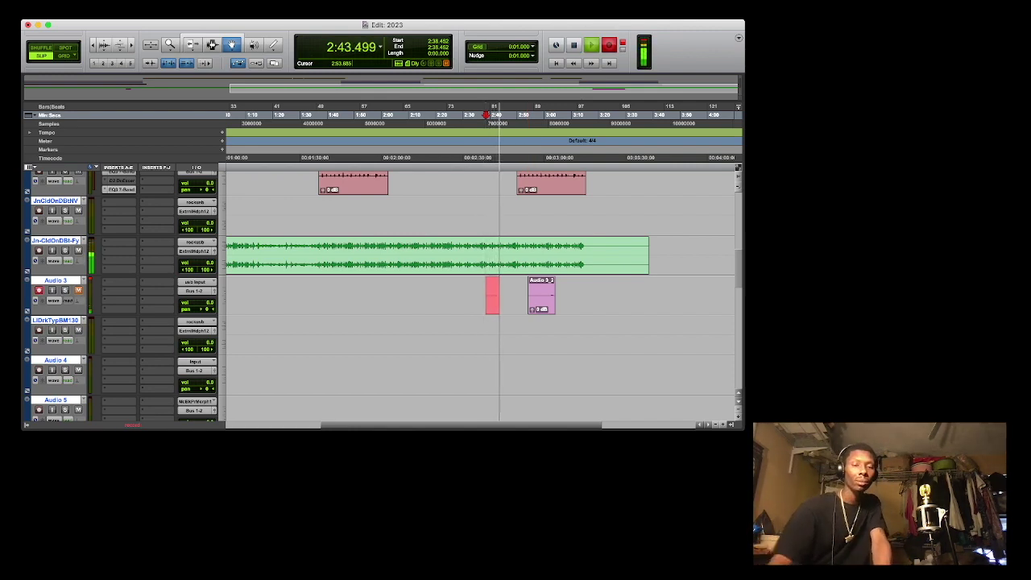
key(space)
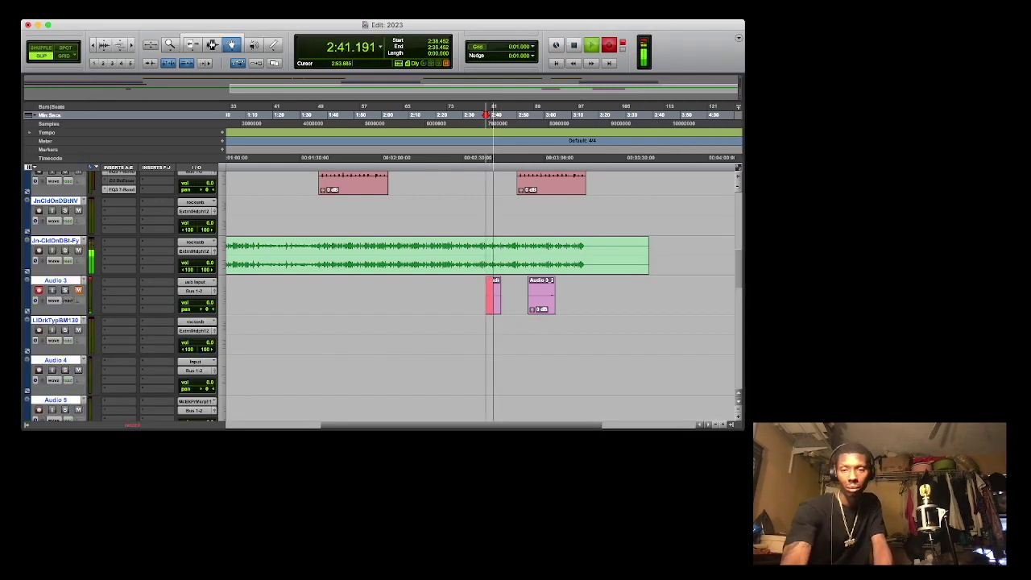
scroll(480, 296, up, 5)
key(space)
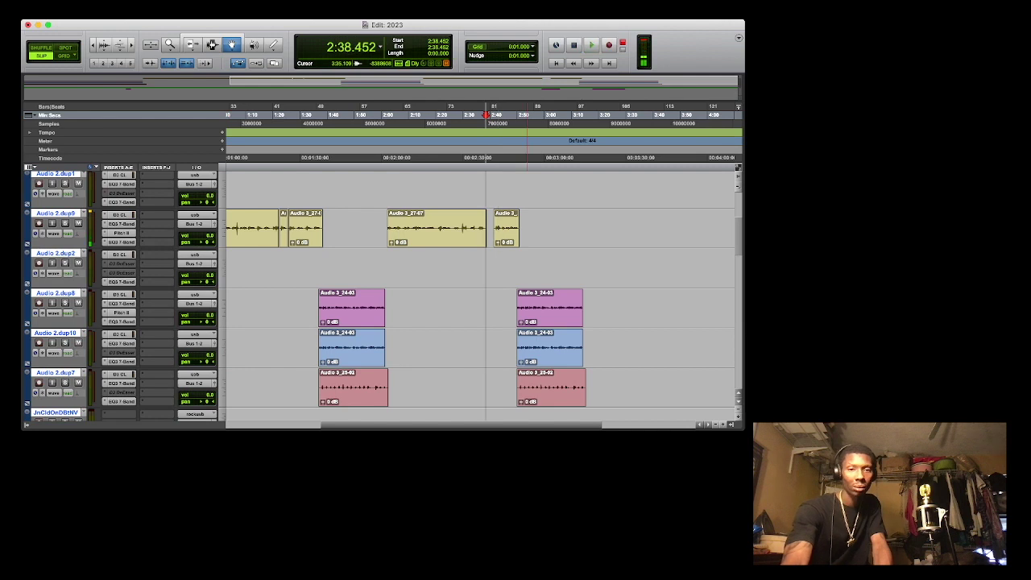
key(space)
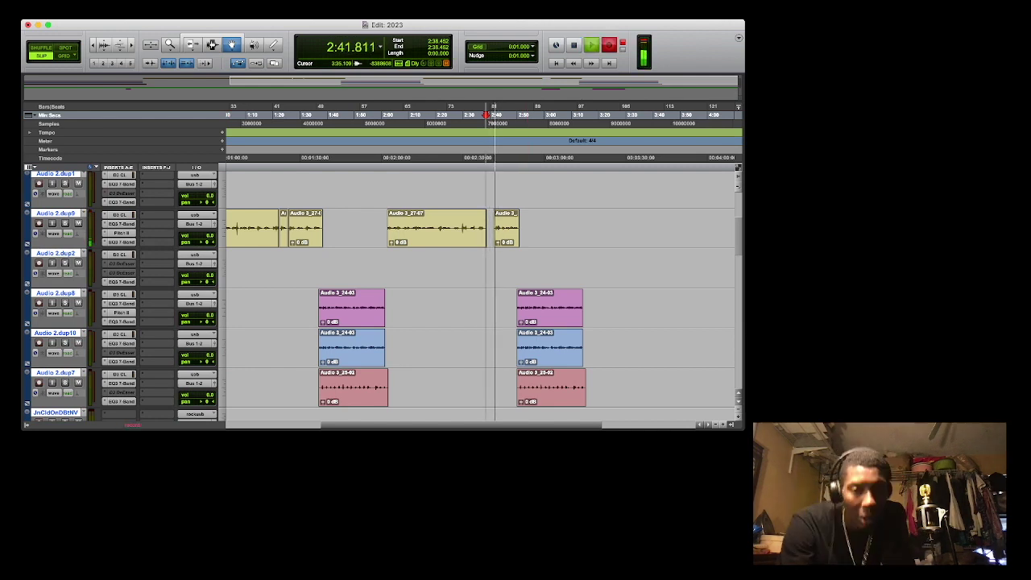
key(space)
key(space)
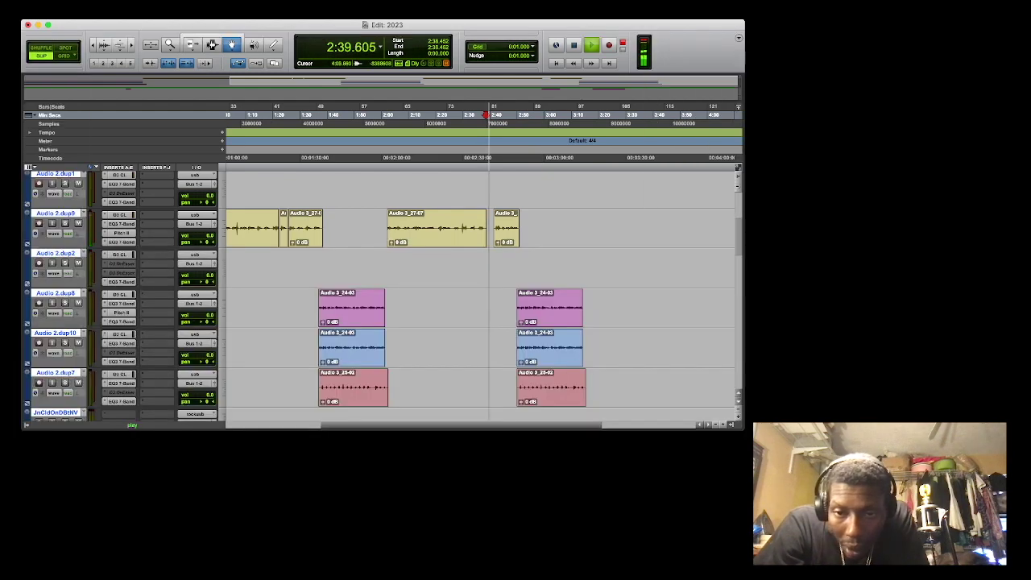
Move the Audio 3 track up to sit directly below Audio 2.dup9.
scroll(480, 297, down, 6)
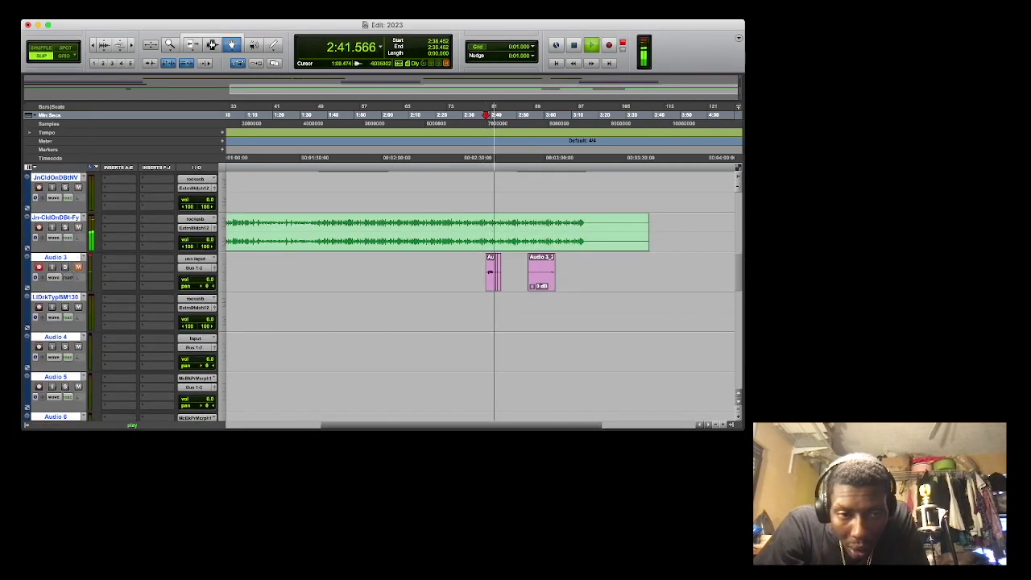
click(56, 217)
drag(56, 257, 55, 411)
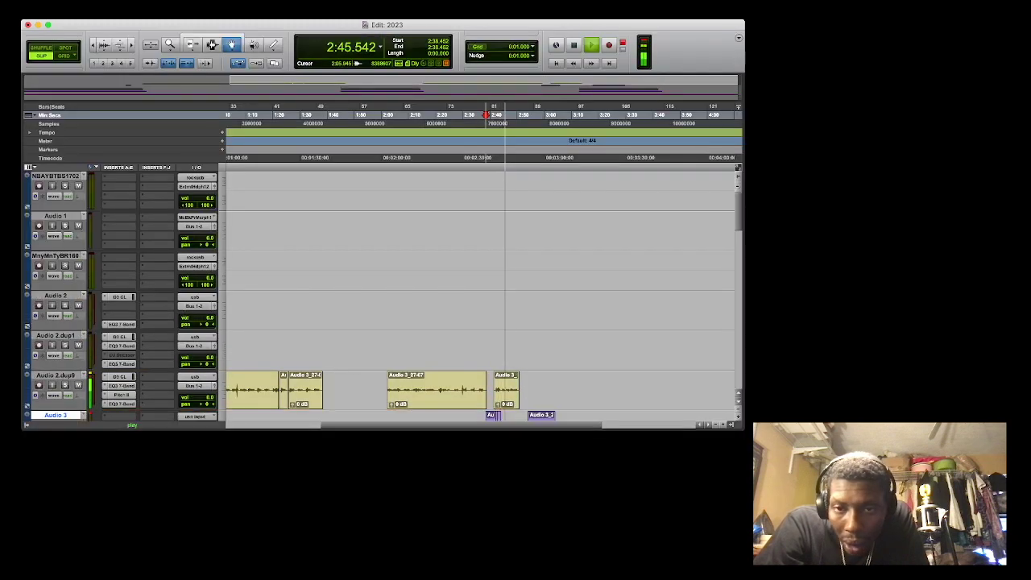
Place the new recording on Audio 2.dup9 at 2:38.452 and extend the start of the following clip back to 2:41.703.
click(472, 115)
click(722, 424)
click(723, 425)
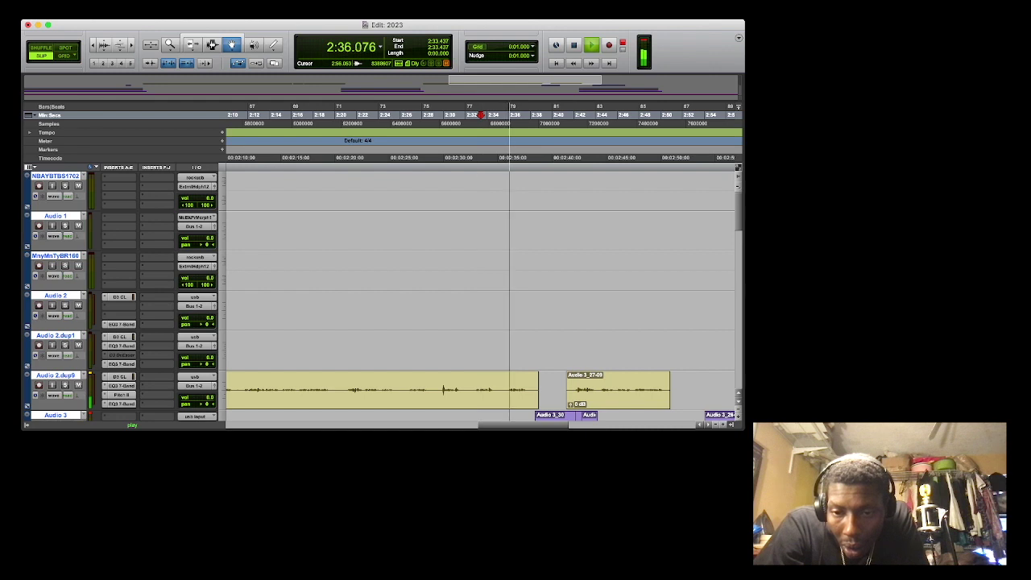
scroll(480, 296, down, 3)
click(551, 337)
drag(555, 337, 555, 297)
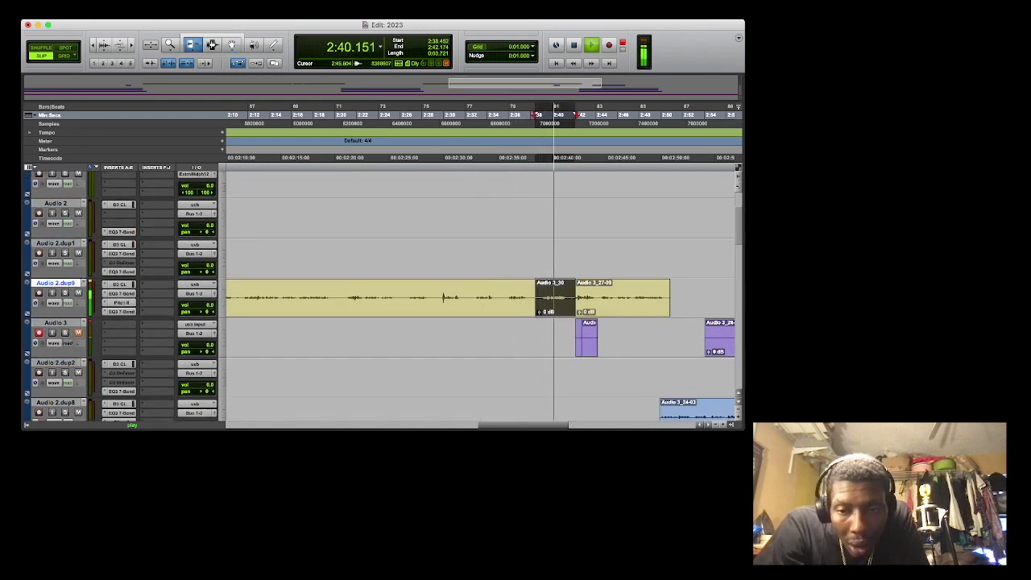
drag(577, 298, 571, 297)
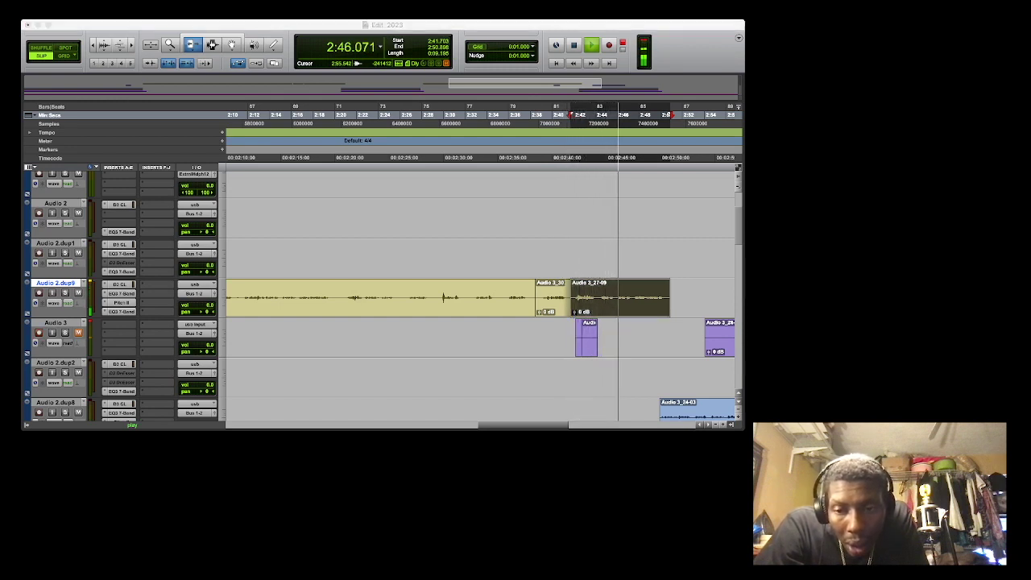
Delete the leftover recording clips on Audio 3 from about 2:41 onward.
click(716, 425)
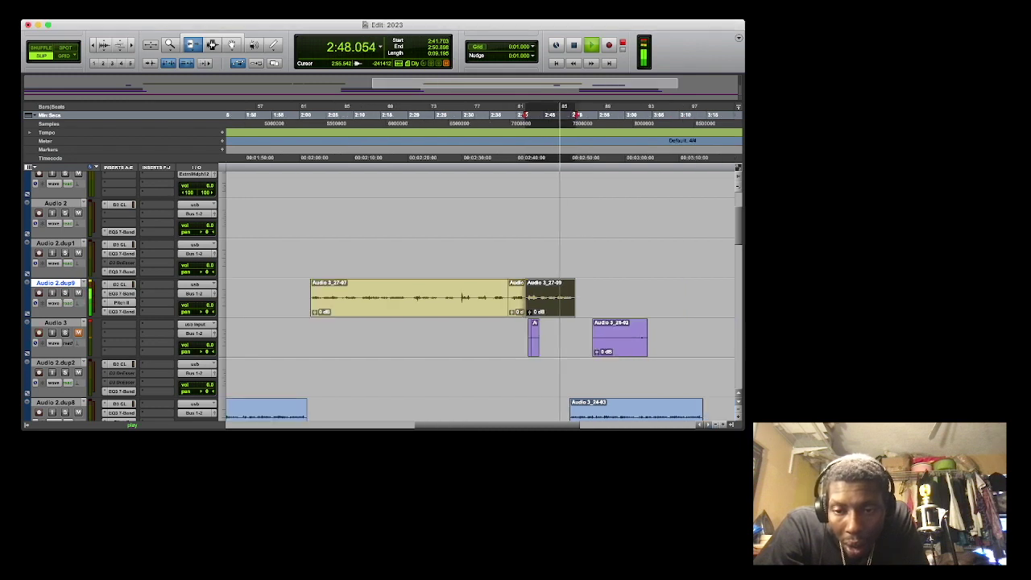
click(615, 336)
key(BackSpace)
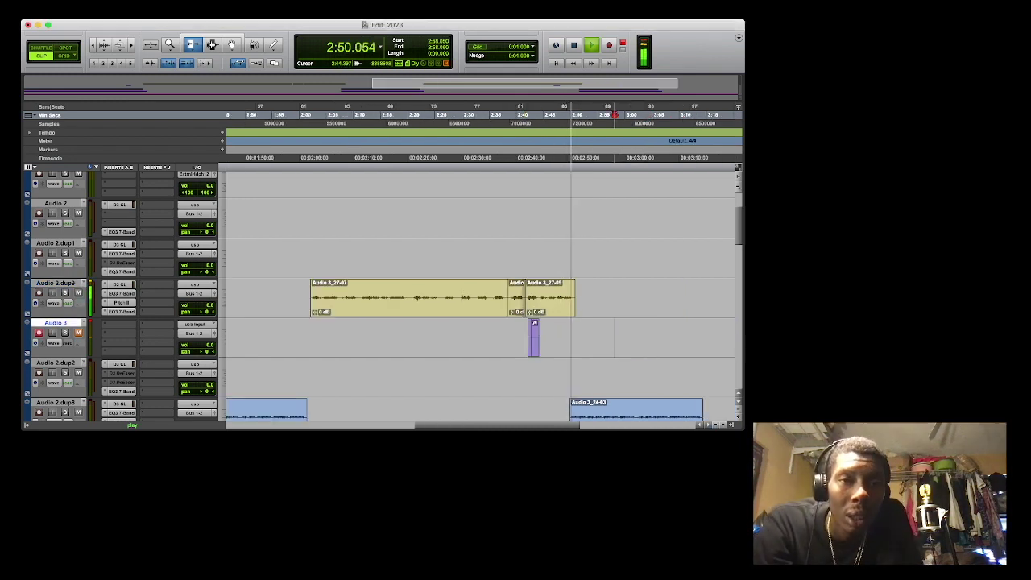
drag(596, 337, 462, 337)
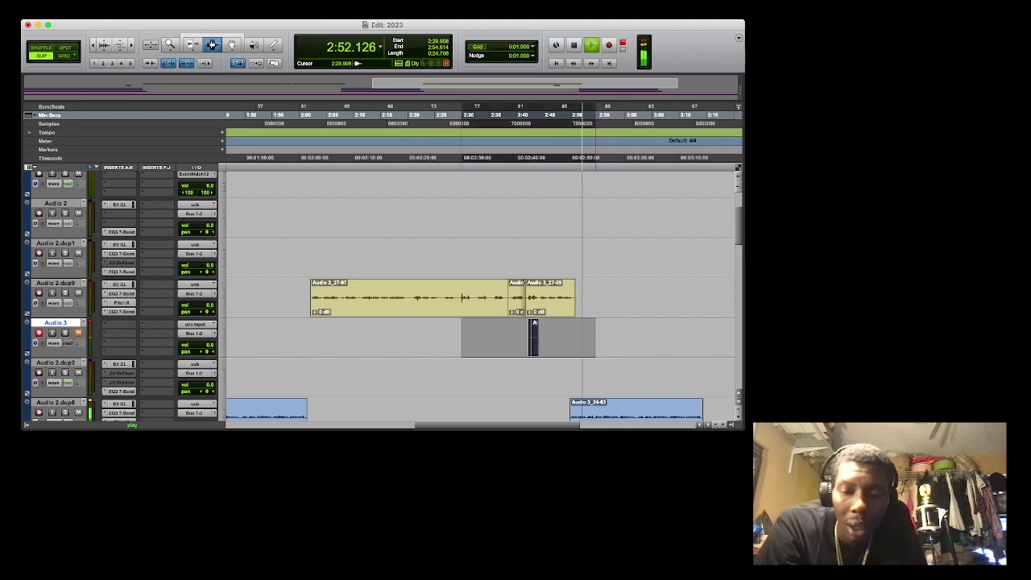
key(BackSpace)
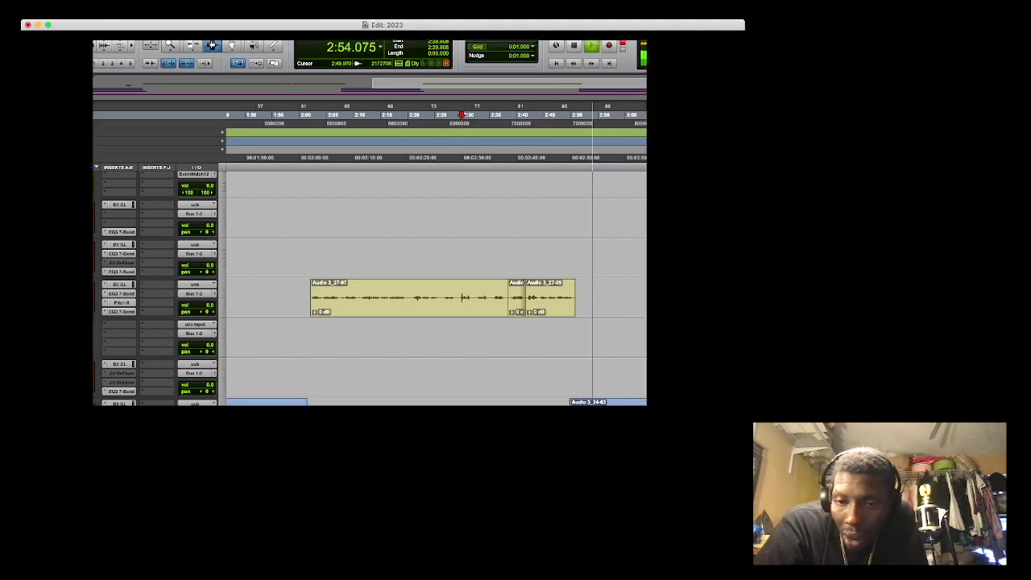
Move the Jon-Claude On Da Beat - Fye beat track up to sit directly below Audio 3.
key(super+bracketleft)
key(super+bracketleft)
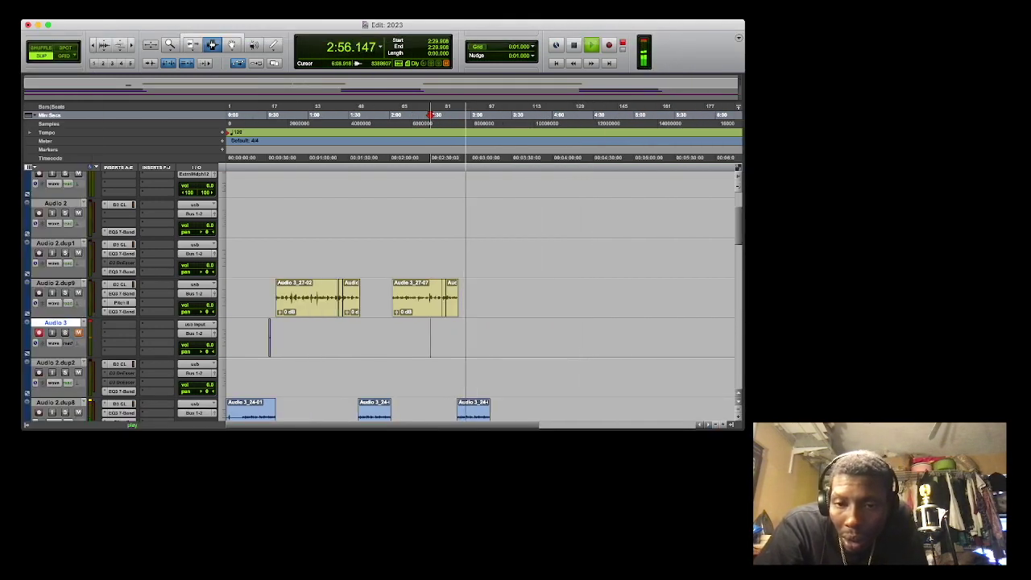
scroll(483, 298, down, 5)
scroll(269, 237, up, 5)
scroll(269, 237, down, 4)
scroll(269, 177, up, 1)
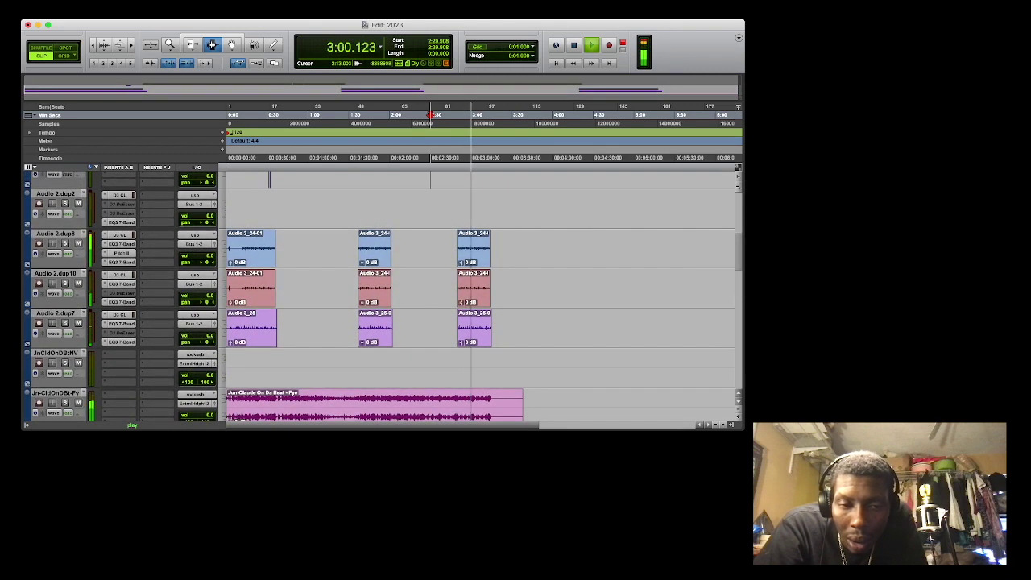
drag(56, 393, 56, 195)
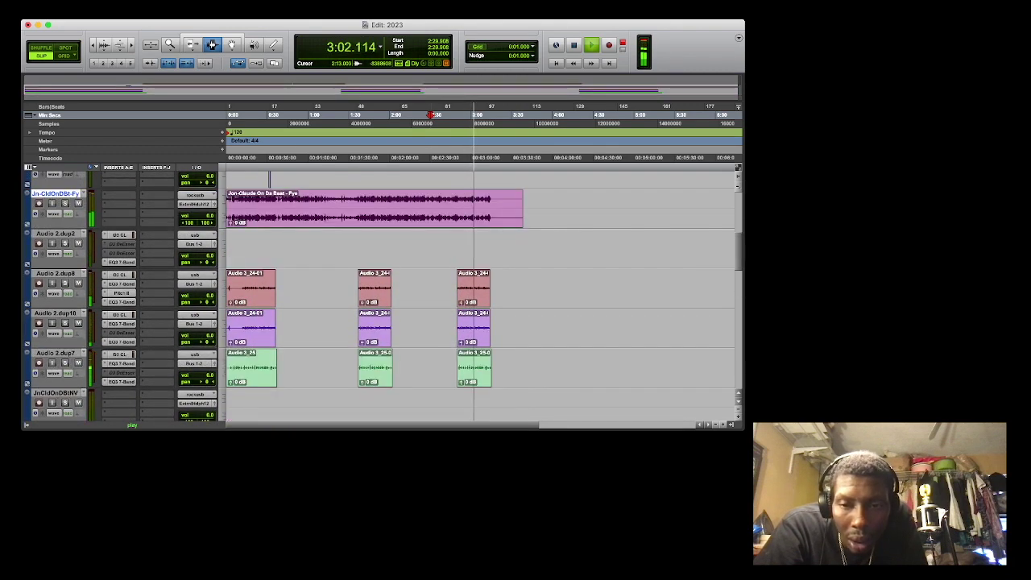
Reorder the tracks so Audio 2.dup9 sits directly below the beat and Audio 2.dup2 directly above Audio 3.
scroll(479, 295, up, 4)
scroll(479, 295, down, 1)
drag(56, 250, 57, 393)
drag(54, 330, 55, 248)
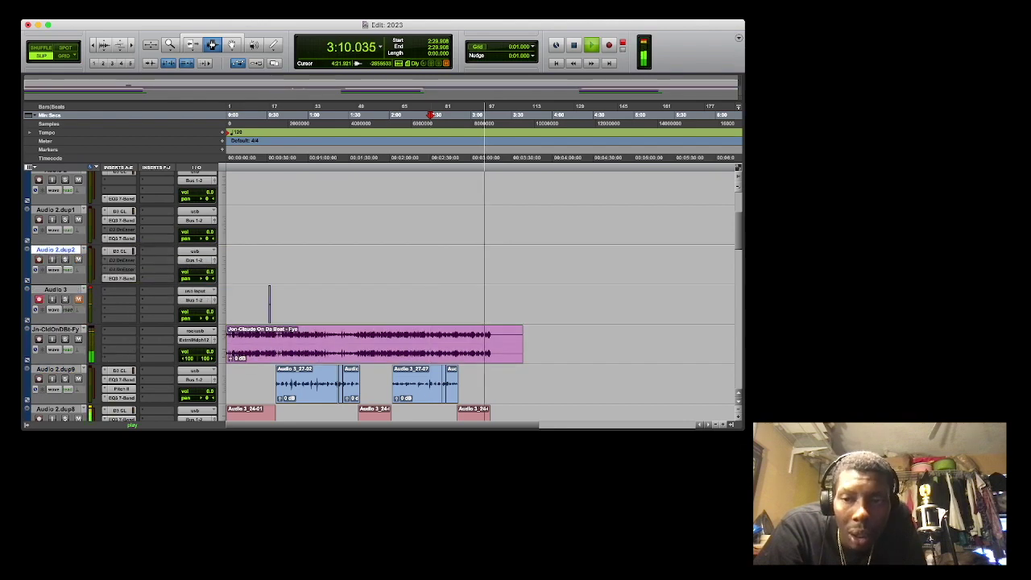
scroll(483, 298, down, 10)
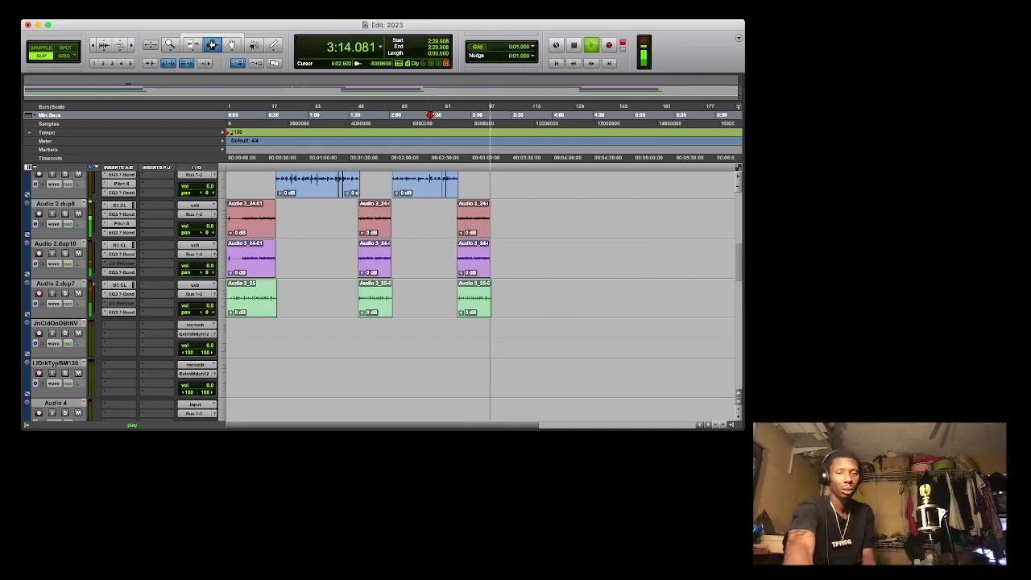
scroll(480, 298, up, 3)
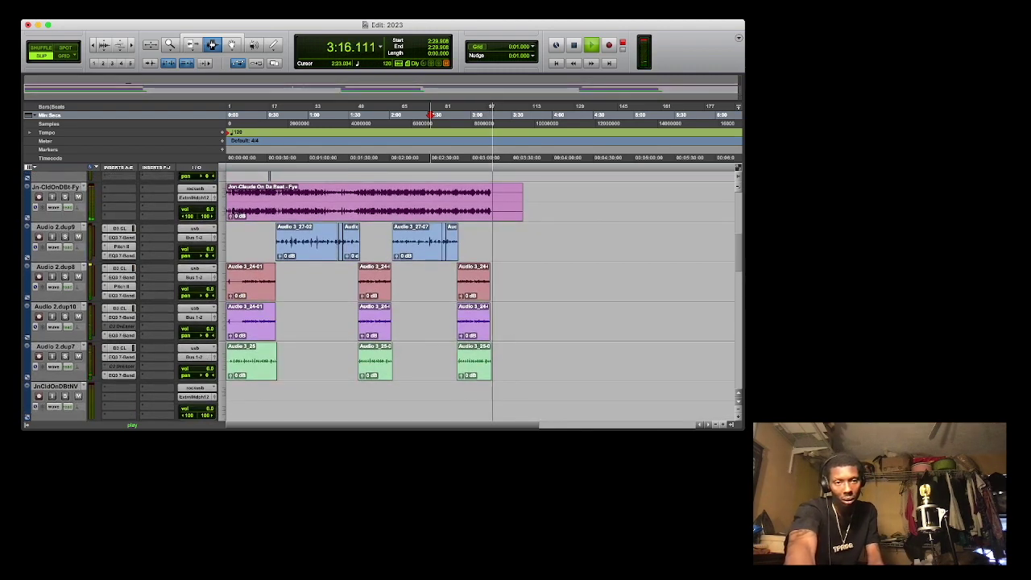
Delete the remaining clip near the start of Audio 3 and play the full arrangement from the beginning.
key(space)
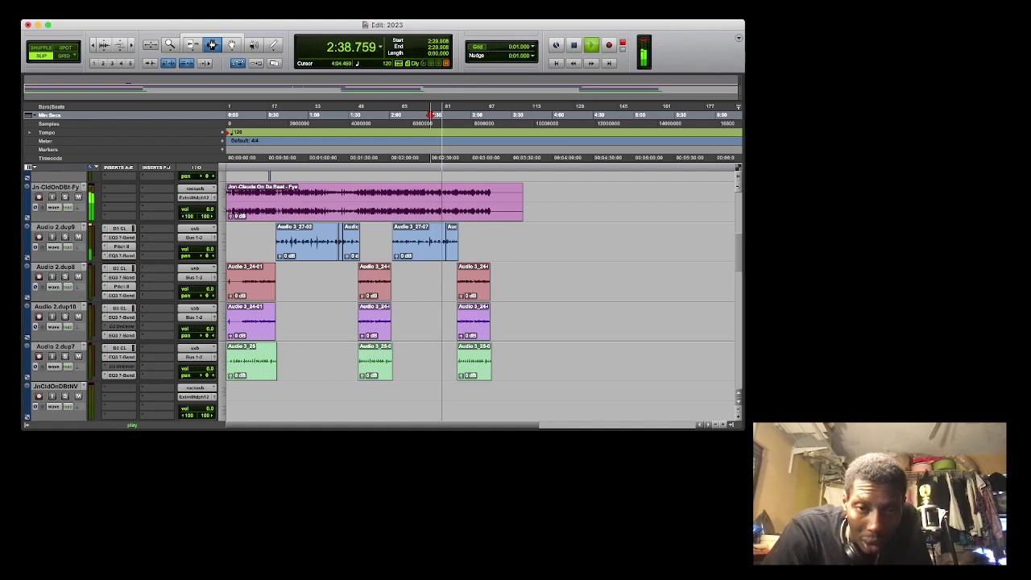
drag(290, 176, 226, 176)
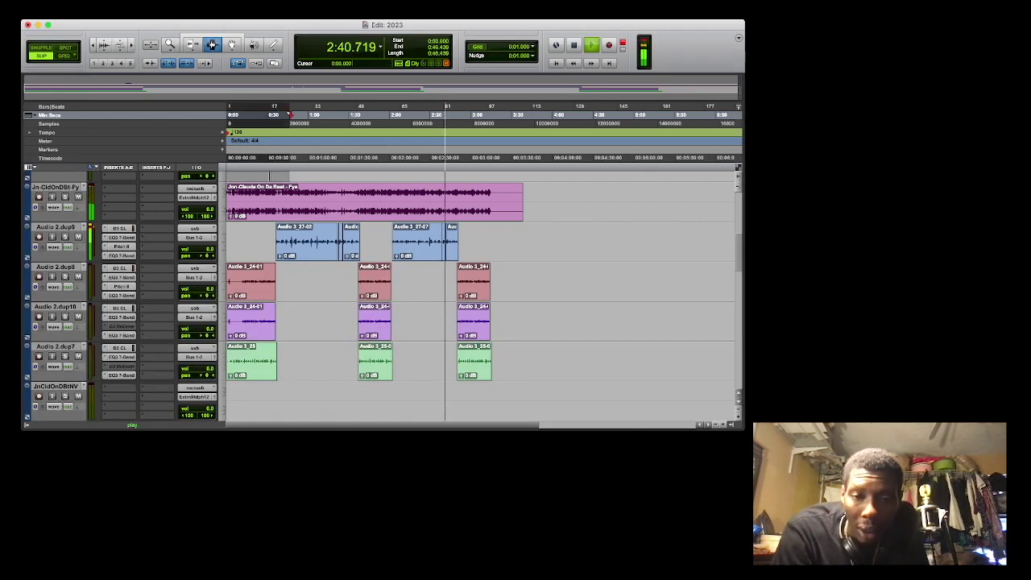
key(Delete)
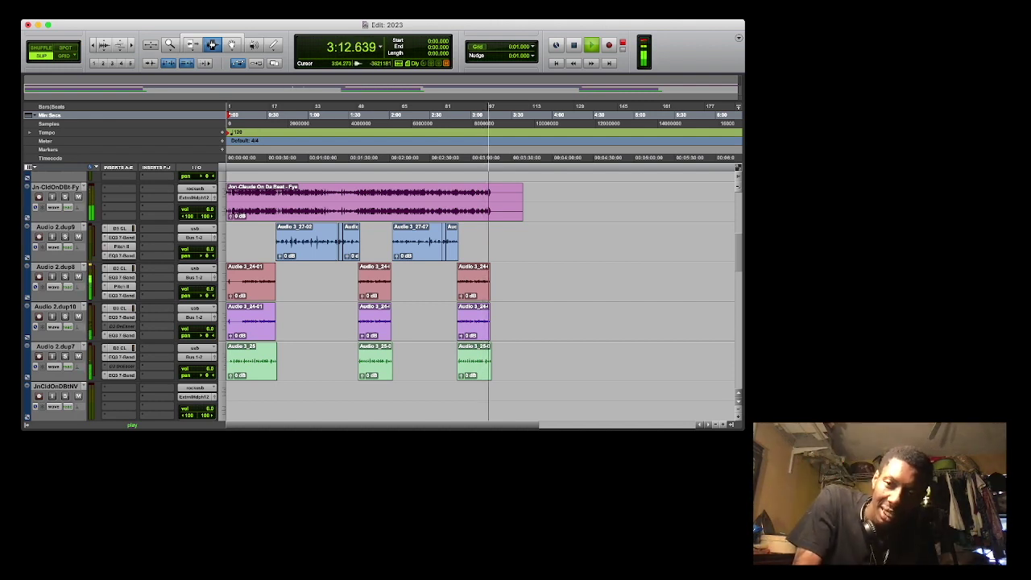
key(space)
key(space)
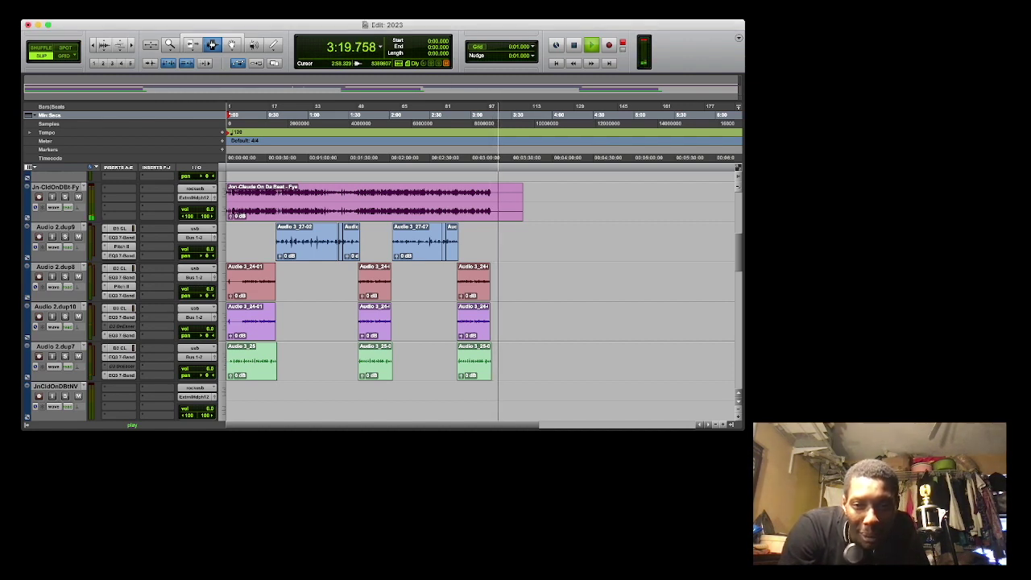
Delete all clips from the beat track and Audio 2.dup9, dup8, dup10 and dup7, including the beat's leftover end sliver.
drag(522, 201, 226, 282)
shift+click(55, 346)
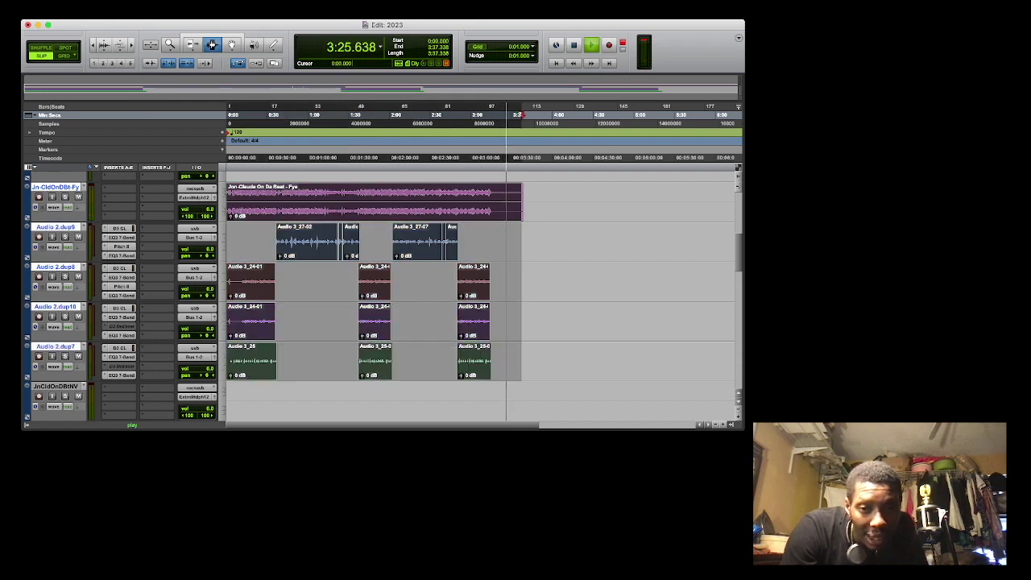
key(space)
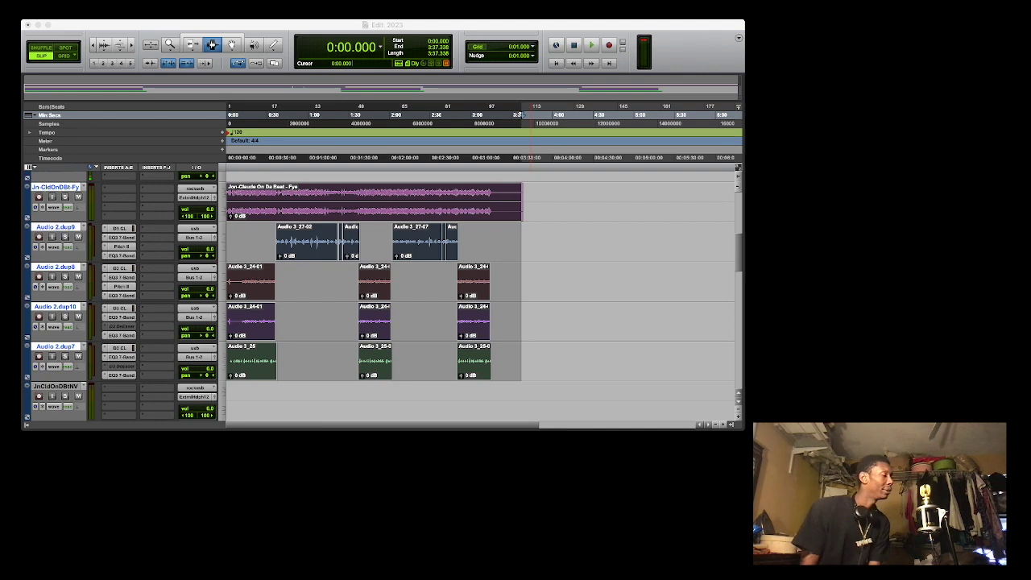
key(super+Tab)
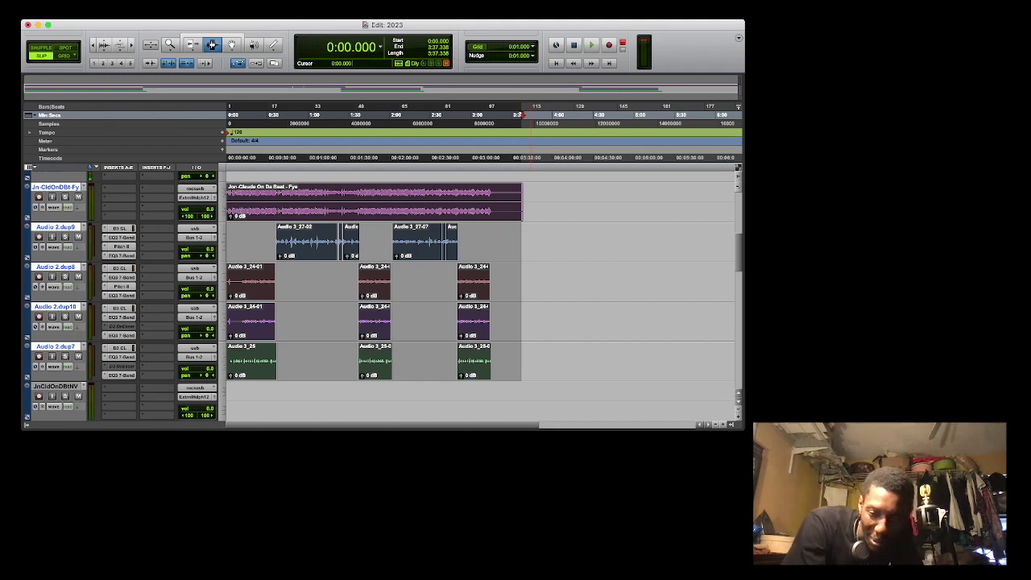
key(Delete)
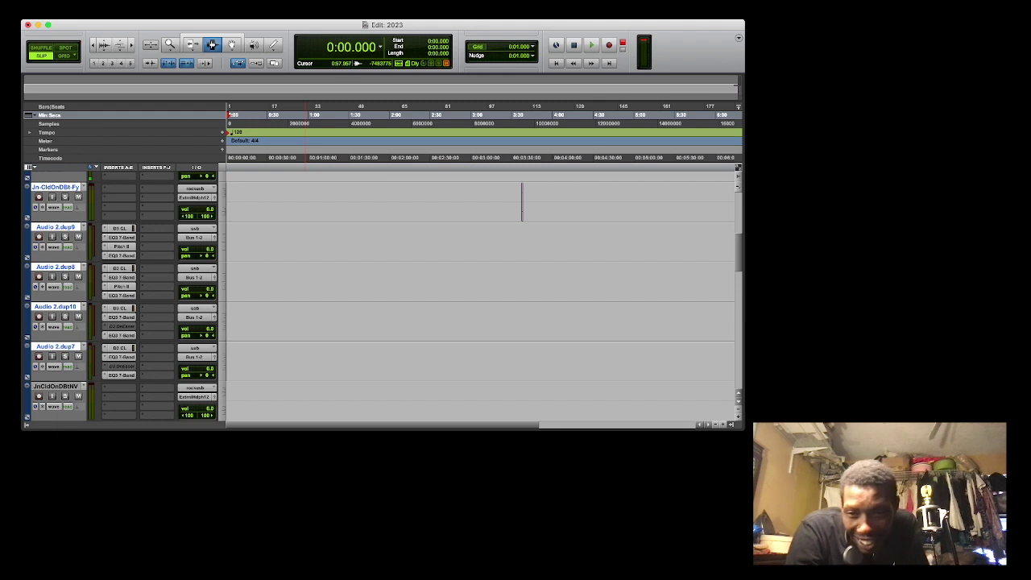
drag(484, 201, 610, 241)
key(Delete)
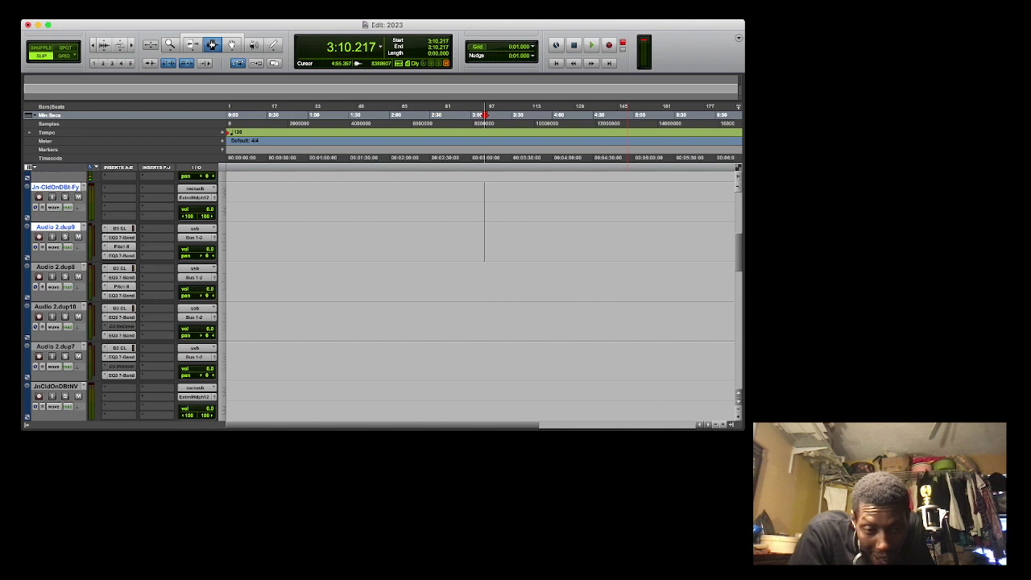
Import the beat Jon-Claude On Da Beat - Dreams onto its own track below Audio 2.dup9 and audition it from the start.
key(super+Tab)
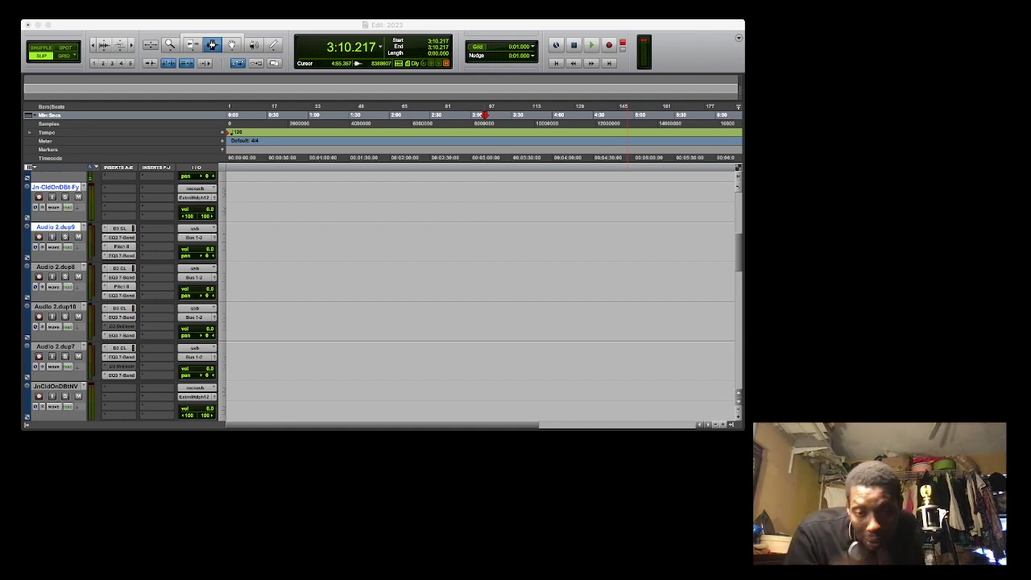
click(55, 227)
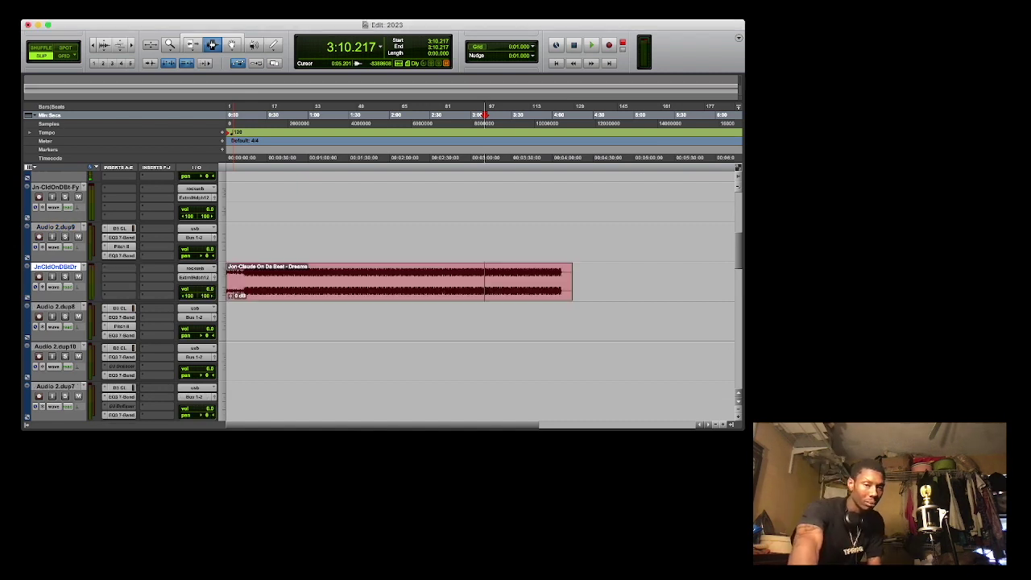
key(space)
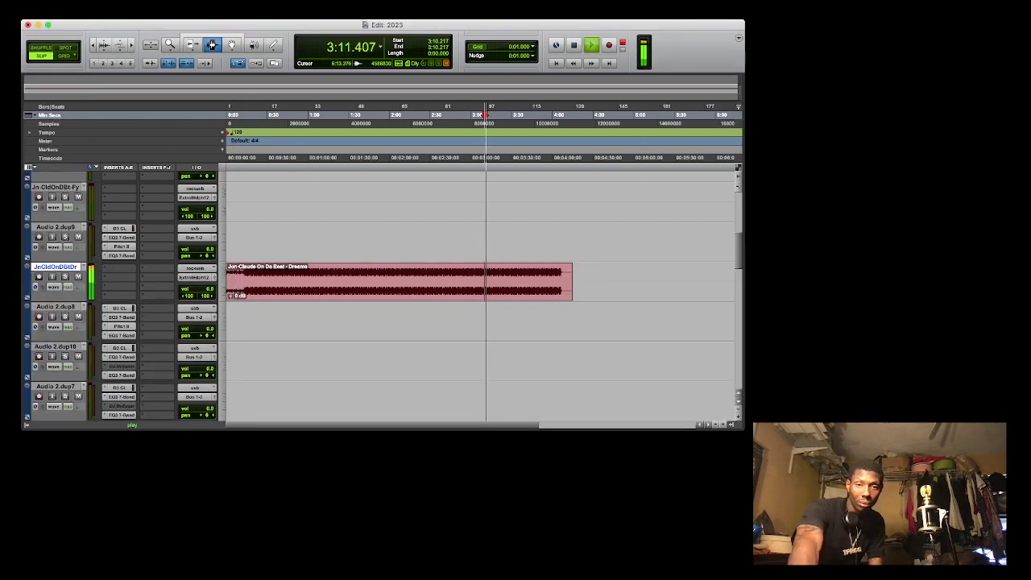
key(space)
key(Return)
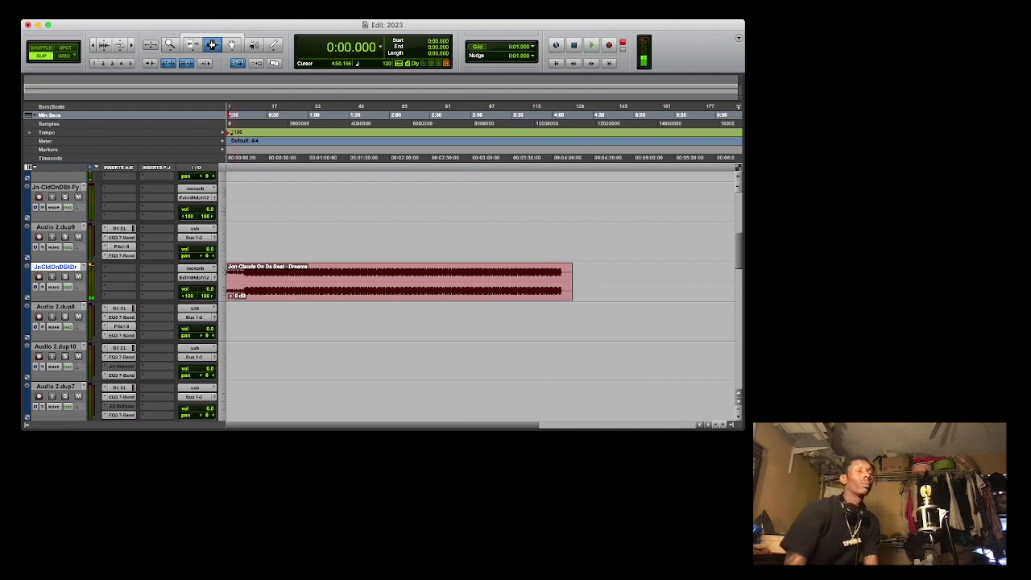
key(space)
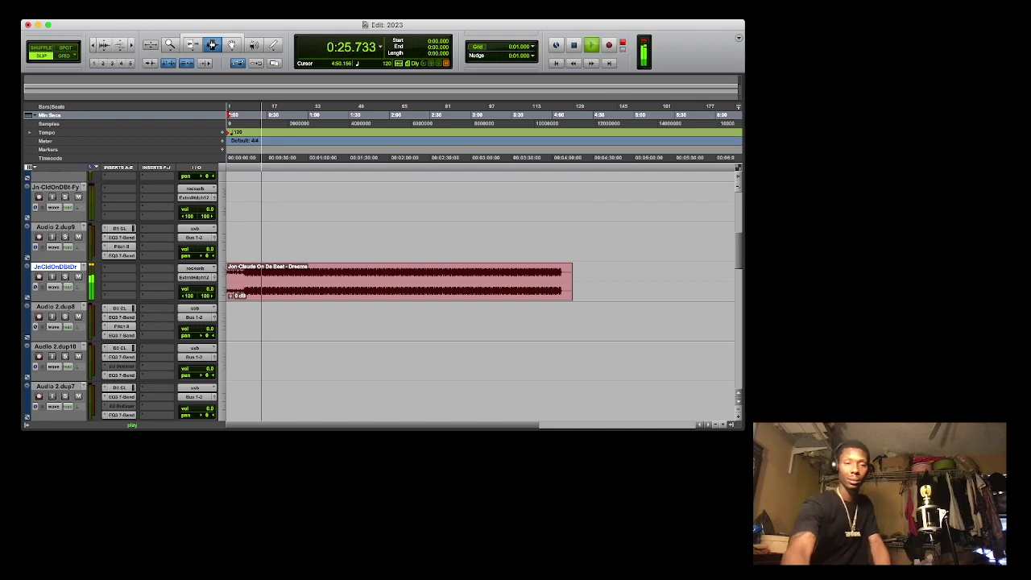
key(space)
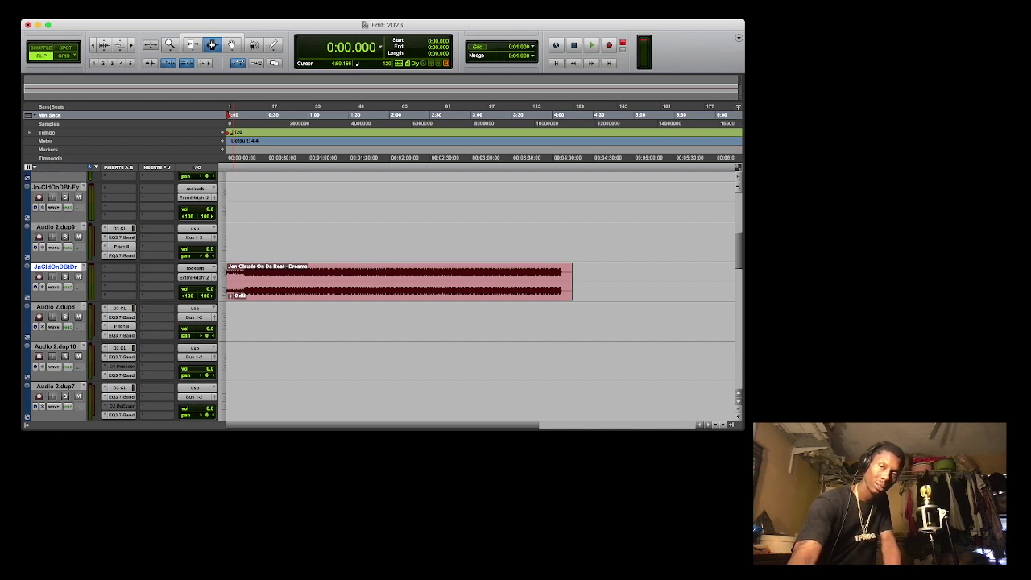
Record a vocal take on Audio 3 from 0:00 to about 1:06 over the new beat and play it back.
key(super+space)
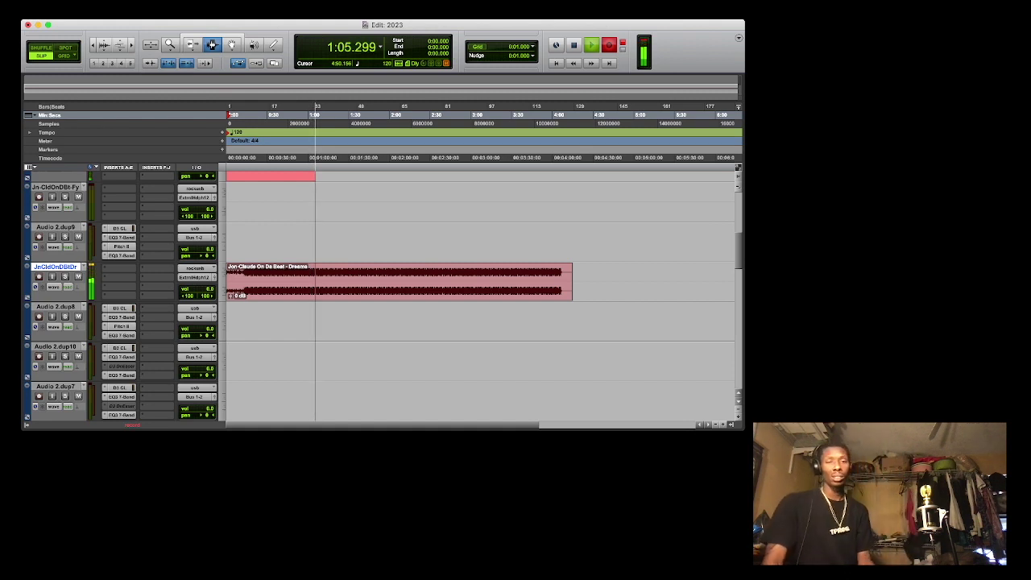
key(space)
key(Return)
key(space)
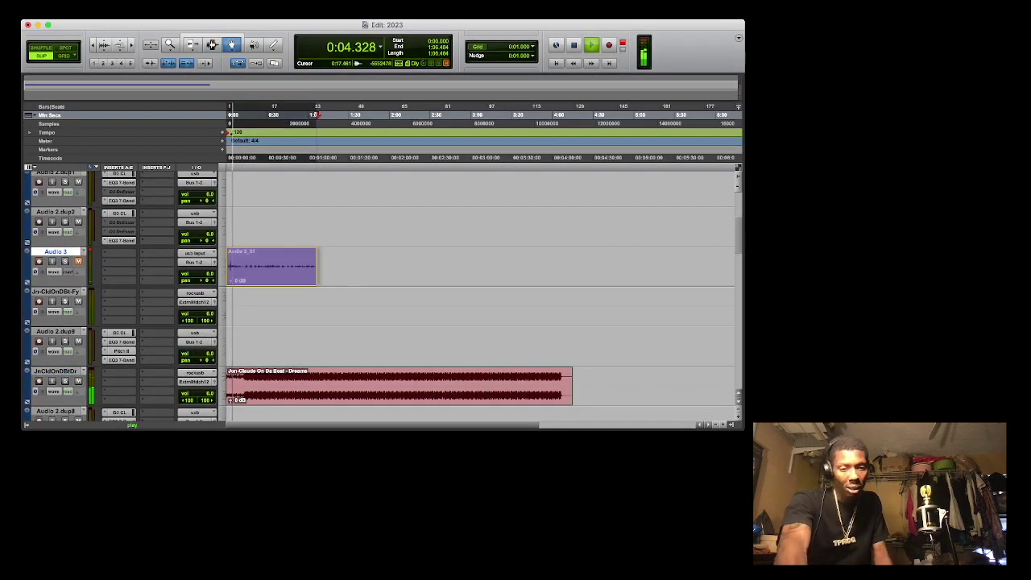
Audition the new take on Audio 2.dup9 and Audio 2.dup8, and place it at the start of Audio 2.dup10.
drag(271, 266, 272, 347)
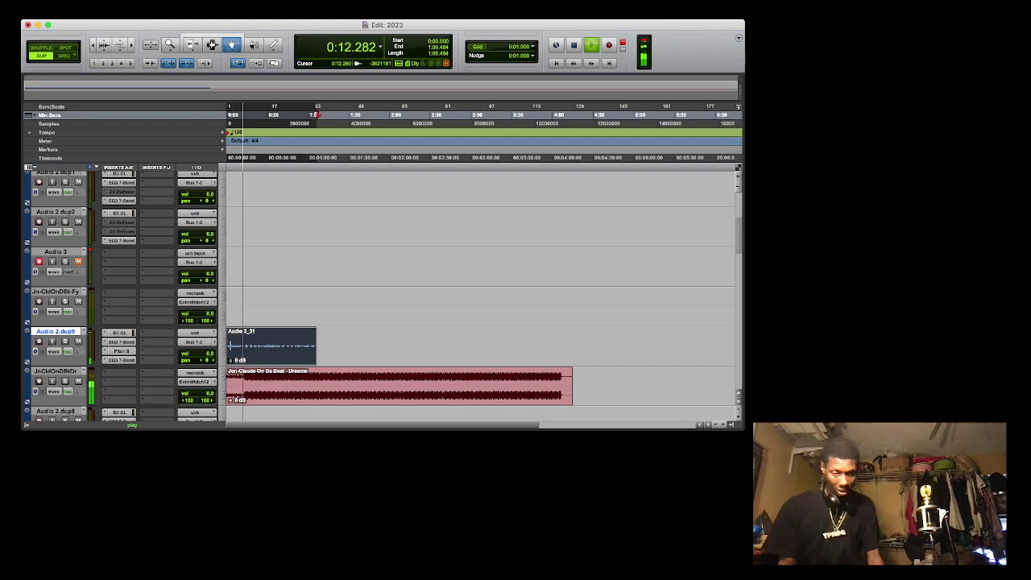
drag(247, 348, 249, 413)
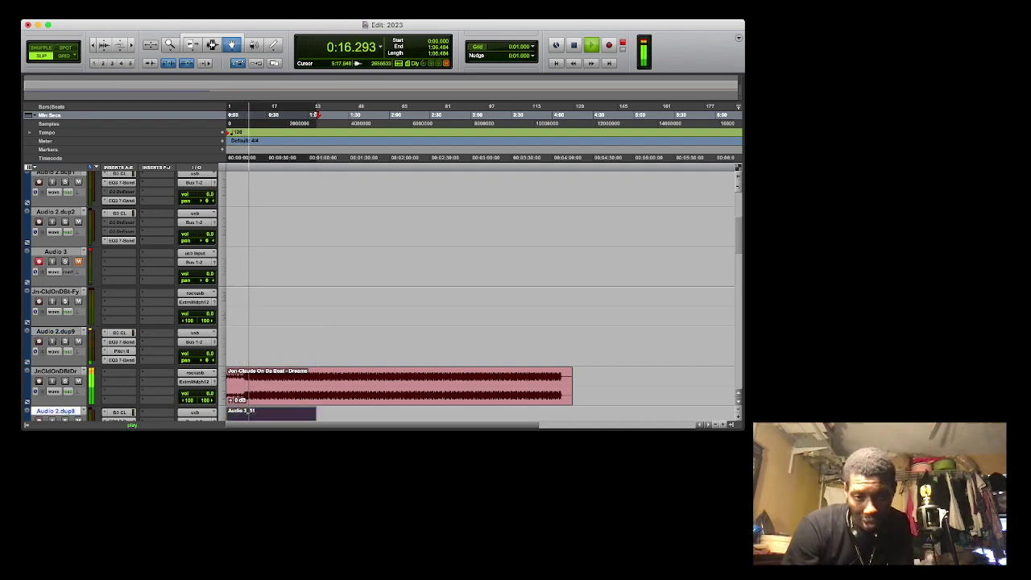
scroll(480, 295, down, 6)
scroll(480, 294, up, 3)
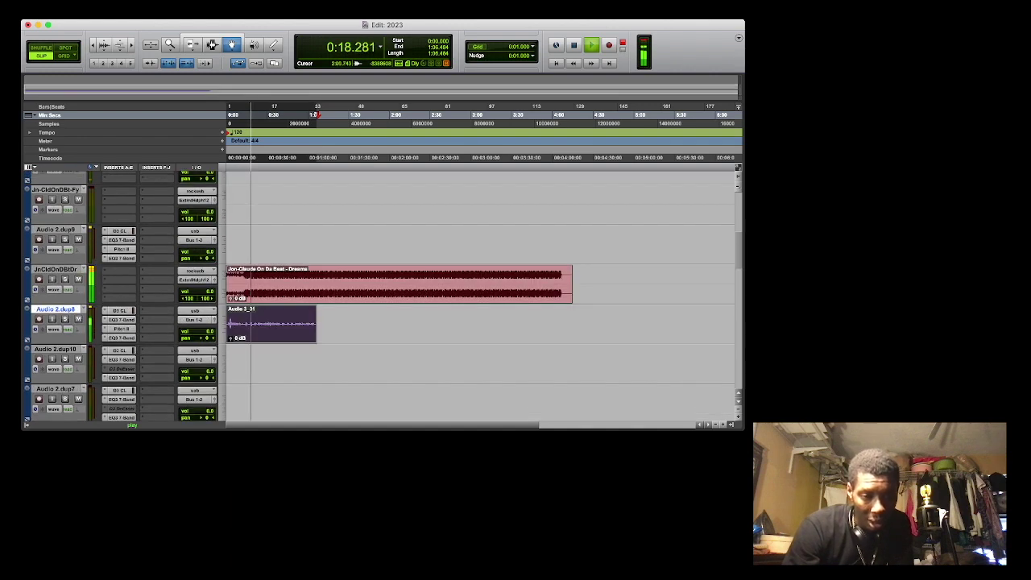
key(ctrl+alt+semicolon)
click(120, 351)
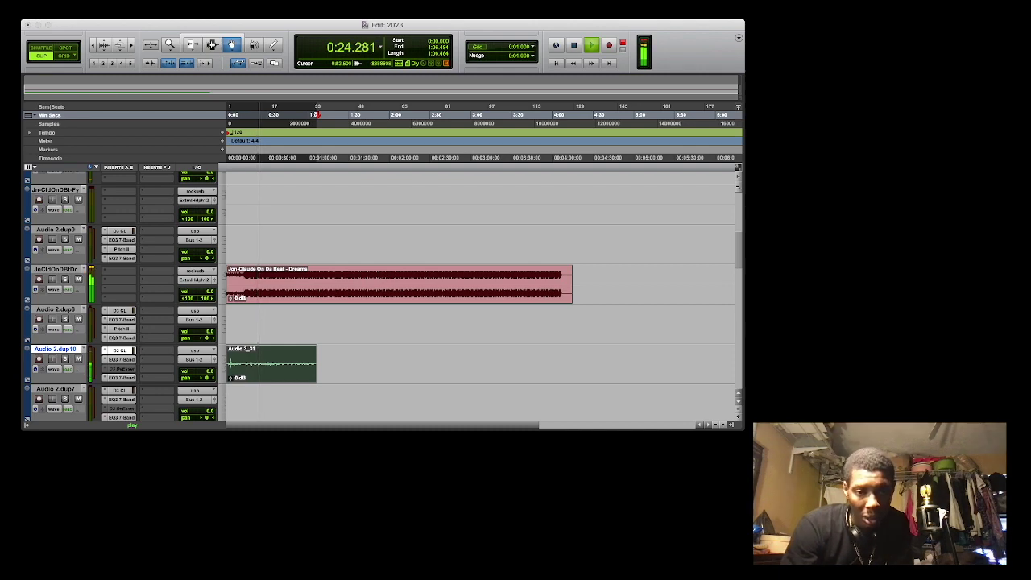
Lower the Dreams beat's clip gain to about -11 dB and listen to its balance with the vocal.
drag(230, 298, 230, 316)
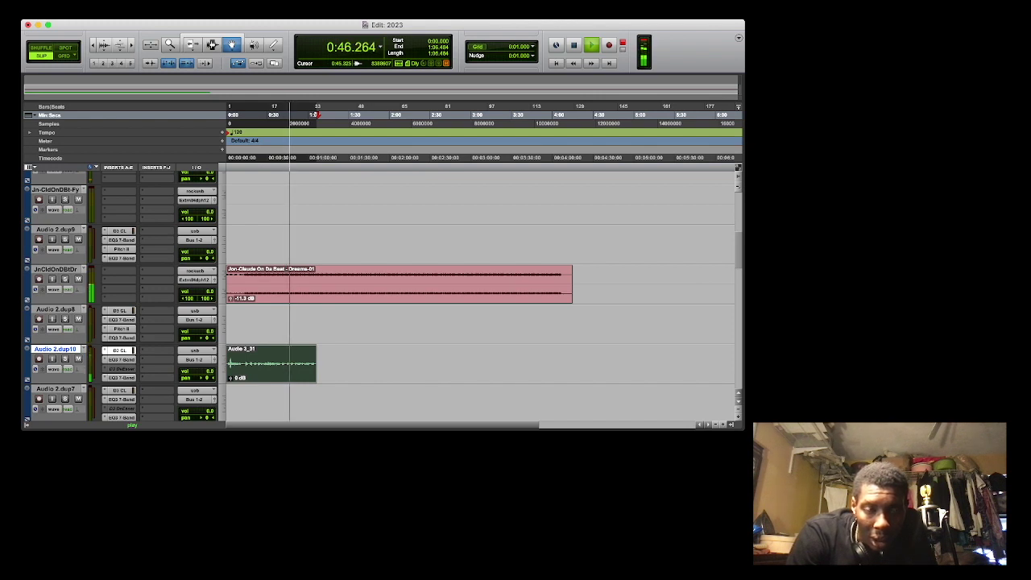
key(F7)
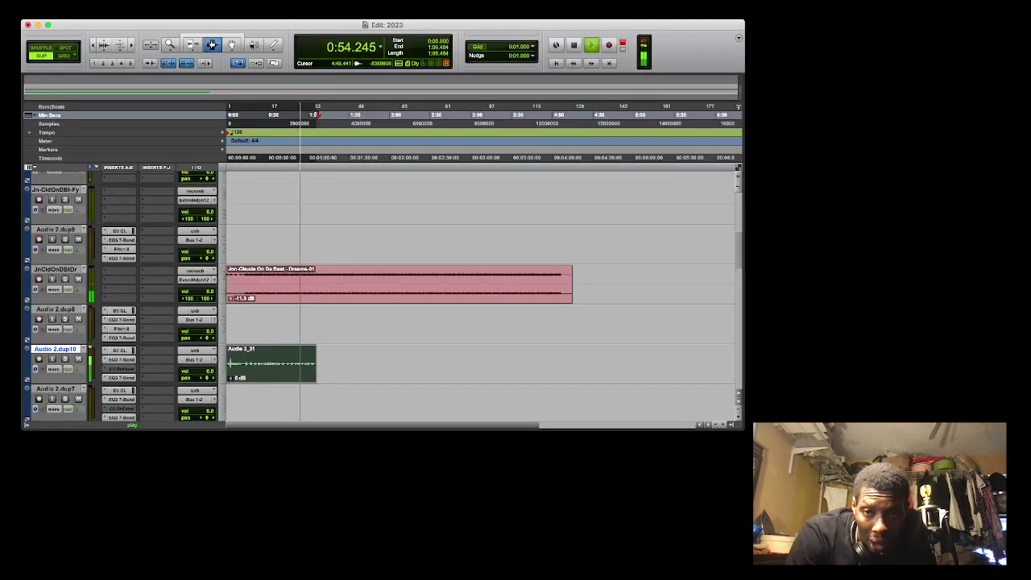
key(space)
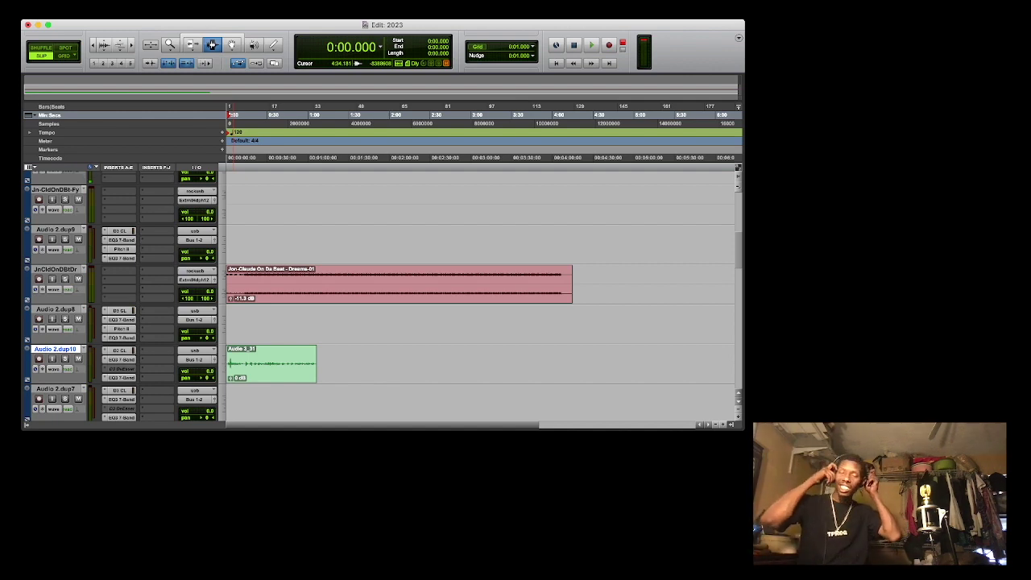
Record a second vocal take on Audio 3 from 0:00 to about 1:00 over the Dreams beat and play it back.
key(super+space)
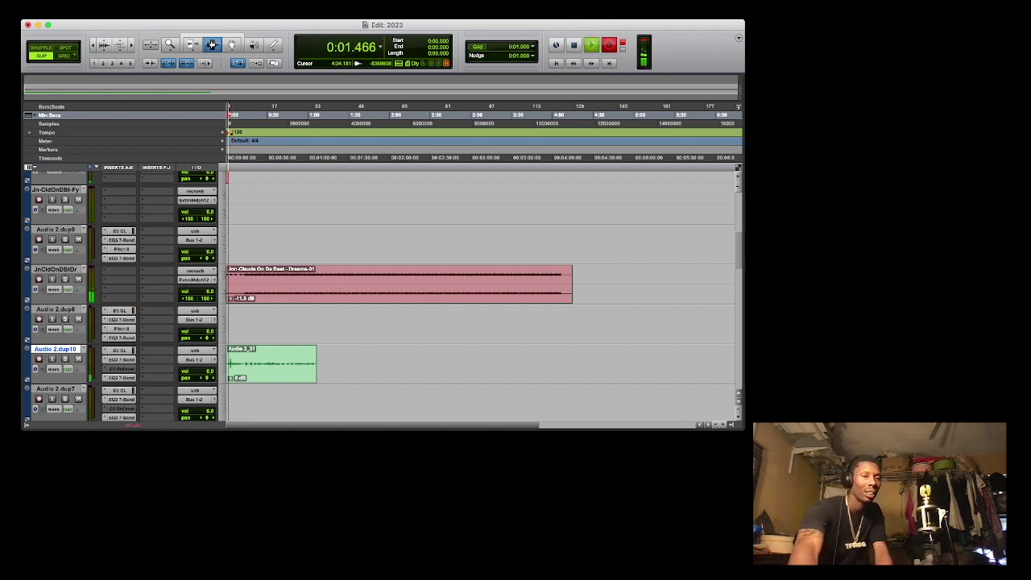
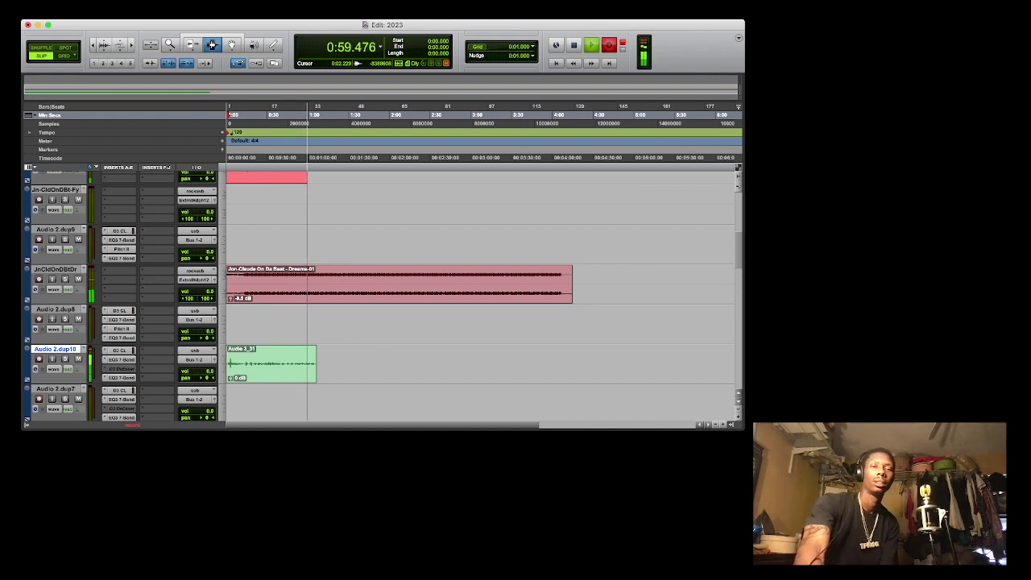
key(space)
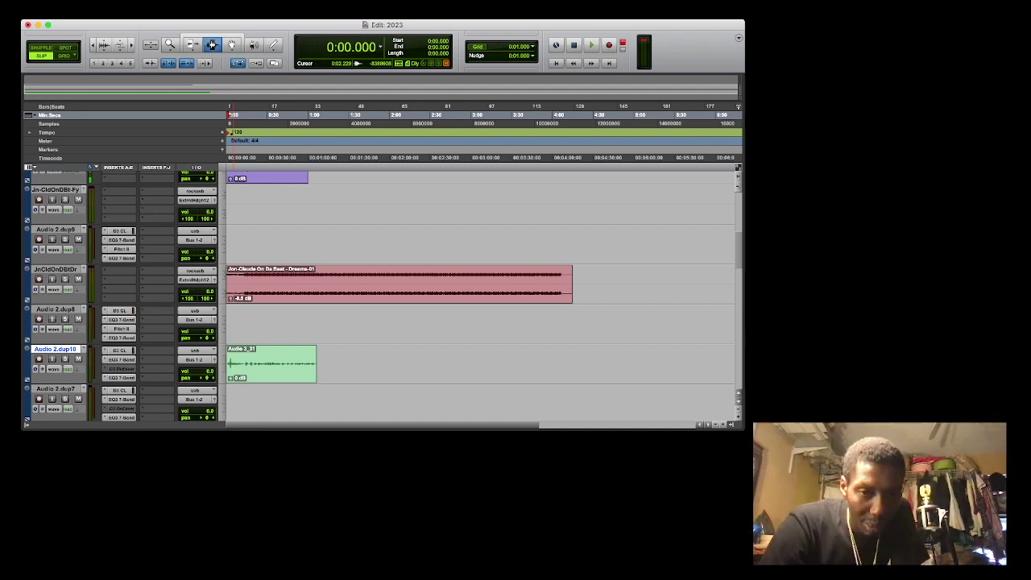
key(space)
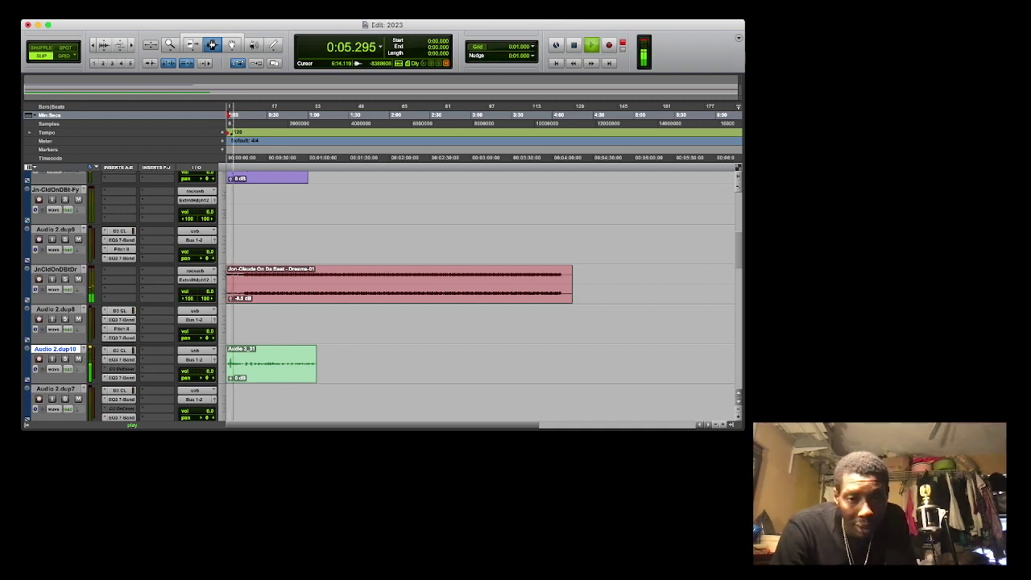
Move the new take from Audio 3 to the start of Audio 2.dup9 and listen to it together with the take on Audio 2.dup10.
scroll(480, 295, up, 7)
scroll(480, 295, down, 3)
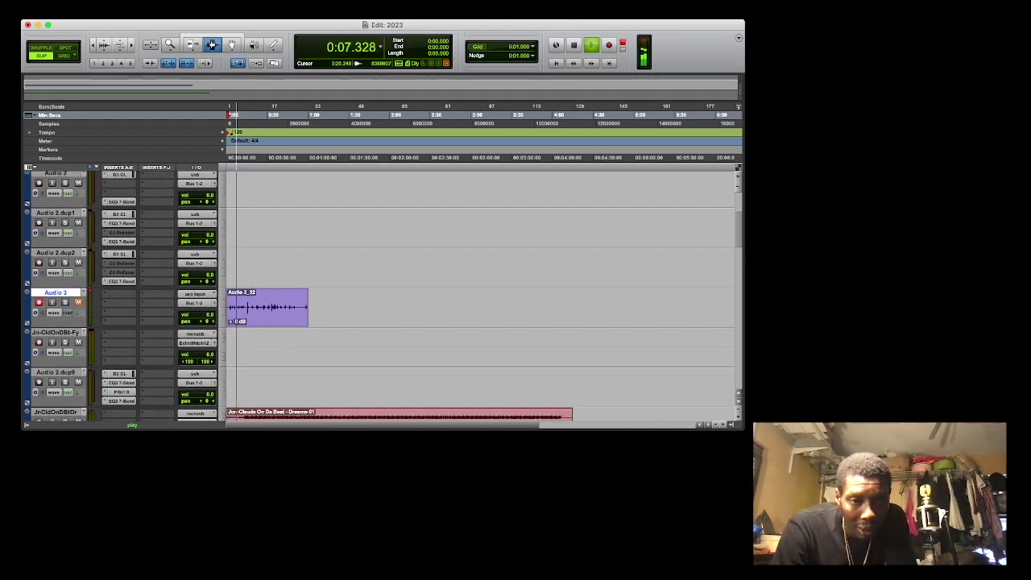
key(F8)
drag(265, 307, 265, 387)
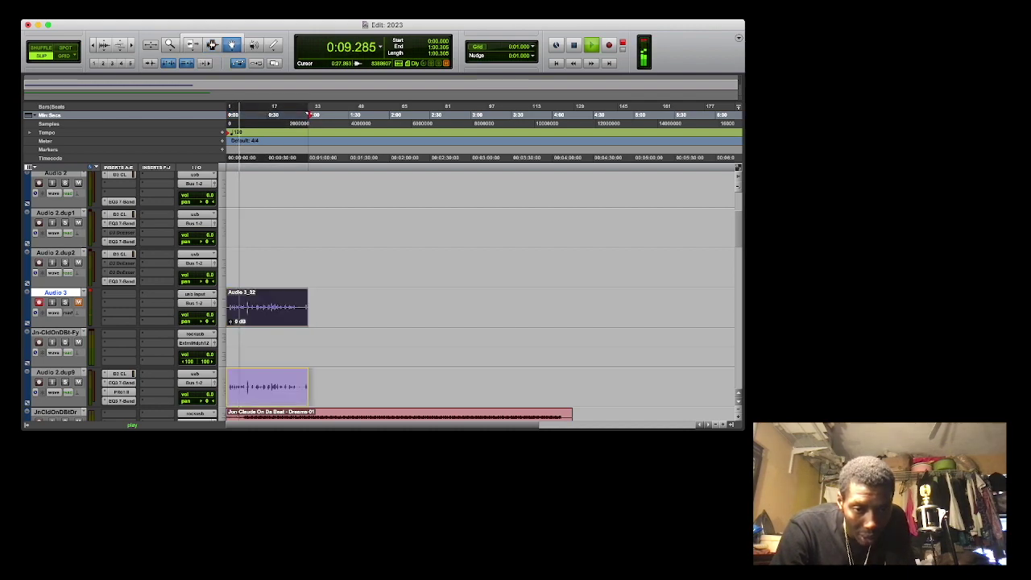
scroll(483, 298, down, 8)
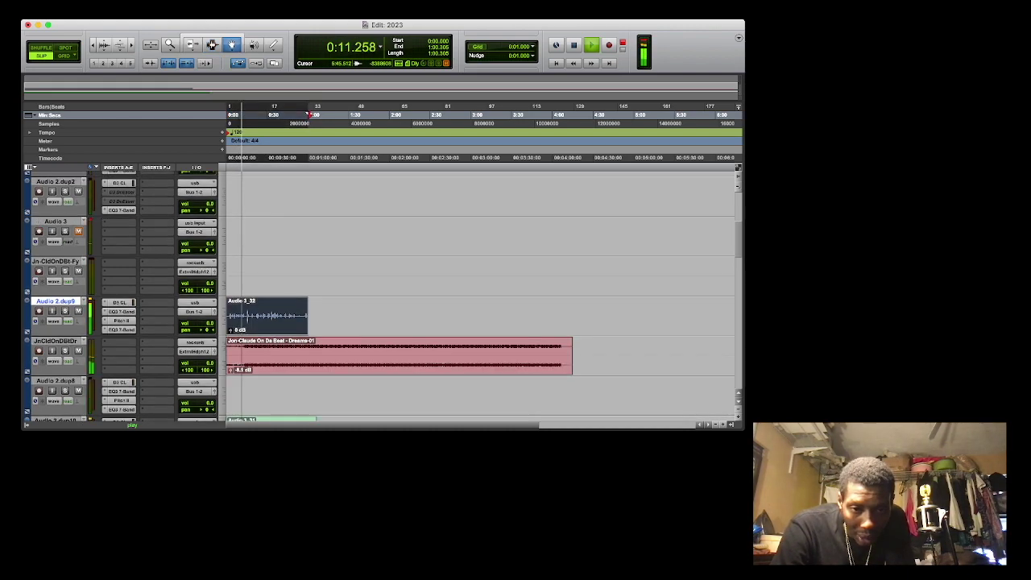
scroll(483, 298, up, 4)
scroll(483, 298, down, 1)
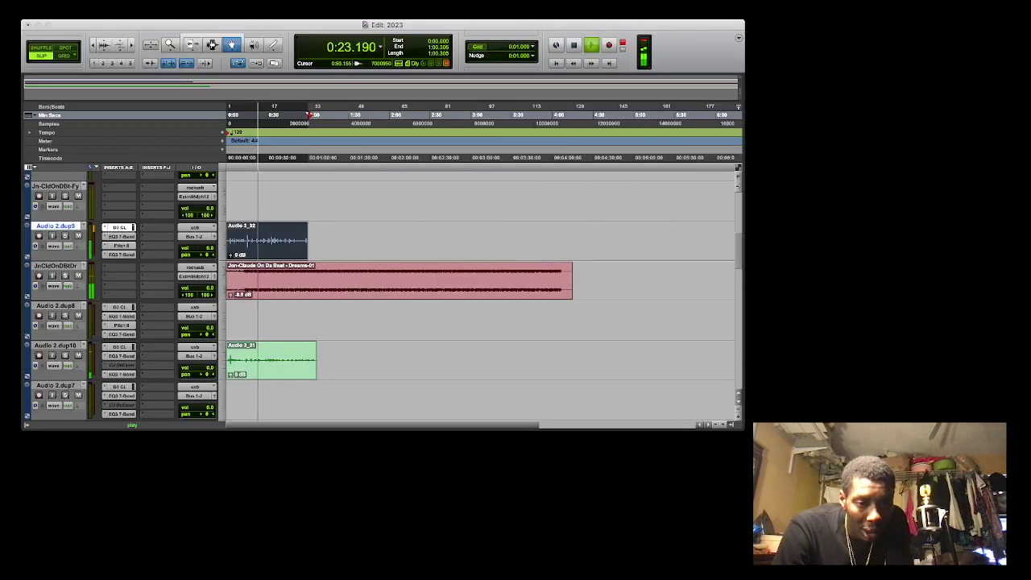
click(293, 352)
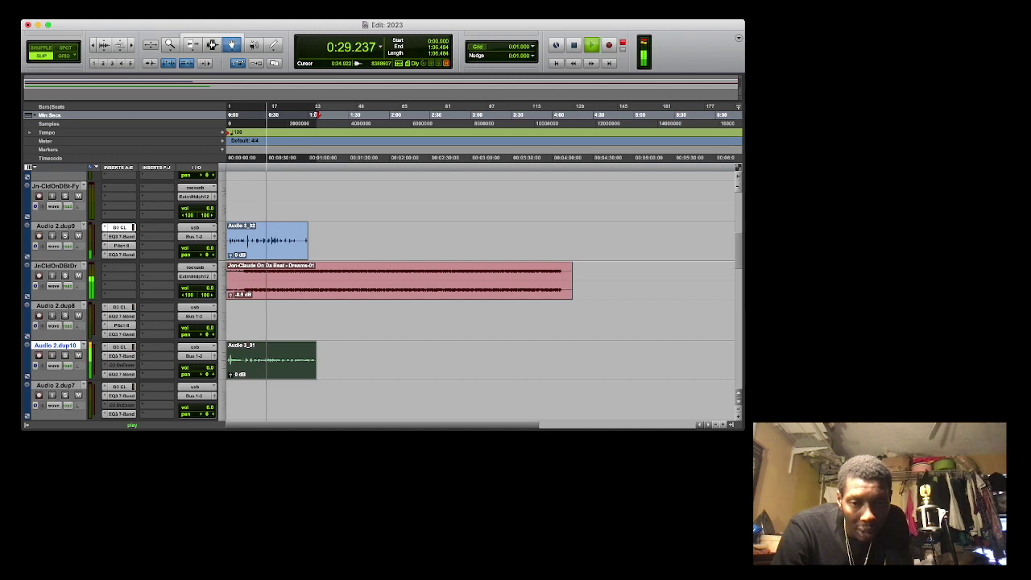
Reorder track Audio 2.dup9 directly above Audio 2.dup10 and trim the end of its take to about 0:52.
drag(56, 226, 55, 326)
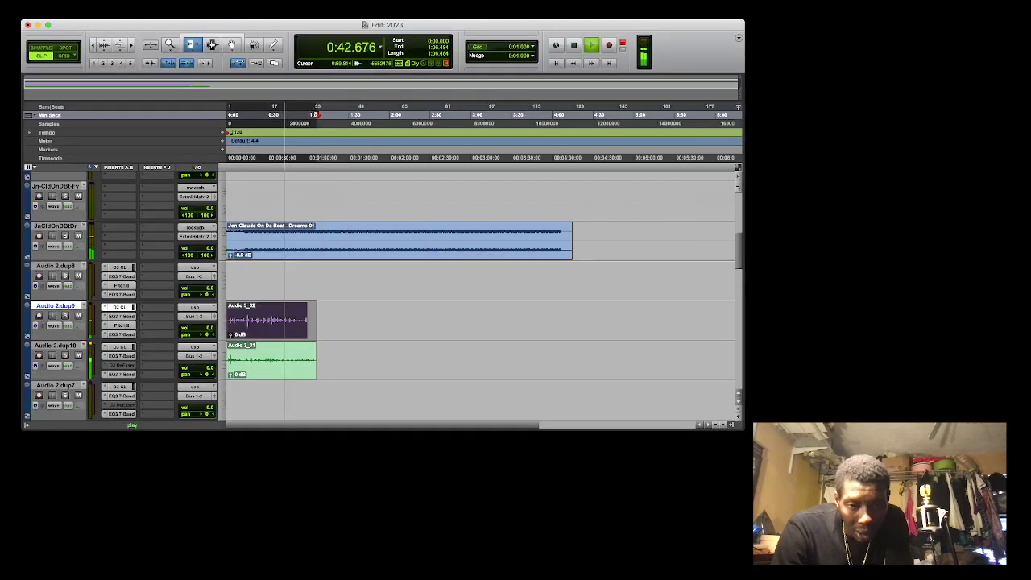
drag(307, 320, 298, 319)
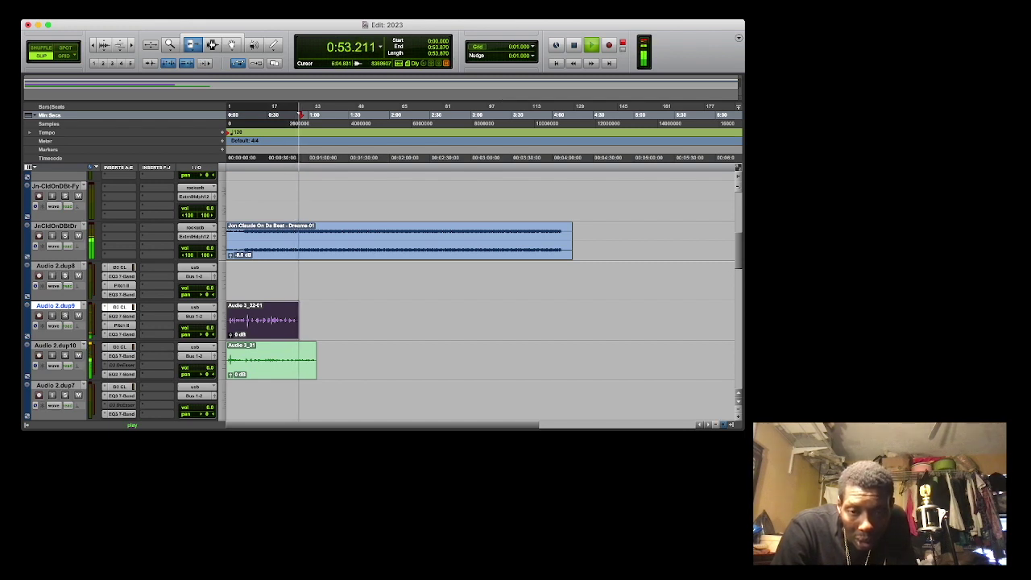
key(super+bracketright)
drag(373, 320, 367, 320)
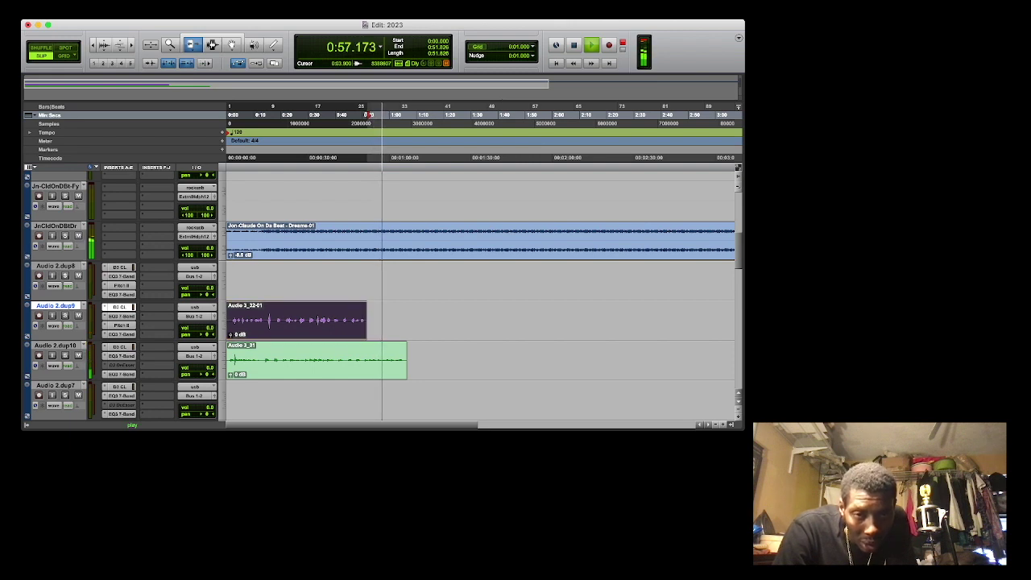
Copy both takes on Audio 2.dup9 and Audio 2.dup10 from about 0:13.7 to 1:08.7 and paste them at about 3:25.
drag(413, 360, 264, 320)
mouse_move(264, 358)
mouse_down()
mouse_move(246, 359)
mouse_move(264, 358)
mouse_up()
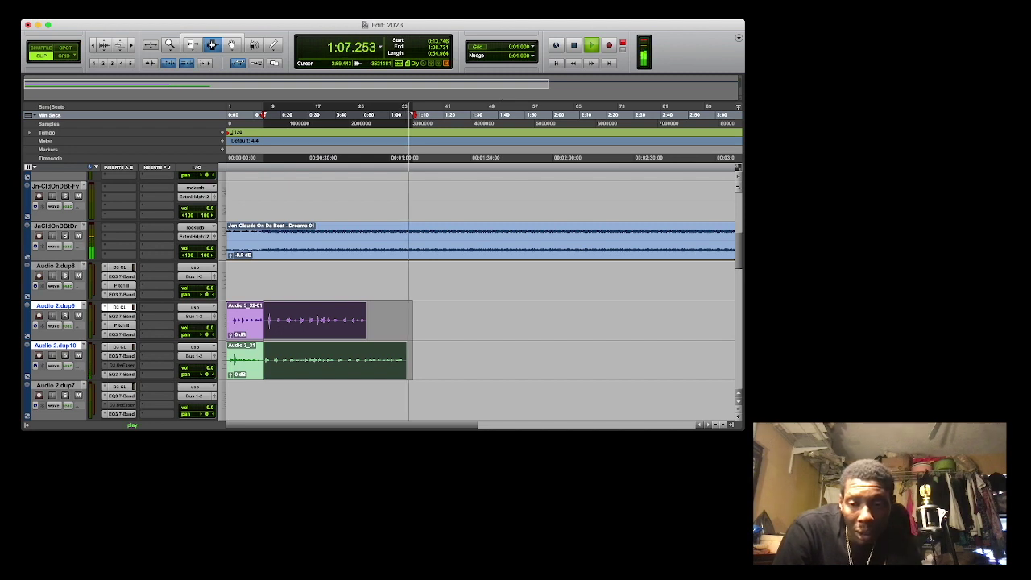
click(715, 425)
click(715, 424)
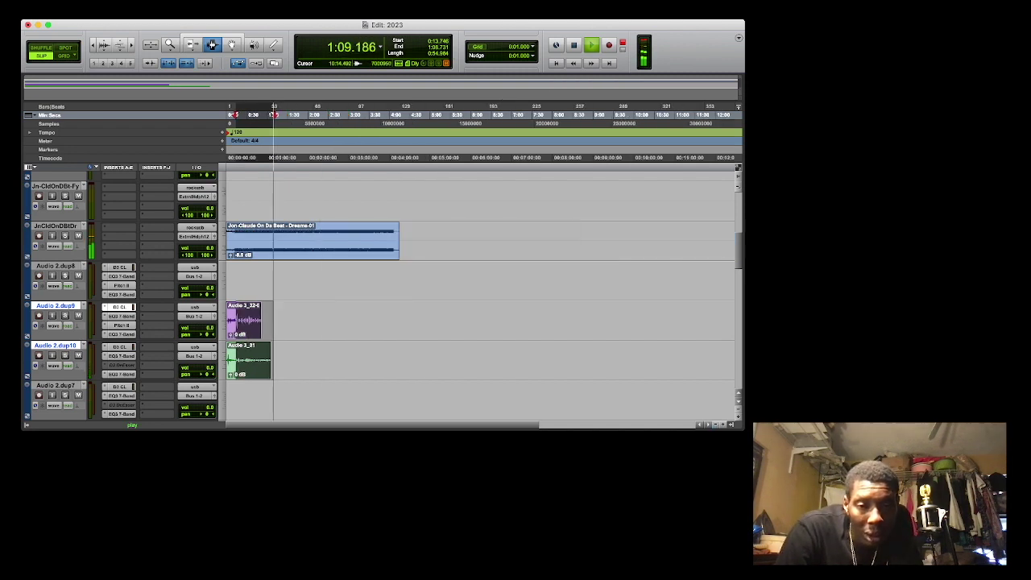
click(366, 320)
drag(366, 340, 416, 377)
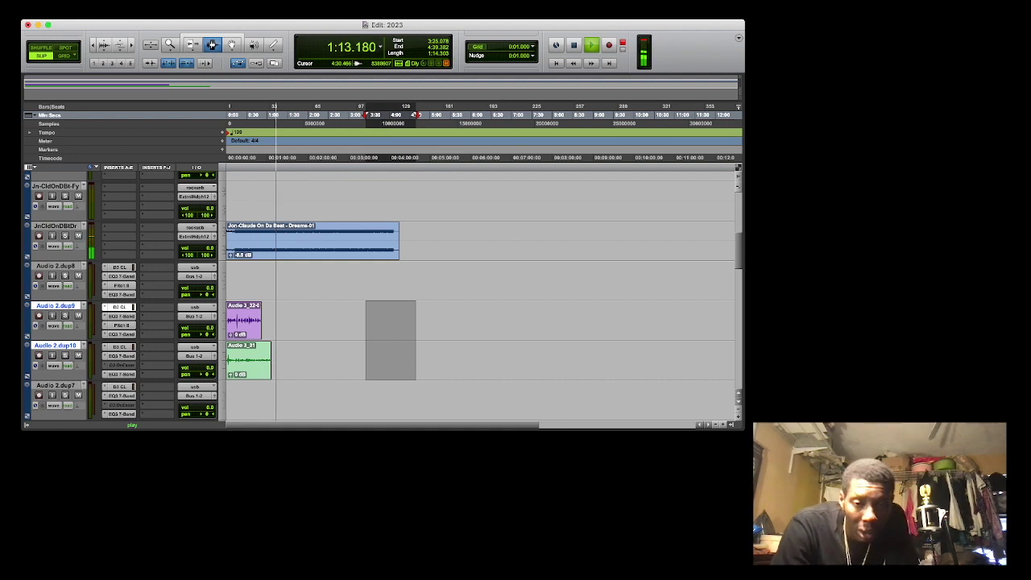
key(super+v)
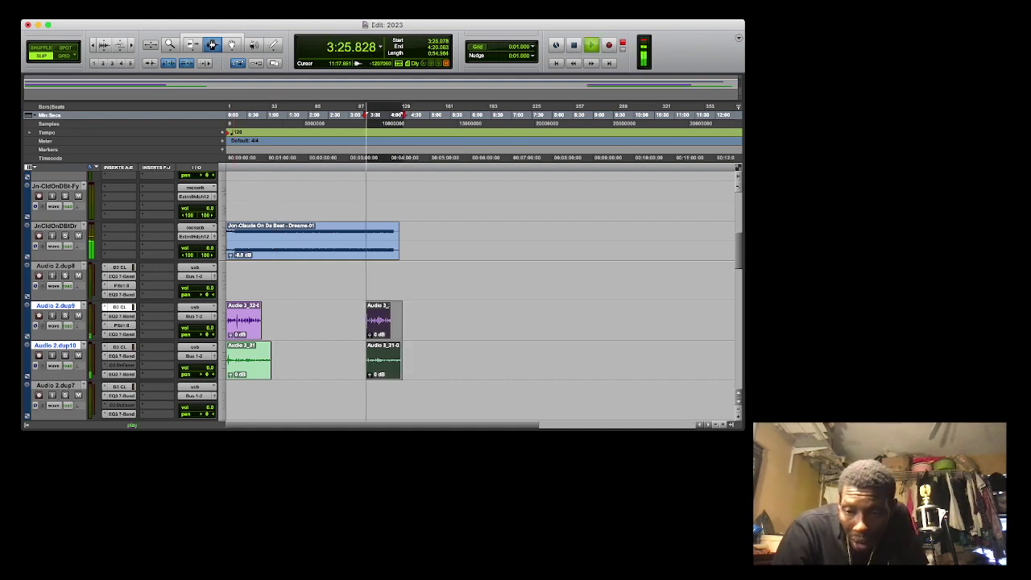
Audition the pasted vocal clips near the beat's end and move both earlier to start at about 3:14.5.
key(t)
key(t)
key(t)
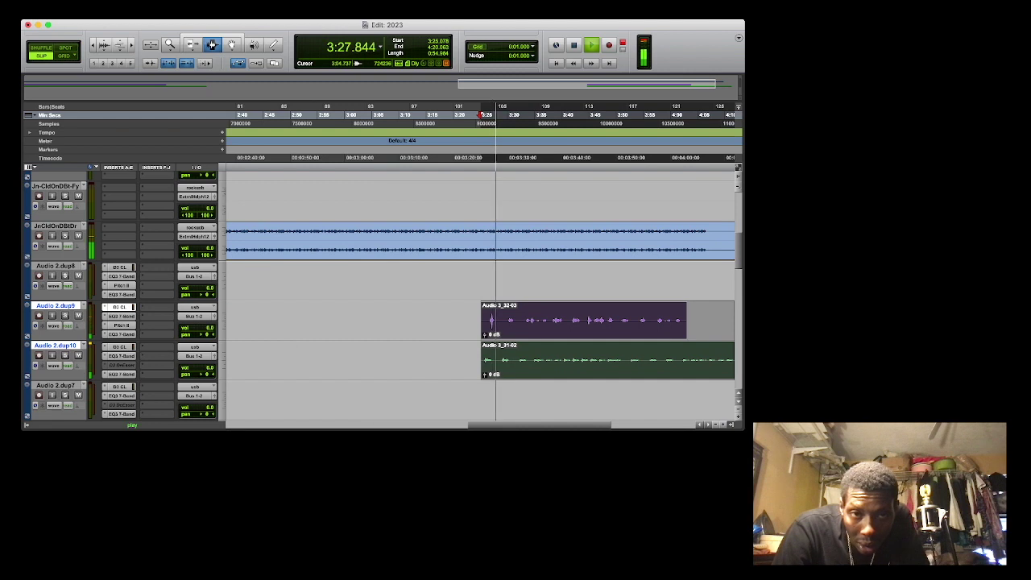
key(F8)
key(space)
key(space)
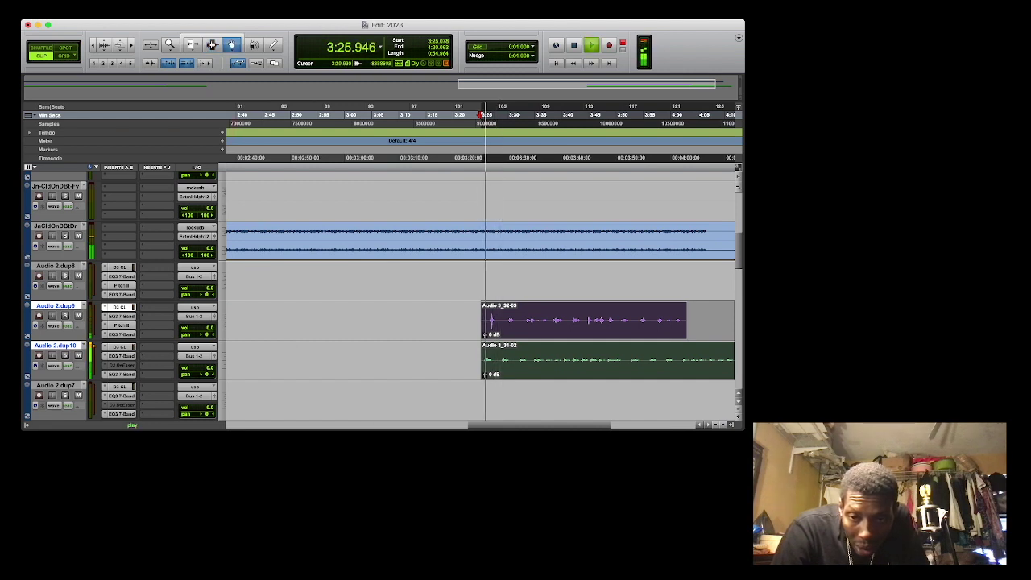
drag(513, 320, 456, 321)
key(space)
key(space)
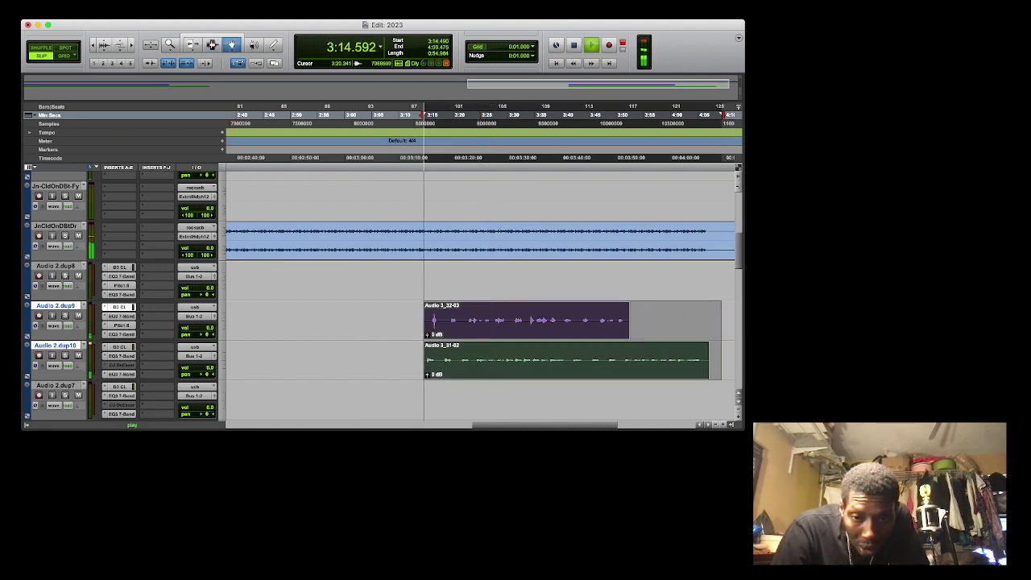
Fine-tune the timing of the two pasted clips against the beat so they start at about 3:15.4.
key(KP_Add)
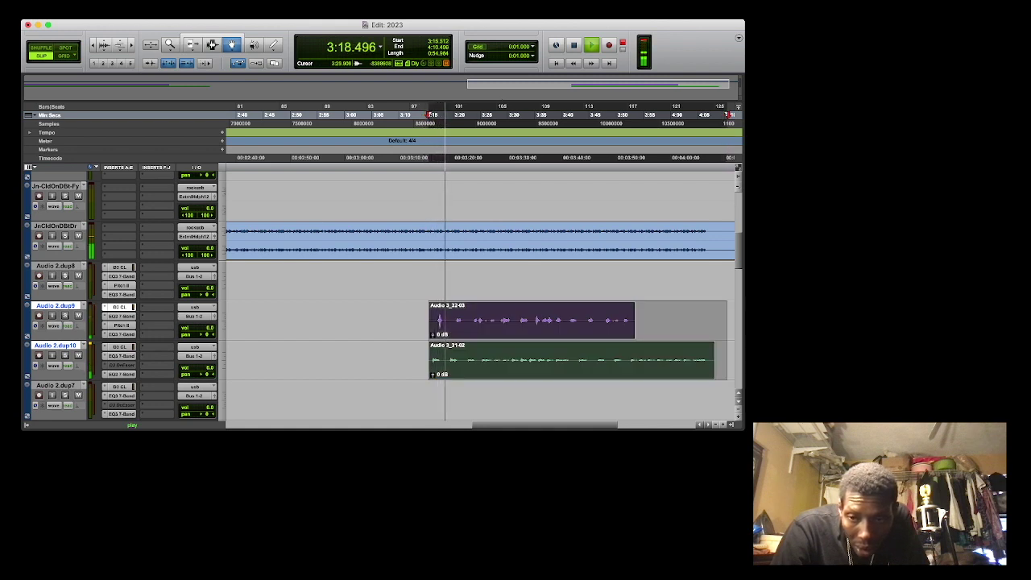
key(t)
key(t)
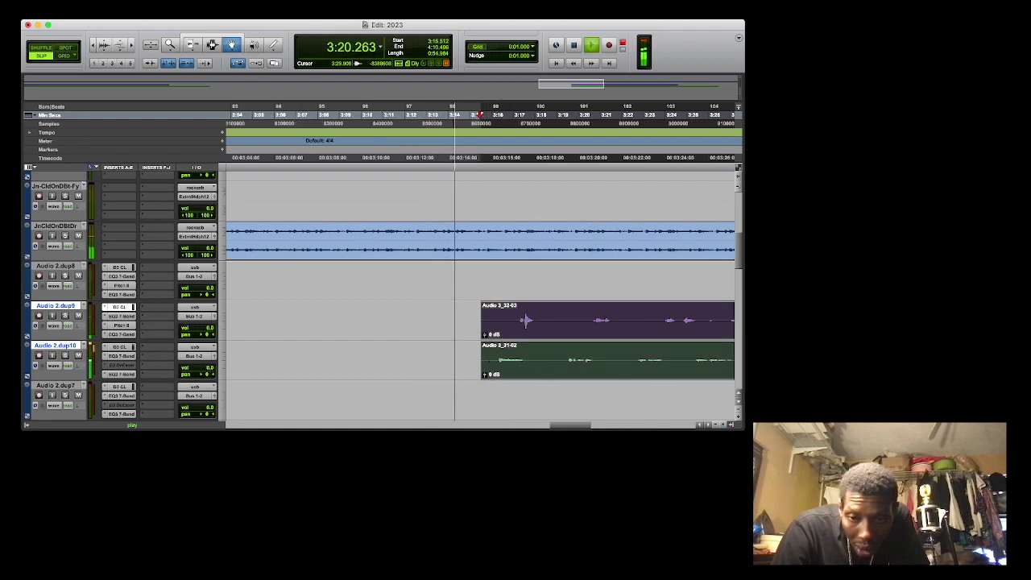
drag(717, 360, 713, 359)
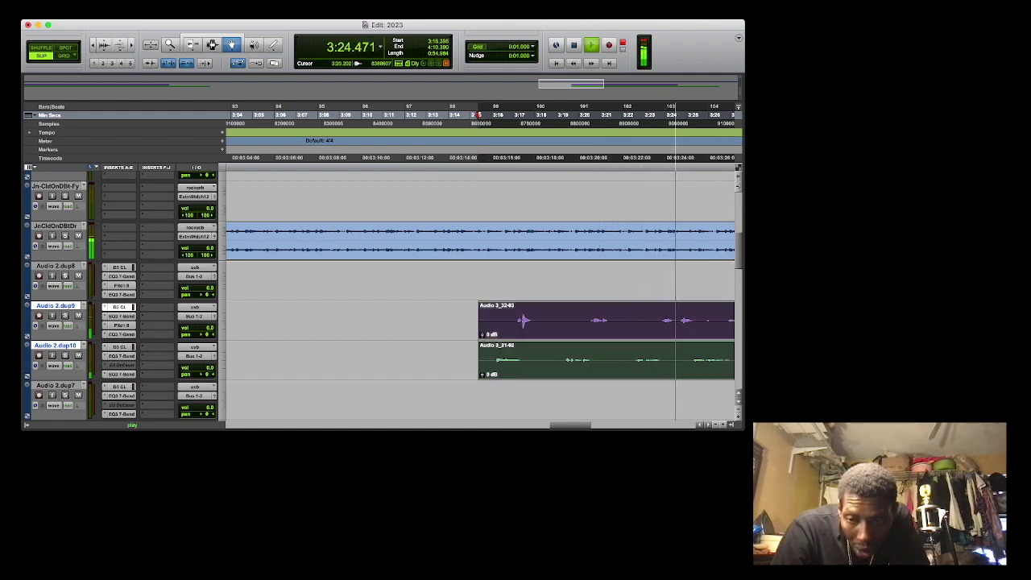
Copy the range from about 3:03.5 to 3:42.2 on both vocal tracks and paste it at about 1:47.
key(super+bracketleft)
key(super+bracketleft)
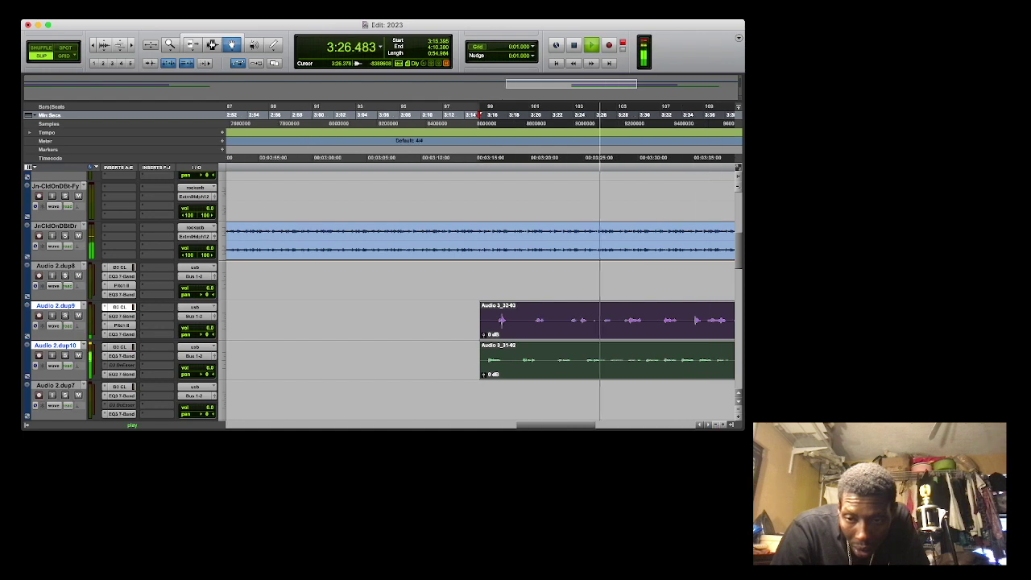
key(super+bracketleft)
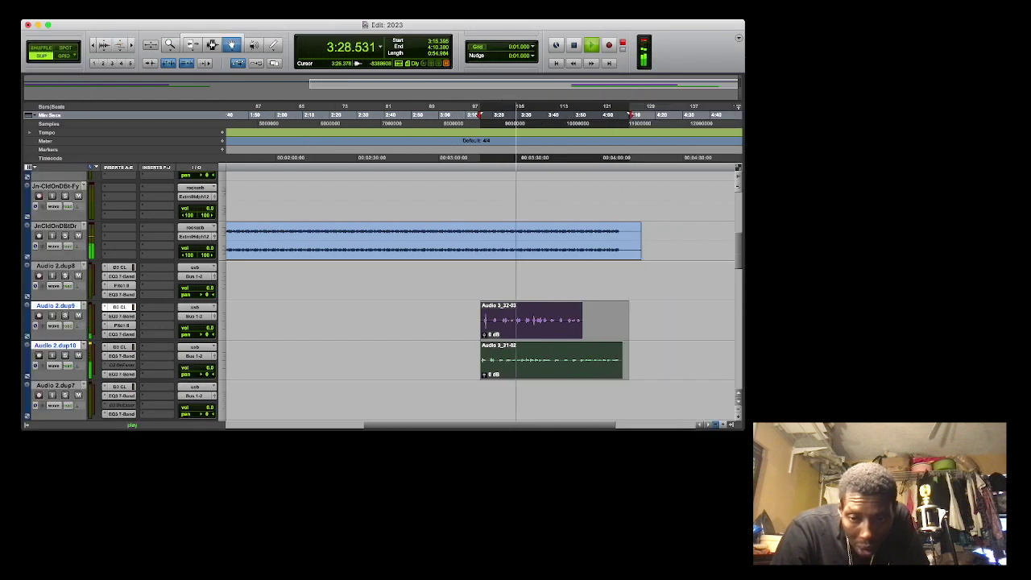
key(super+bracketleft)
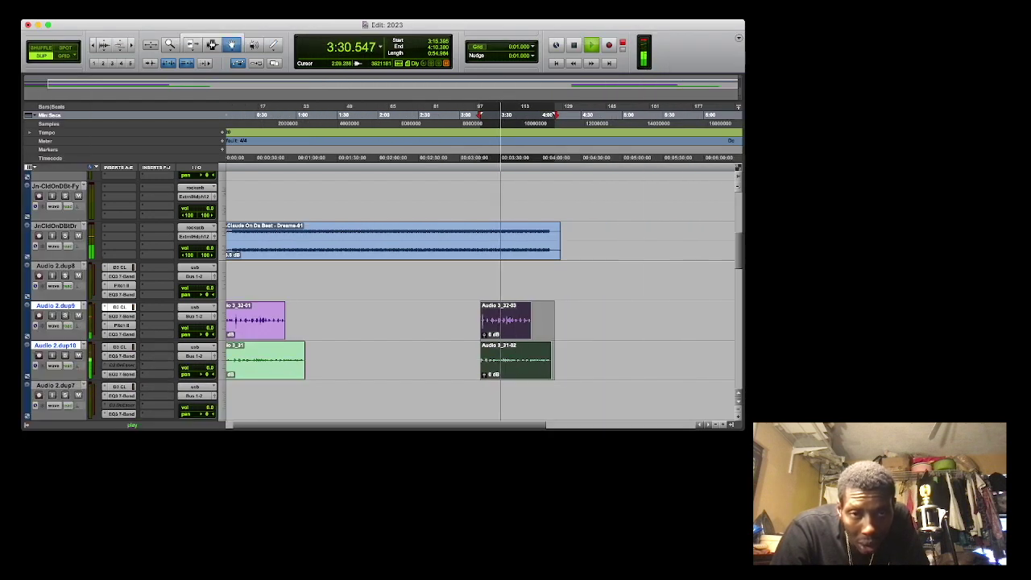
drag(341, 321, 420, 360)
drag(464, 305, 520, 375)
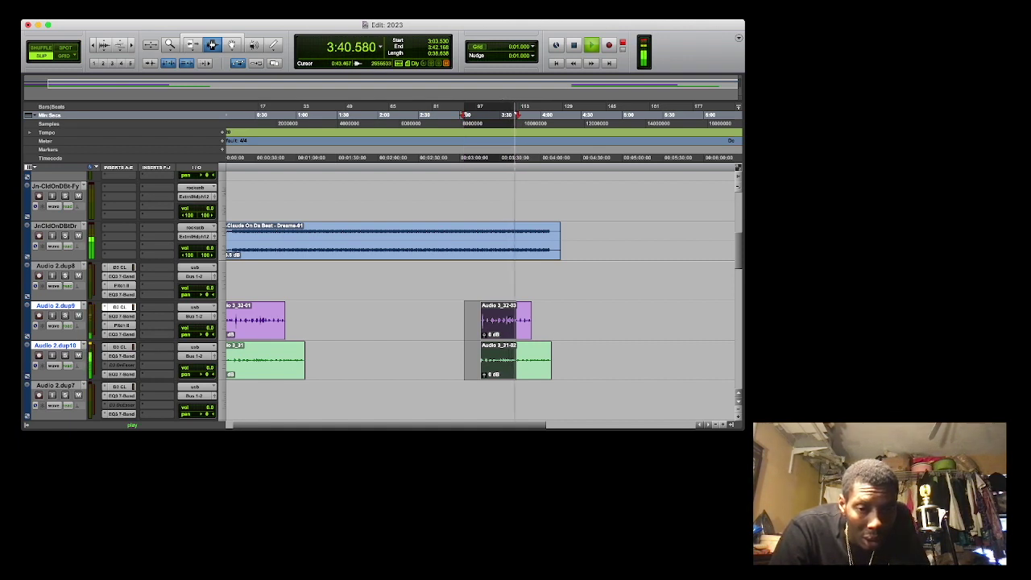
drag(360, 320, 408, 360)
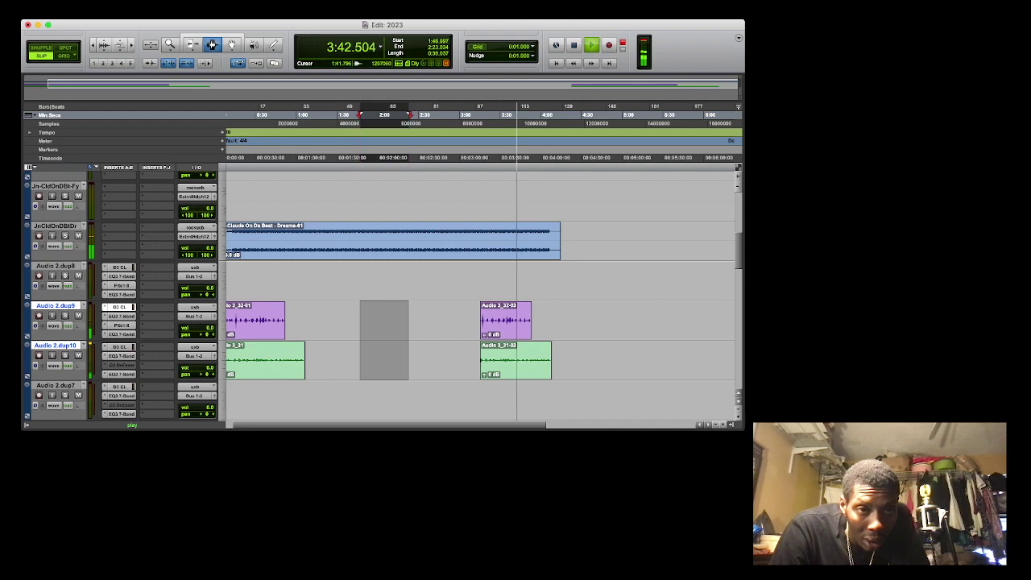
key(super+v)
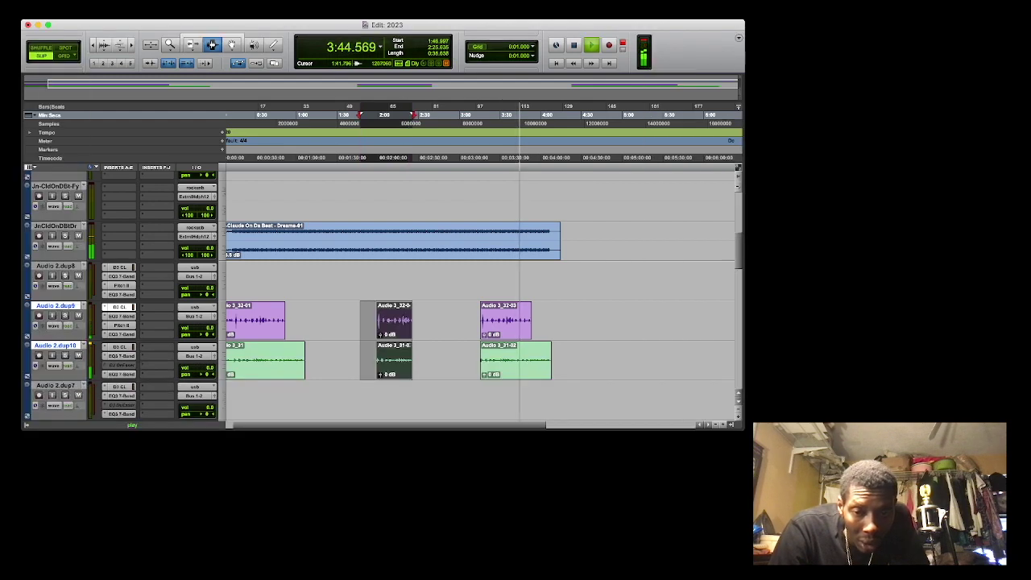
Audition the pasted middle section and shift it earlier on both vocal tracks so its range starts at about 1:43.8.
key(space)
key(space)
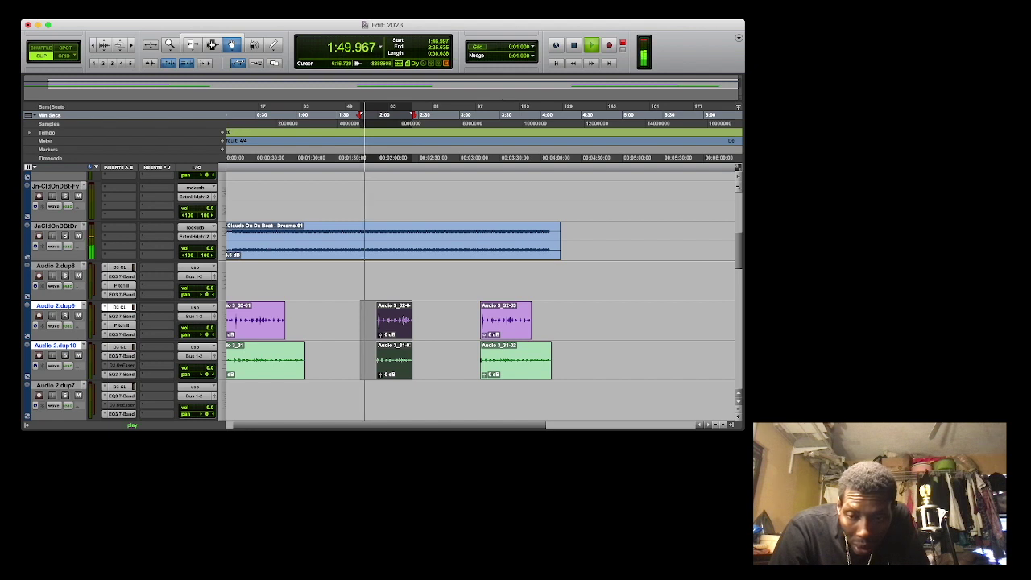
key(t)
key(t)
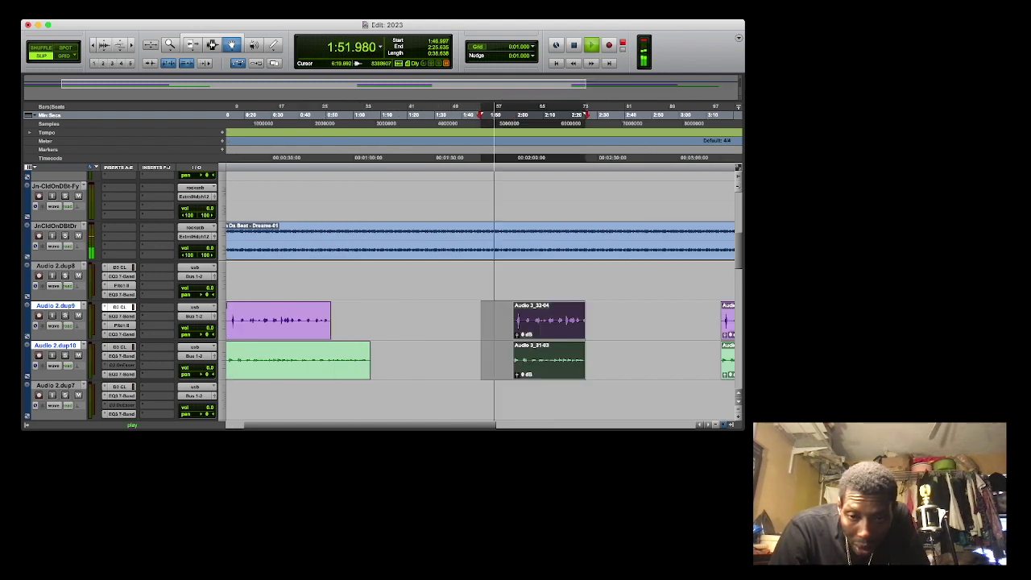
drag(569, 321, 547, 321)
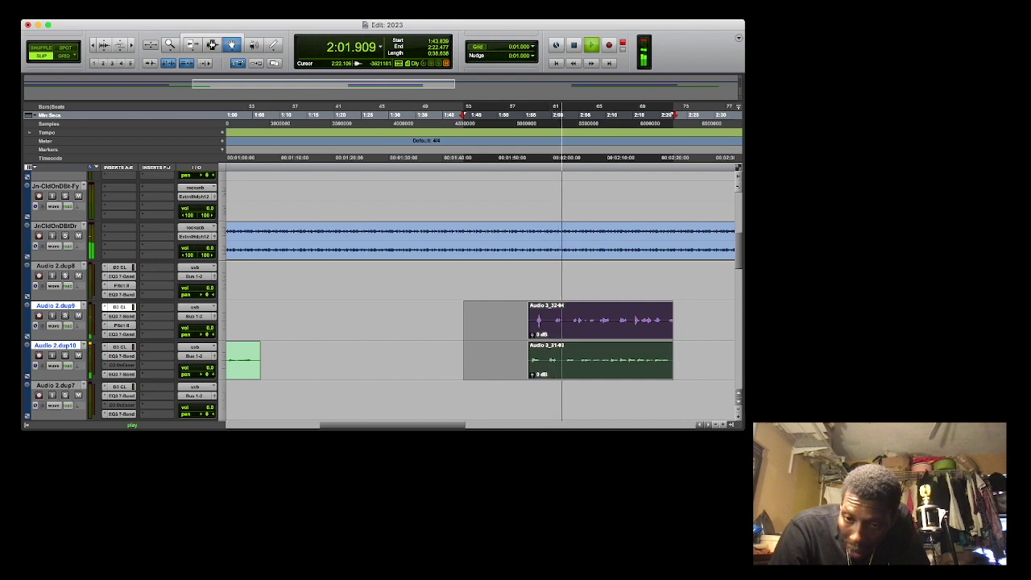
Fine-tune the middle section's timing on both vocal tracks against the beat so its range starts at about 1:43.2.
click(722, 425)
click(723, 424)
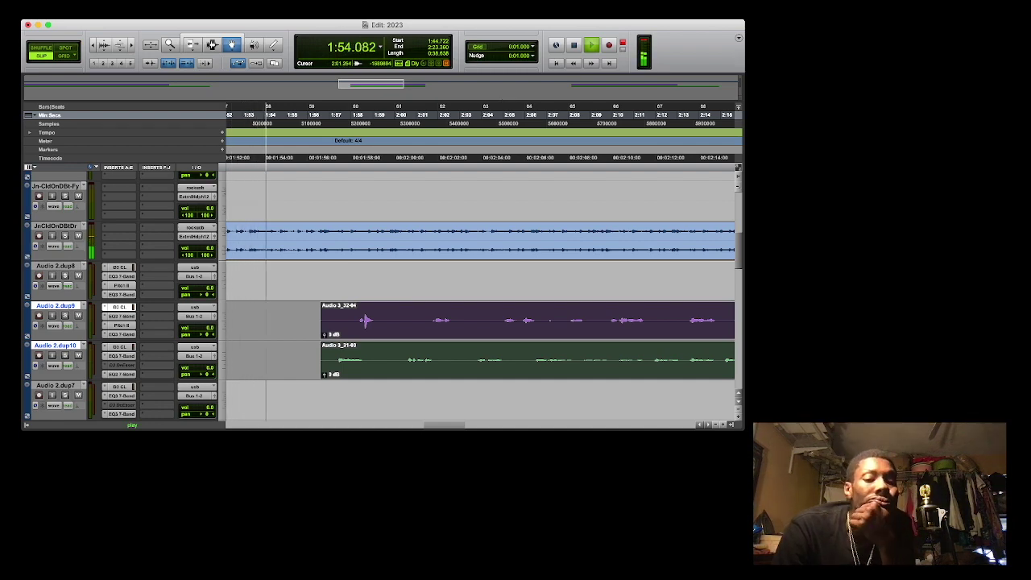
drag(367, 323, 338, 322)
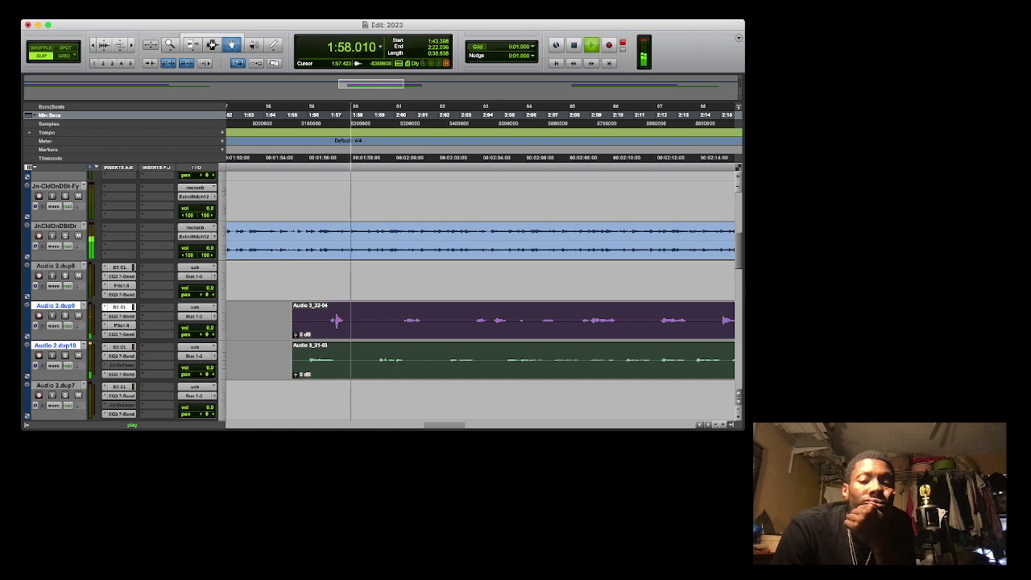
drag(336, 321, 332, 320)
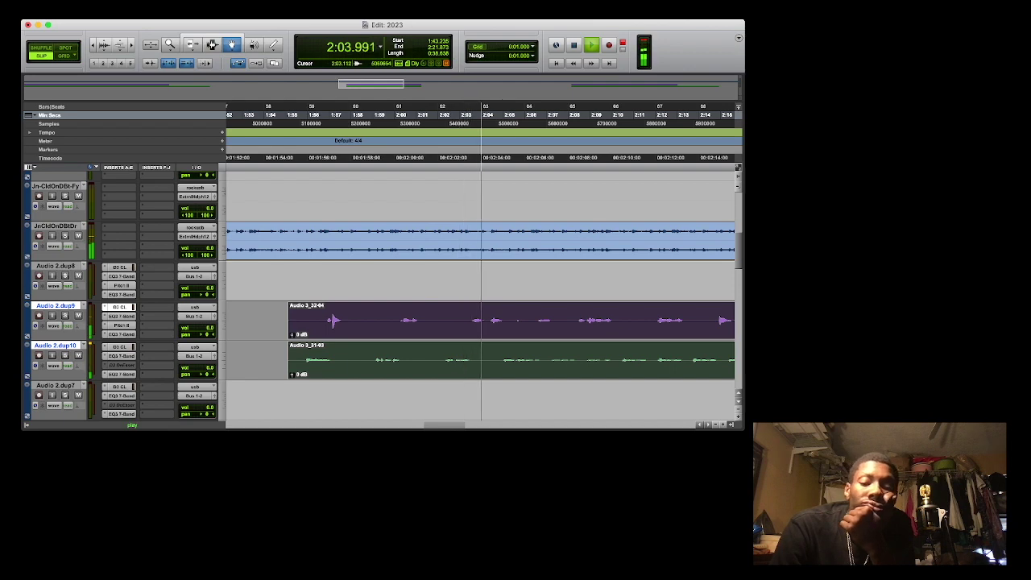
key(r)
key(super+bracketleft)
key(super+bracketleft)
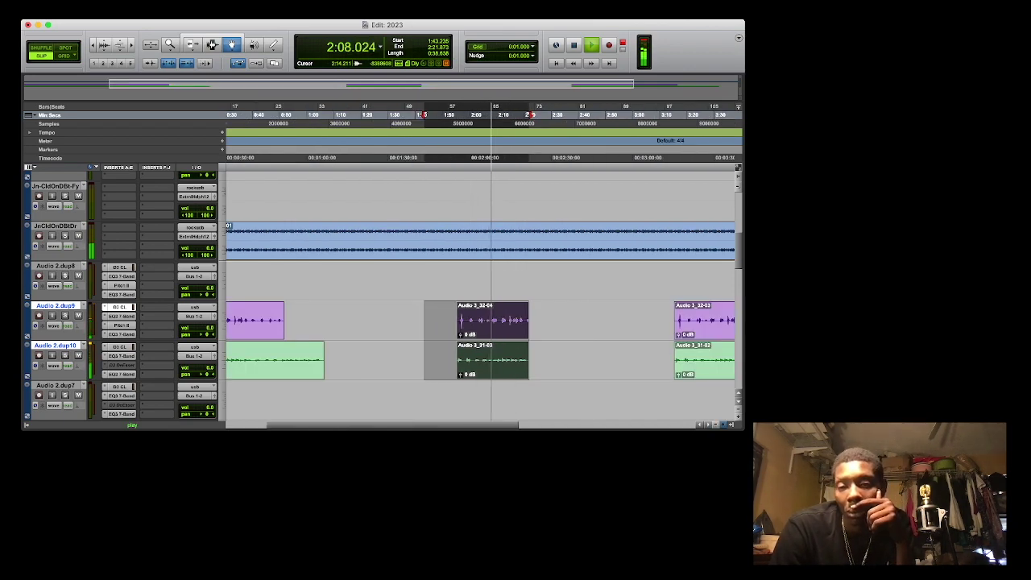
Shift the middle section later on both vocal tracks so its range starts at about 1:44.8 and audition it from about 2:17.6.
key(super+bracketright)
key(super+bracketright)
key(super+bracketright)
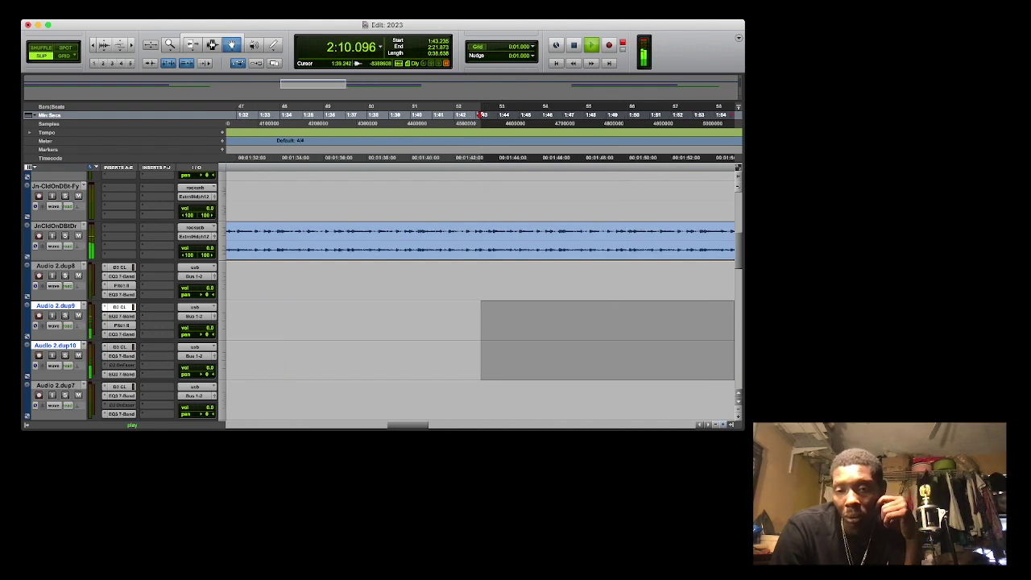
scroll(394, 320, right, 10)
drag(419, 320, 440, 320)
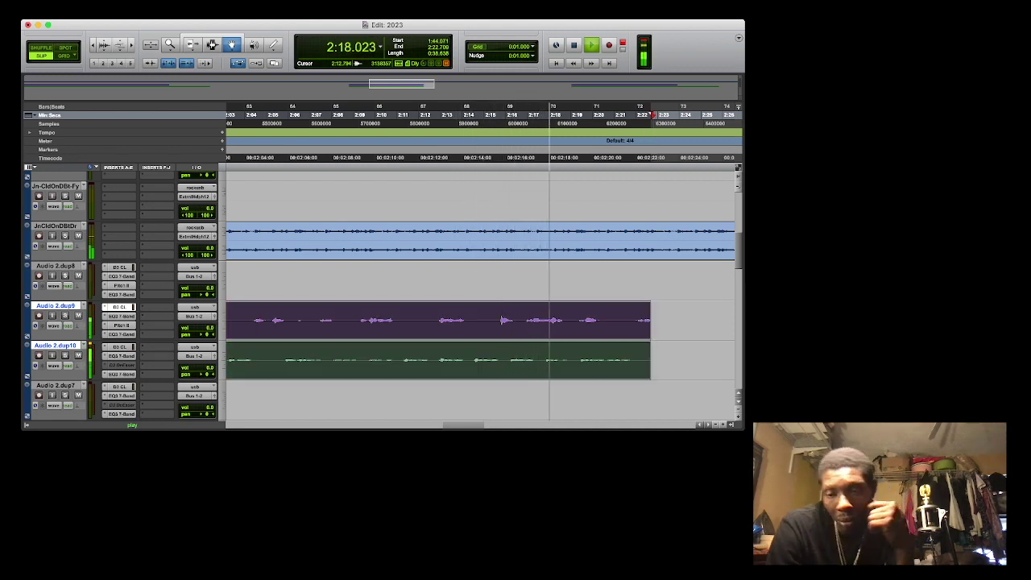
drag(471, 320, 488, 319)
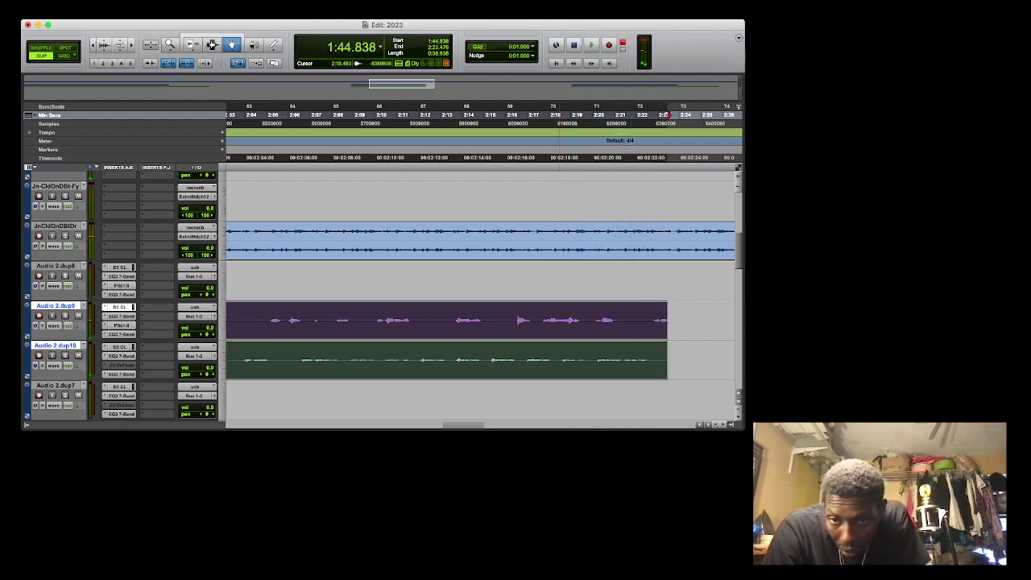
click(541, 114)
key(space)
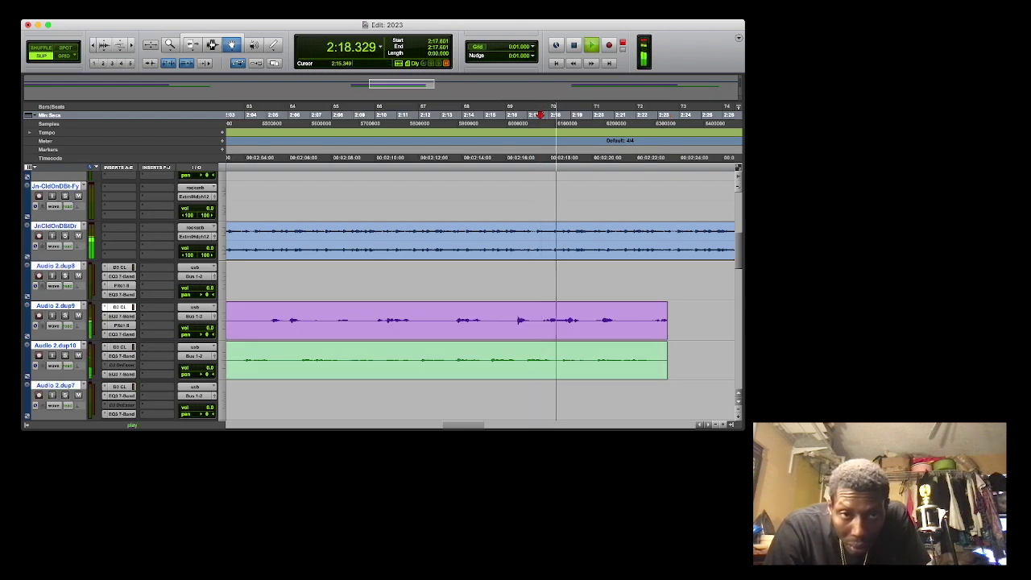
Trim the ends of the middle clips on Audio 2.dup9 and Audio 2.dup10 to about 2:21.3.
key(F7)
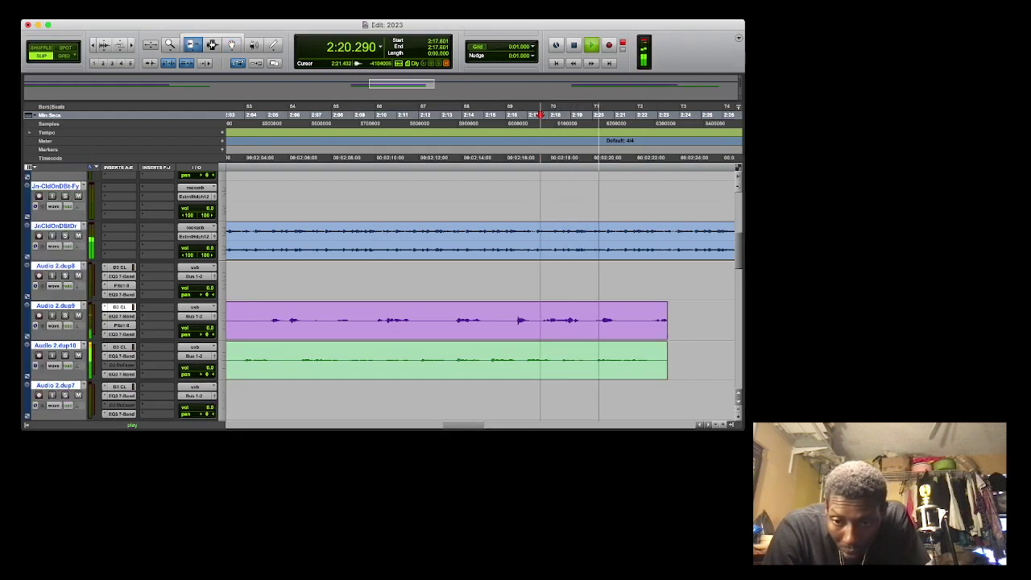
click(623, 370)
click(620, 329)
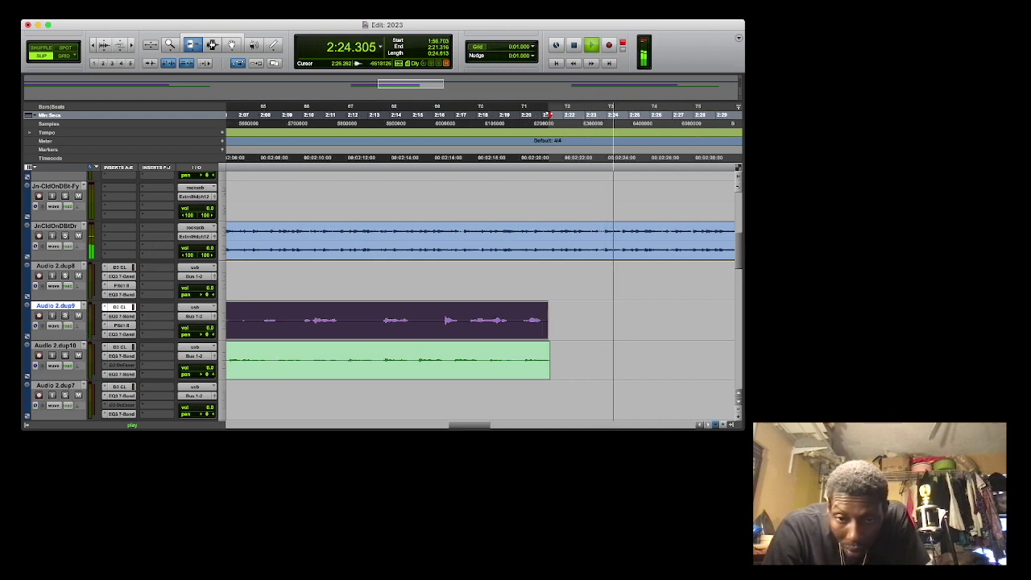
key(r)
key(r)
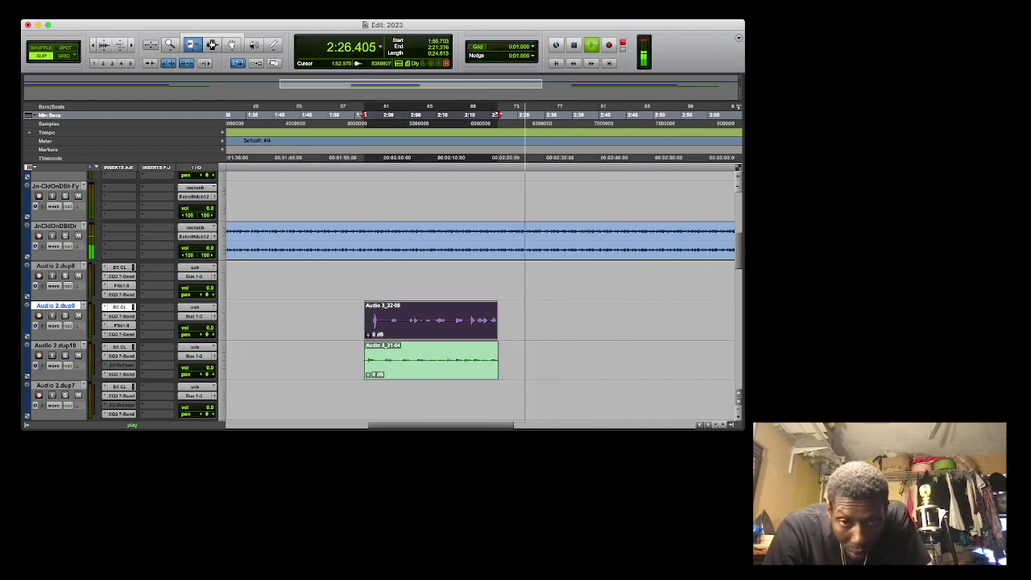
Play the trimmed middle section from just before its start and check its placement against the other clips across the song.
click(357, 114)
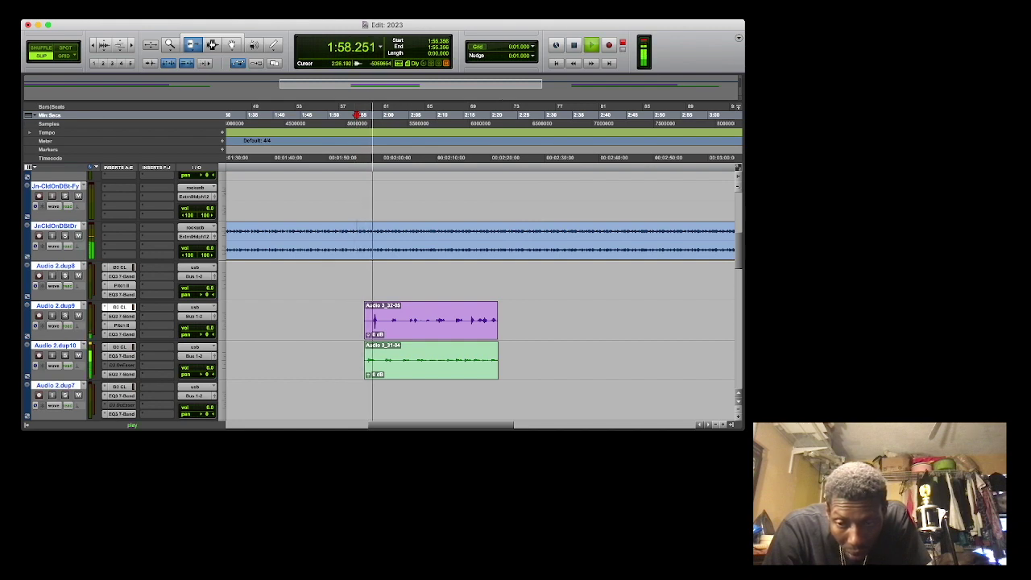
key(r)
key(r)
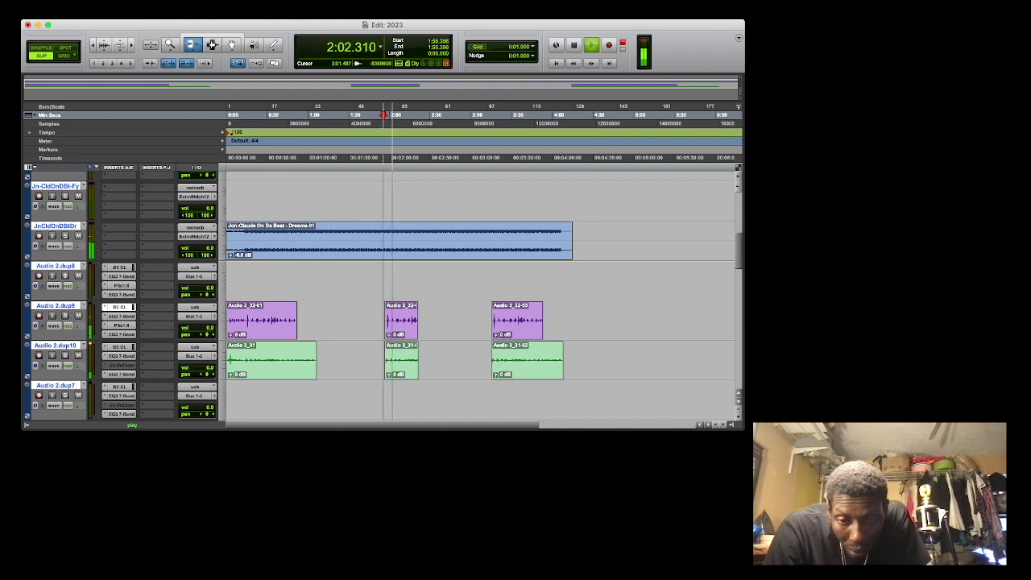
key(r)
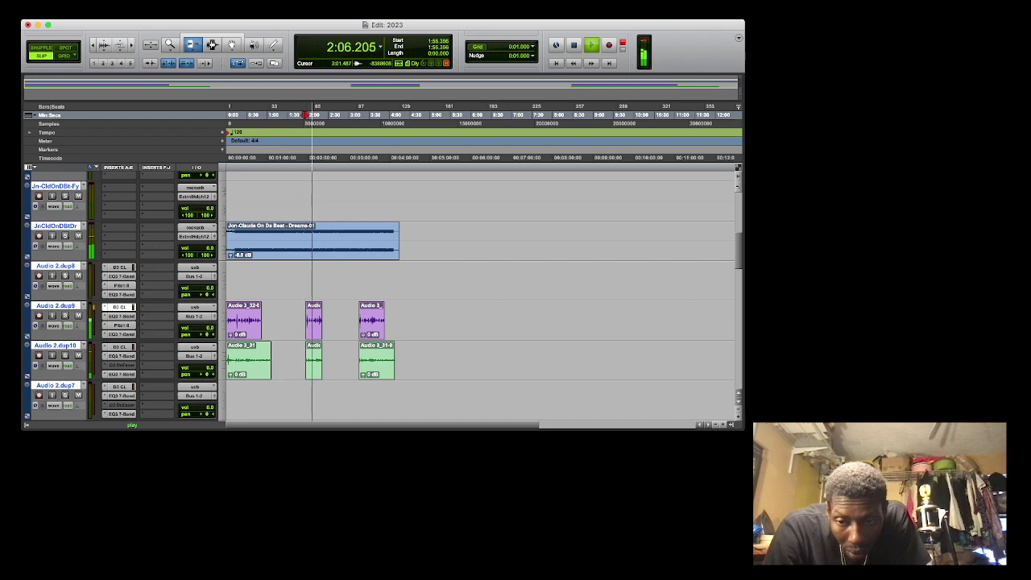
key(t)
key(t)
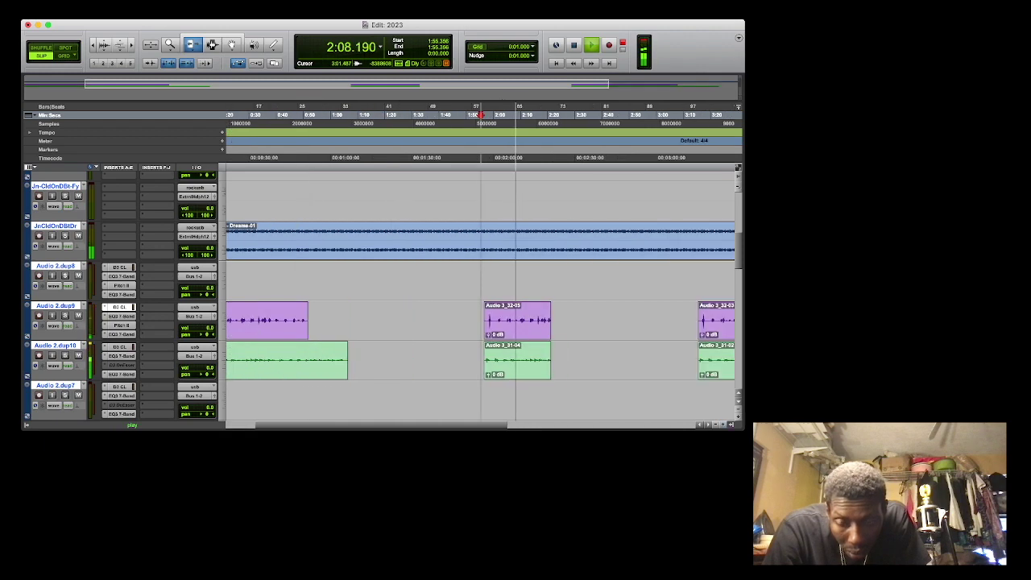
key(r)
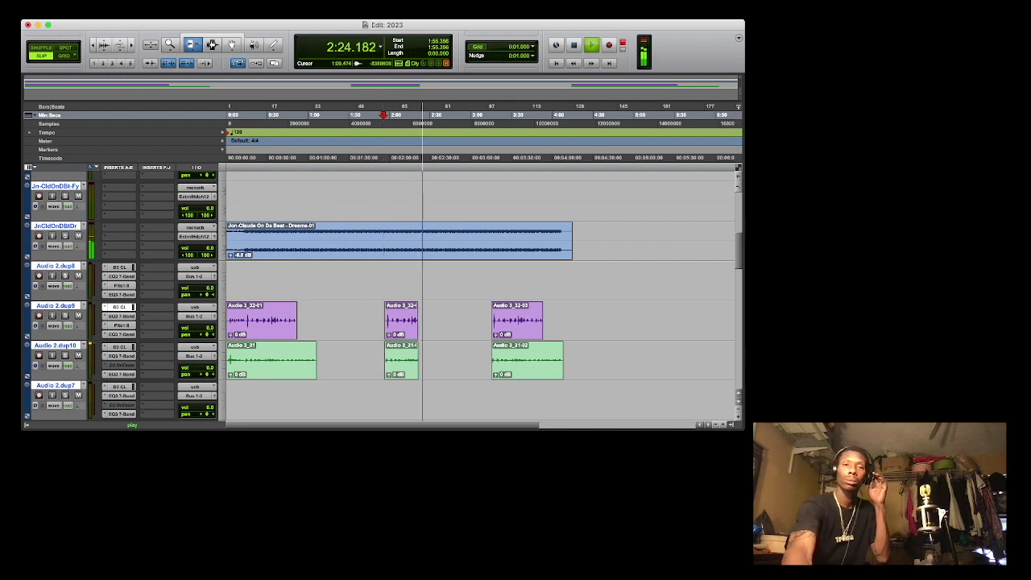
Record a new vocal take on the Audio 3 track over the beat from about 0:52.8 to 1:46.6.
click(298, 115)
key(space)
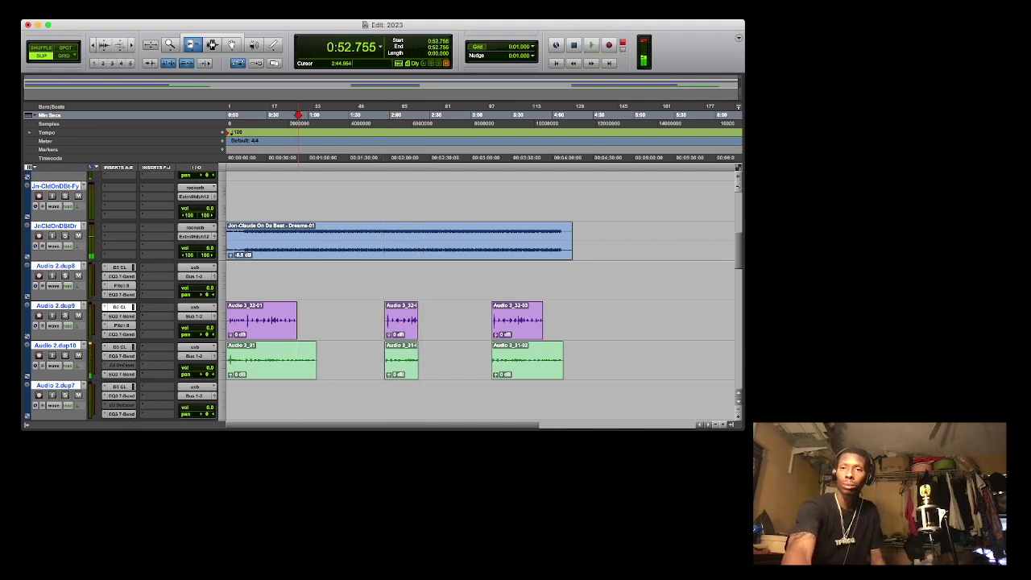
key(super+space)
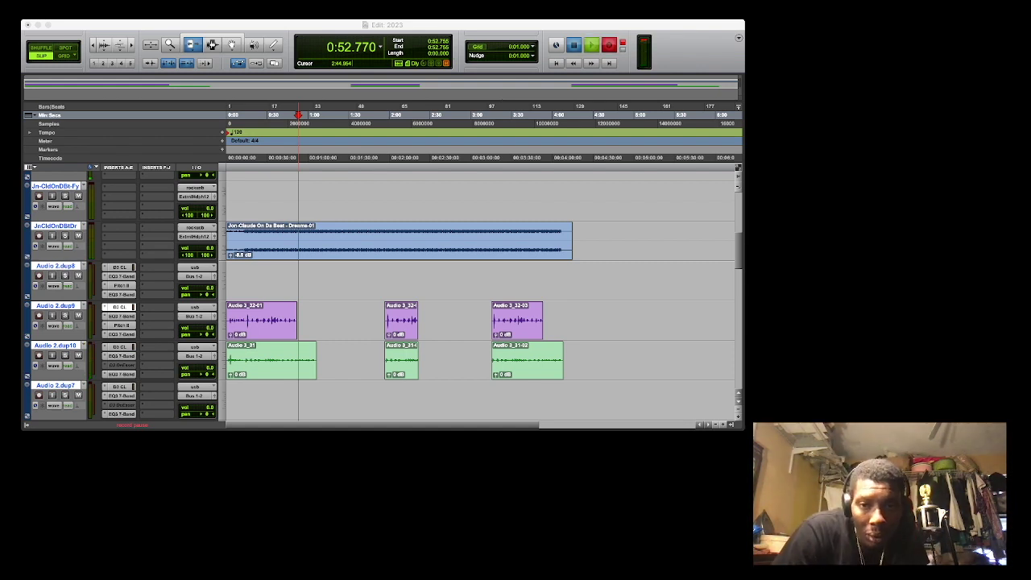
key(space)
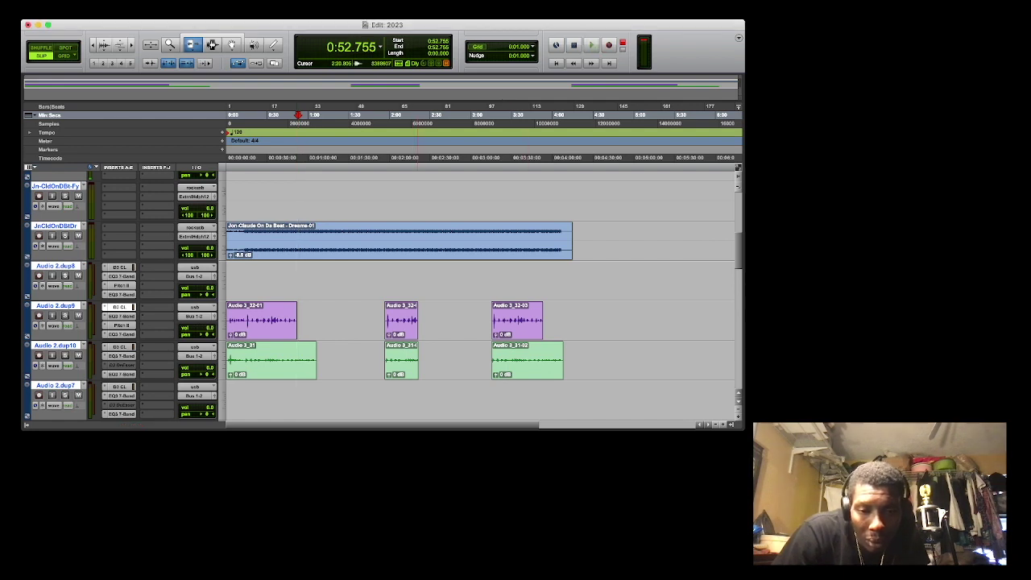
key(super+Tab)
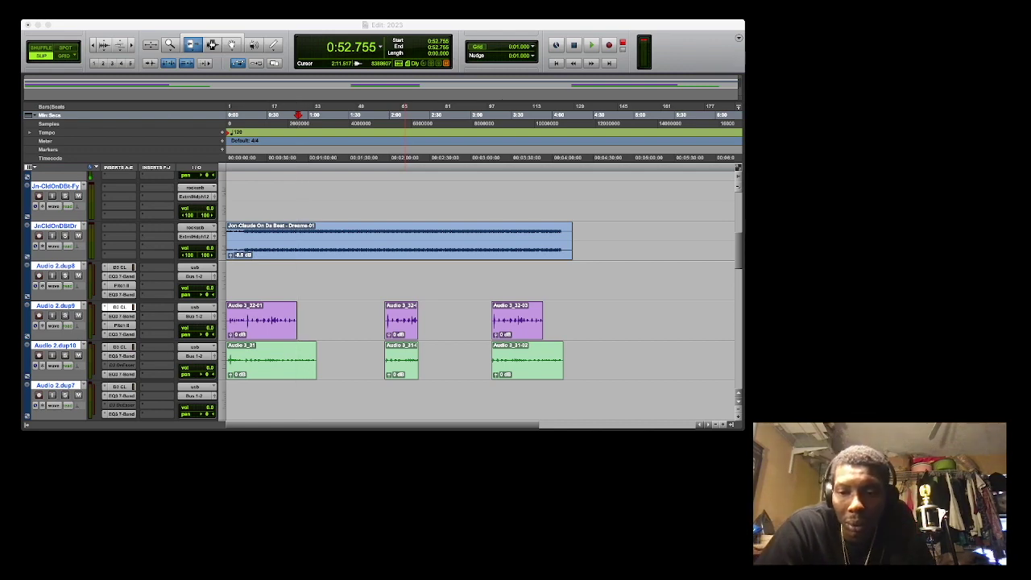
scroll(480, 298, down, 3)
scroll(480, 298, right, 2)
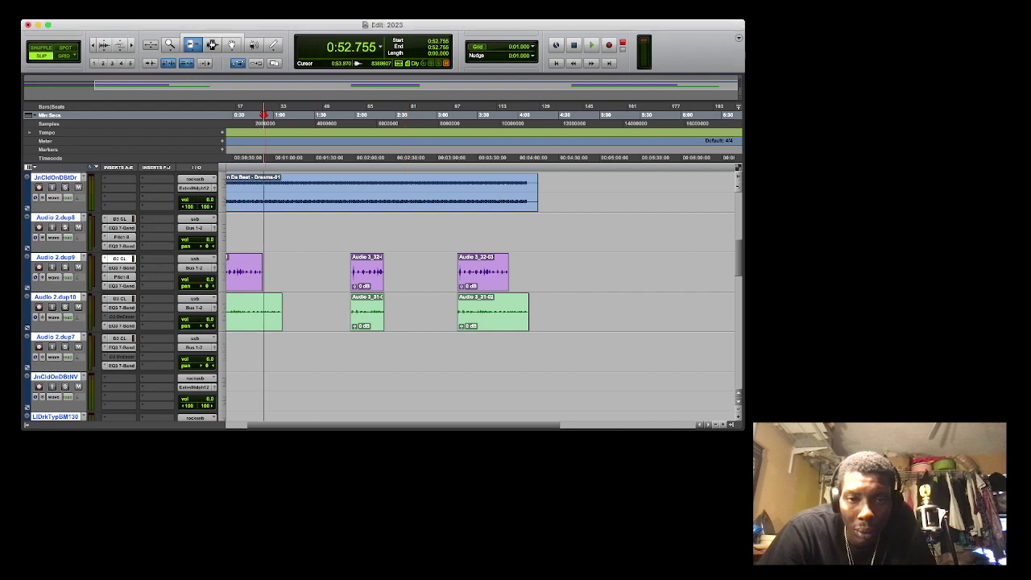
key(super+space)
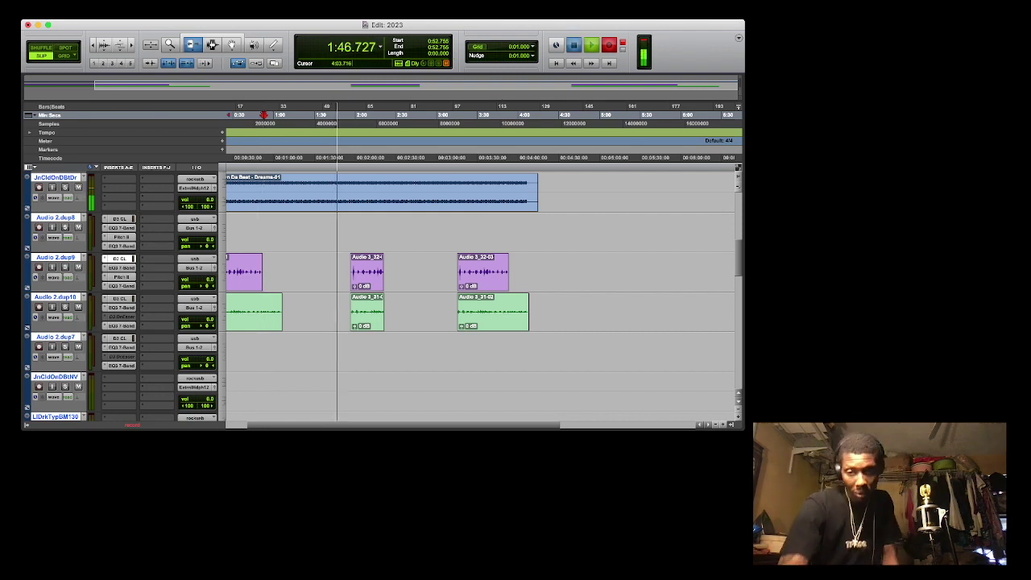
key(space)
Play back the new vocal take and move it from Audio 3 to Audio 2.dup7, keeping its position in time.
key(space)
scroll(480, 296, up, 5)
scroll(480, 295, down, 10)
scroll(480, 295, up, 9)
scroll(480, 295, down, 3)
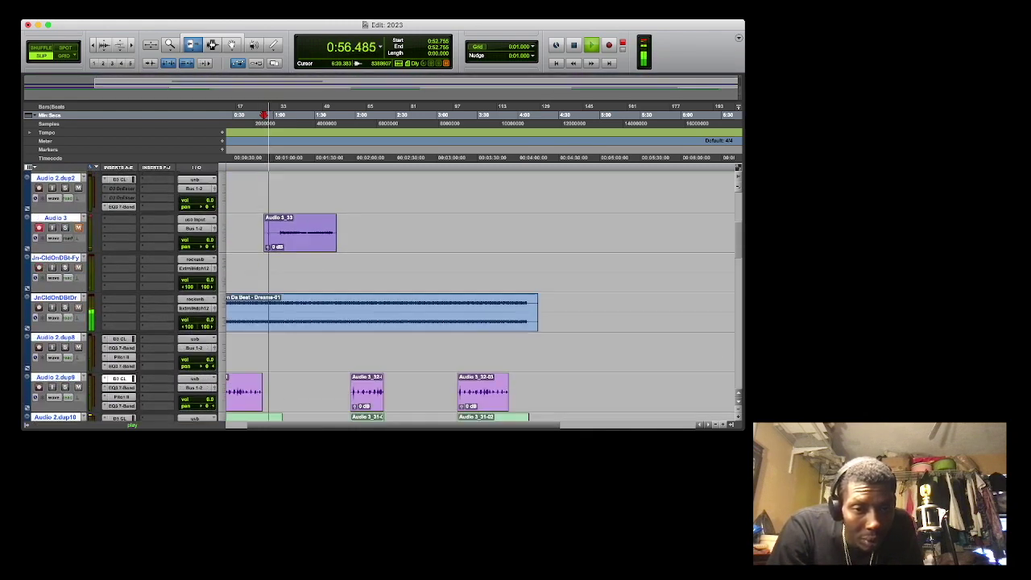
key(F8)
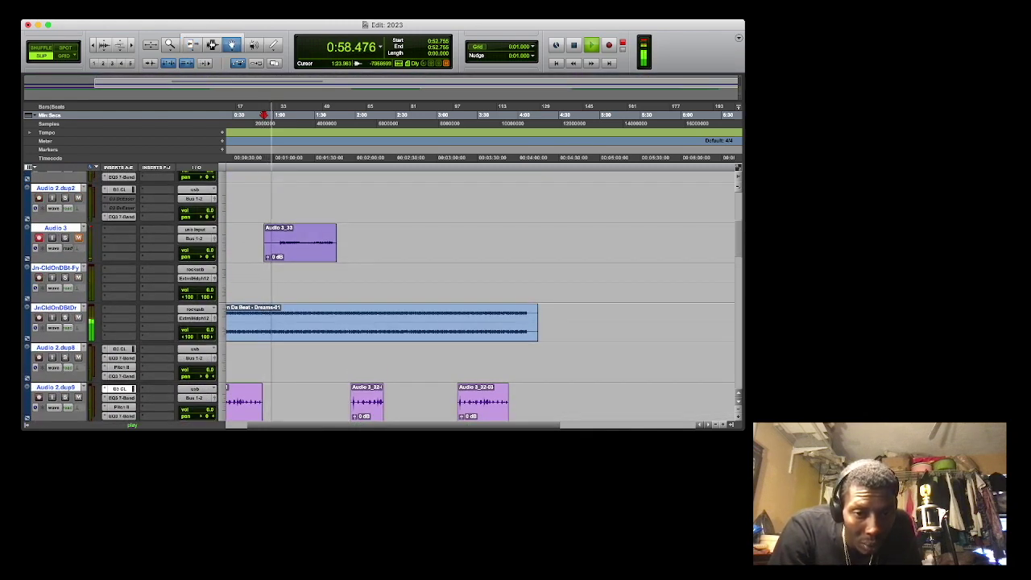
drag(300, 242, 300, 362)
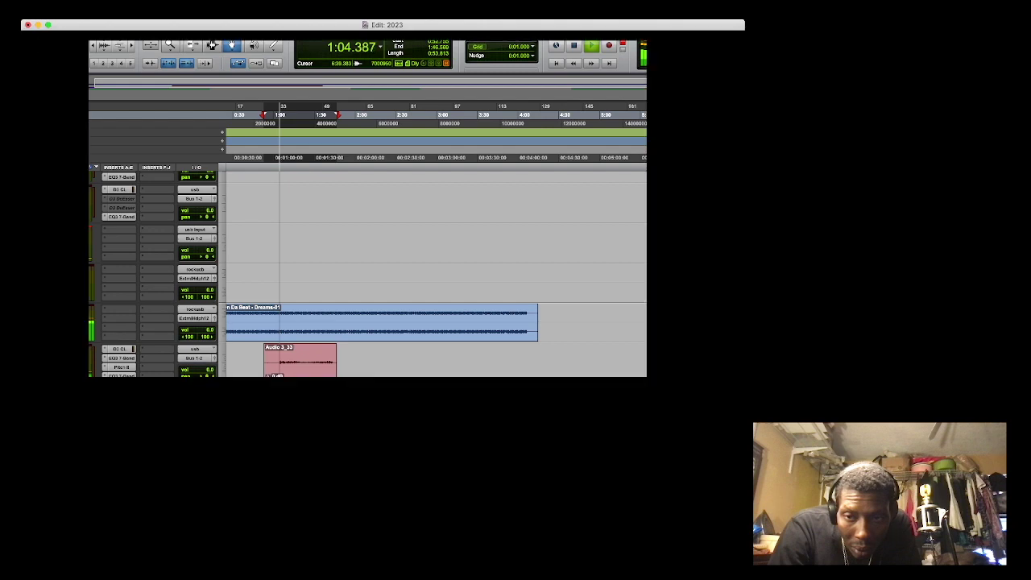
scroll(480, 294, down, 4)
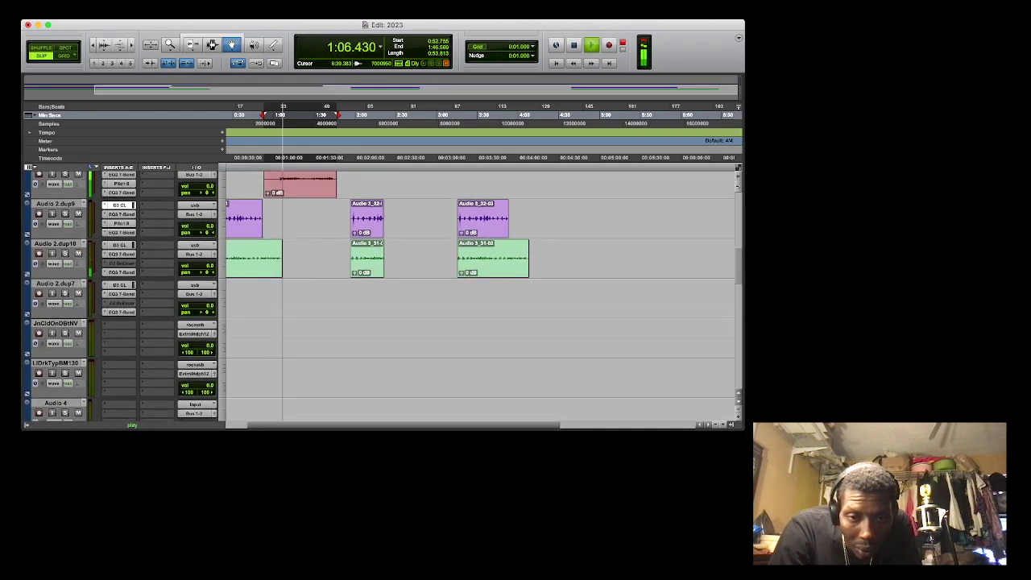
drag(301, 201, 300, 329)
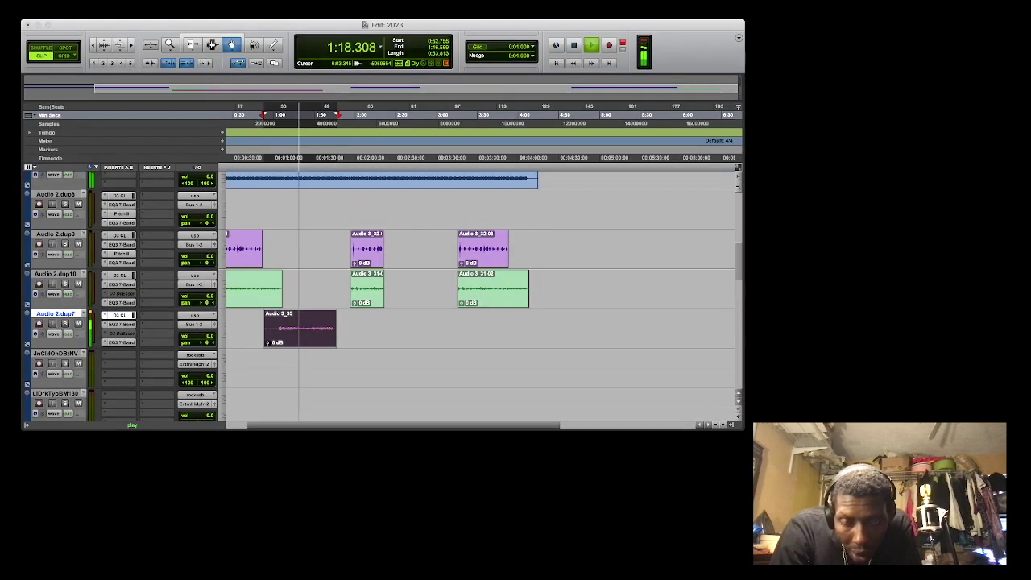
Trim the end of the vocal take on Audio 2.dup7 to about 1:39.5.
click(722, 424)
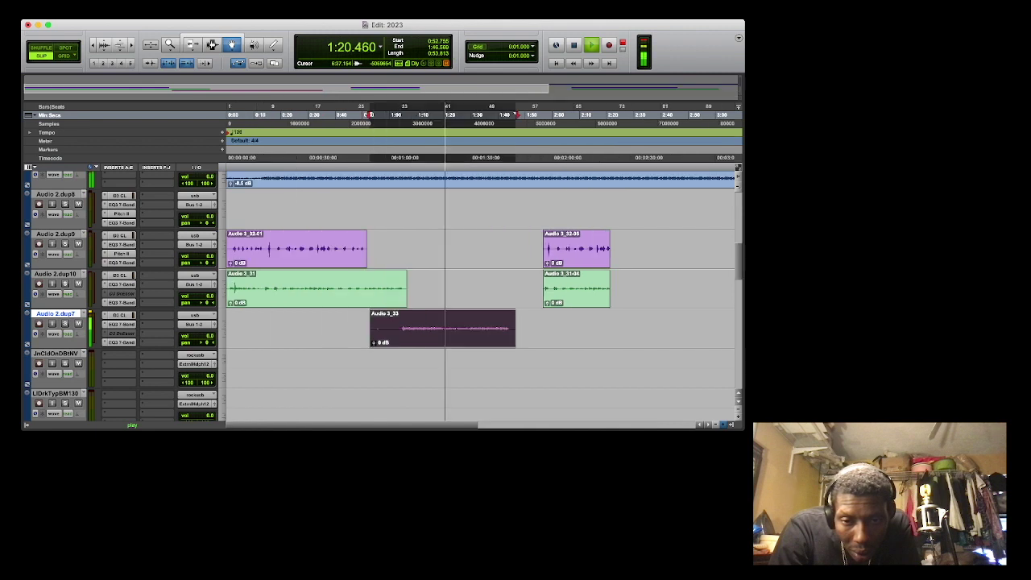
click(723, 425)
drag(355, 424, 428, 425)
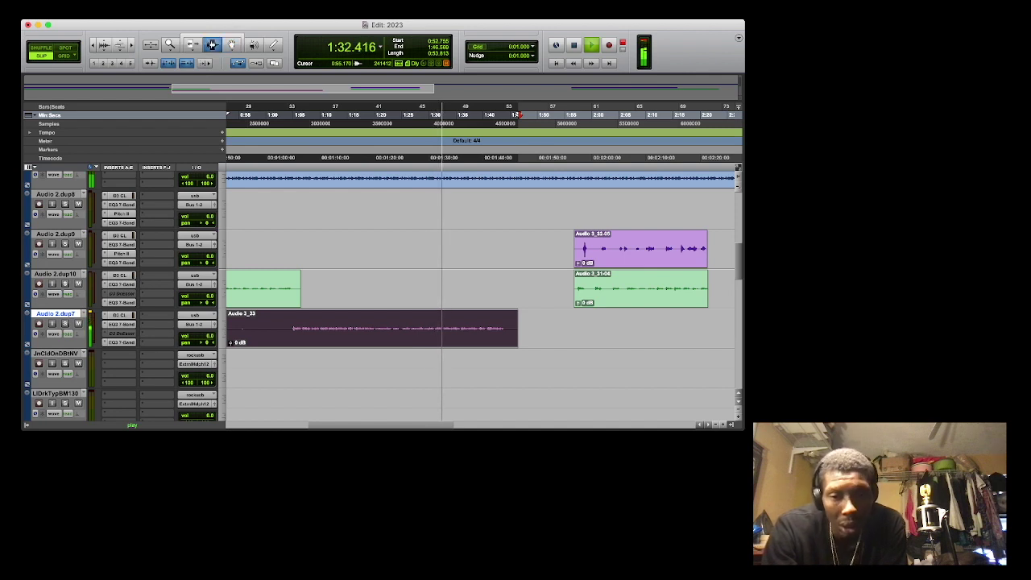
key(F6)
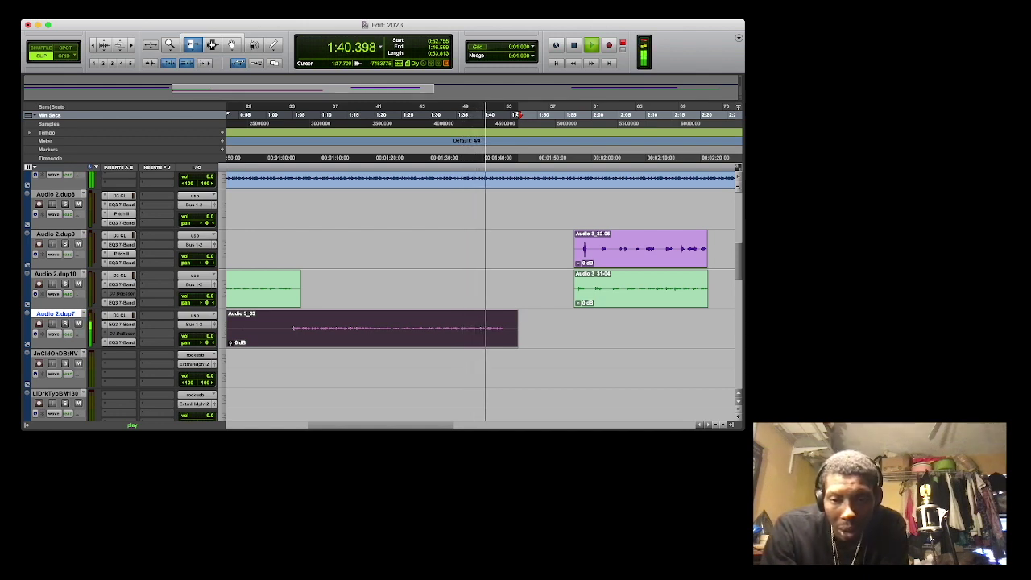
drag(507, 328, 480, 328)
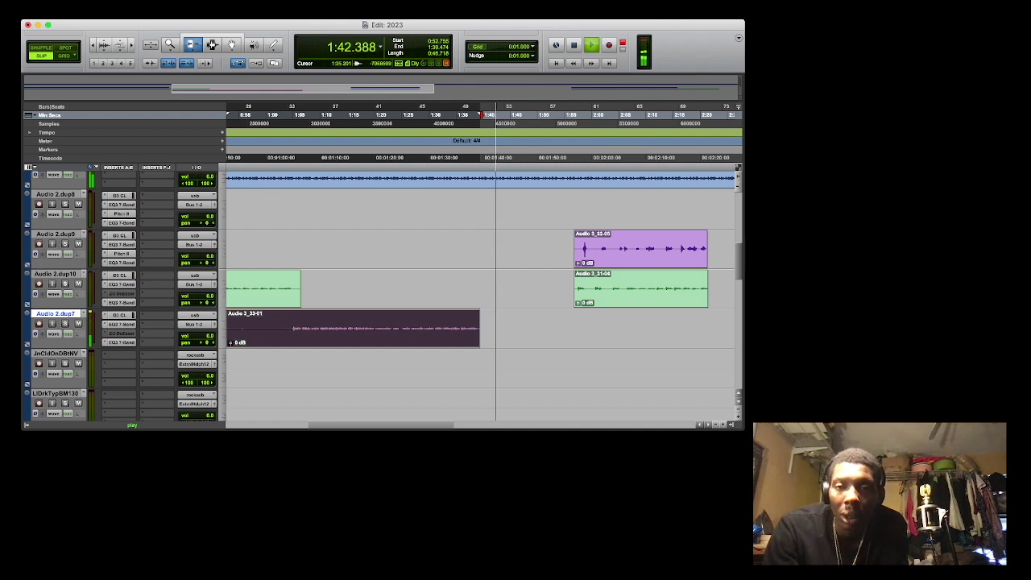
Record another vocal take on Audio 3 from about 1:35.7 to 3:19.4.
key(space)
key(space)
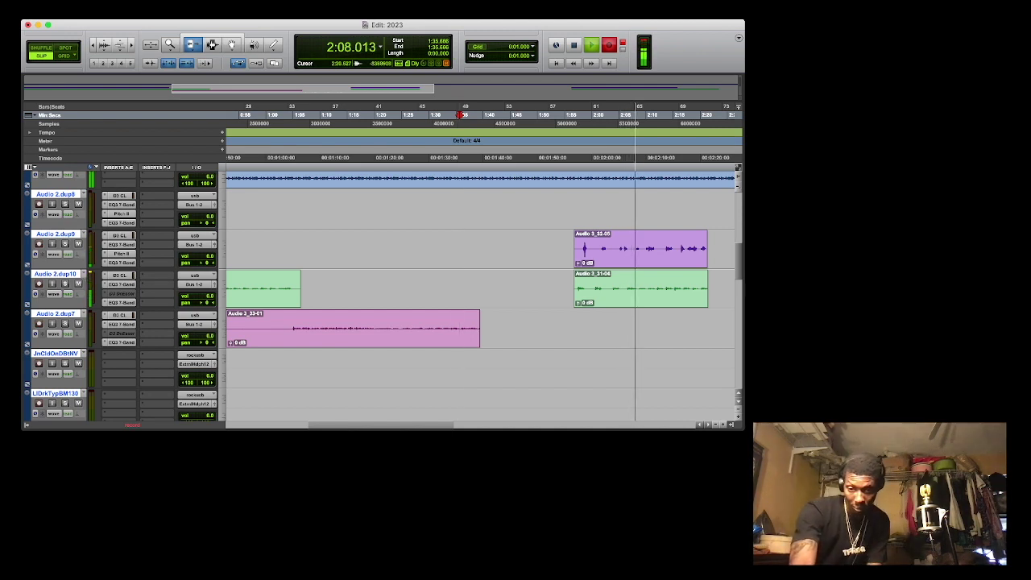
key(r)
key(r)
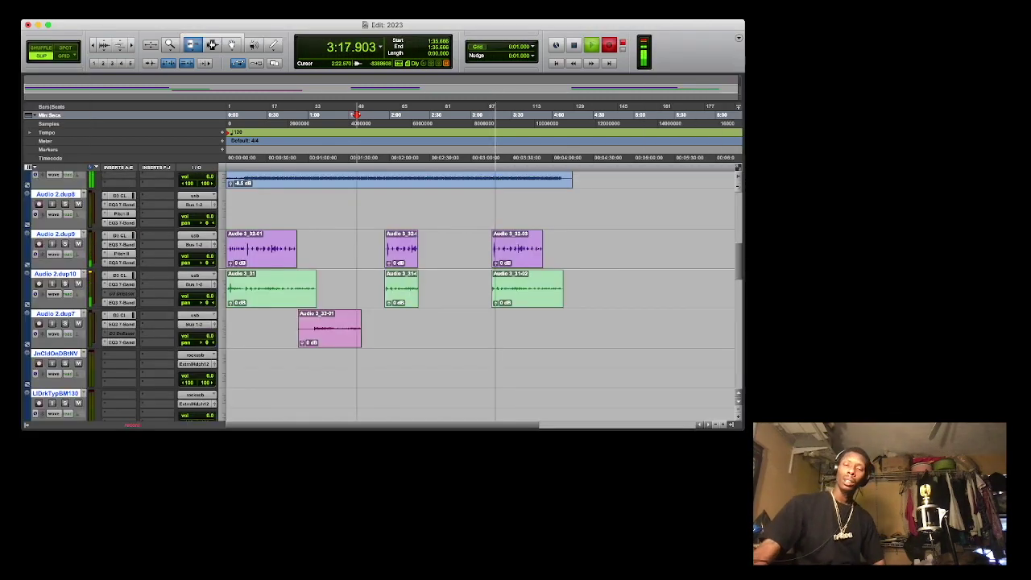
key(space)
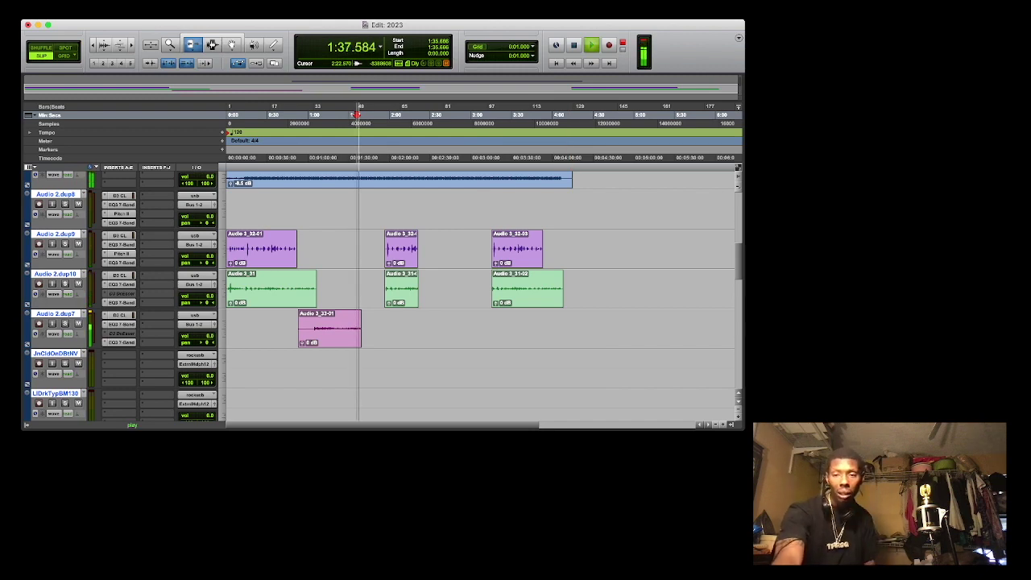
Reorder the Audio 3 track to sit directly above Audio 2.dup7 and move its new take onto Audio 2.dup7 after the first verse clip.
scroll(479, 294, down, 5)
scroll(480, 294, up, 7)
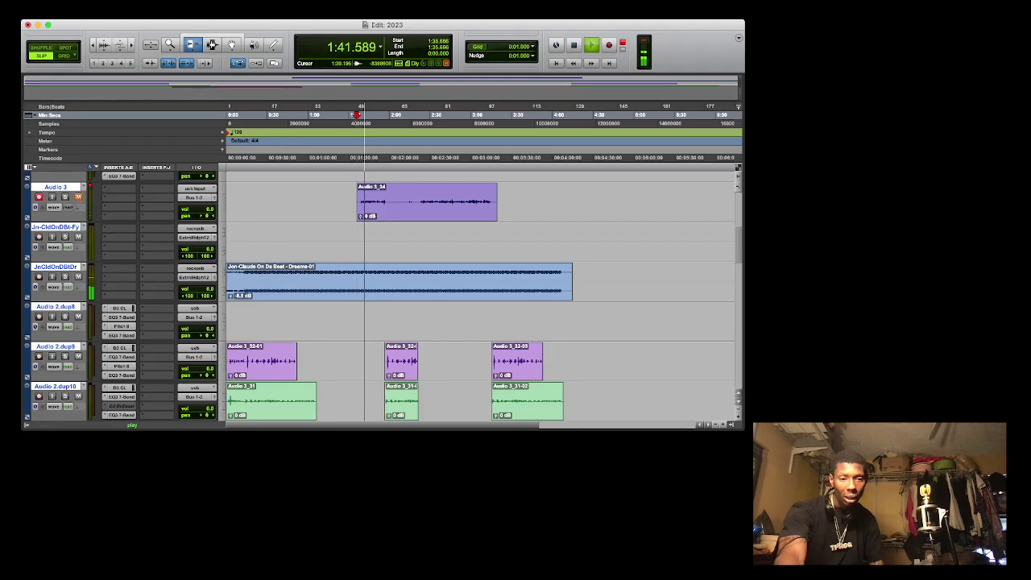
alt+click(56, 187)
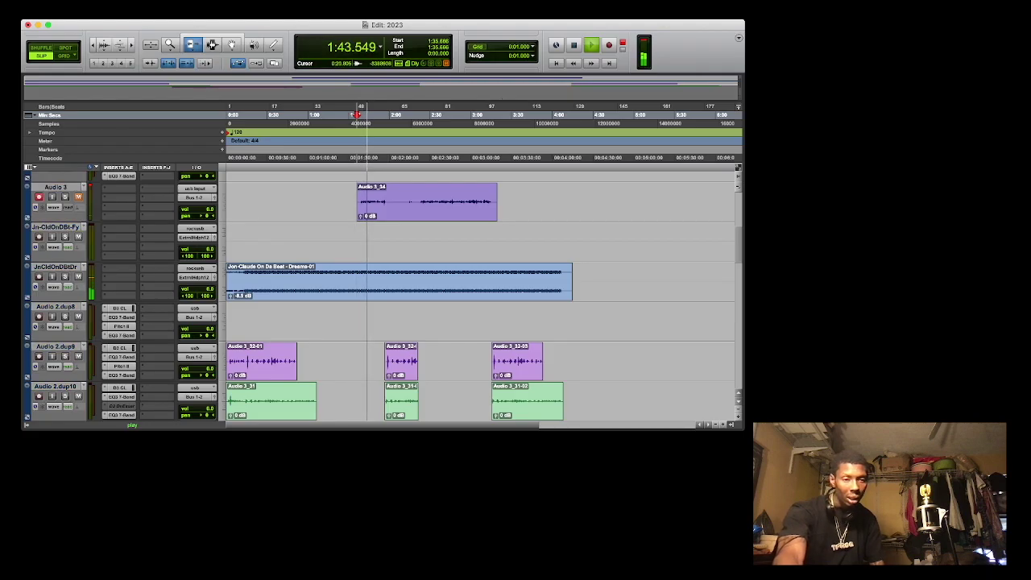
drag(56, 187, 55, 403)
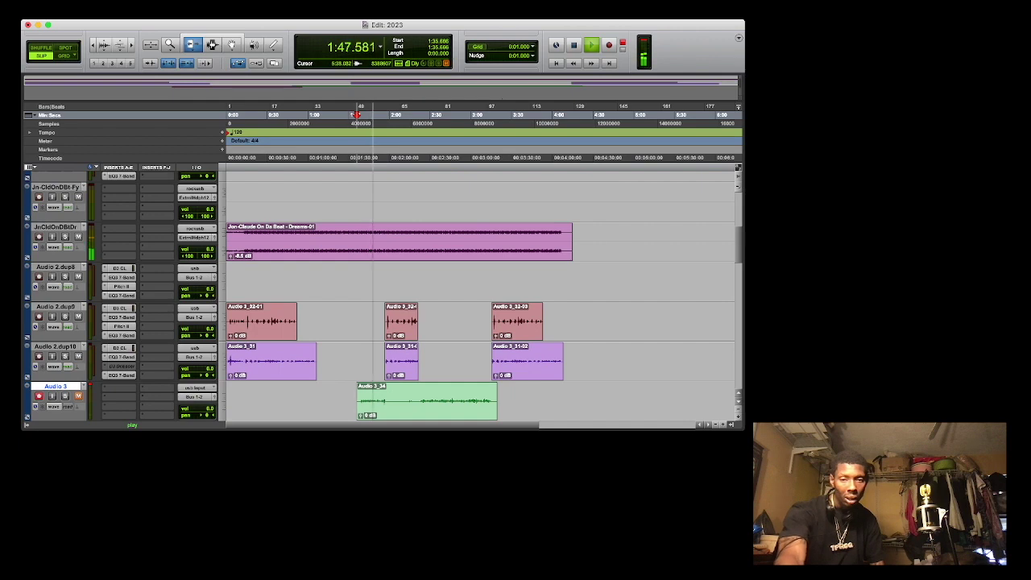
scroll(484, 298, down, 4)
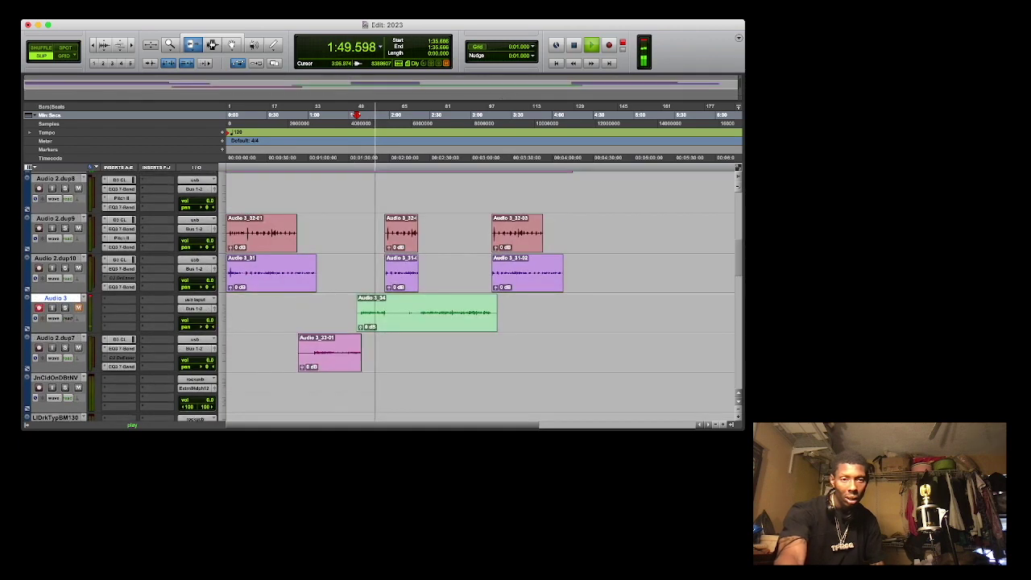
drag(438, 312, 437, 352)
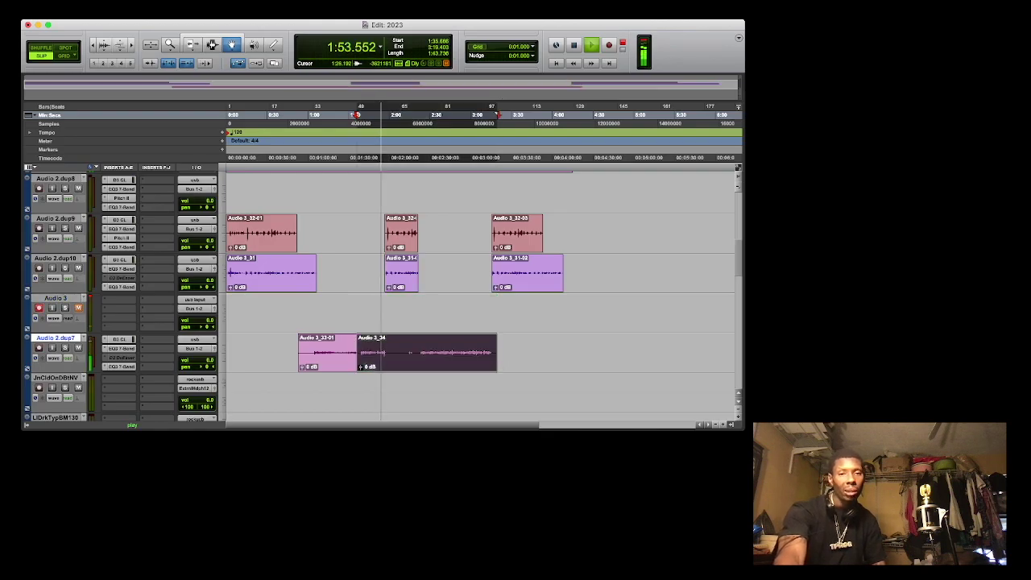
Move the boundary between the two adjoining vocal takes on Audio 2.dup7 to about 1:39.1.
click(345, 115)
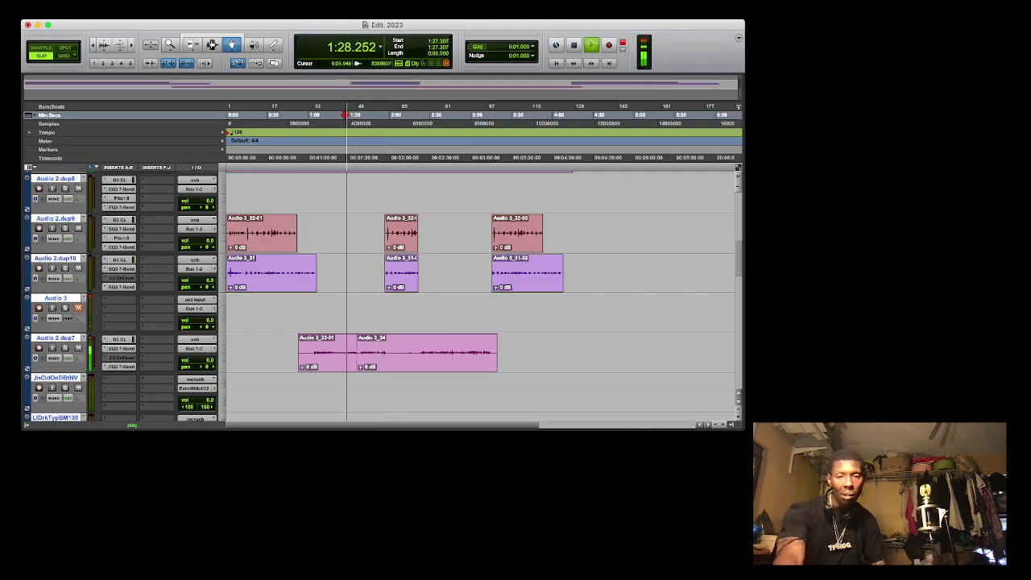
key(t)
key(t)
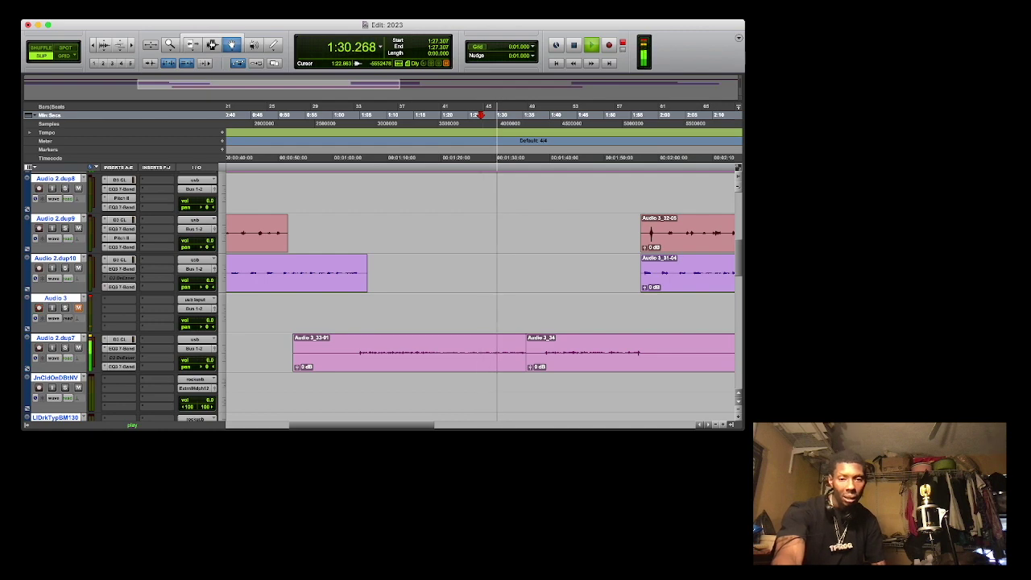
key(F6)
drag(526, 352, 543, 352)
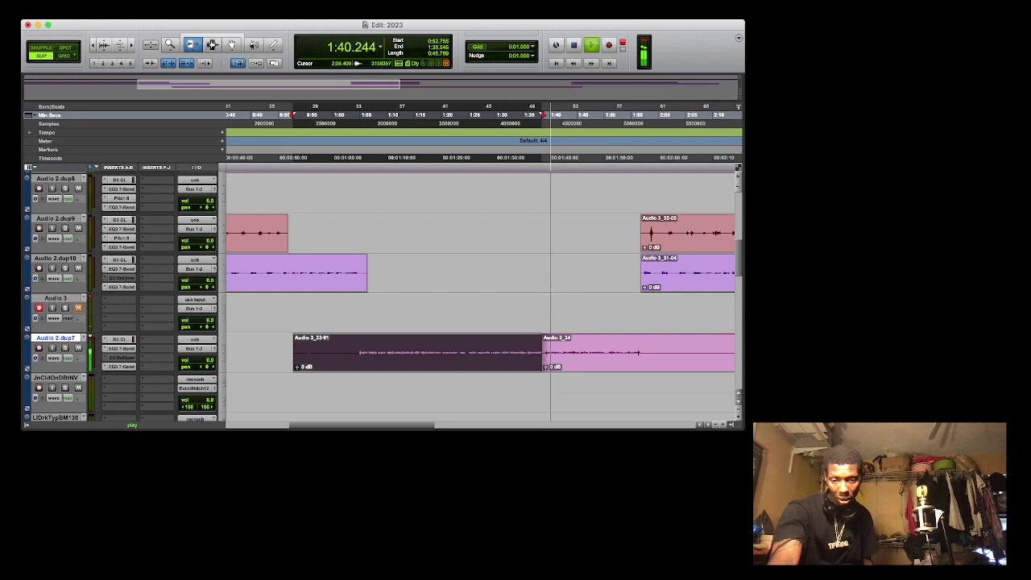
key(t)
key(t)
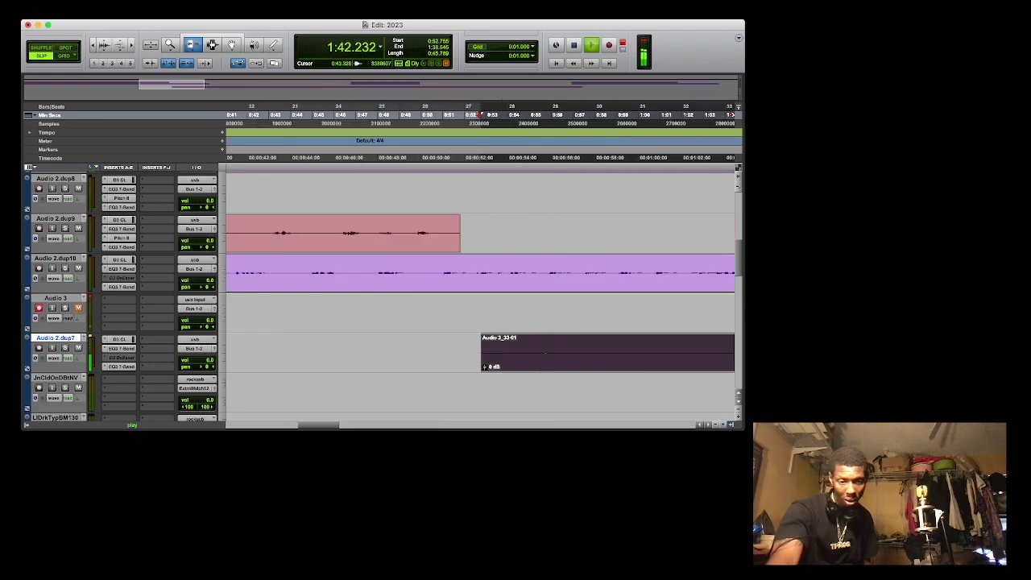
scroll(480, 294, right, 10)
scroll(480, 294, left, 1)
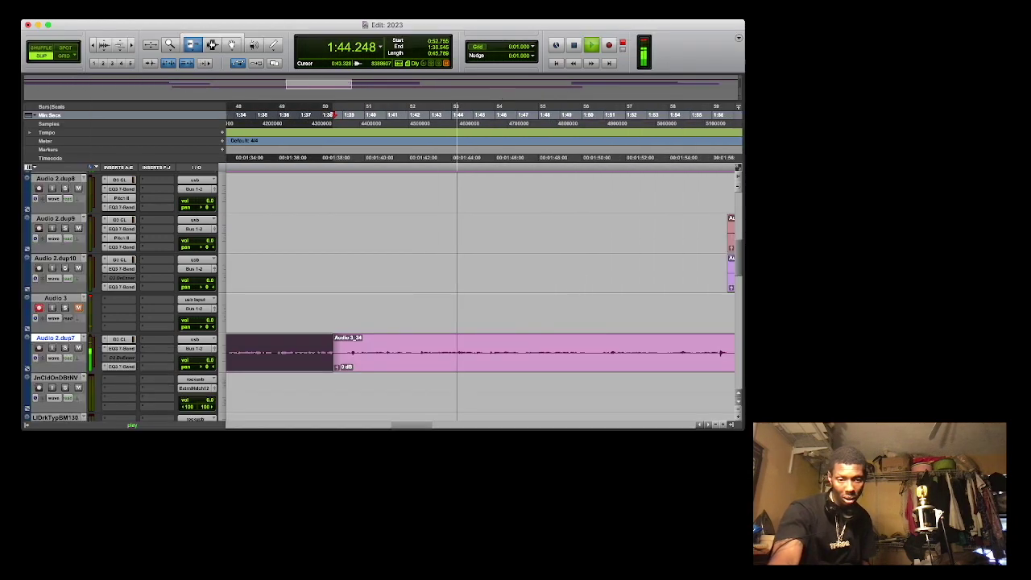
mouse_move(334, 353)
mouse_down()
mouse_move(321, 353)
mouse_move(355, 353)
mouse_move(346, 353)
mouse_up()
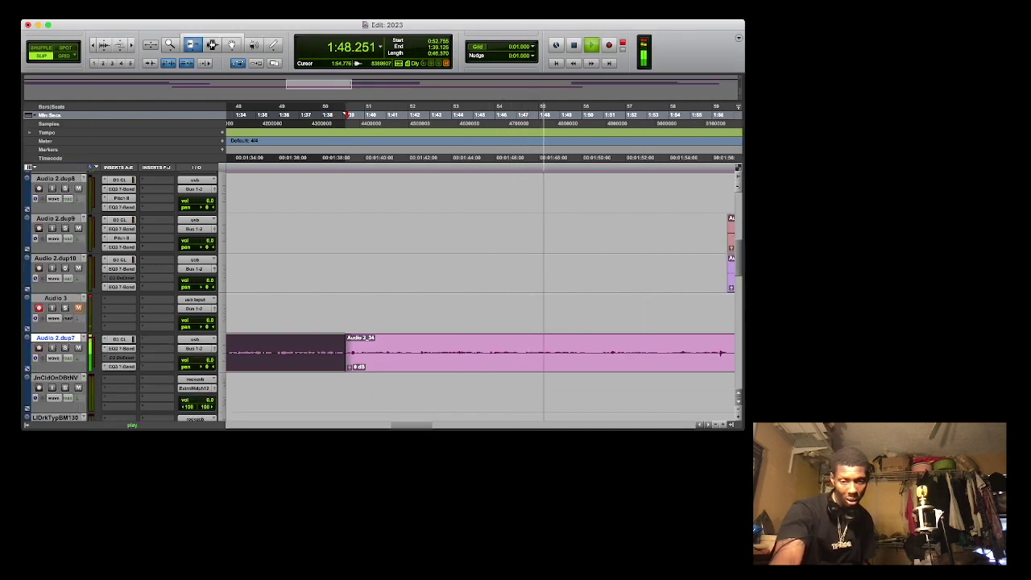
Delete the section of the second vocal take on Audio 2.dup7 between about 1:56.8 and 2:22.5, beneath the second hook.
click(715, 425)
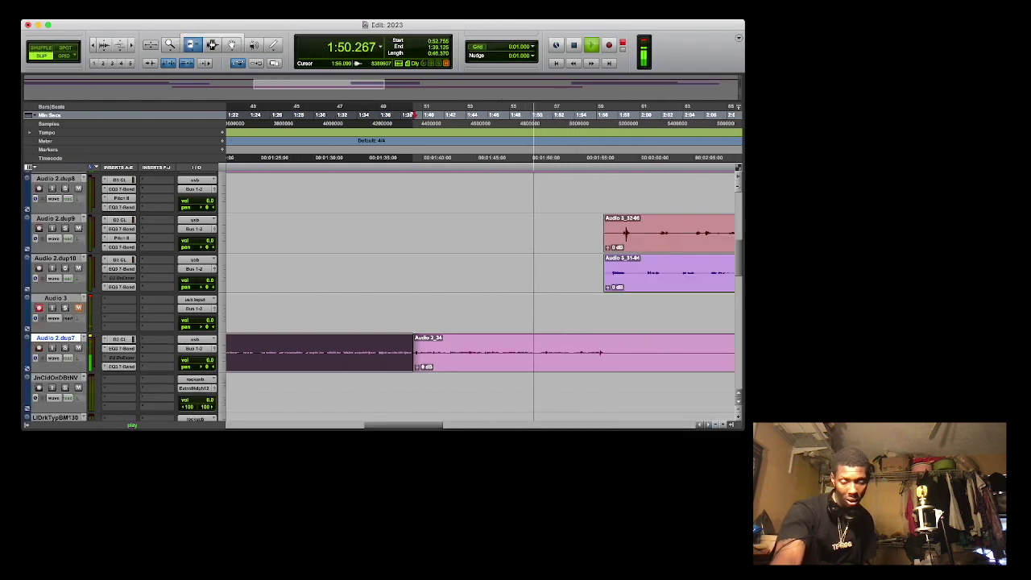
key(super+bracketleft)
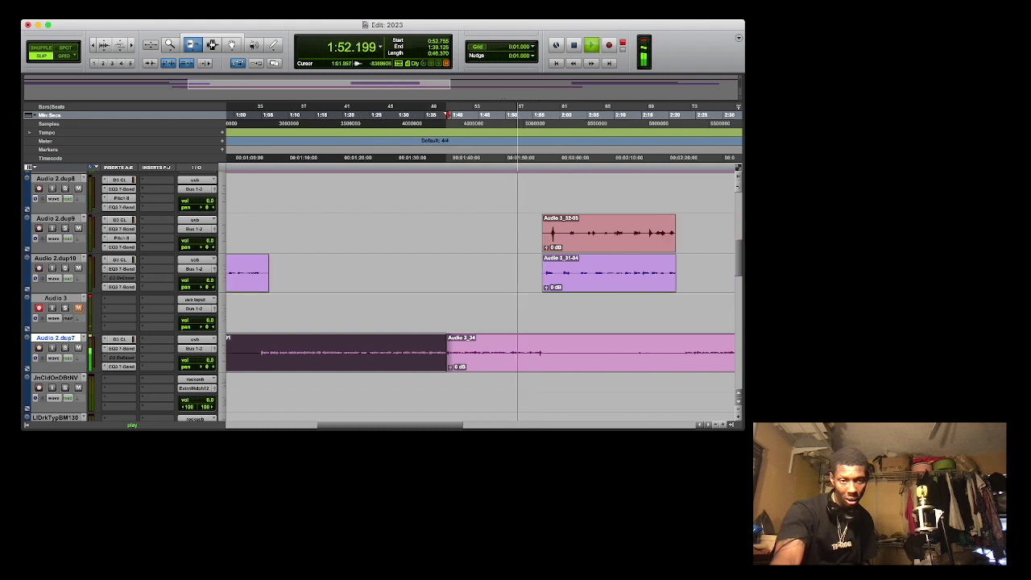
key(F7)
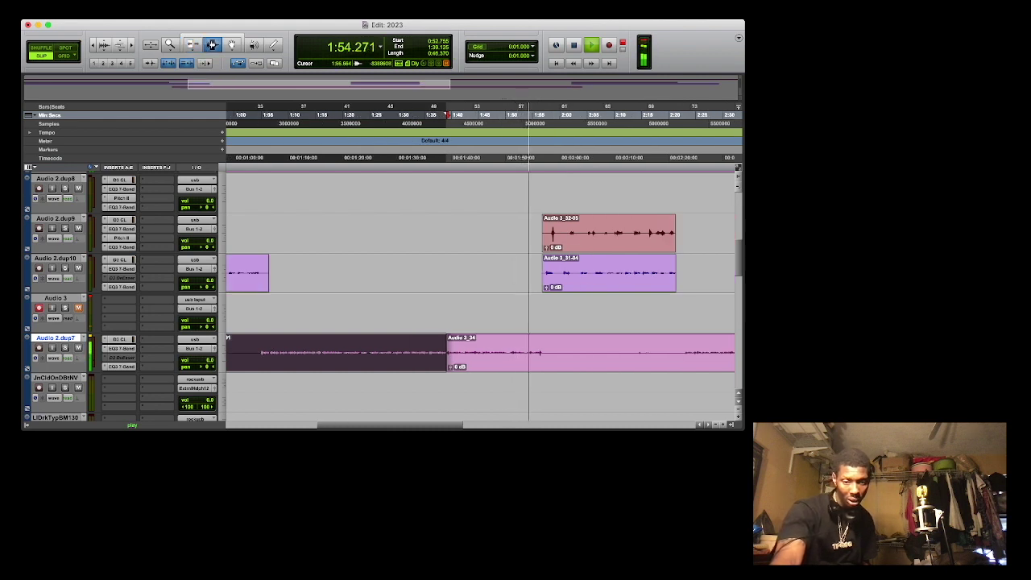
drag(543, 352, 682, 352)
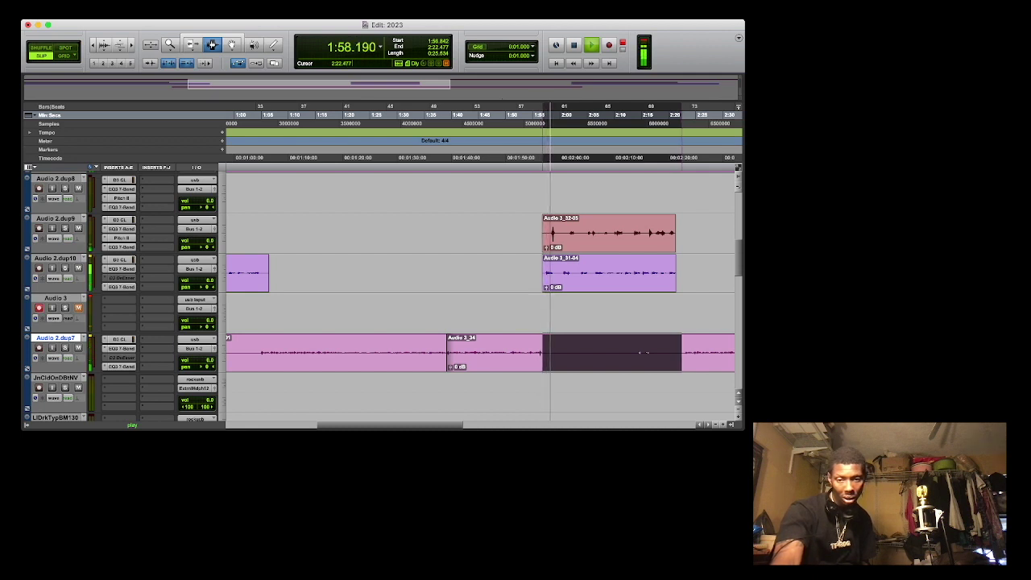
key(Delete)
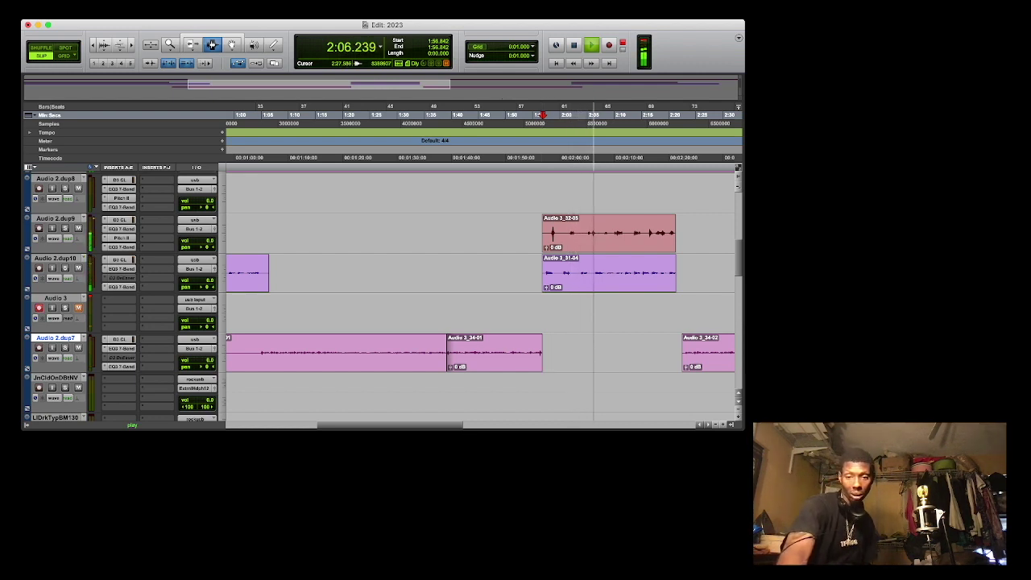
Remove the end of the last vocal clip on Audio 2.dup7 from about 3:16.9 onward.
key(r)
key(r)
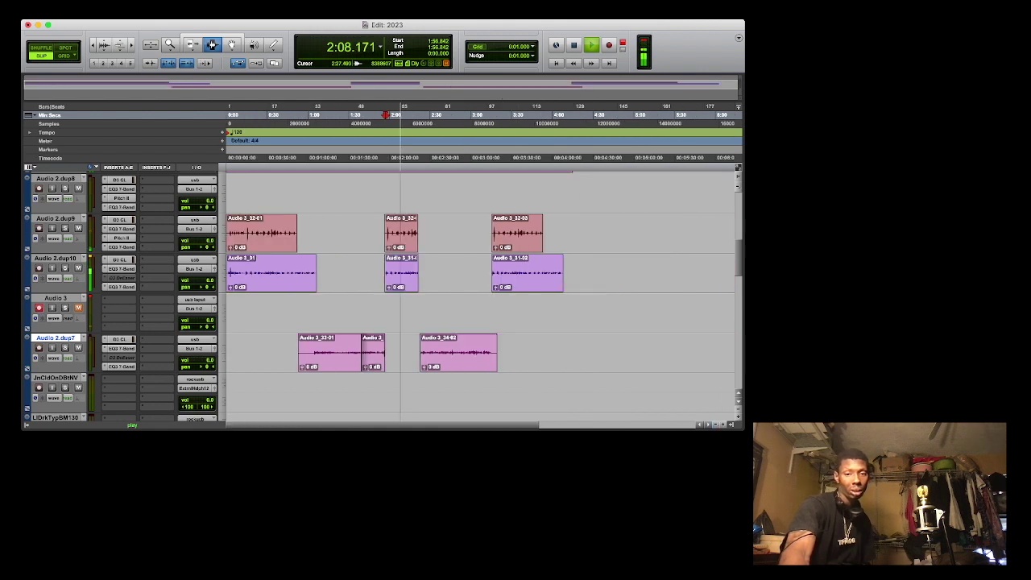
drag(494, 351, 550, 348)
key(BackSpace)
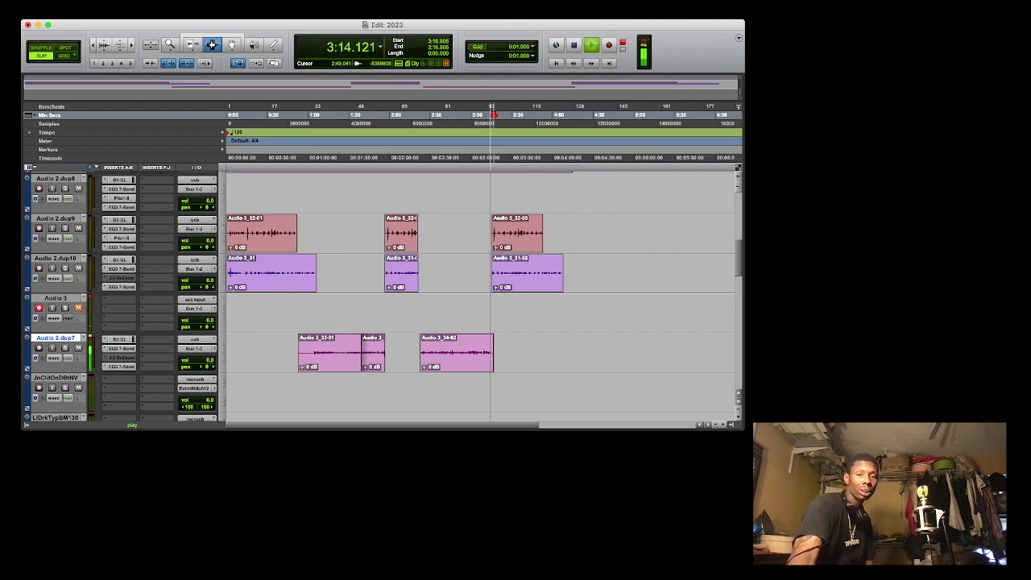
Move the last verse clip from Audio 2.dup7 to Audio 2.dup8 at the same time position and play from about 3:01.7.
key(F8)
drag(464, 352, 456, 192)
click(473, 115)
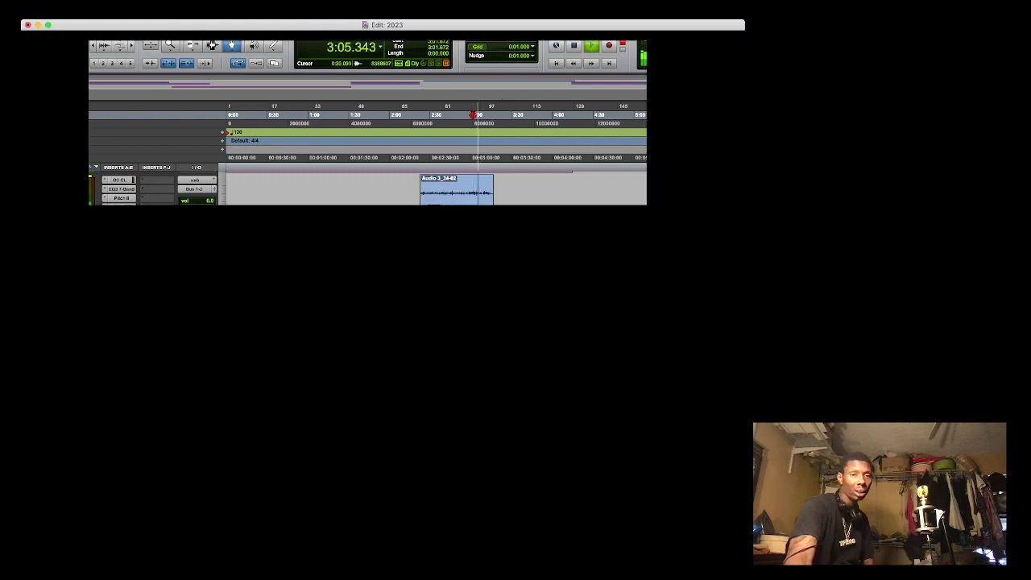
Trim the start of the first verse clip to about 1:03.8 and reorder its Audio 2.dup7 track above Audio 3.
key(F6)
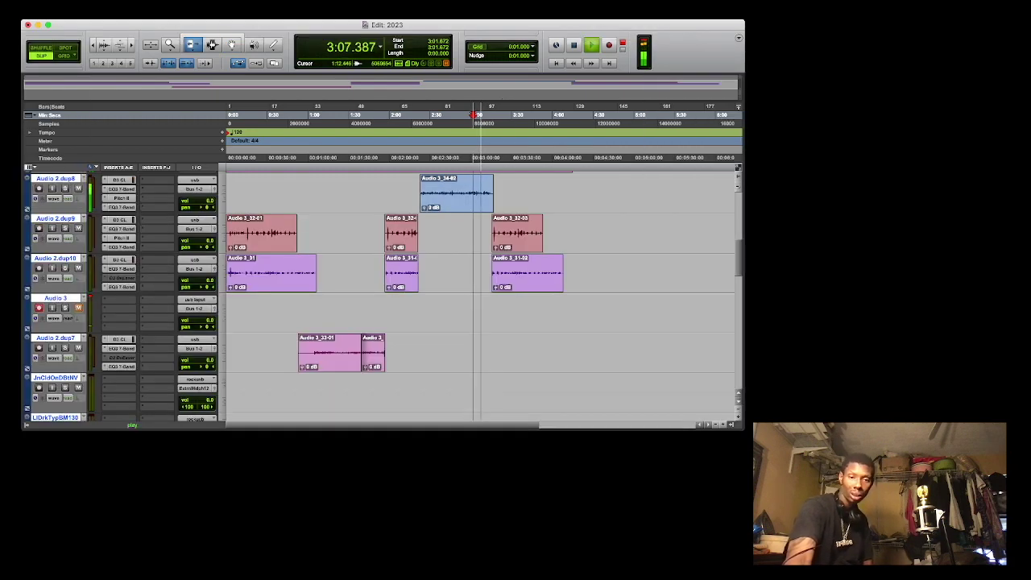
click(312, 352)
drag(313, 352, 311, 352)
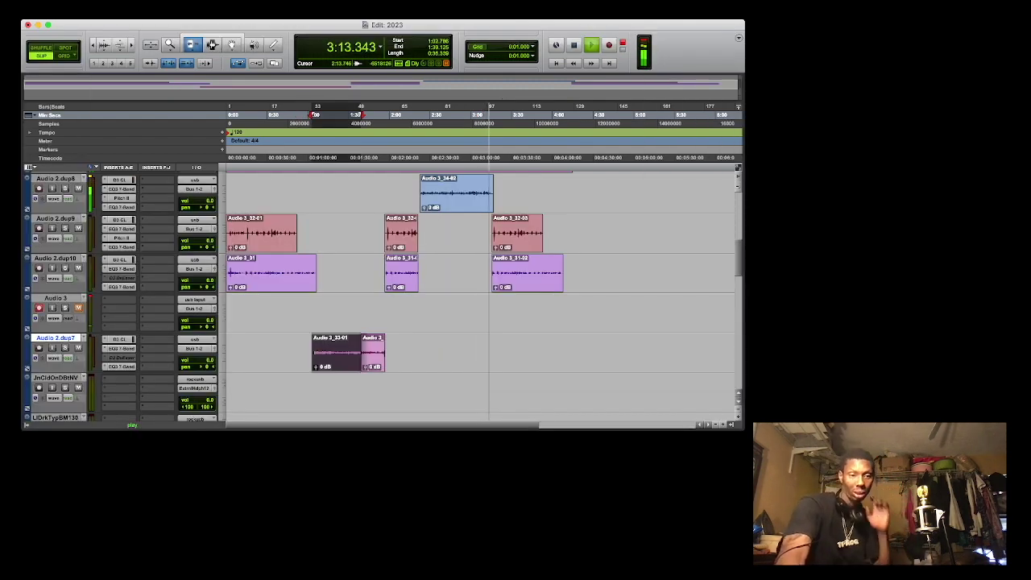
drag(56, 337, 56, 298)
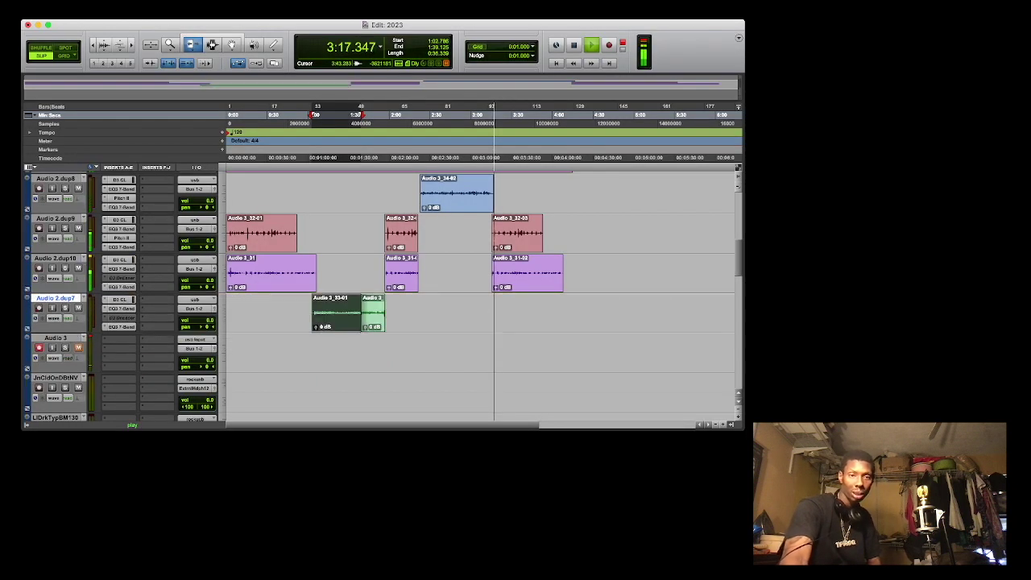
Stop playback and delete the Dreams beat and all vocal clips from 0:00 to about 4:14.5.
key(F8)
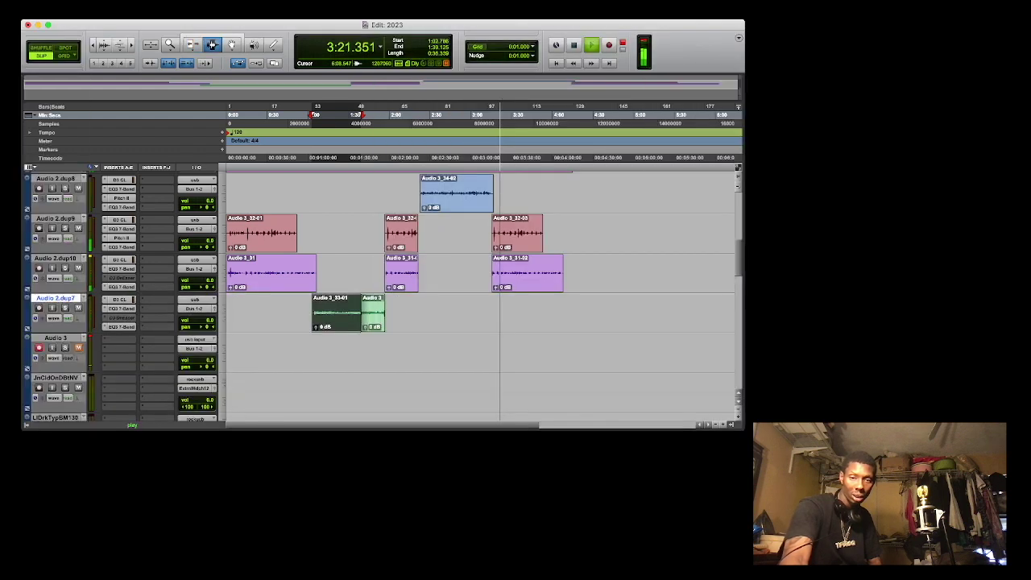
scroll(479, 290, up, 2)
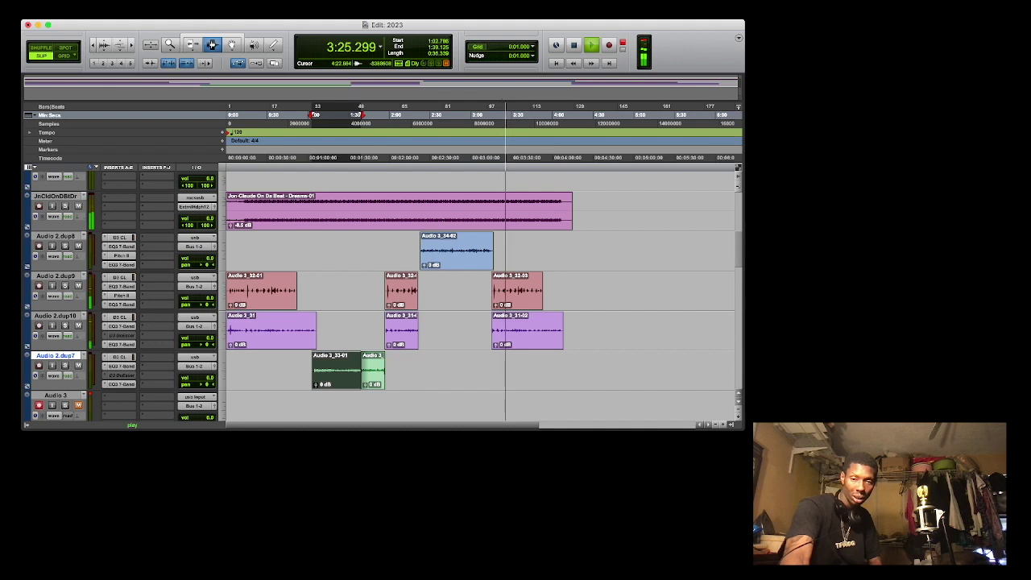
click(572, 211)
drag(572, 211, 227, 370)
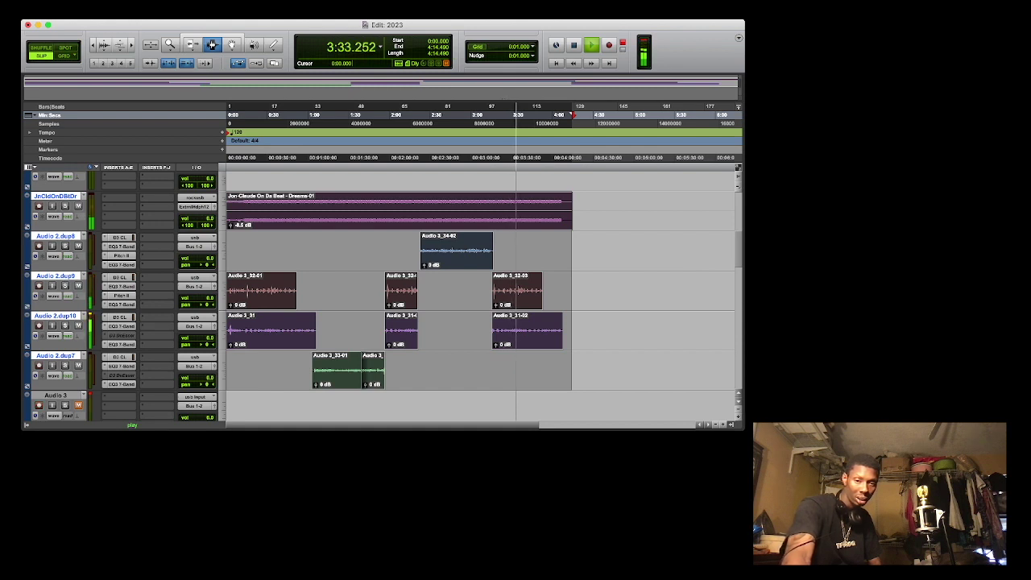
key(space)
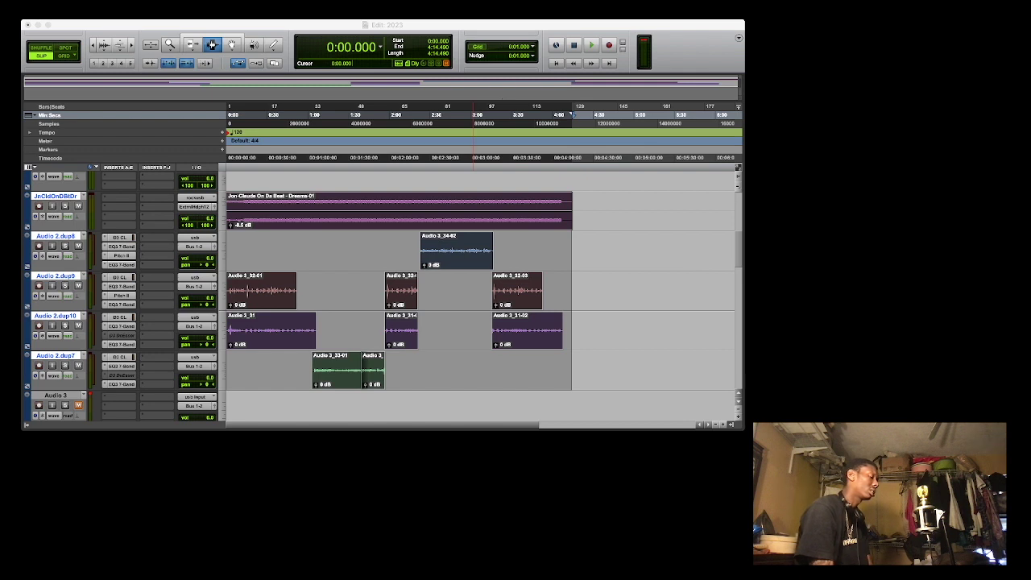
key(super+Tab)
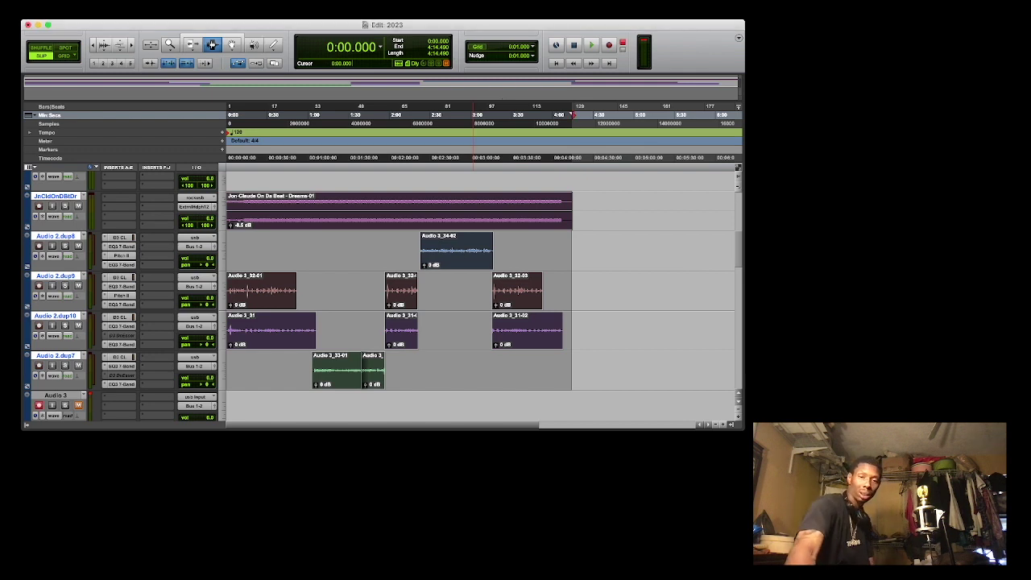
key(Delete)
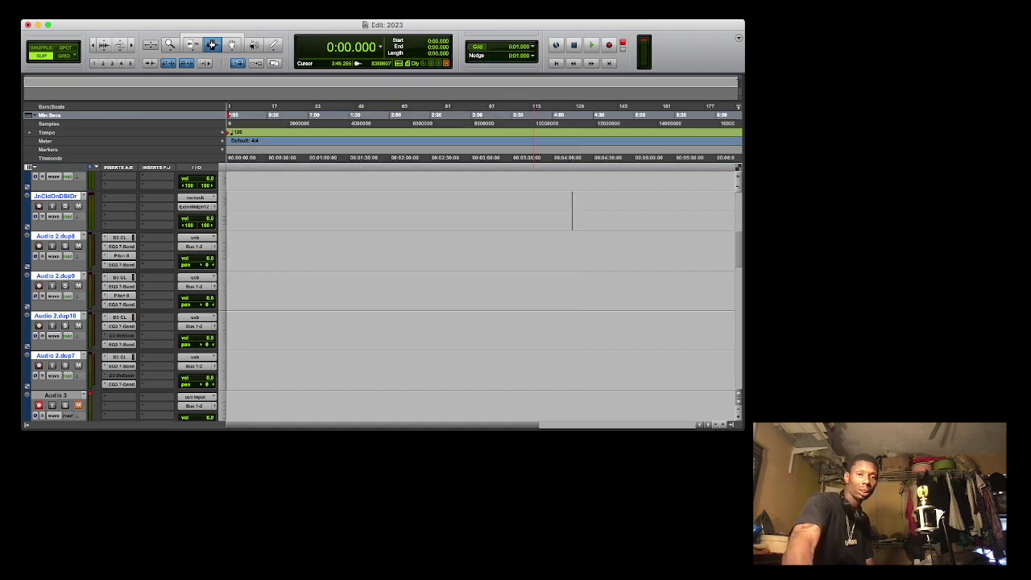
Bring in the 1500 beat on its own track between Audio 2.dup8 and Audio 2.dup9, and play it from the start.
drag(549, 251, 523, 211)
key(Delete)
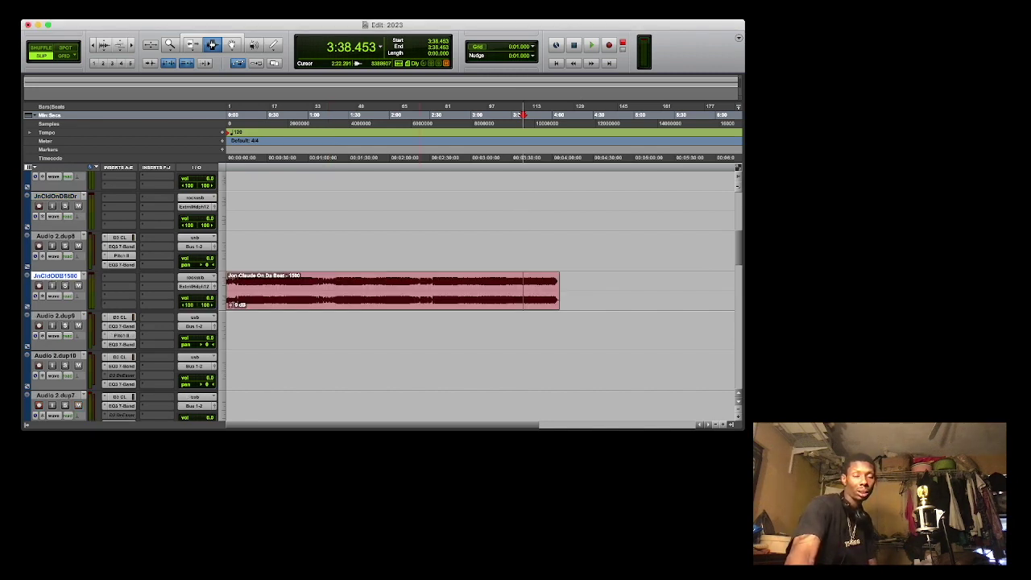
key(space)
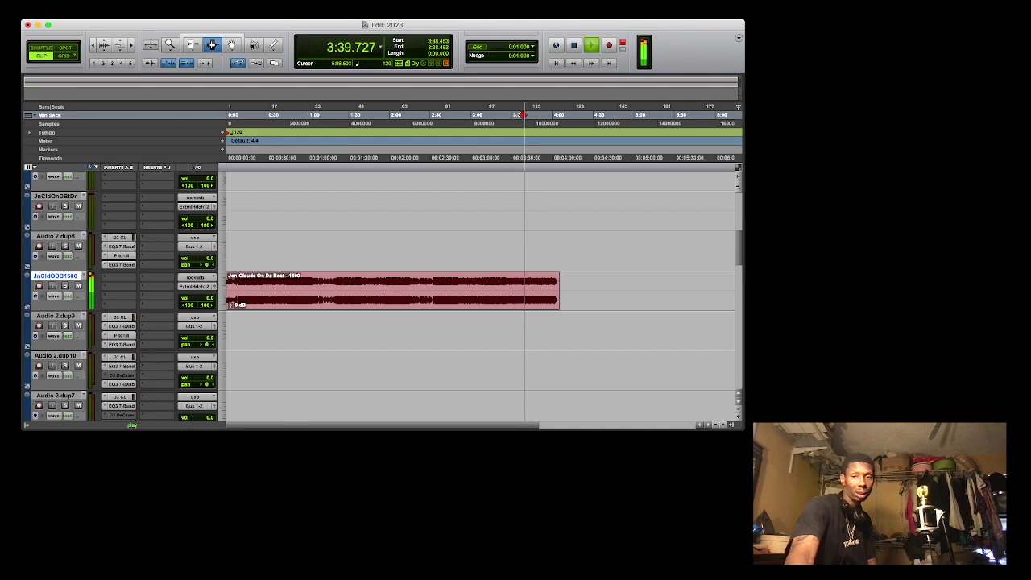
key(space)
key(Return)
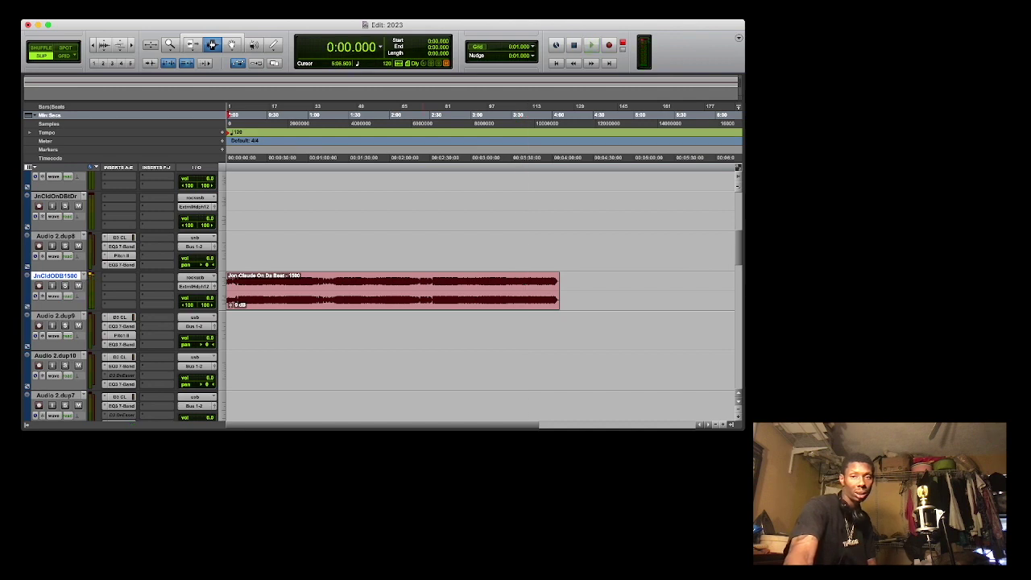
key(space)
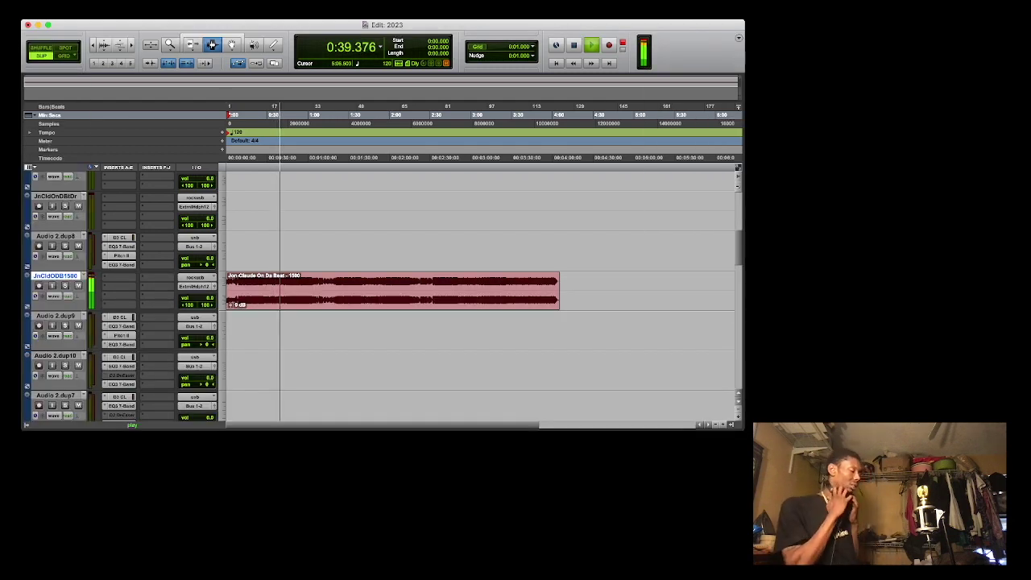
Record a vocal take on Audio 3 over the 1500 beat from the start to about 0:45.8.
key(space)
key(super+space)
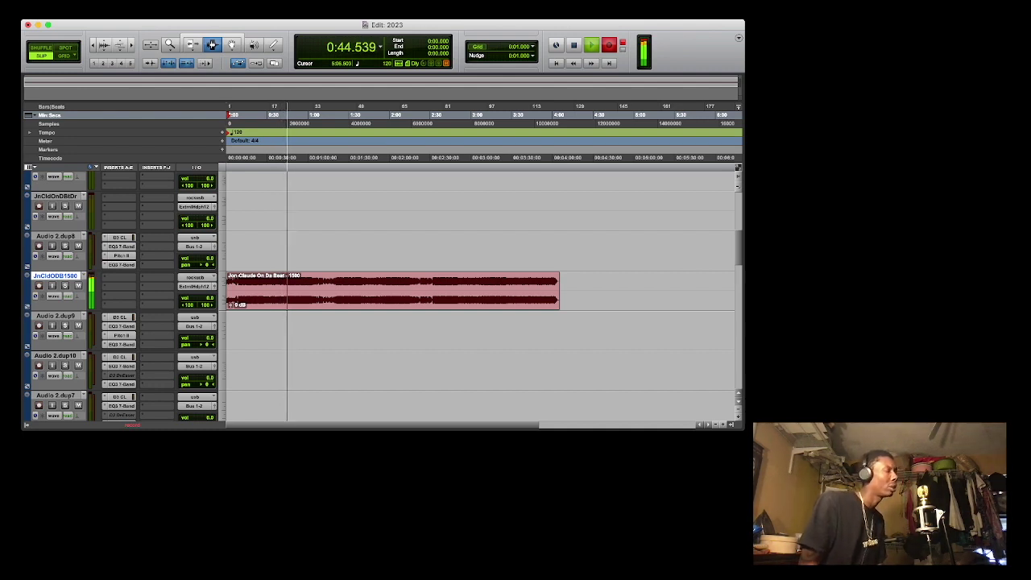
key(space)
key(Return)
Play back the new vocal take from the start and move it from Audio 3 to Audio 2.dup9 in the same position.
key(space)
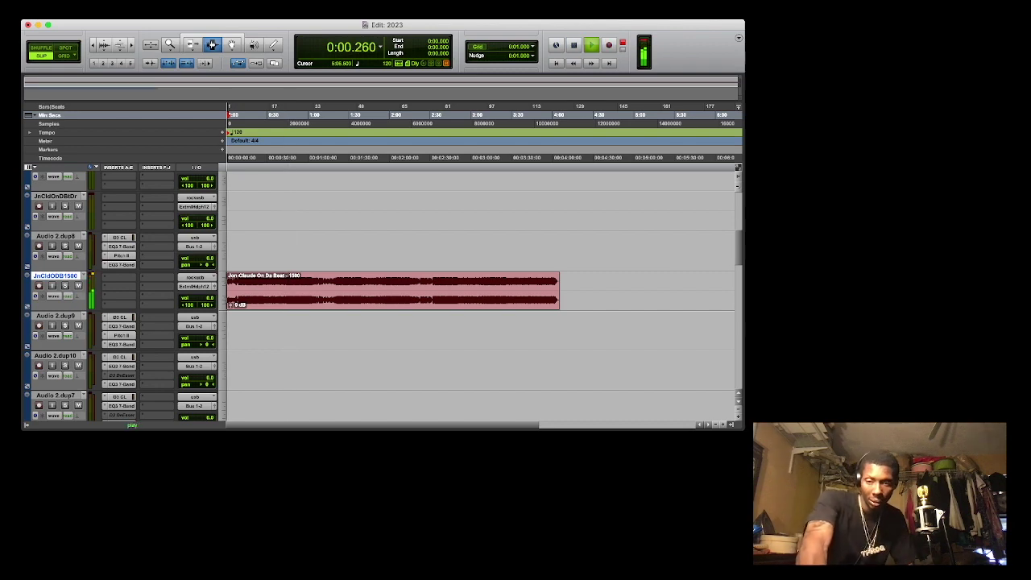
scroll(481, 294, down, 5)
scroll(480, 294, up, 3)
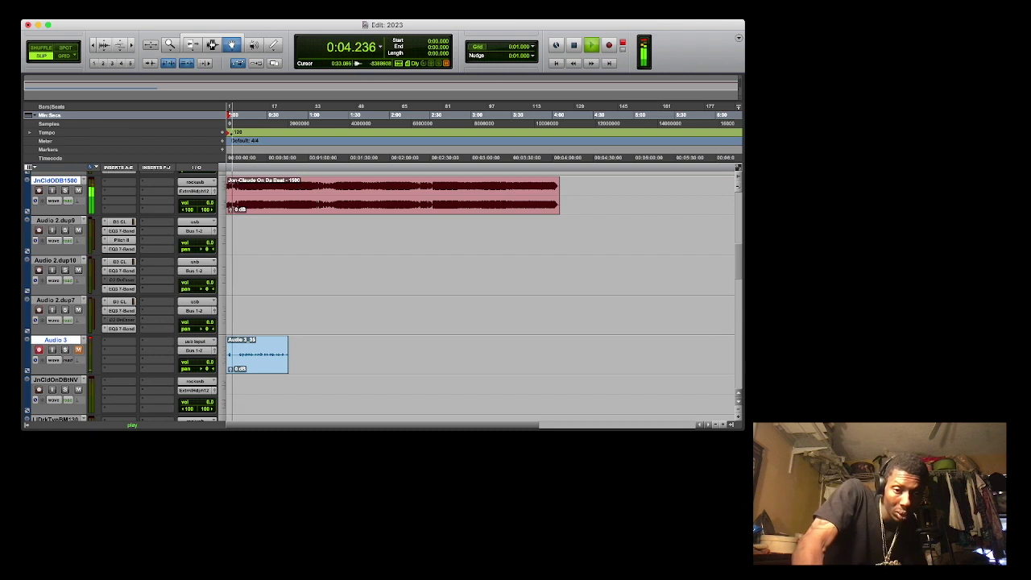
drag(278, 354, 278, 235)
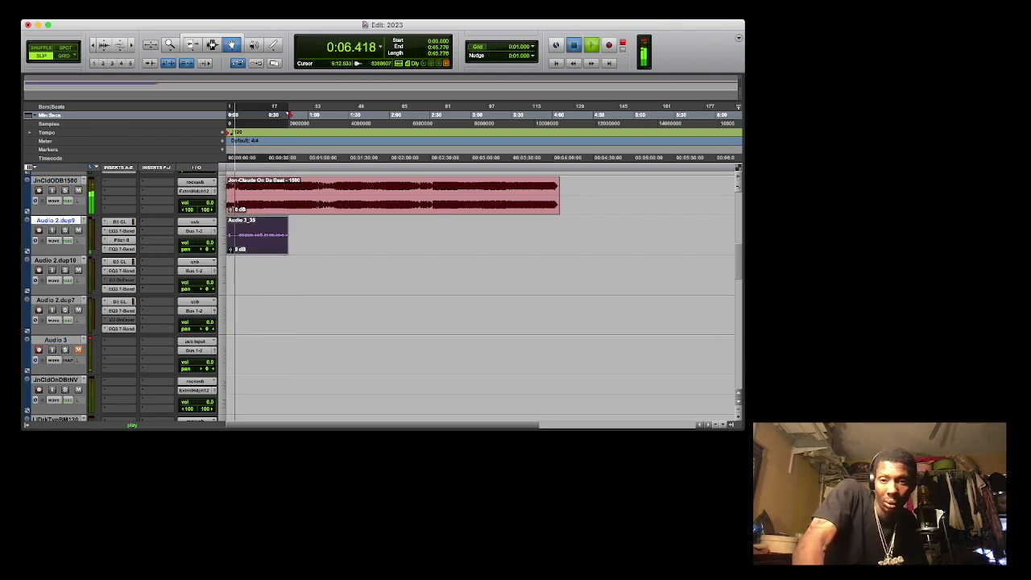
Record a second vocal take on Audio 3 from 0:00 to about 0:45, moving the first take down to Audio 2.dup10 meanwhile.
key(space)
key(Return)
key(super+space)
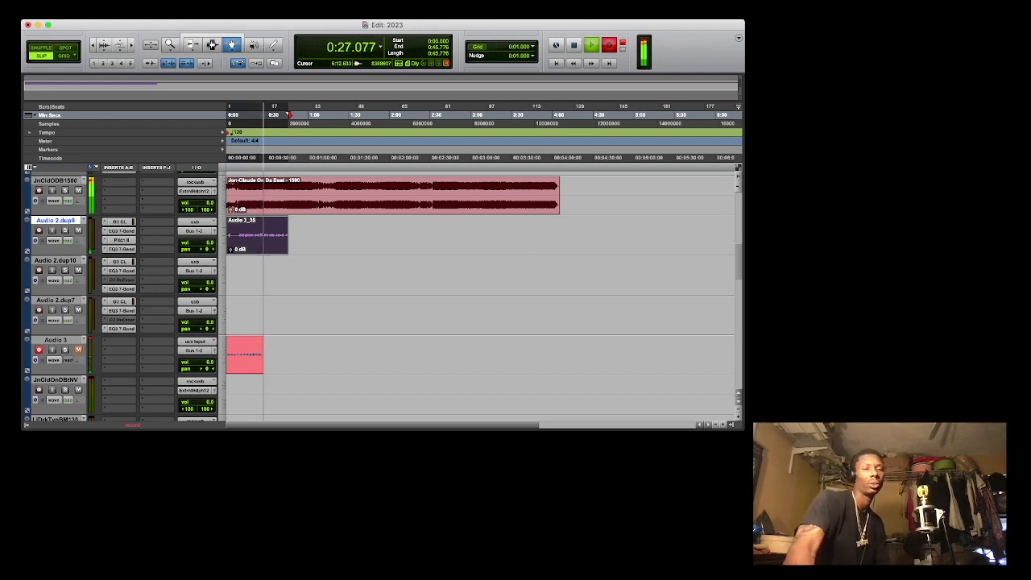
drag(256, 235, 256, 275)
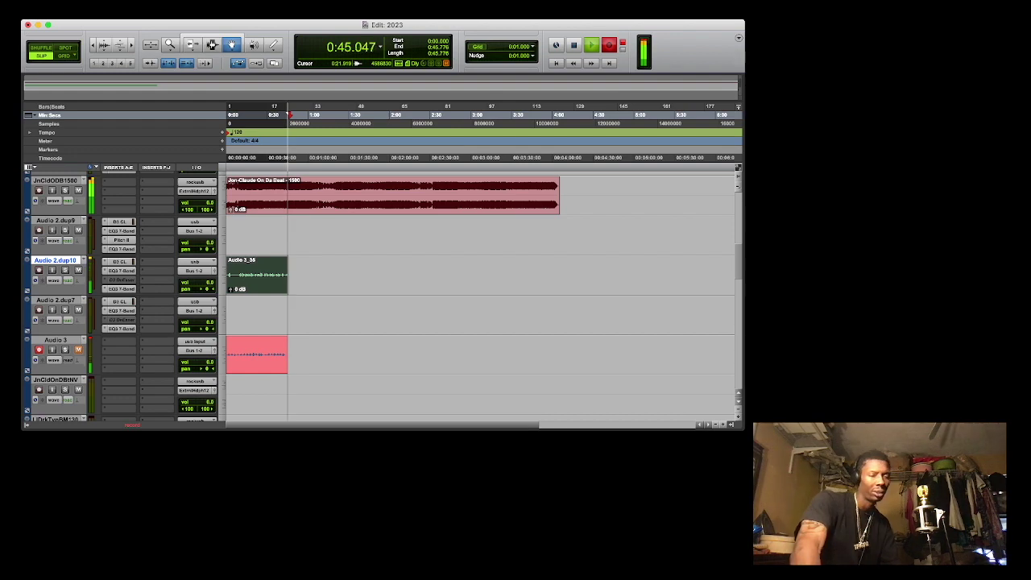
key(space)
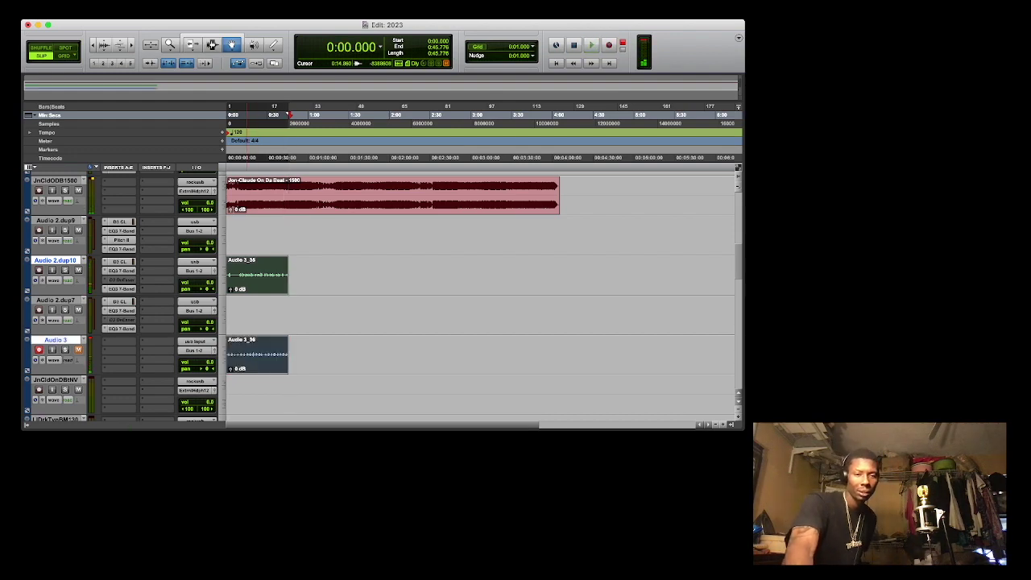
Move the second vocal take from Audio 3 to Audio 2.dup7 and play both layered takes from the start.
click(231, 314)
click(231, 342)
drag(243, 345, 243, 310)
key(space)
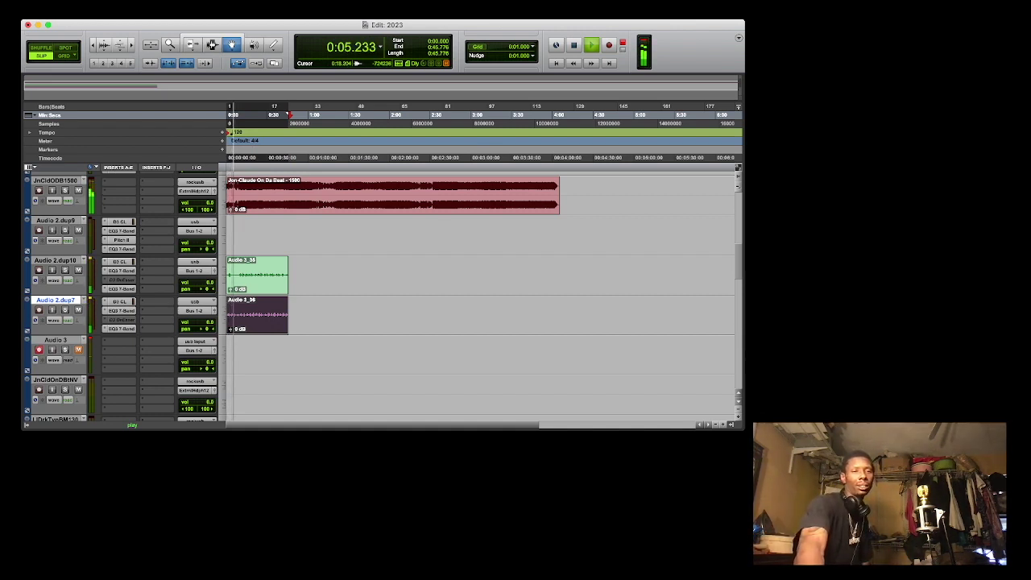
Lower the 1500 beat's clip gain and open the compressor on Audio 2.dup10 while playing the mix from about 0:06.6.
click(119, 301)
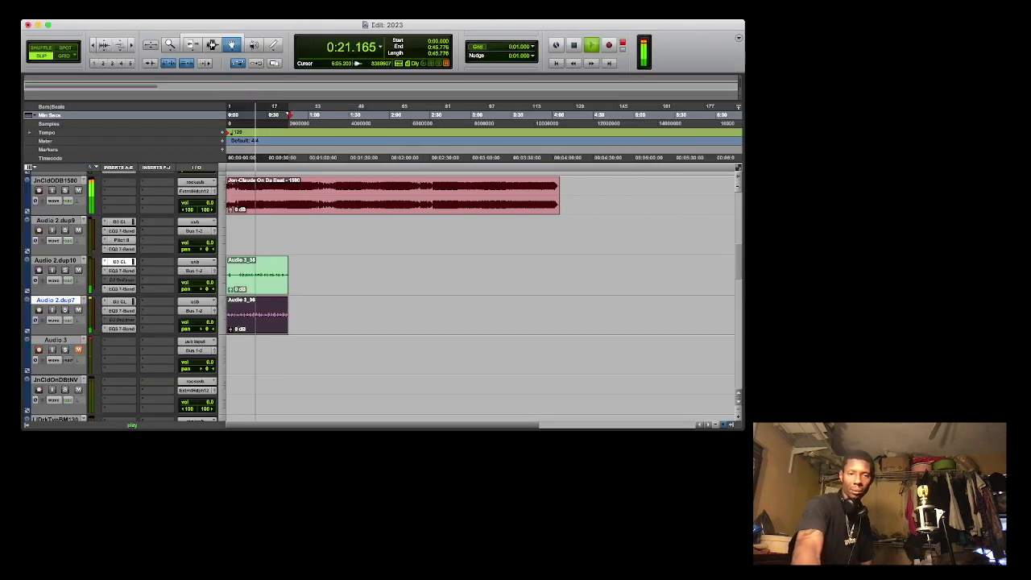
key(t)
key(t)
key(t)
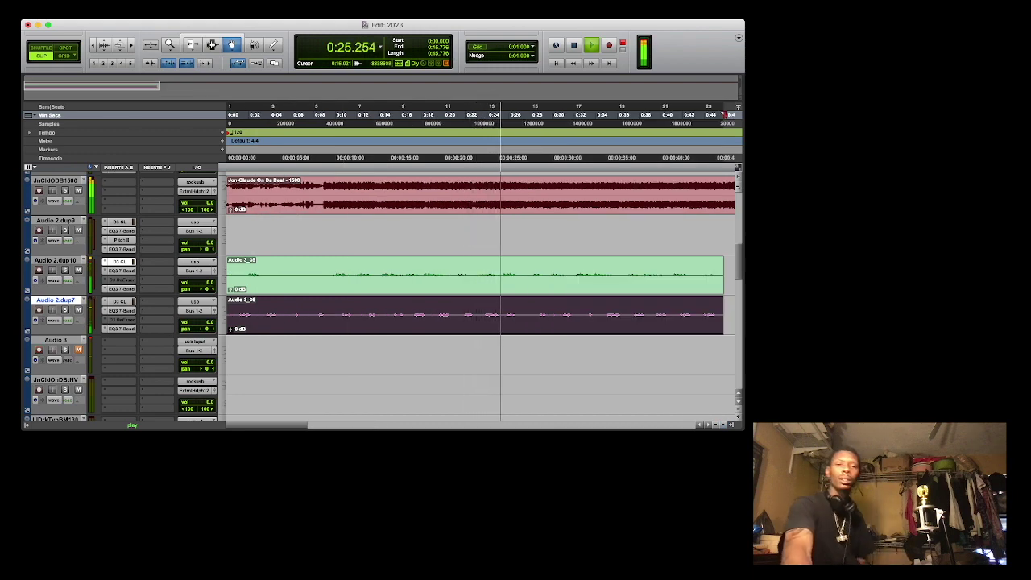
click(385, 114)
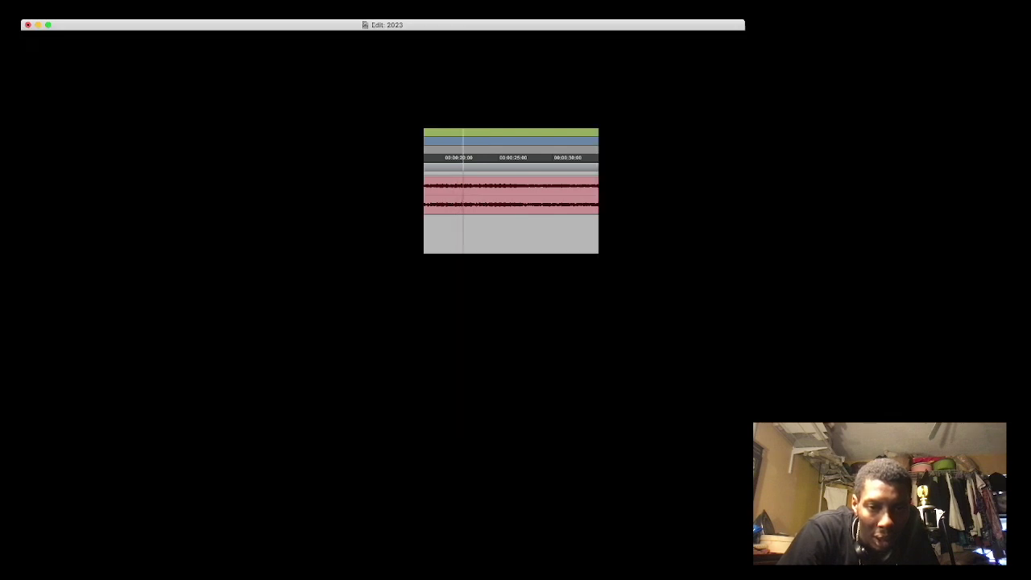
key(space)
key(space)
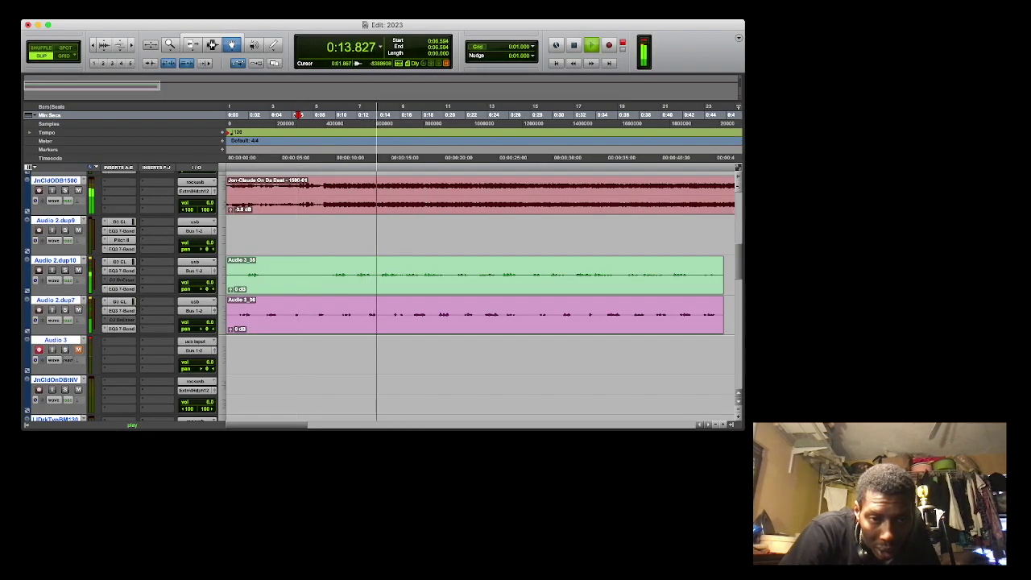
click(119, 261)
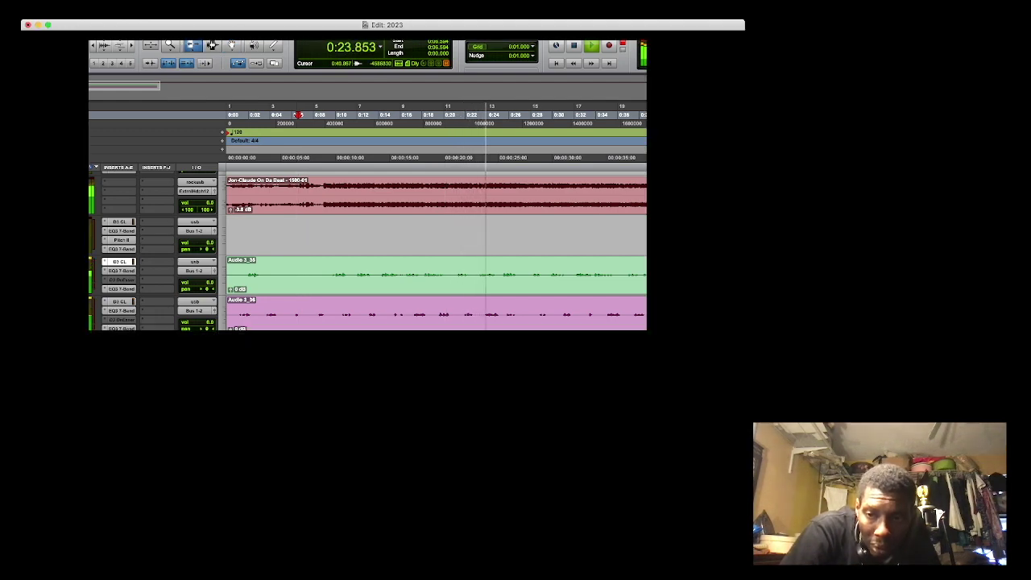
Trim both vocal clips to end at about 0:45.2 and delete the Audio 2.dup10 section between about 0:03.4 and 0:09.5.
click(717, 276)
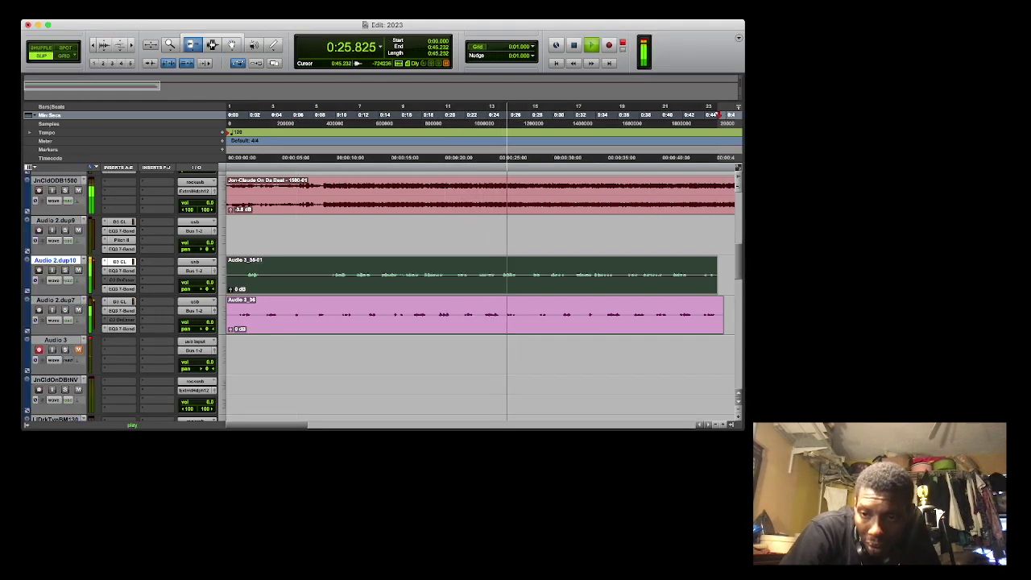
click(717, 314)
click(715, 424)
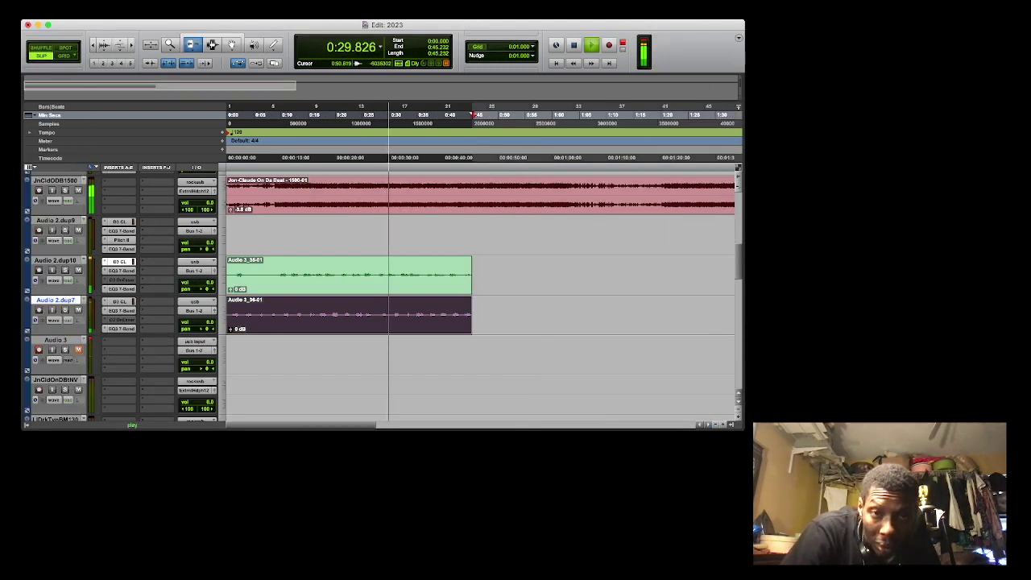
click(213, 44)
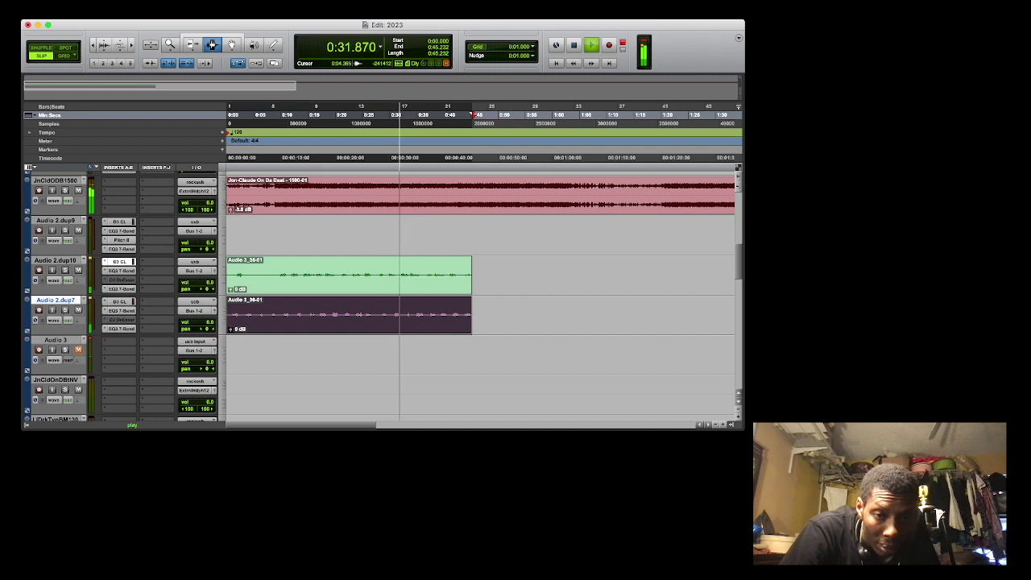
drag(245, 275, 278, 275)
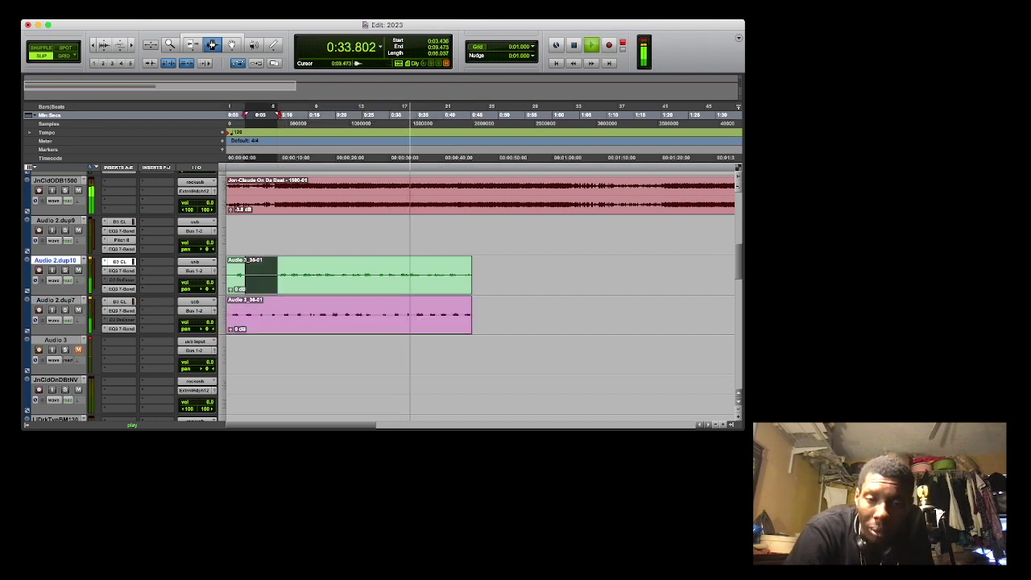
key(Delete)
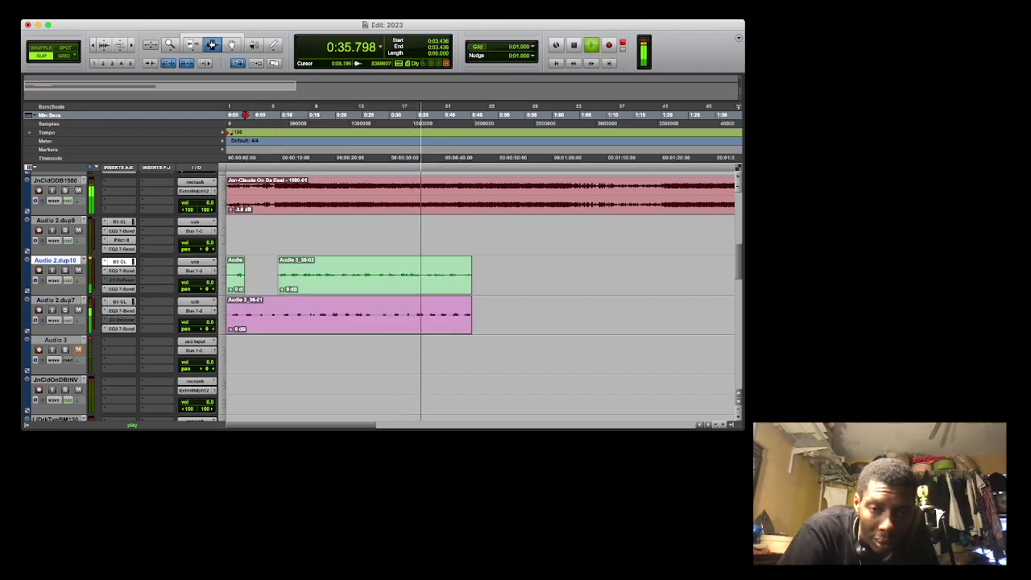
Copy both vocal layers from about 0:09.4 onward and paste them on the same tracks at about 1:55.2 and 3:32.1.
drag(278, 274, 514, 314)
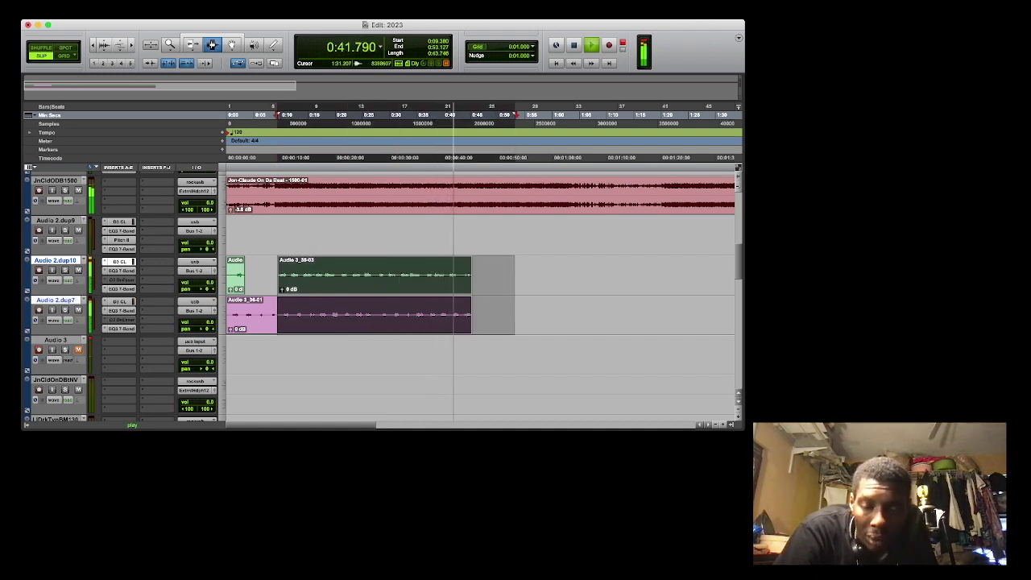
click(715, 425)
click(715, 424)
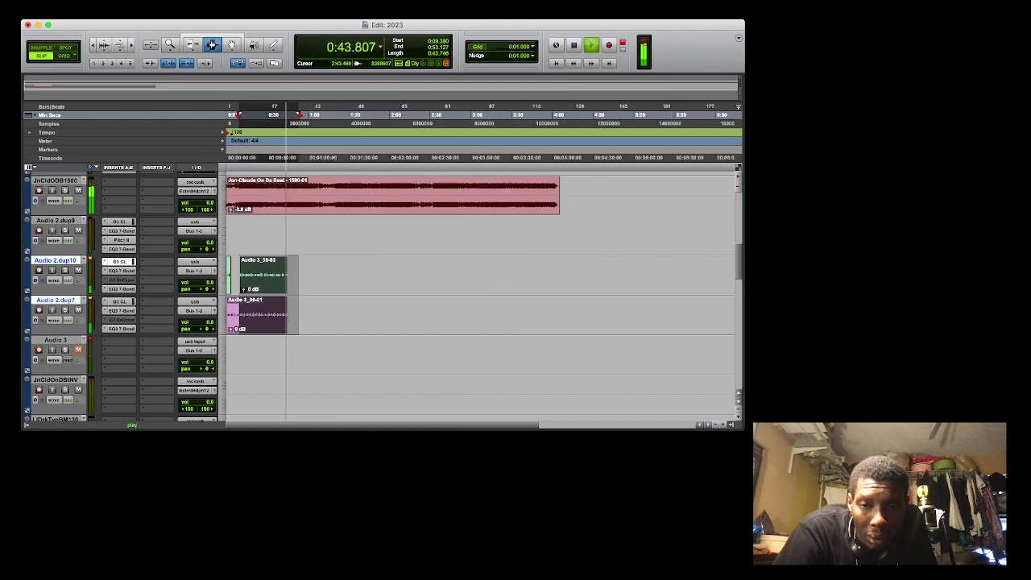
key(space)
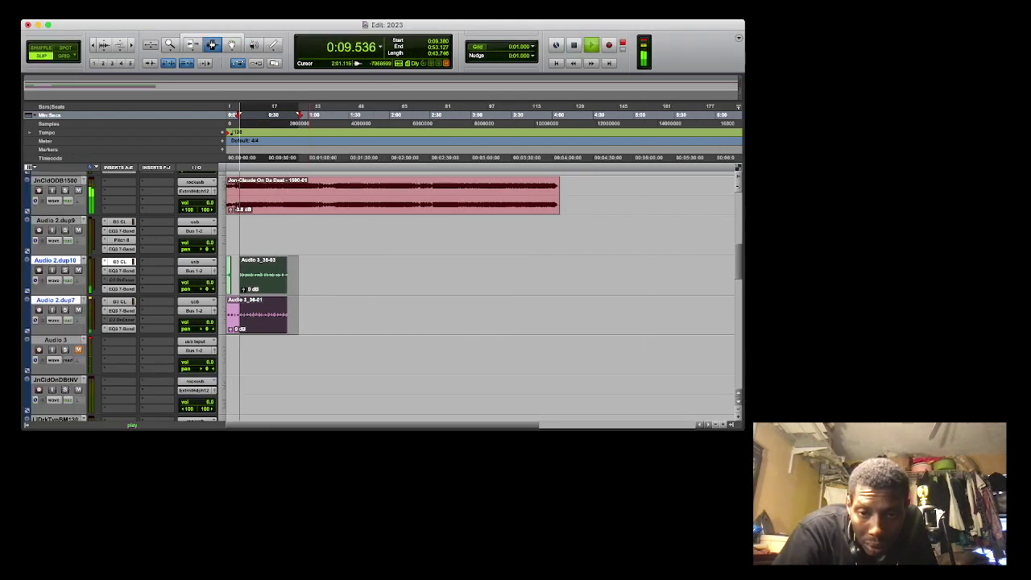
drag(382, 275, 429, 315)
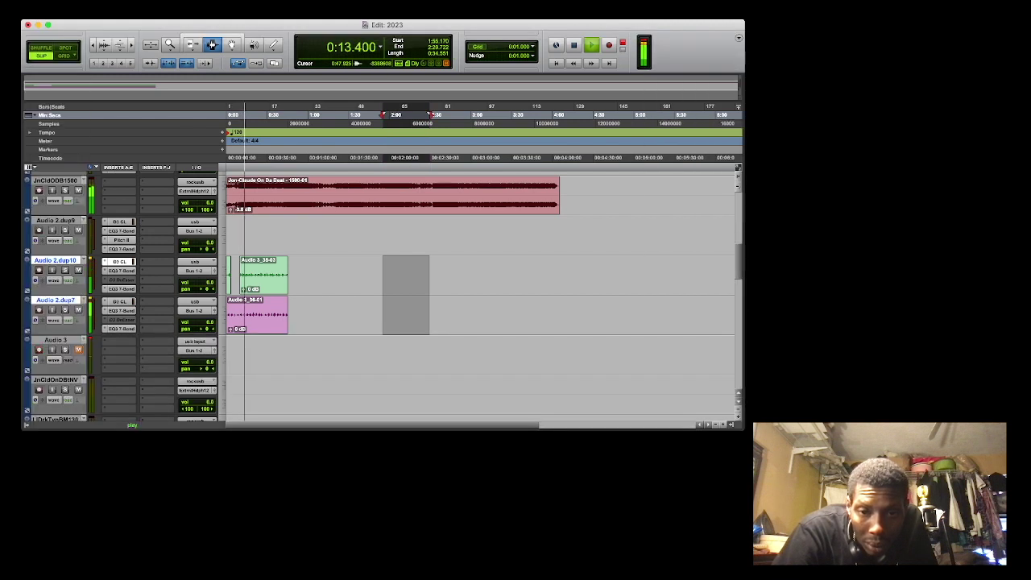
key(super+v)
drag(514, 275, 579, 316)
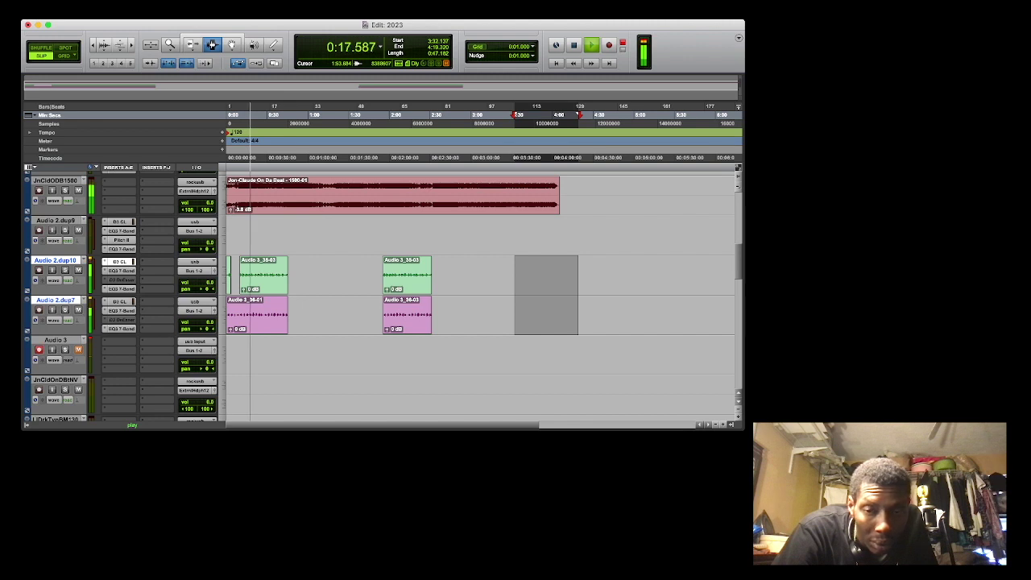
key(super+v)
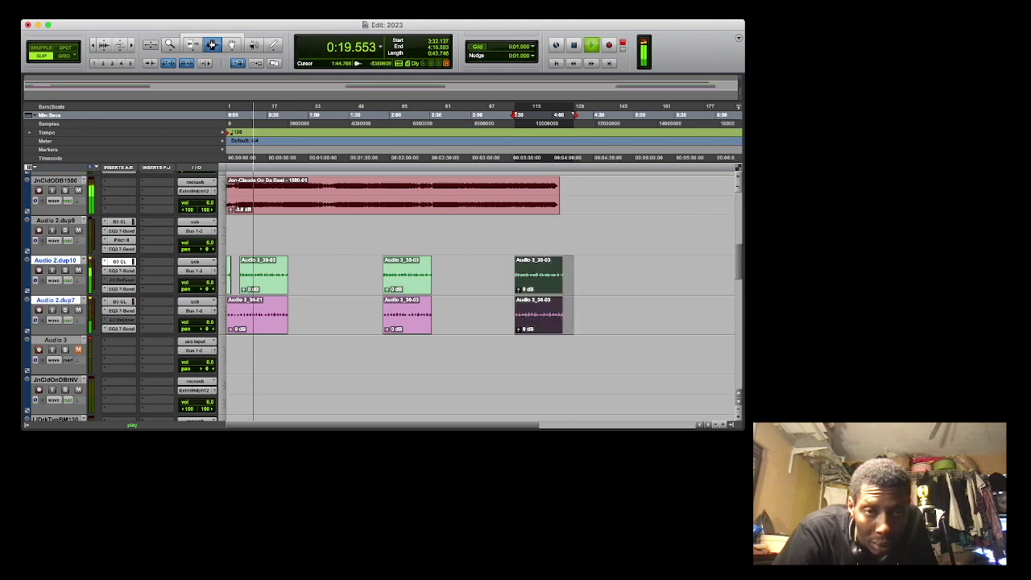
Move the last pasted vocal pair earlier to start at about 3:27, lining it up with the beat during playback.
drag(503, 270, 580, 330)
key(F8)
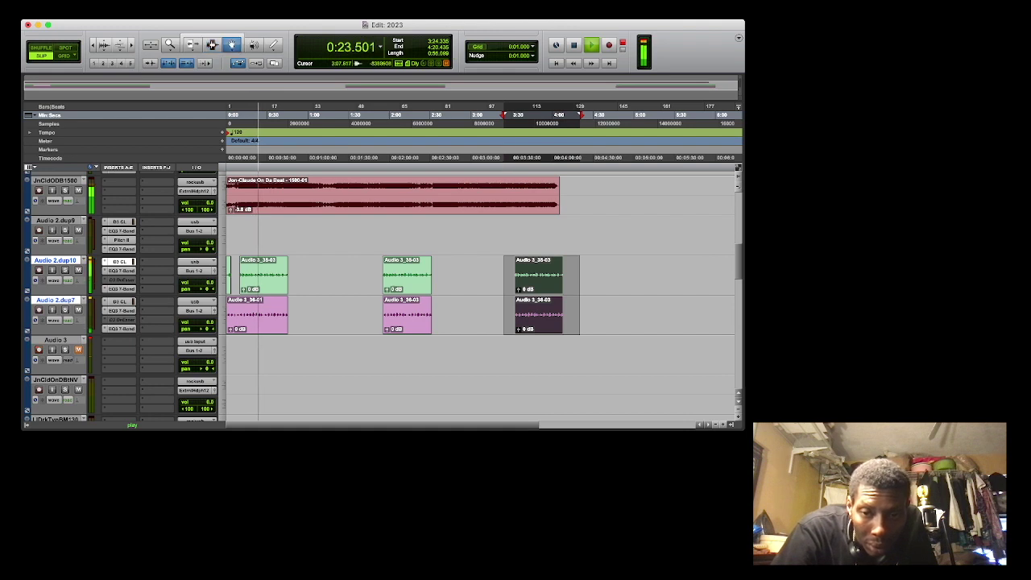
mouse_move(541, 278)
mouse_down()
mouse_move(522, 278)
mouse_move(532, 278)
mouse_up()
key(space)
key(space)
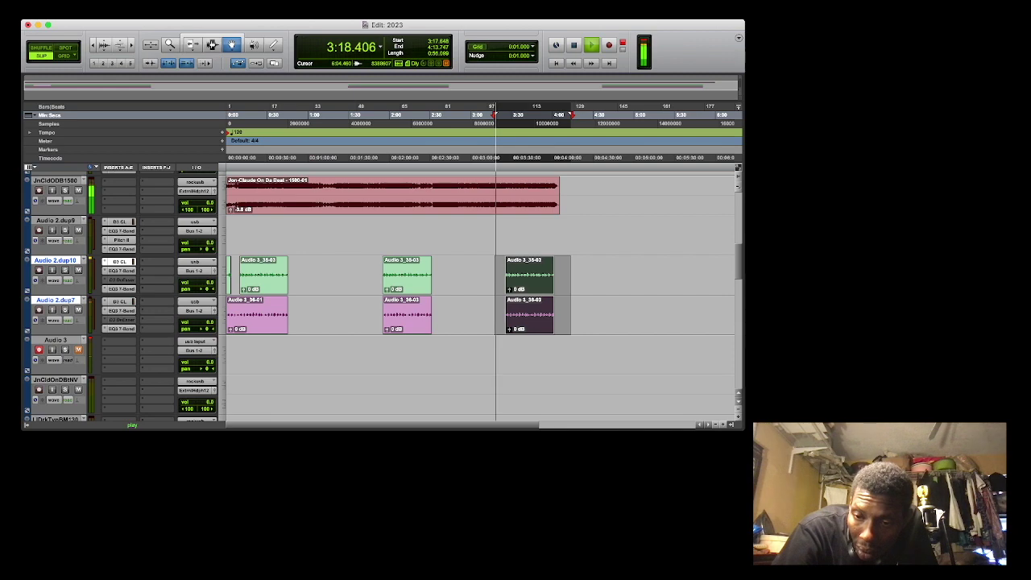
key(t)
key(t)
key(t)
key(t)
drag(675, 278, 681, 278)
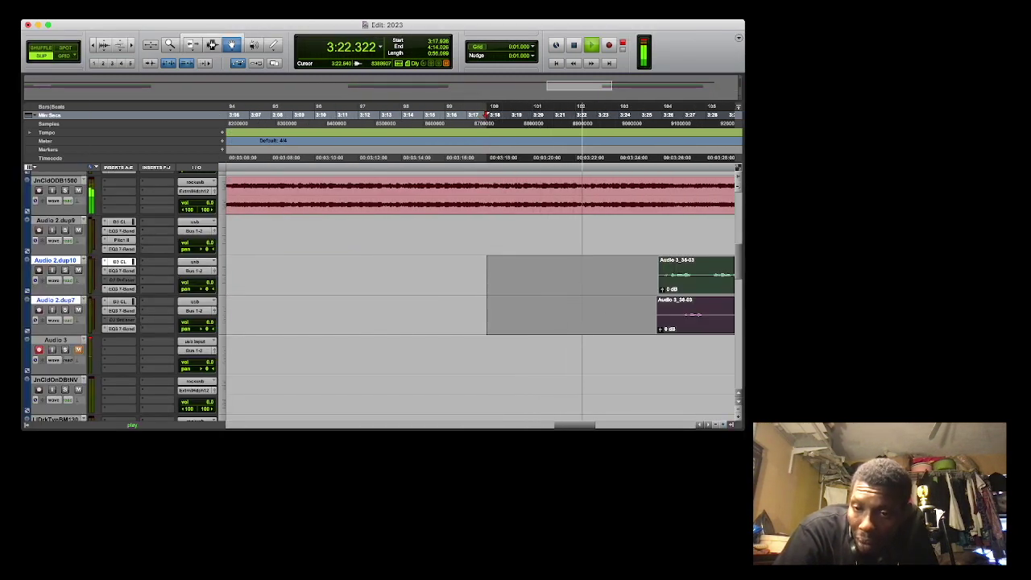
mouse_move(590, 278)
mouse_down()
mouse_move(611, 278)
mouse_move(606, 290)
mouse_up()
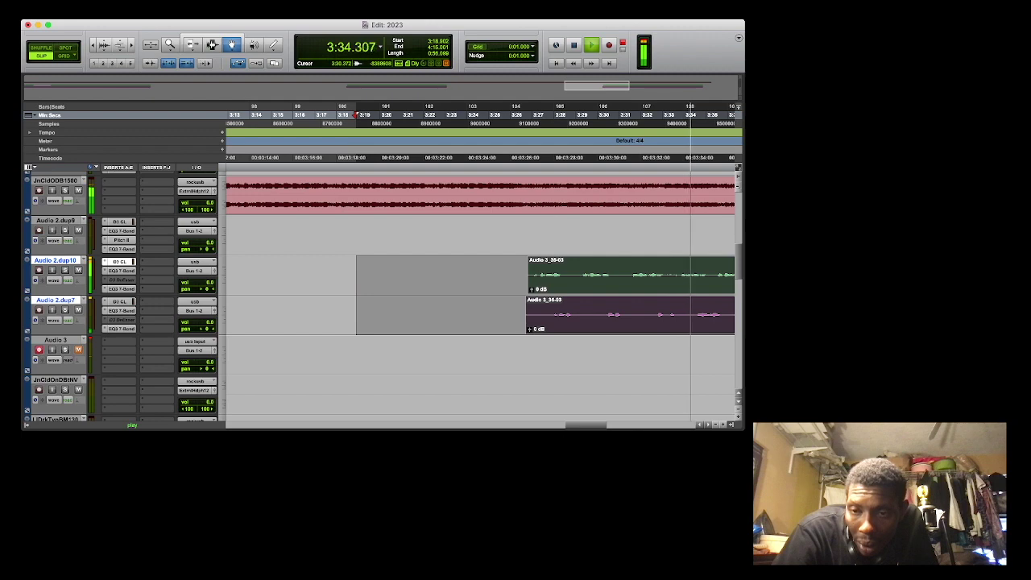
drag(604, 290, 607, 290)
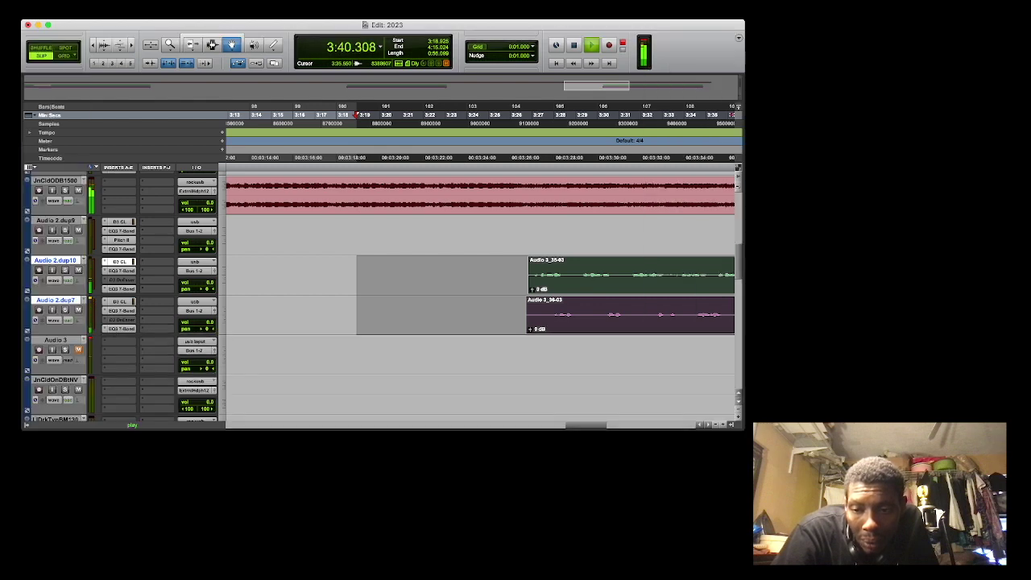
Move the middle pasted vocal pair earlier to start at about 1:45.5, playing from its start to check the timing.
click(715, 424)
click(716, 424)
click(715, 425)
click(715, 424)
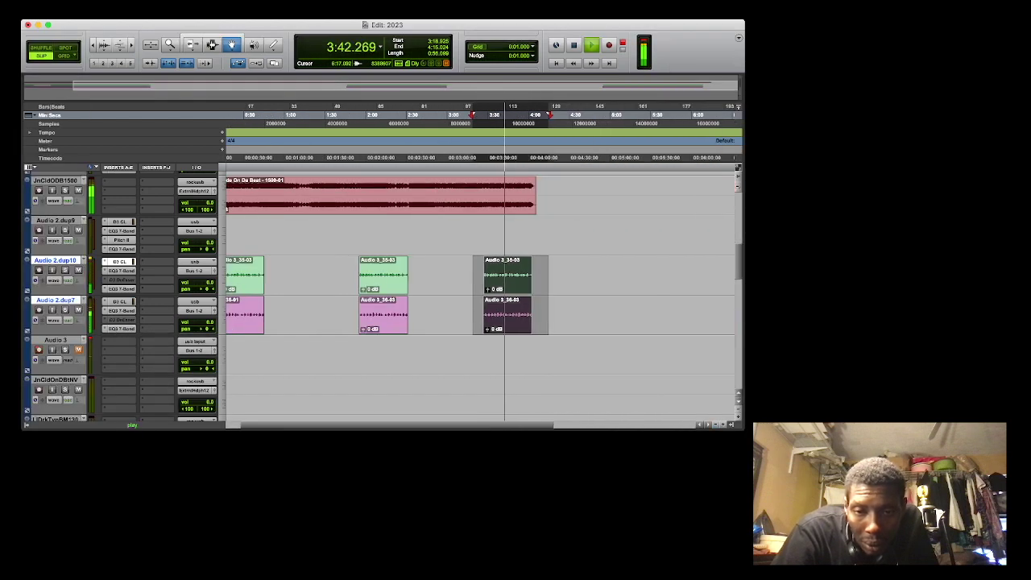
click(377, 321)
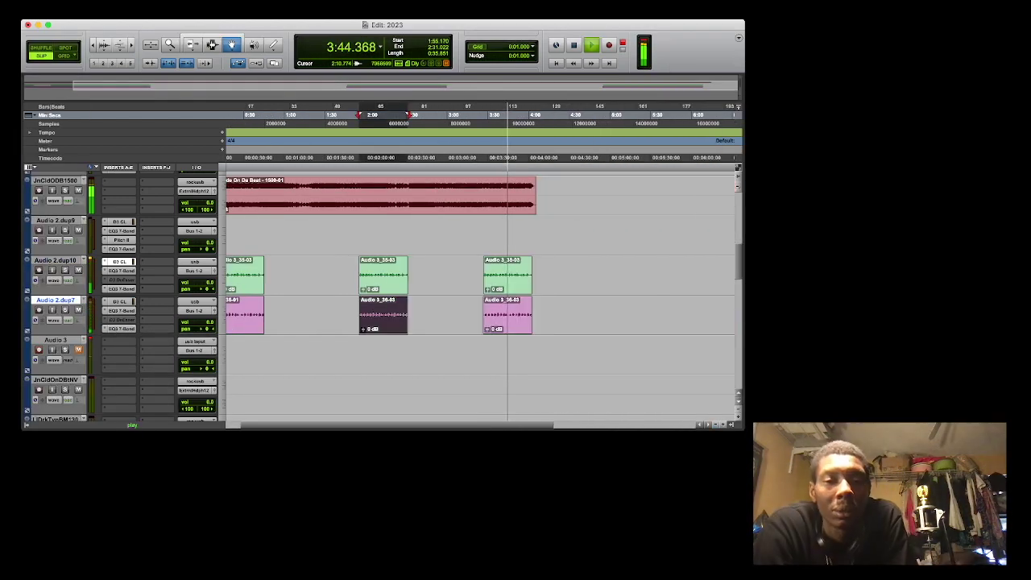
shift+click(377, 275)
drag(377, 276, 369, 276)
key(space)
key(space)
key(space)
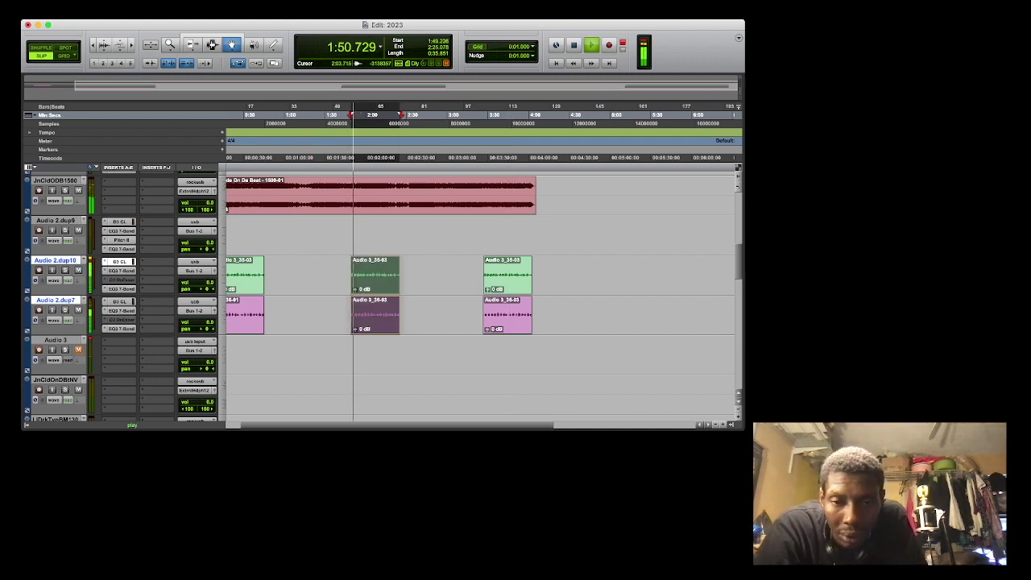
drag(379, 275, 368, 276)
key(space)
key(space)
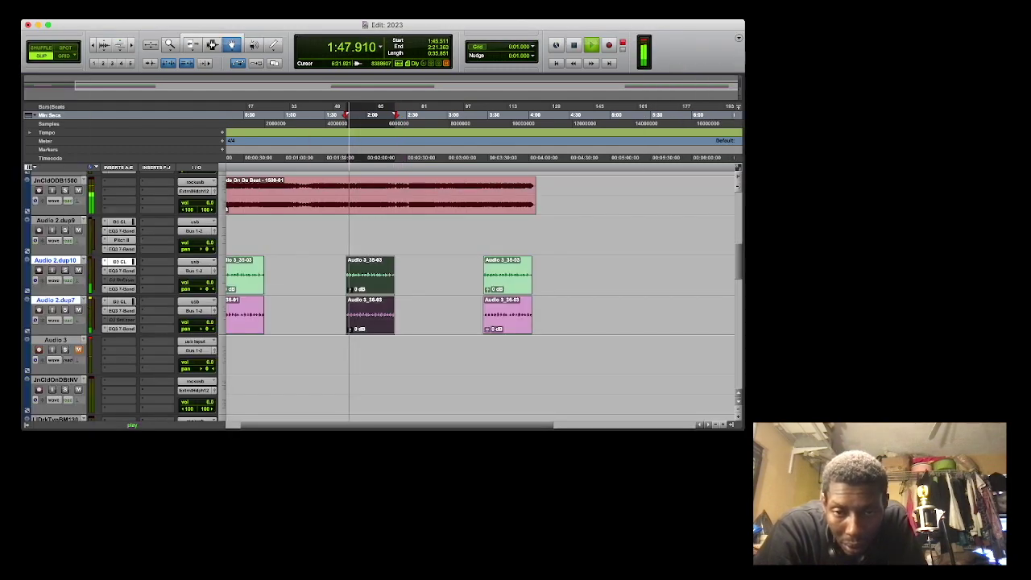
Fine-position the middle vocal pair to start at 1:48.065 and play it back against the beat.
key(t)
key(t)
key(t)
drag(588, 276, 615, 287)
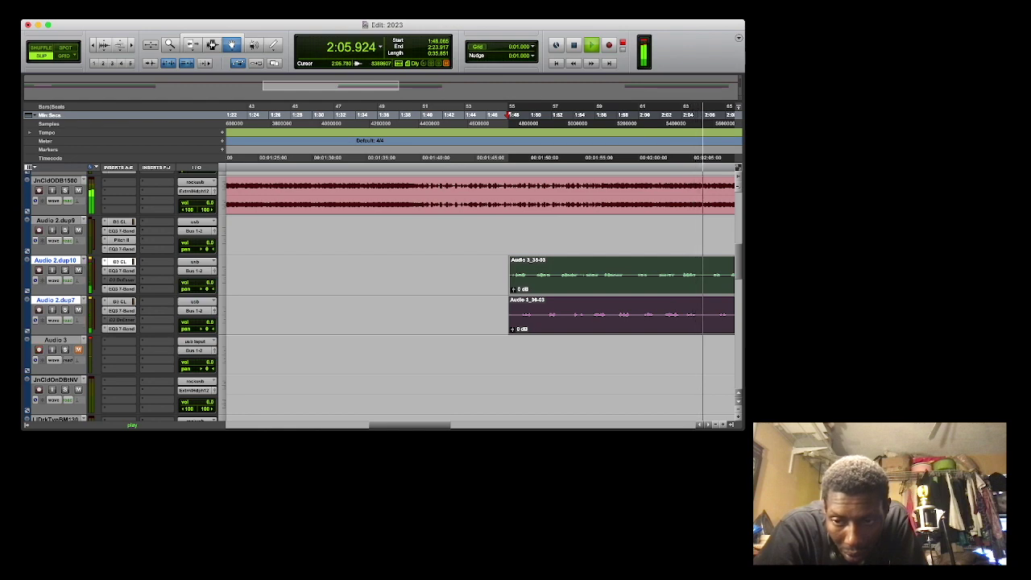
click(715, 425)
click(715, 424)
click(714, 424)
key(r)
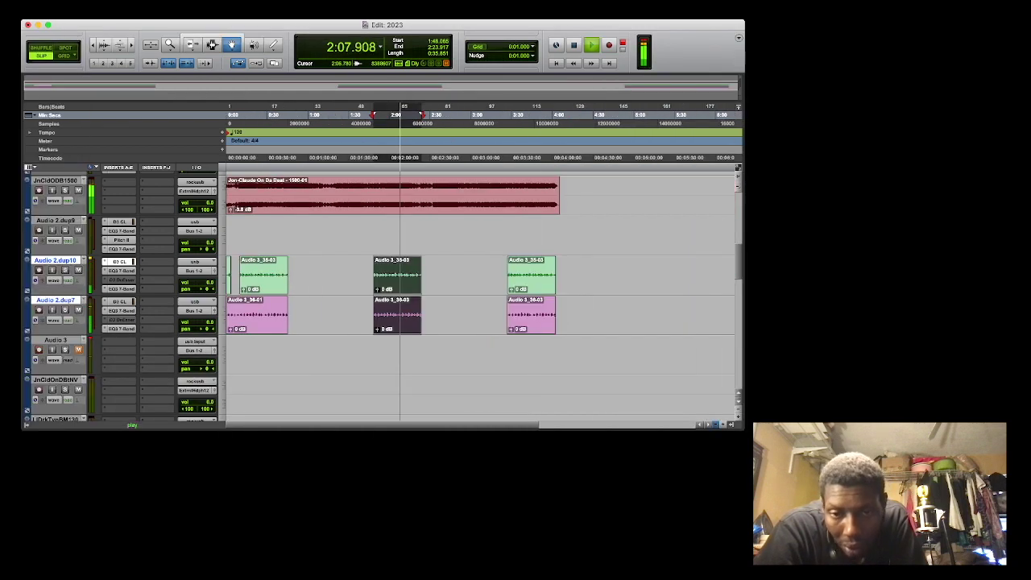
key(r)
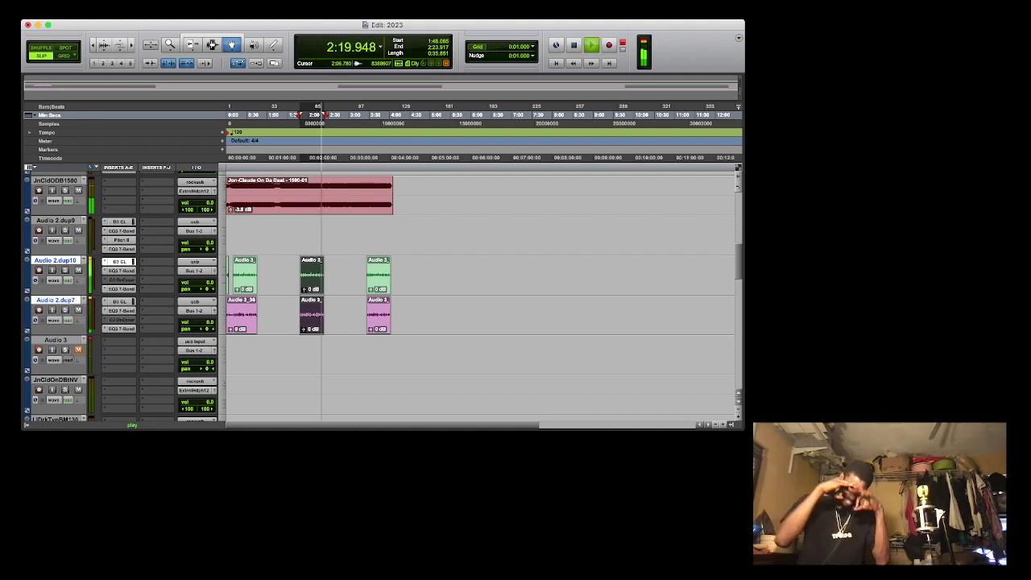
key(space)
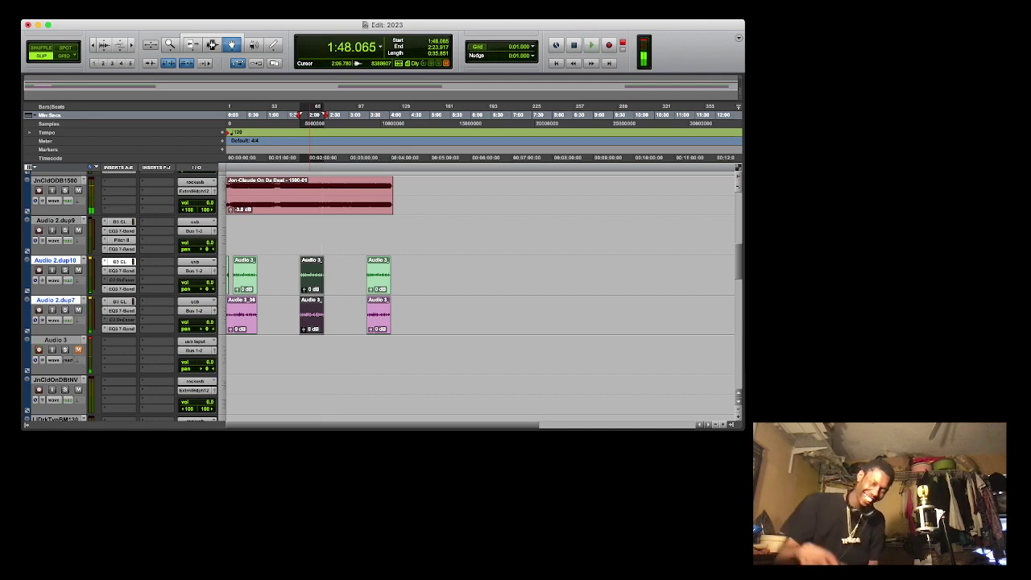
key(space)
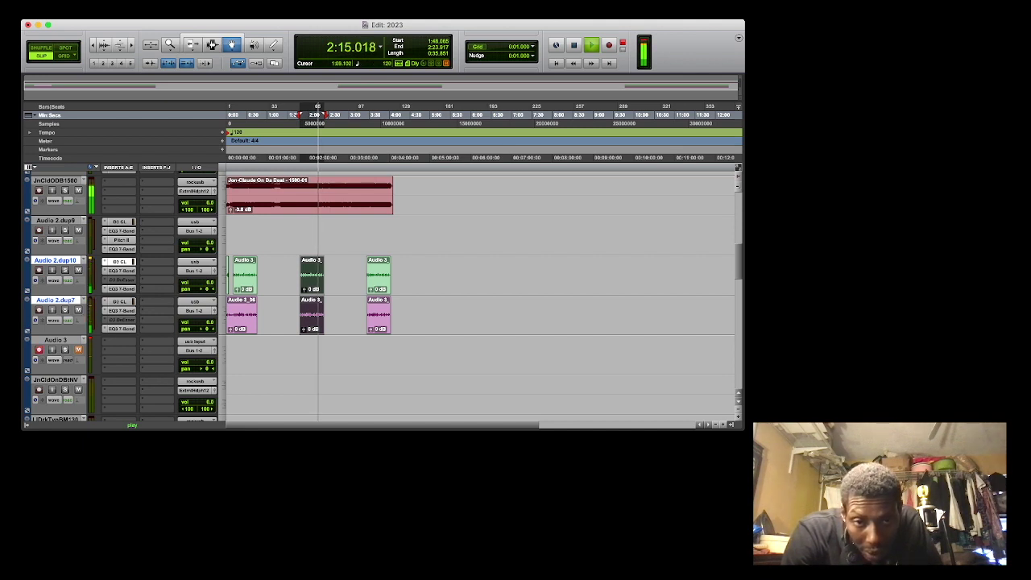
Record a vocal take on Audio 3 from about 0:37 to 3:33 and move it to Audio 2.dup9 in the same position.
click(252, 114)
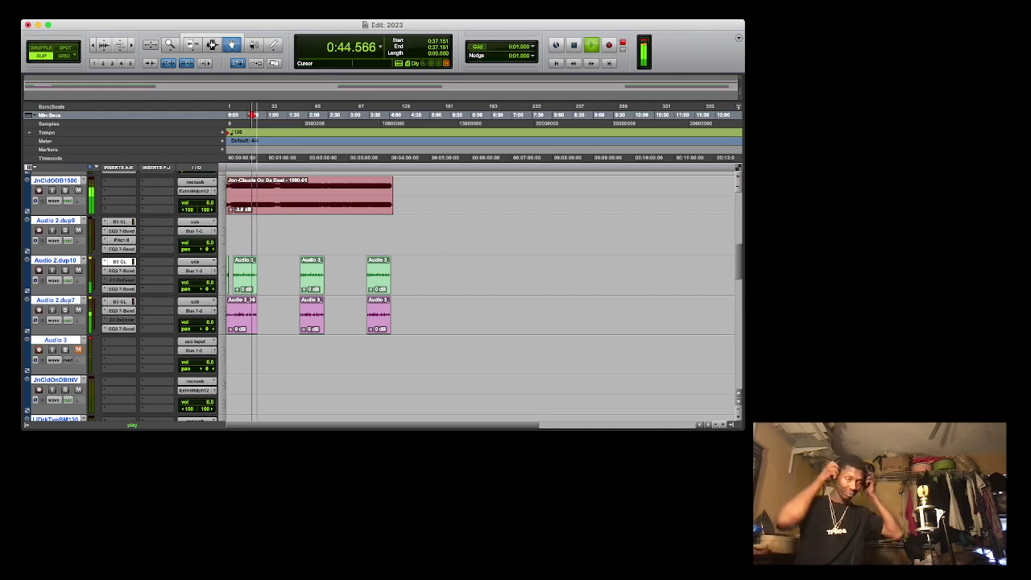
key(space)
key(super+space)
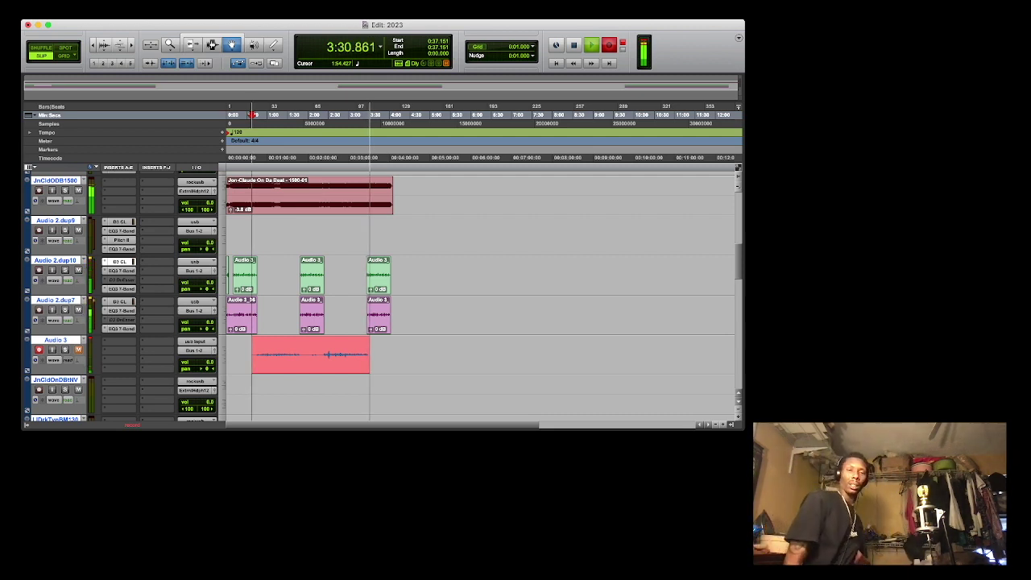
key(space)
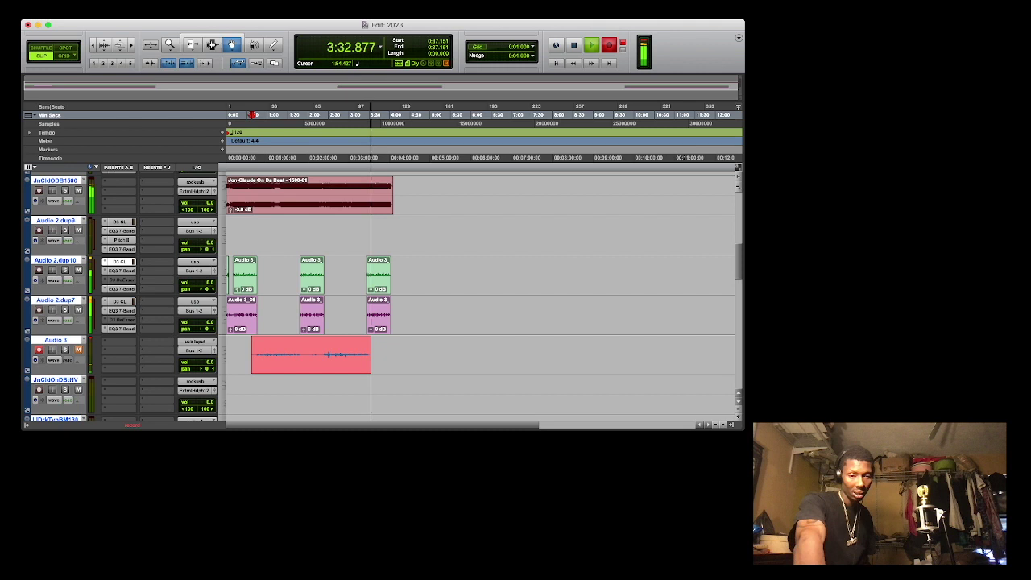
key(space)
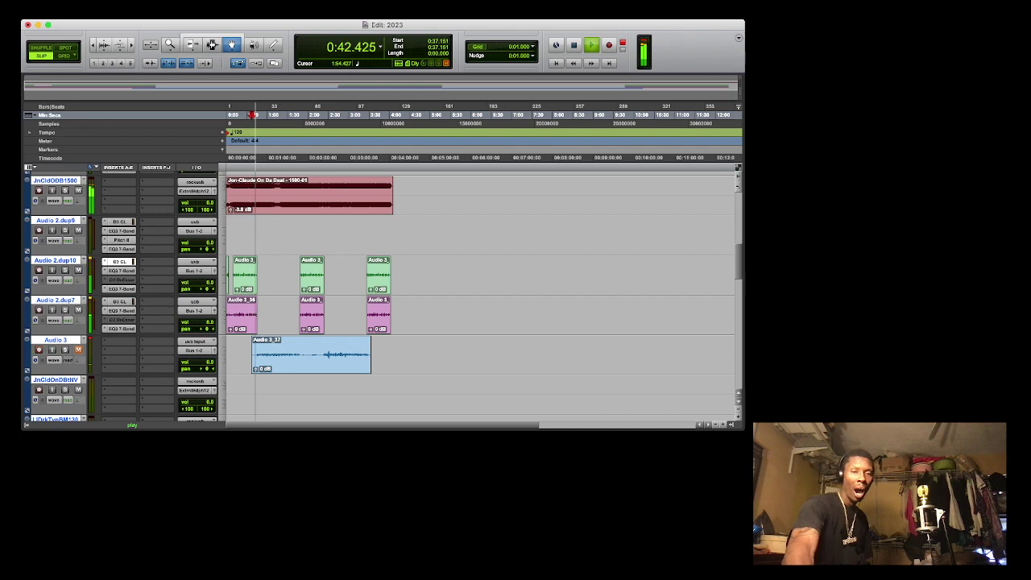
drag(333, 355, 311, 235)
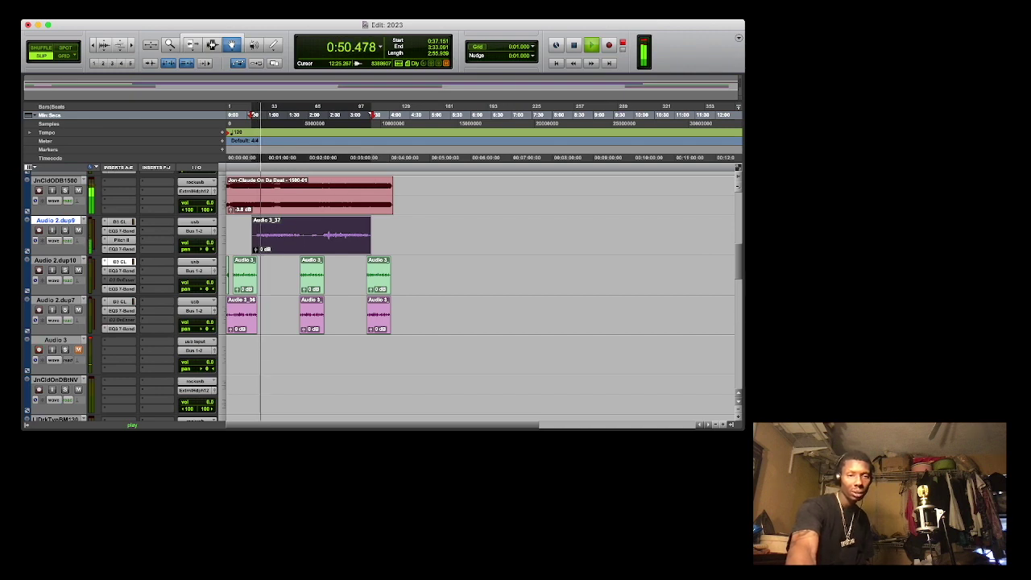
Move the Audio 2.dup1 track directly below Audio 2.dup9 and shift the long verse take onto it at the same time position.
scroll(481, 296, up, 5)
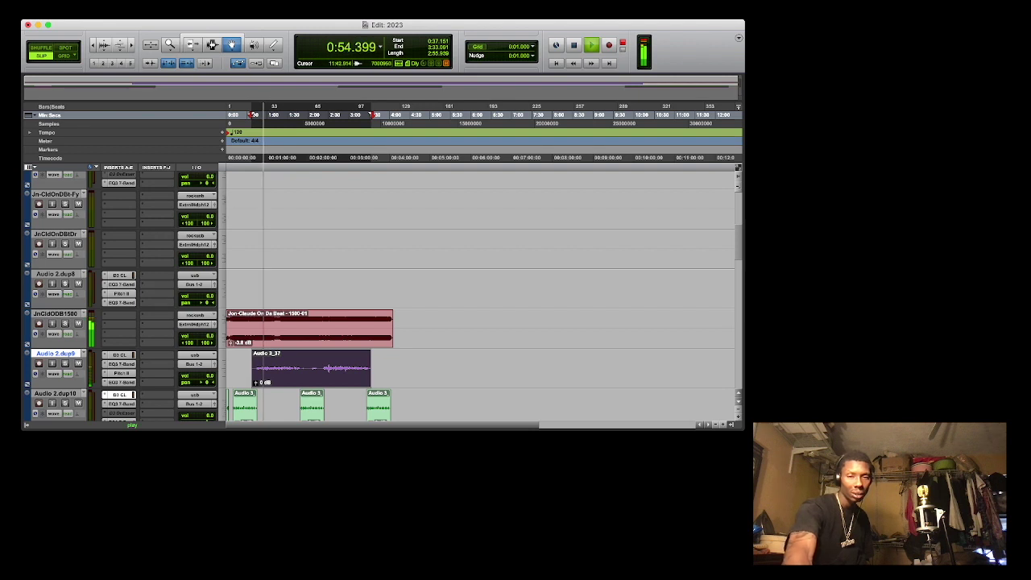
scroll(480, 297, up, 4)
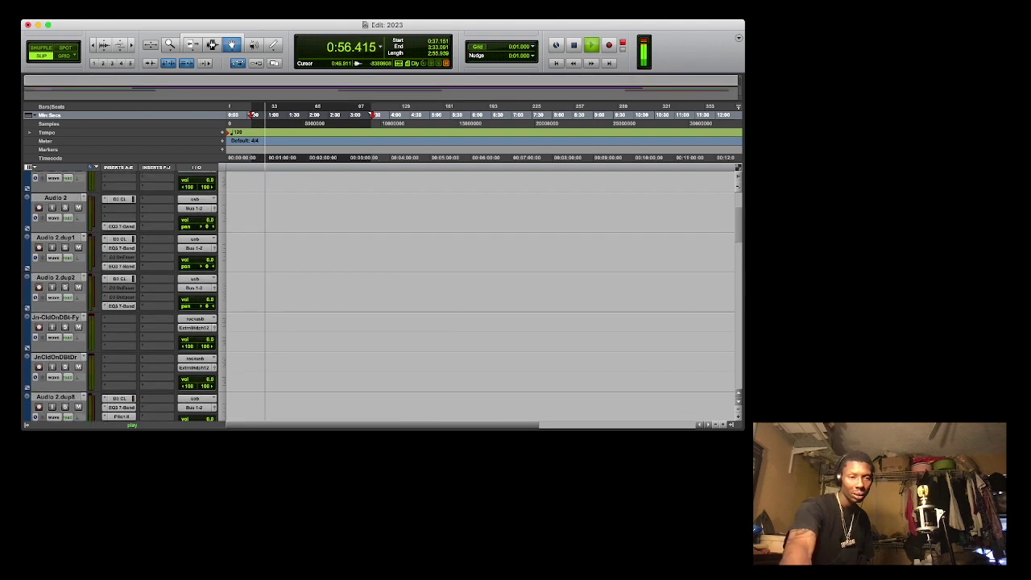
scroll(480, 297, down, 10)
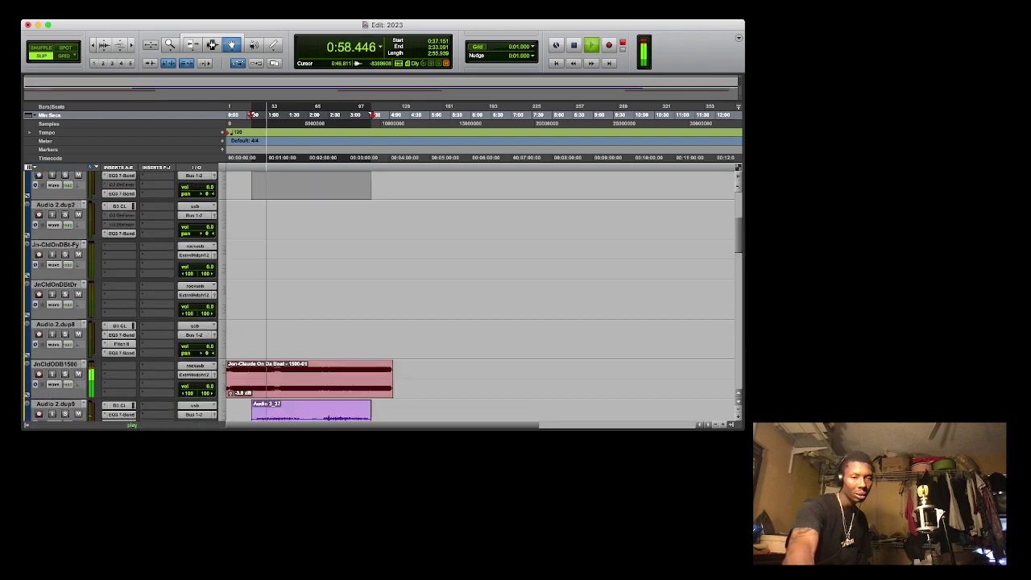
drag(55, 410, 55, 208)
drag(347, 188, 342, 214)
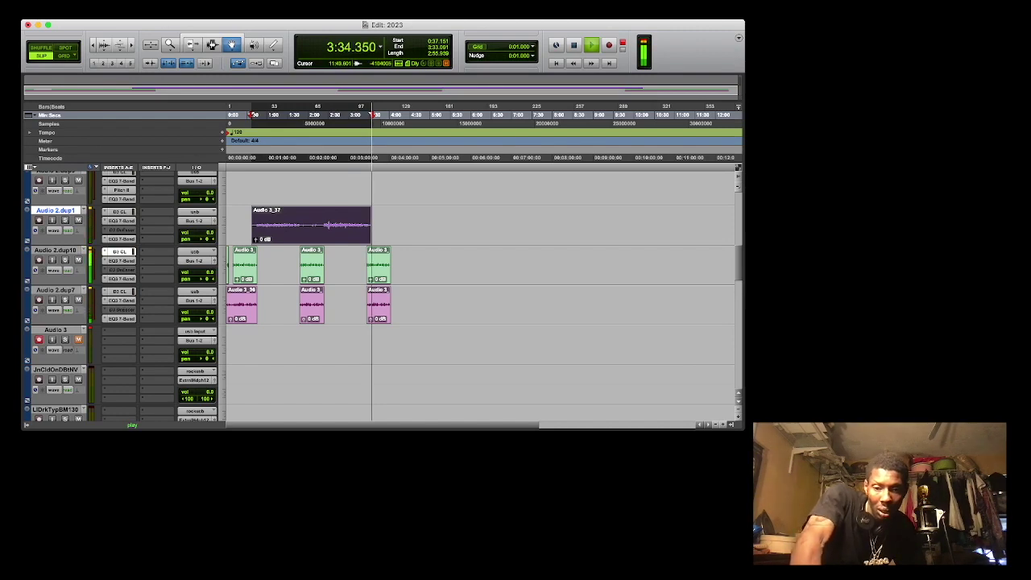
Trim the start of the verse take on Audio 2.dup1 to 0:44.675, near the end of the first hook.
key(t)
key(t)
key(t)
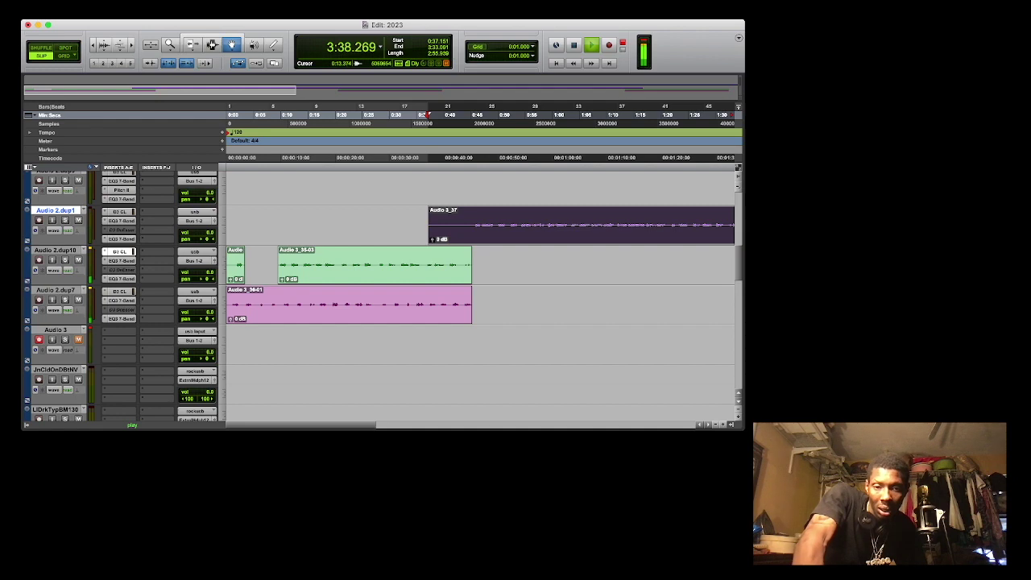
click(300, 214)
scroll(301, 214, right, 3)
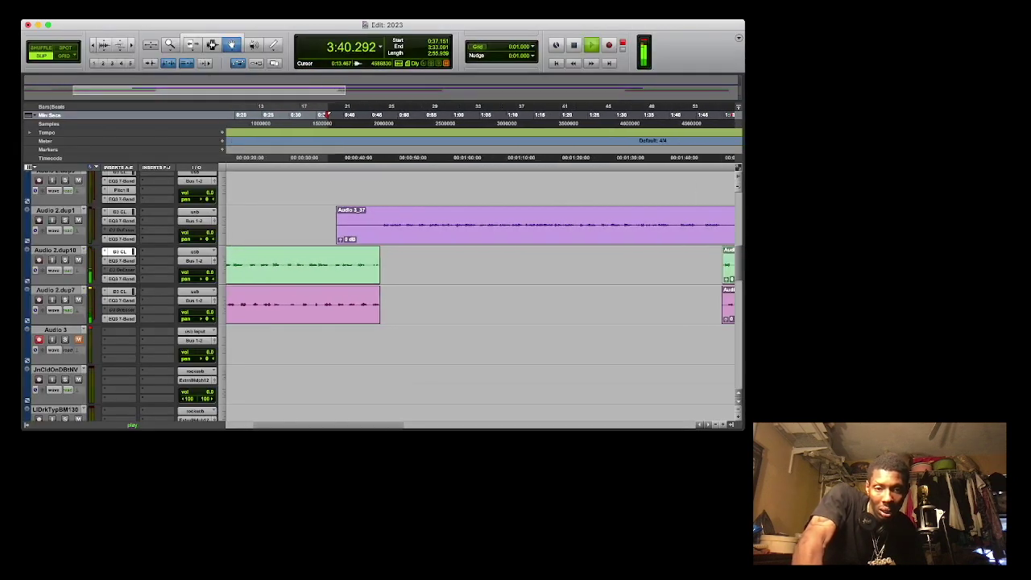
drag(323, 225, 332, 225)
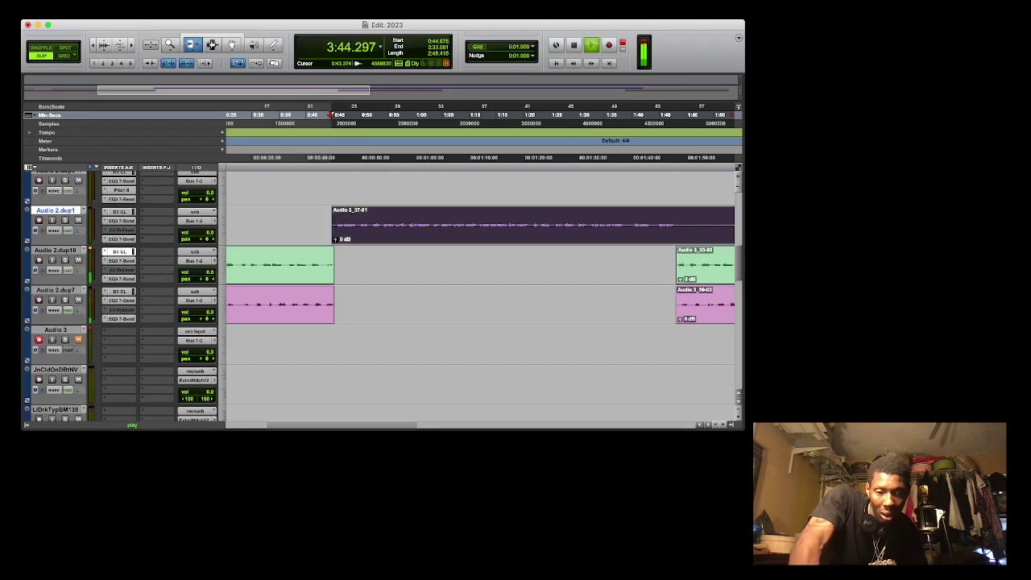
Trim the end of the verse take back to 3:26.936, where the last hook vocals begin.
scroll(371, 226, right, 15)
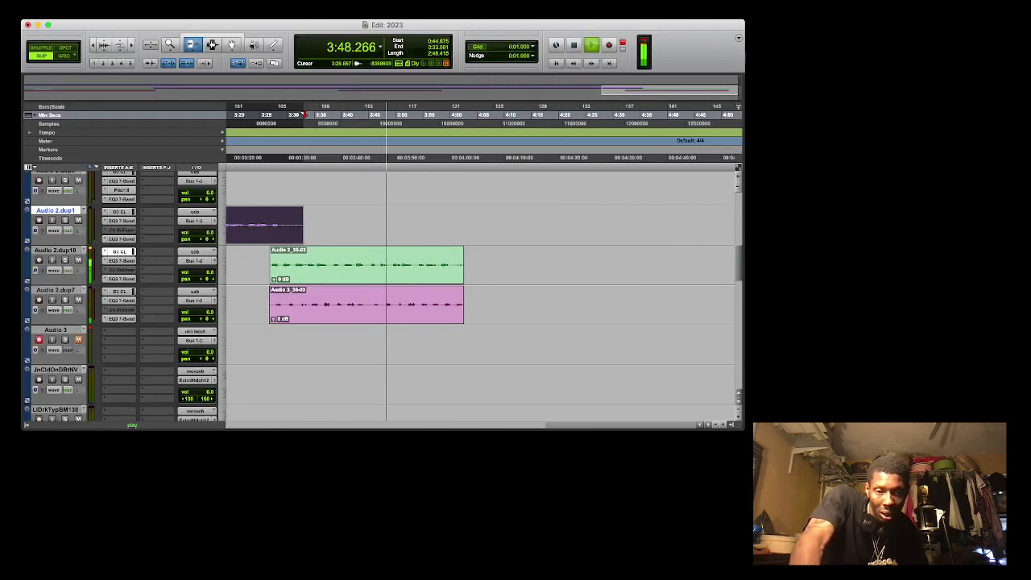
drag(302, 225, 270, 225)
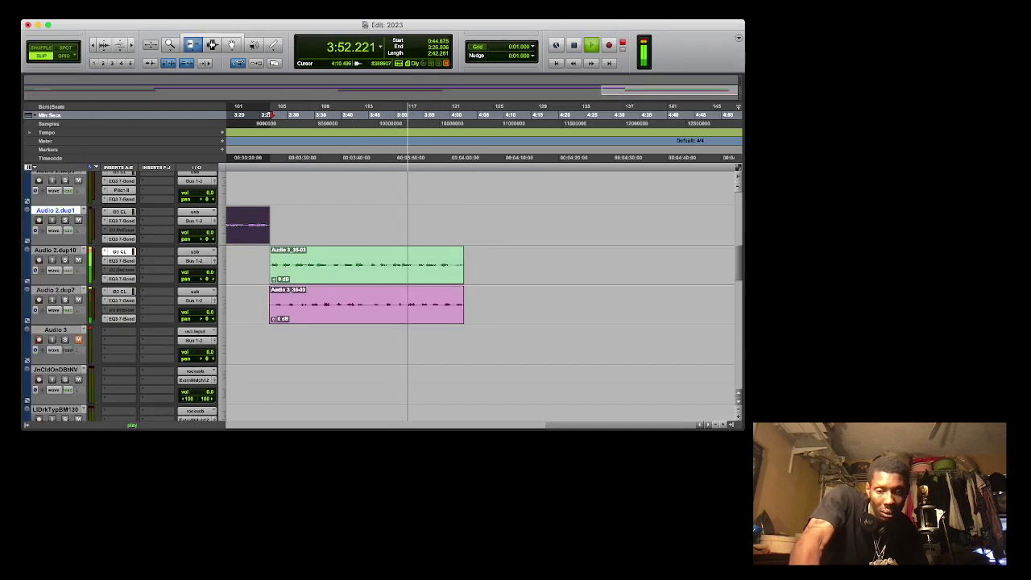
key(r)
key(r)
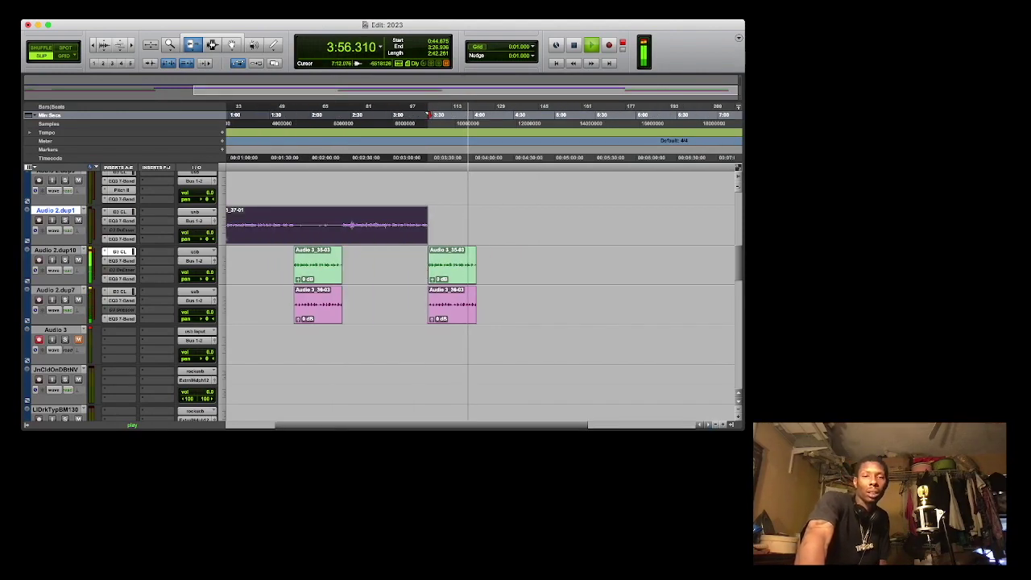
Select the whole song from 0:00.000 to 4:04.831 across the beat and its vocal tracks, and stop playback.
scroll(480, 294, up, 3)
scroll(481, 295, down, 1)
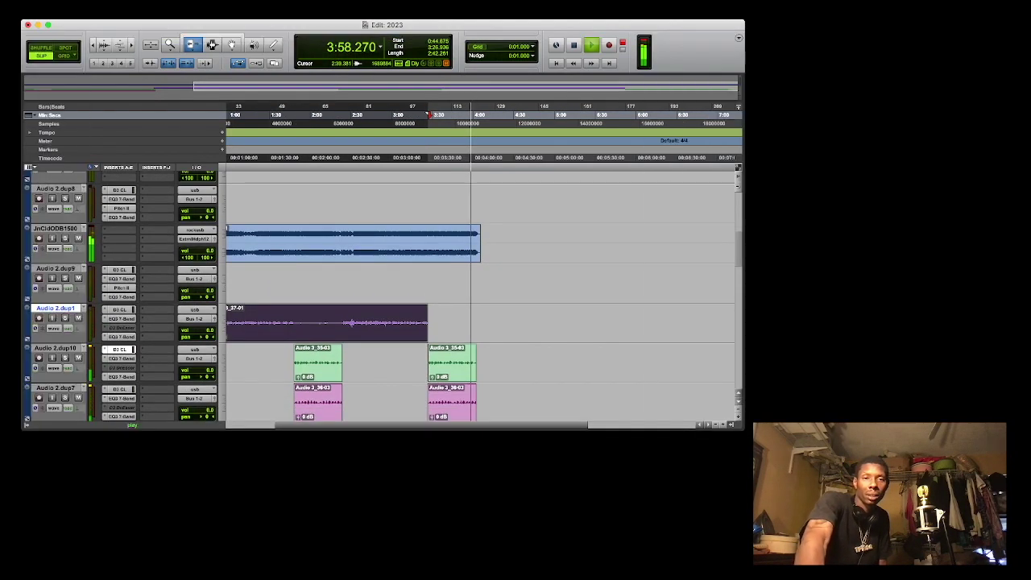
key(F7)
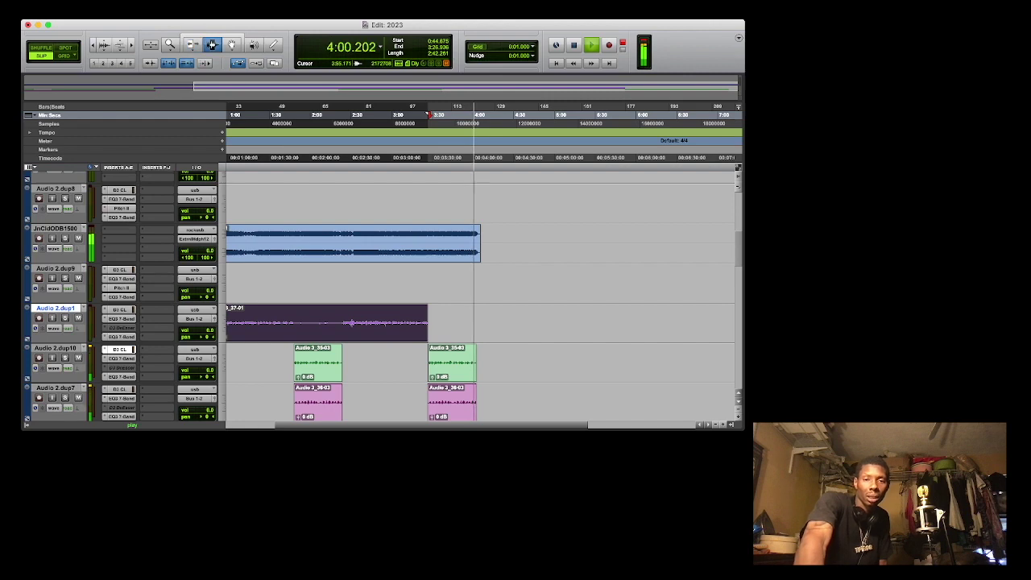
drag(481, 243, 226, 266)
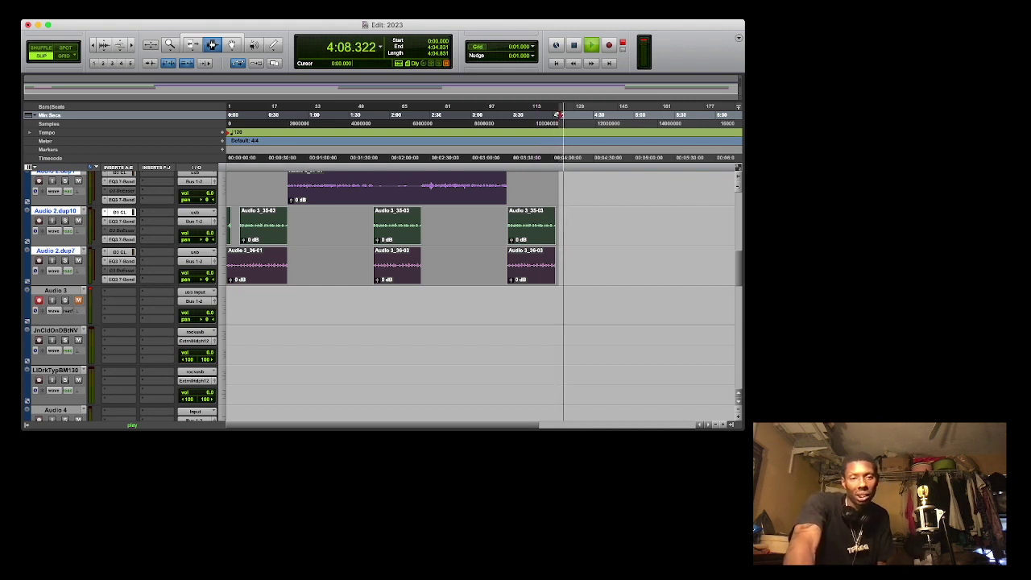
key(space)
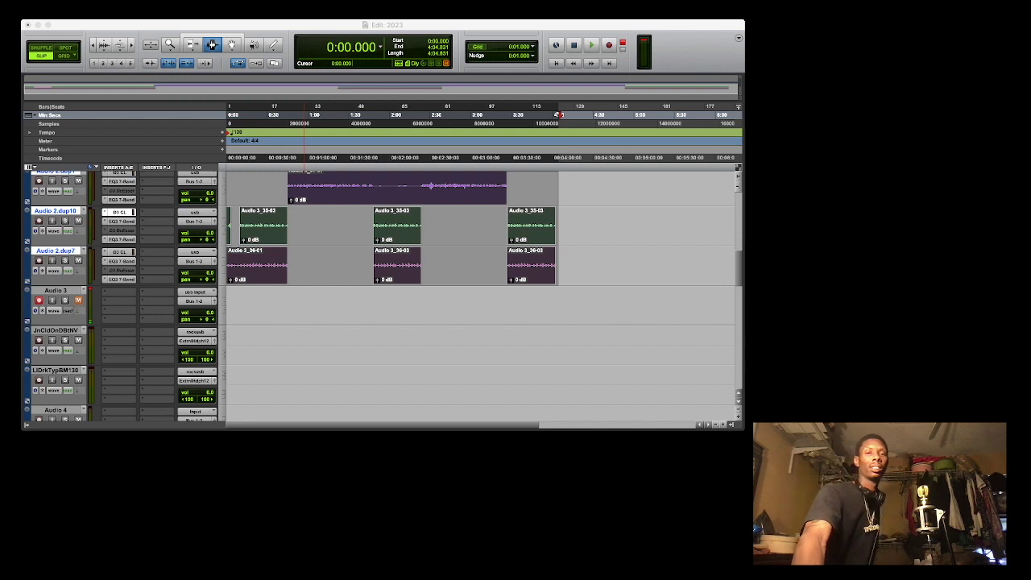